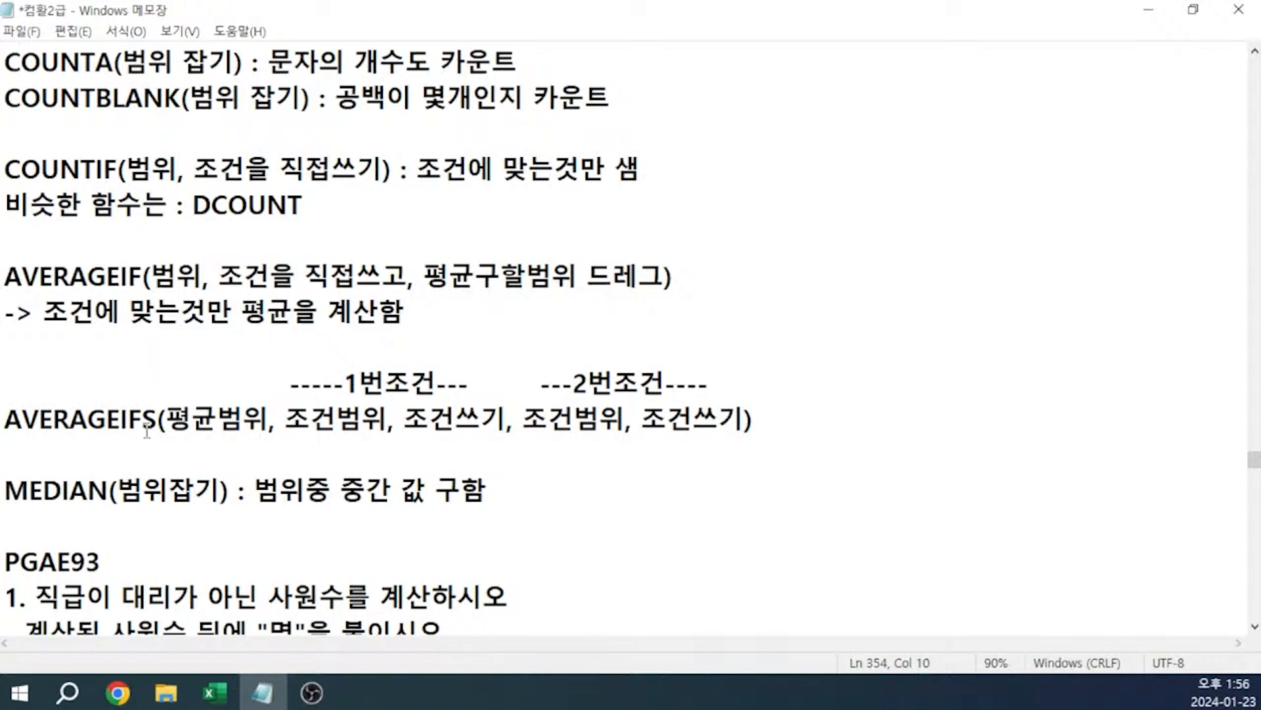
- Review the COUNTIF, AVERAGEIF, AVERAGEIFS and MEDIAN notes and the worked formula exercises that follow them
scroll(165, 413, down, 1)
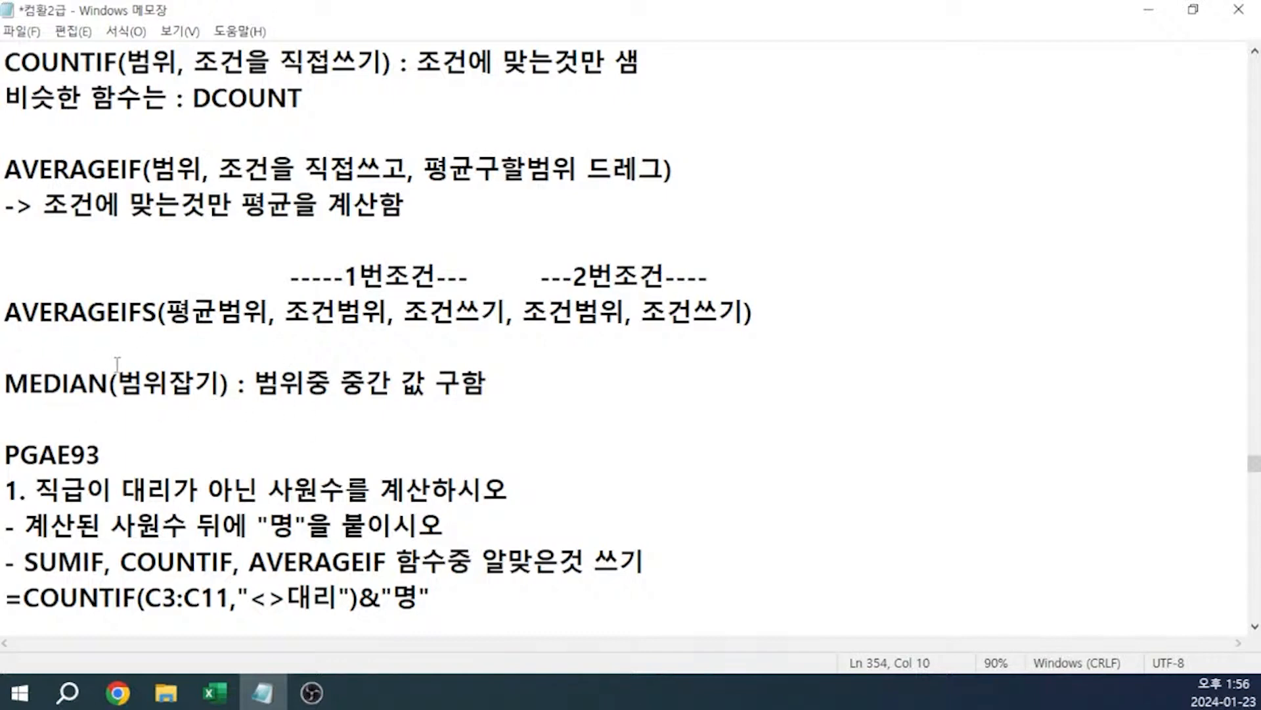
scroll(294, 348, down, 4)
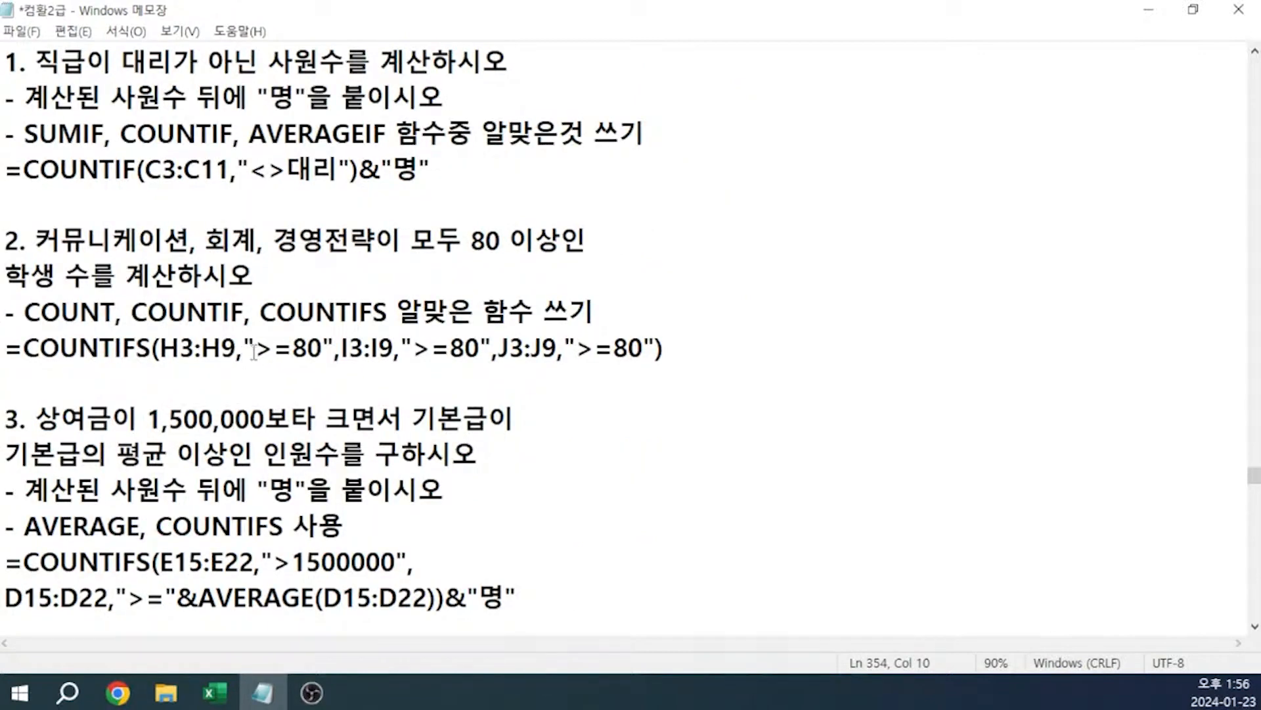
scroll(253, 350, down, 2)
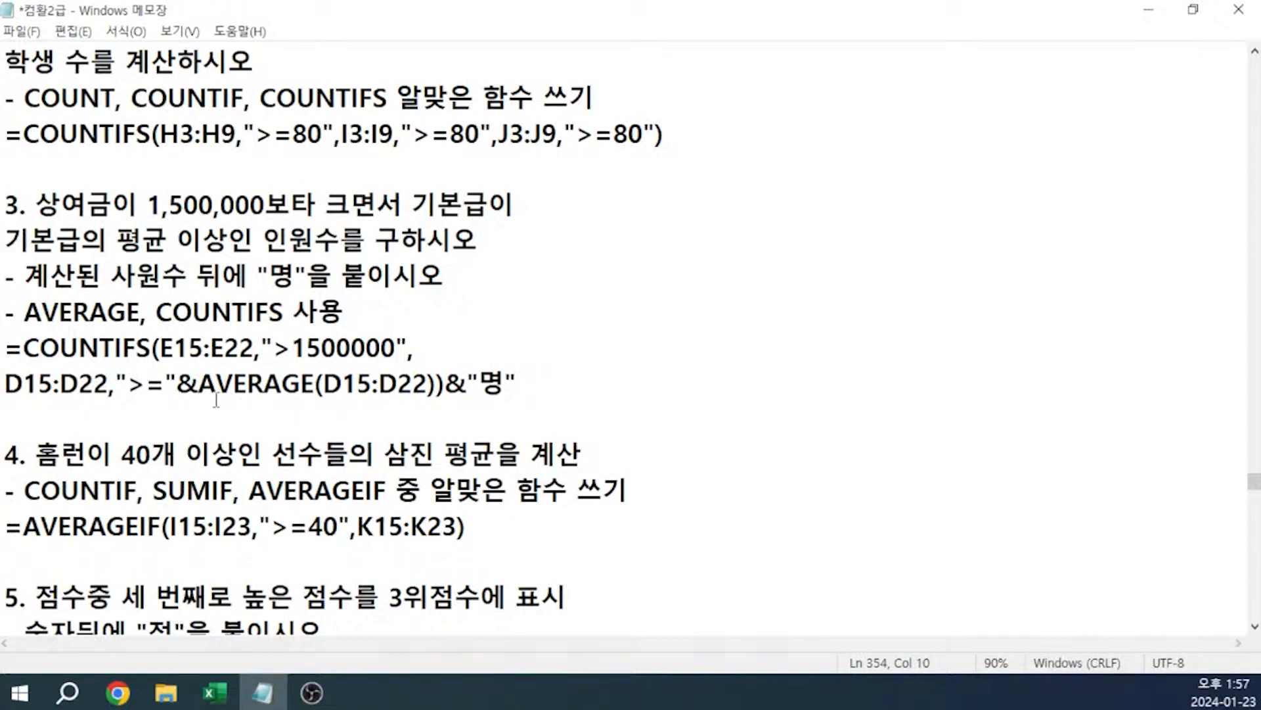
scroll(217, 398, down, 5)
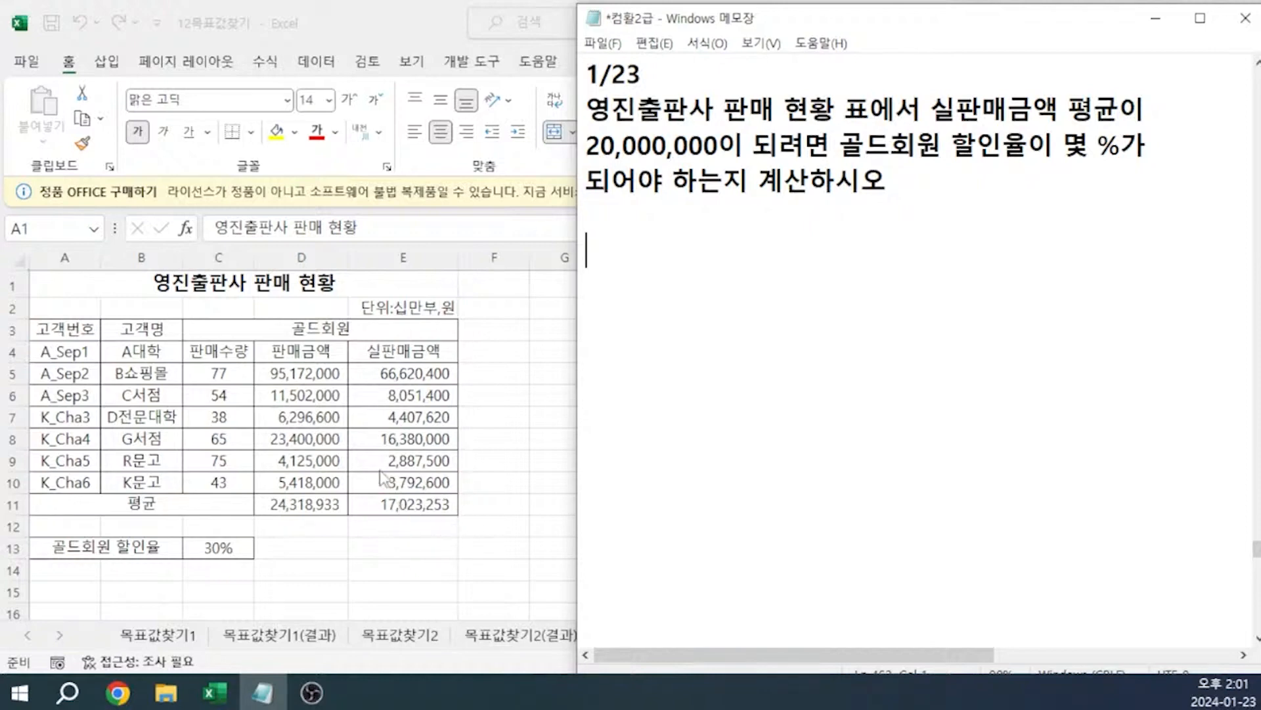
- In Excel, use Goal Seek to bring the average in E11 to 20000000 by changing the discount rate in C13
click(404, 515)
click(408, 503)
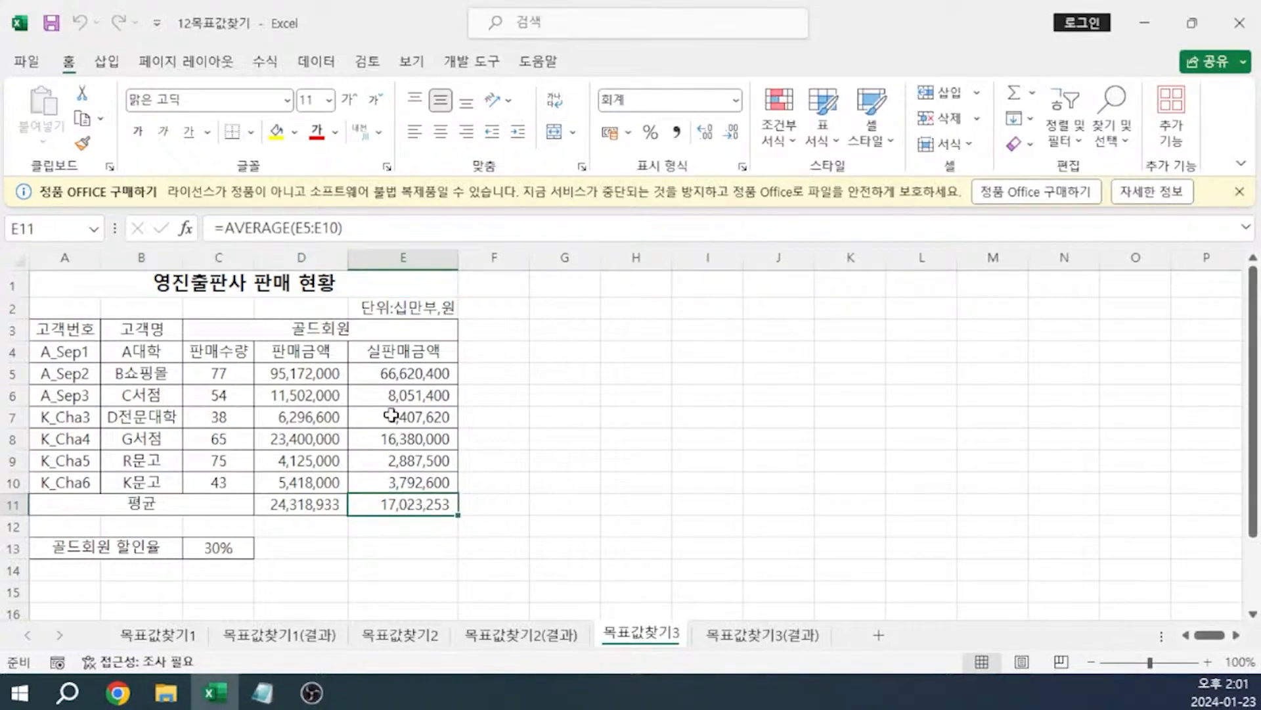
click(316, 62)
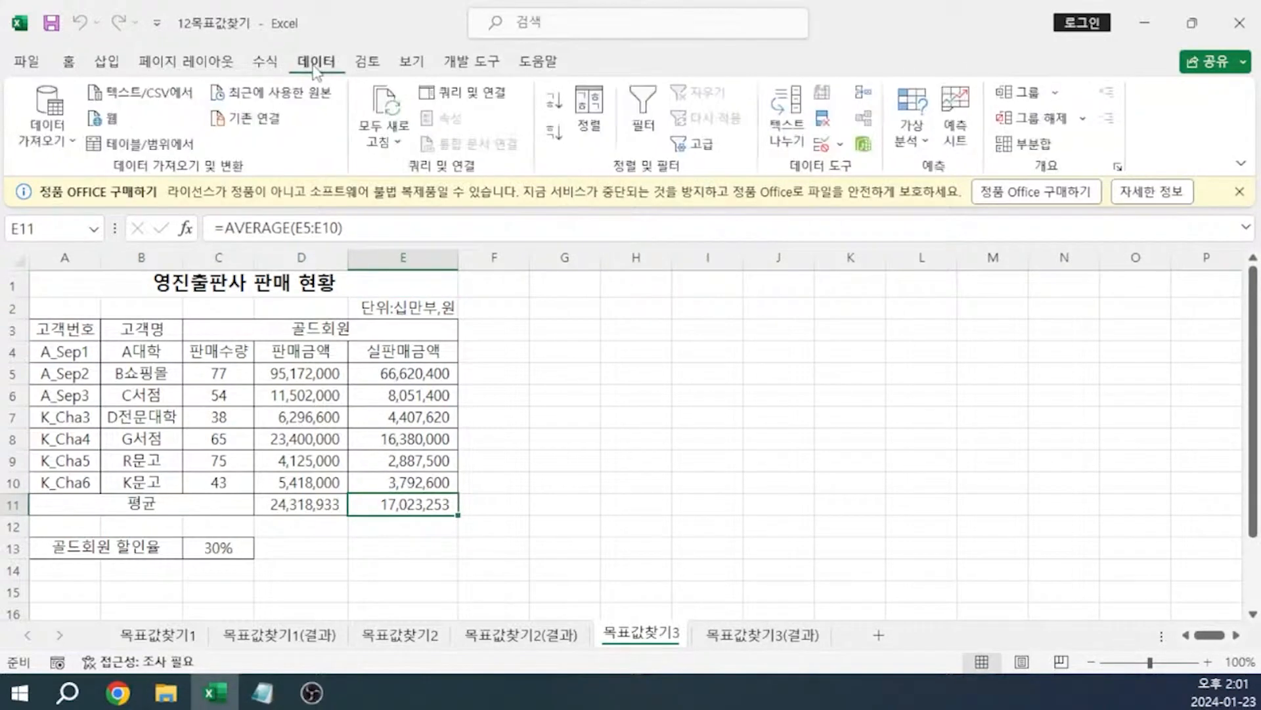
click(907, 141)
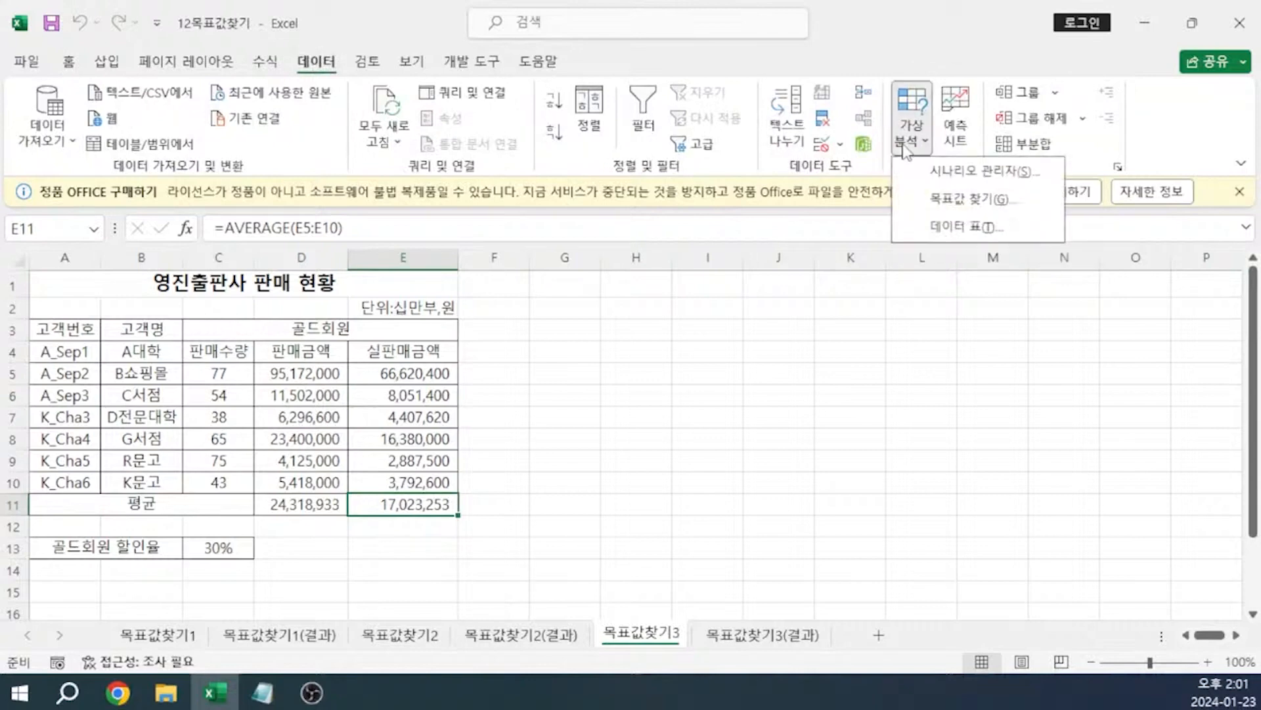
click(935, 203)
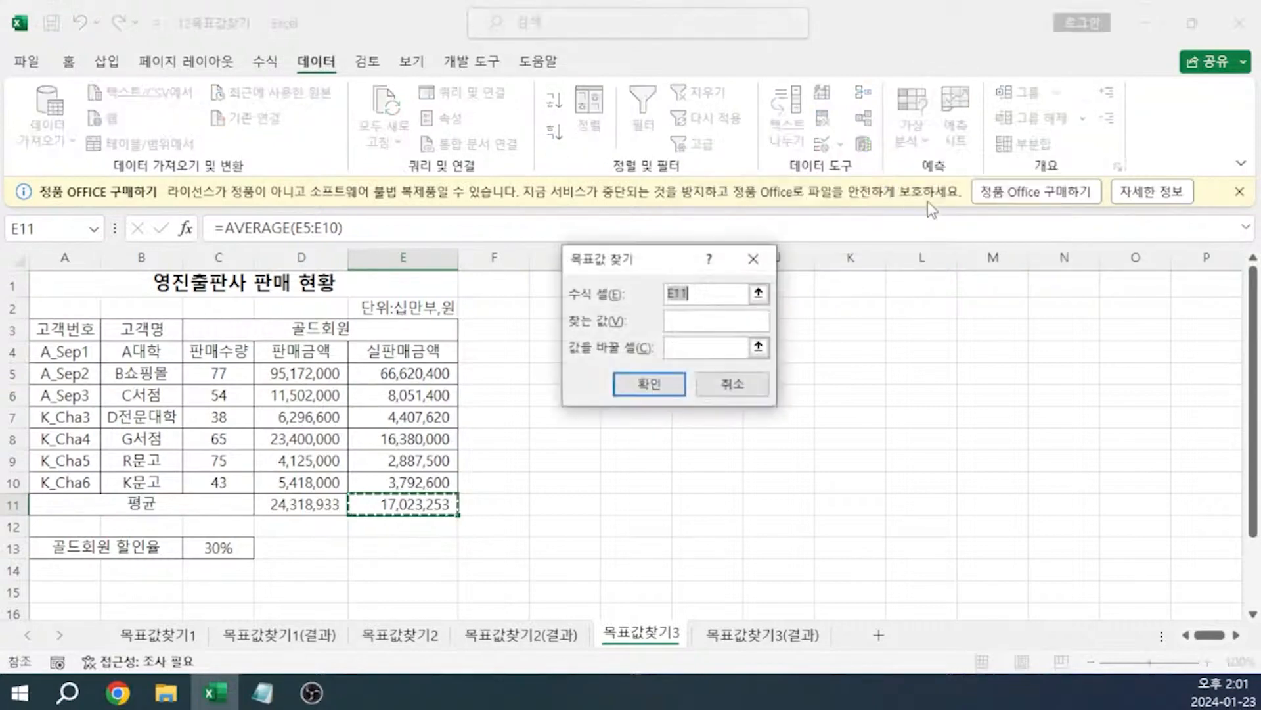
click(686, 321)
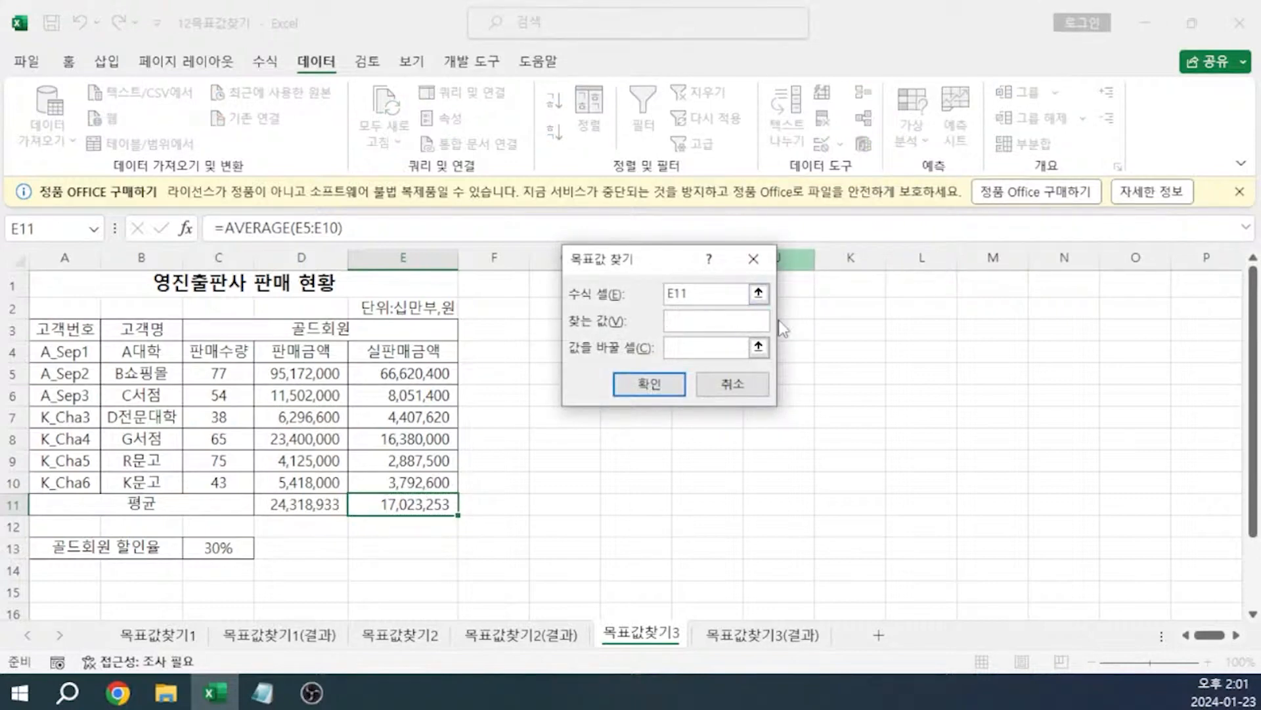
text(20000000)
click(686, 347)
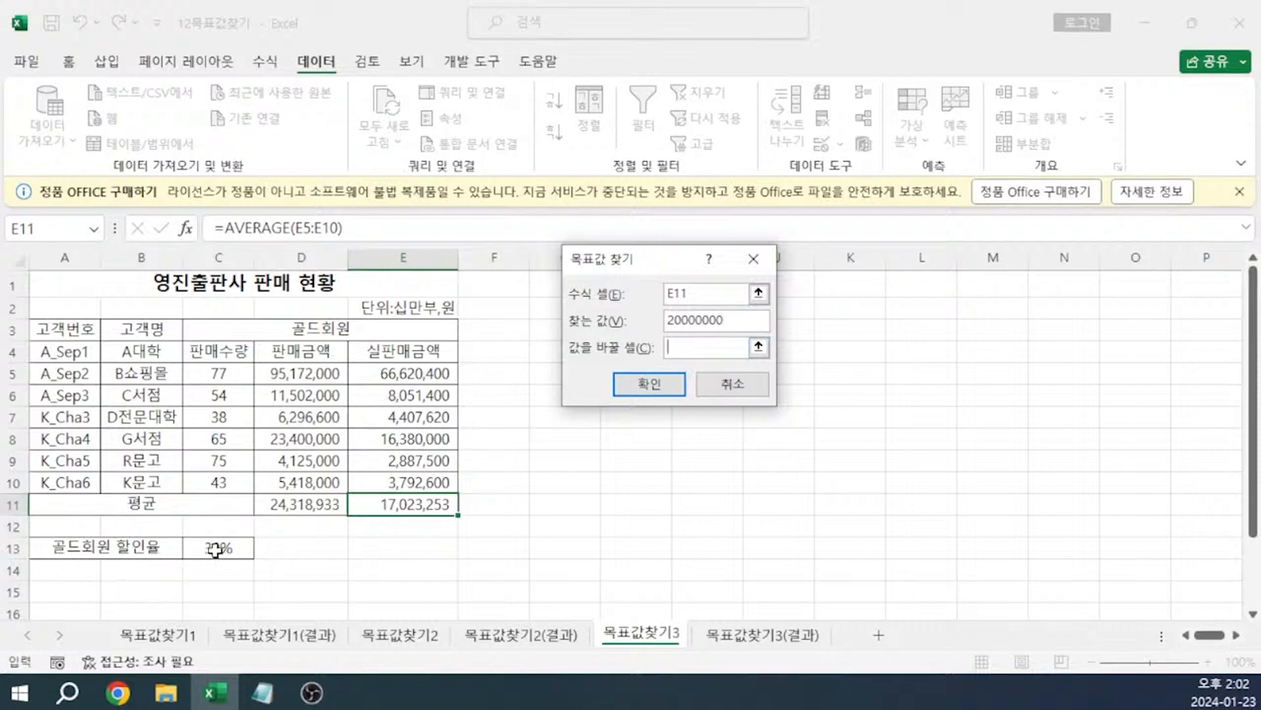
click(215, 549)
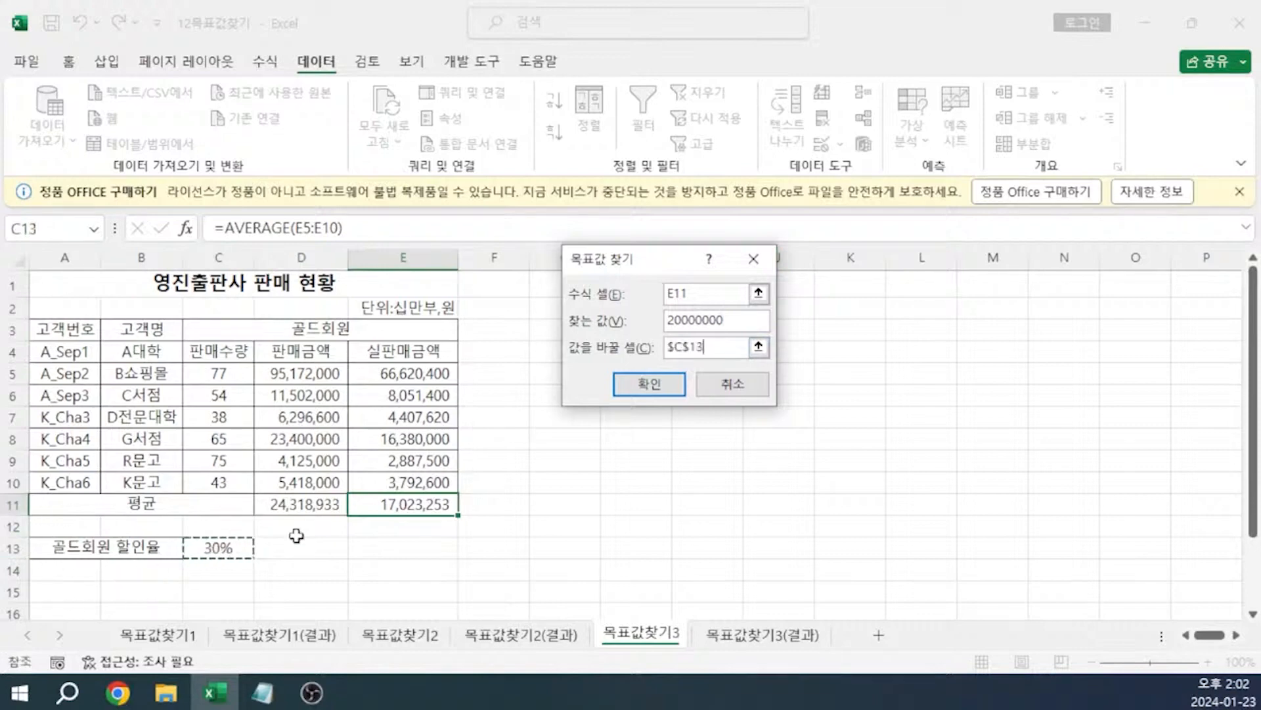
click(650, 386)
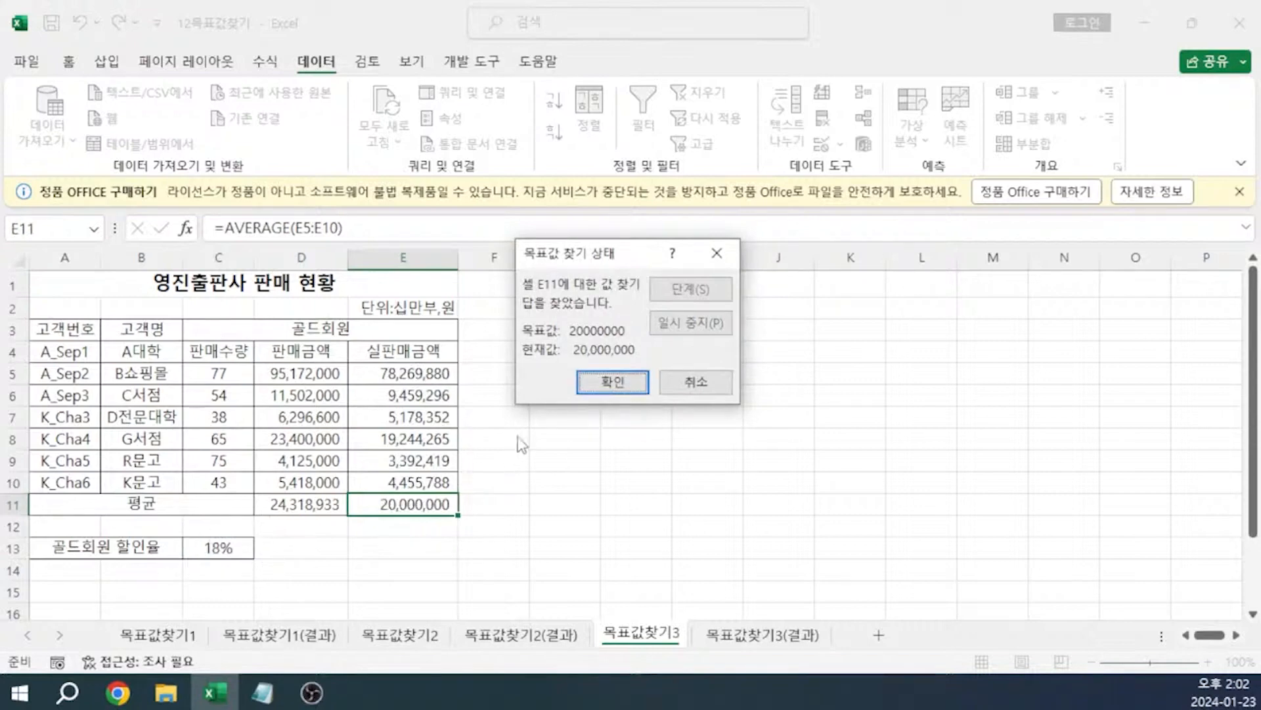
click(580, 384)
- Switch to Notepad and add the heading "시나리오" with the line "가상의 시나리오를 만들어서" below the exercise text
key(alt+Tab)
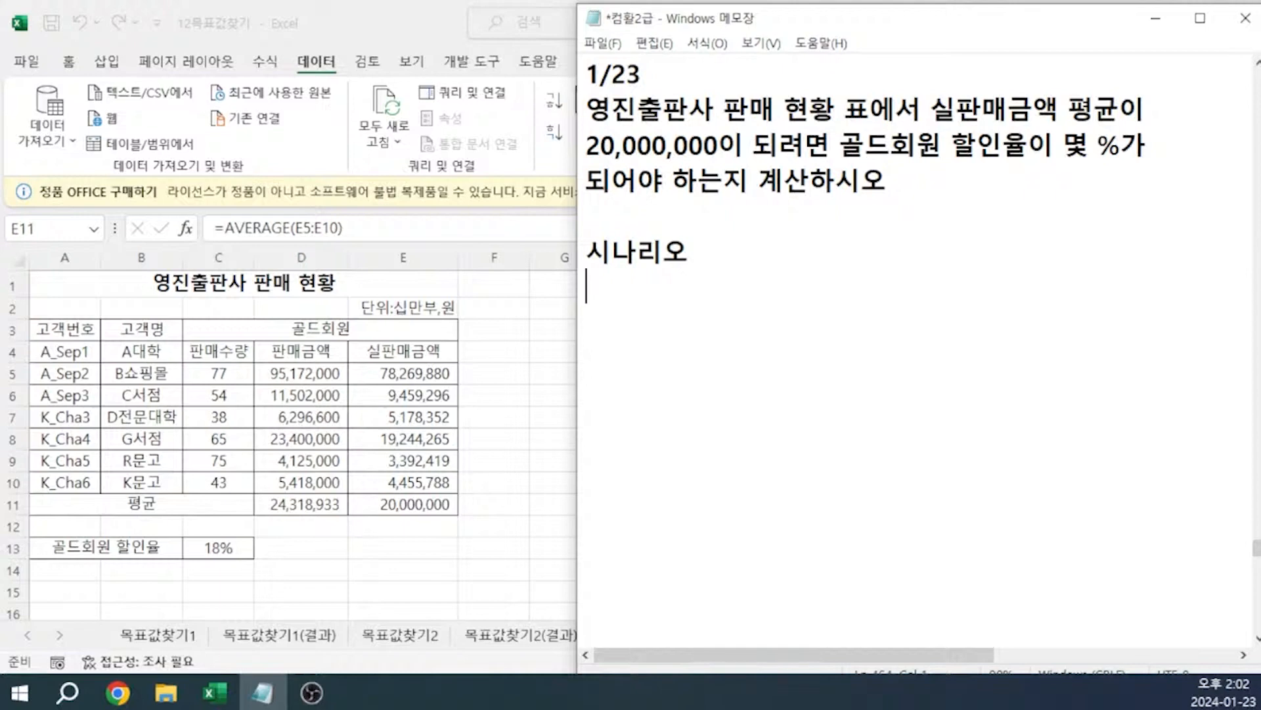
text(가상의 시나리오)
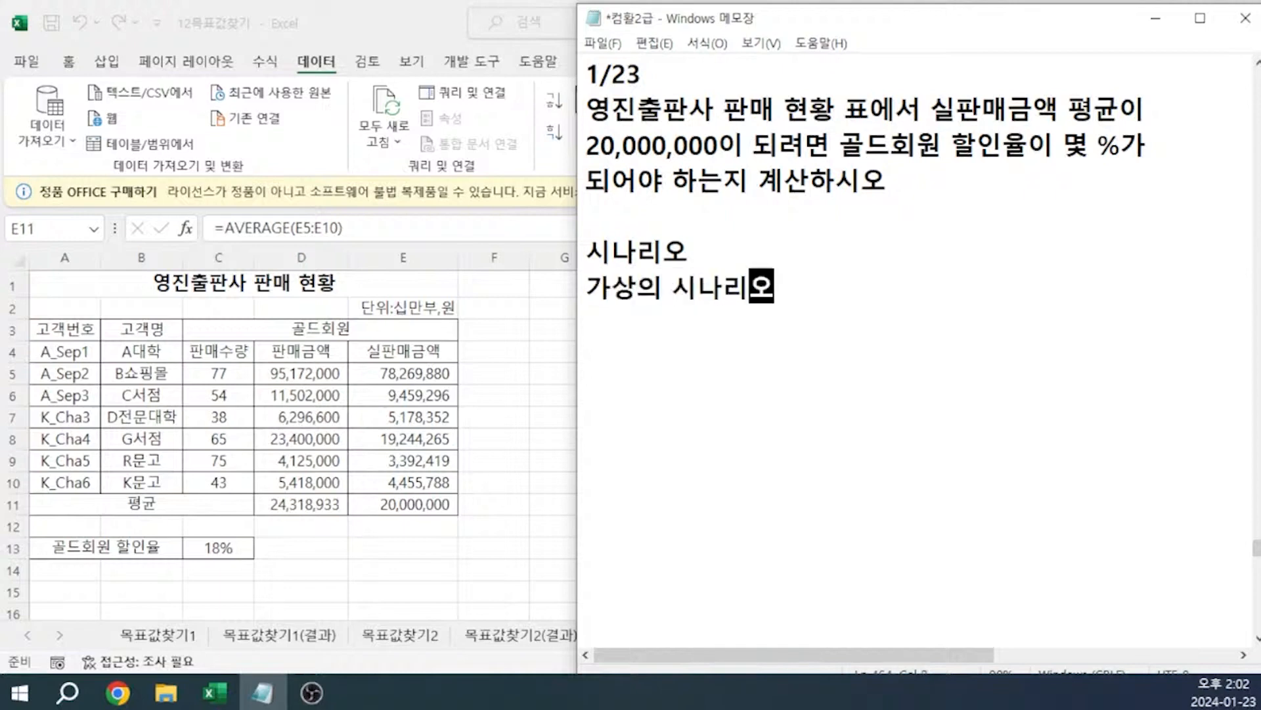
text(를 만들어서)
key(Return)
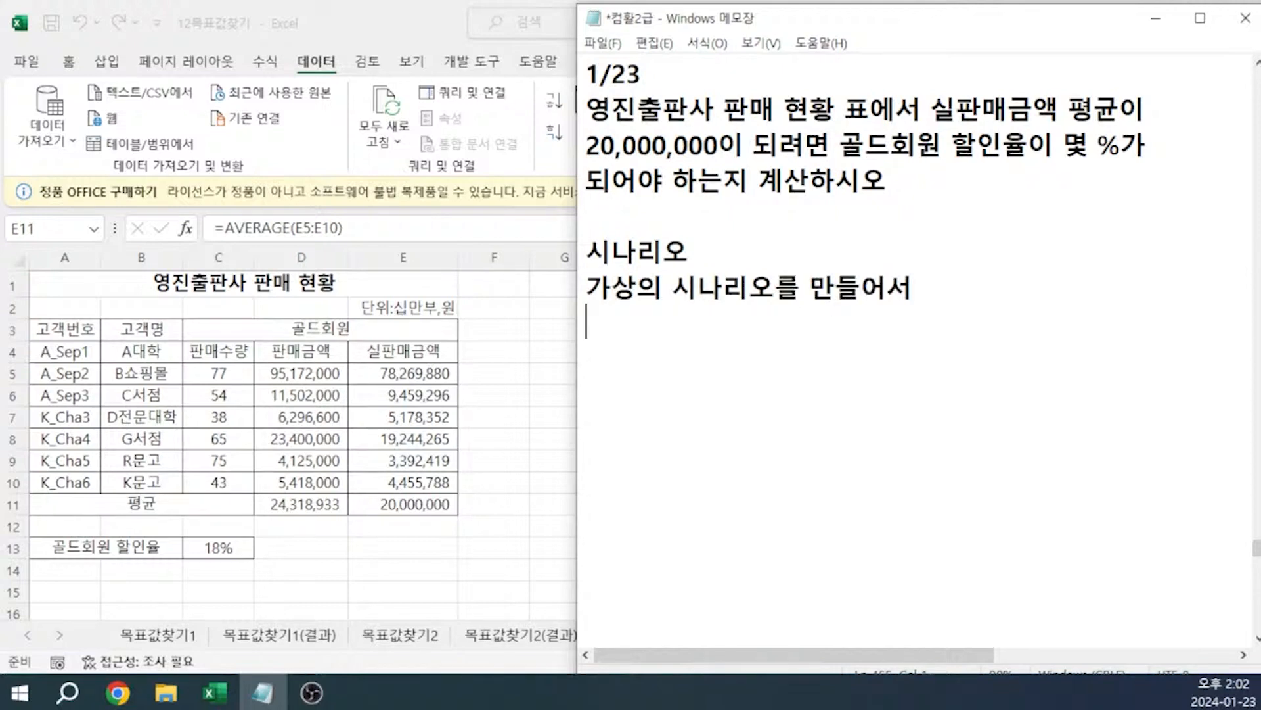
- Add the numbered lines "1. 실적이 좋은 시나리오" and "2. 실적이 안좋은 시나리오", followed by a blank line
text(1. 실ㅈ)
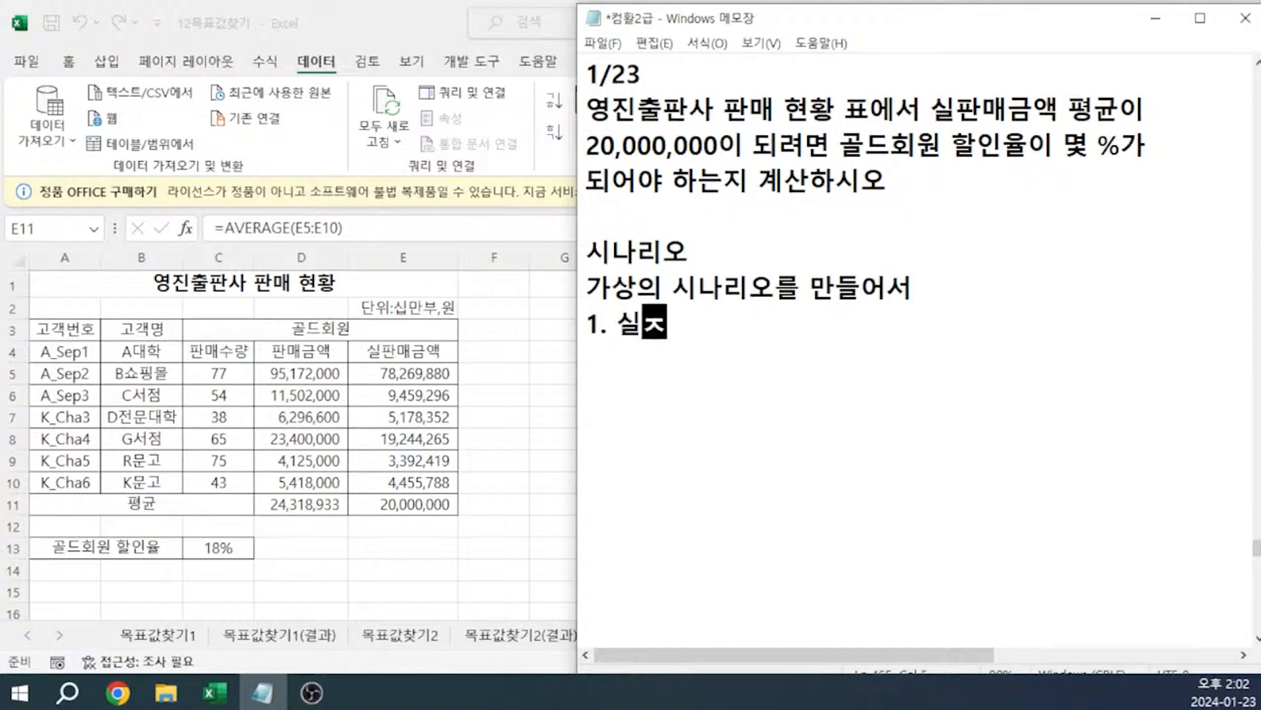
text(적이 좋은 시나리오)
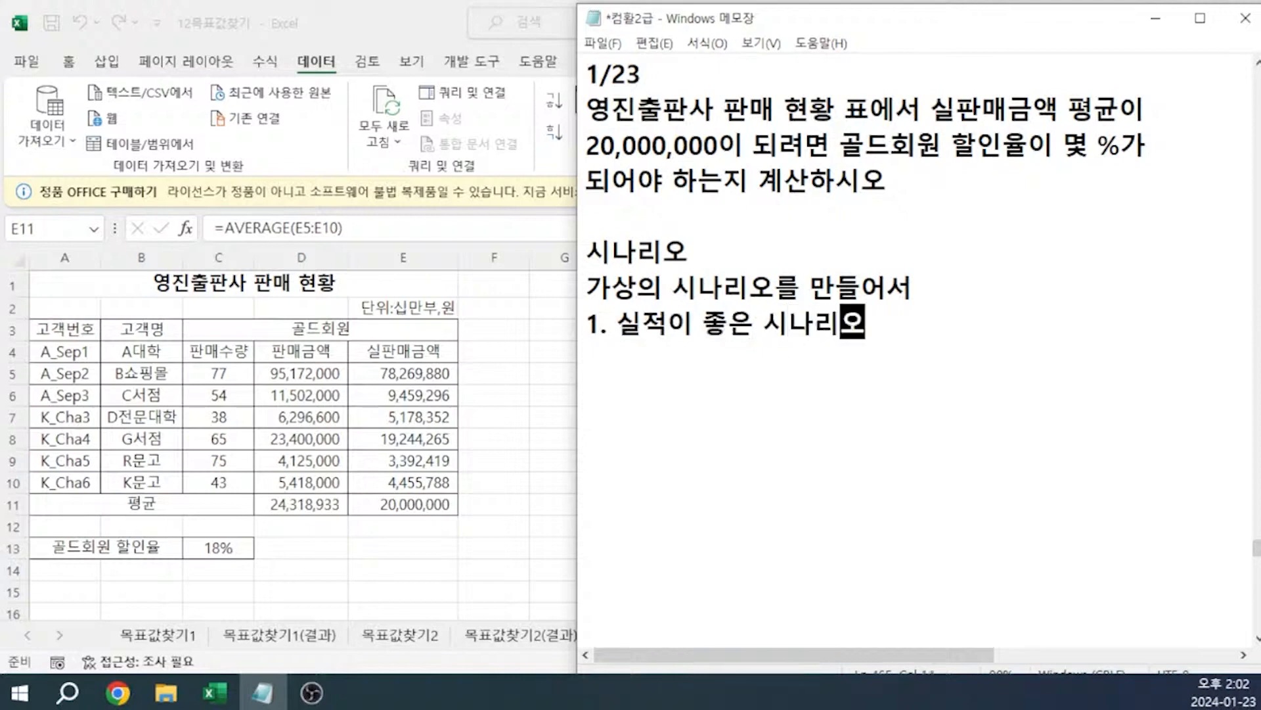
key(Return)
text(2. )
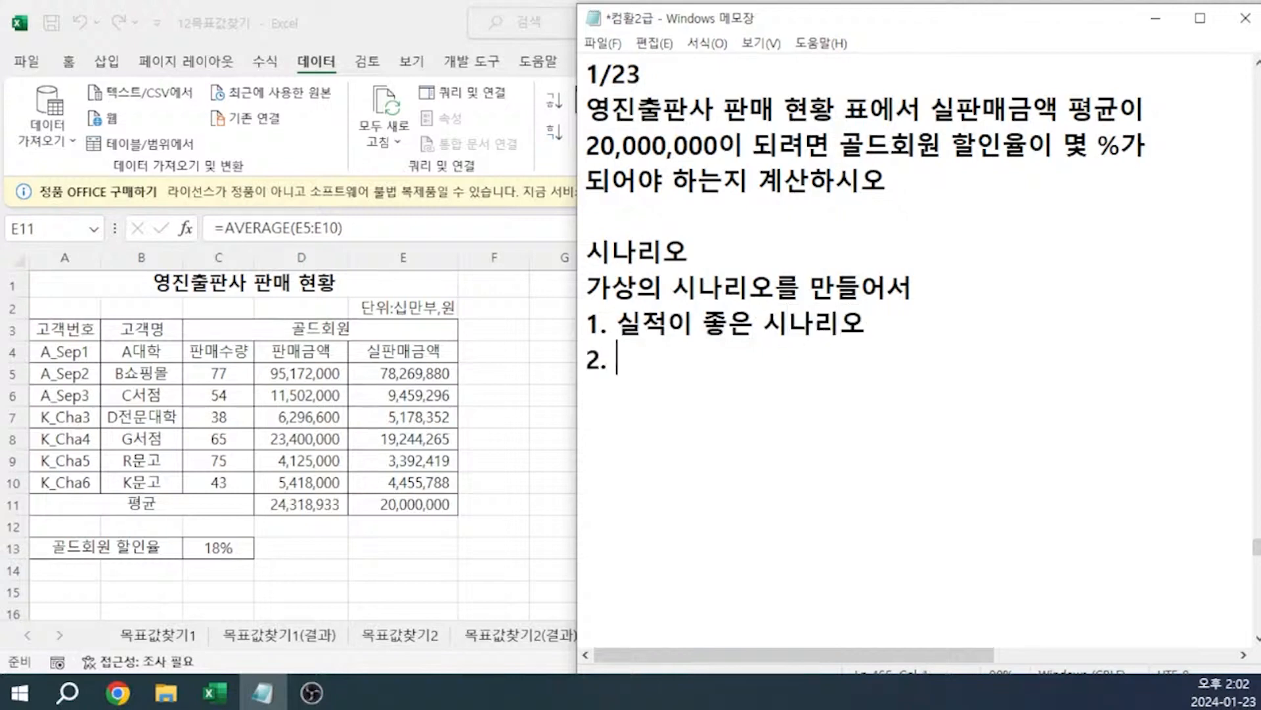
text(실적이 안좋은 )
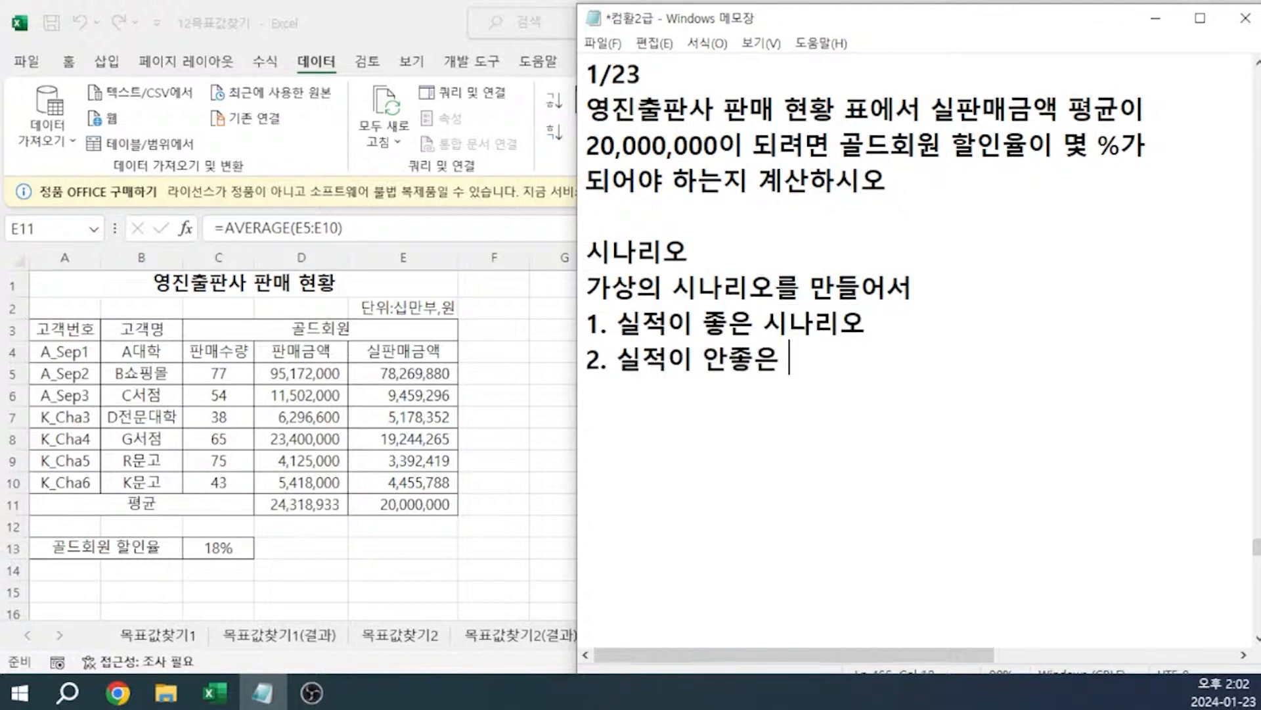
text(시나리오)
key(Return)
key(Return)
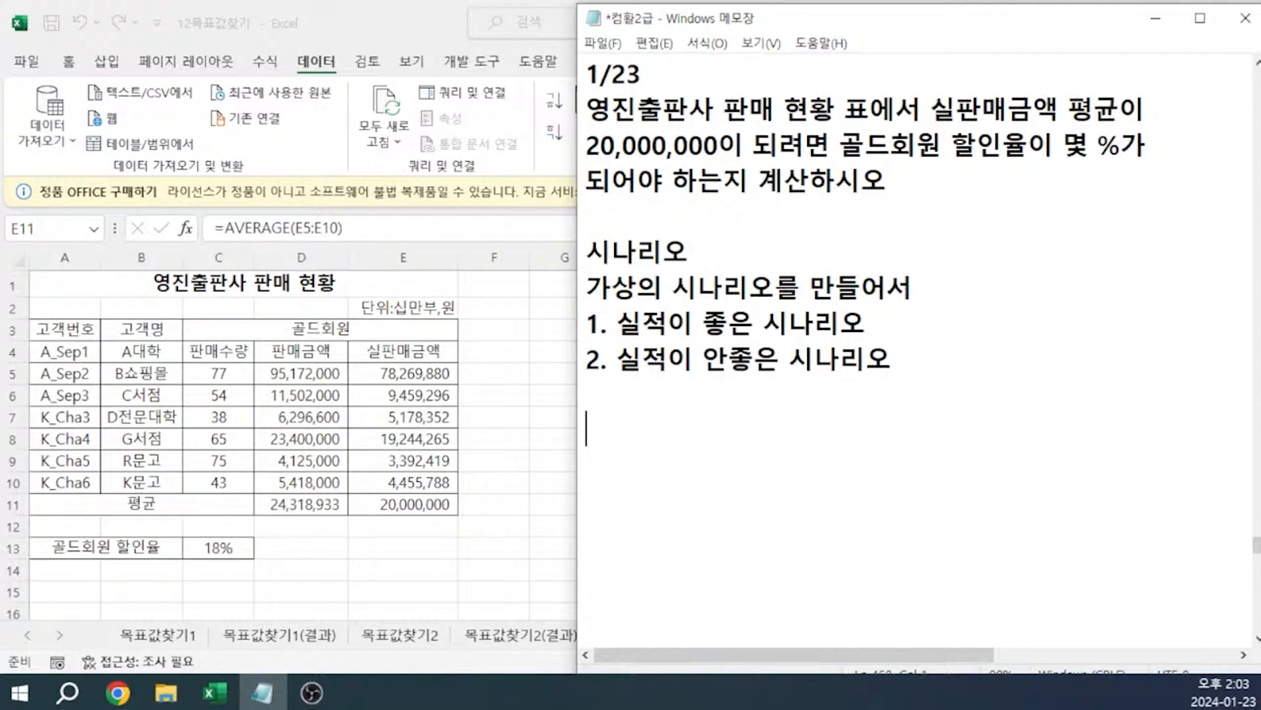
- Return to Excel and close the 12목표값찾기 workbook
click(432, 10)
click(1240, 23)
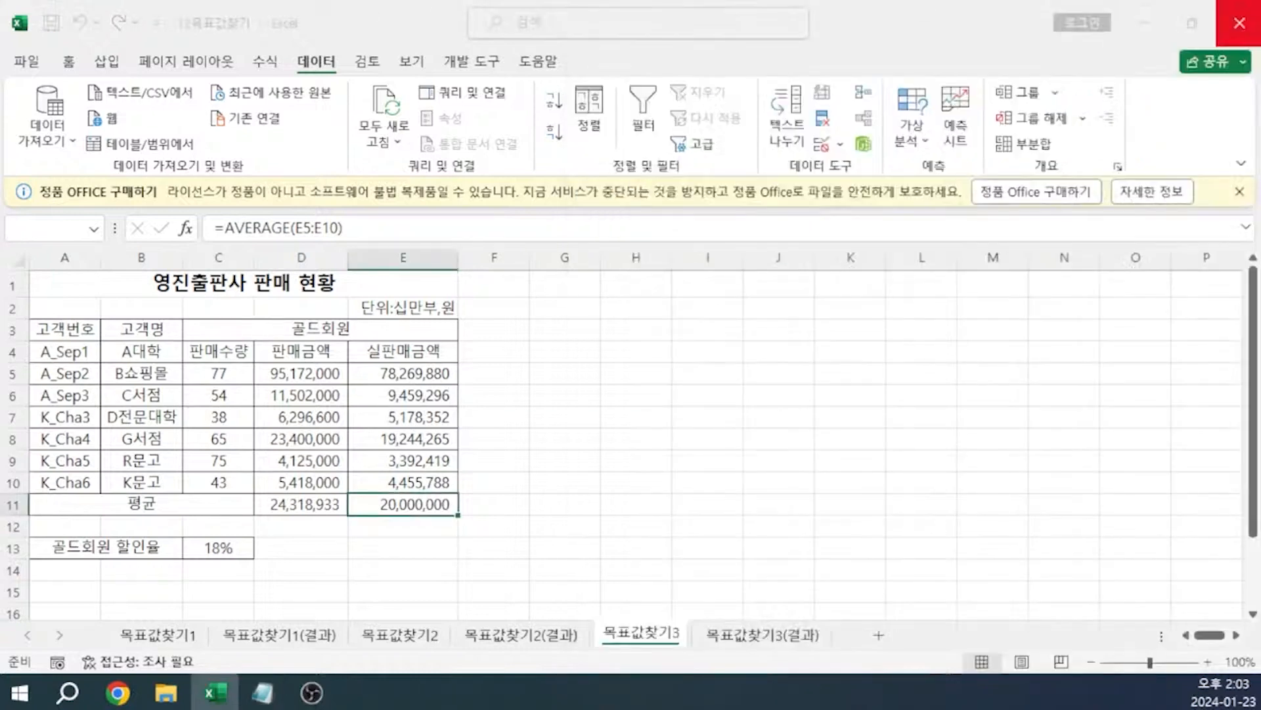
click(637, 372)
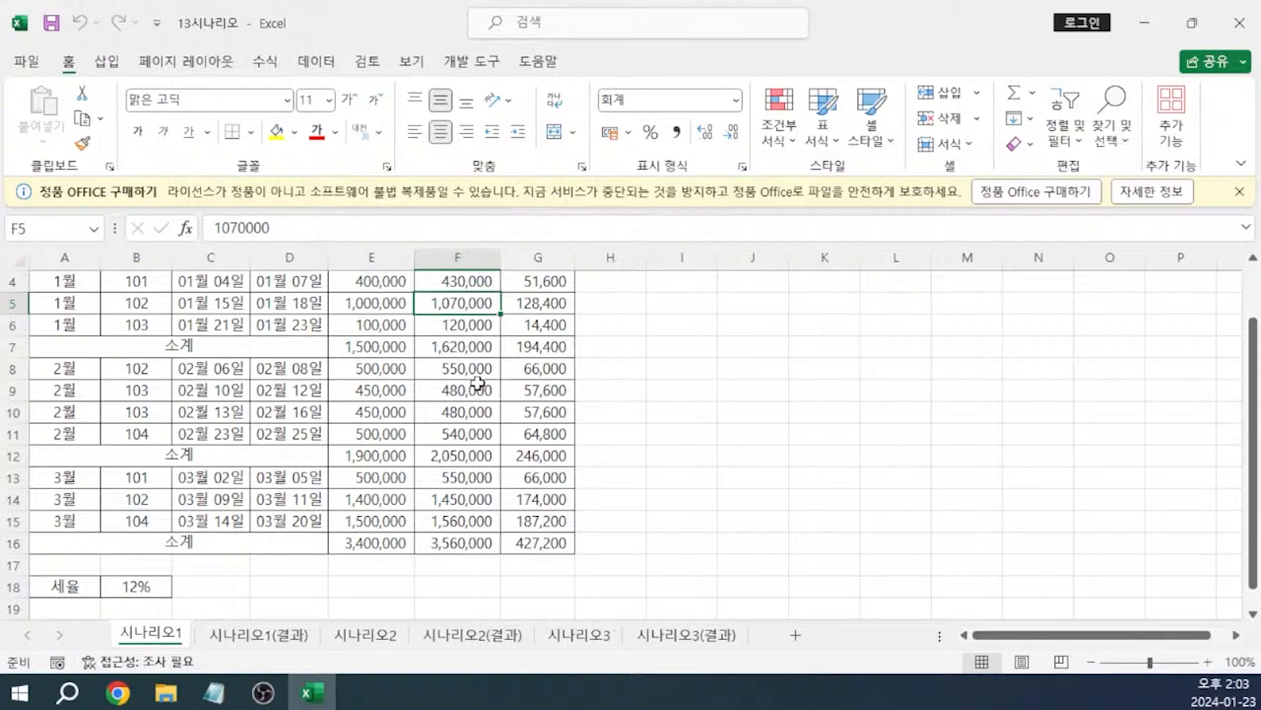
- In the Notepad notes, add the heading "작성요령", the line "1. 이름정의 먼저한다" and the number "2." for another item
click(214, 692)
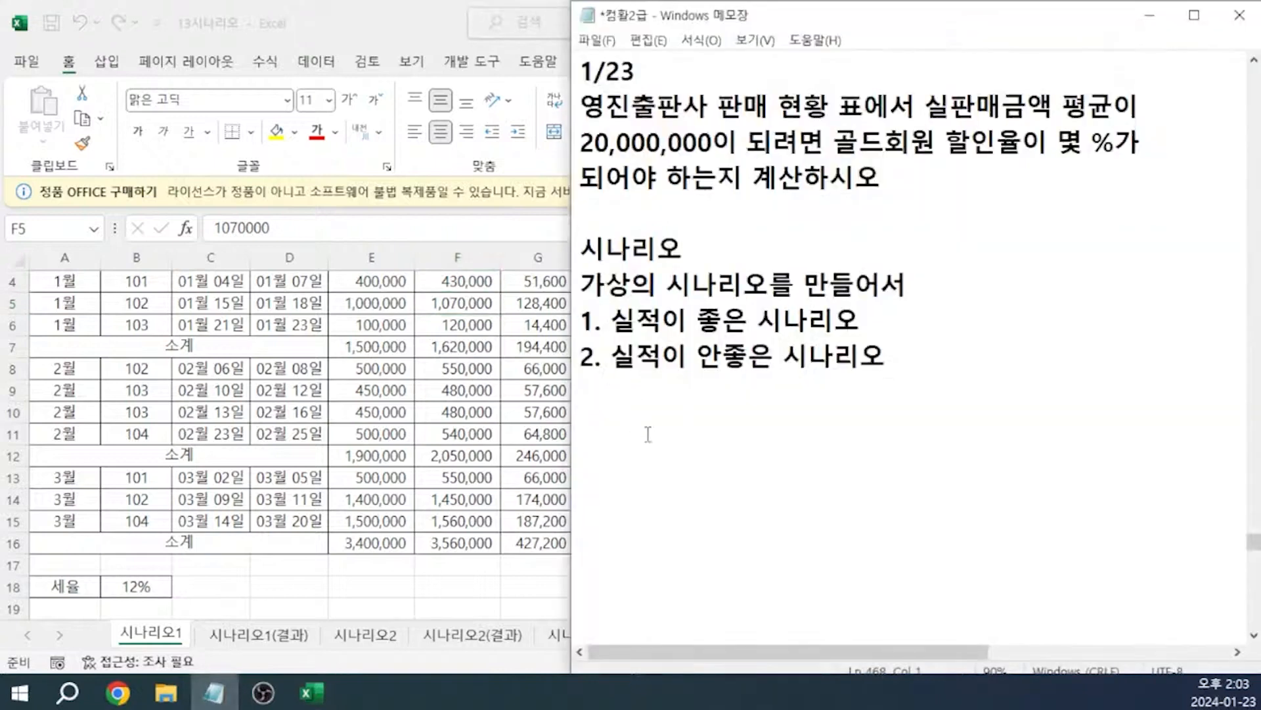
text(작성요령)
key(Return)
text(1. )
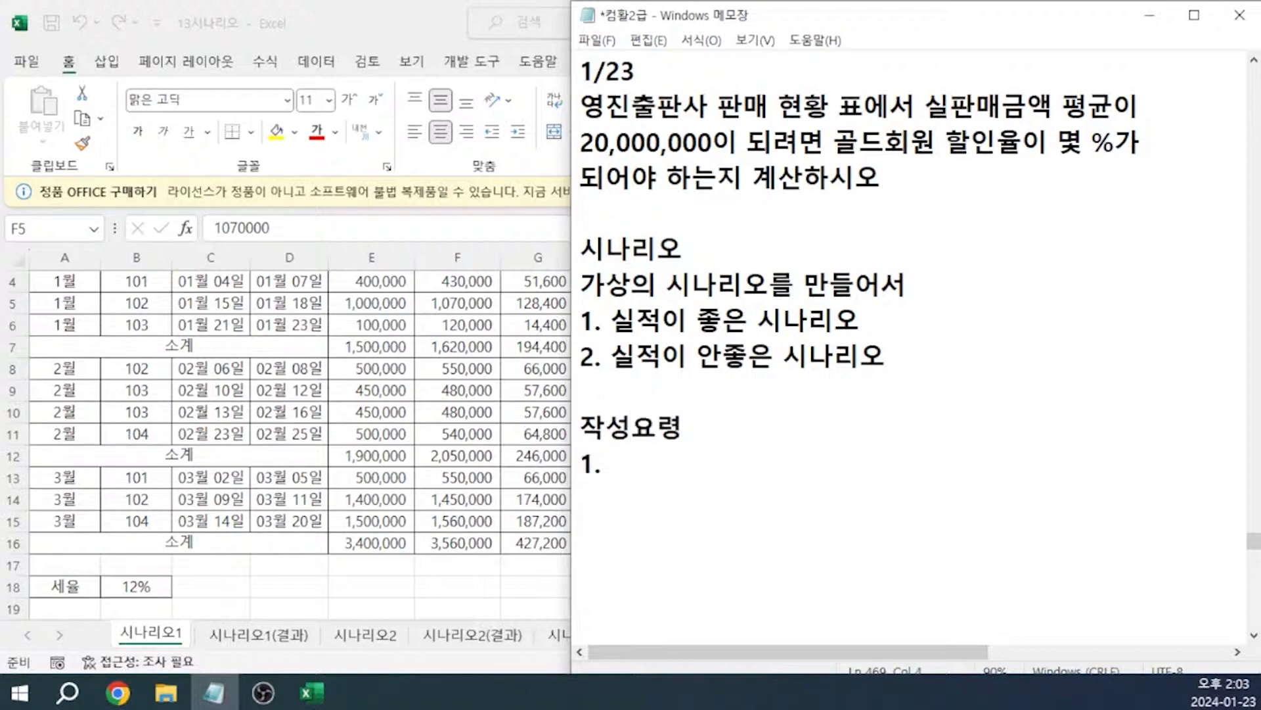
text(이름)
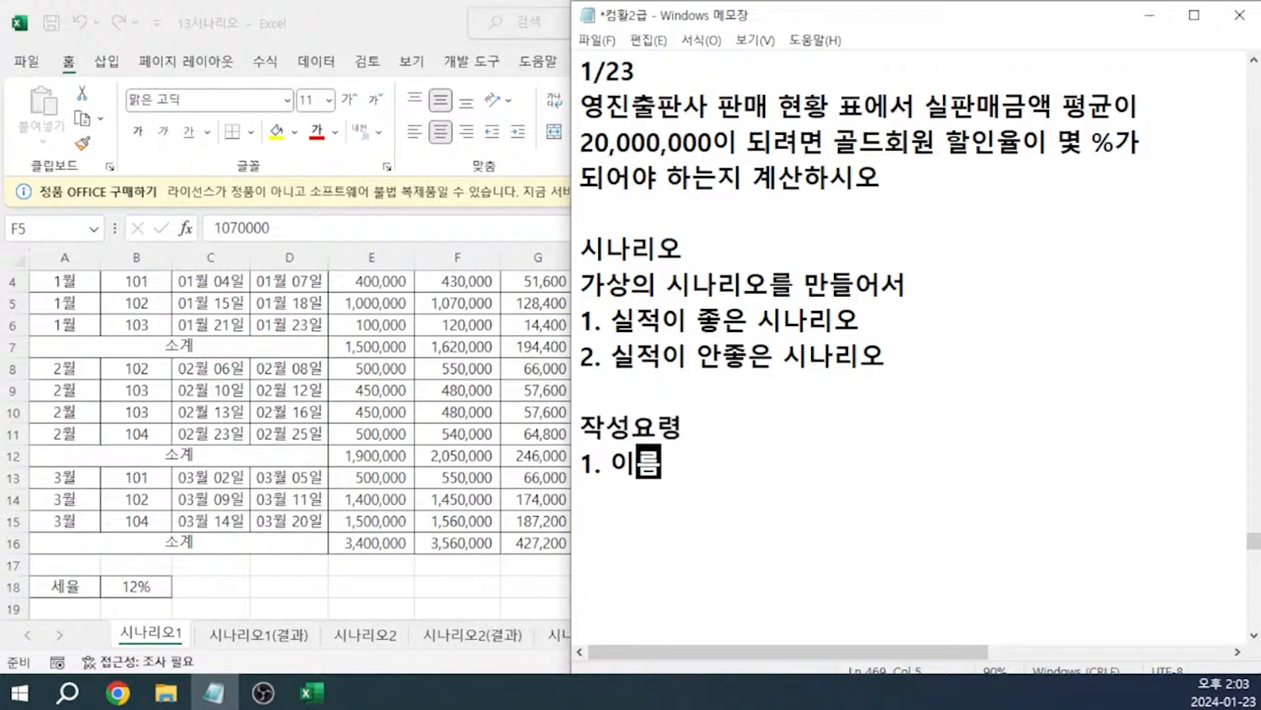
text(정의 먼저한다)
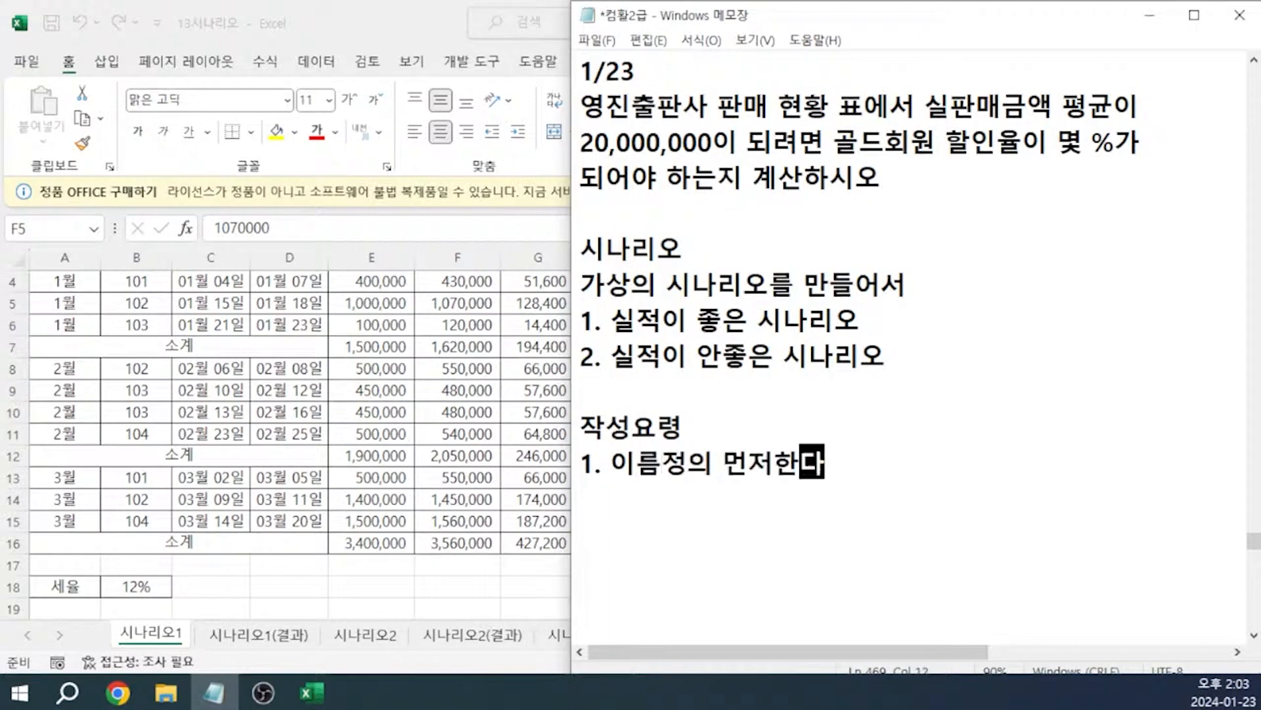
key(Return)
text(2.)
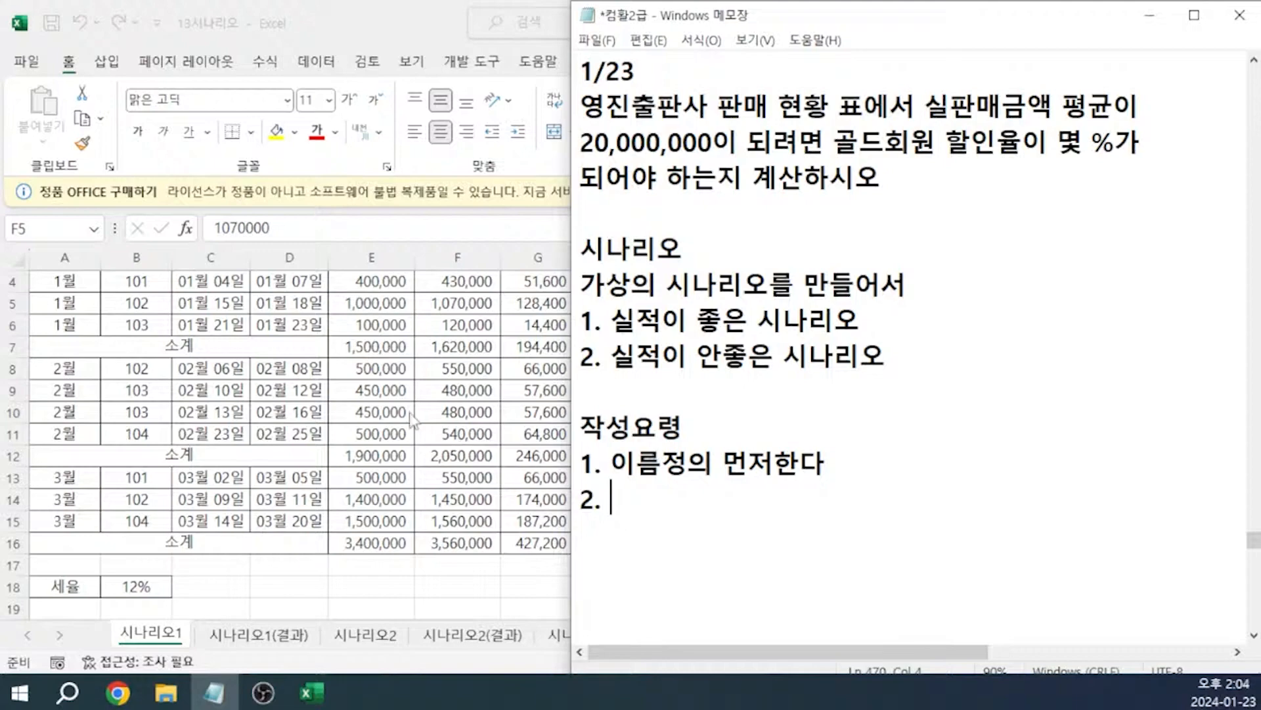
- In the Excel workbook 13시나리오, name the tax rate cell B18 on sheet 시나리오1 as 세율
click(331, 424)
scroll(471, 402, up, 1)
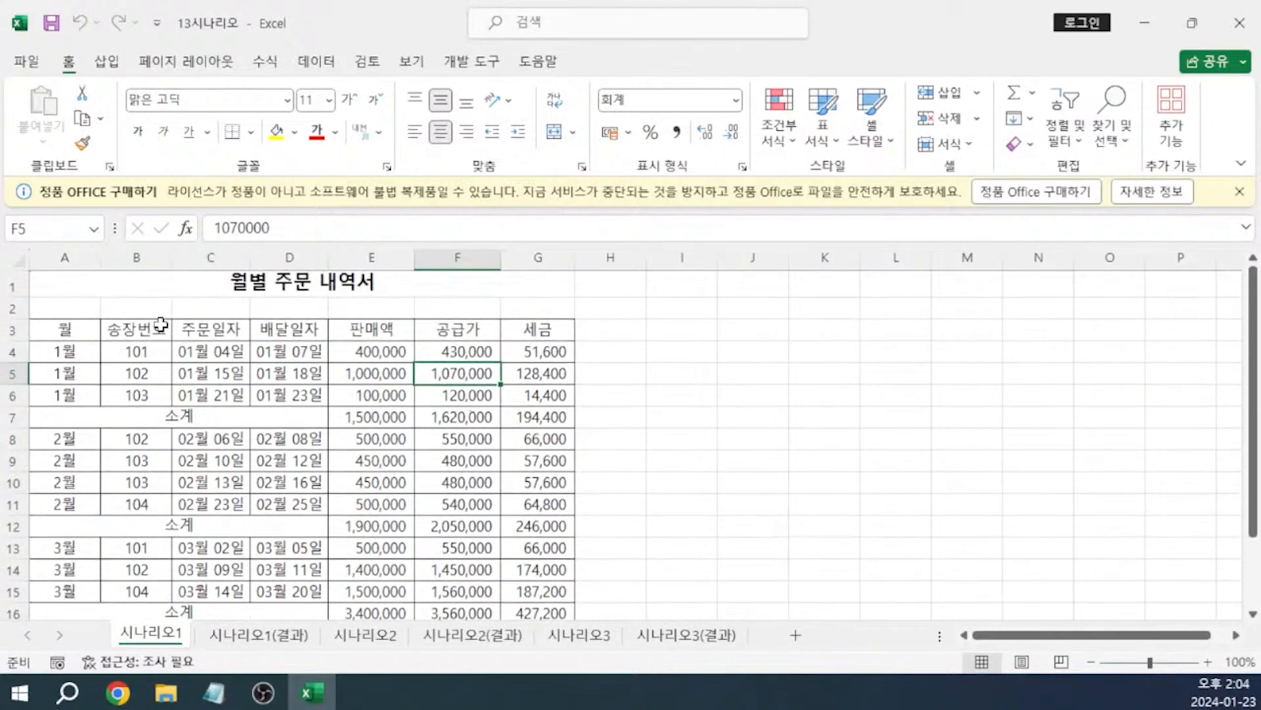
scroll(155, 496, down, 2)
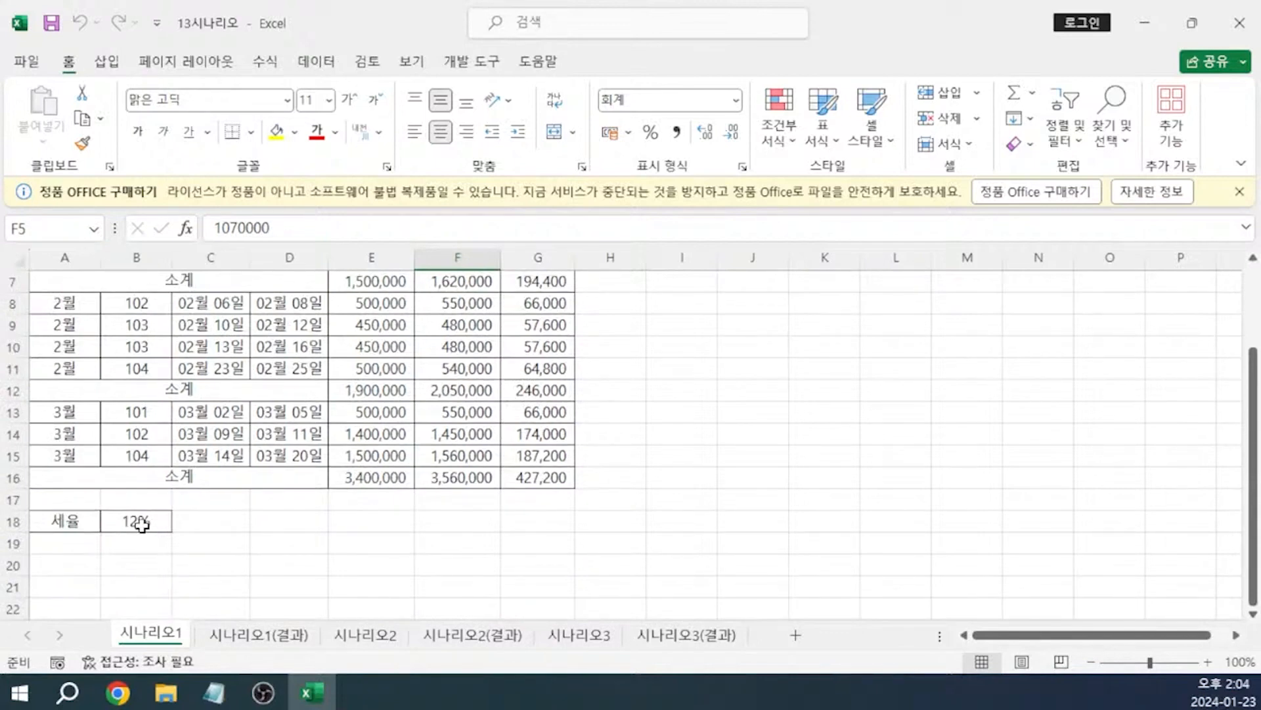
click(141, 524)
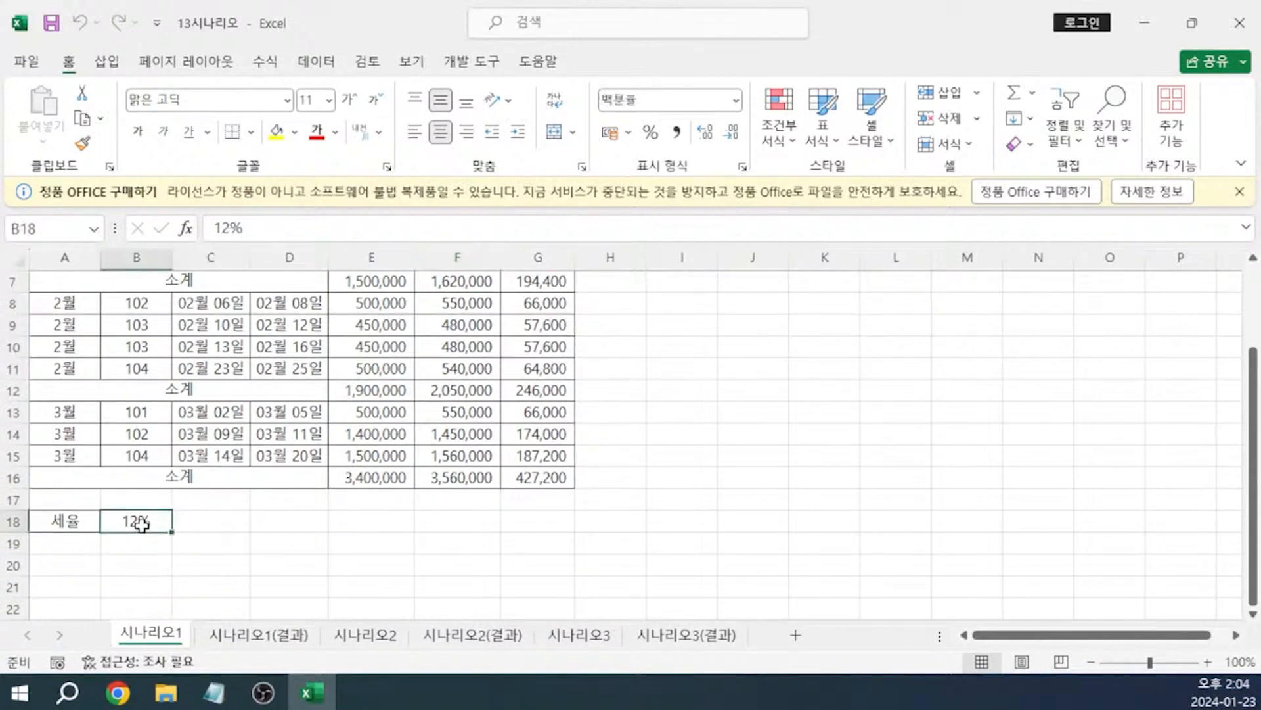
click(66, 228)
text(tpdbf)
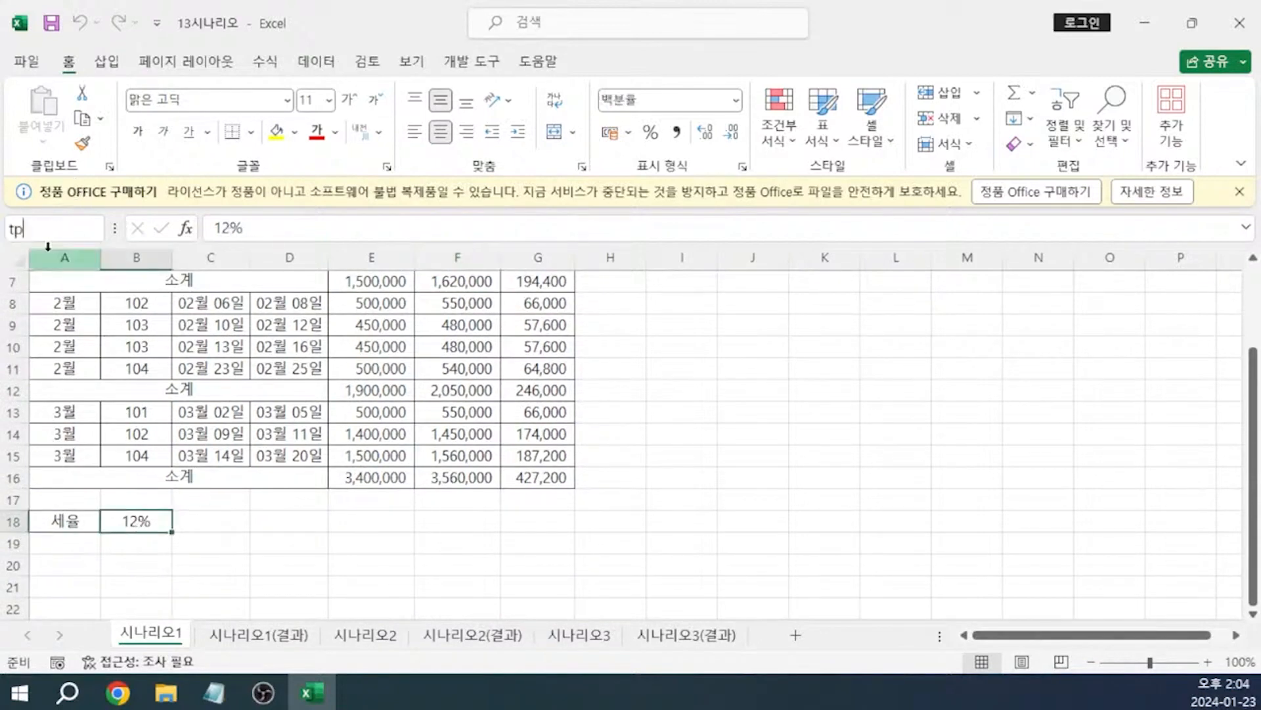
key(BackSpace)
key(BackSpace)
key(BackSpace)
key(BackSpace)
key(BackSpace)
text(세율)
key(Return)
- Name the 1월 tax subtotal cell G7 as 소계1월
scroll(420, 329, up, 2)
click(536, 416)
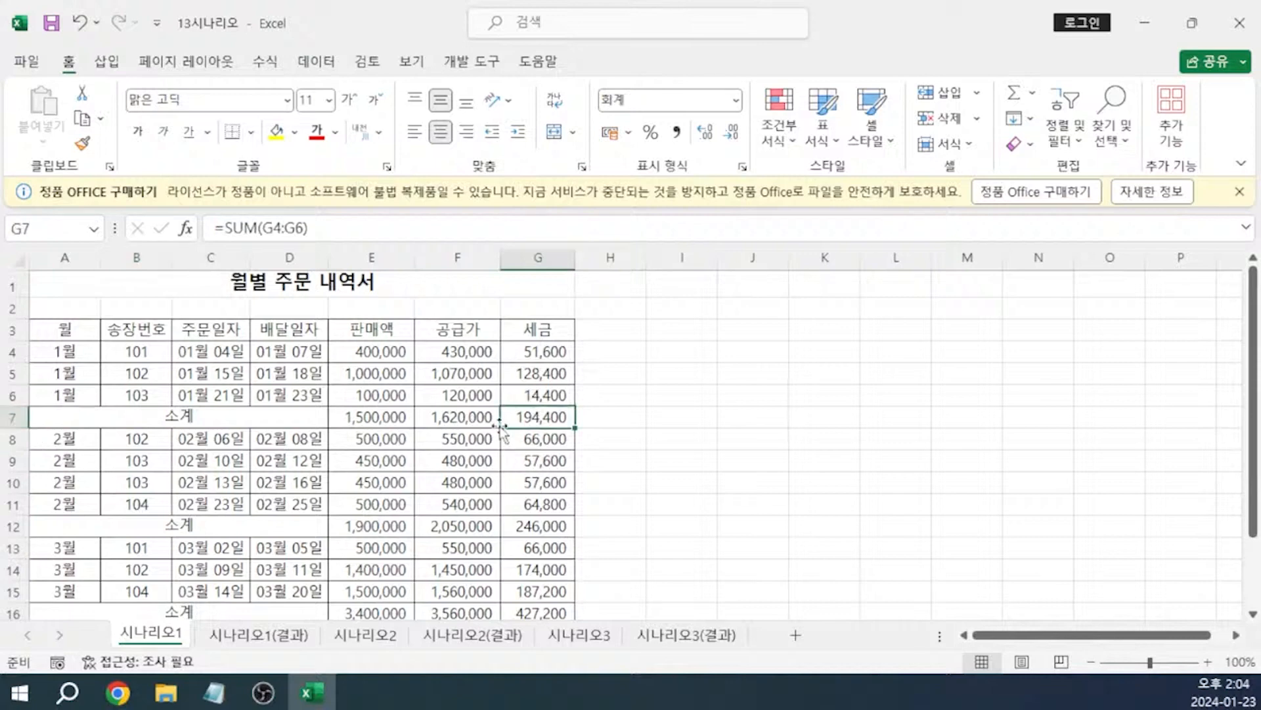
click(58, 230)
text(소계1월)
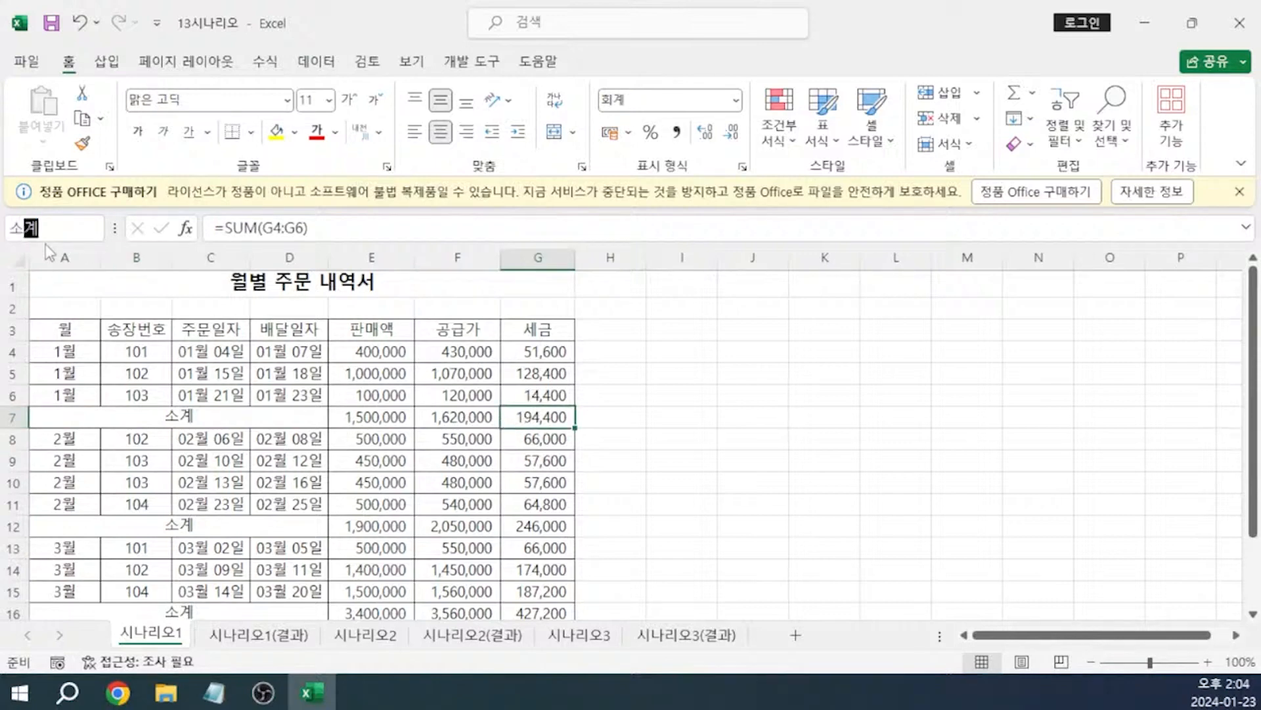
key(Return)
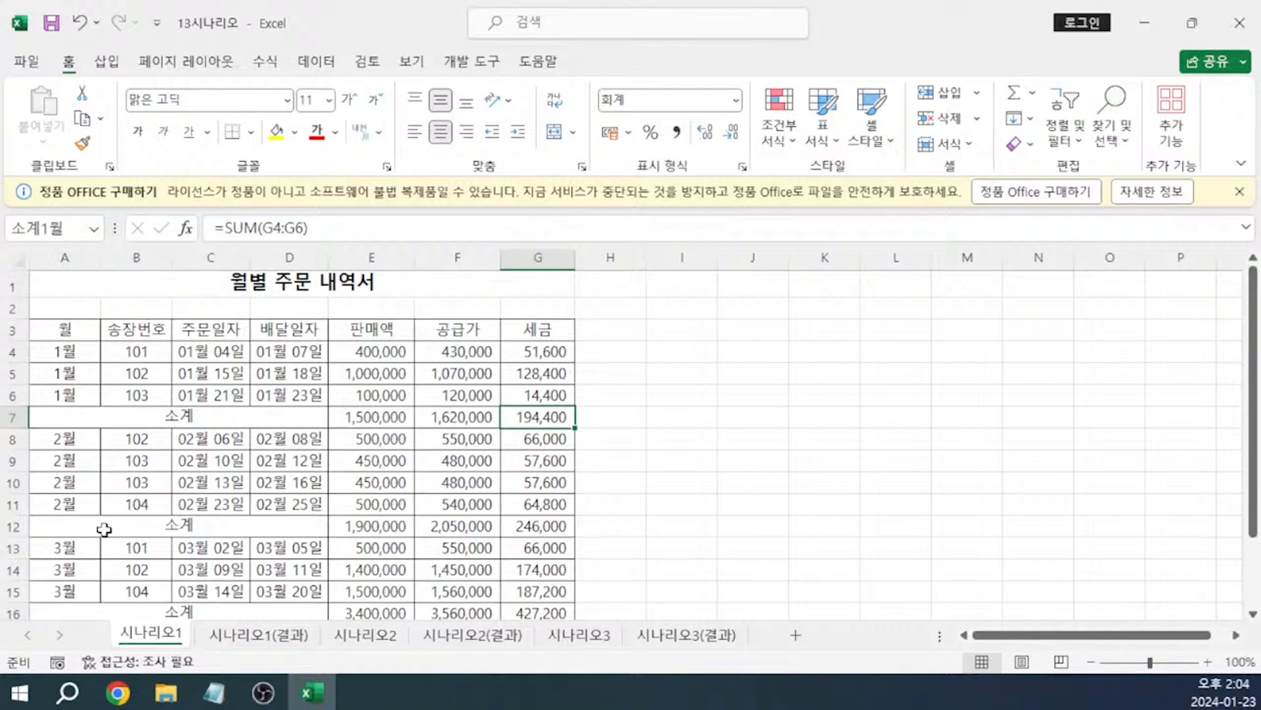
- Name the 2월 tax subtotal cell G12 as 소계2월
click(532, 525)
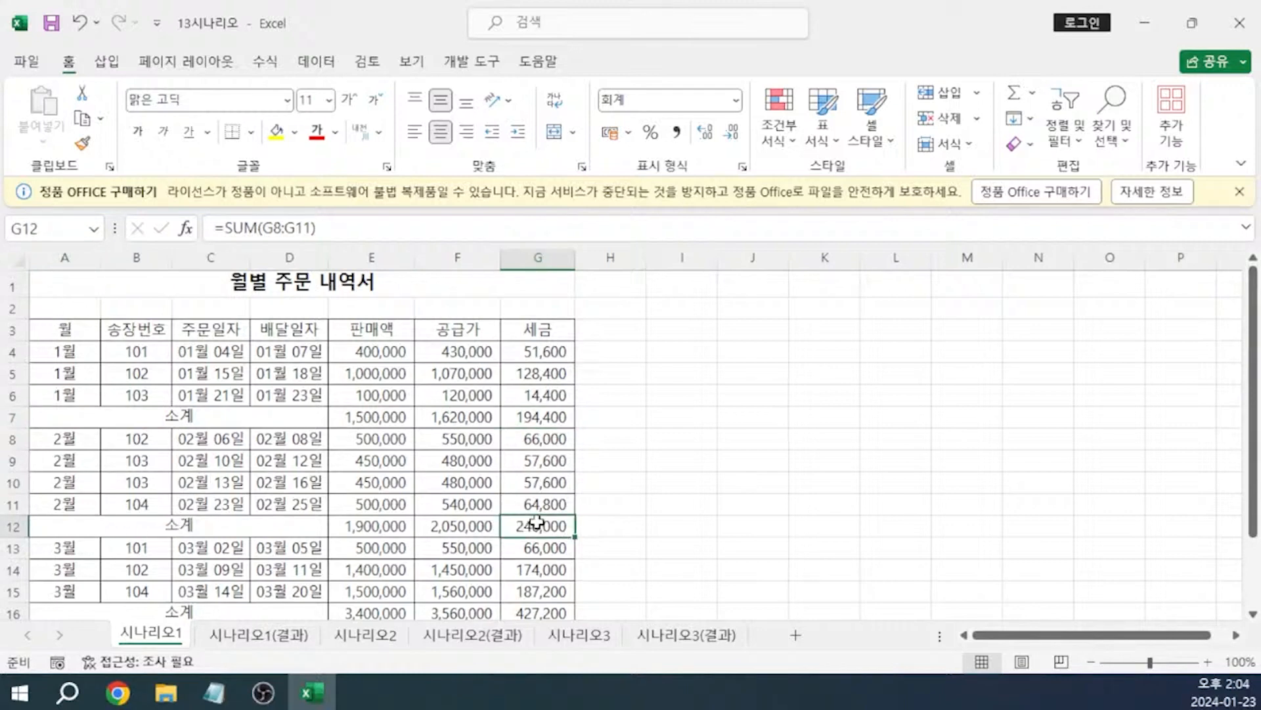
click(57, 232)
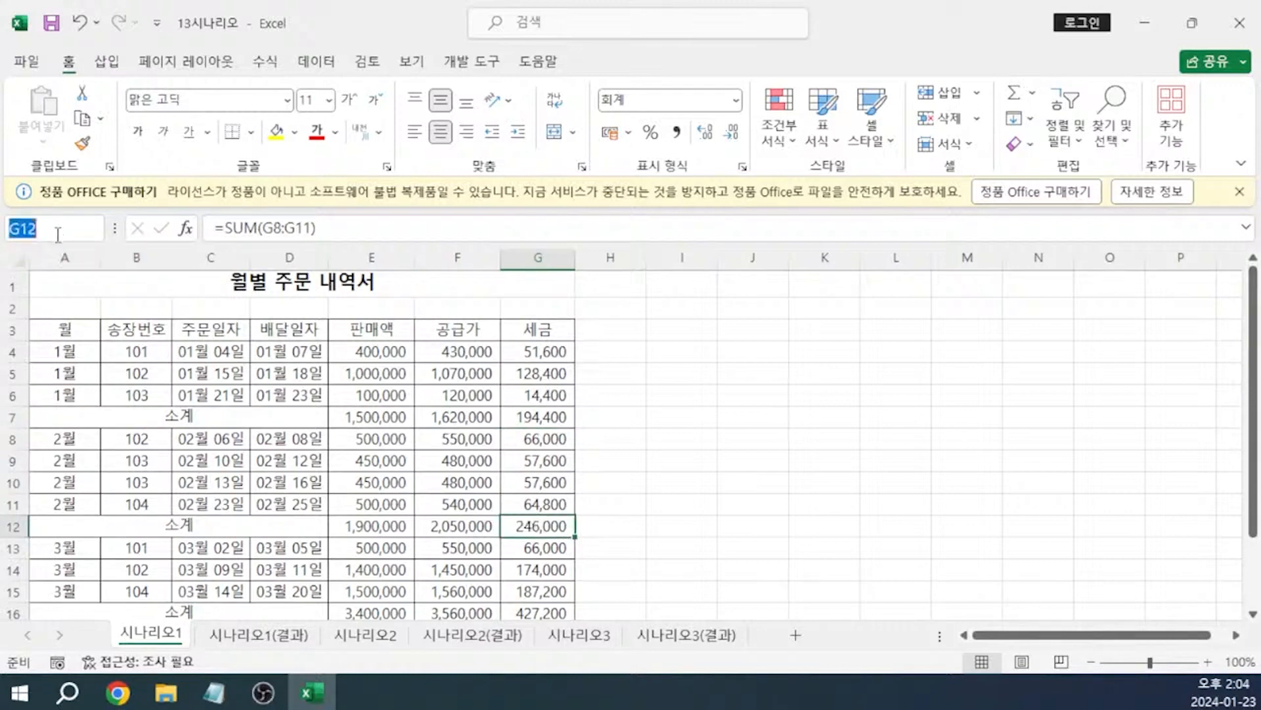
text(소계2월)
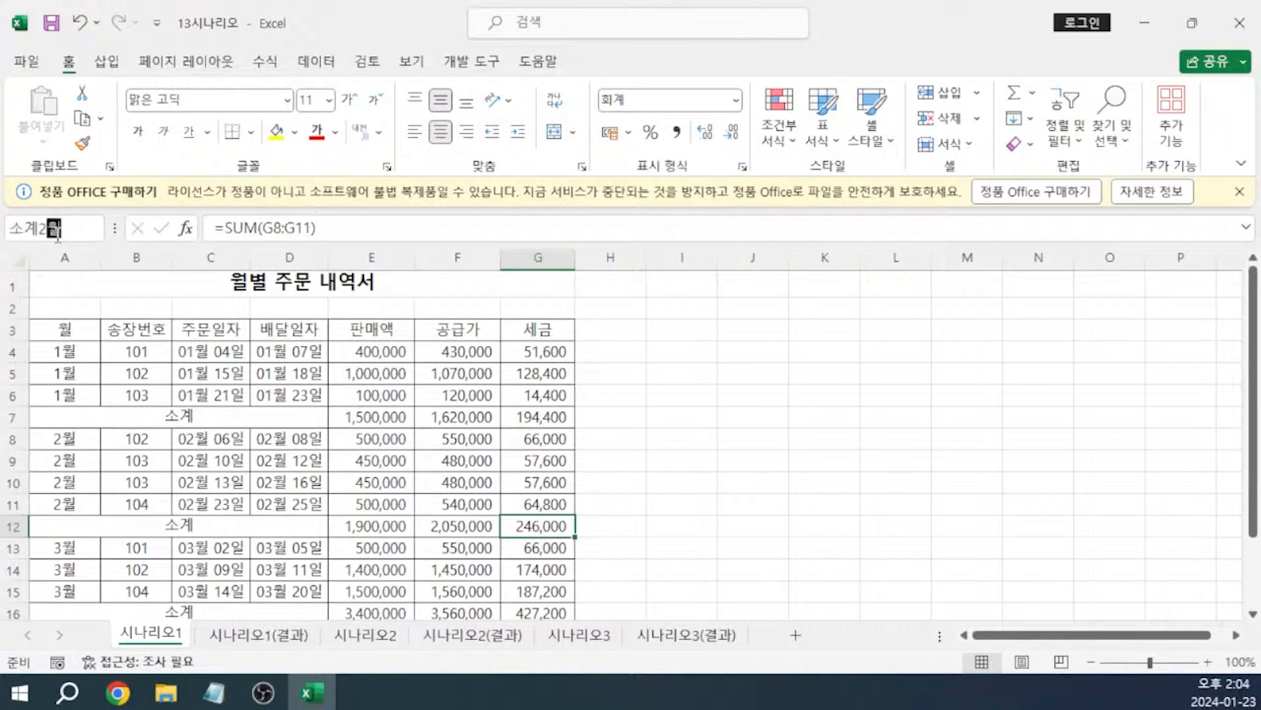
key(Return)
- Name the 3월 tax subtotal cell G16 as 소계3월
click(552, 611)
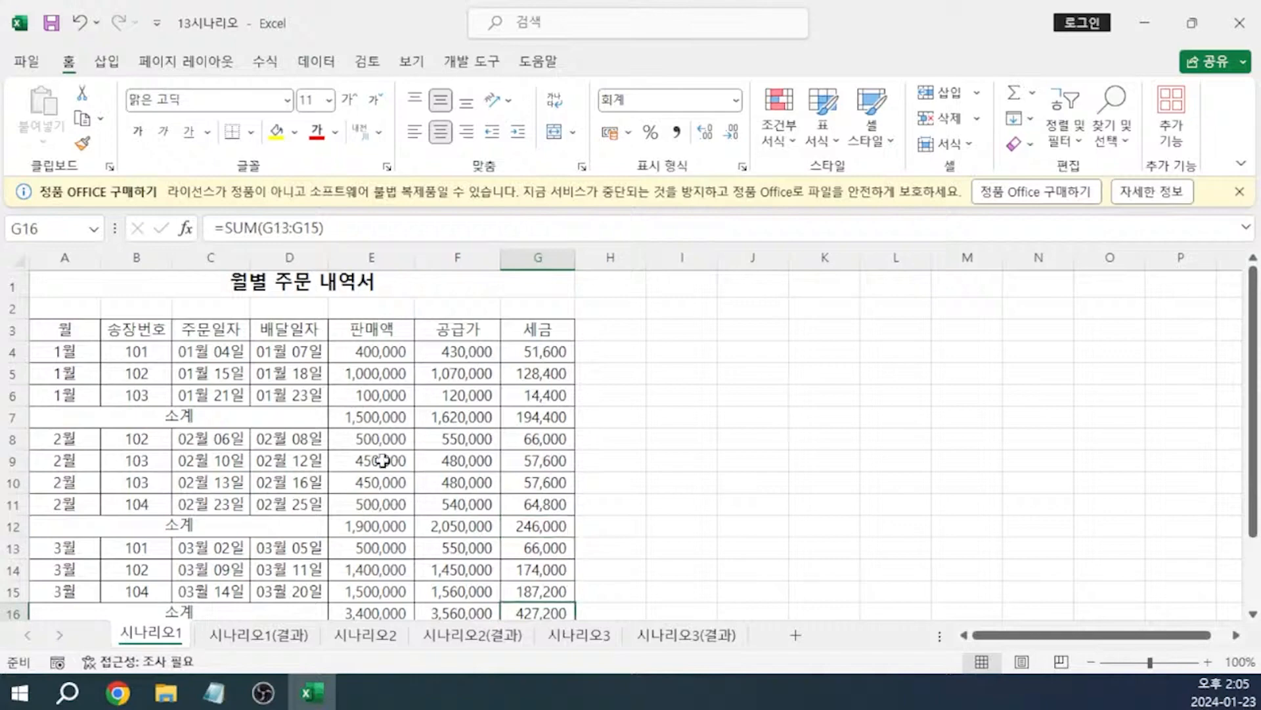
click(59, 230)
text(소계3월)
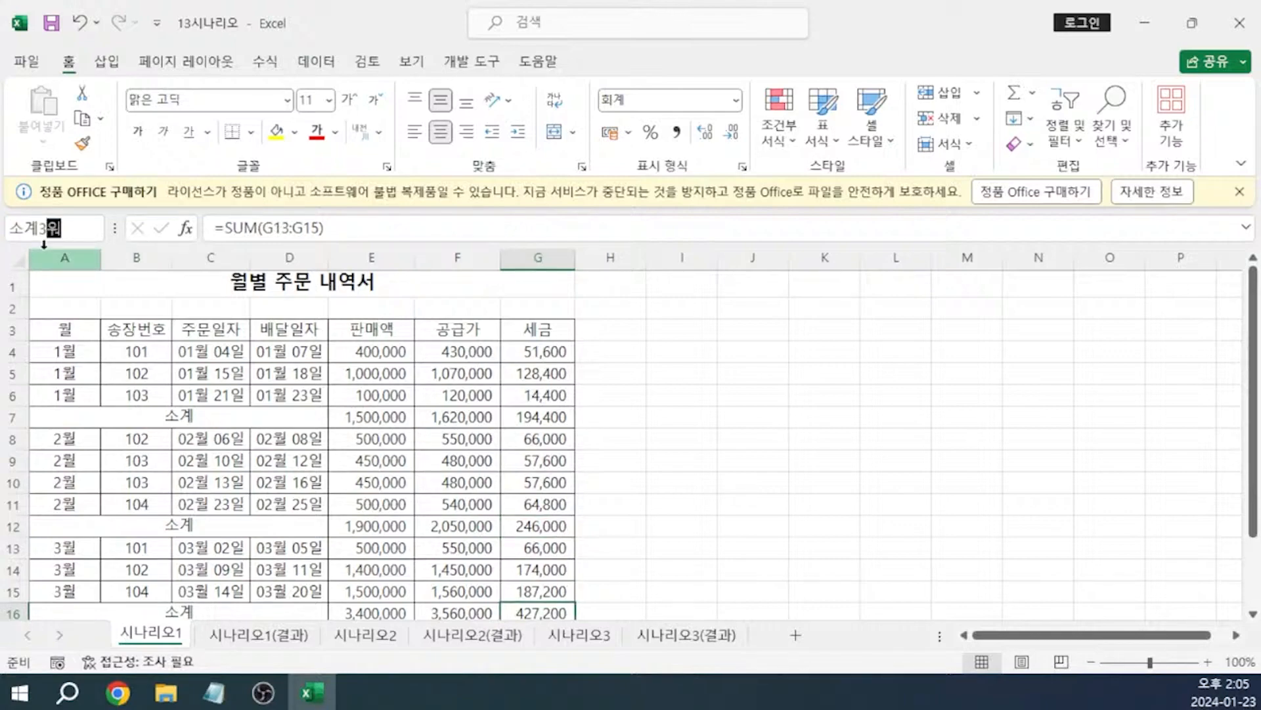
key(Return)
- Select the tax rate cell B18 and open the Scenario Manager from What-If Analysis
scroll(263, 427, down, 3)
key(alt+Tab)
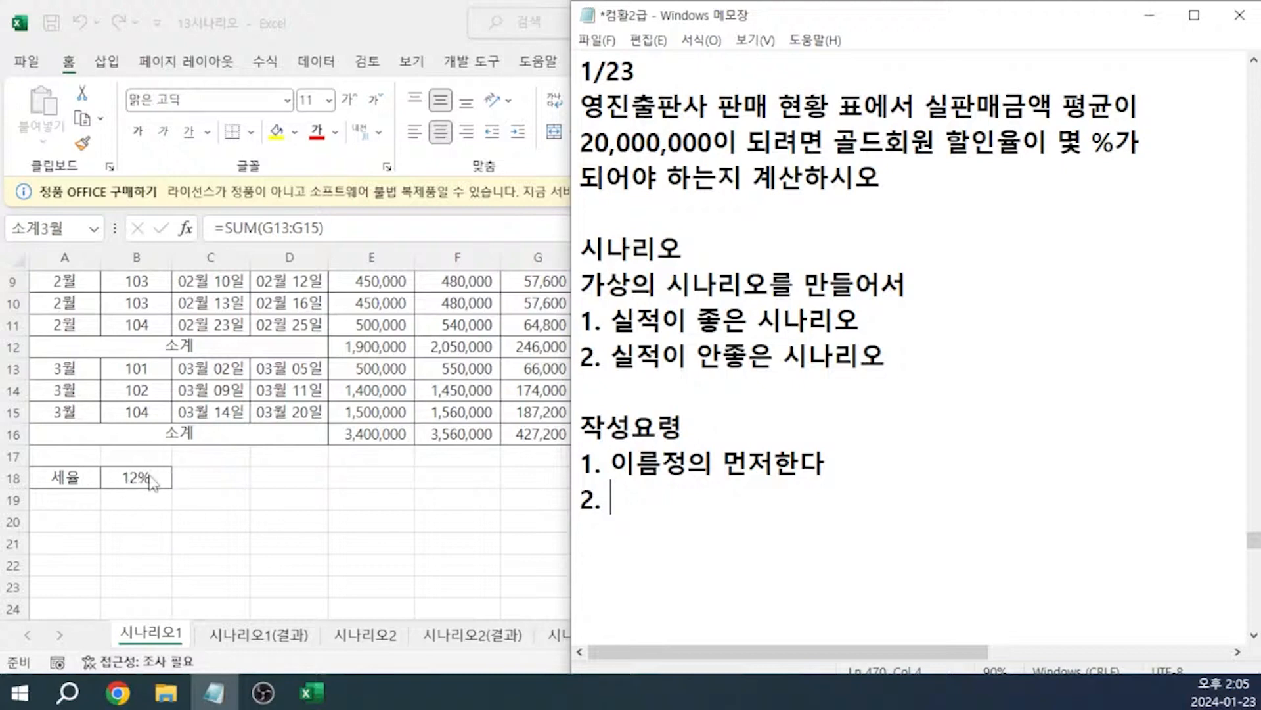
key(alt+Tab)
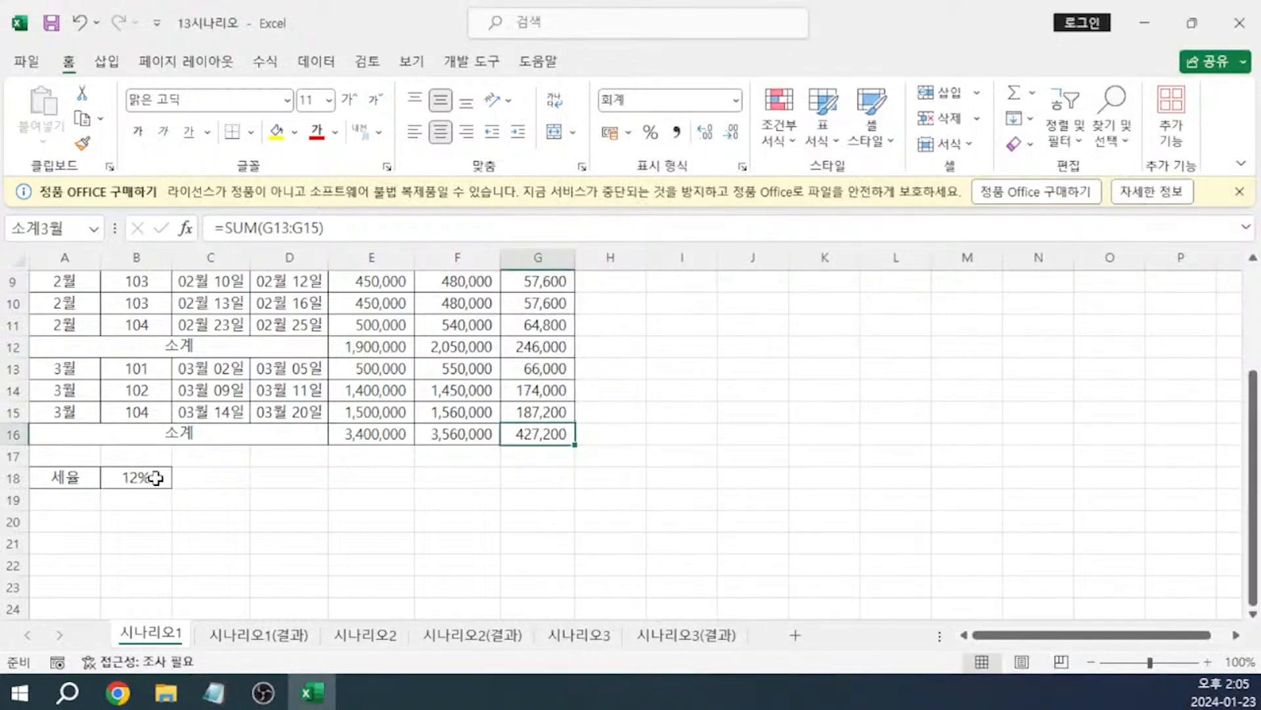
click(163, 477)
click(316, 63)
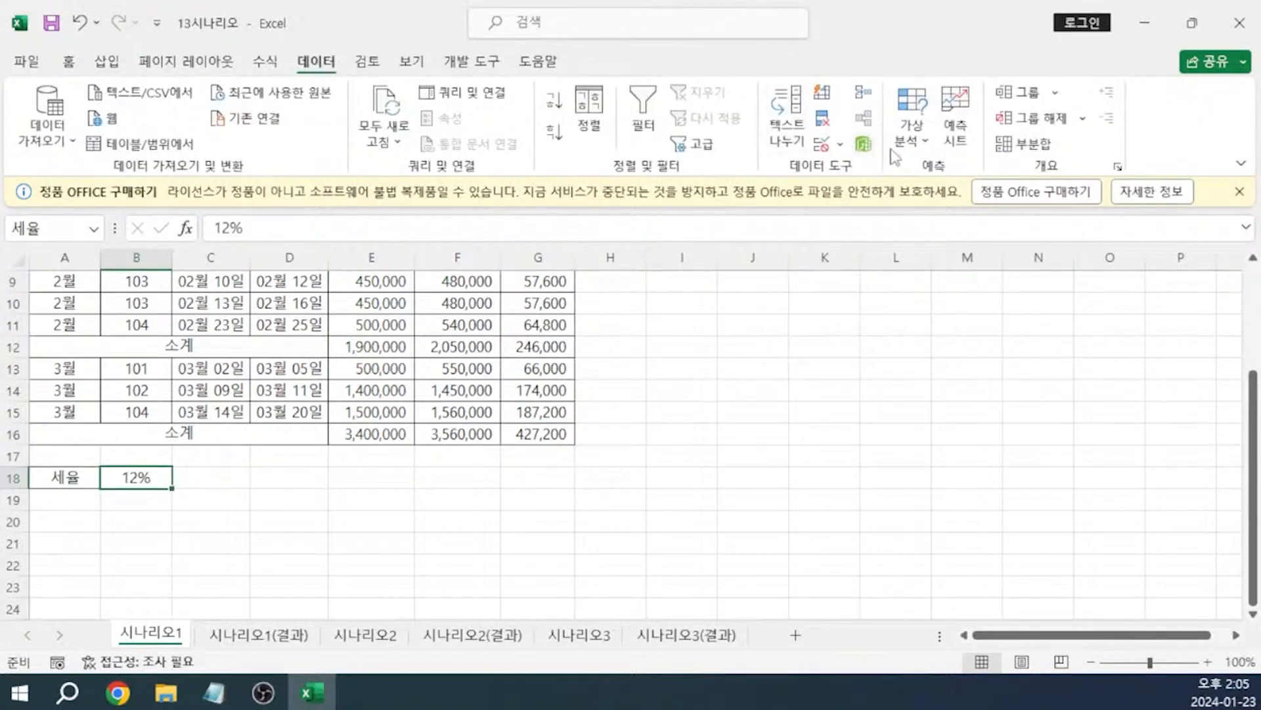
click(905, 142)
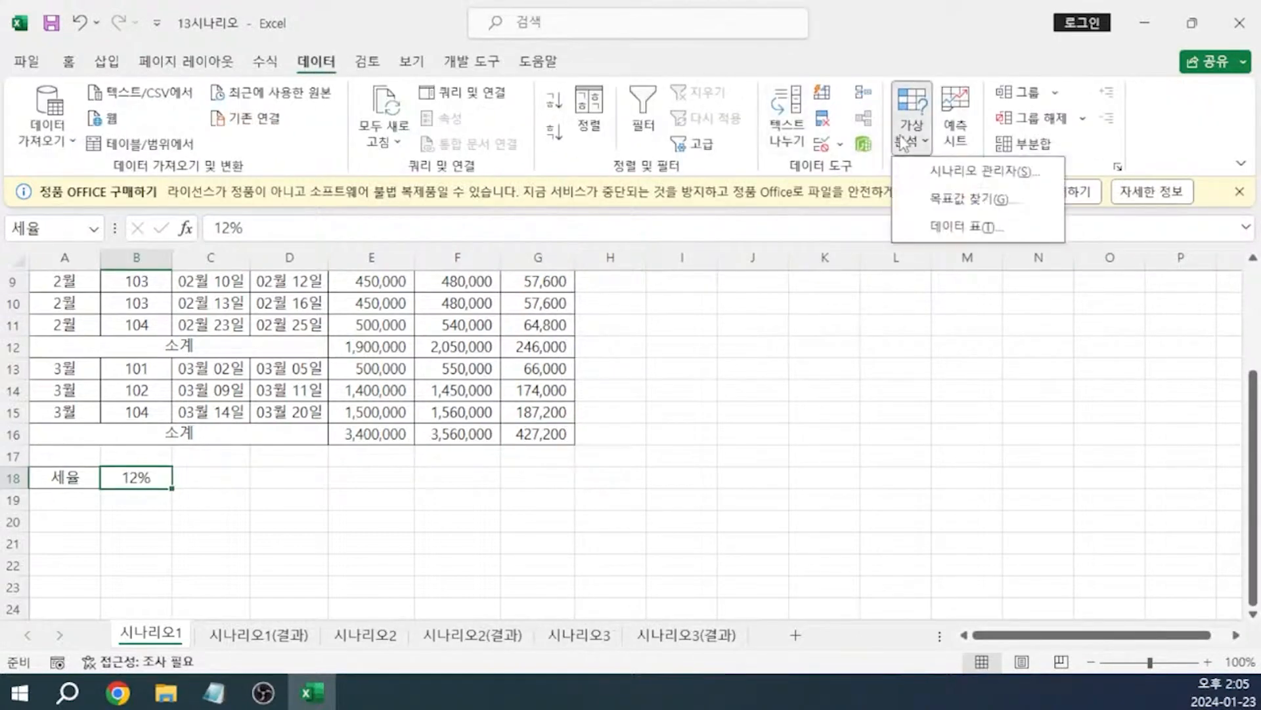
click(948, 173)
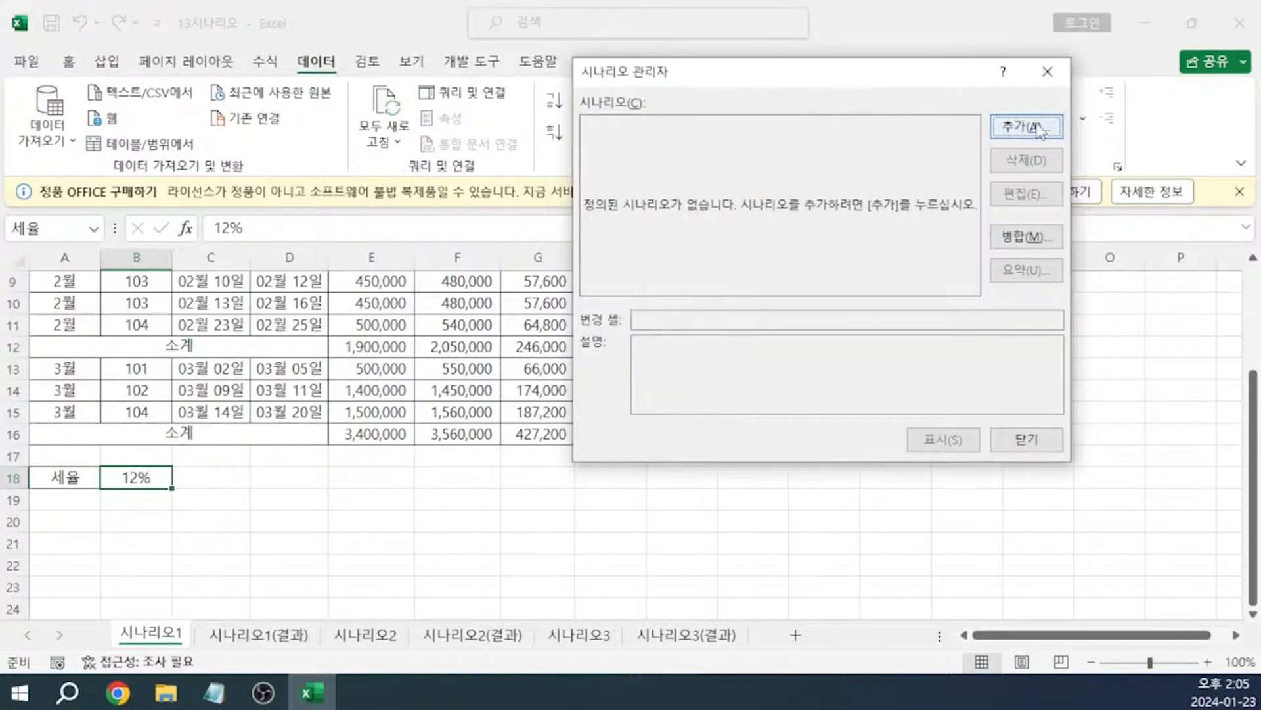
- Add a scenario named 세율인상 with B18 as the changing cell and a 세율 value of 0.15
click(1036, 130)
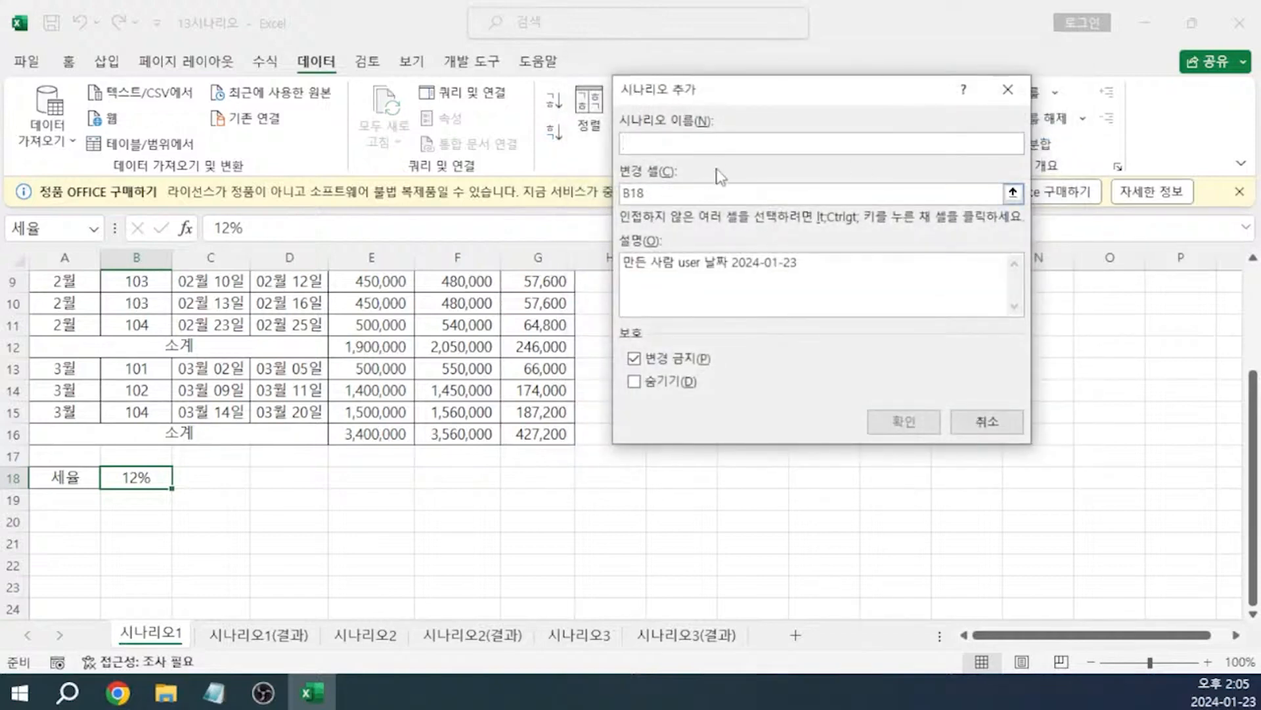
text(세율인상)
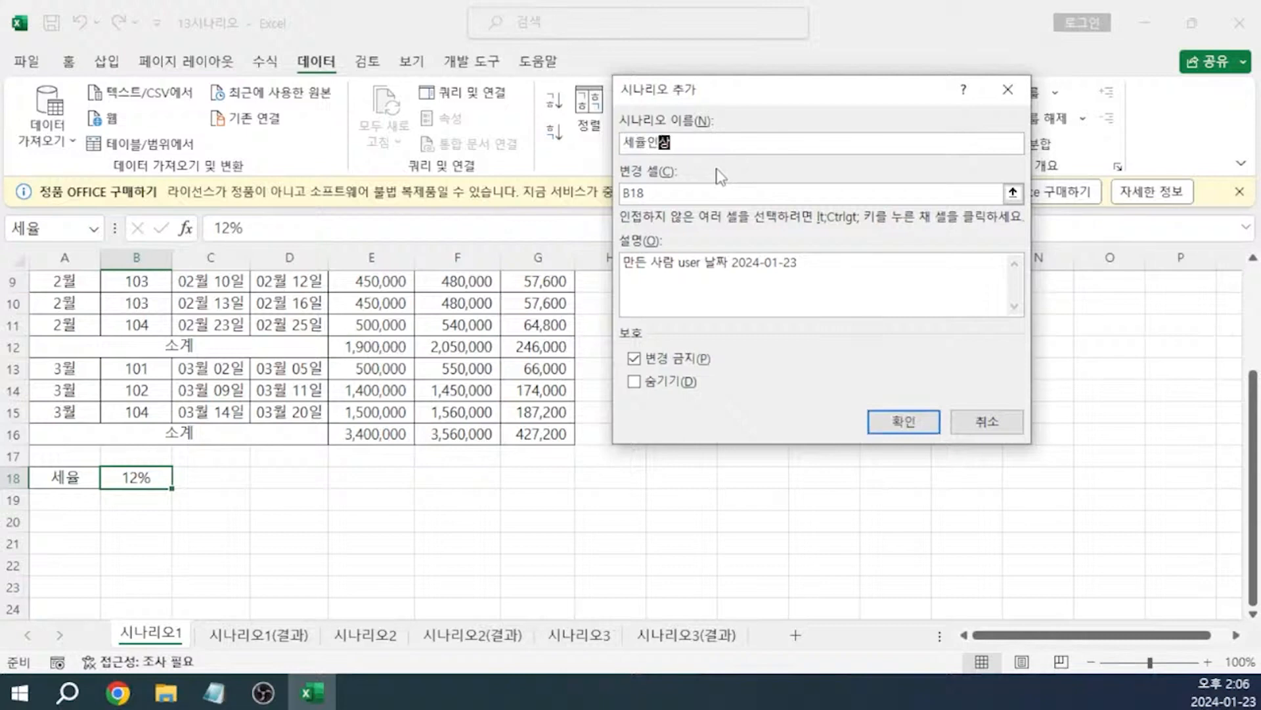
click(883, 415)
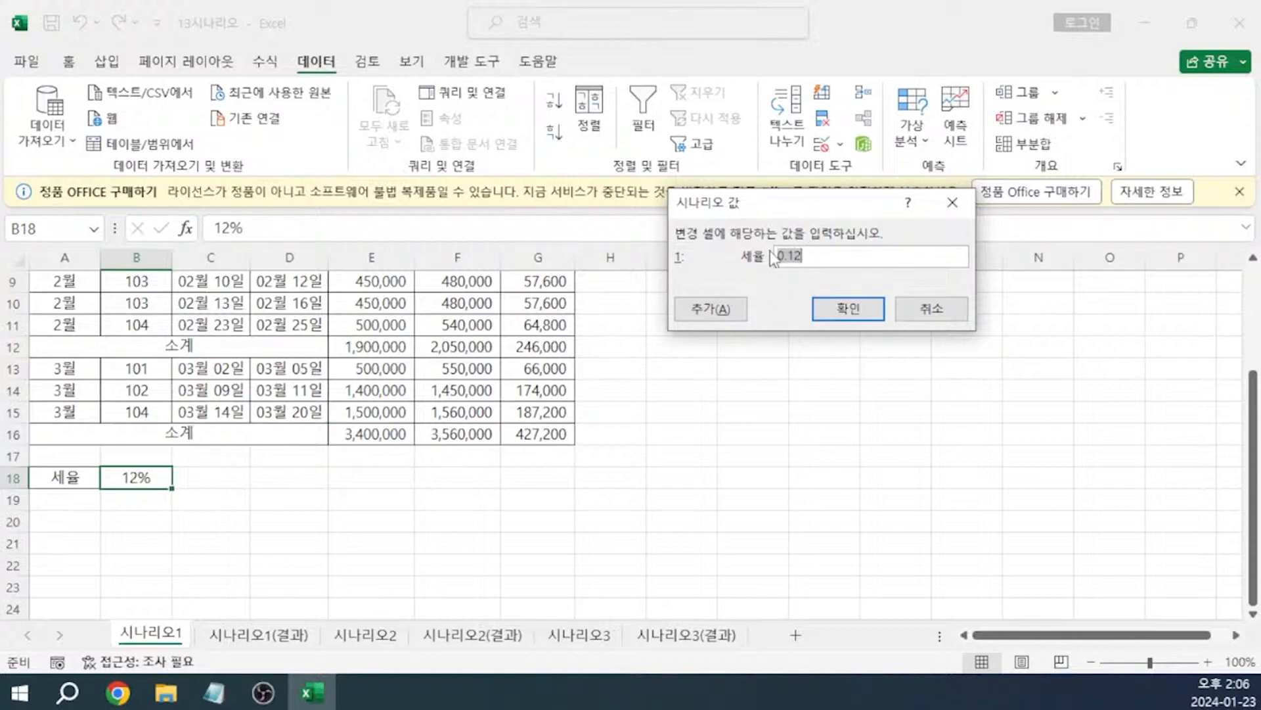
text(0.15)
click(842, 313)
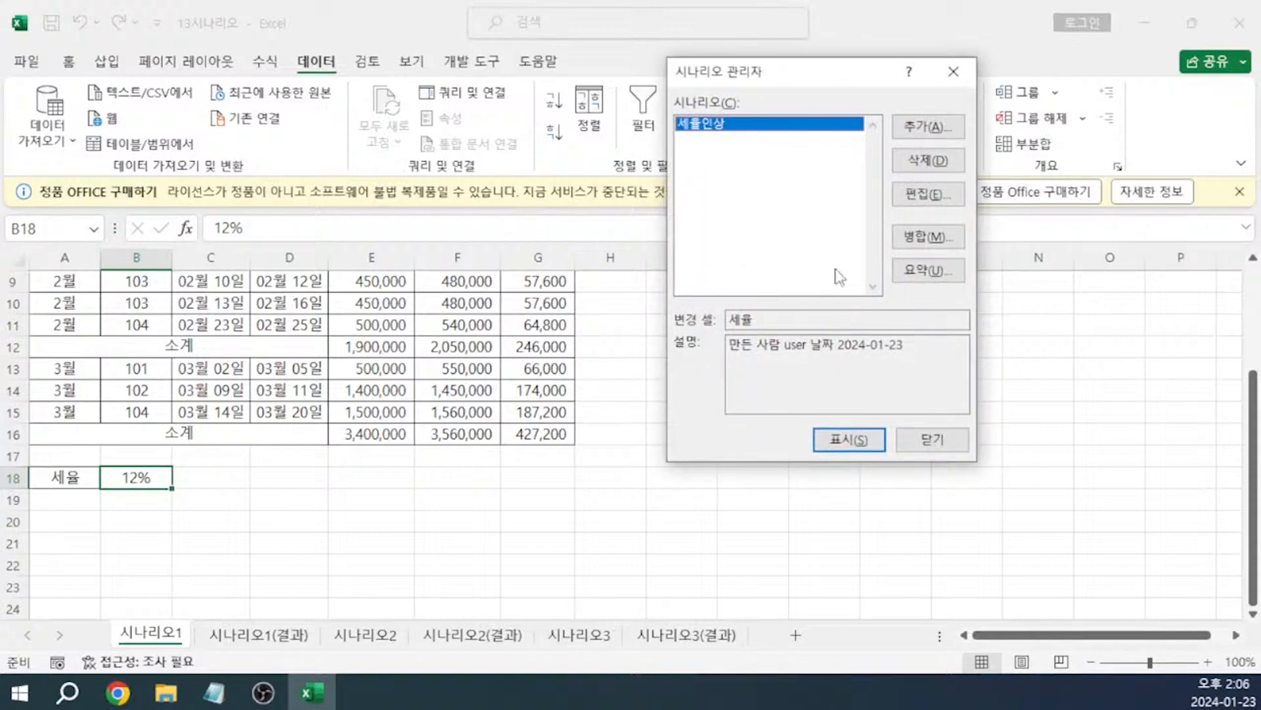
- Add a second scenario named 세율인하 for the same changing cell with a 세율 value of 0.09
click(920, 129)
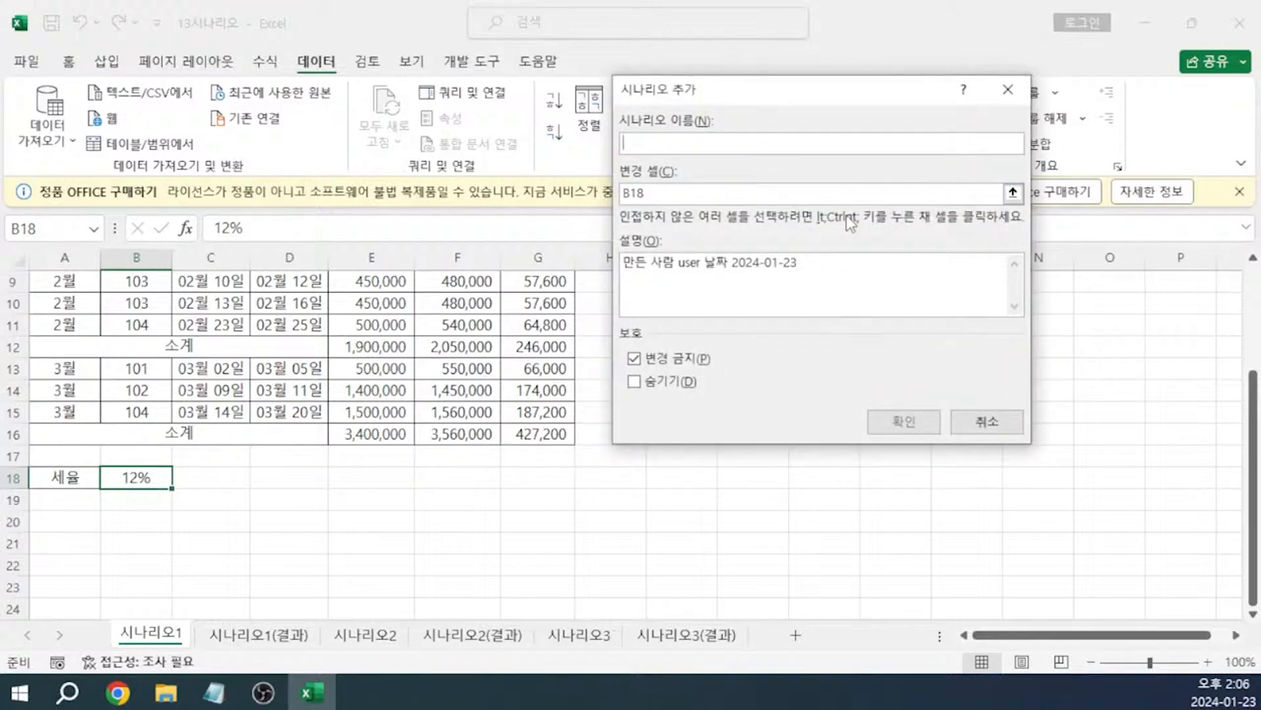
text(세율인하)
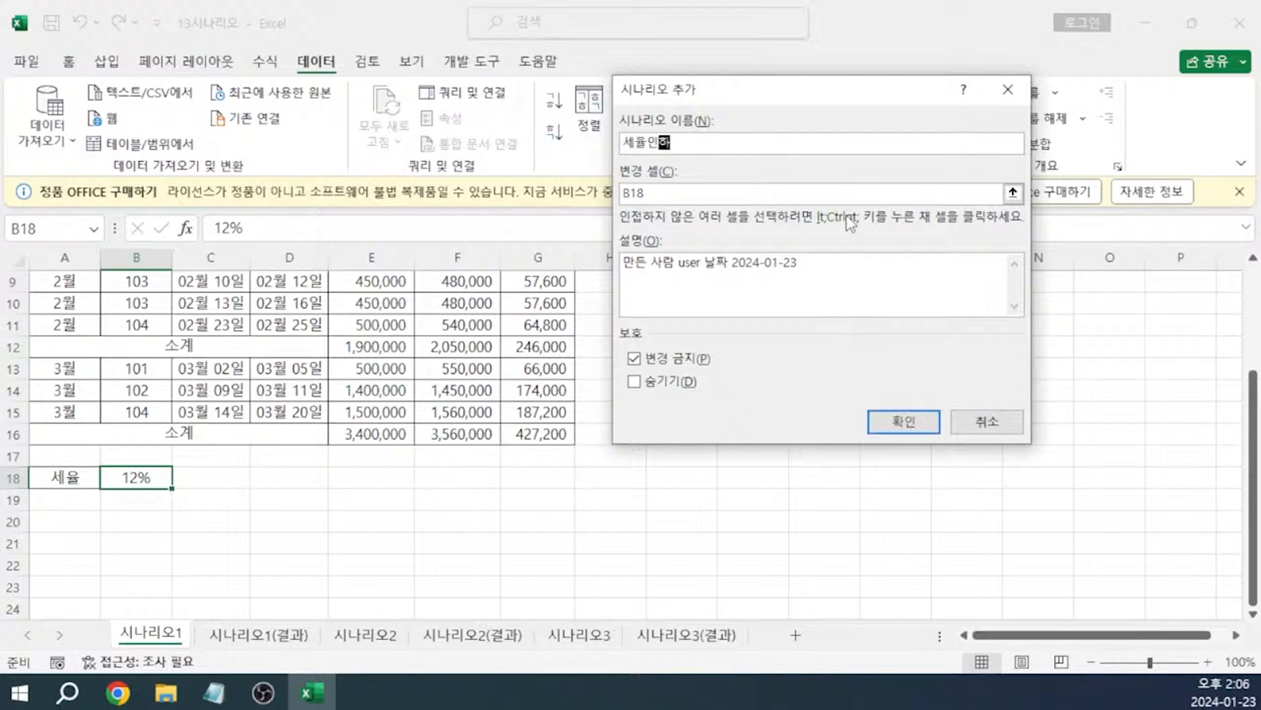
click(889, 423)
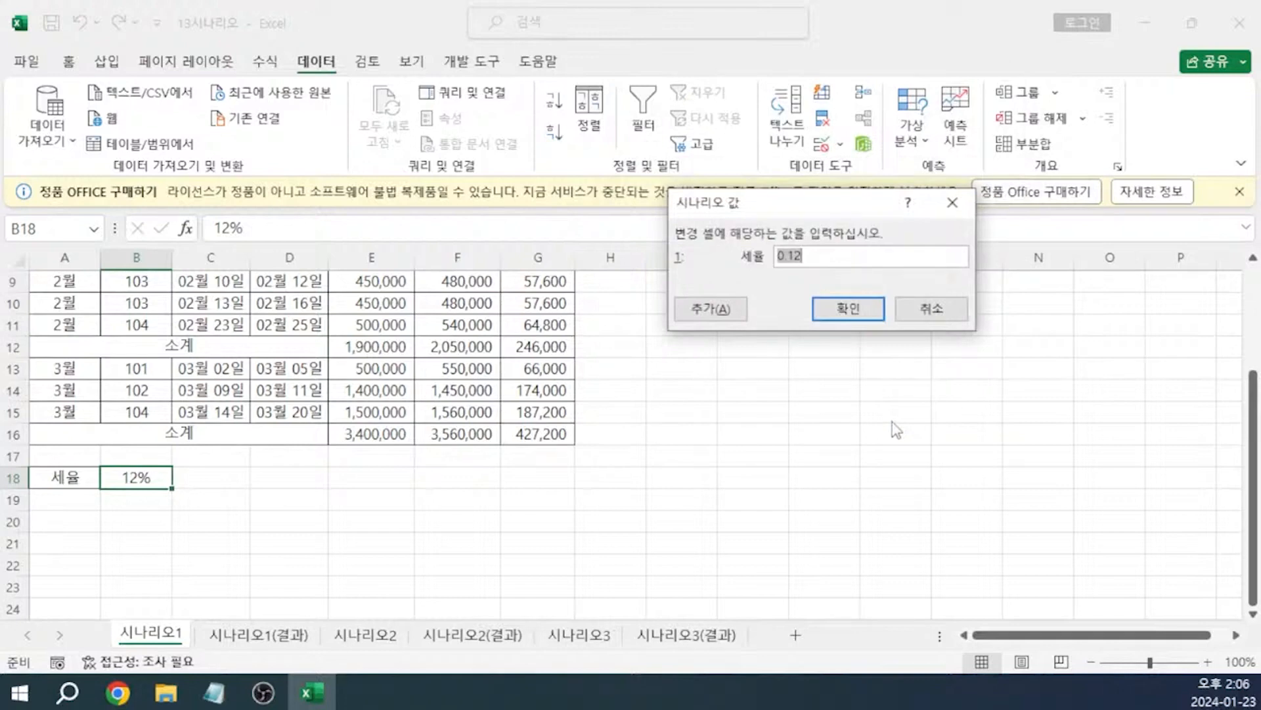
text(0.0)
click(848, 308)
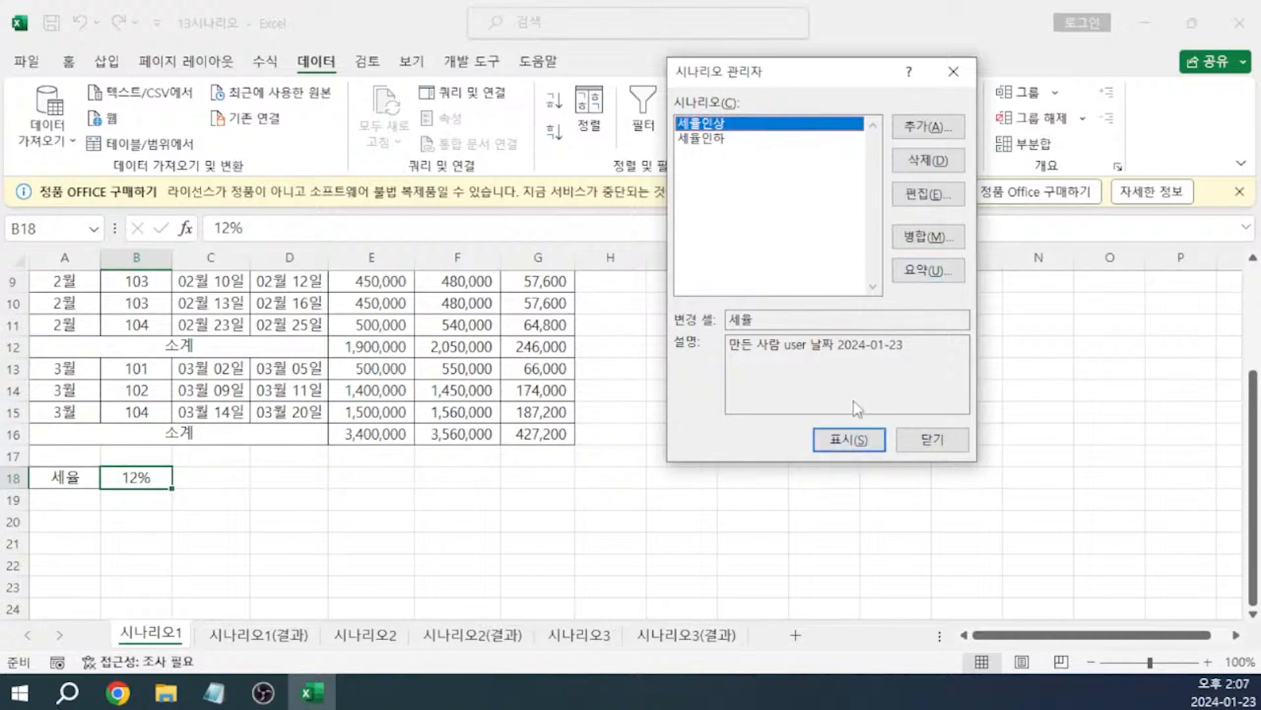
- Start a scenario summary and pick the tax subtotals G7, G12 and G16 as its result cells
click(915, 279)
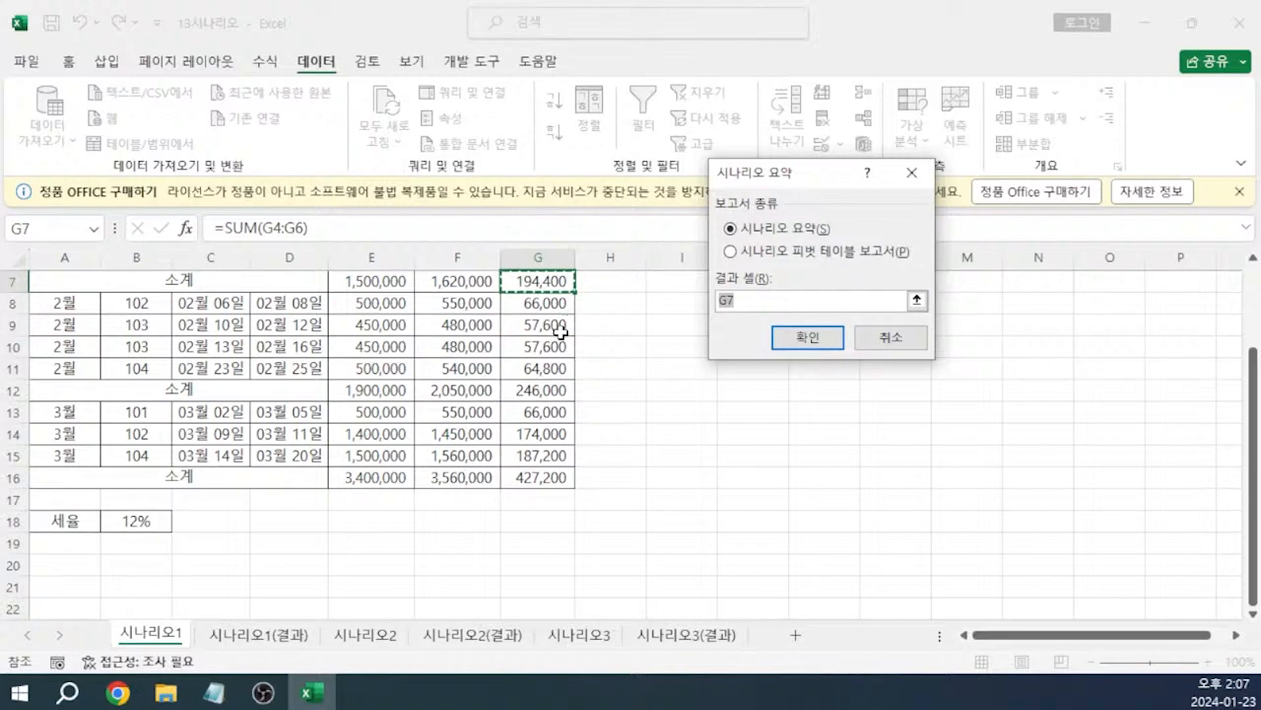
scroll(565, 320, up, 2)
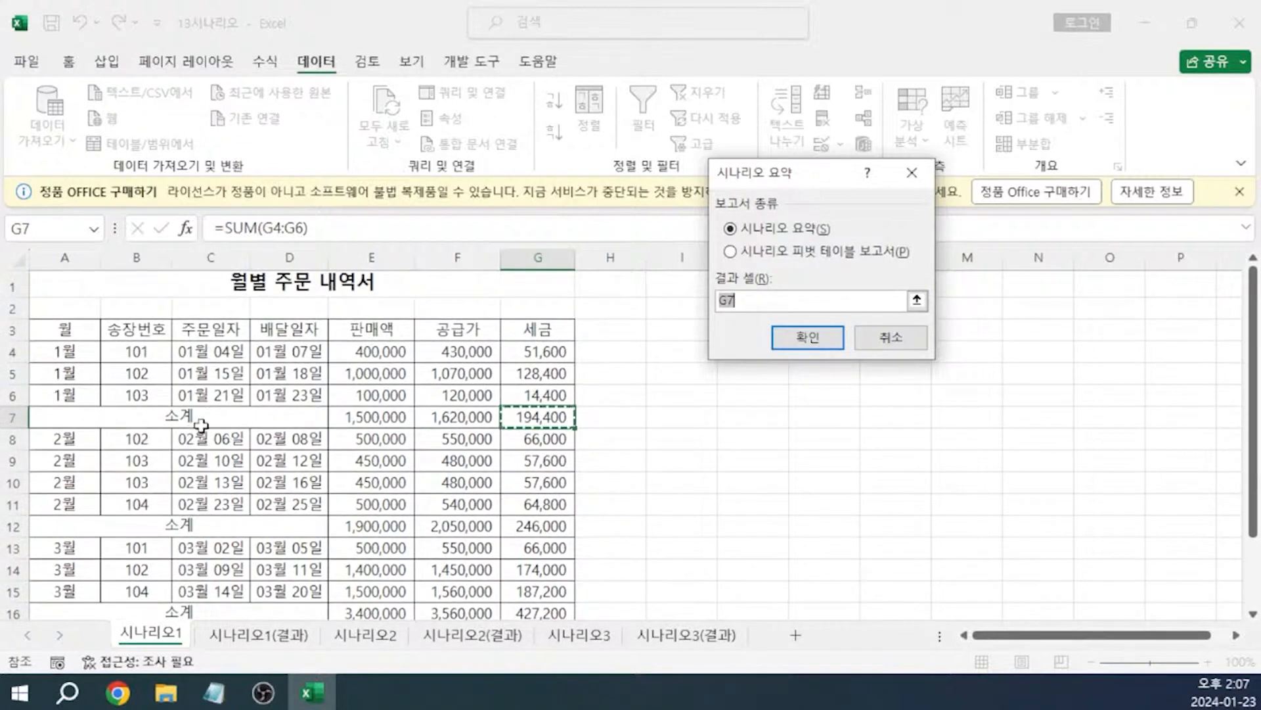
click(775, 301)
text(,)
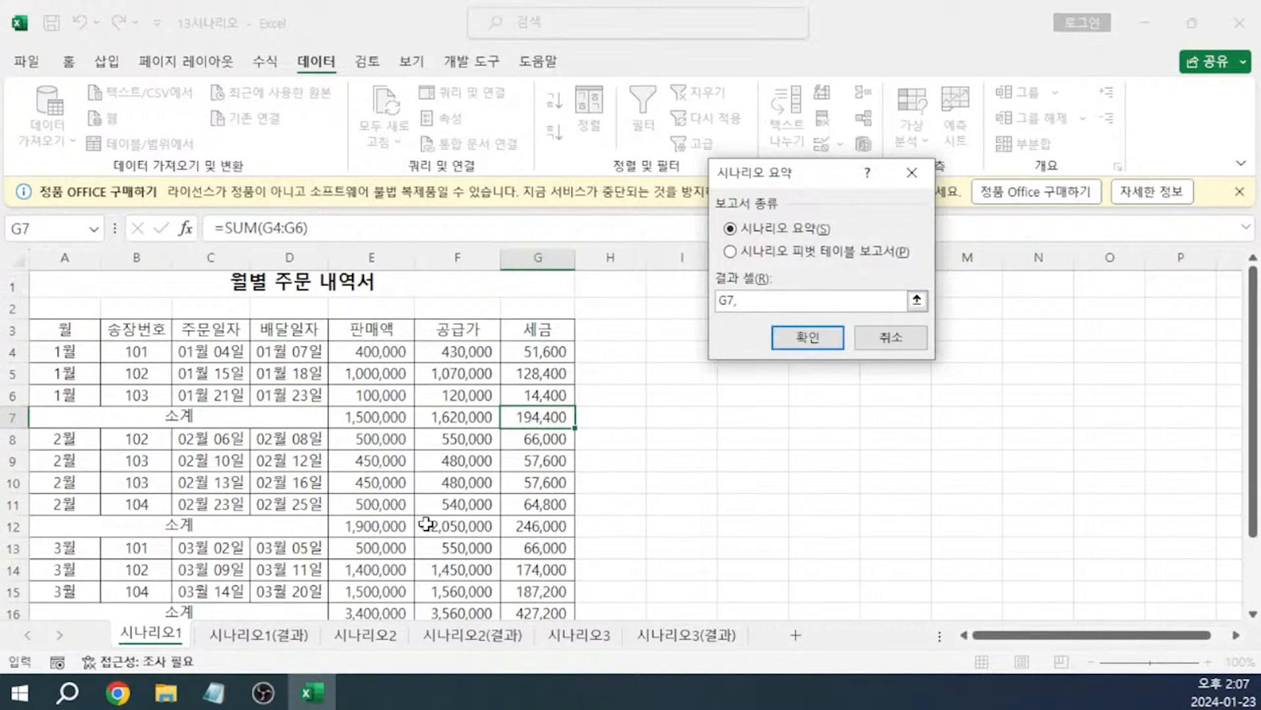
click(530, 524)
text(,)
scroll(530, 523, down, 1)
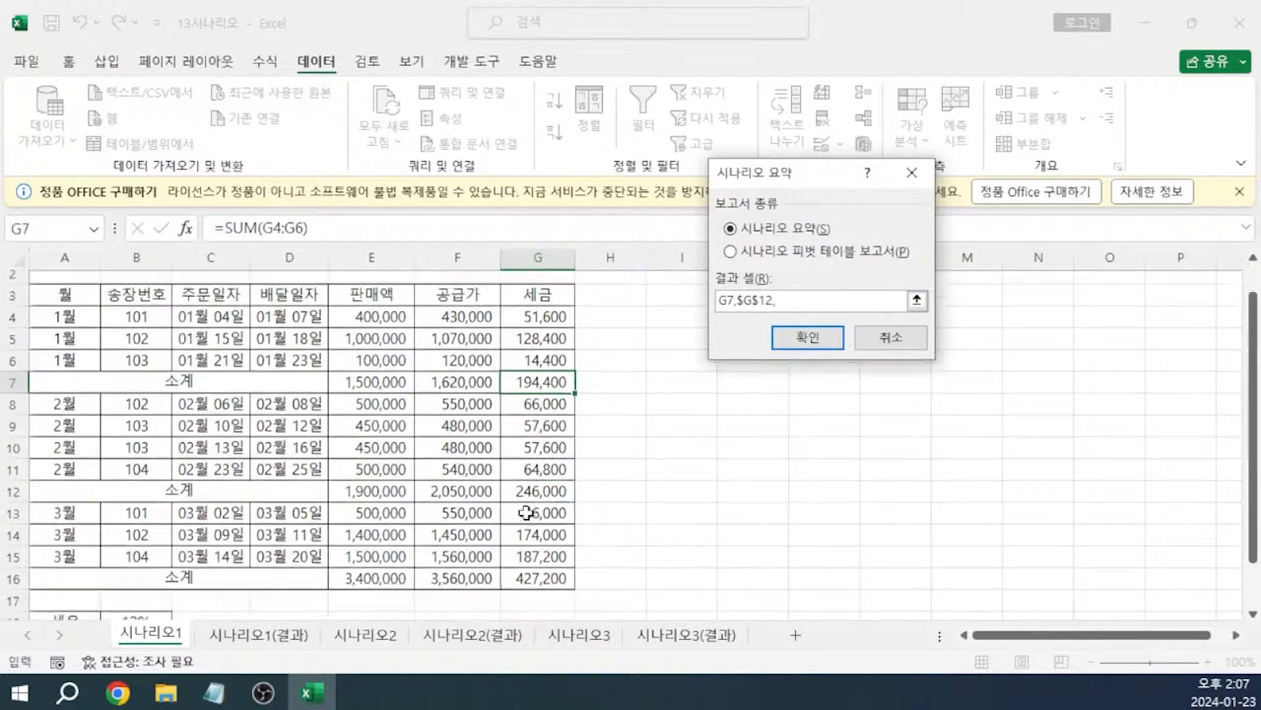
click(533, 547)
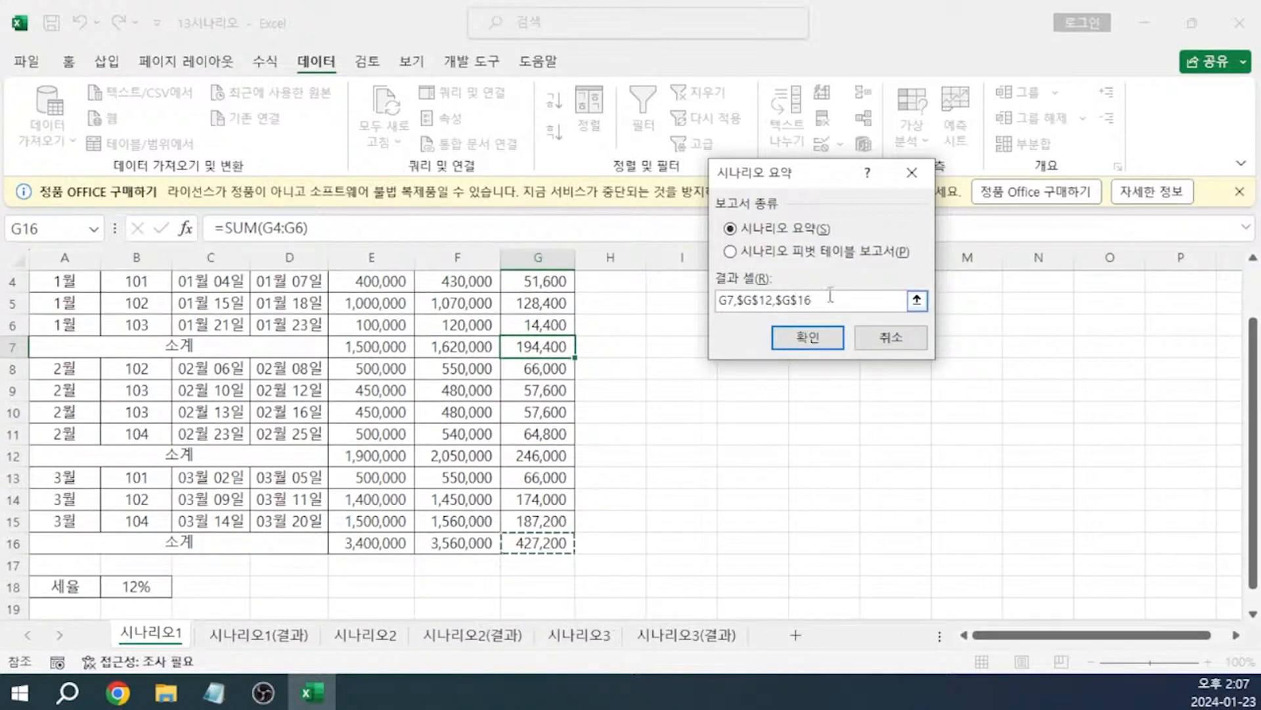
- Clear the result cells, pick the subtotals G7, G12 and G16 again, and create the scenario summary report
drag(815, 300, 670, 338)
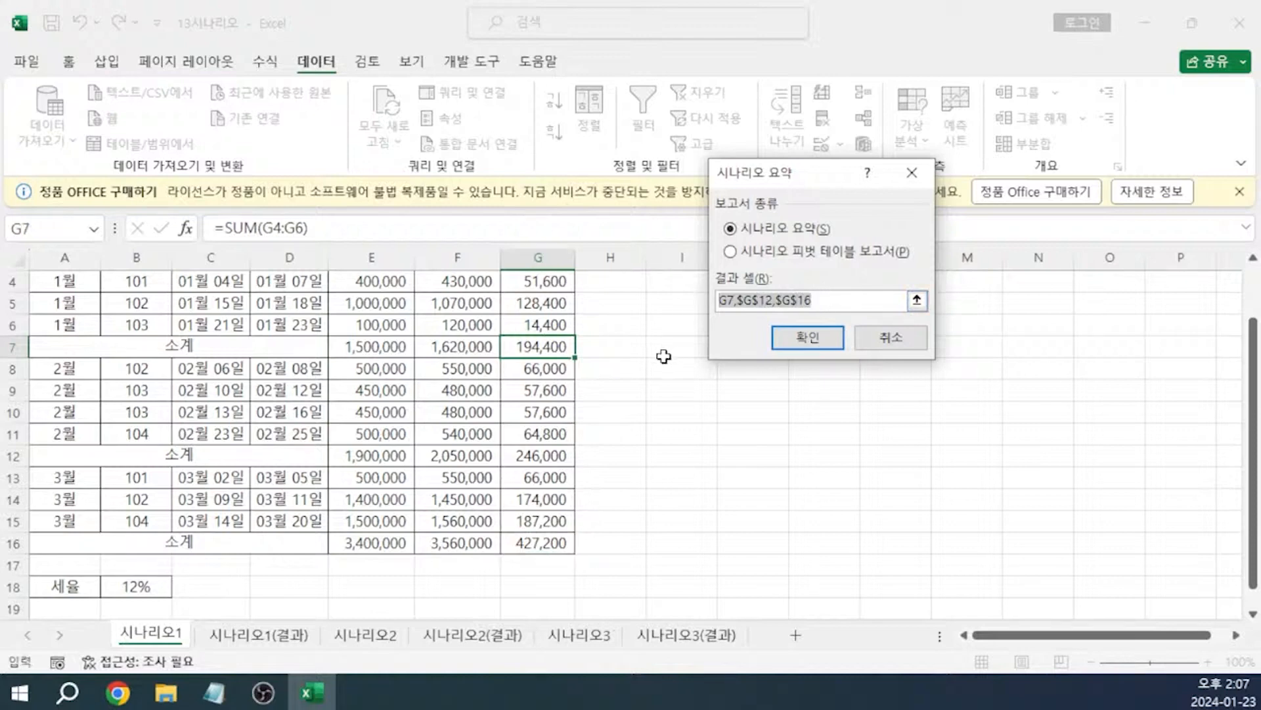
key(Delete)
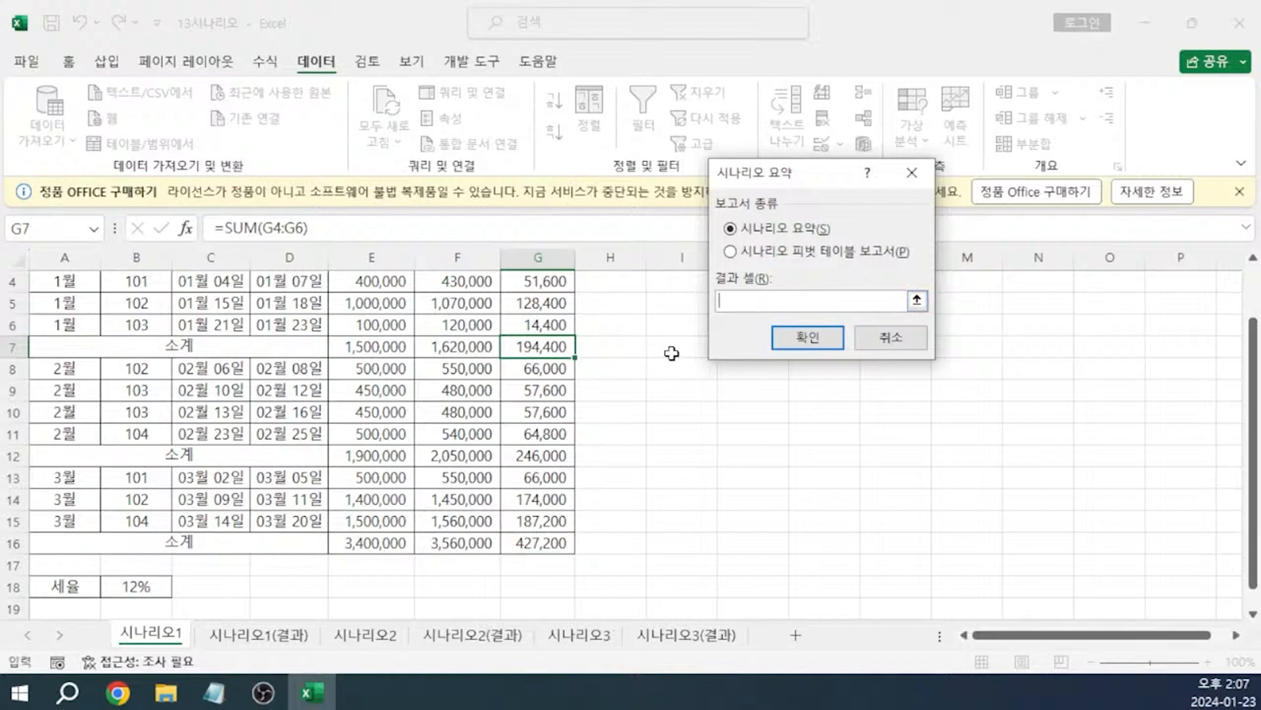
scroll(563, 366, up, 1)
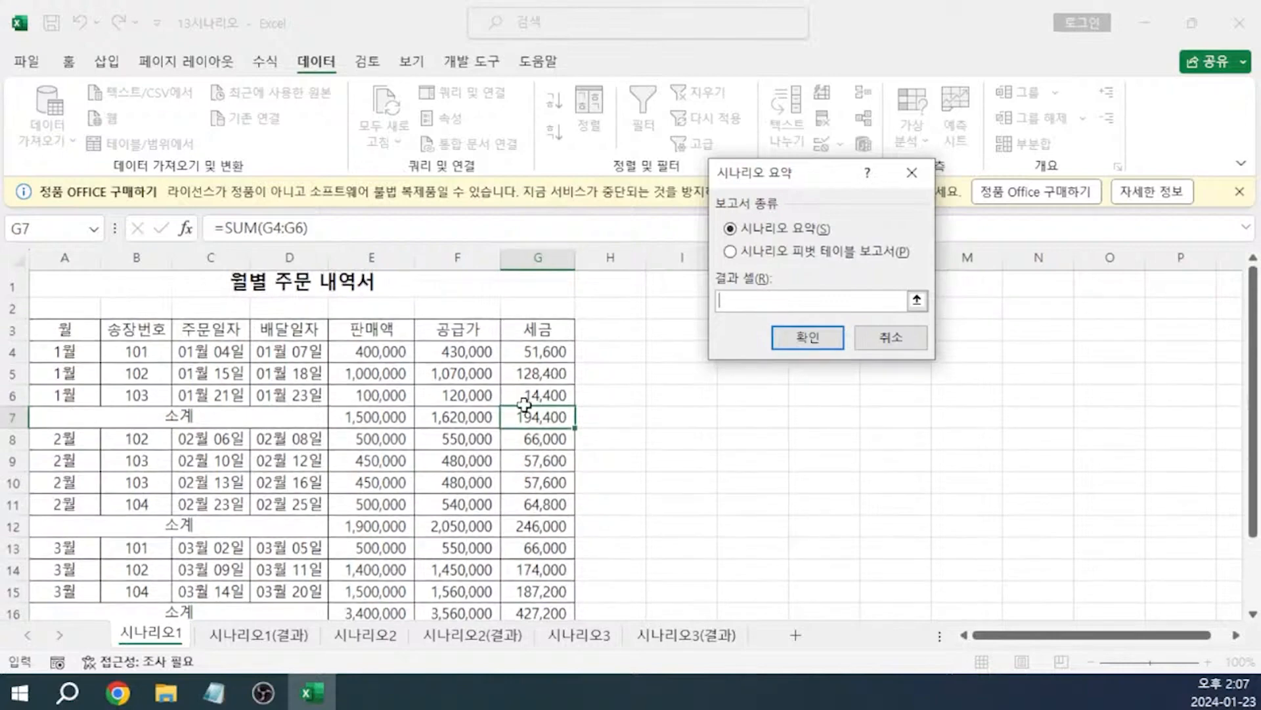
click(537, 416)
text(,)
click(527, 527)
text(,)
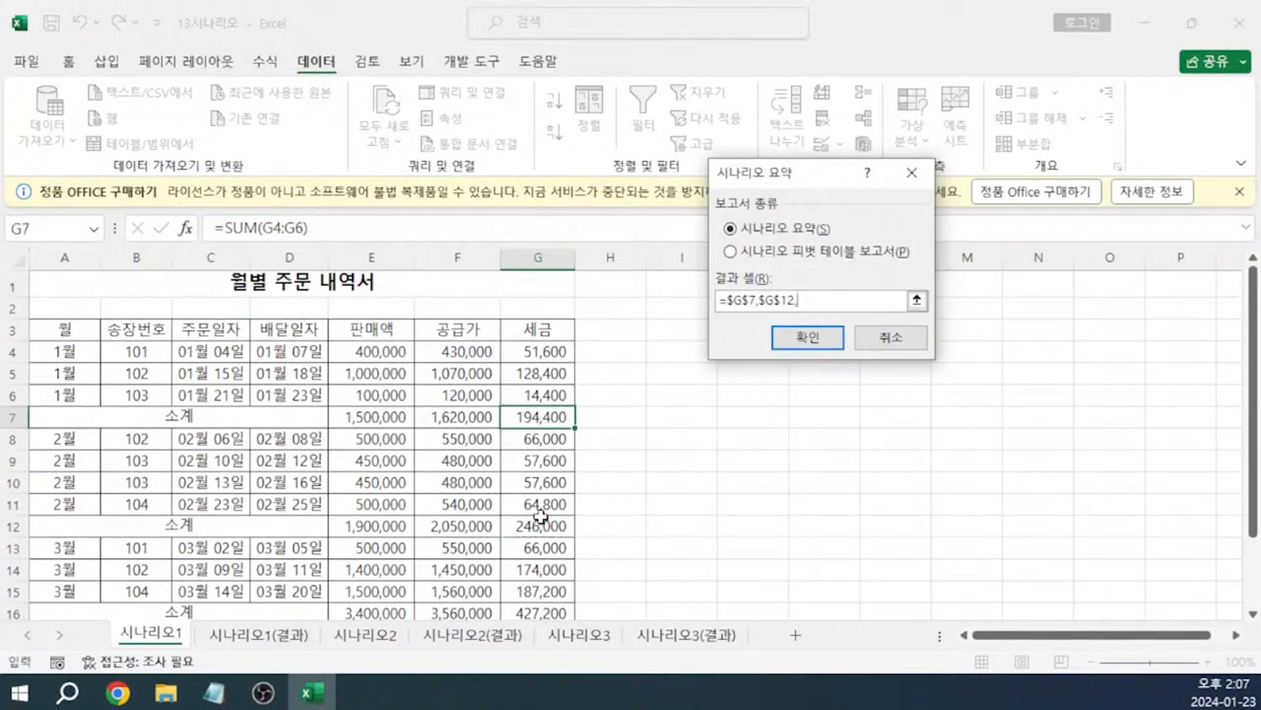
scroll(541, 520, down, 1)
click(537, 544)
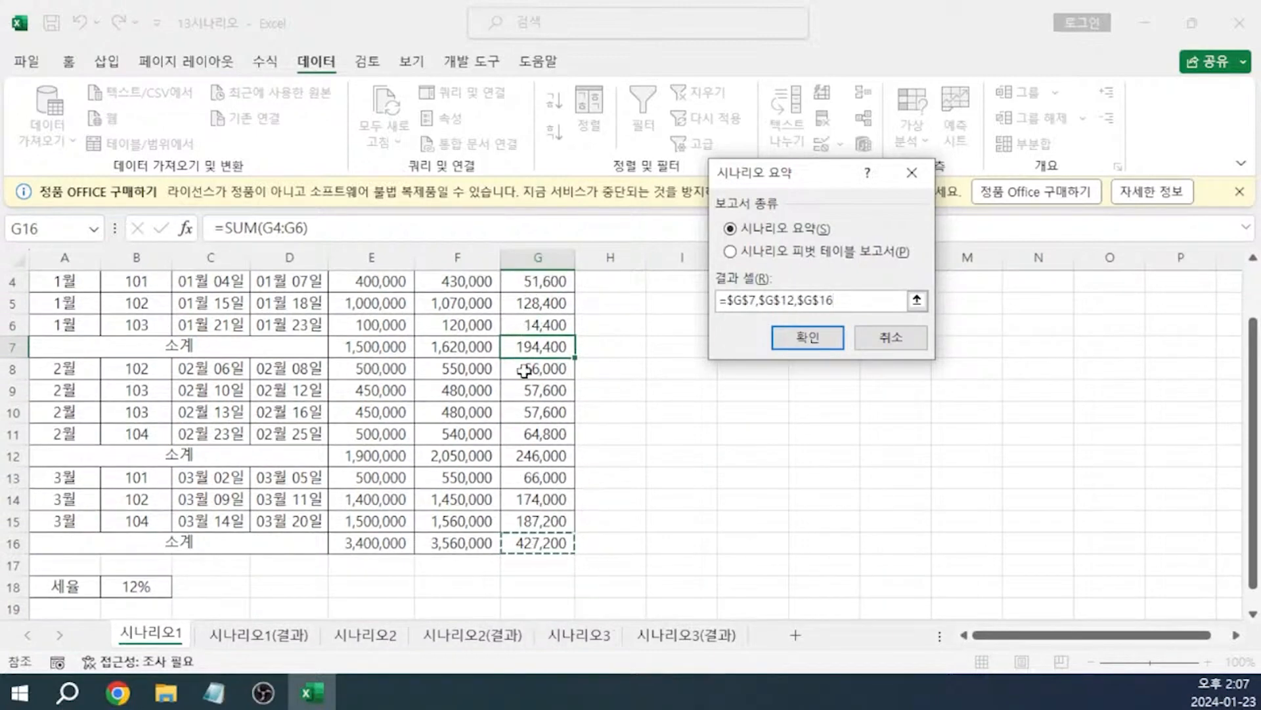
click(802, 338)
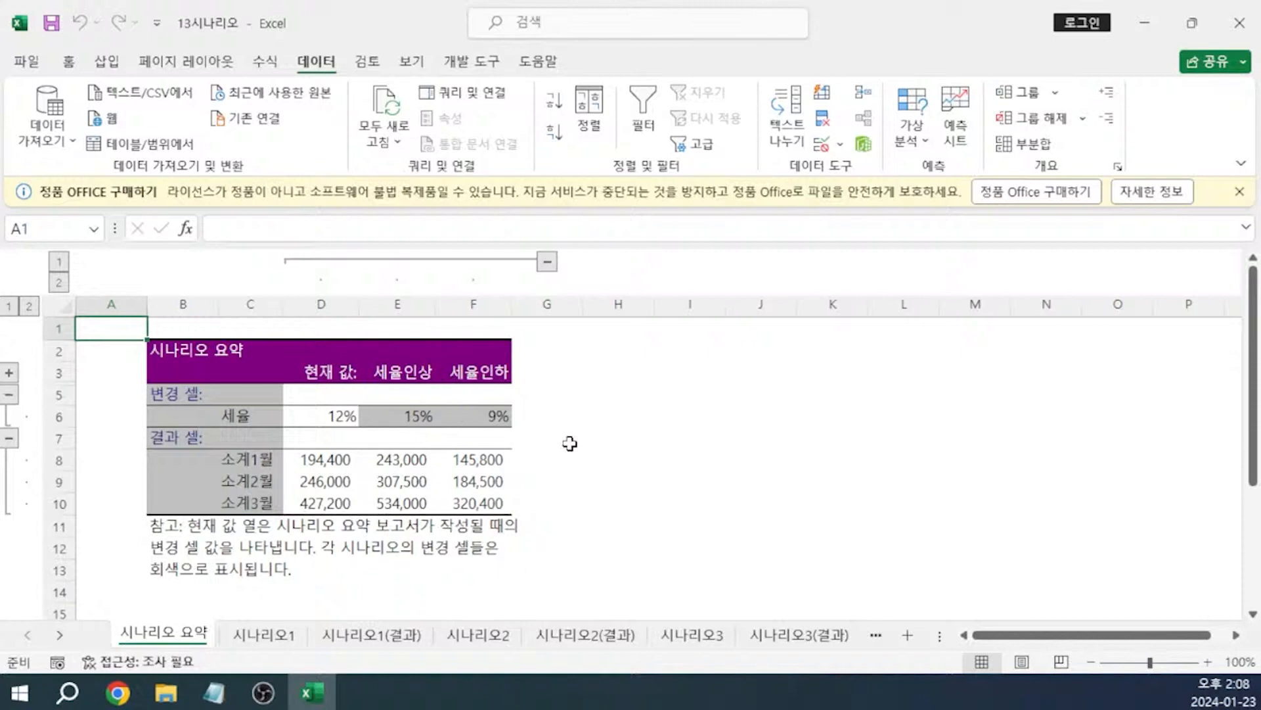
- Switch to Notepad and add procedure lines 2 "데이터 -> 가상분석 -> 시나리오" and 3 "추가버튼 클릭"
key(alt+Tab)
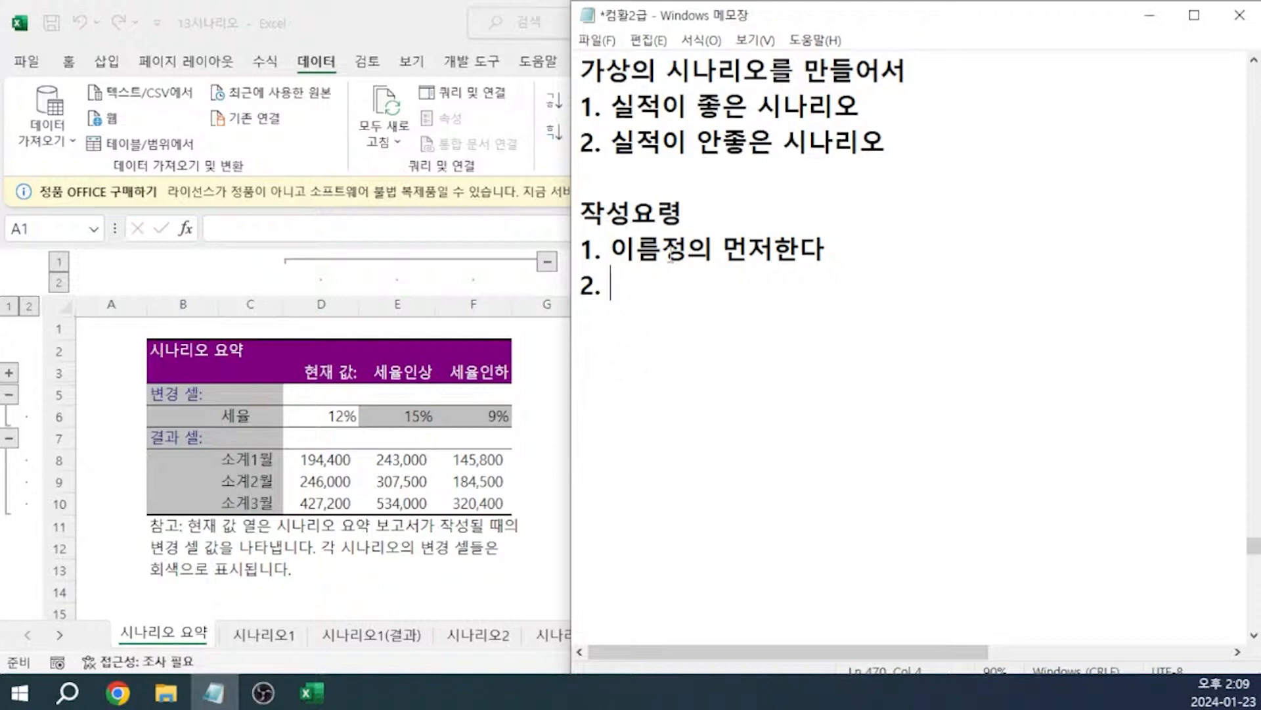
text(데이터)
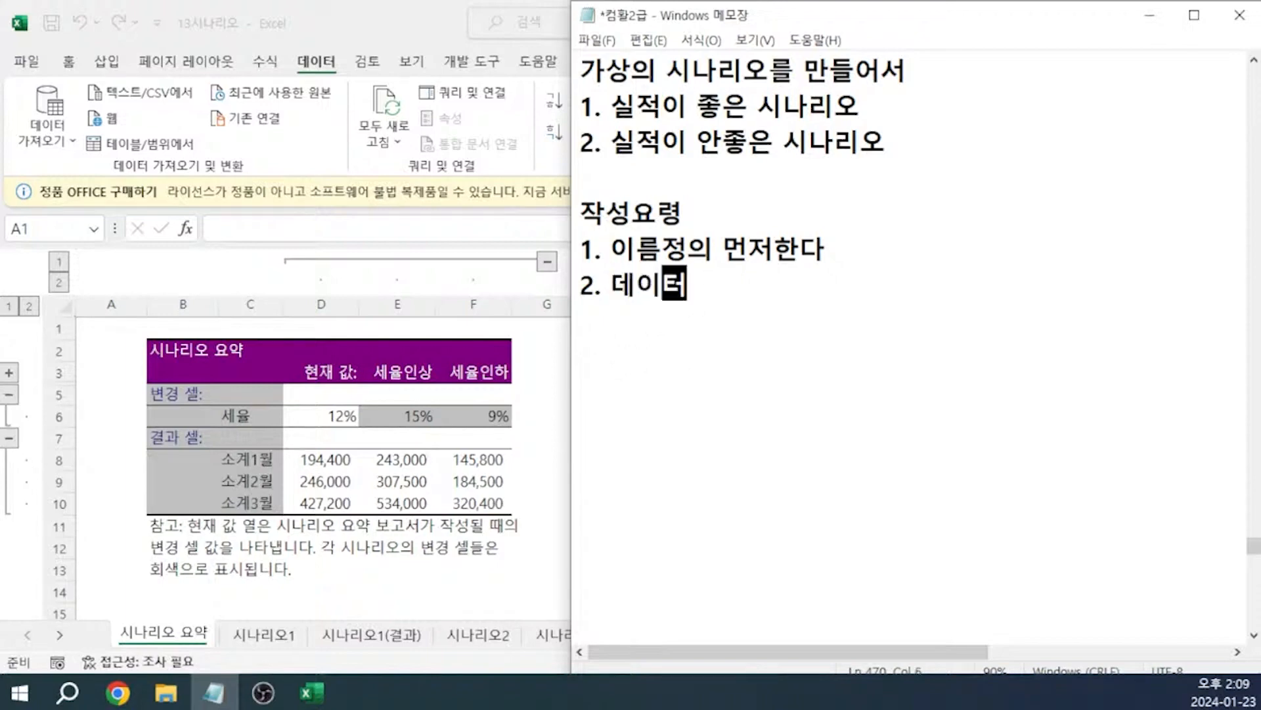
text( -> 가상분석 -> 시나리)
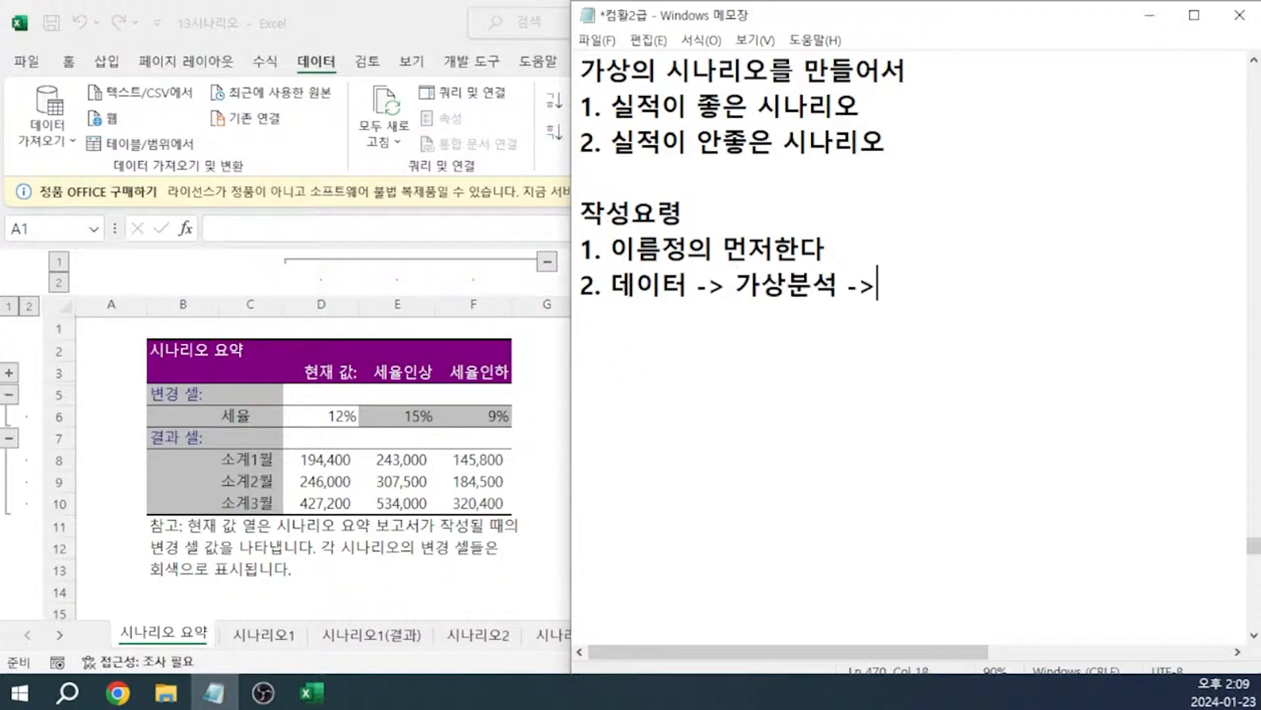
text(오)
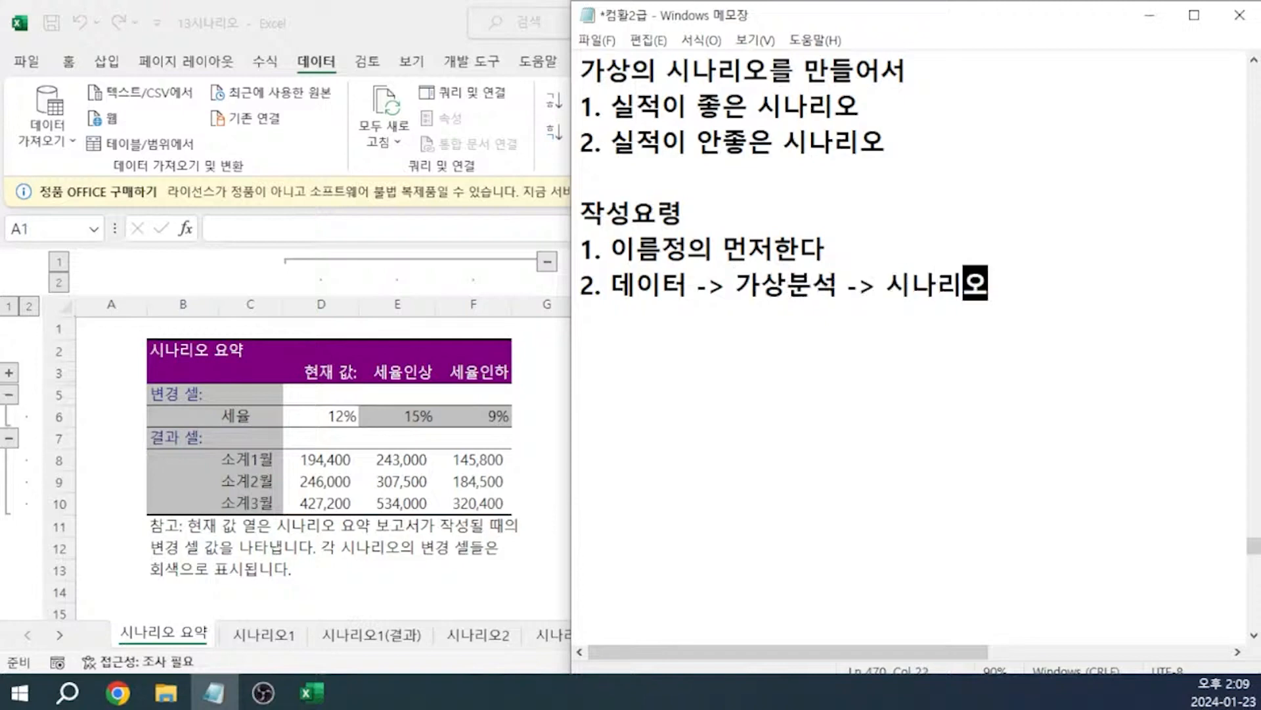
key(Return)
text(3. 추가버튼 클릭)
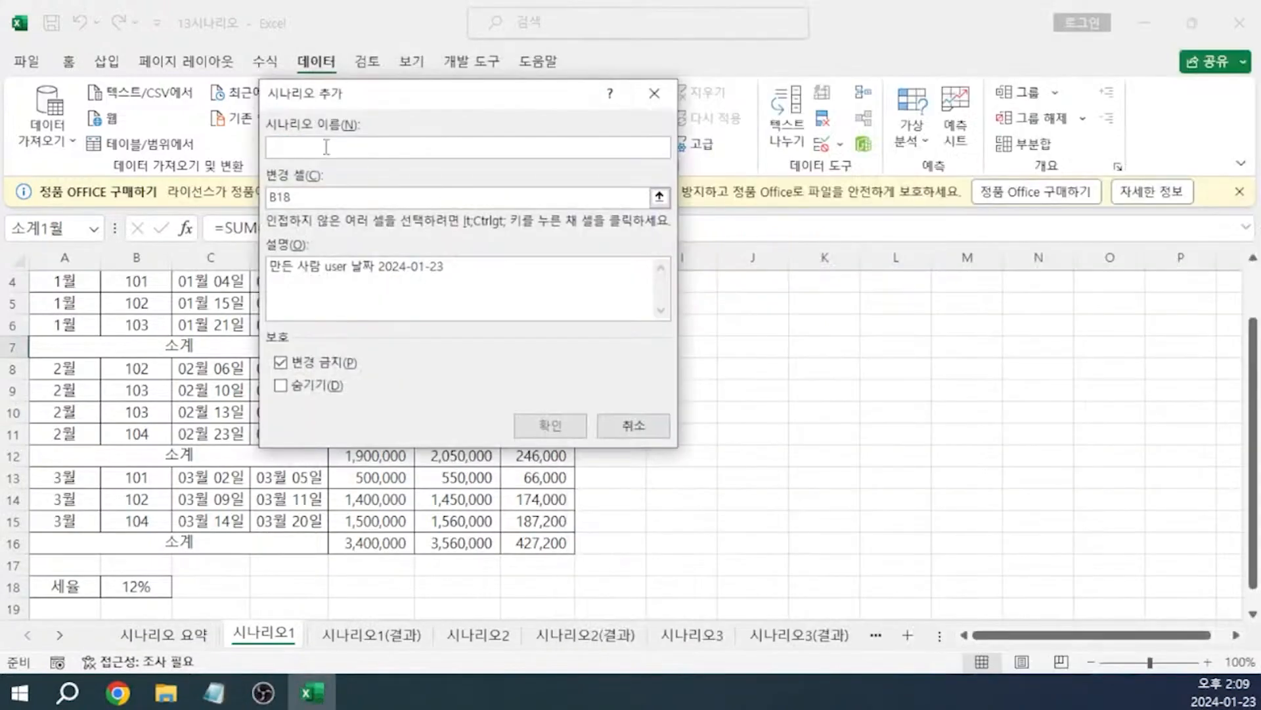
- Add lines 4 "시나리오 이름 만들고 확인" and 5 "시나리오 값을 변경 시킨다" to the Notepad procedure
click(228, 700)
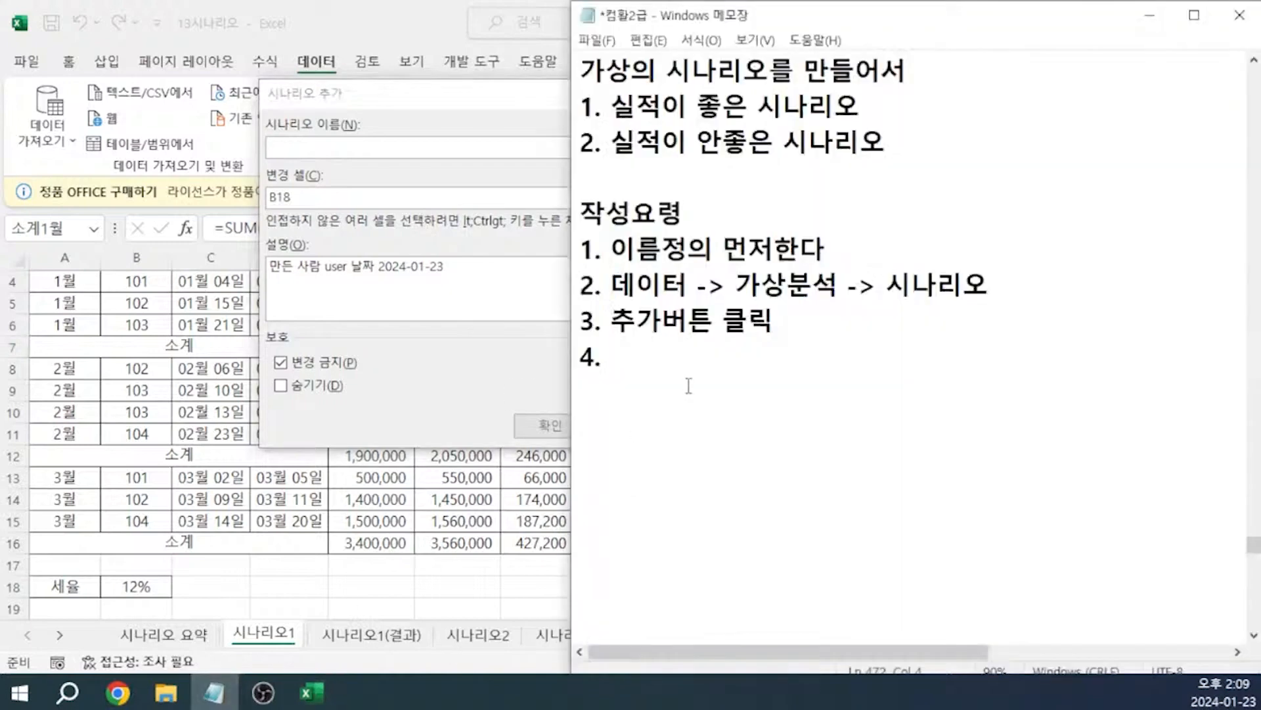
text(시나리오 이름 ㅁ)
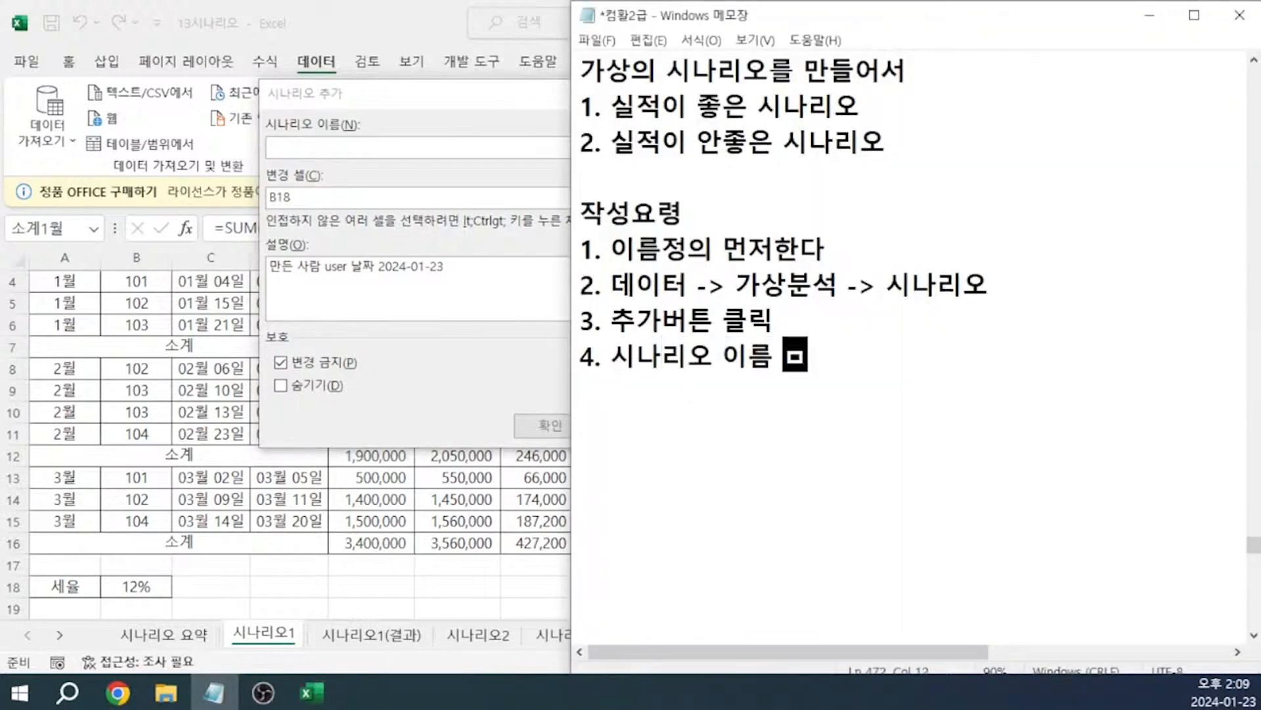
text(만들고 확인)
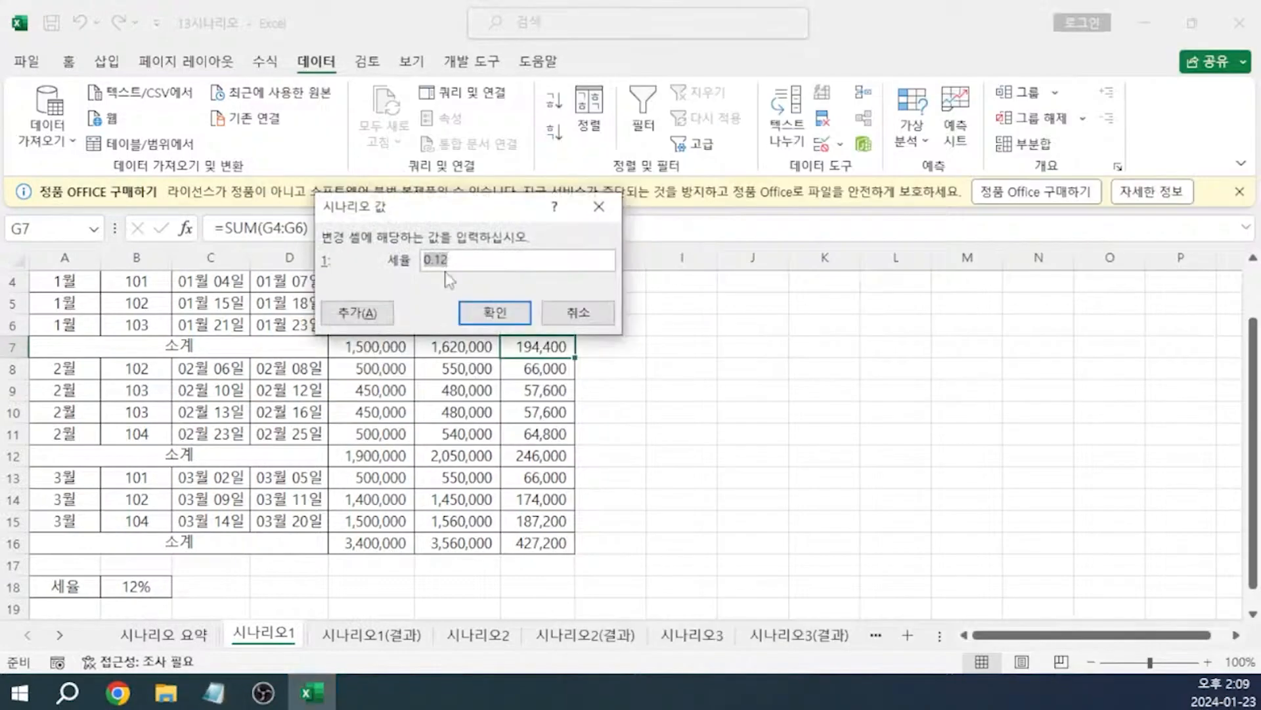
click(215, 693)
text(시)
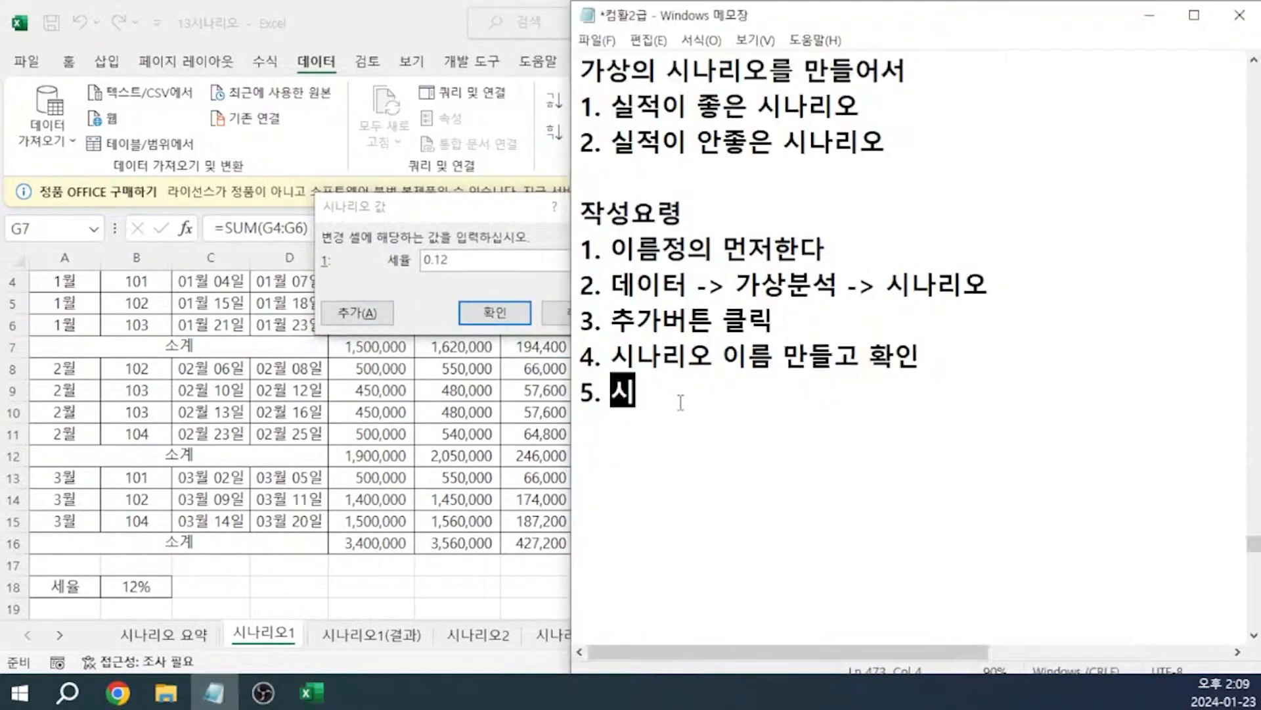
text(나리오 값을 변경)
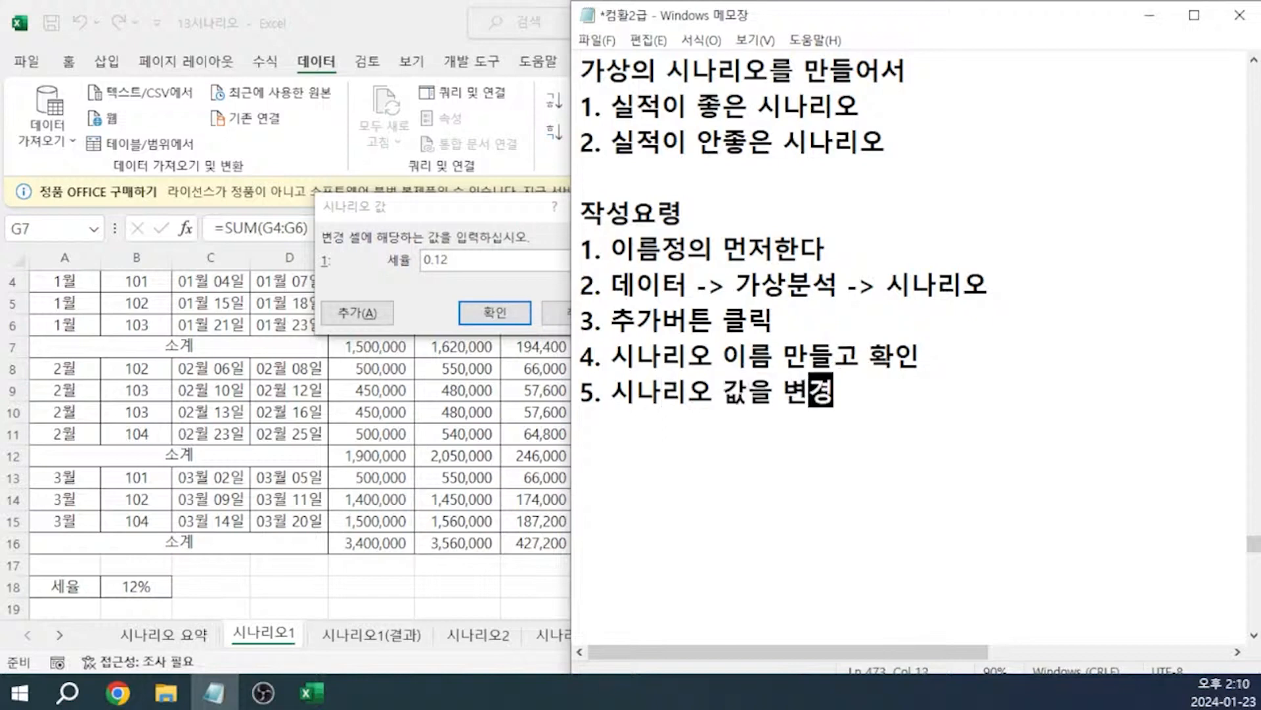
text( 시키ㄴ다)
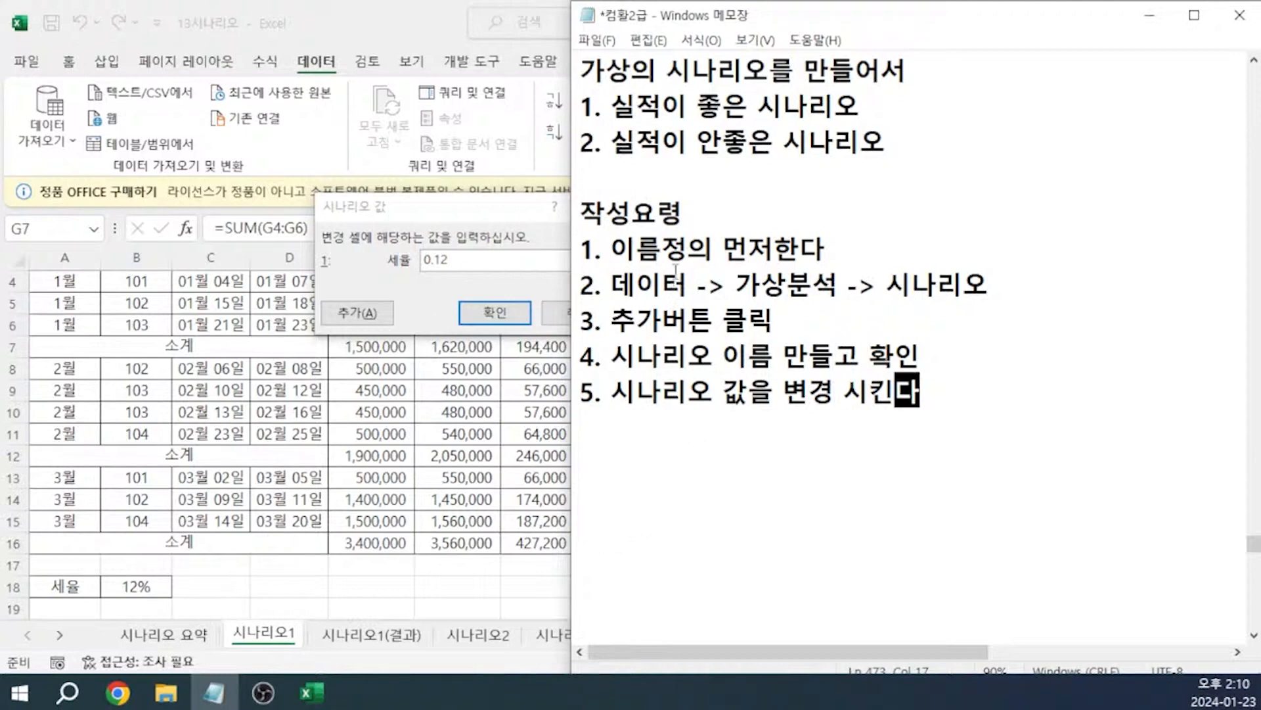
- Insert "2. 데이터 바꿀값을 선택 후" below the first procedure line and renumber the following lines from 3
click(843, 258)
key(Return)
text(2. 데이거)
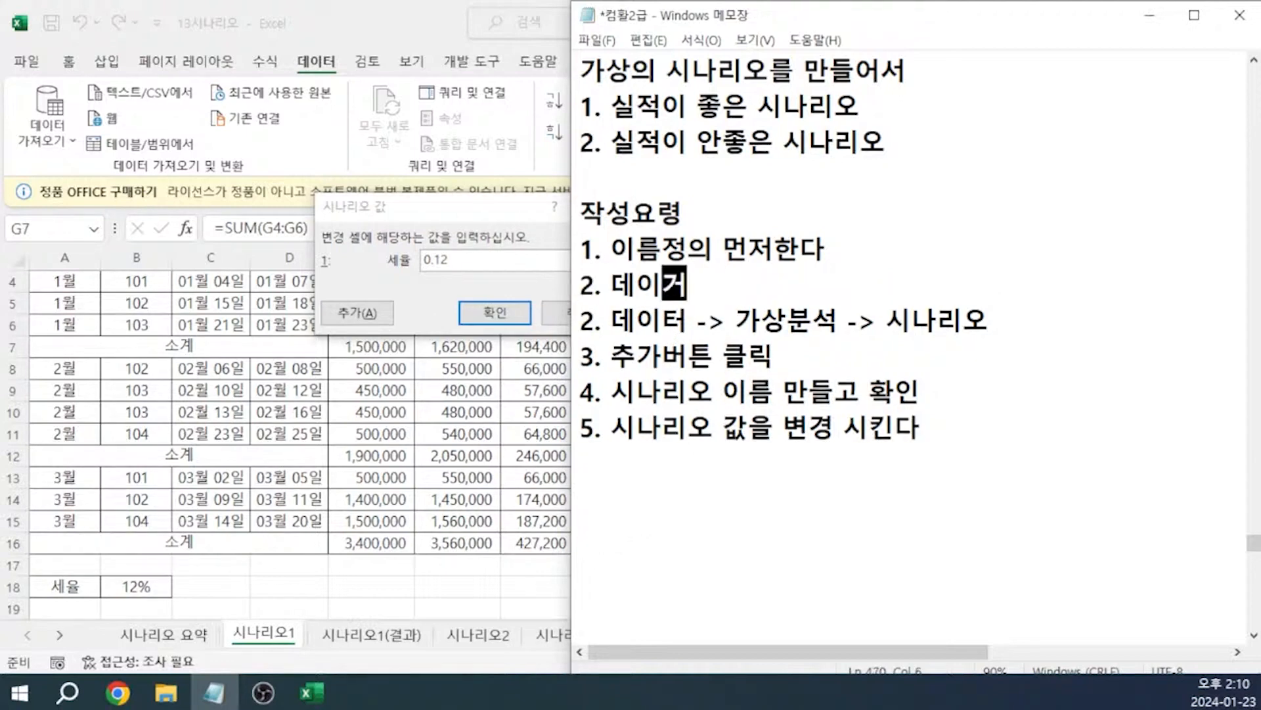
text( 바꾸)
text(ㄹ값을 선택 후)
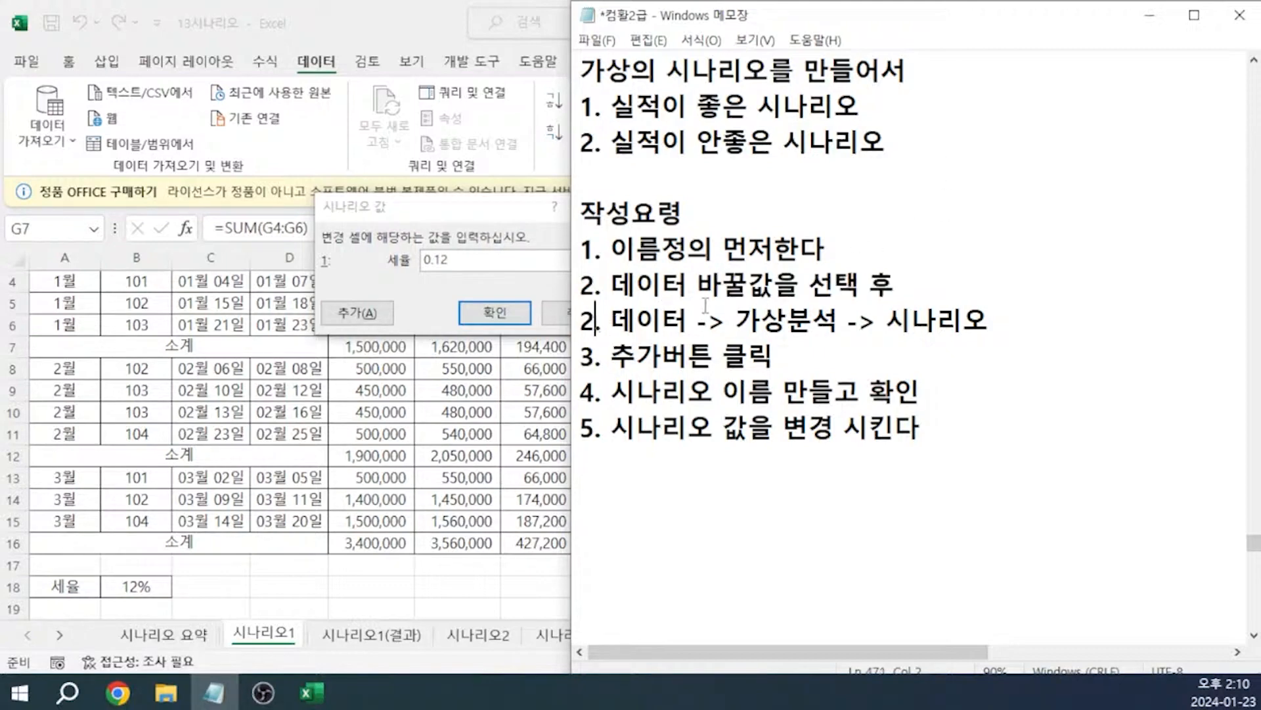
key(BackSpace)
text(3)
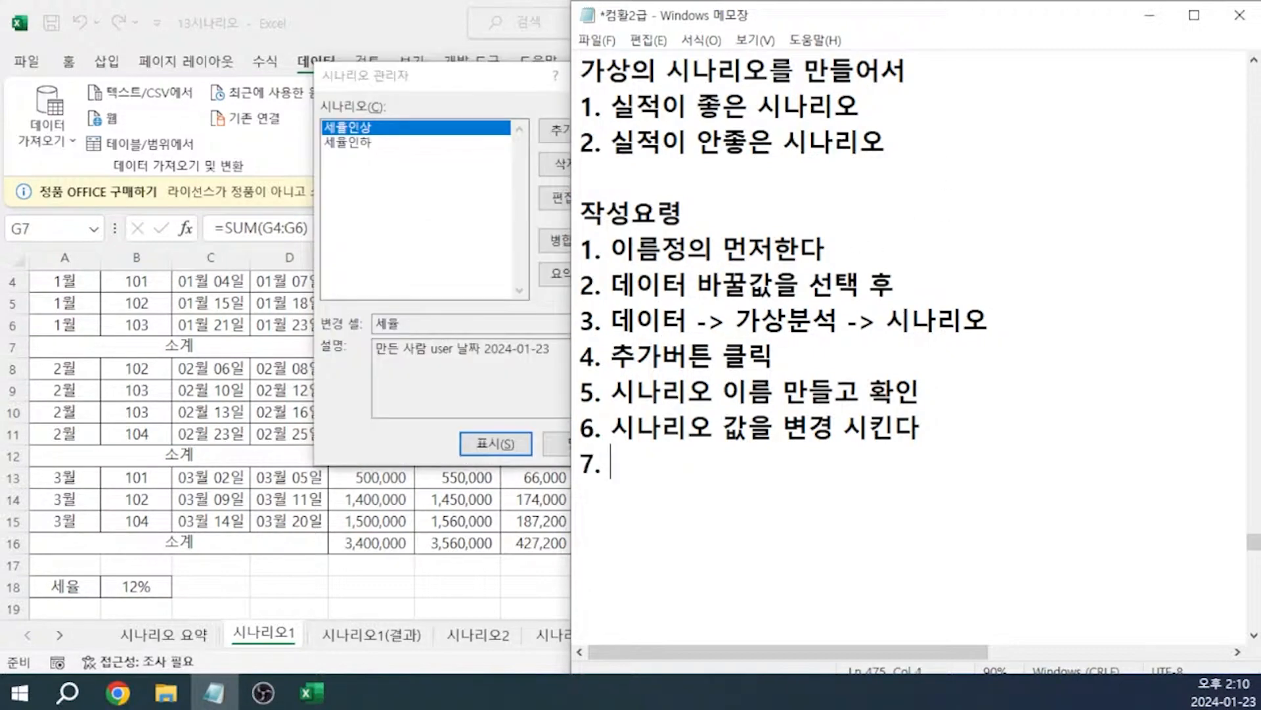
- Add "7. 추가버튼 클릭", repeat lines 5 and 6 below it as 8 and 9, and append (좋은상황) to line 5
text(추가버튼 클릭)
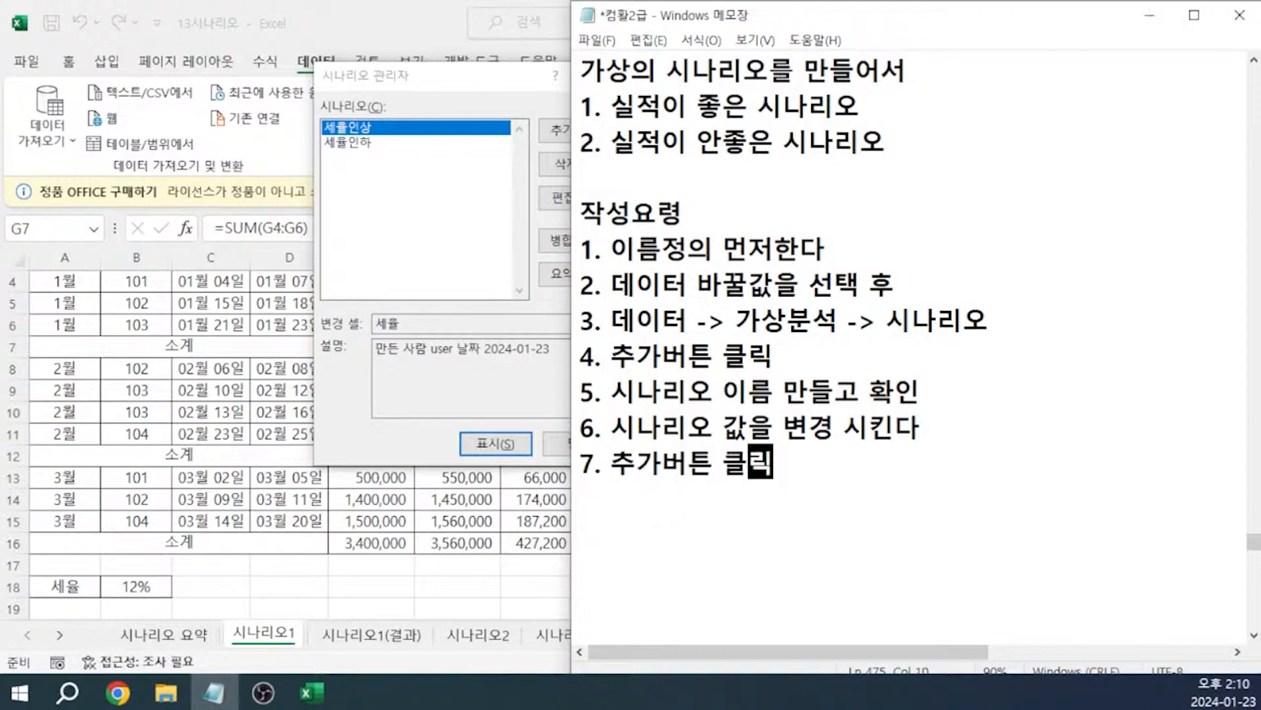
key(Return)
drag(581, 393, 921, 431)
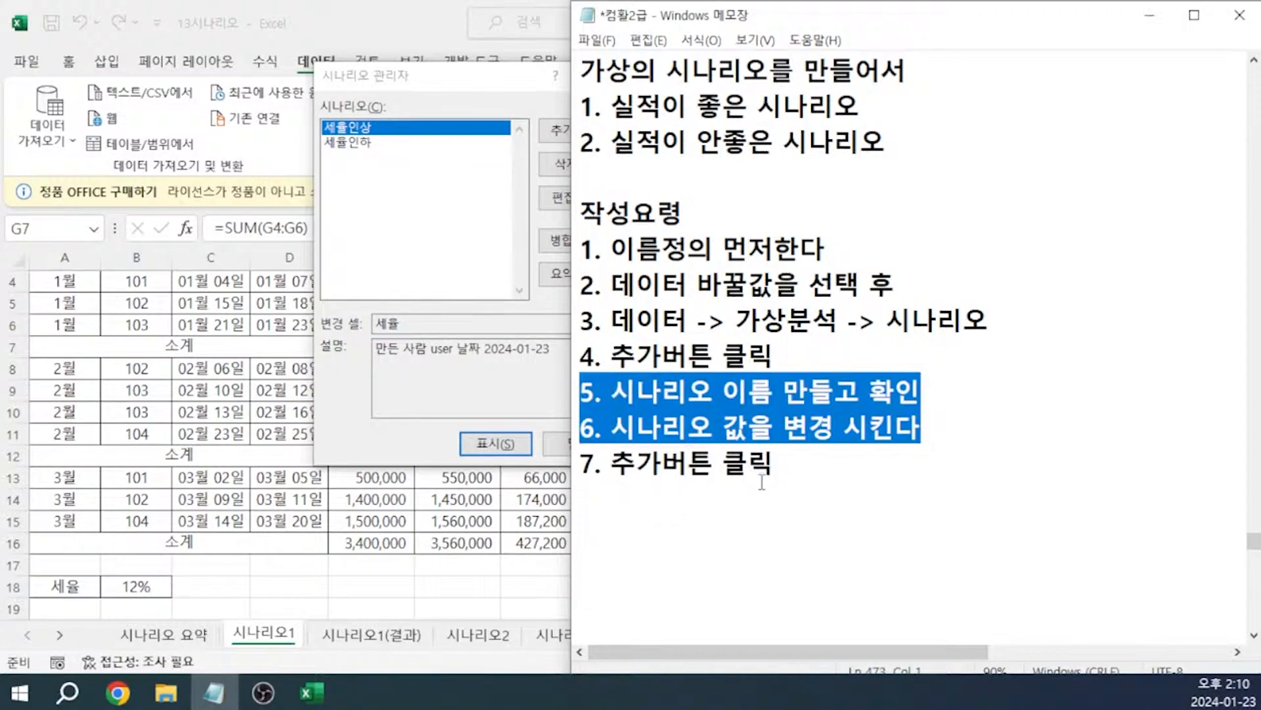
click(784, 468)
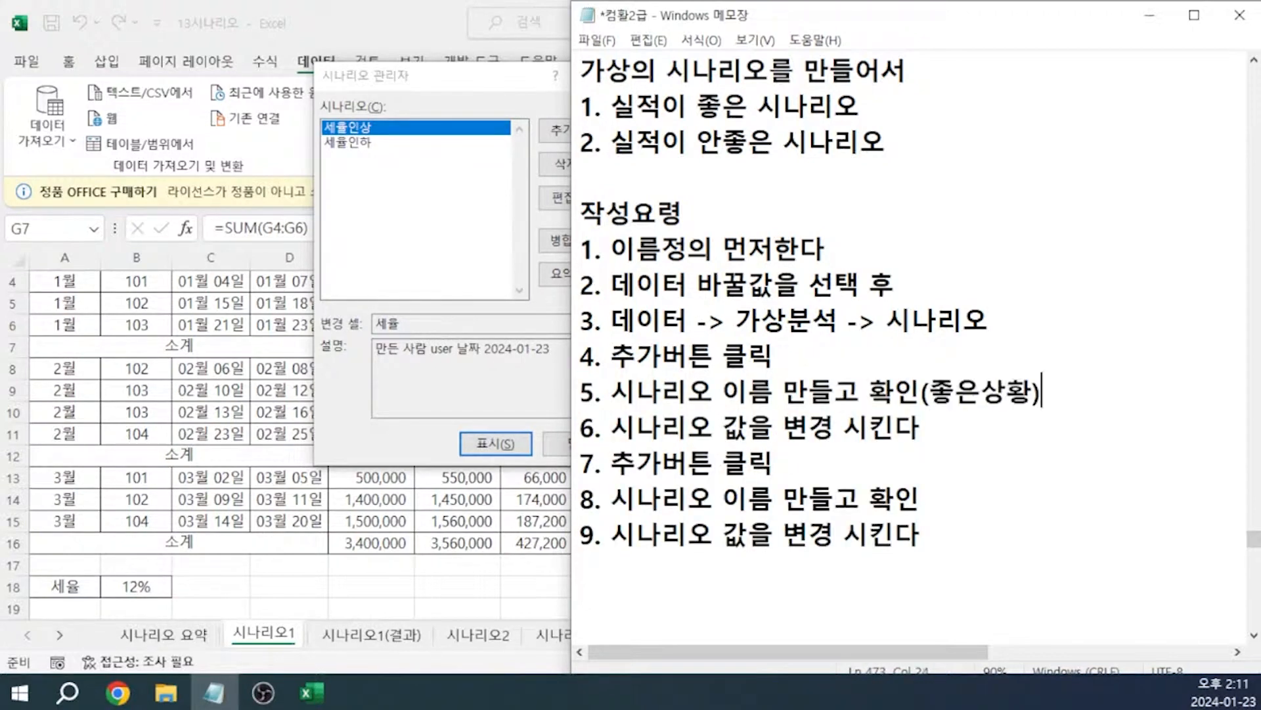
- Append (안좋은 상황) to the end of line 8 in the procedure
key(Down)
key(Down)
text(안)
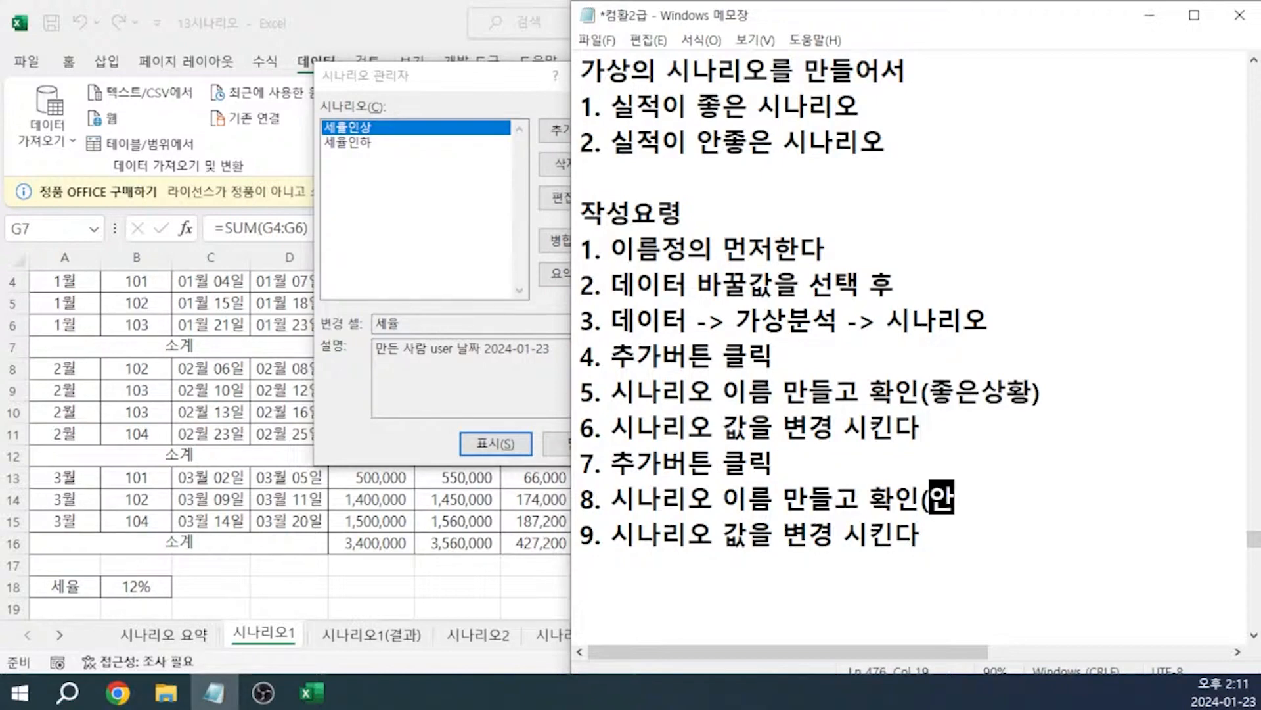
text(좋은 상황))
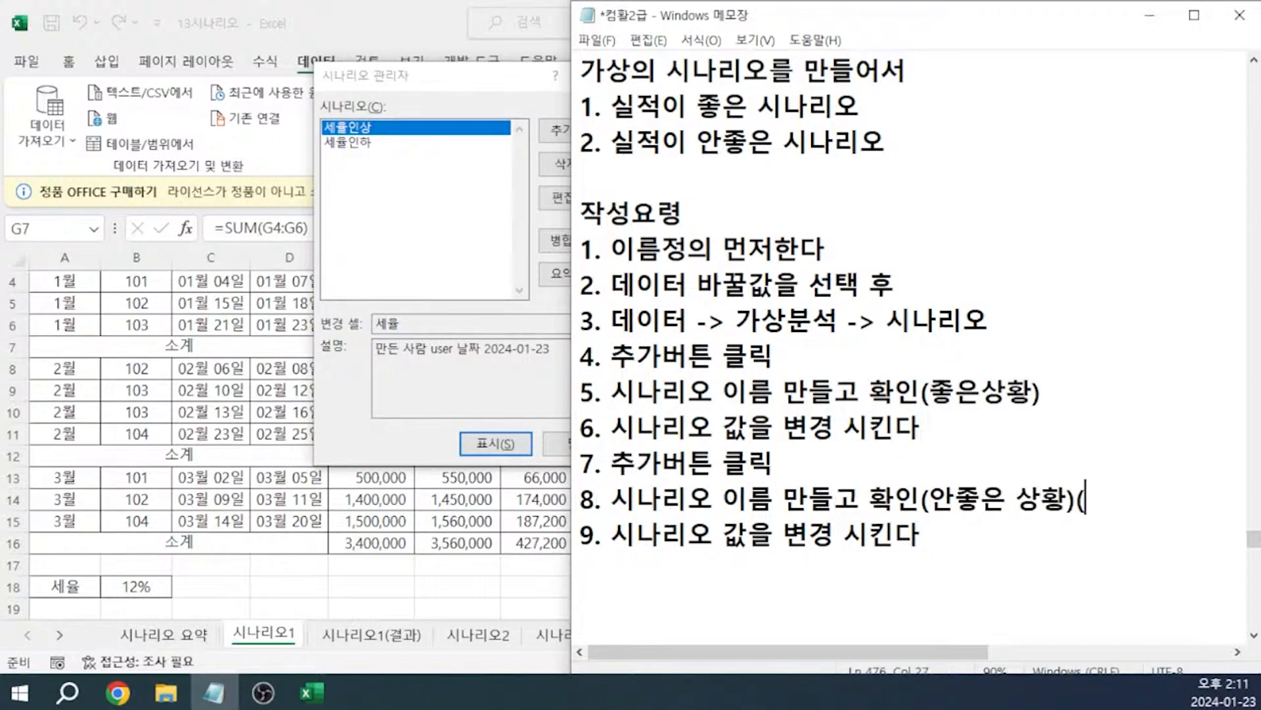
- Add "10.요약버튼 클릭!!!" as a new line at the end of the procedure
key(Down)
key(Return)
text(10.)
text(요약버튼 클릭)
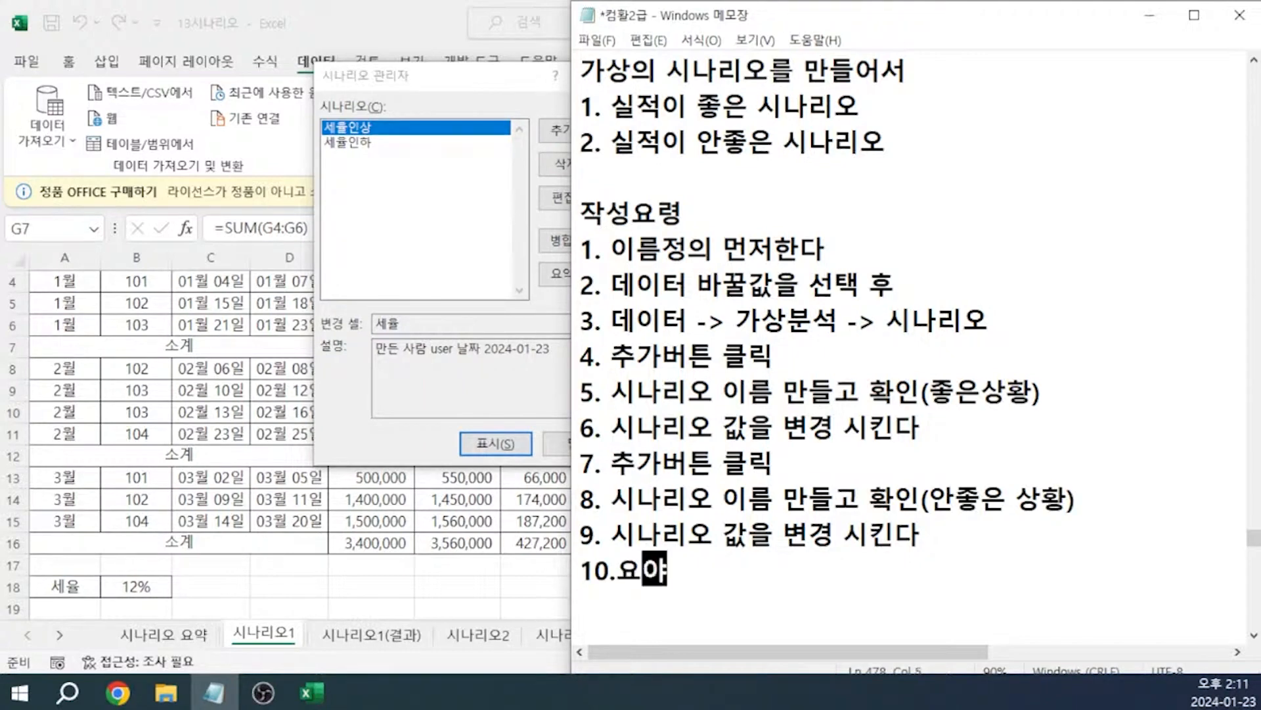
text(!!! ()
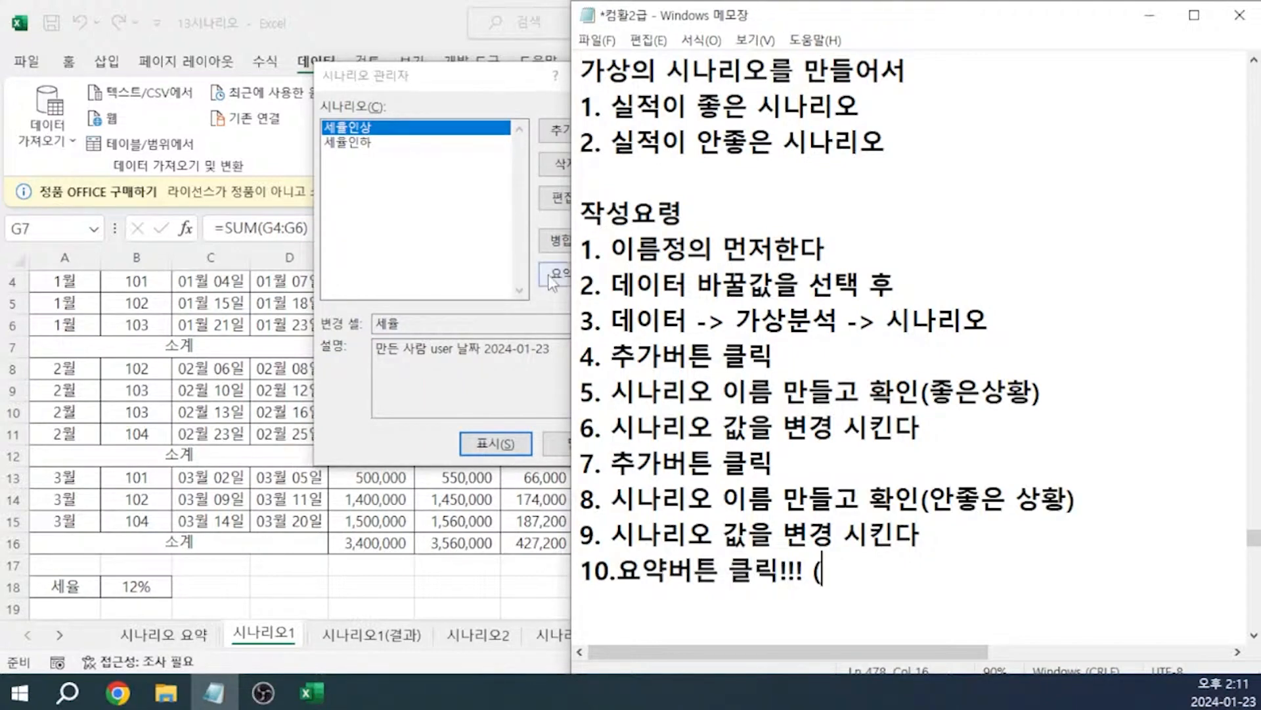
- Open the scenario summary settings in Excel for reference, and note "11. 결과 셀에 이름 바꾼 것은 모두 넣어줘야함!!" in Notepad
click(555, 274)
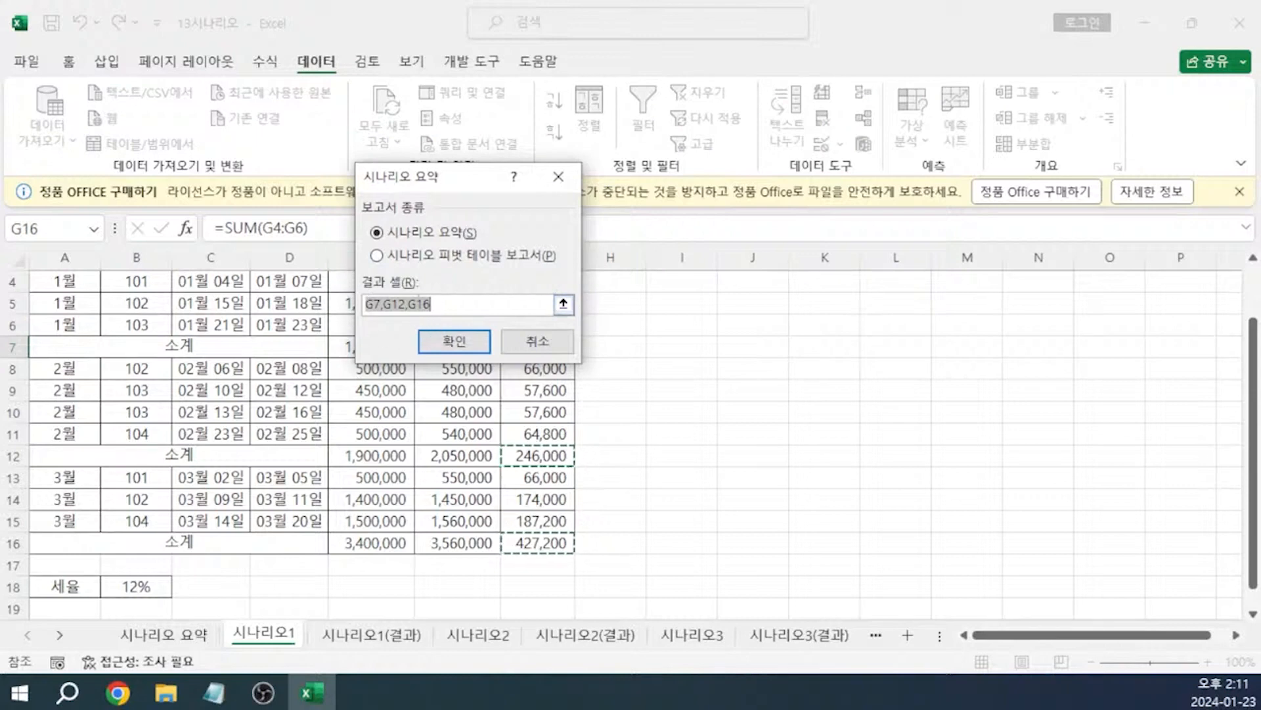
key(alt+Tab)
text(결과 )
text(셀에 이름 바꾼 )
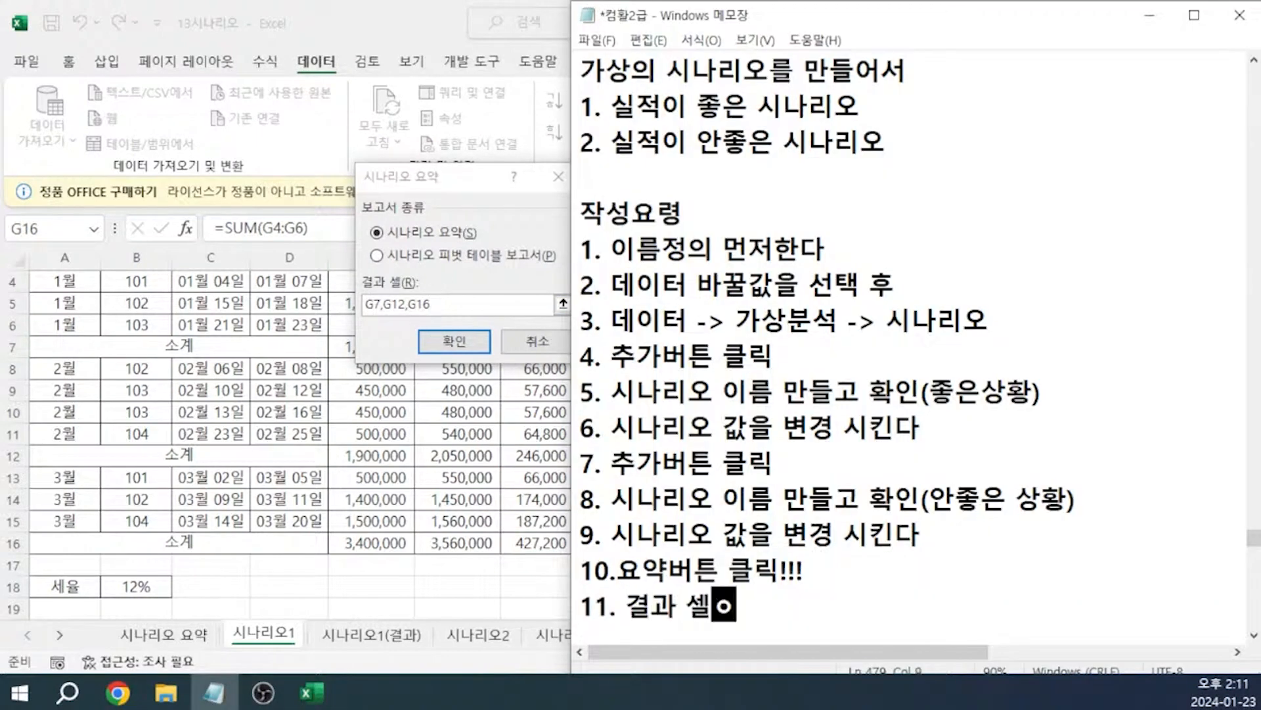
text(것을)
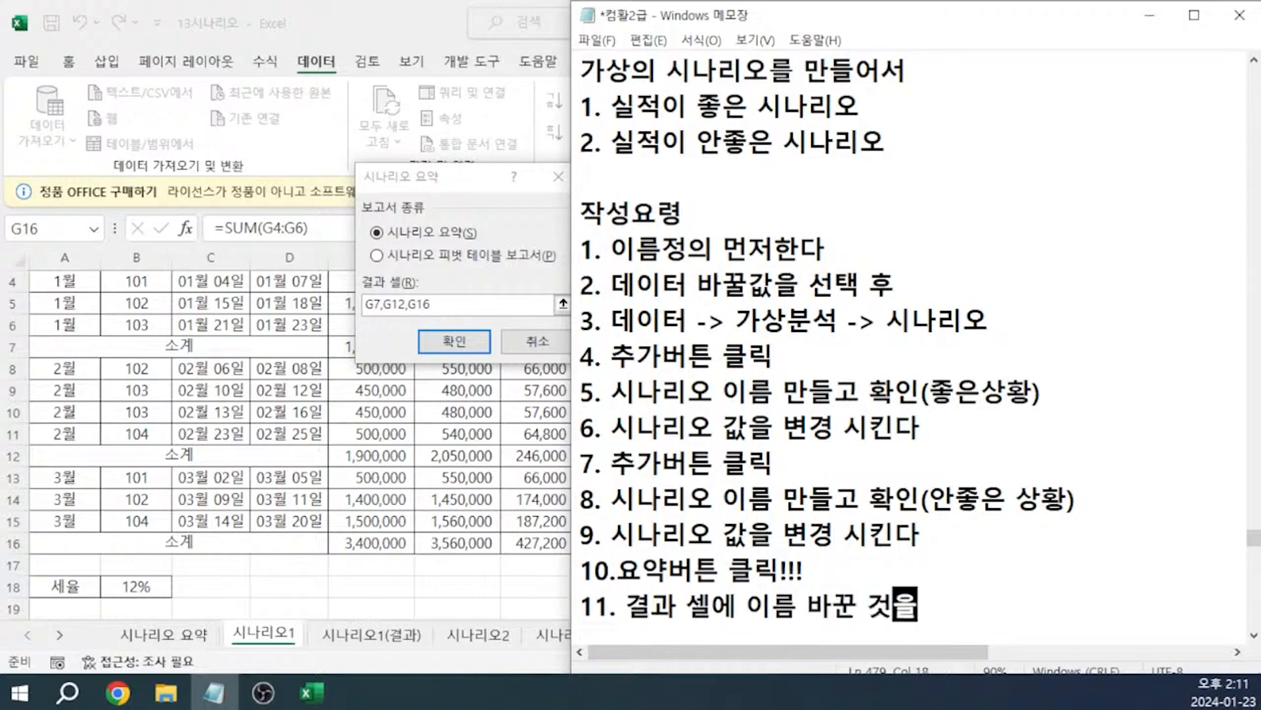
text(든 모두 넣어줘야함!!)
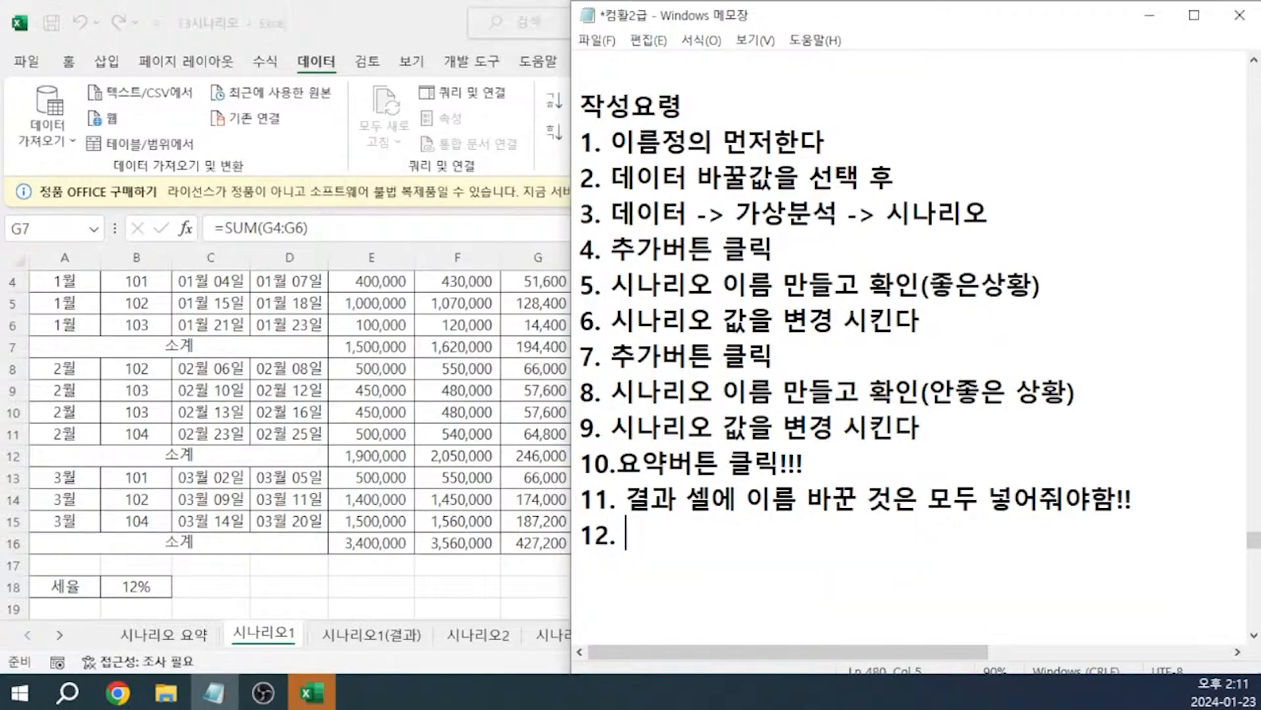
- Add the procedure line "12. 시나리오 요약시트 (위치 확인 잘하기)" in Notepad
key(alt+Tab)
text(시나리오 요약시트)
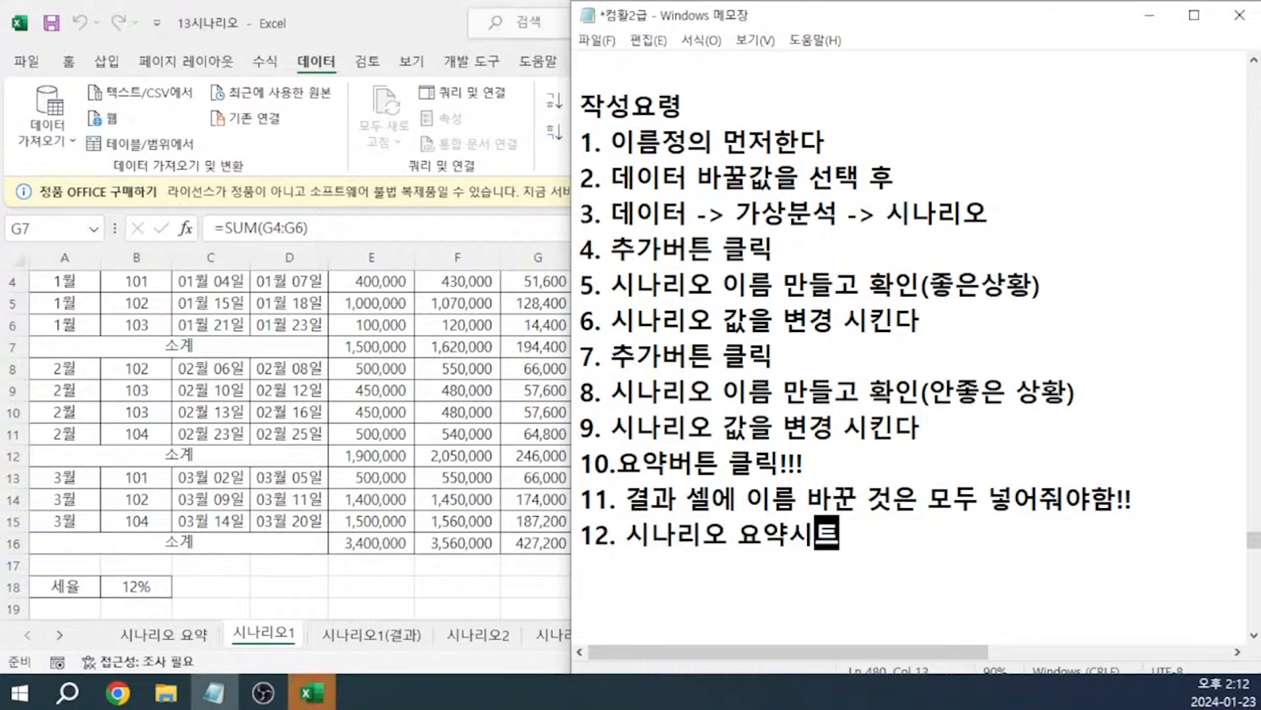
text( (위치 확)
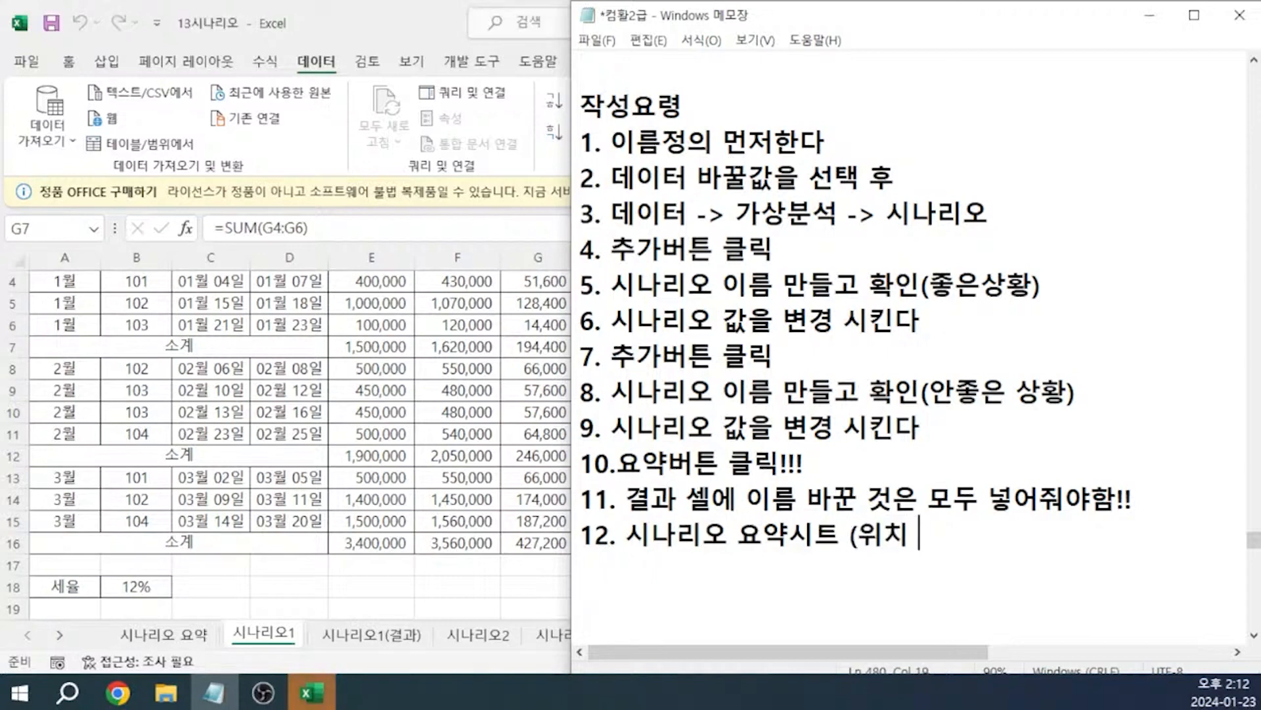
text(인 잘하기))
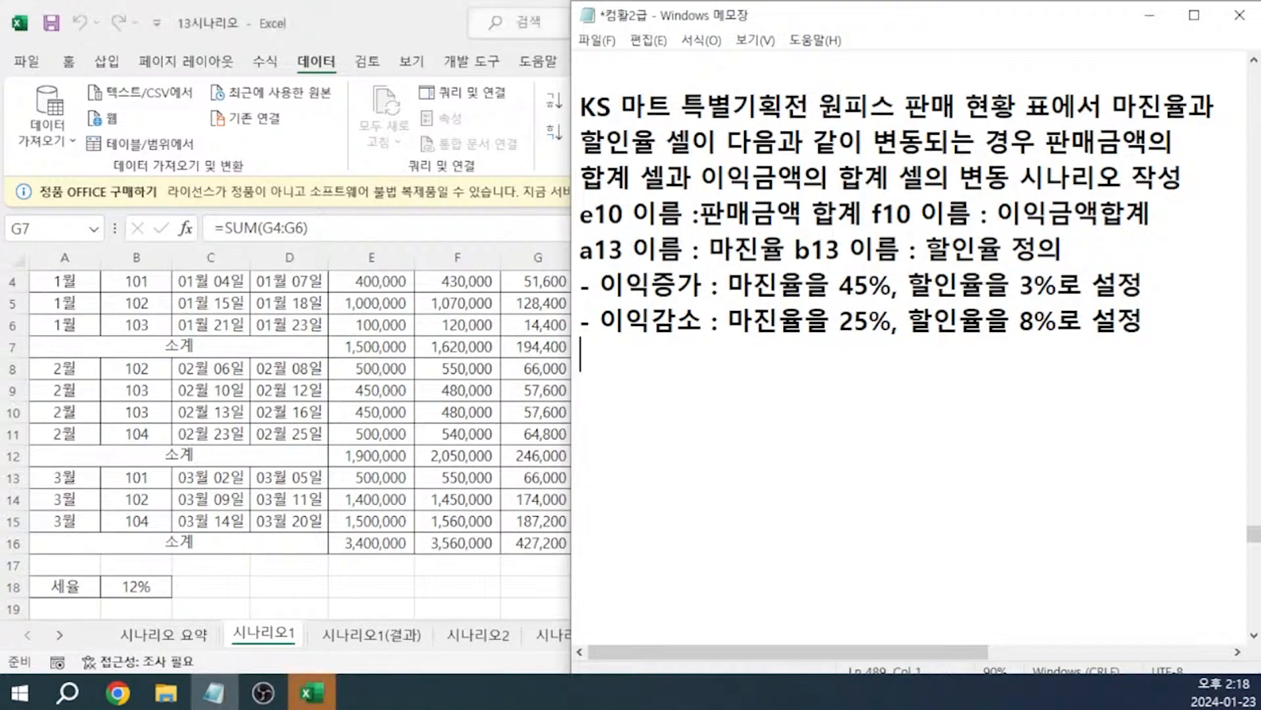
- Switch to Excel, close the Scenario Manager and open the 시나리오2 sheet
click(481, 643)
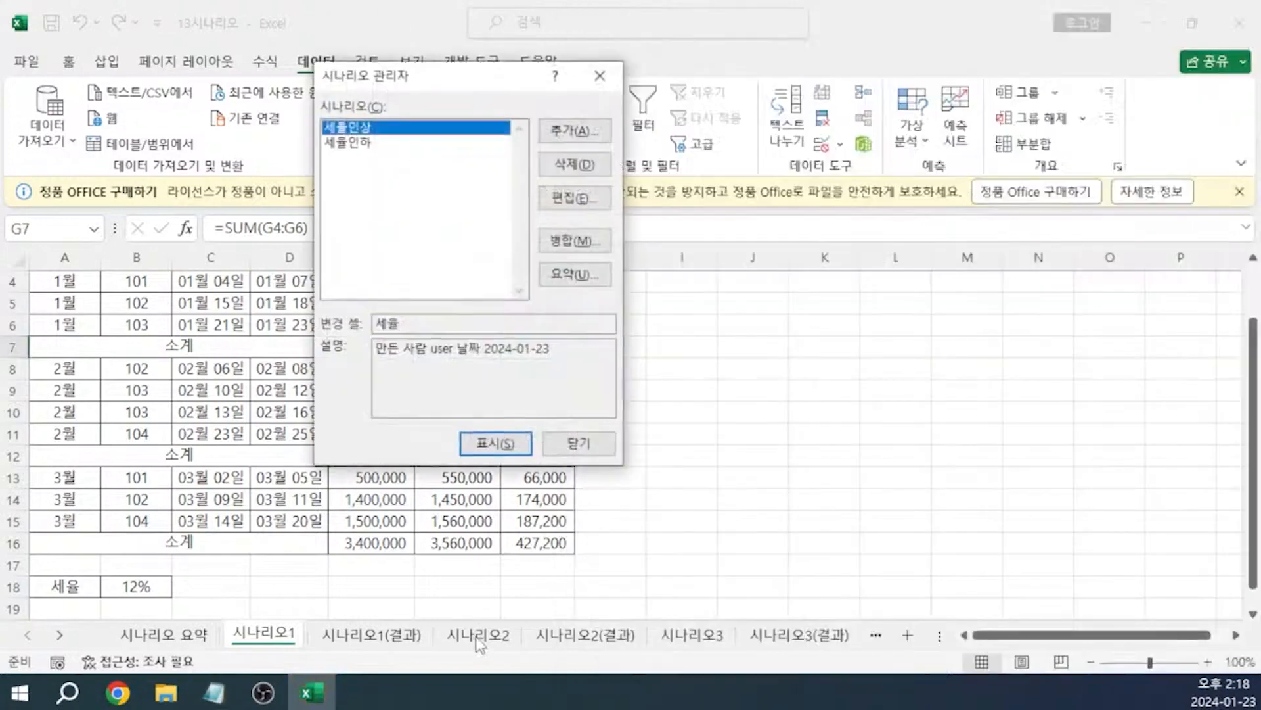
click(577, 442)
click(485, 642)
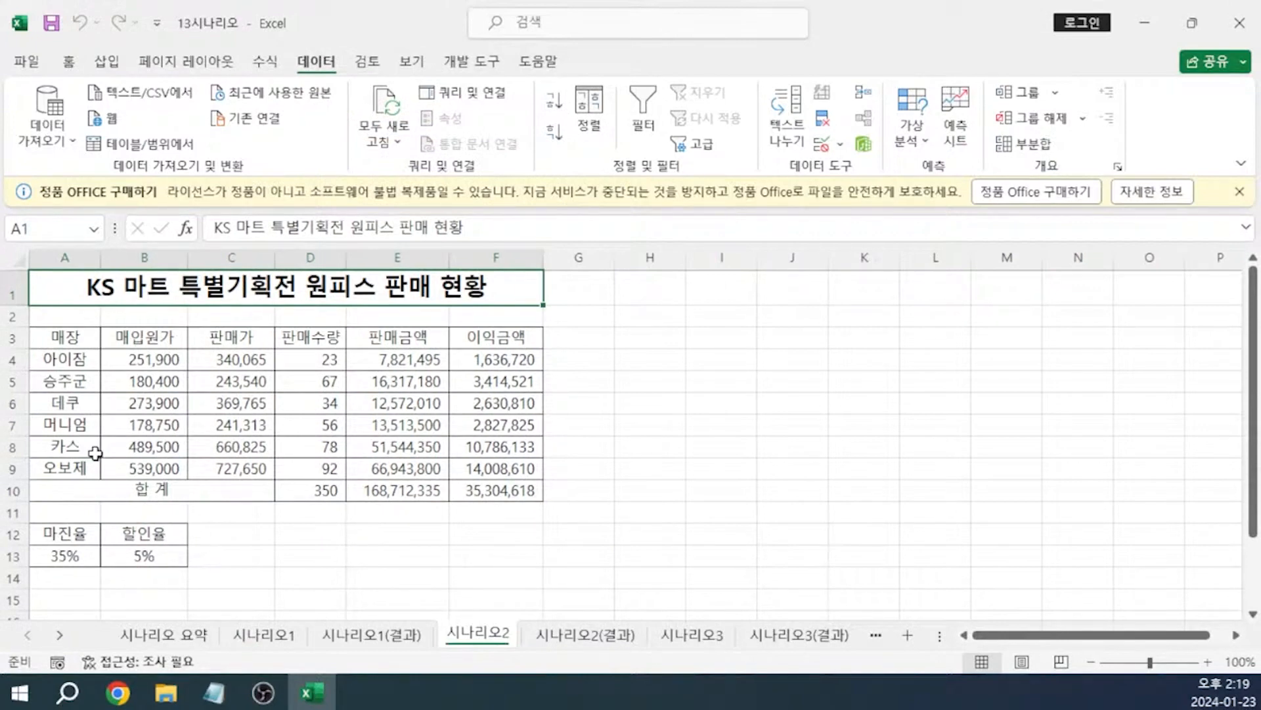
- Define the name 판매금액합계 for the sales amount total in cell E10
click(399, 488)
click(65, 229)
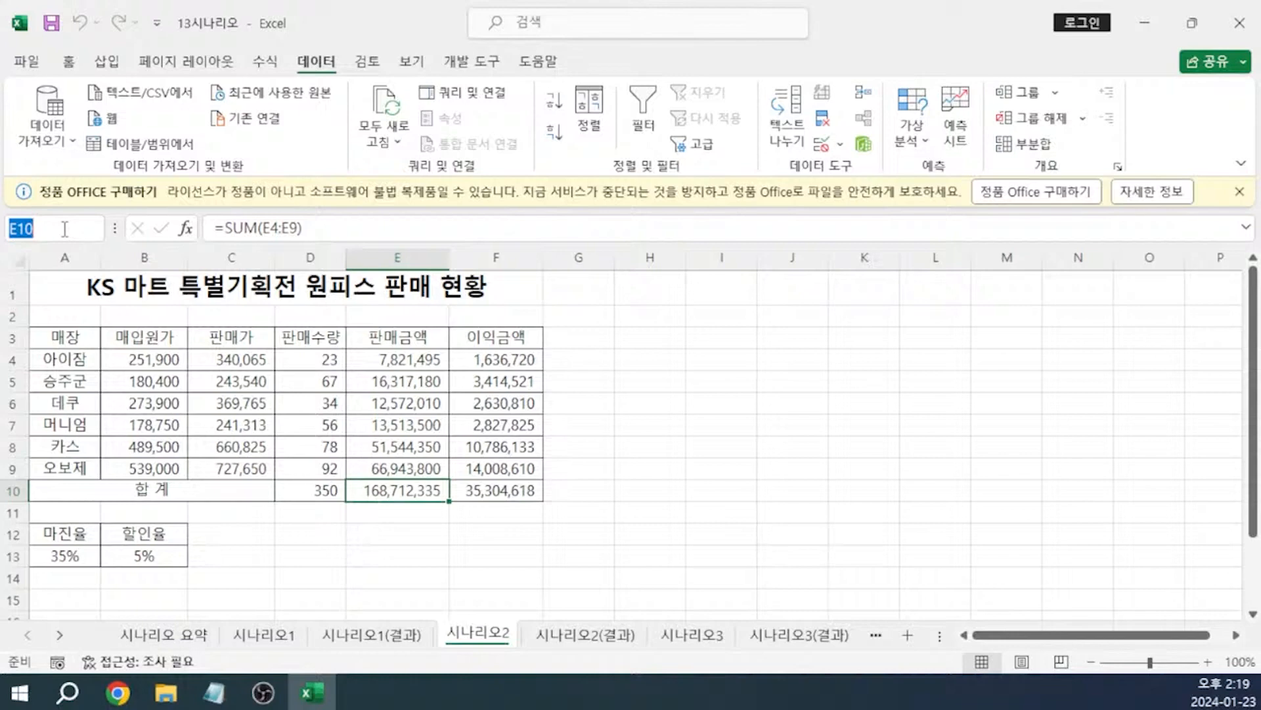
text(판매금액합계)
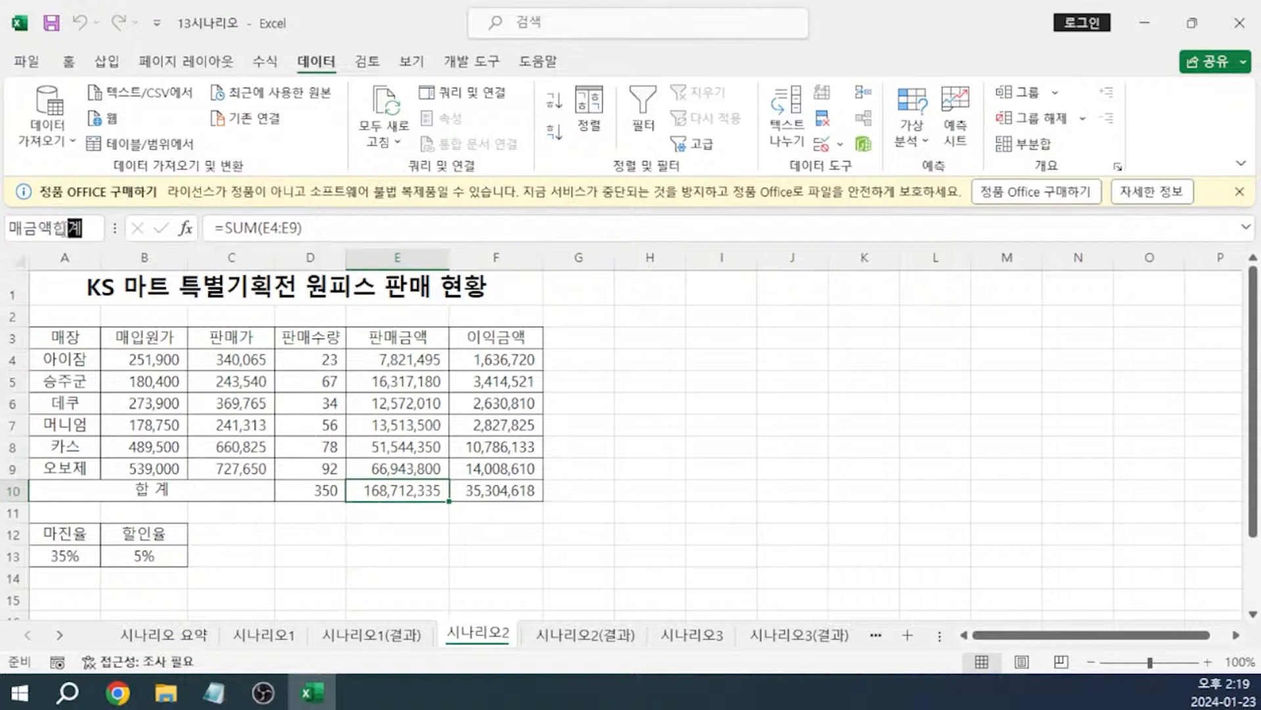
key(Return)
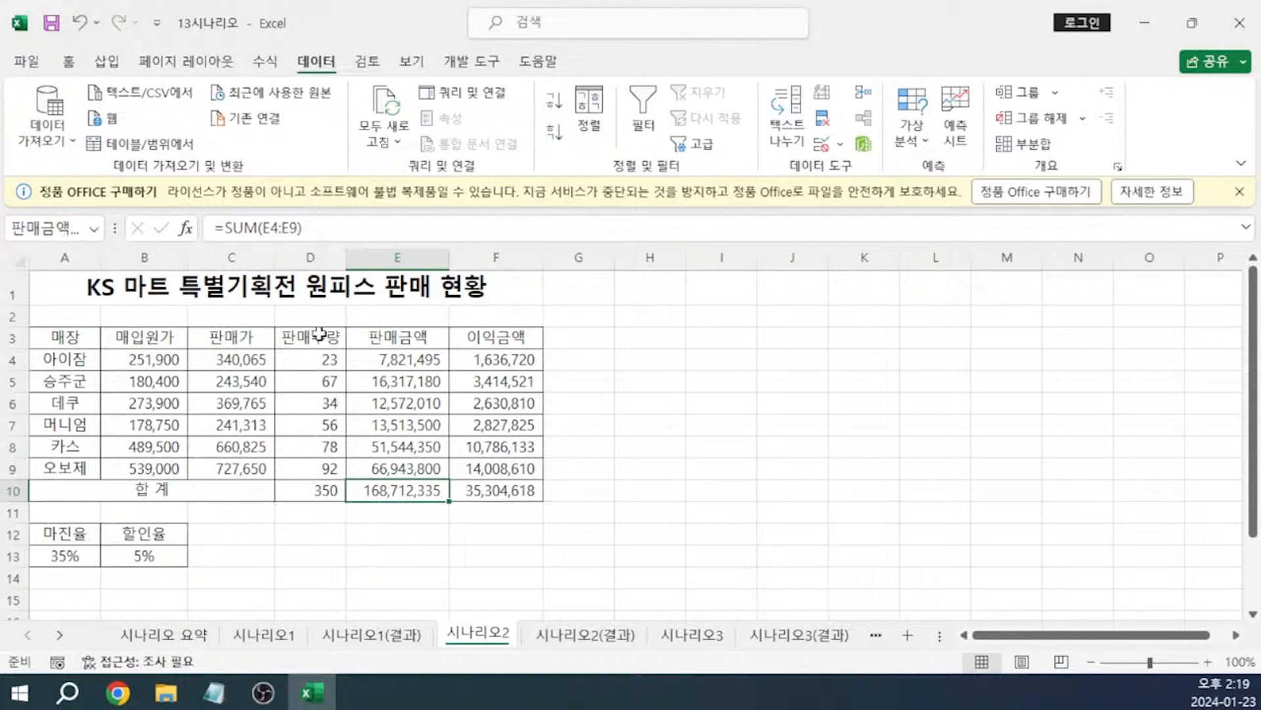
- Define the name 이익금액합계 for the profit amount total in cell F10
click(500, 491)
click(58, 227)
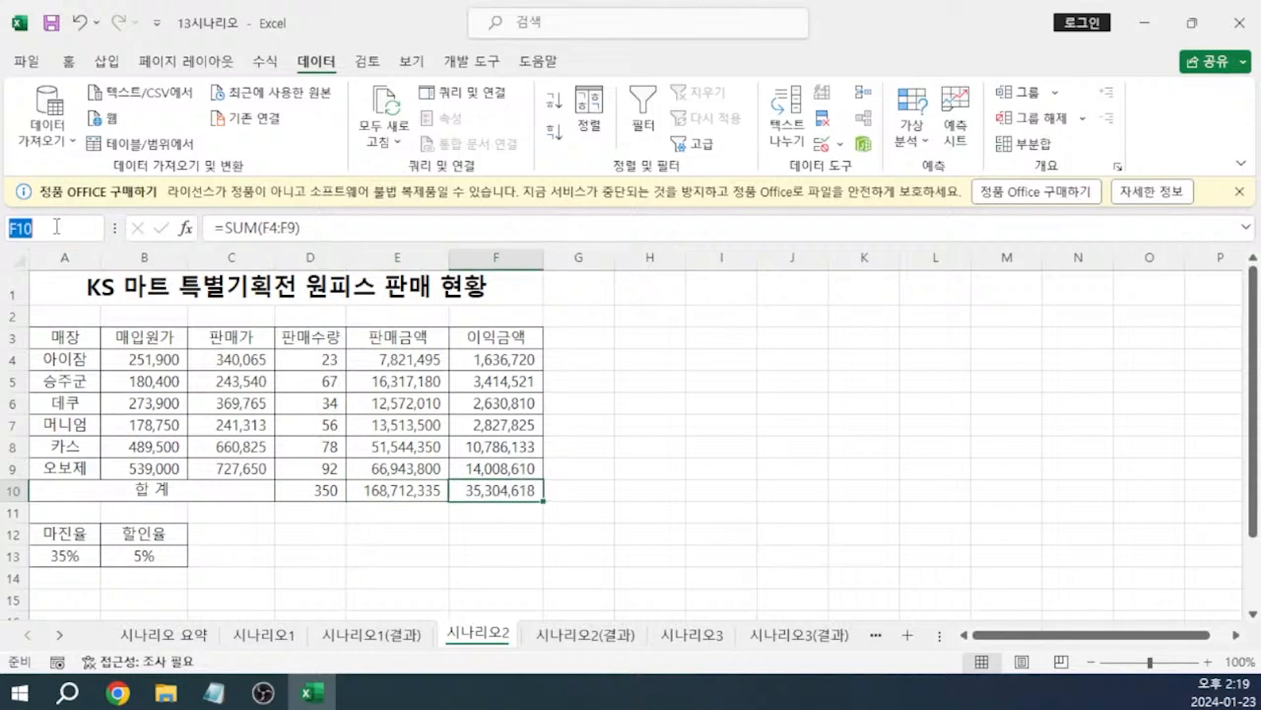
text(이익금액)
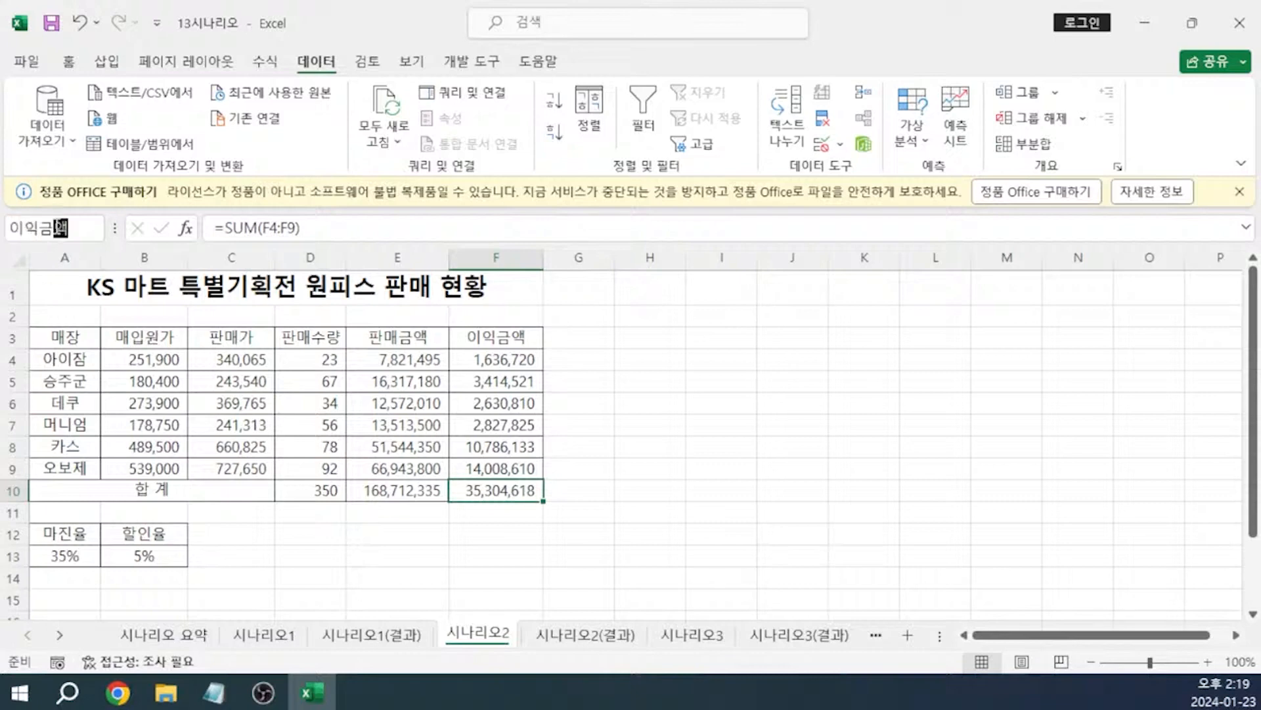
text(합계)
key(Return)
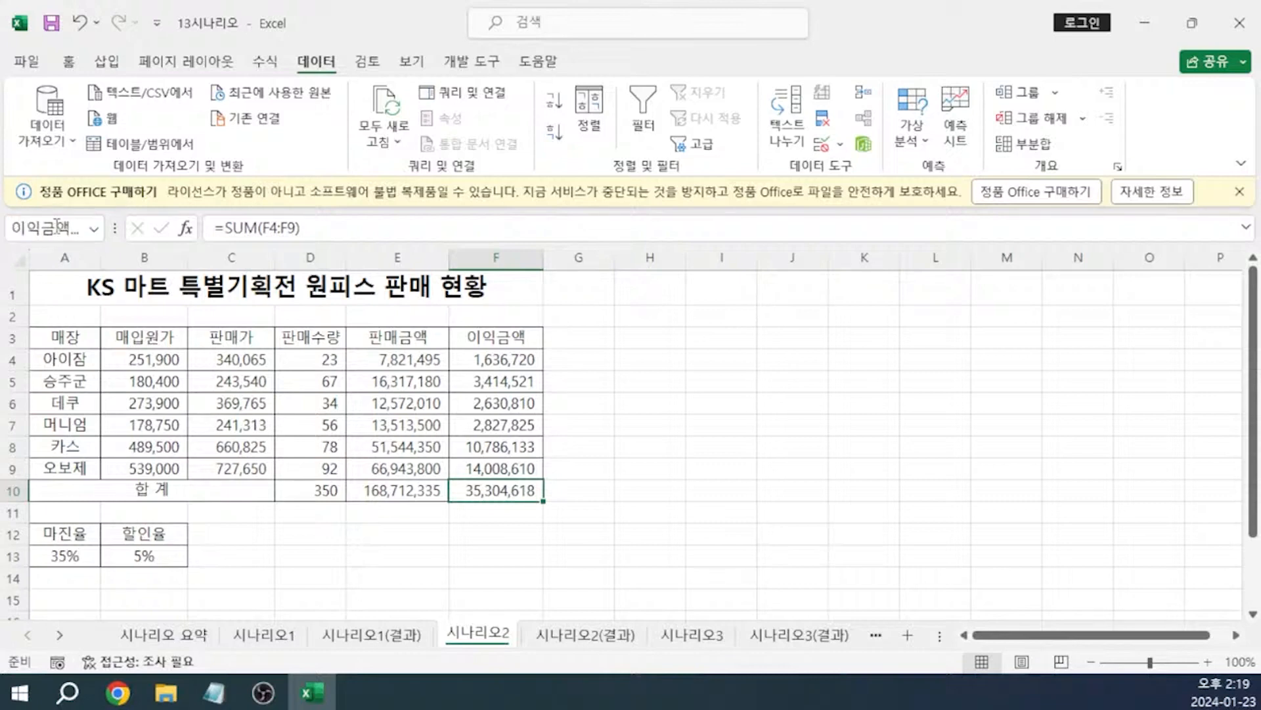
- Define the names 마진율 for cell A13 and 할인율 for cell B13
click(68, 553)
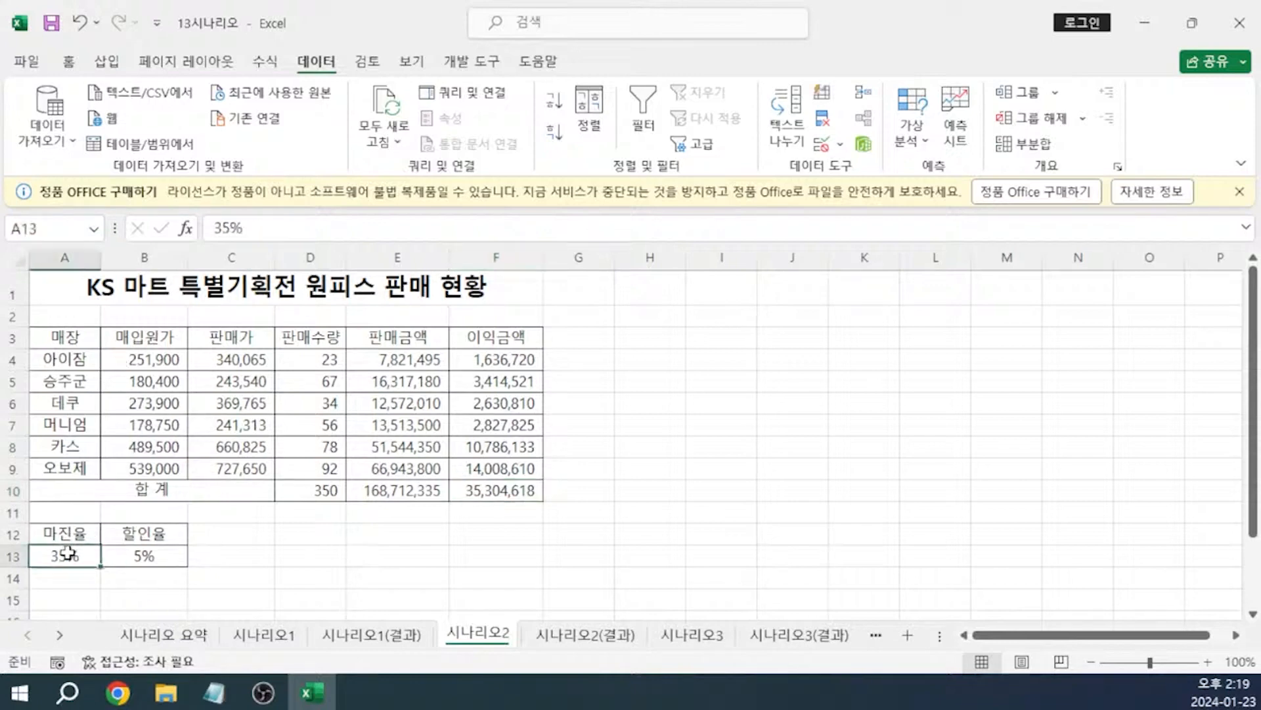
click(49, 231)
text(마진율)
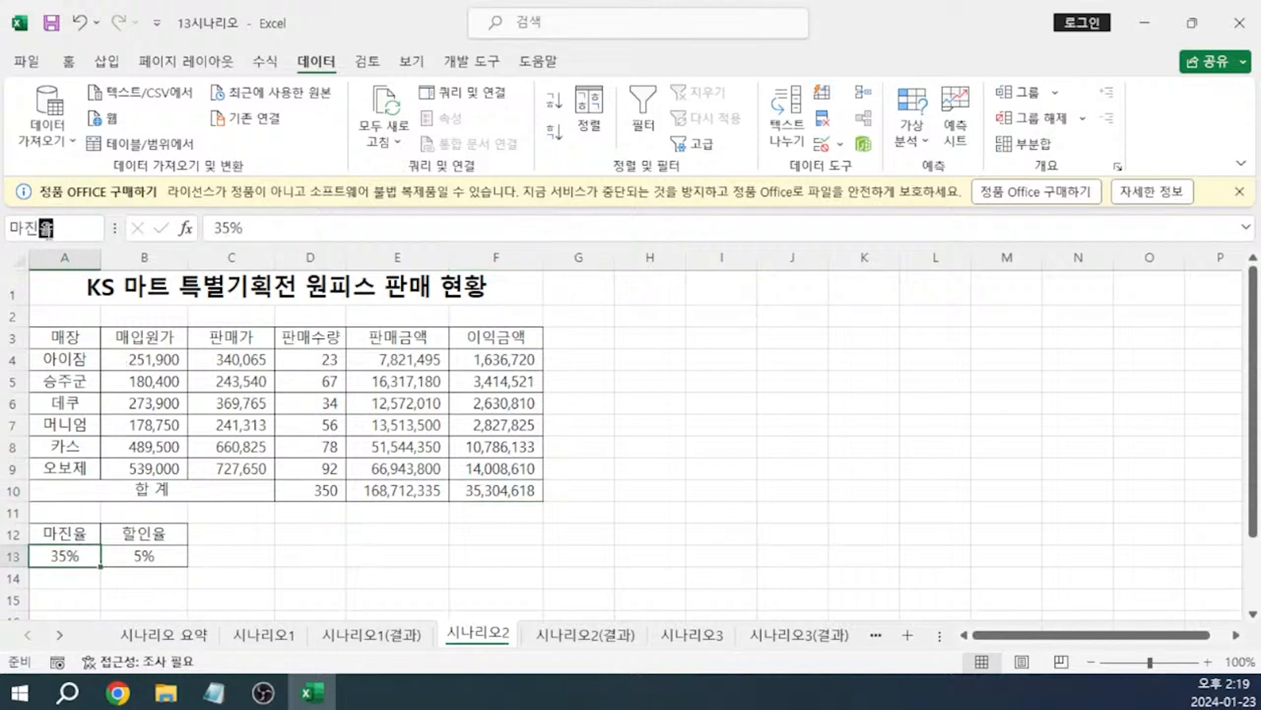
key(Return)
click(140, 555)
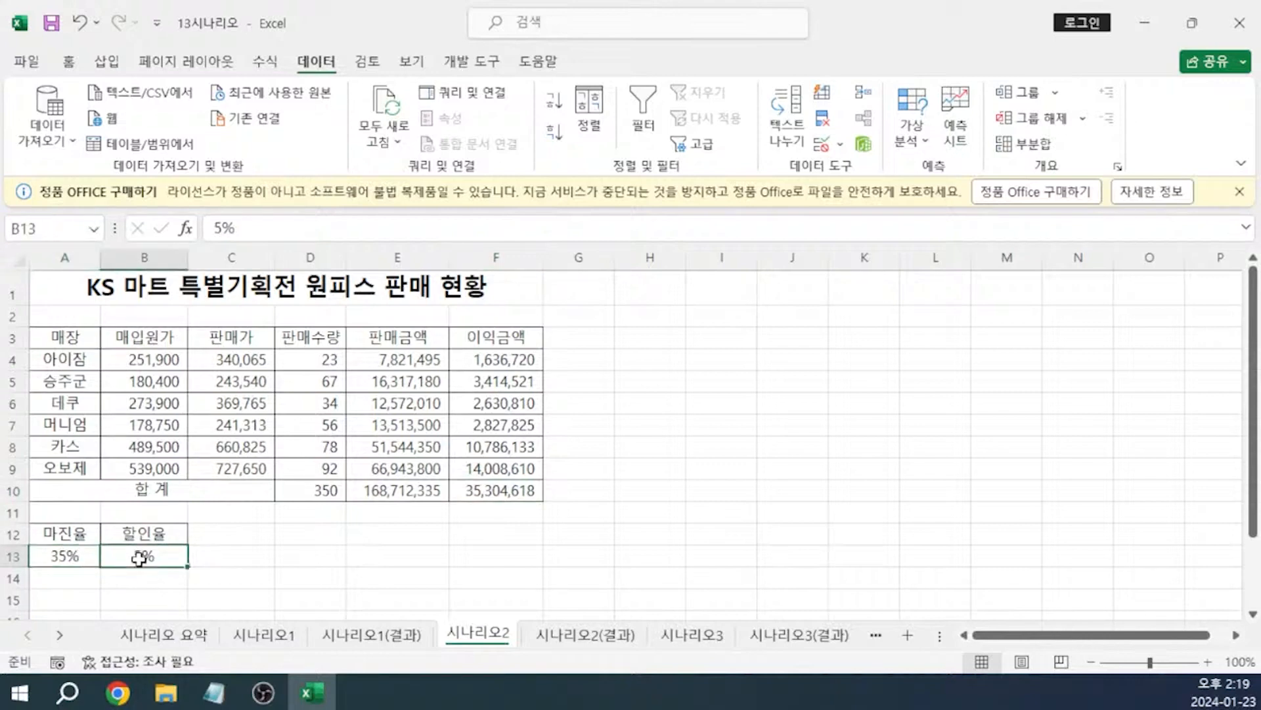
click(50, 229)
text(할ㅇ인율)
key(Return)
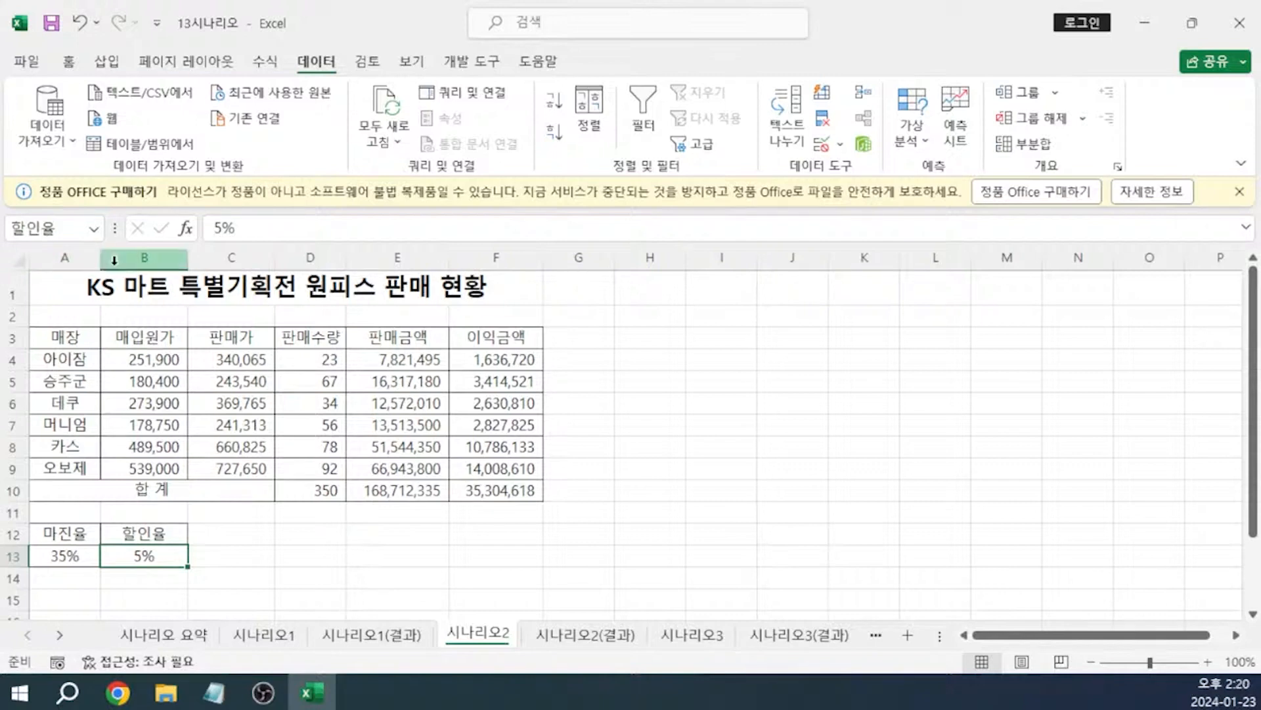
- Review the workbook's defined names in the Name Manager, and close it
click(268, 63)
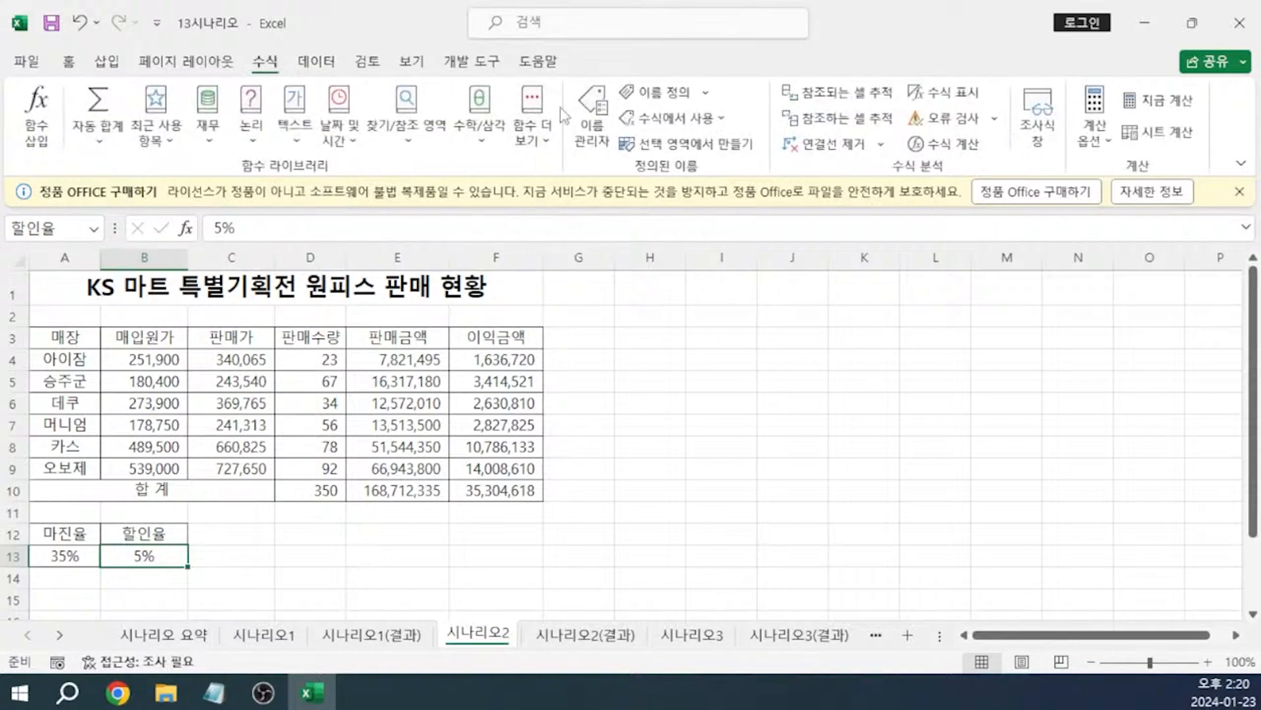
click(594, 128)
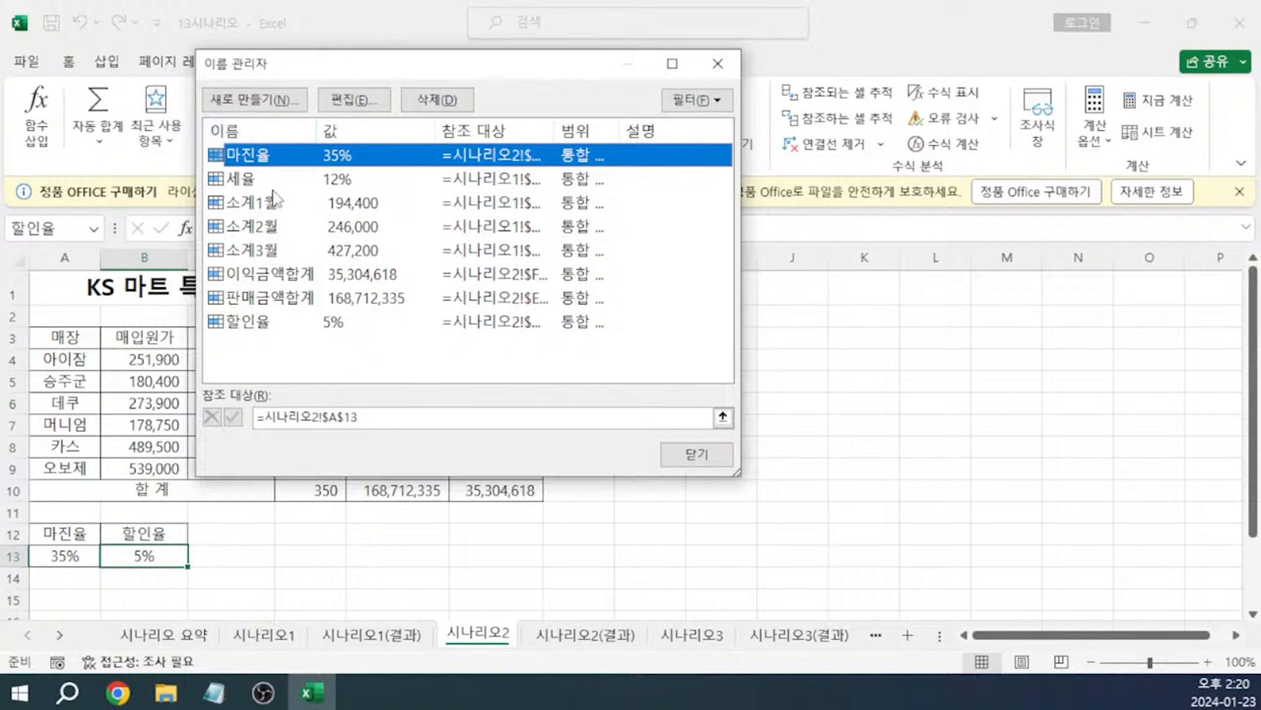
click(697, 454)
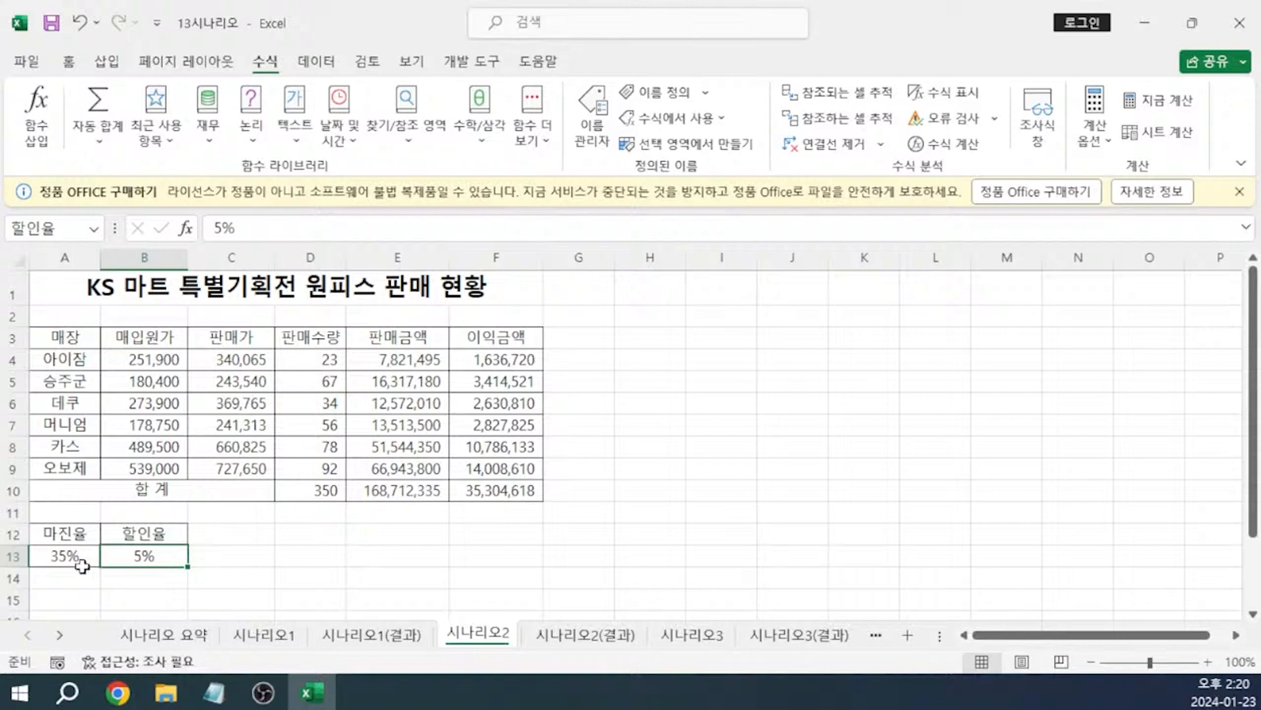
- Add a scenario named 이익증가 in the Scenario Manager, with A13:B13 as the changing cells
drag(72, 557, 130, 553)
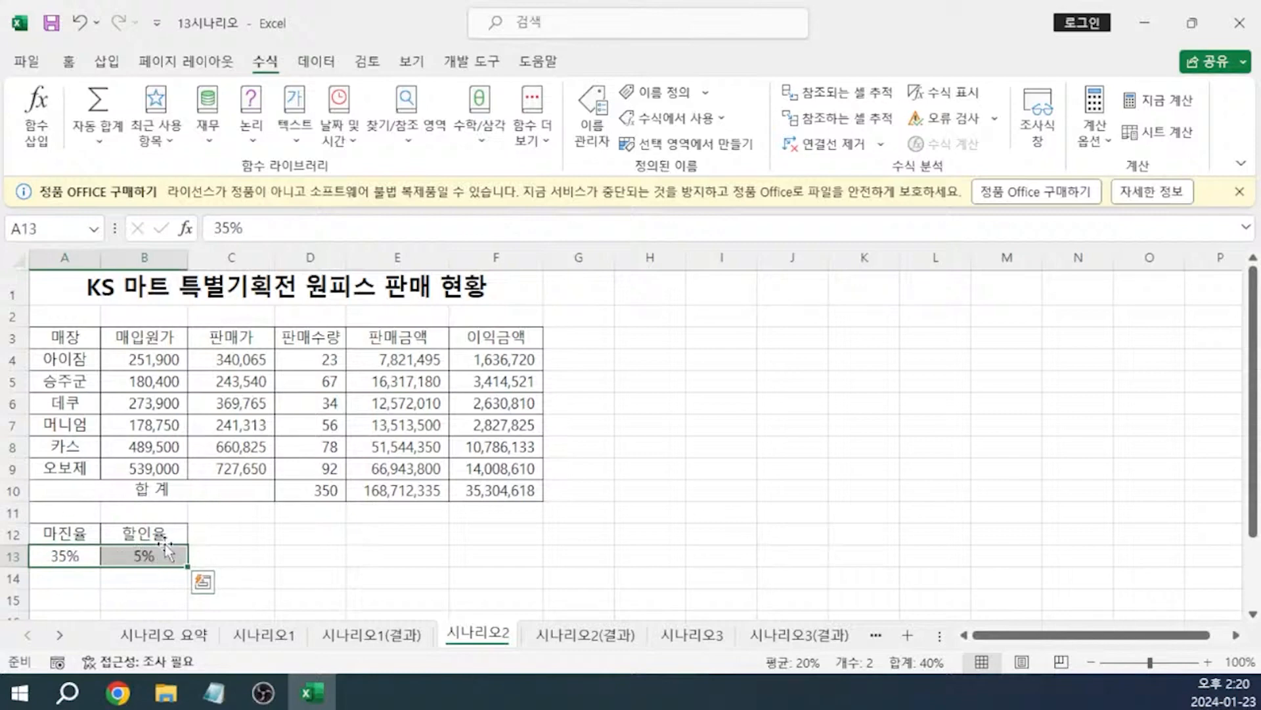
click(322, 65)
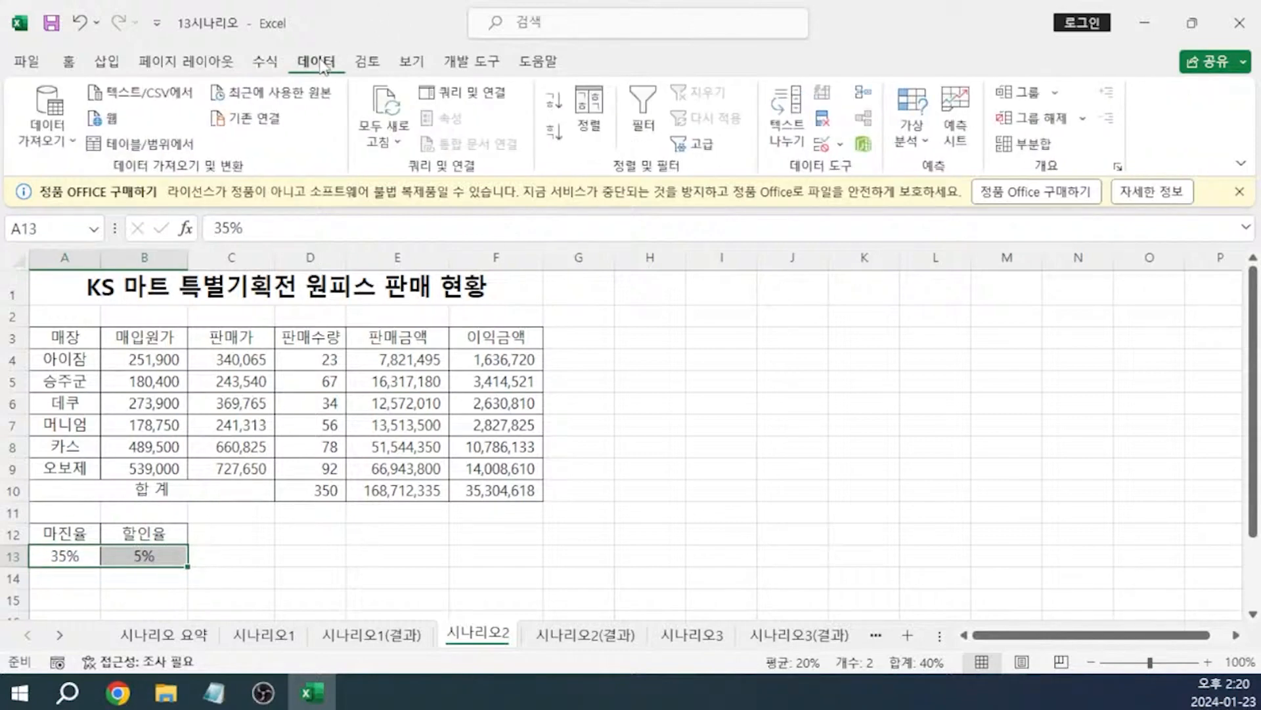
click(910, 138)
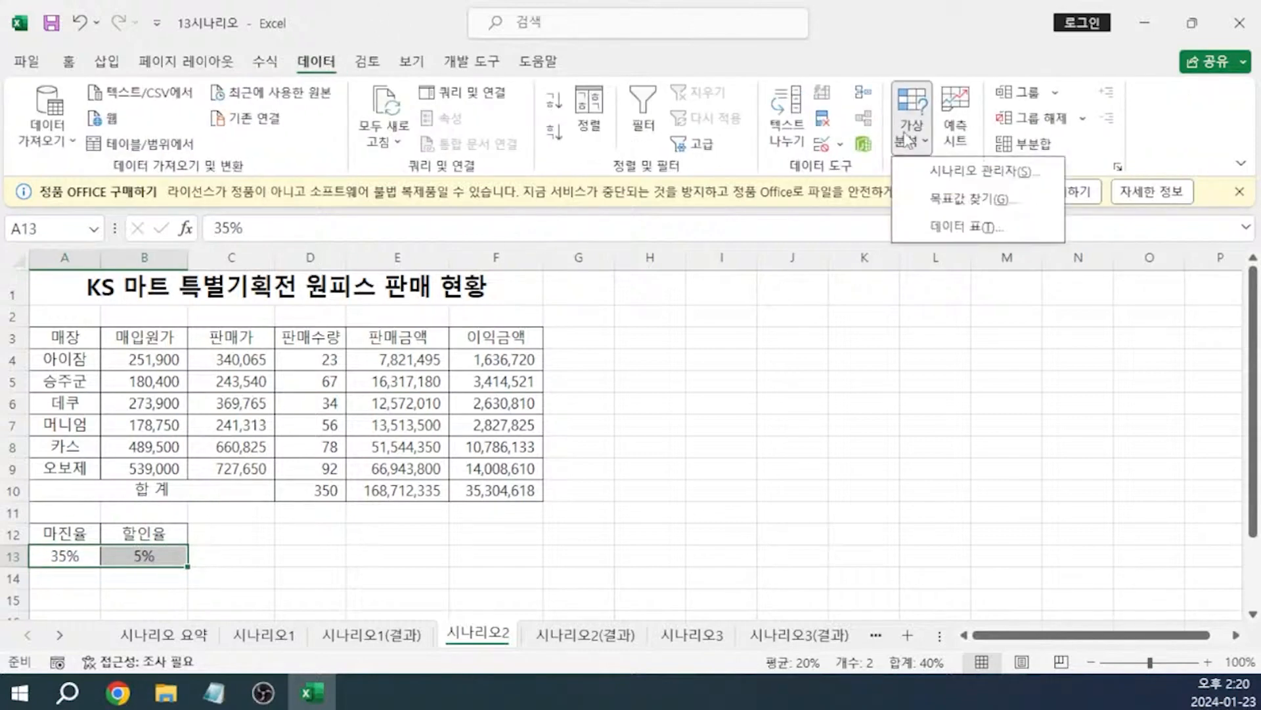
click(945, 173)
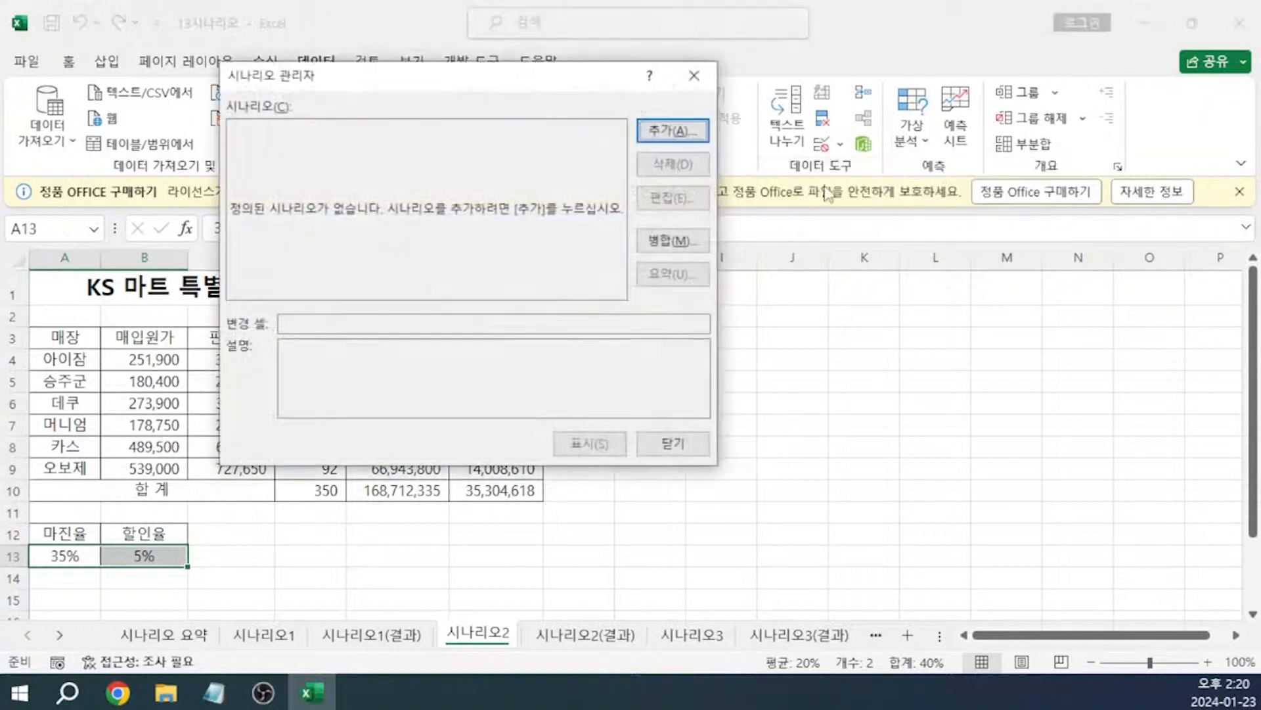
drag(467, 86, 757, 82)
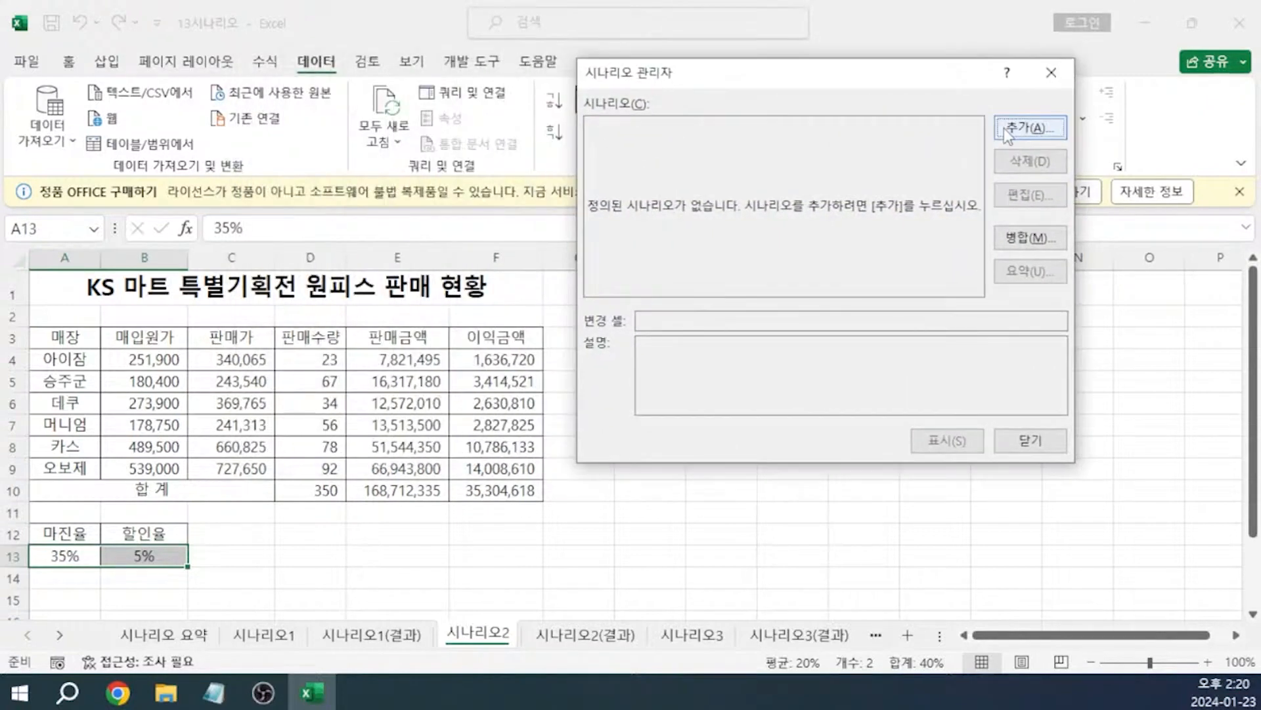
click(1028, 128)
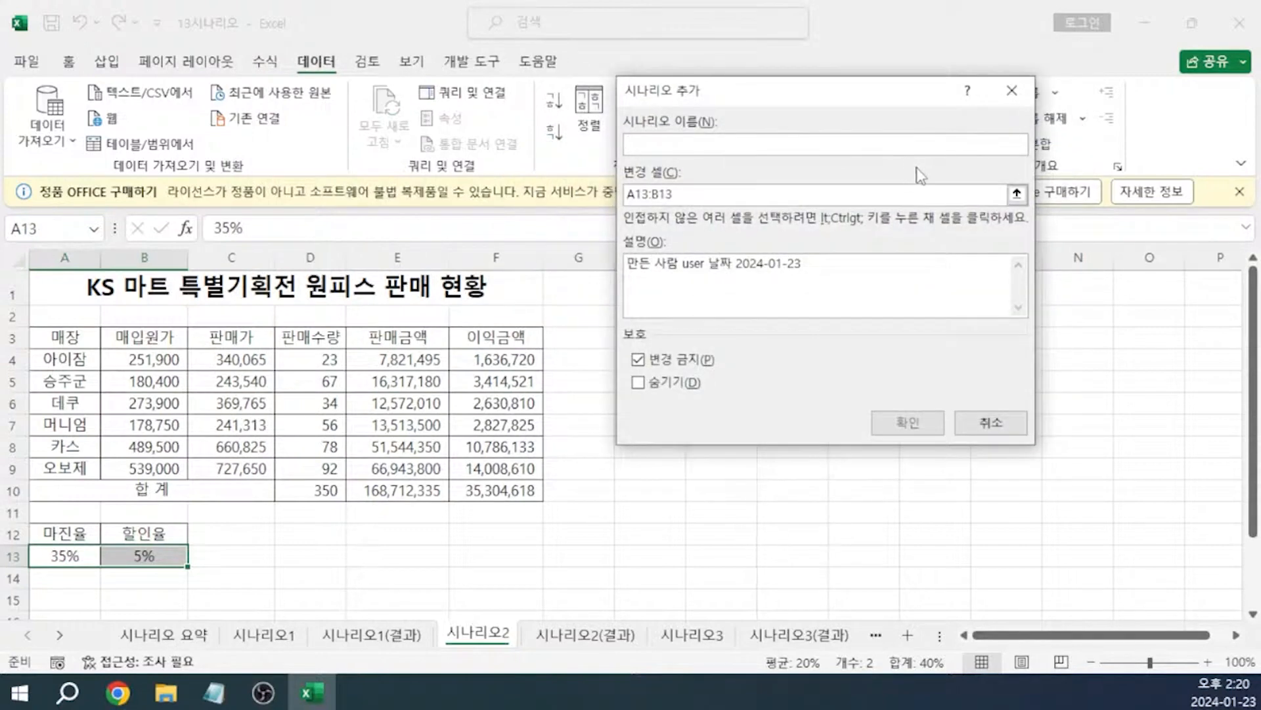
text(이익증가)
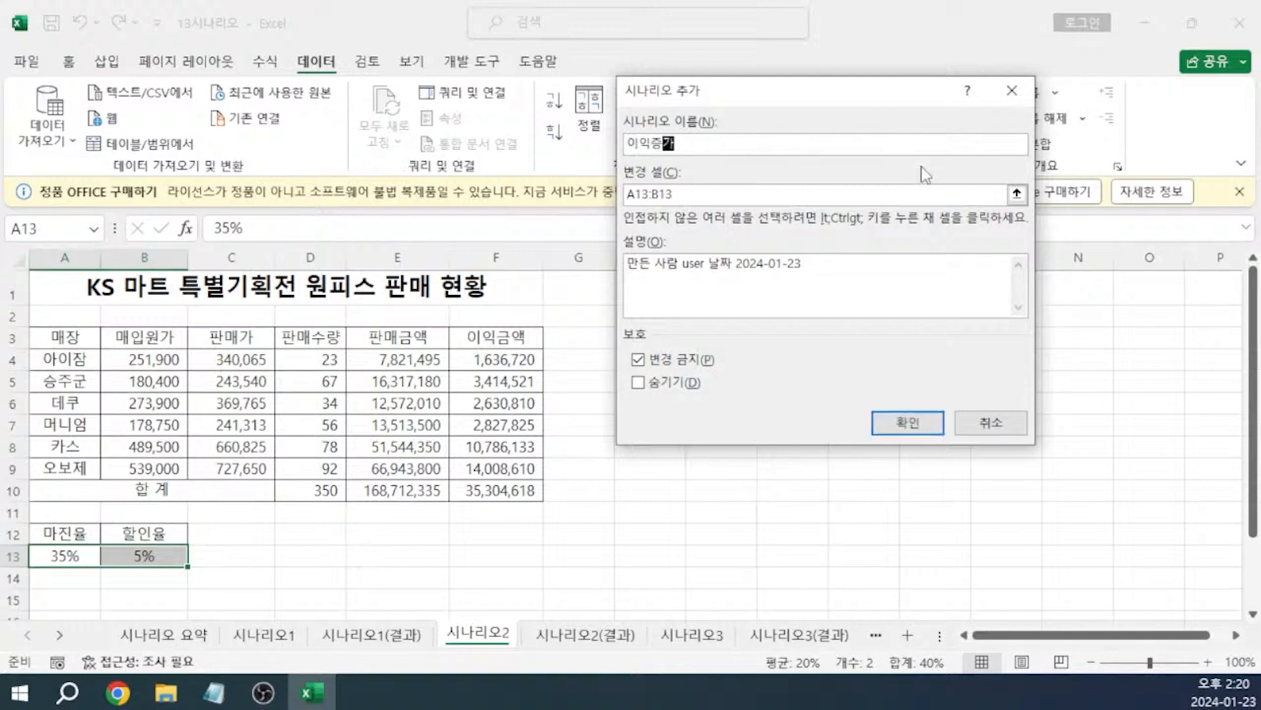
key(Return)
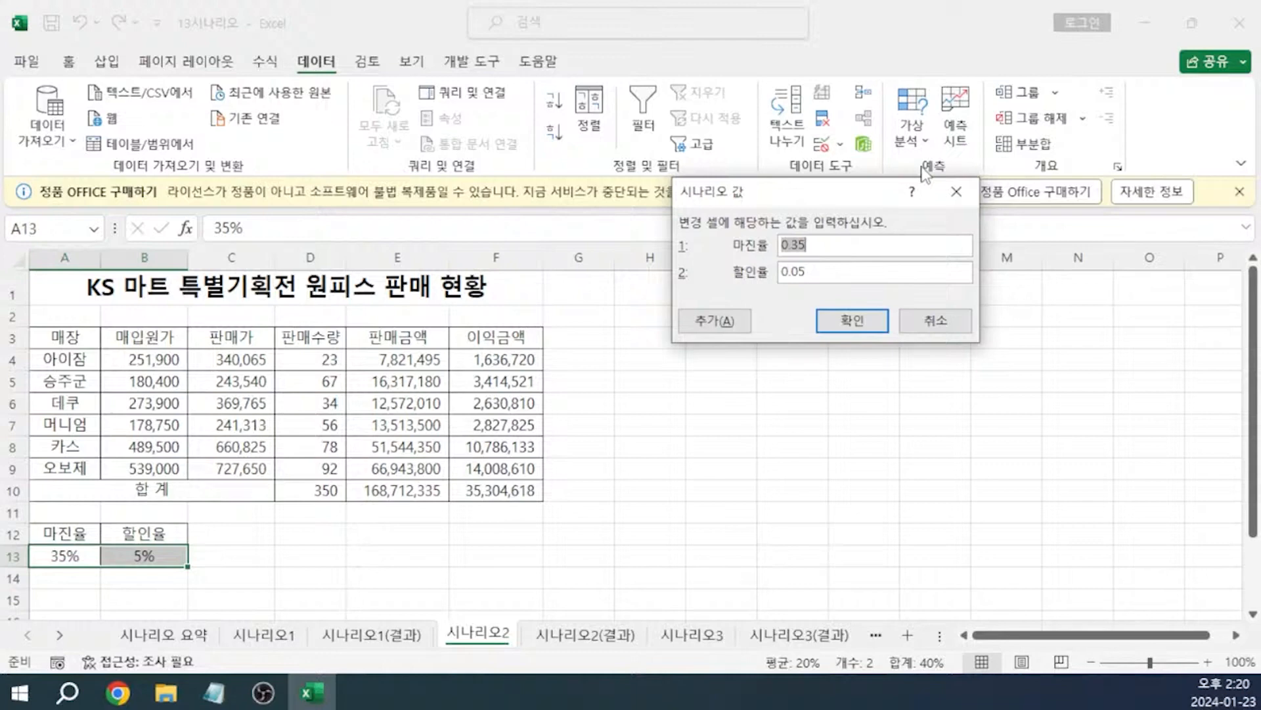
- Set the 이익증가 scenario values to 0.45 for 마진율 and 0.03 for 할인율
text(0.45)
key(Tab)
text(0.03)
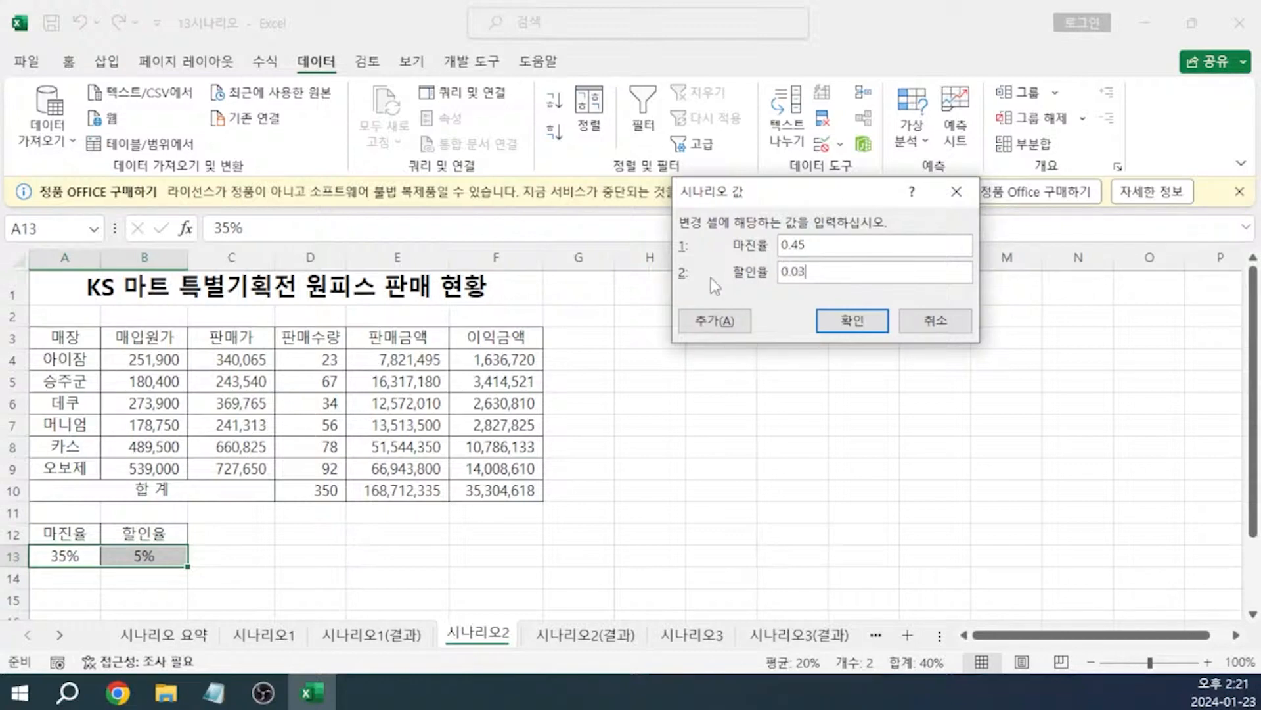
click(846, 322)
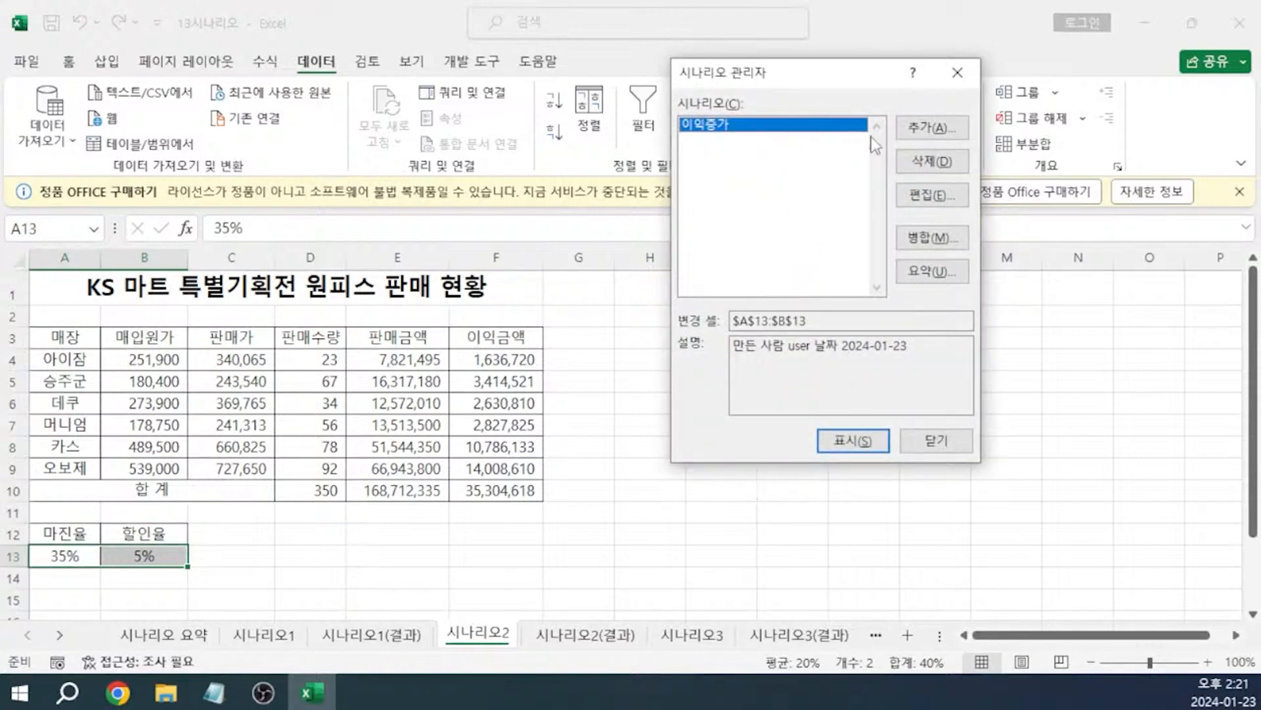
- Add a second scenario named 이익감소 for the same changing cells, with 마진율 0.25 and 할인율 0.08
click(938, 132)
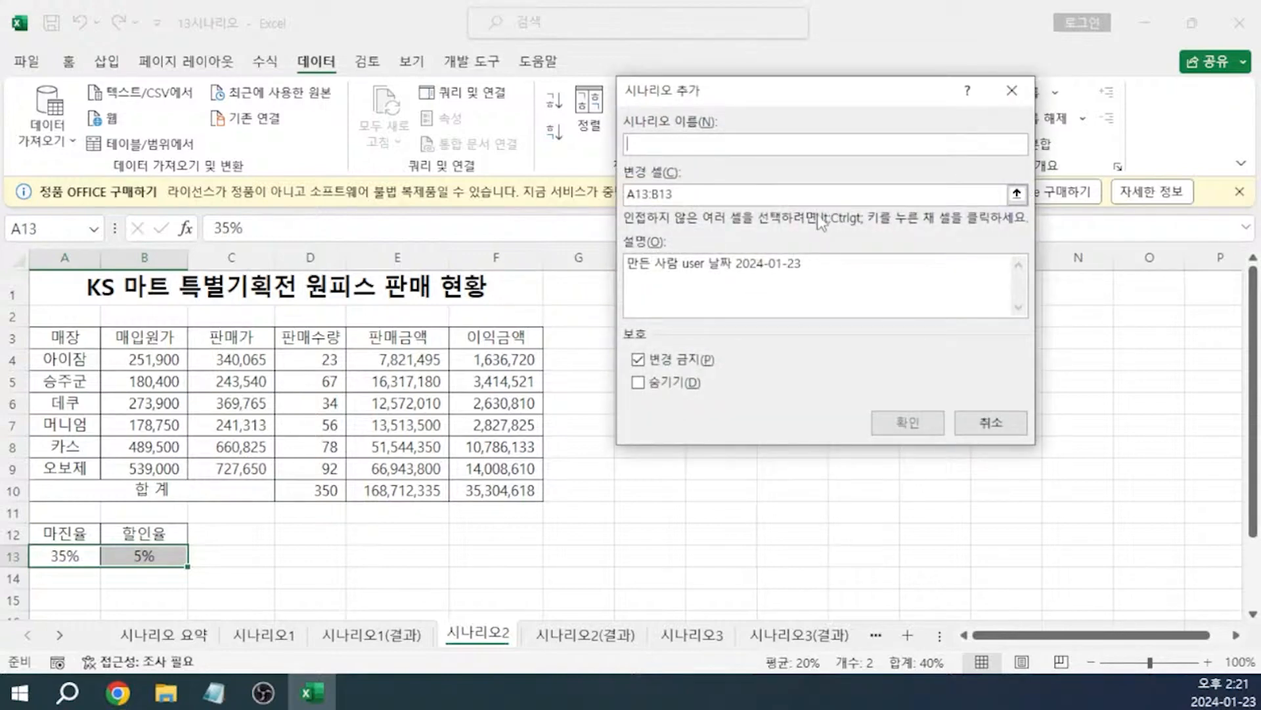
text(이익감ㅅ)
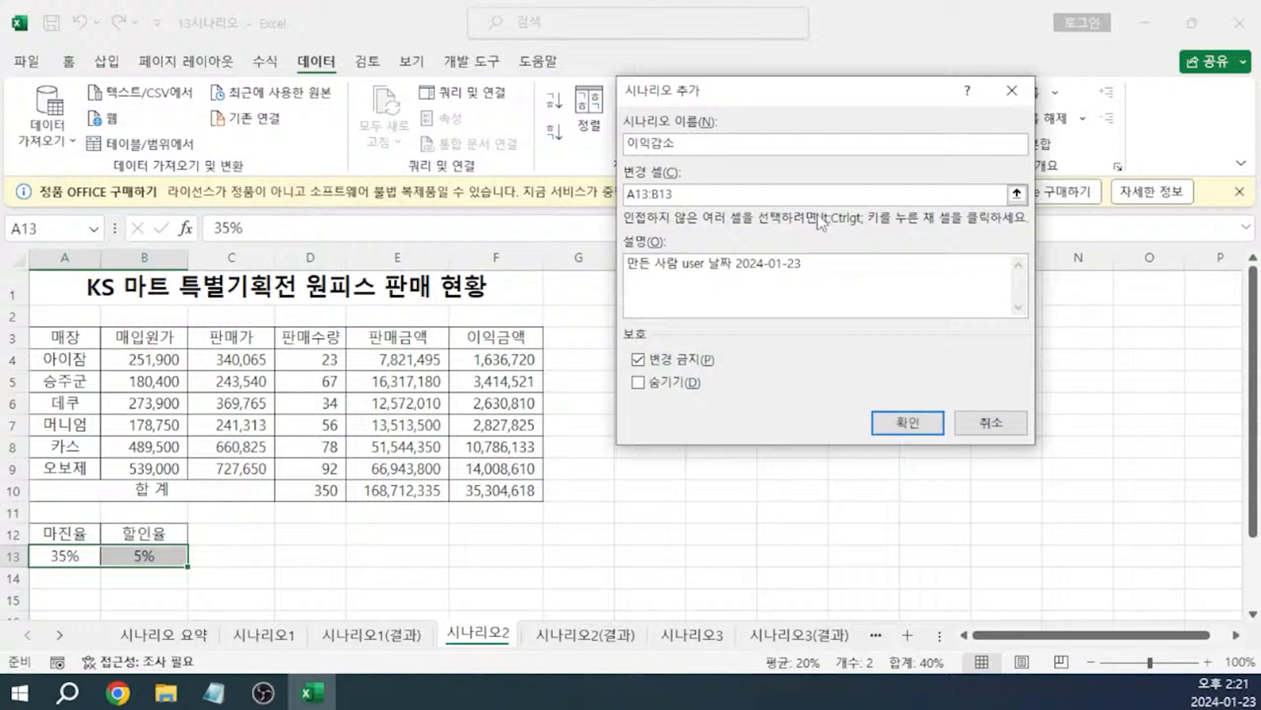
key(Return)
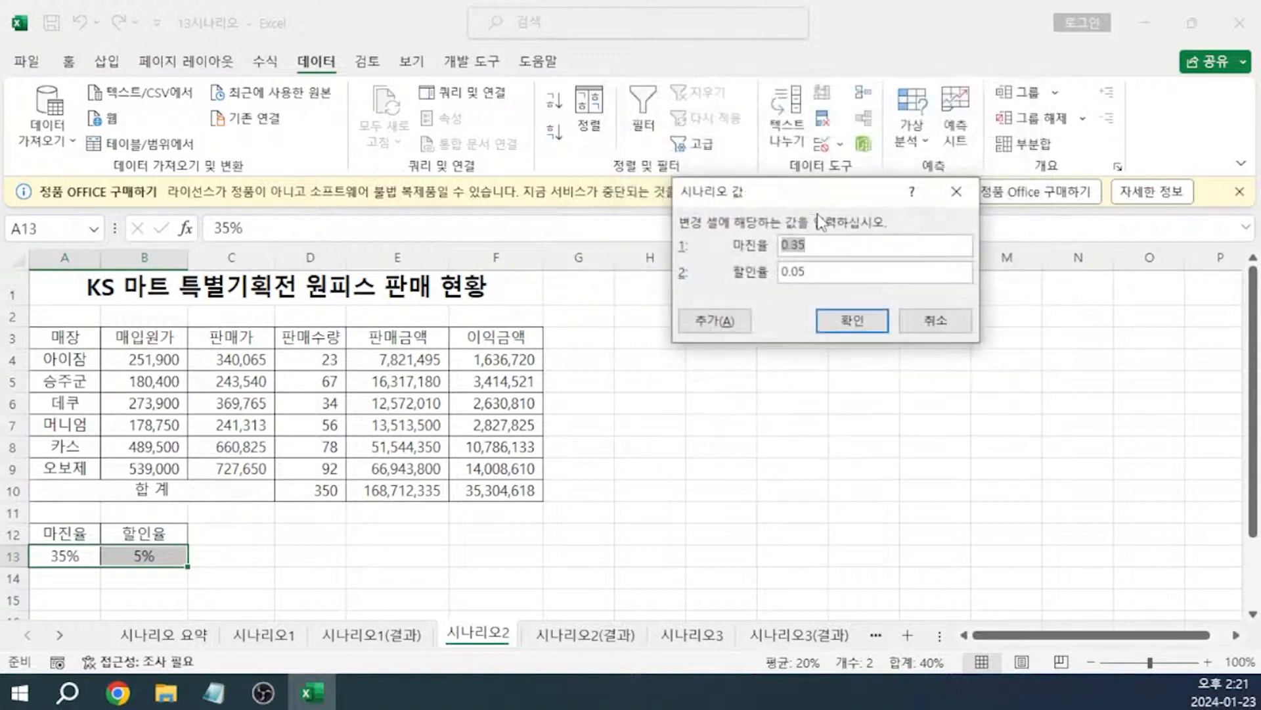
text(0.25)
key(Tab)
text(0.08)
click(844, 322)
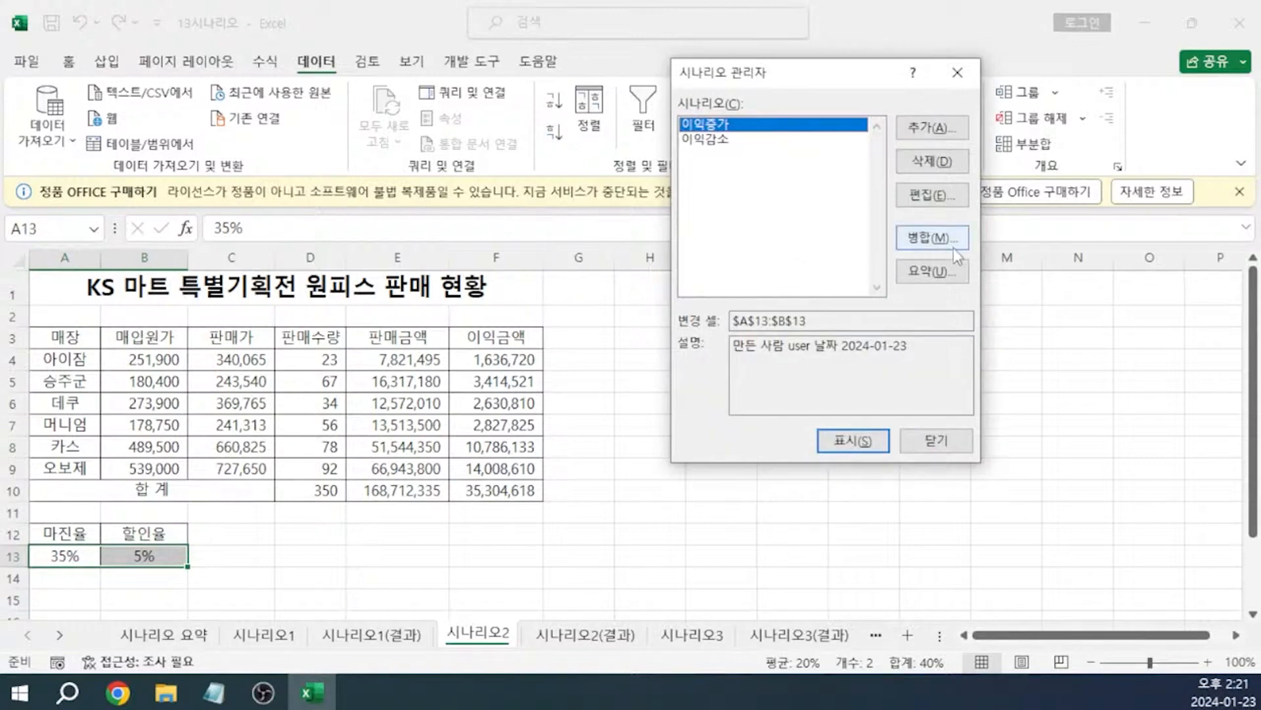
- Create a scenario summary report with E10:F10 as the result cells
click(924, 270)
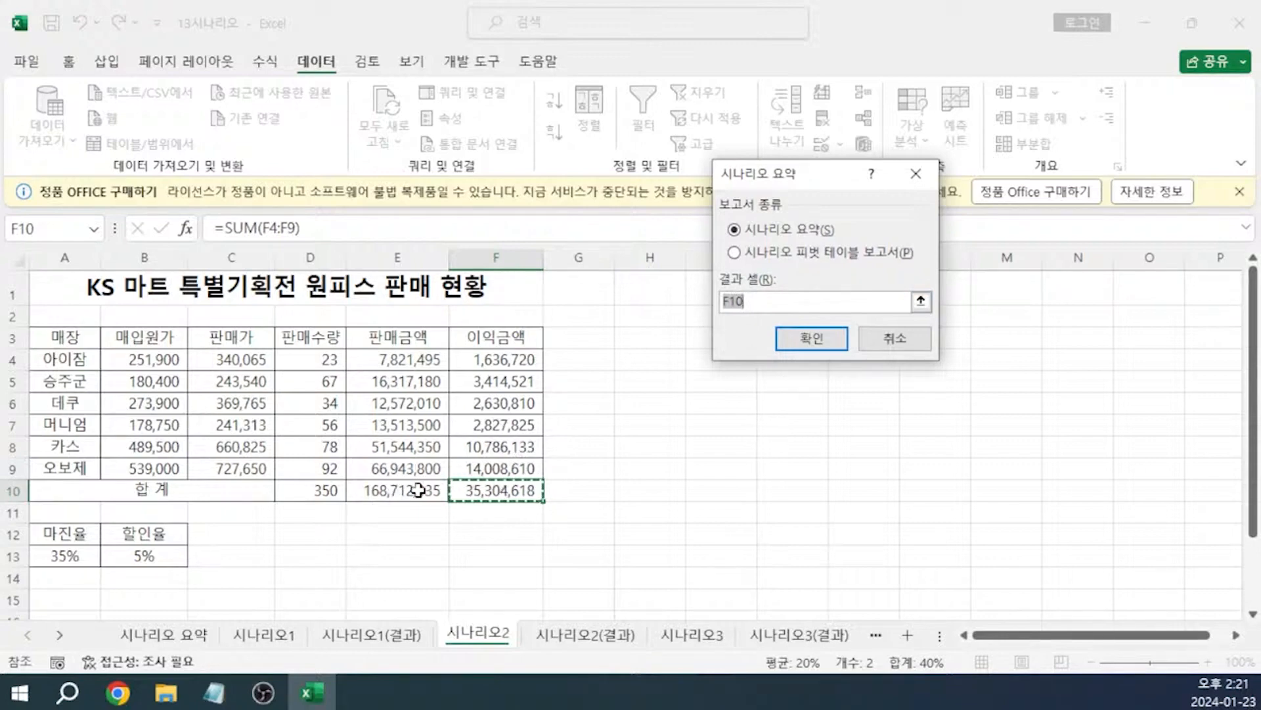
drag(424, 490, 482, 489)
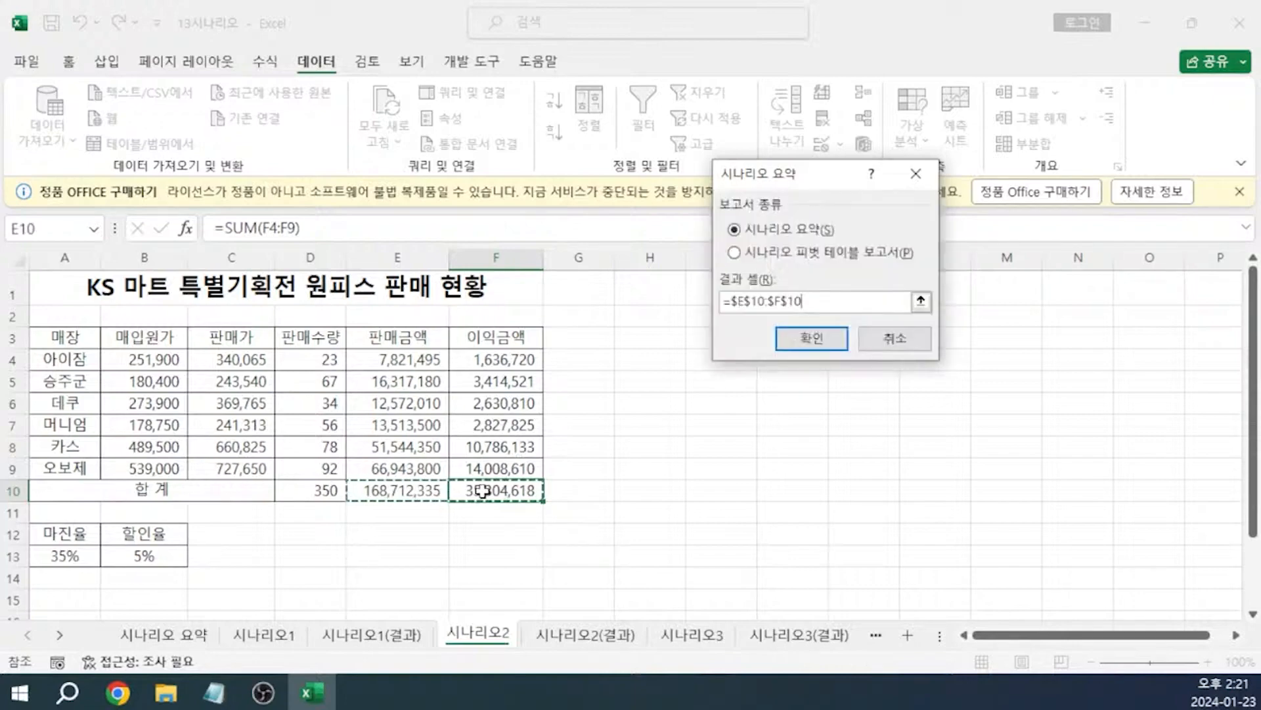
click(812, 339)
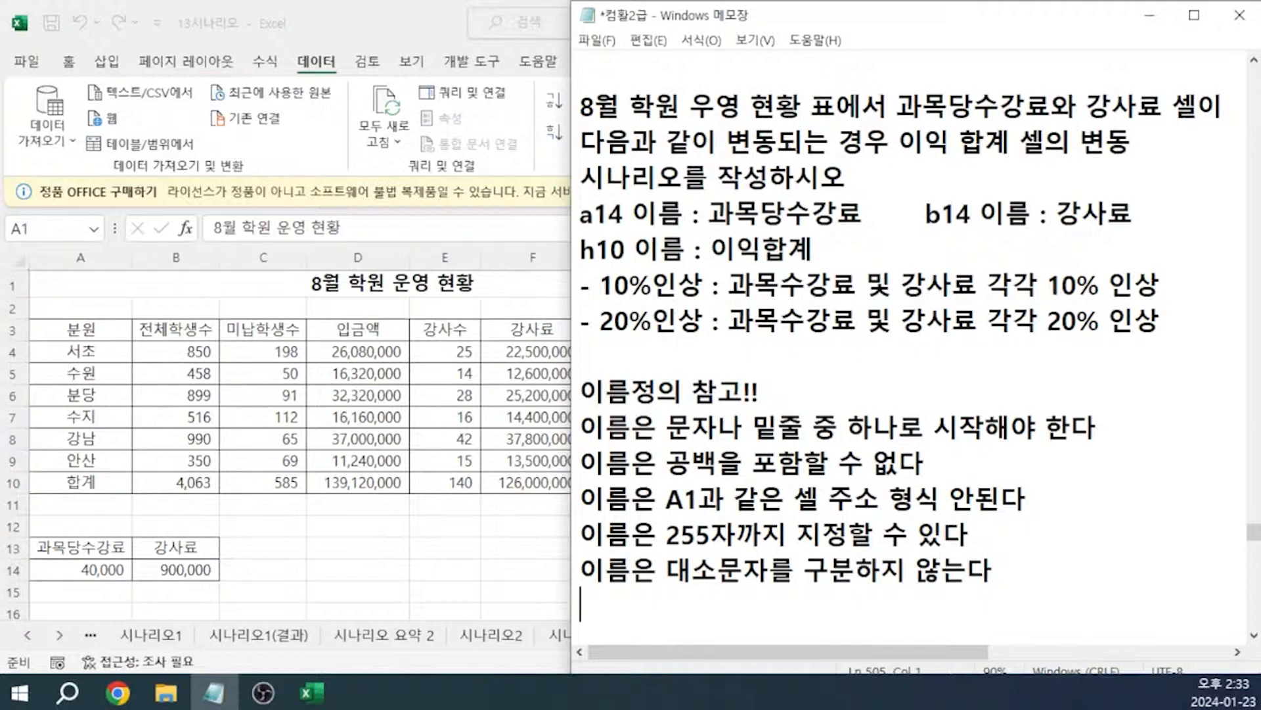
- Switch to Excel and define the name 과목당수강료 for cell A14 on the 시나리오3 sheet
click(87, 581)
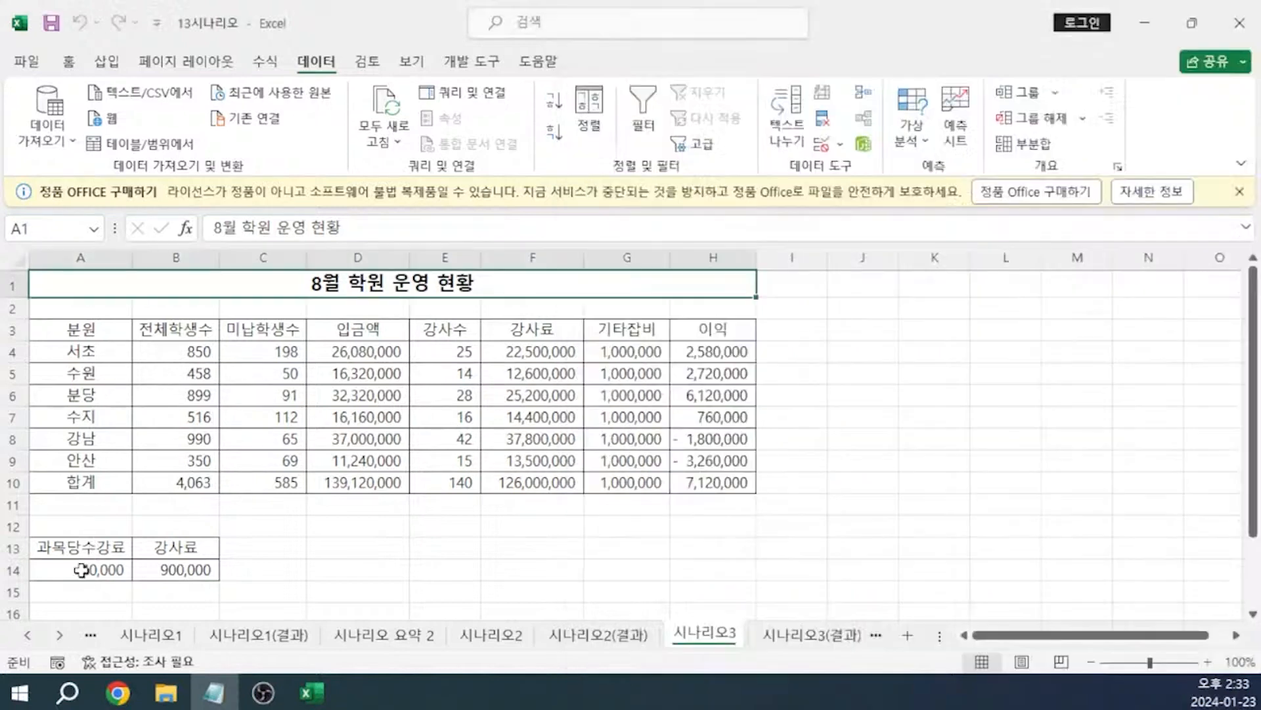
click(95, 566)
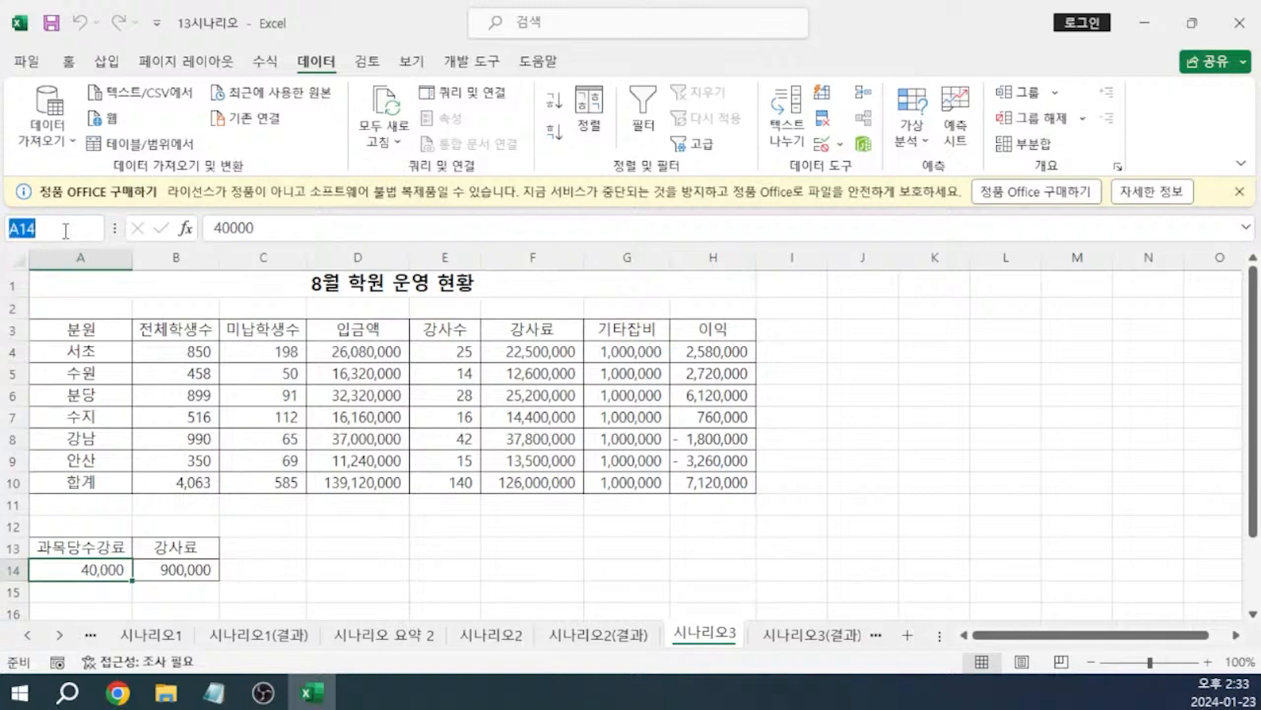
text(과목당수강료)
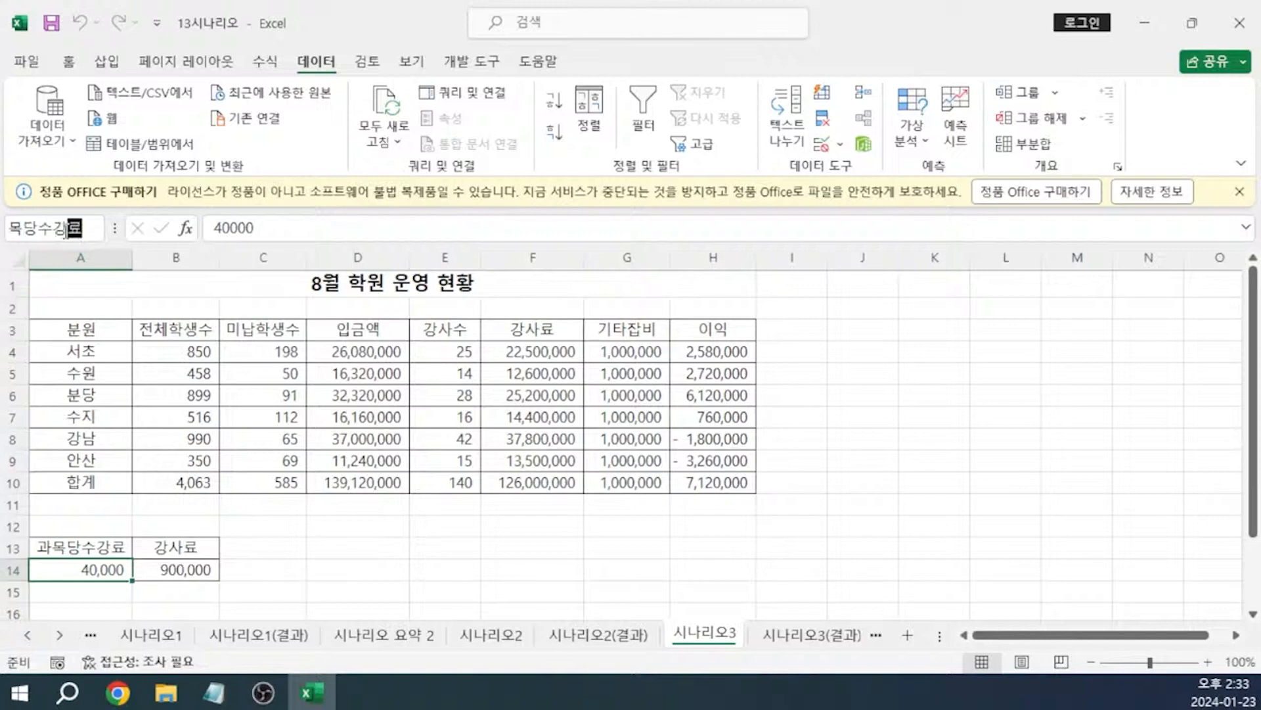
key(Return)
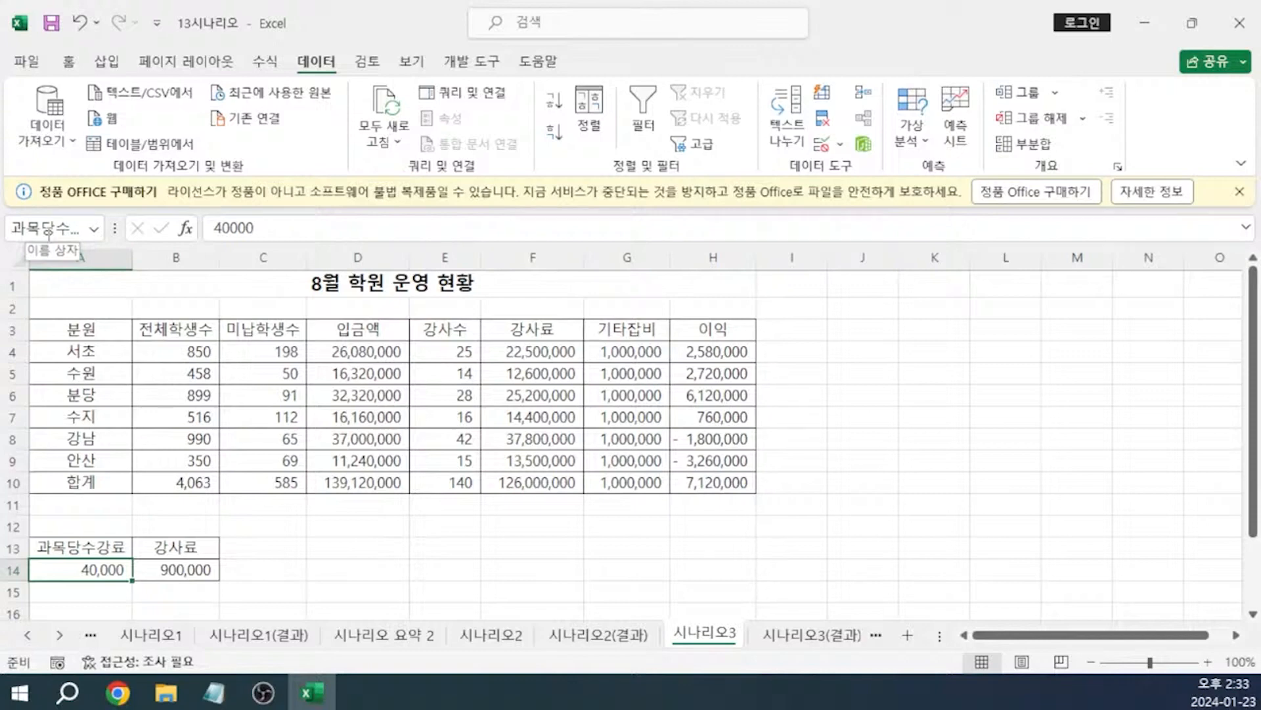
- Define the name 강사료 for the instructor fee in cell B14
click(186, 569)
click(63, 230)
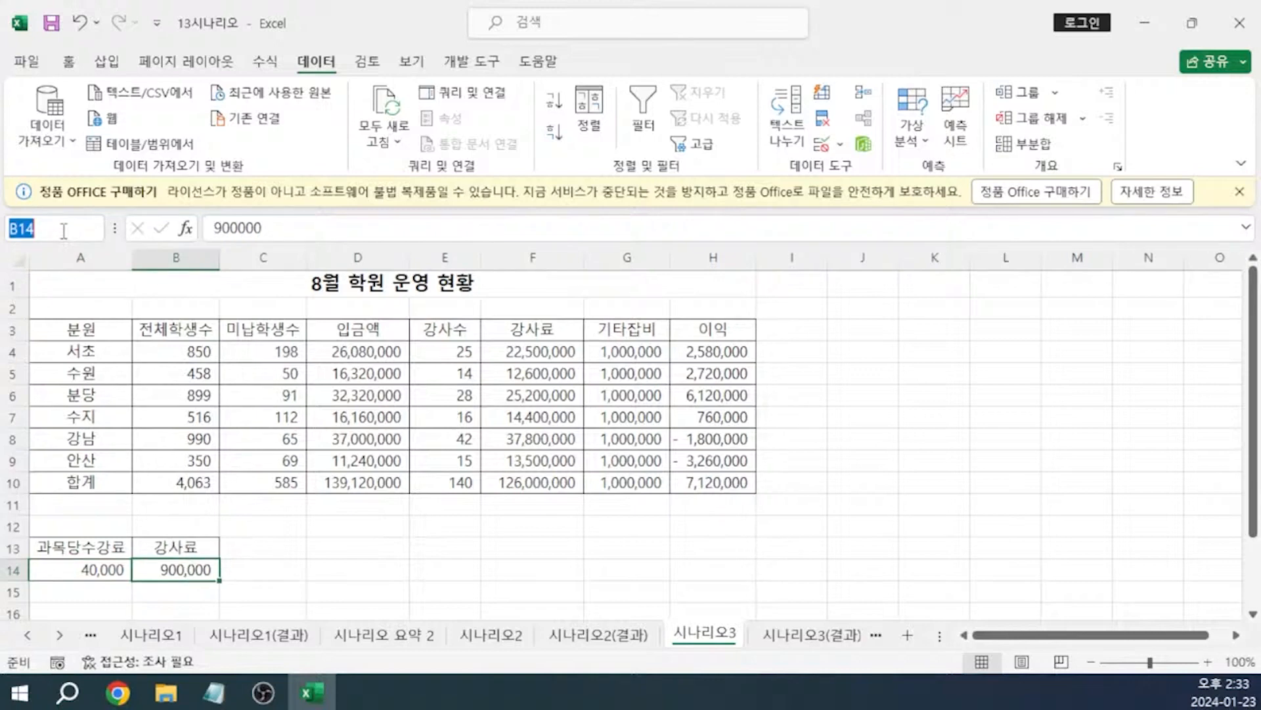
text(강사료)
key(Return)
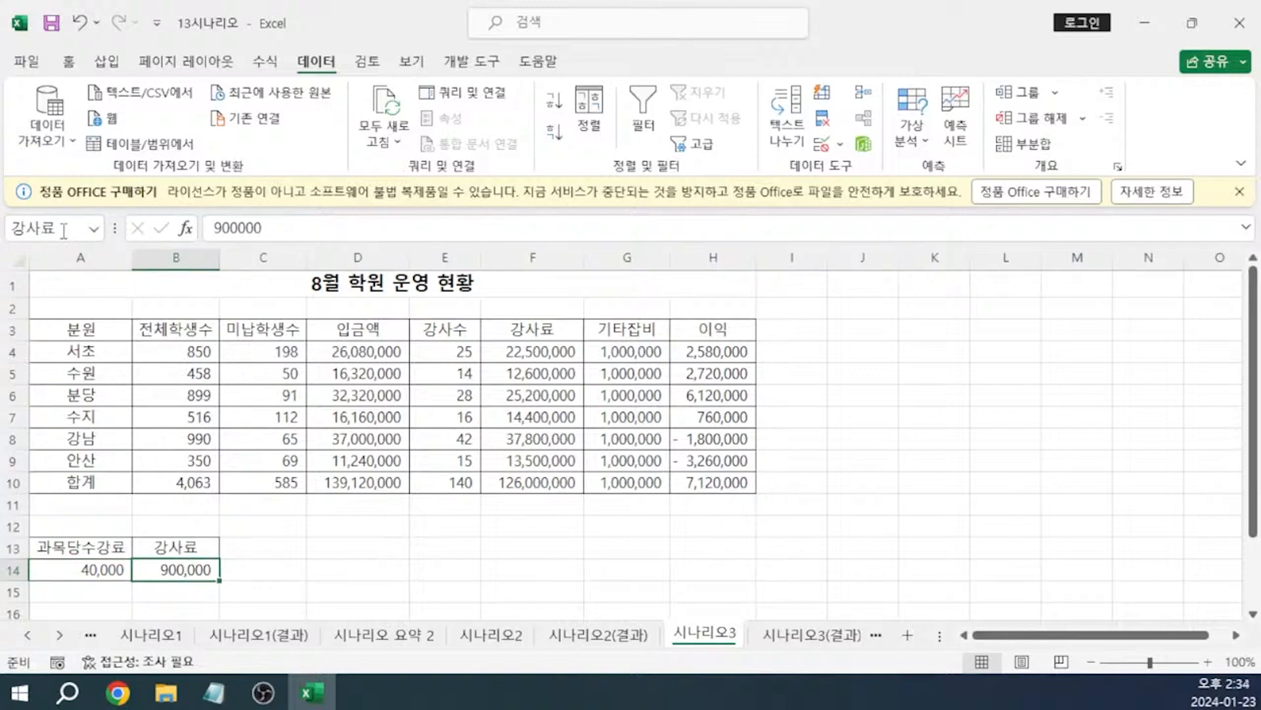
- Define the name 이익합계 for the profit total in cell H10
click(721, 486)
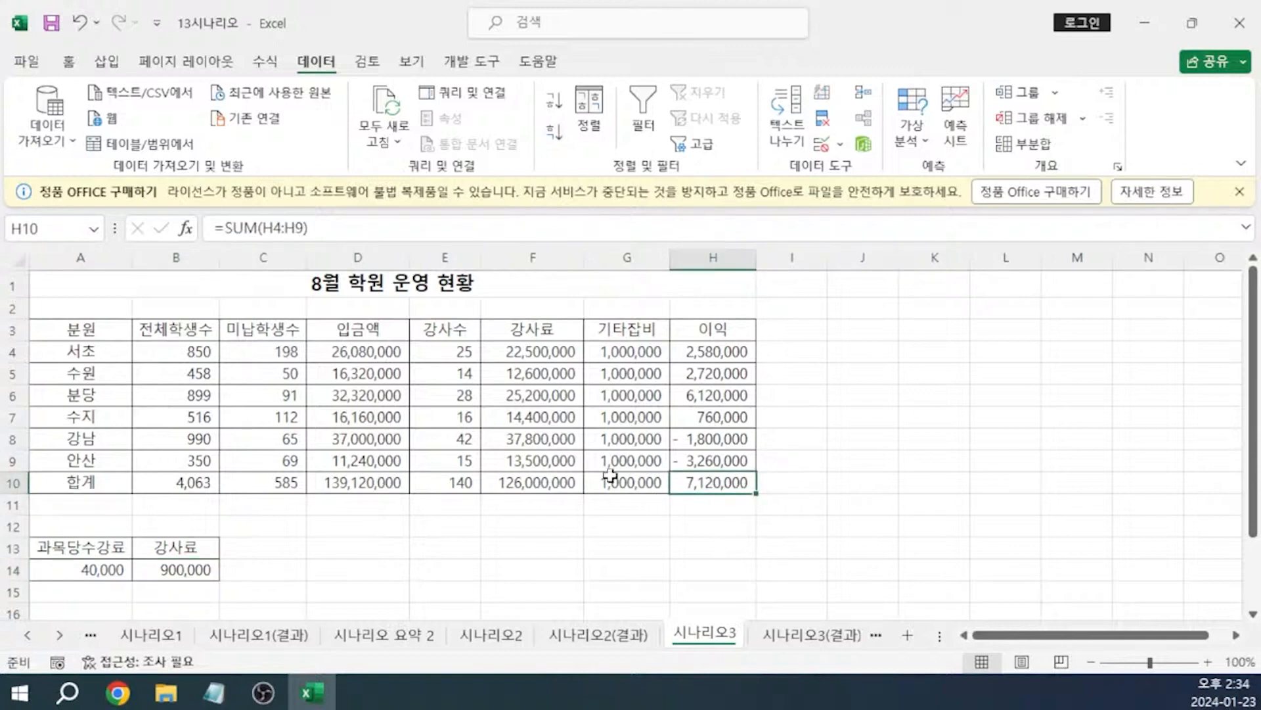
click(57, 231)
text(이익합계)
key(Return)
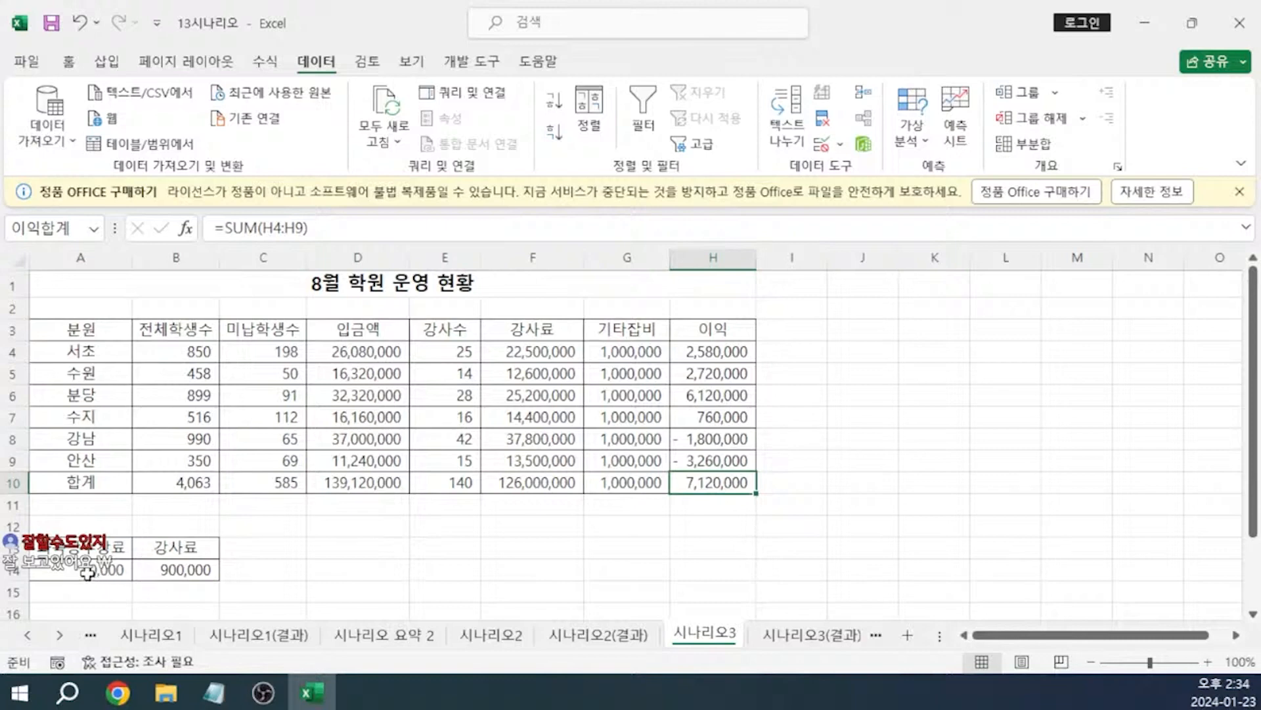
- Add a scenario named 10%인상 in the Scenario Manager with A14:B14 as the changing cells
drag(87, 573, 199, 577)
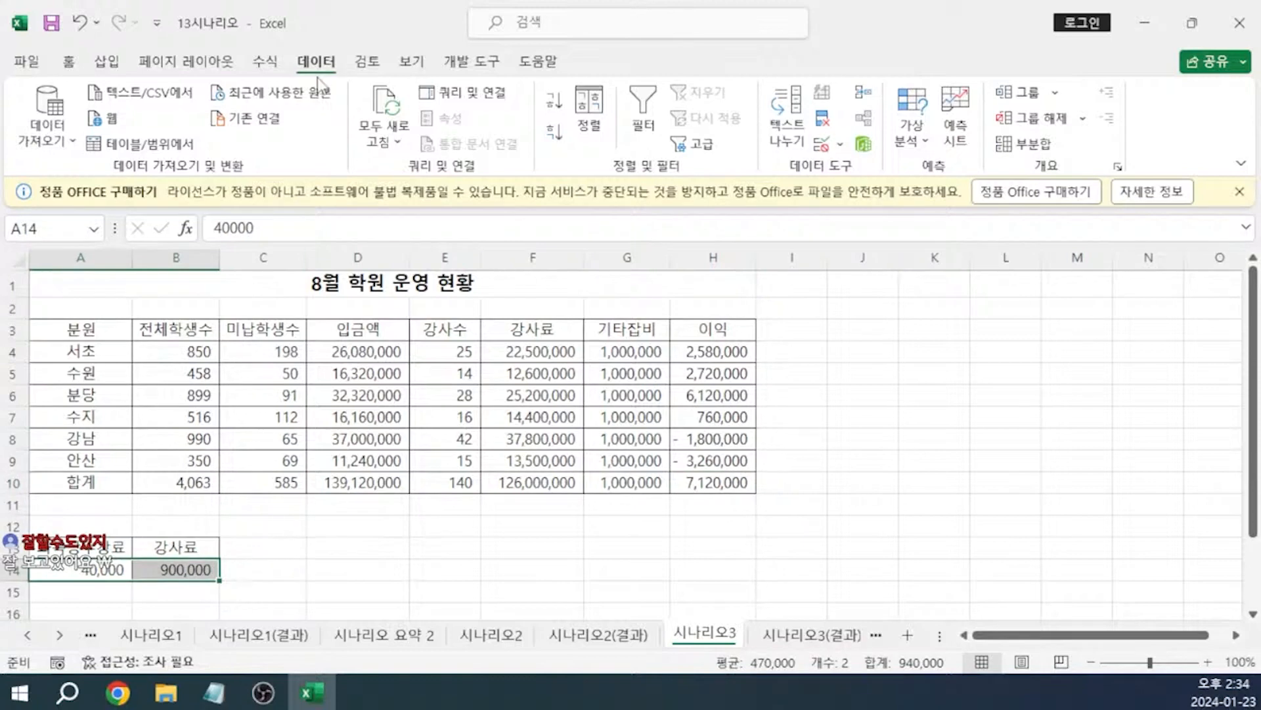
click(912, 139)
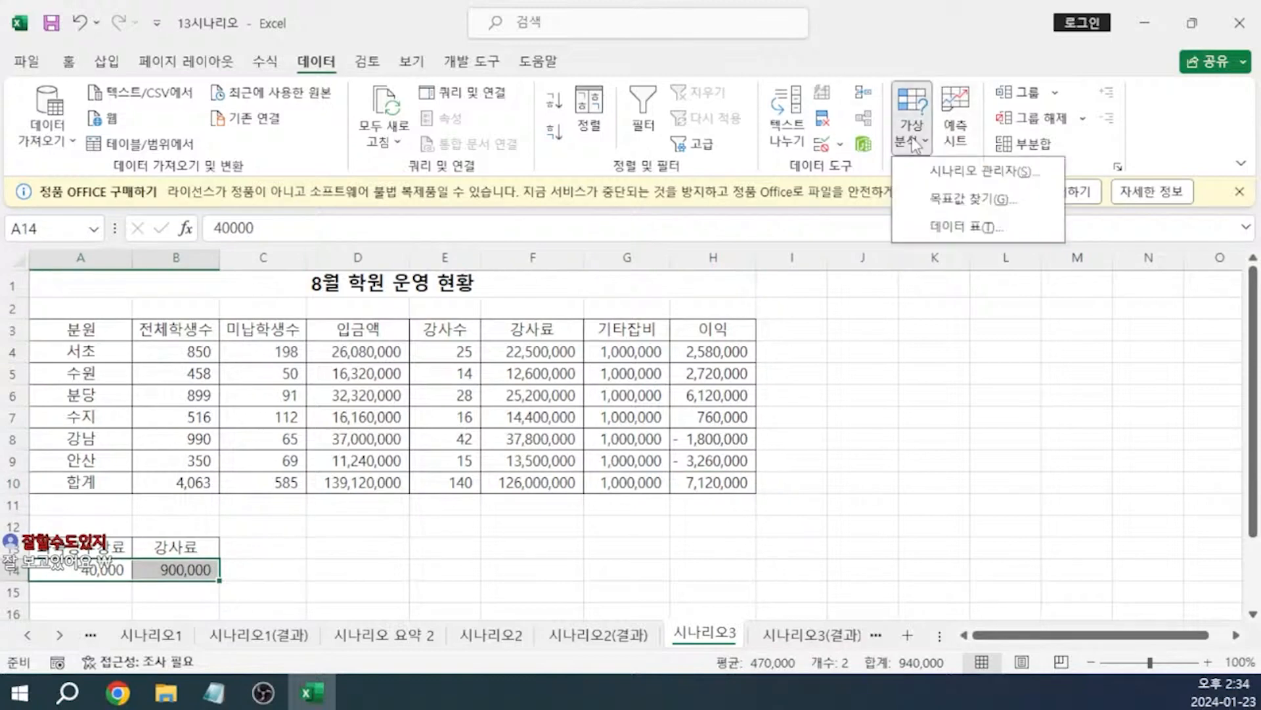
click(949, 177)
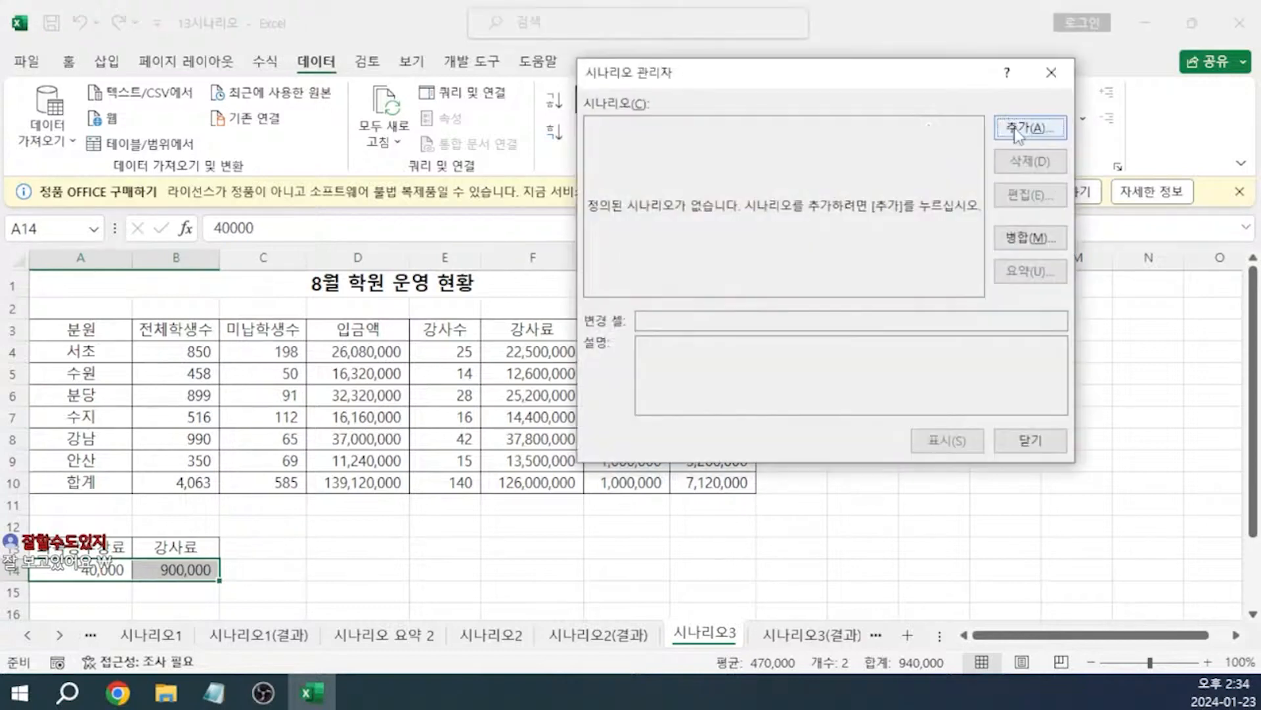
click(1019, 129)
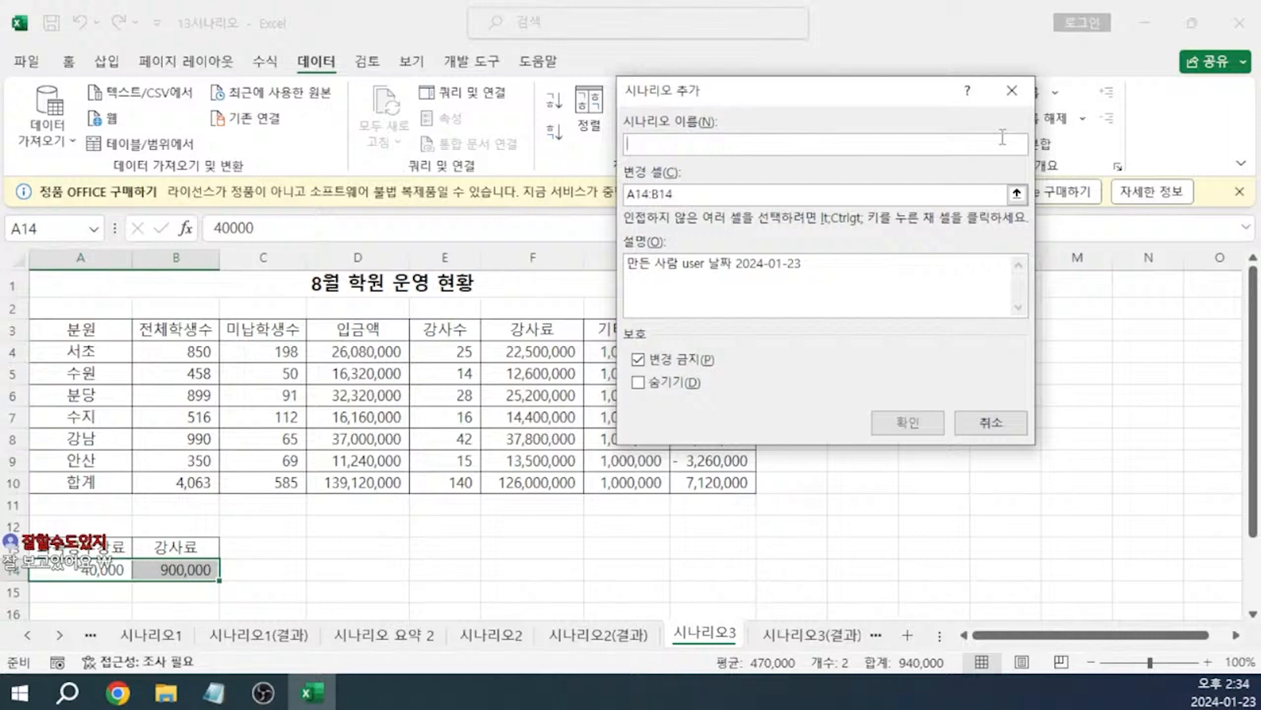
text(10%인상)
key(Return)
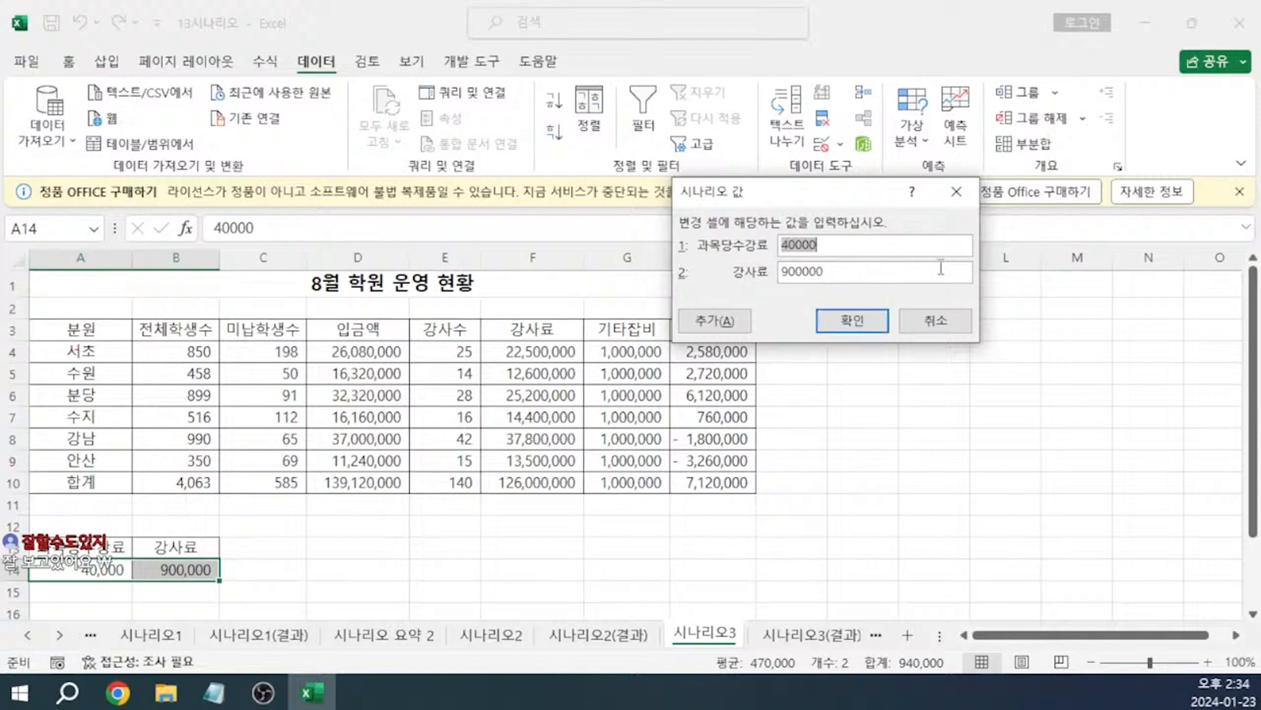
- Set the 10%인상 values to =40000+40000*10% for 과목당수강료 and =900000+900000*10% for 강사료
key(Home)
text(=)
text(+)
text(40000)
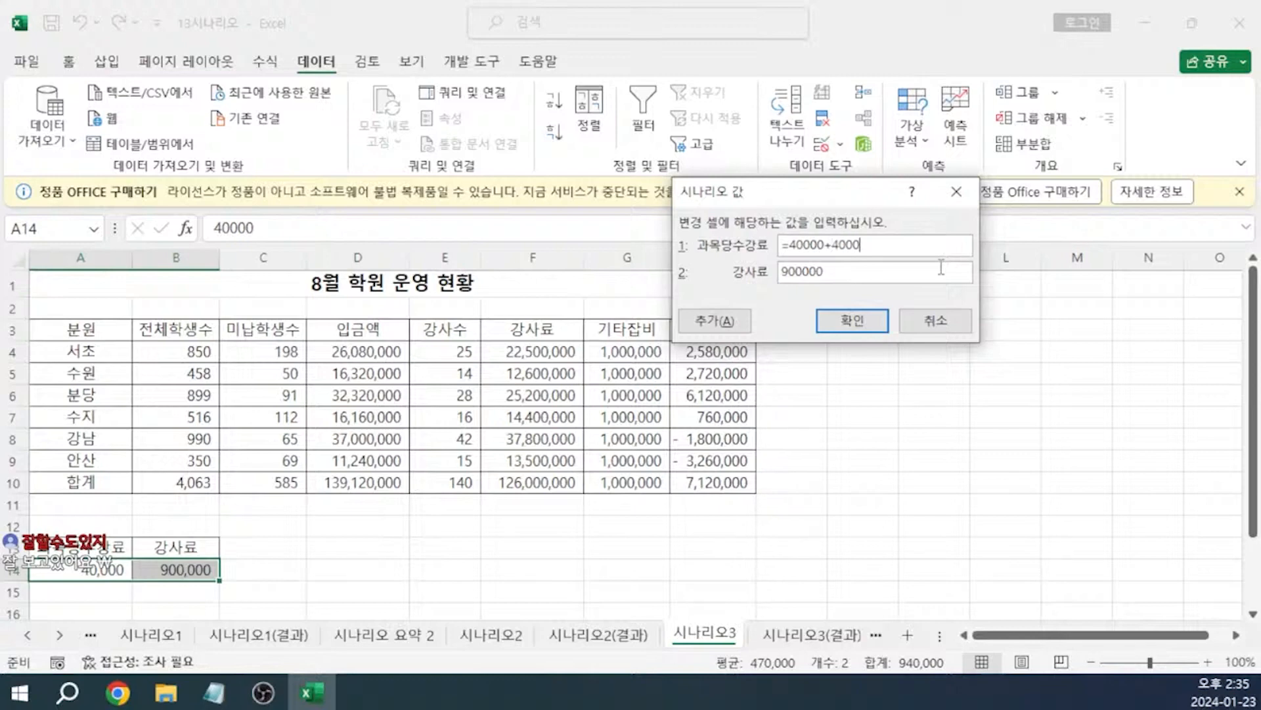
text(*10%)
click(782, 275)
text(=900000+900000*10%)
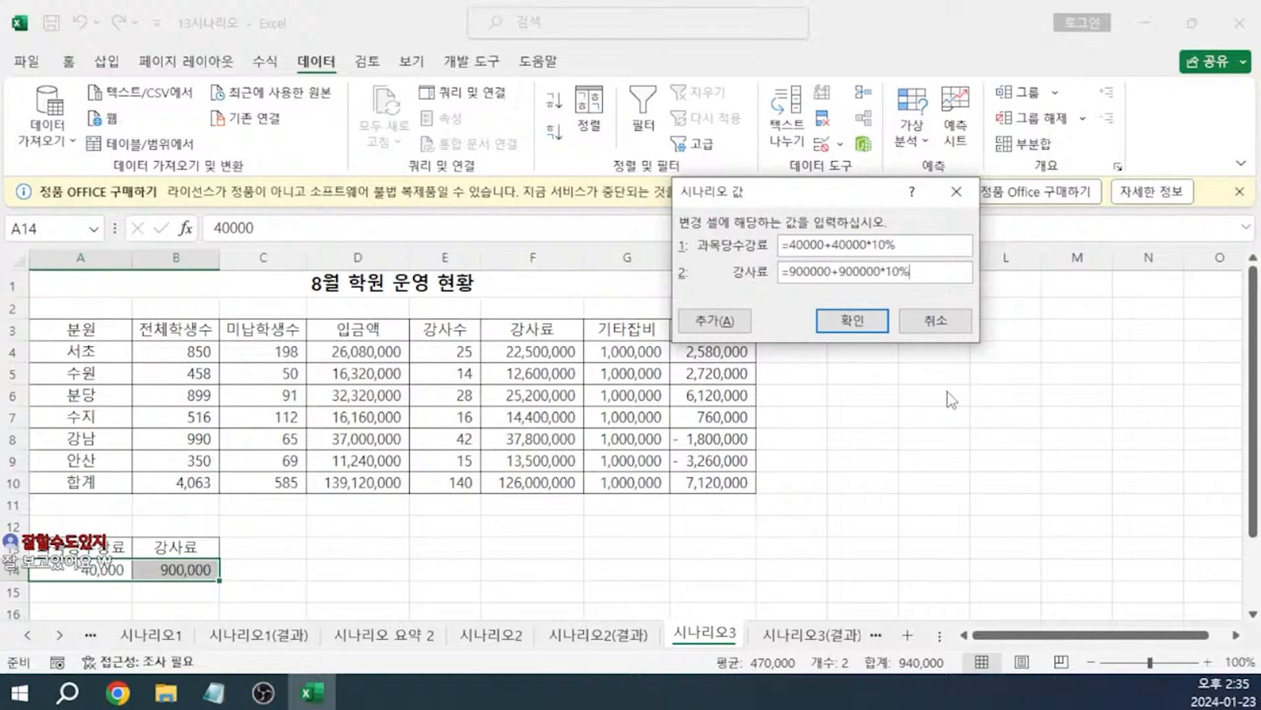
key(Return)
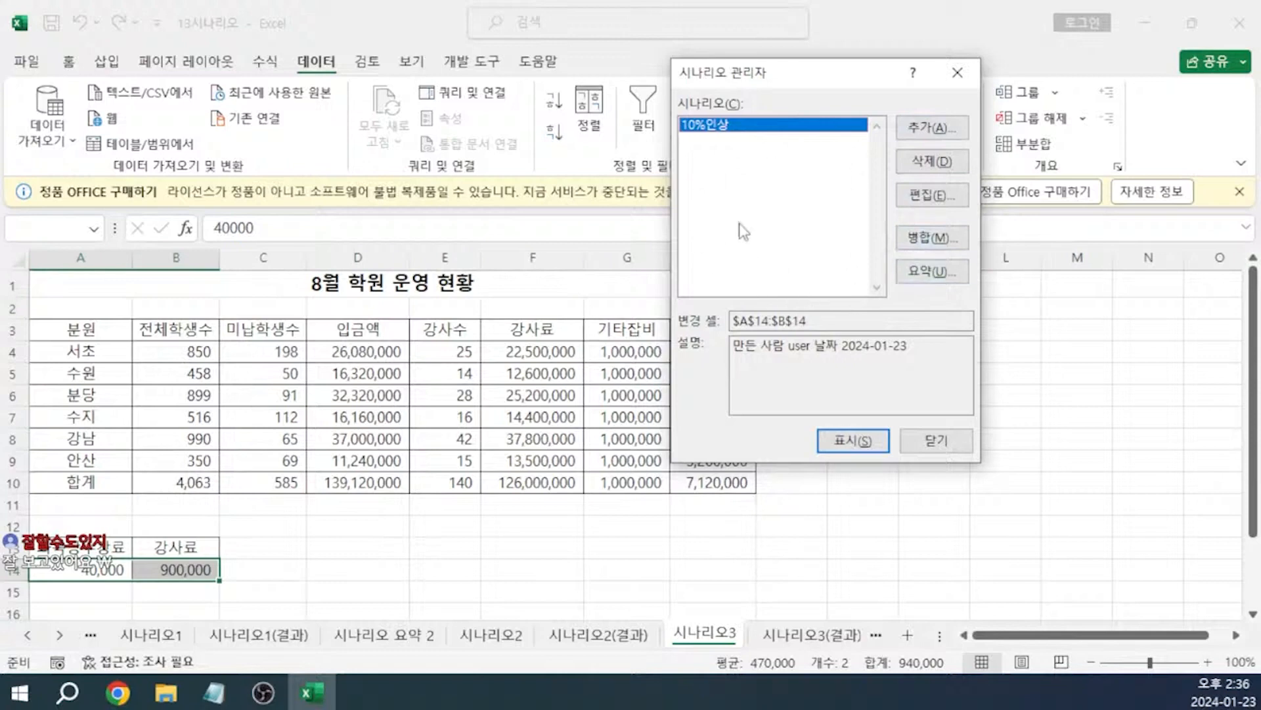
- Add another scenario named 20%인상 for the changing cells A14:B14
click(929, 129)
text(2)
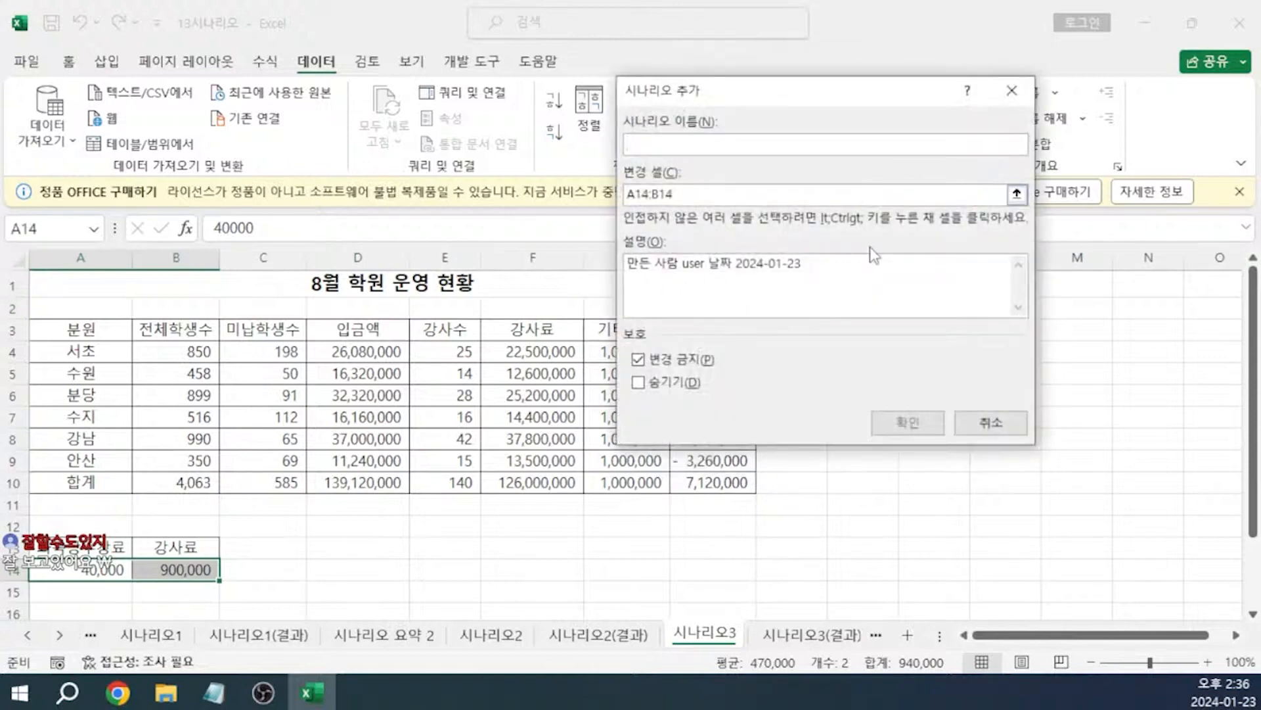
text(0%인상)
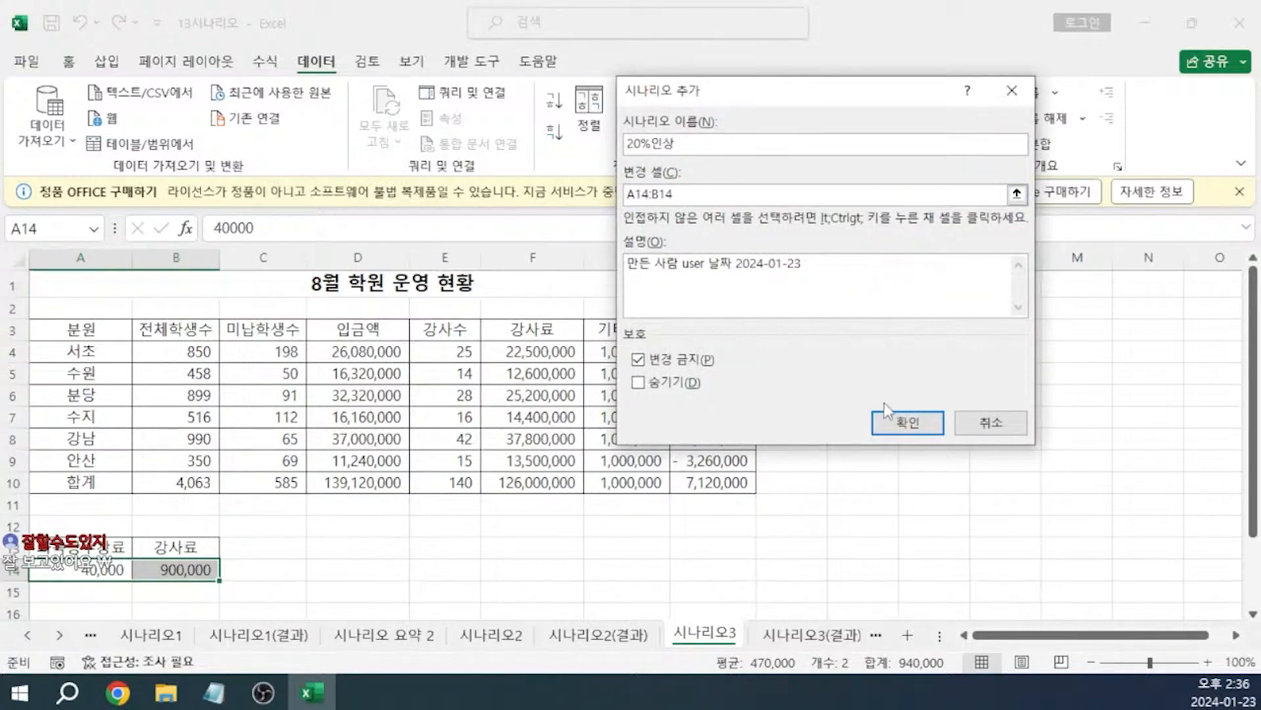
click(895, 423)
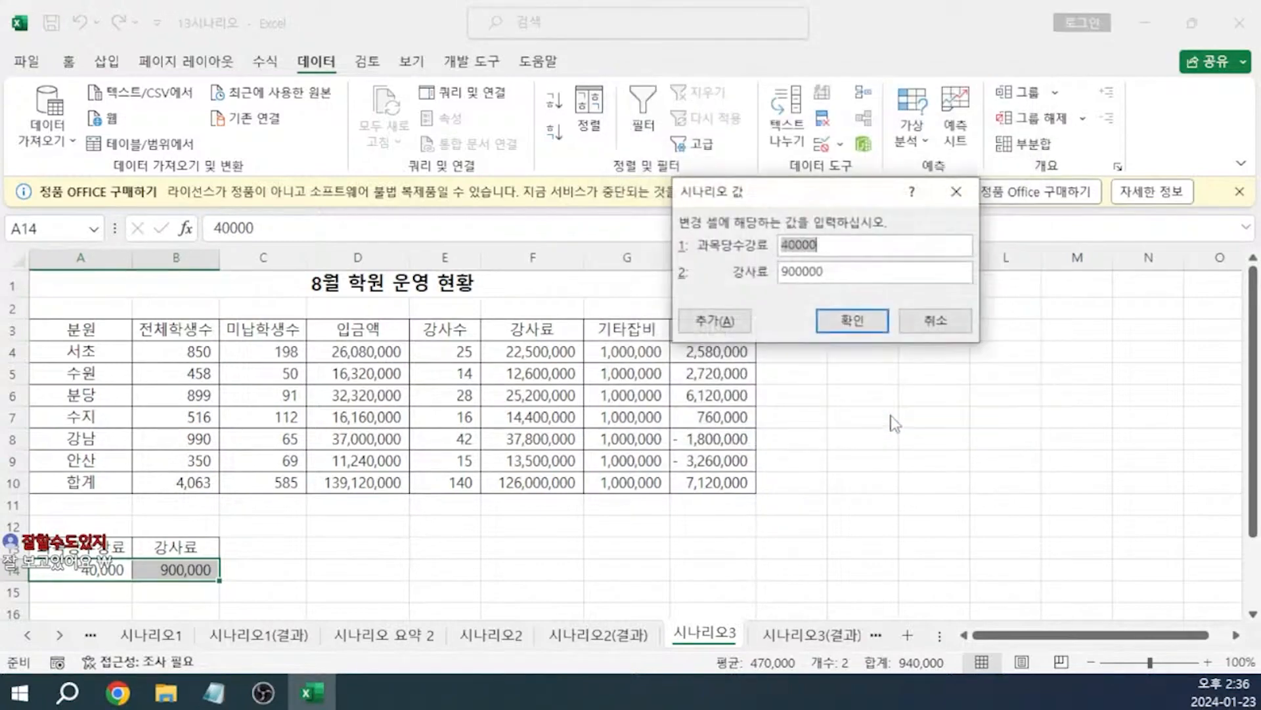
- Set the 20%인상 values to =40000+40000*20% for 과목당수강료 and =900000+900000*20% for 강사료
click(784, 249)
text(=)
key(End)
text(+40000*20%)
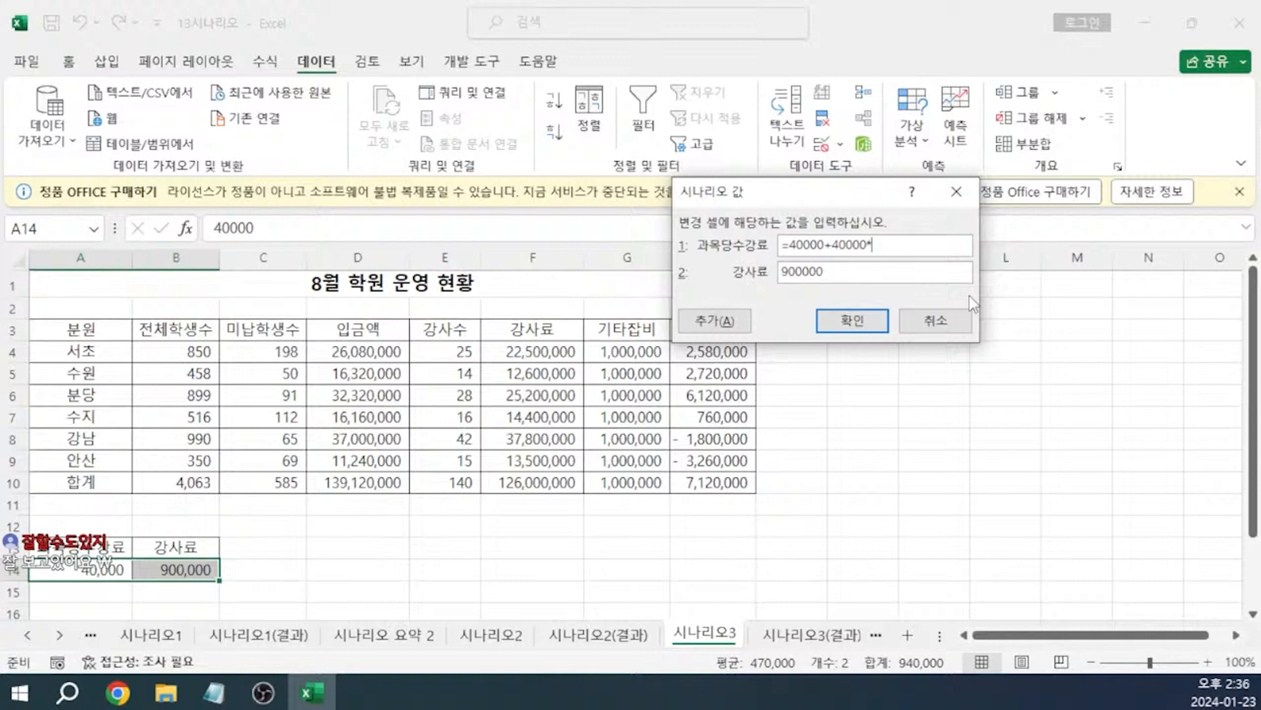
text(900000*20%)
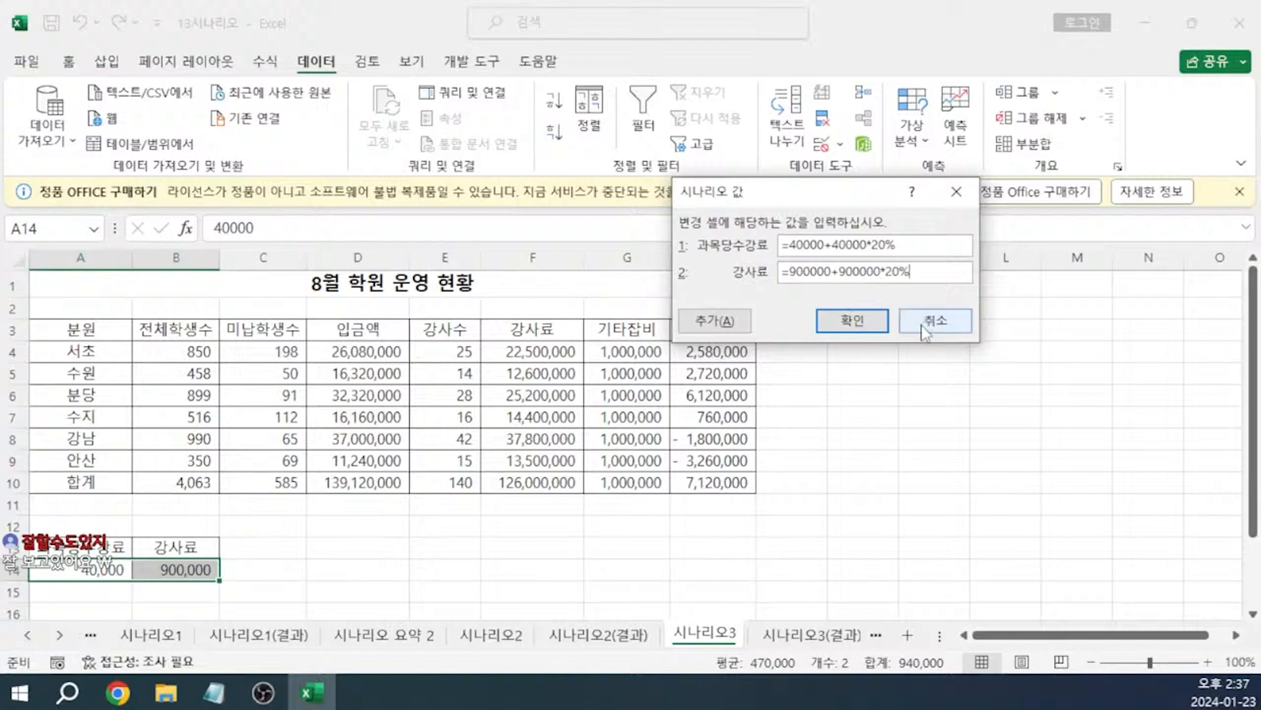
click(852, 322)
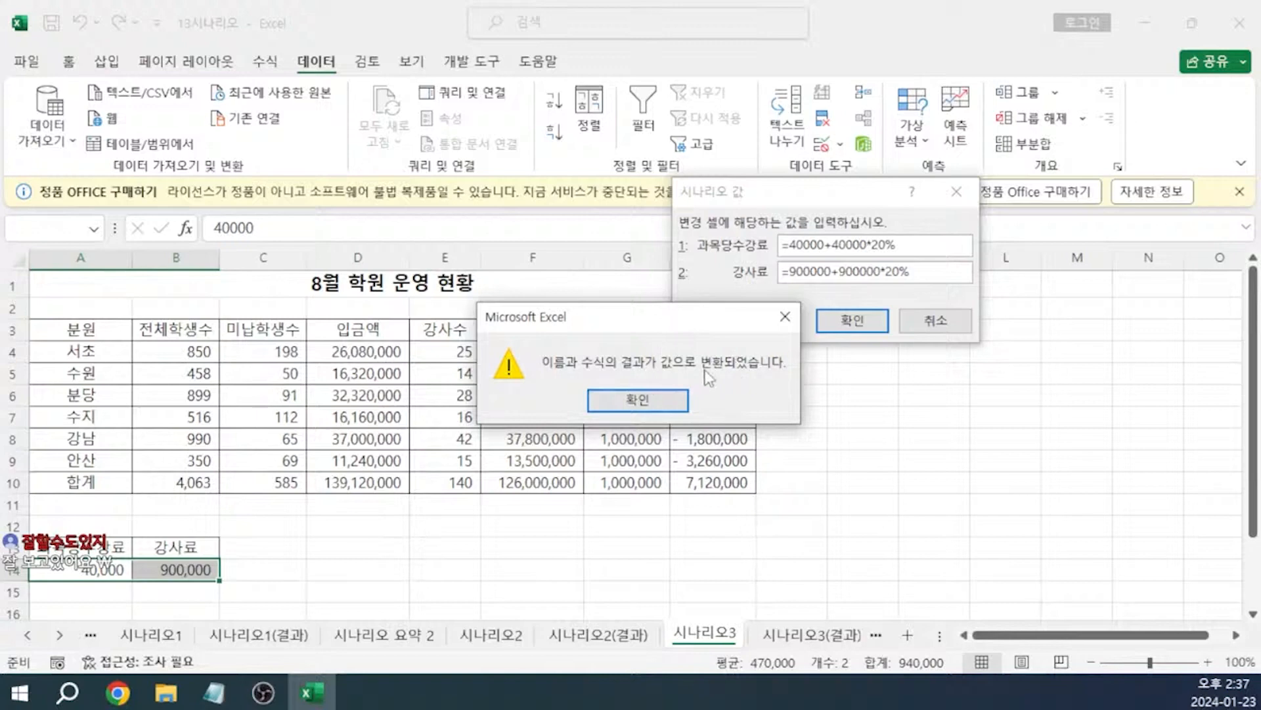
click(676, 399)
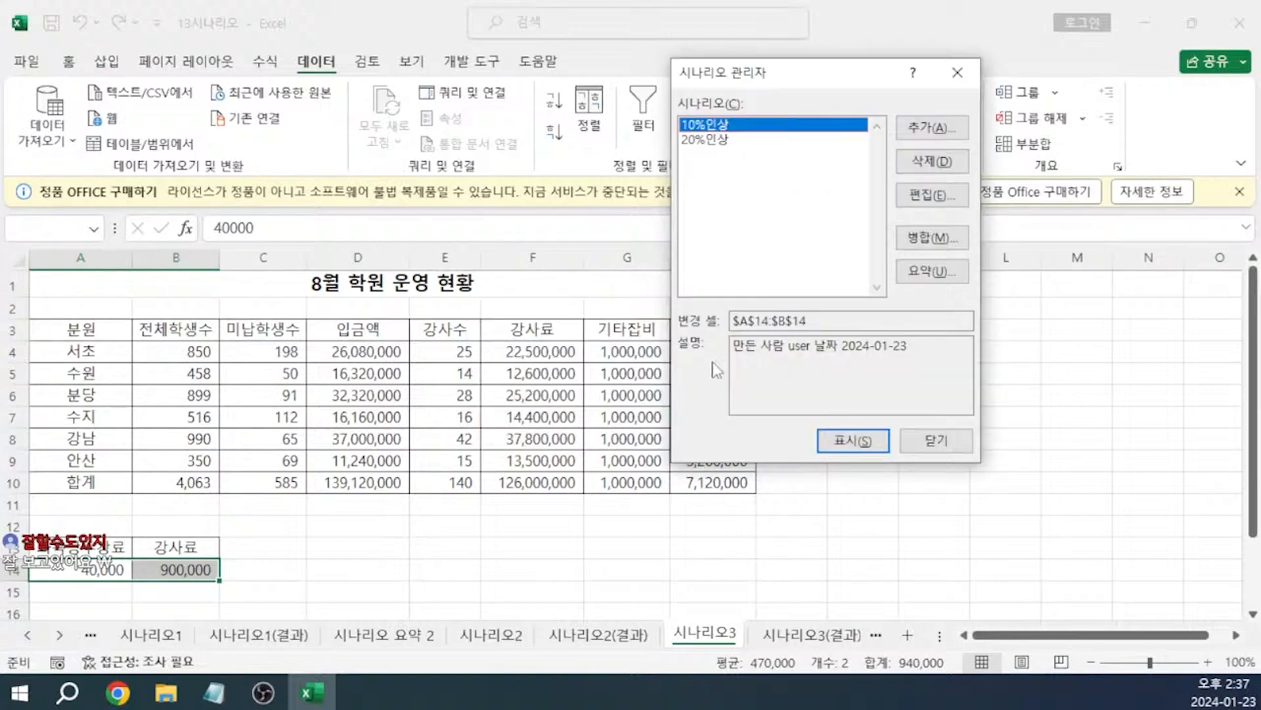
- Create a scenario summary with result cell H10 and place its sheet between 시나리오3 and 시나리오3(결과)
click(944, 276)
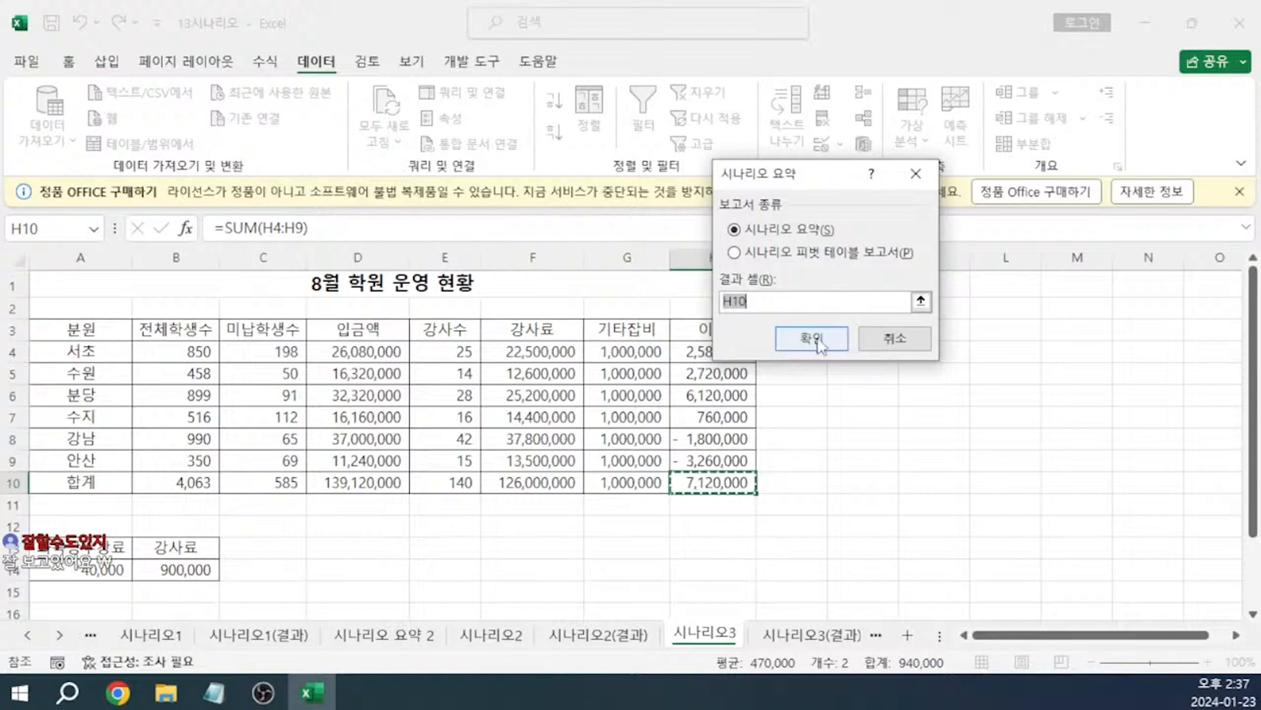
click(815, 339)
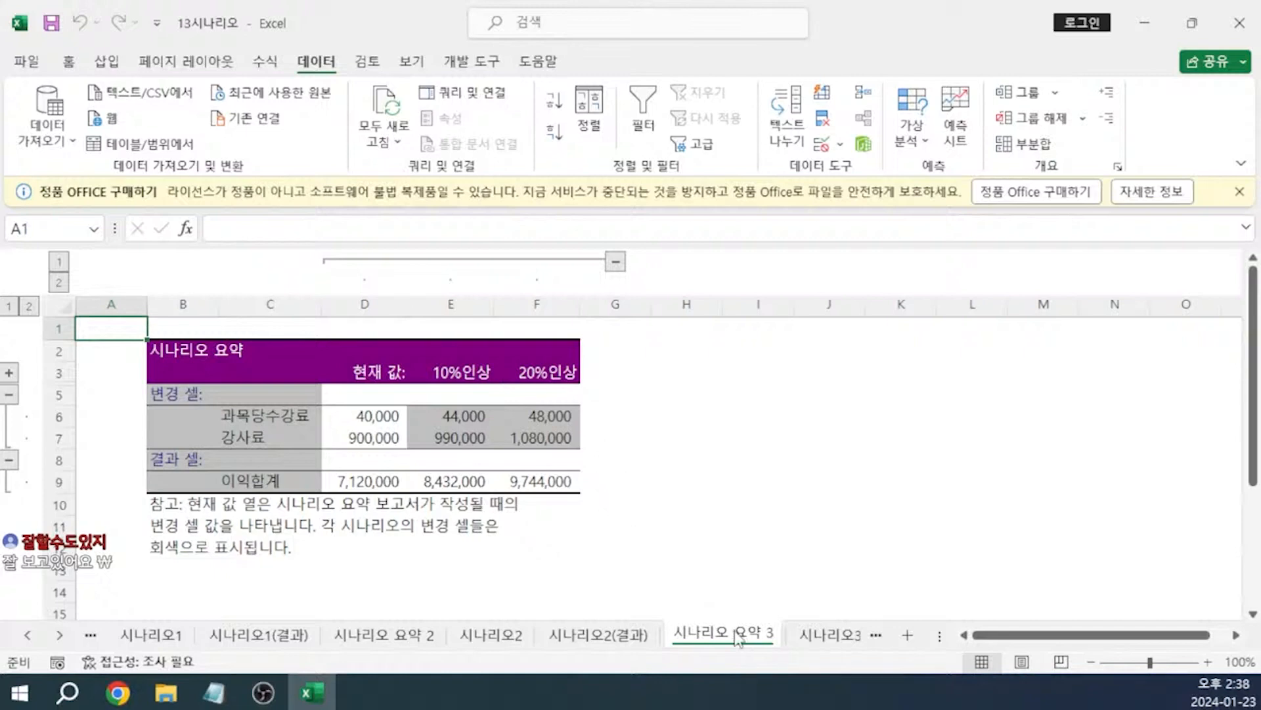
mouse_move(737, 639)
mouse_down()
mouse_move(858, 636)
mouse_move(701, 614)
mouse_up()
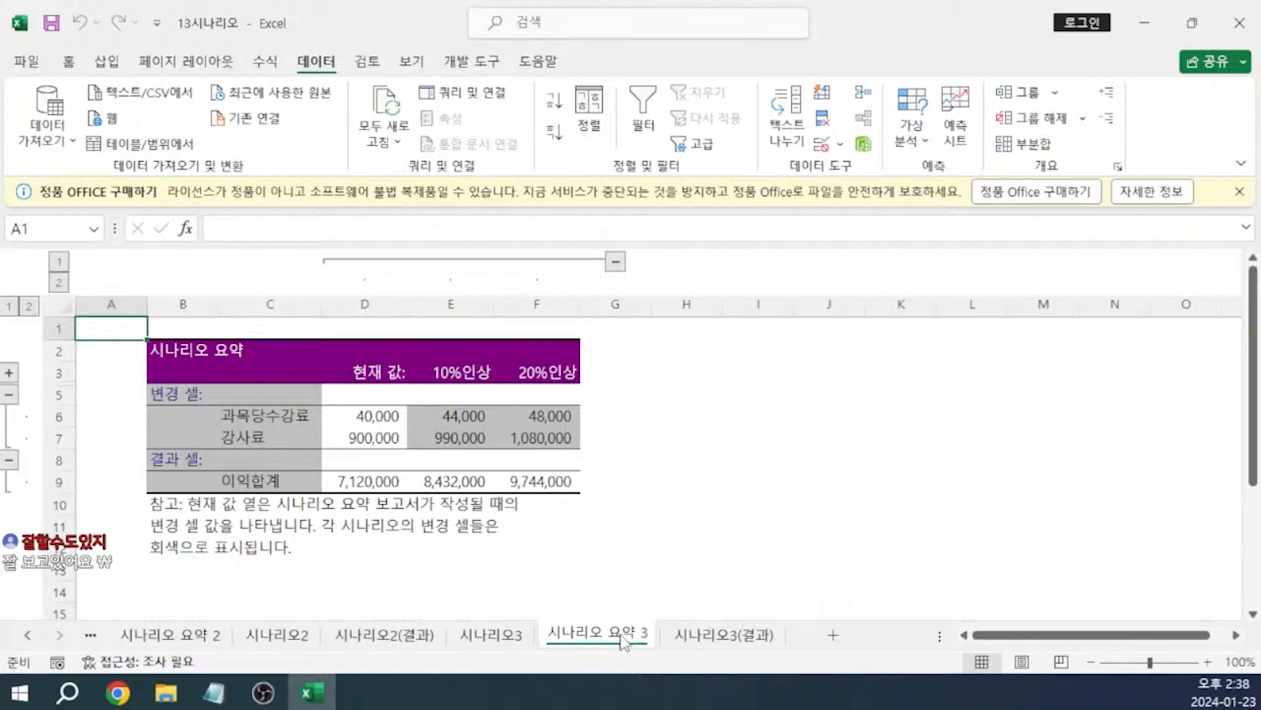
- Switch to Notepad to check the scenario task and name definition rules, and return to Excel
mouse_move(213, 692)
click(217, 627)
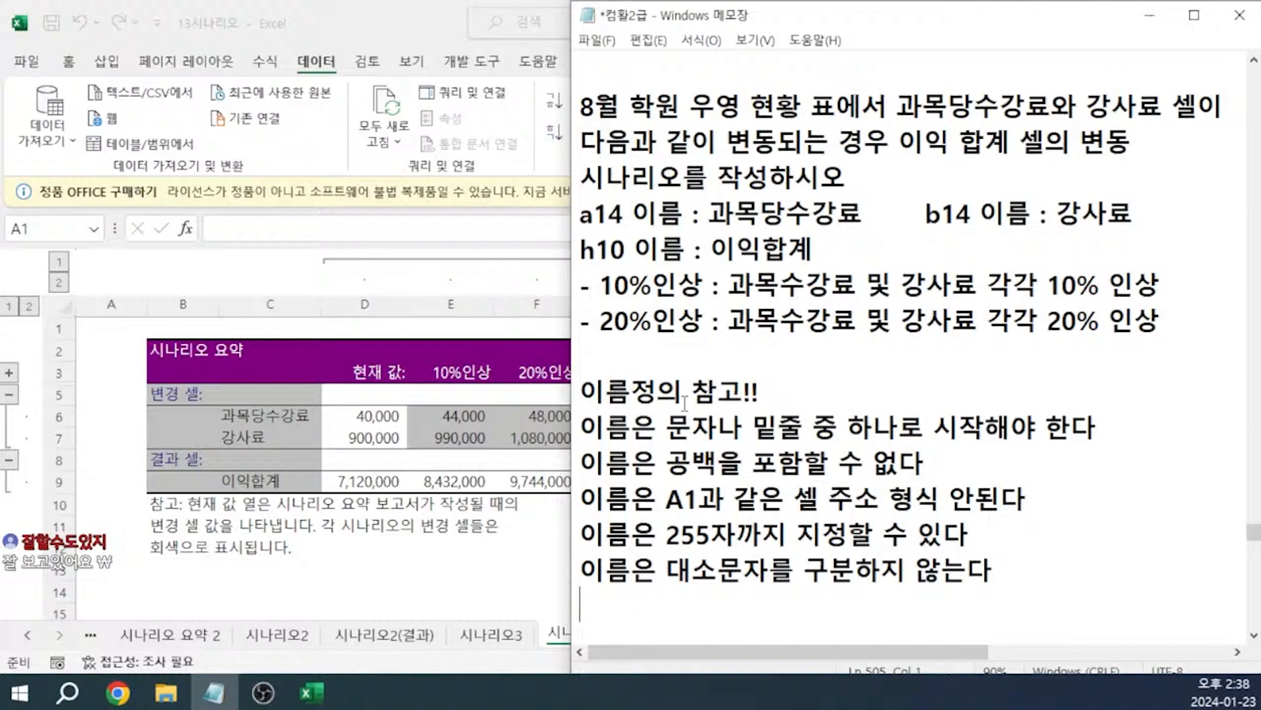
click(309, 26)
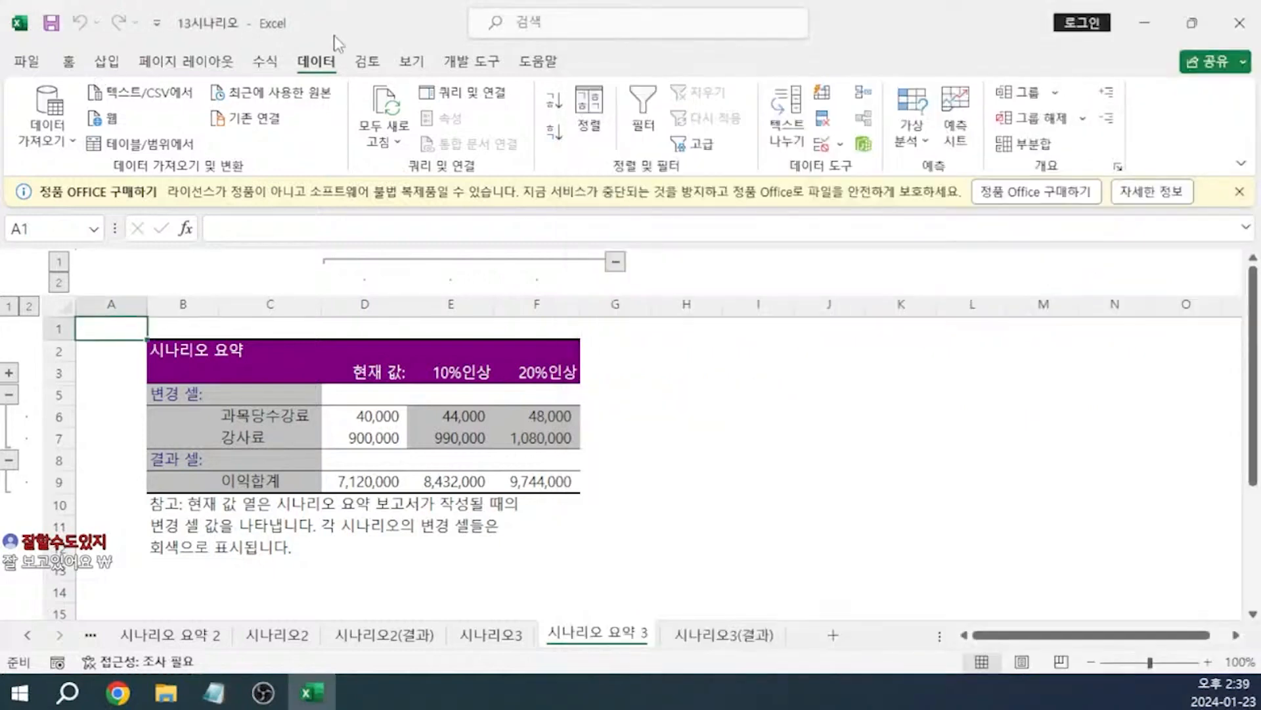
- Review the workbook's defined names in the Name Manager from the 시나리오3 sheet
click(524, 634)
click(197, 566)
click(266, 62)
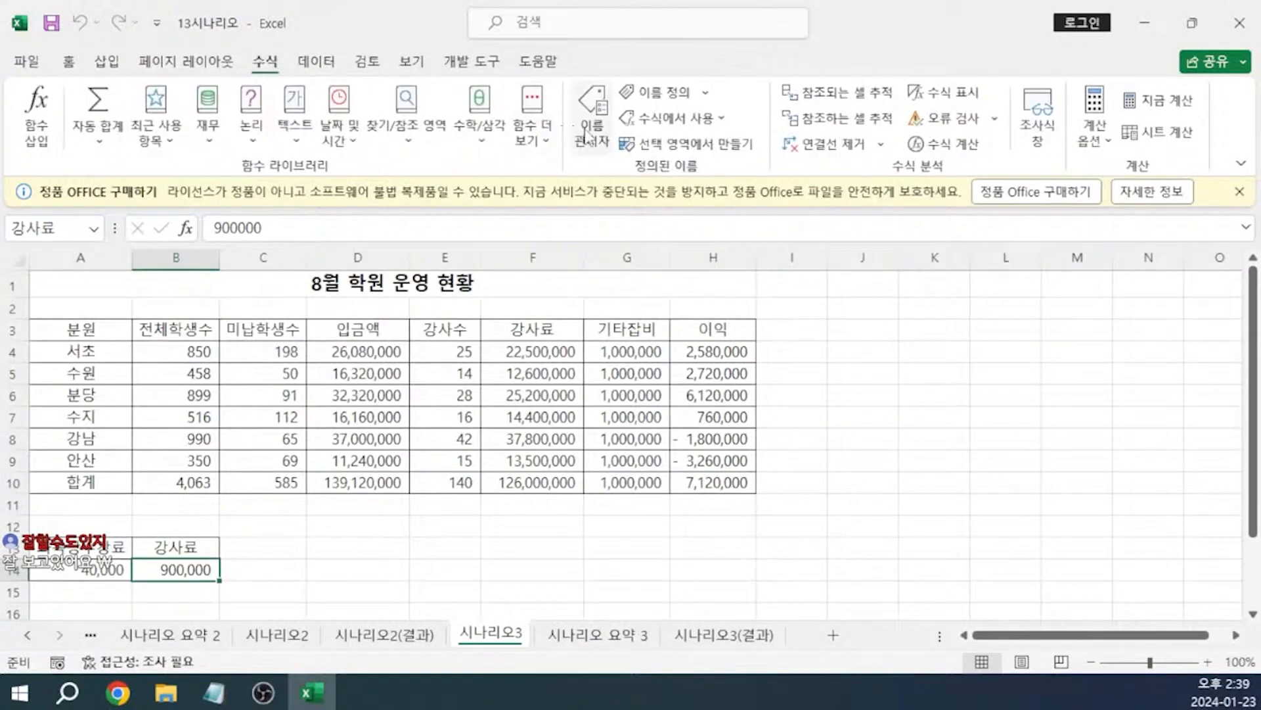
click(589, 125)
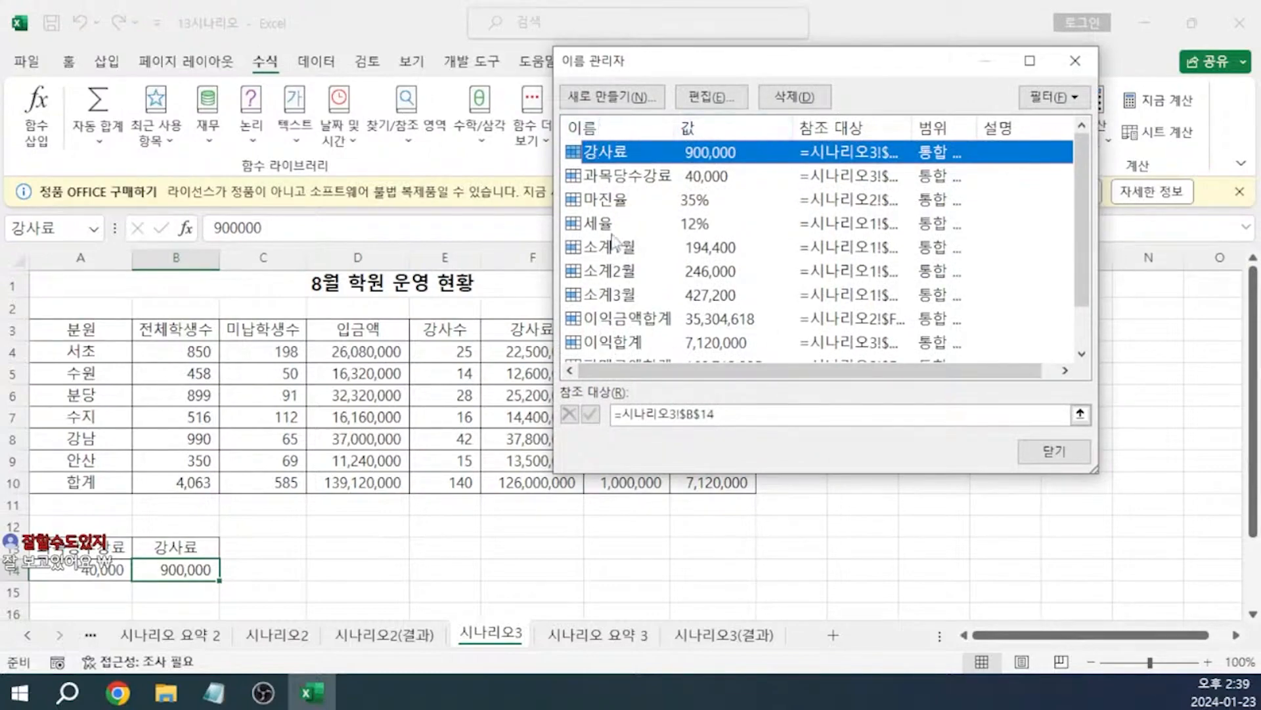
key(Escape)
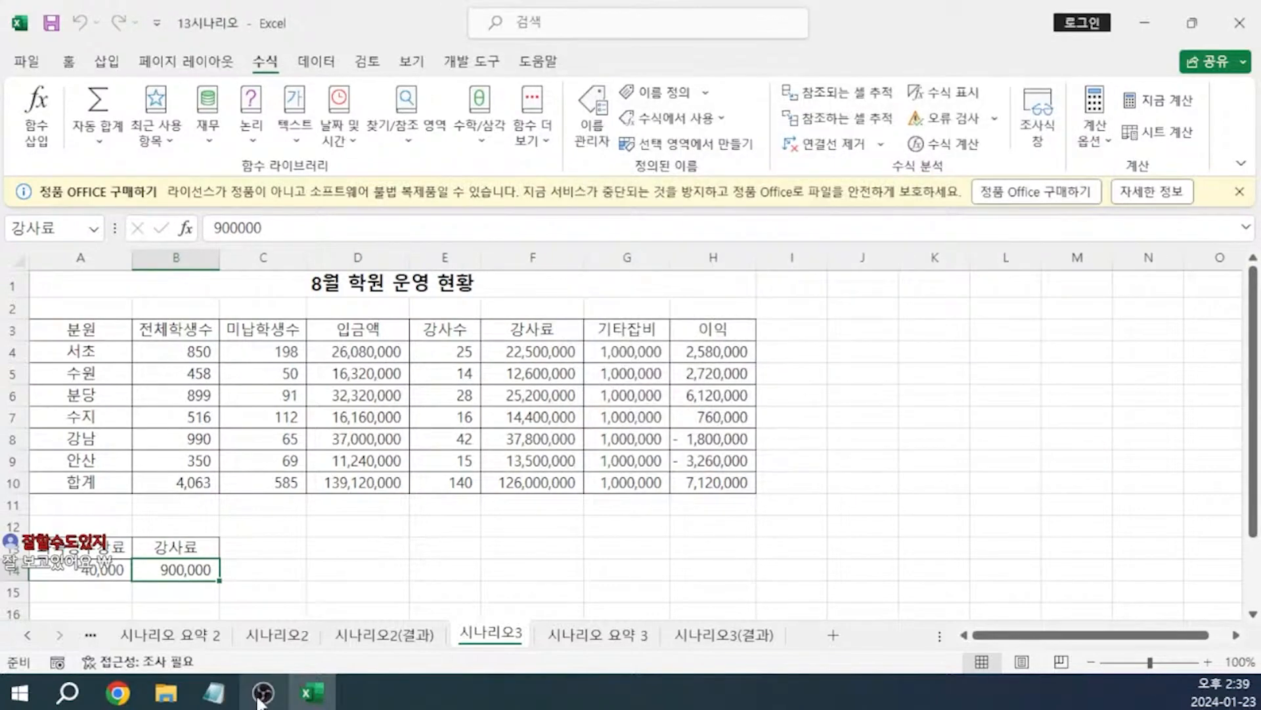
- Switch to Notepad and place the text cursor at the end of the name definition notes
click(224, 700)
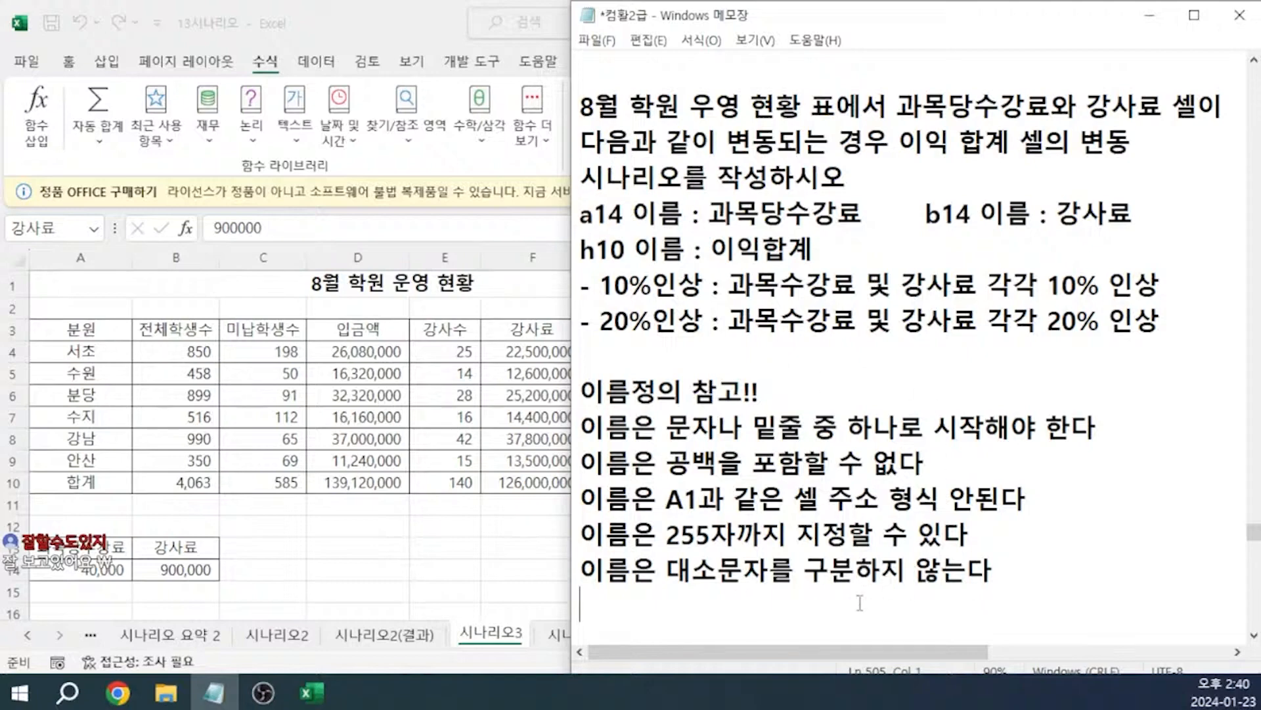
click(1010, 560)
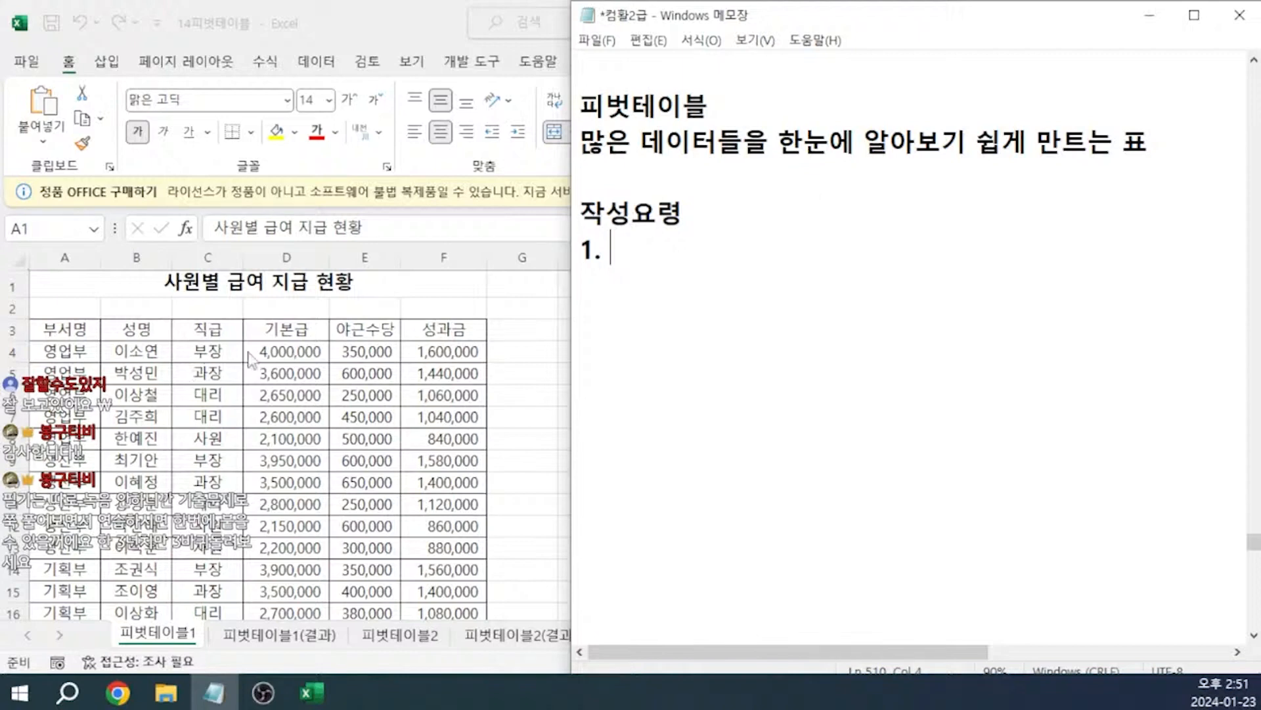
- Switch to Excel and select the whole employee salary table from A3 on the 피벗테이블1 sheet
click(82, 338)
click(78, 329)
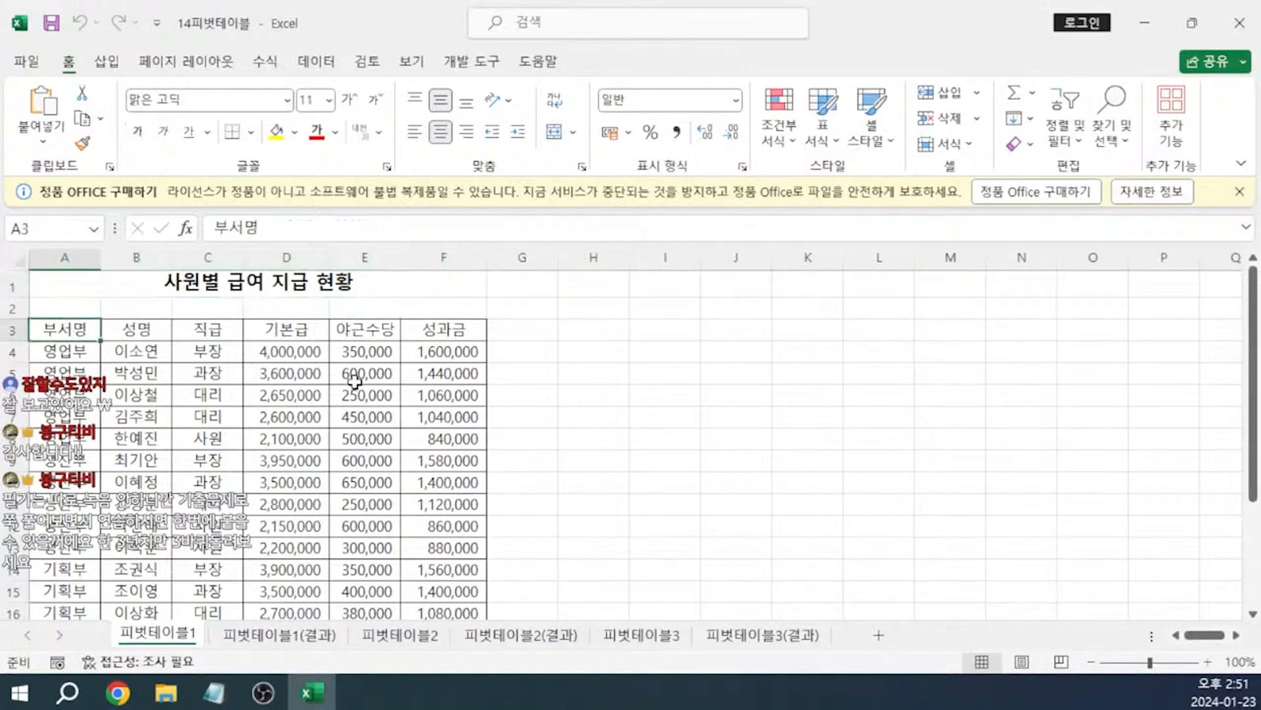
key(ctrl+shift+Right)
key(ctrl+shift+Down)
scroll(348, 382, up, 3)
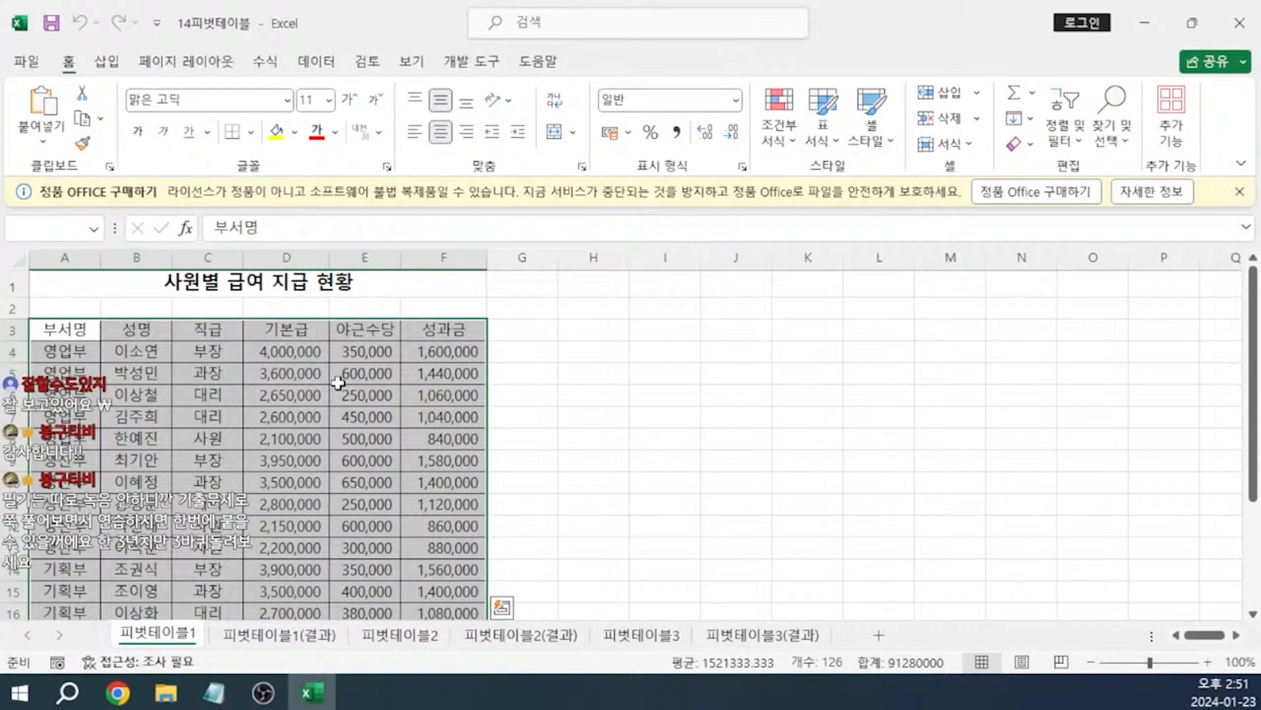
- Switch to Notepad and write "전체 범위를 잡는다" as item 1 of the 작성요령 notes
click(214, 692)
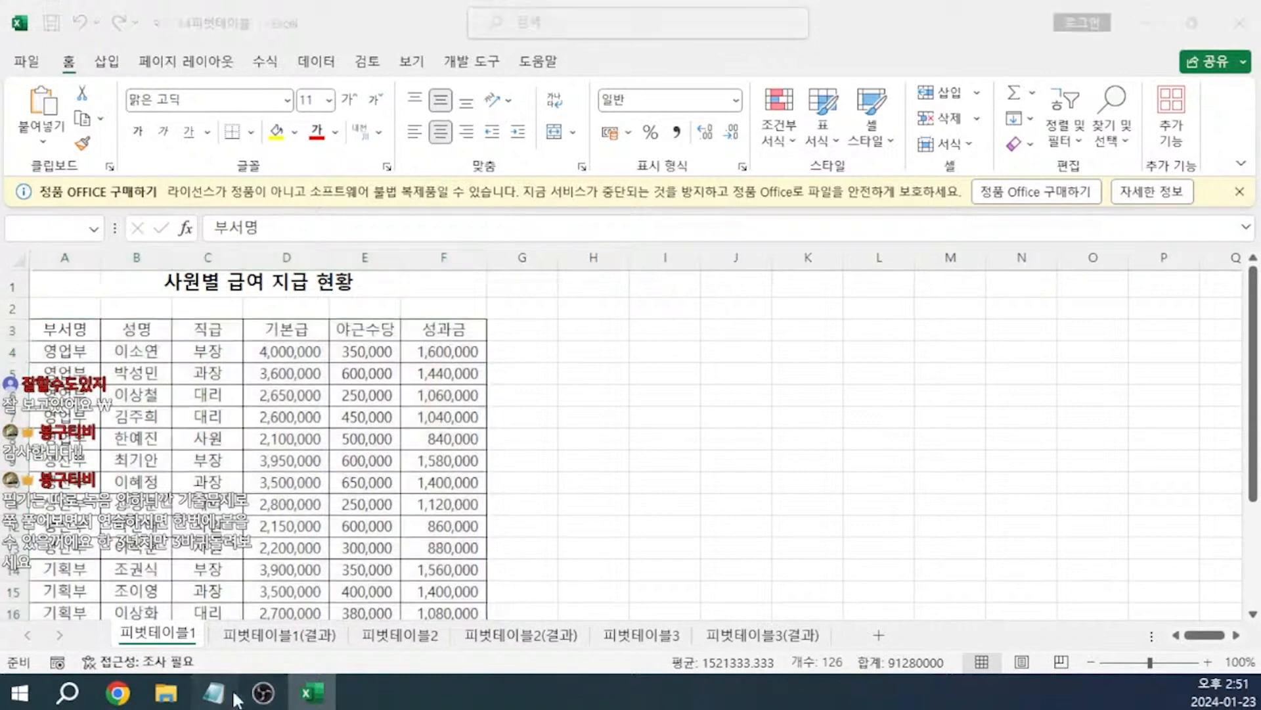
text(전체)
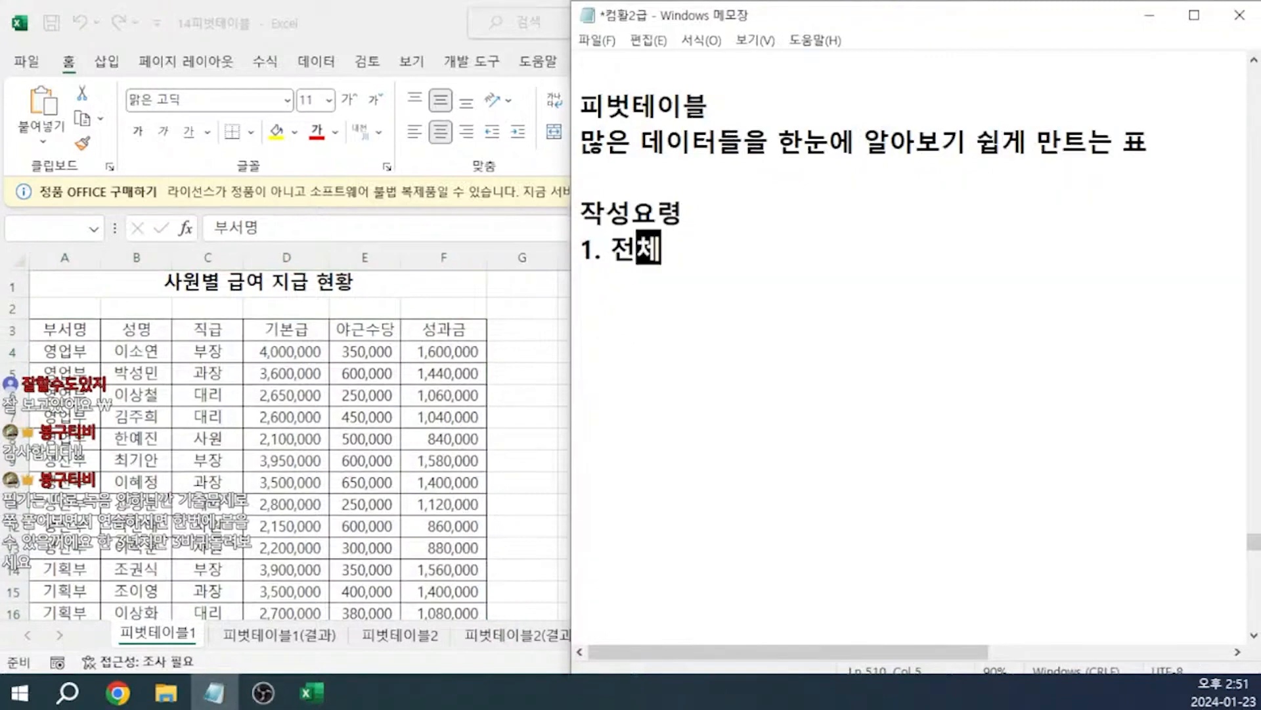
text( 범ㅇ위를 잡는다)
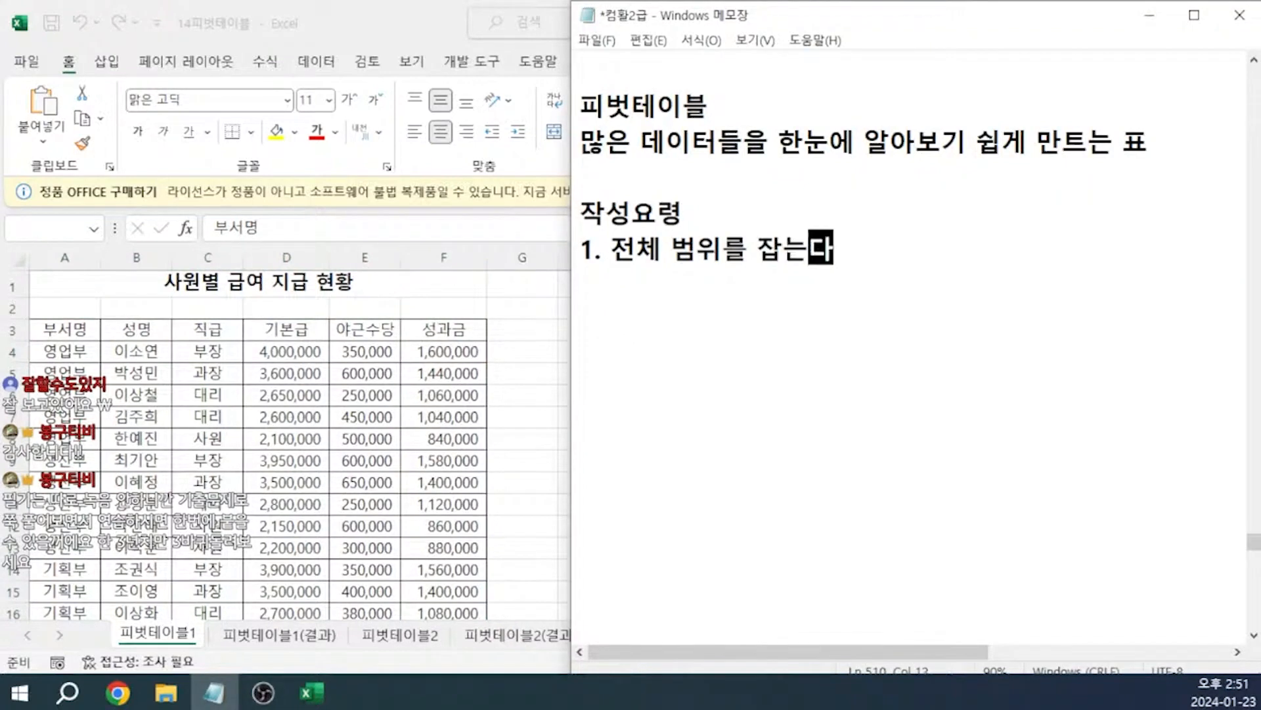
- Switch to Excel and start inserting a PivotTable from the selected salary table
click(494, 76)
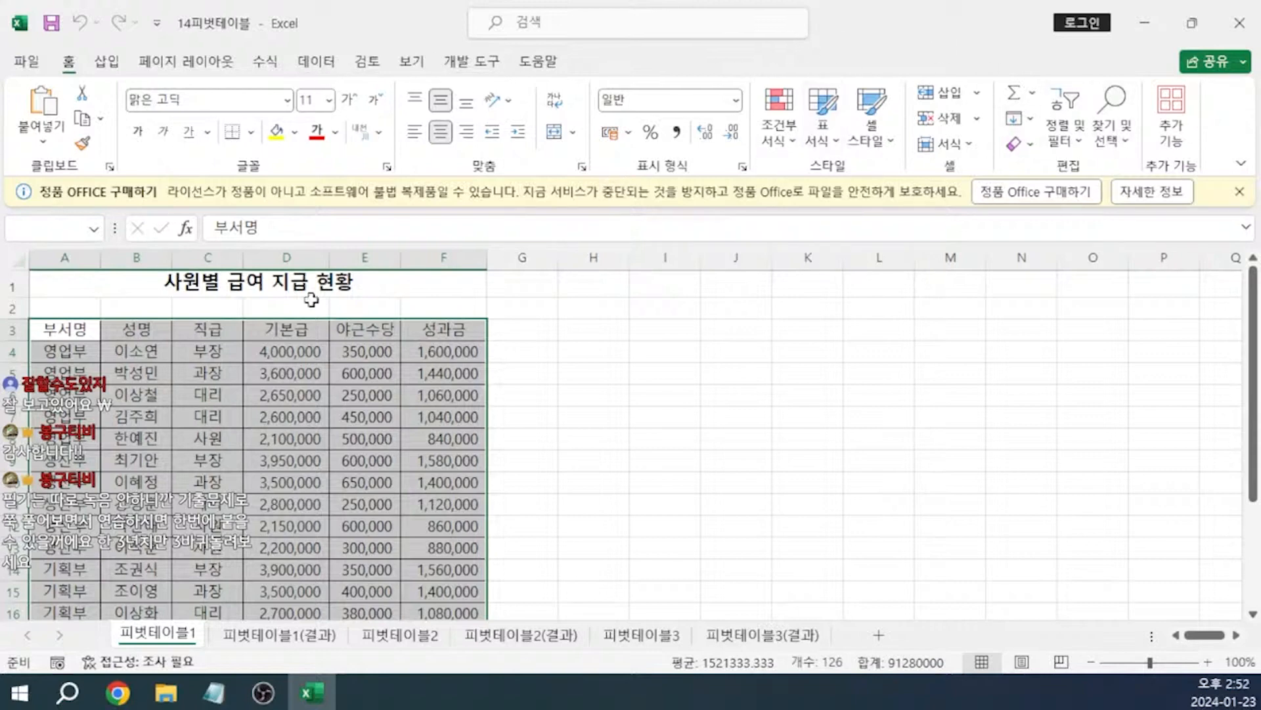
click(108, 69)
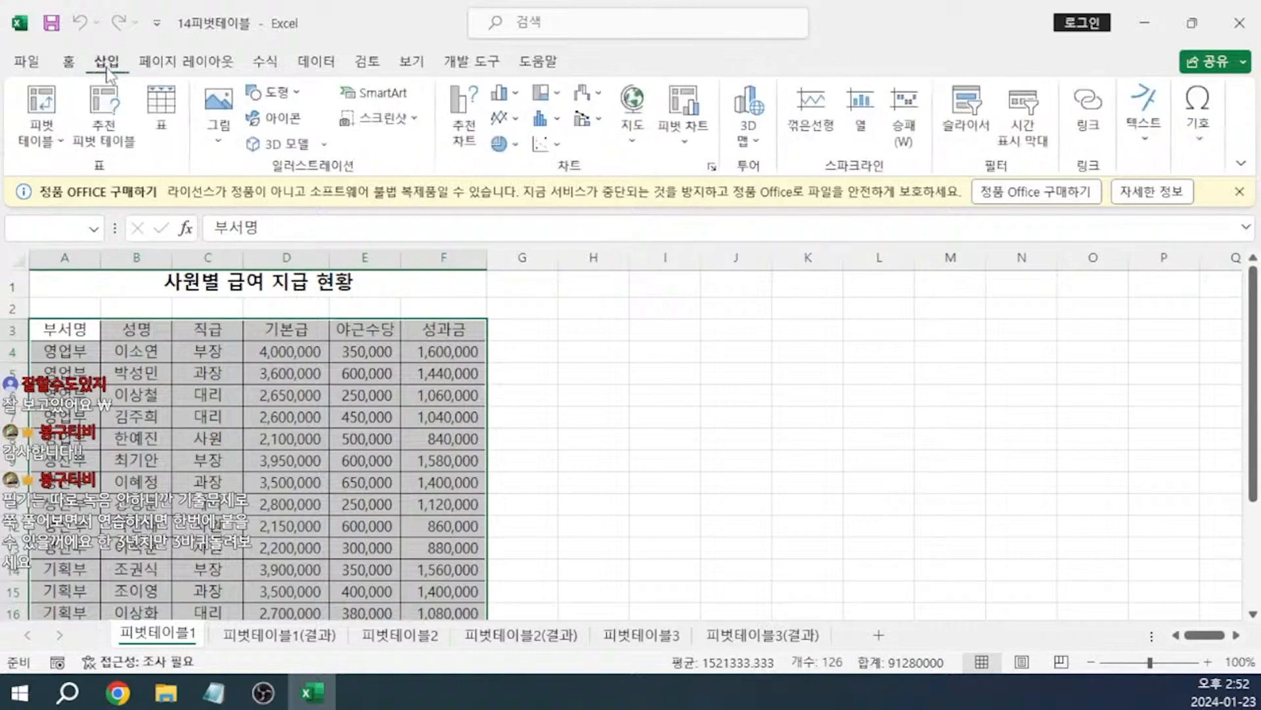
click(43, 115)
- Switch to Notepad, write "삽입텝 --> 피벗테이블 클릭" as item 2 of the 작성요령 notes, and start item 3
click(217, 698)
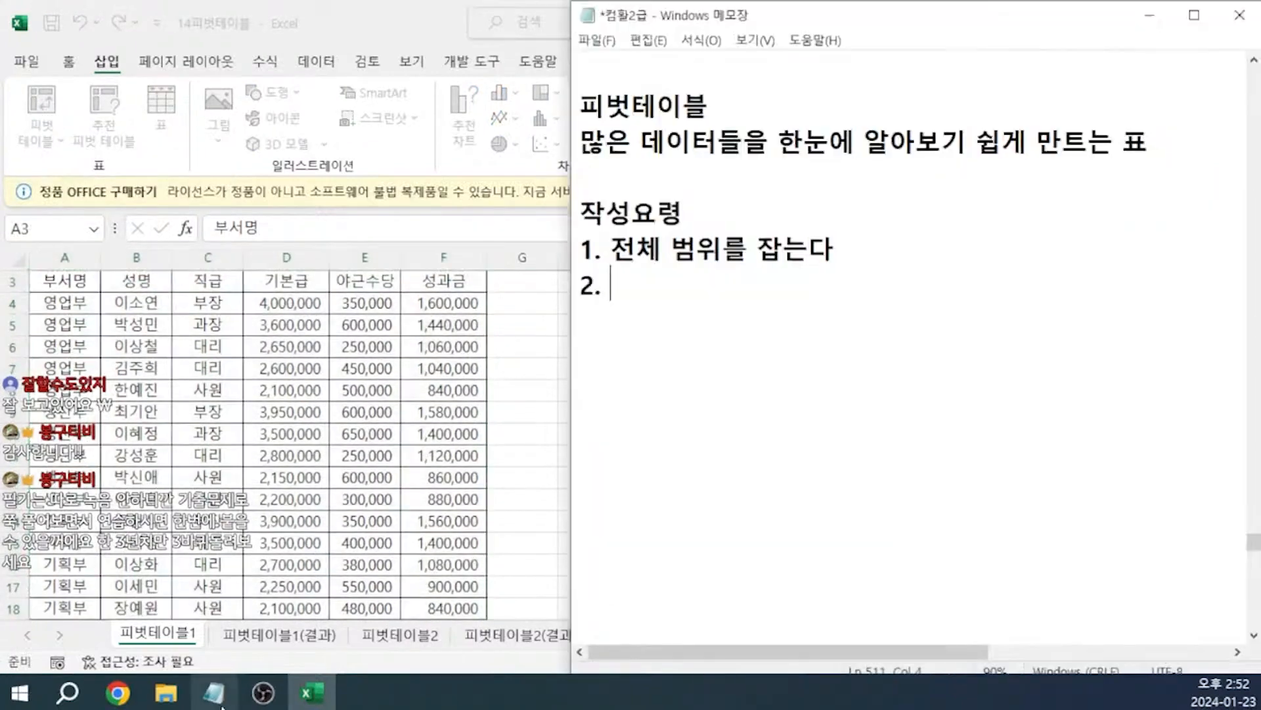
text(삽이)
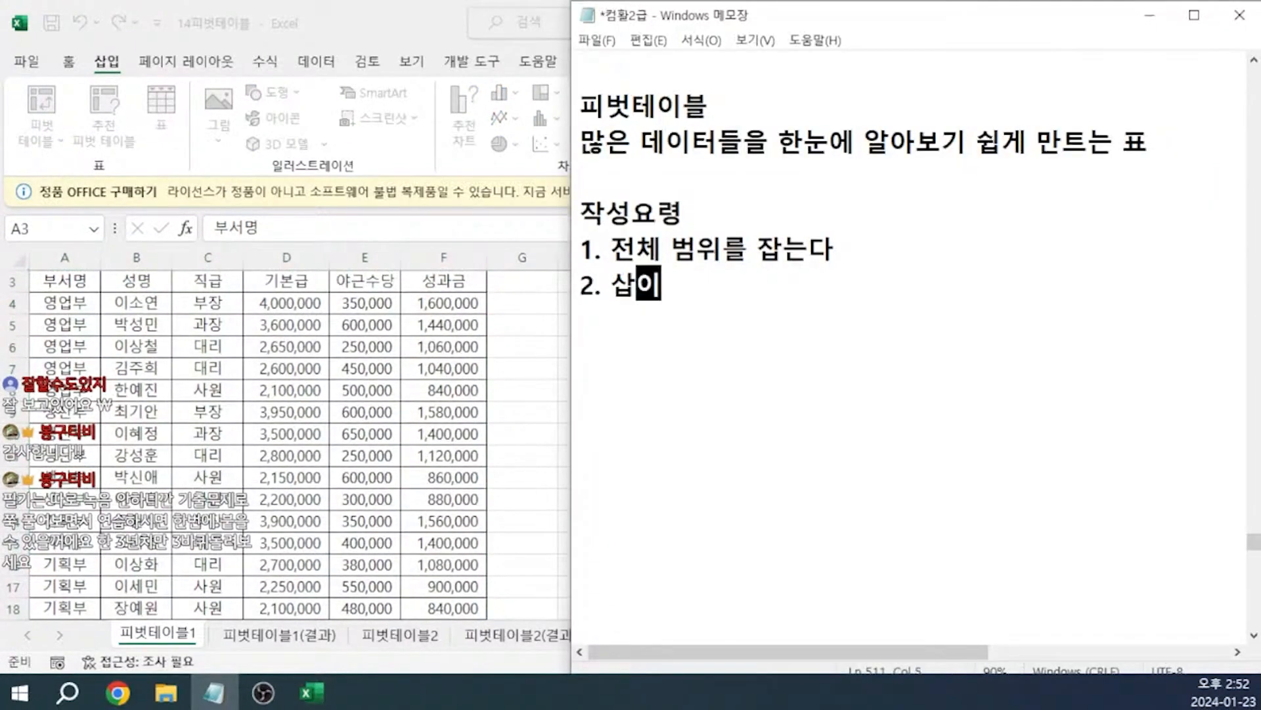
text(ㅂ텝 --> 피벗)
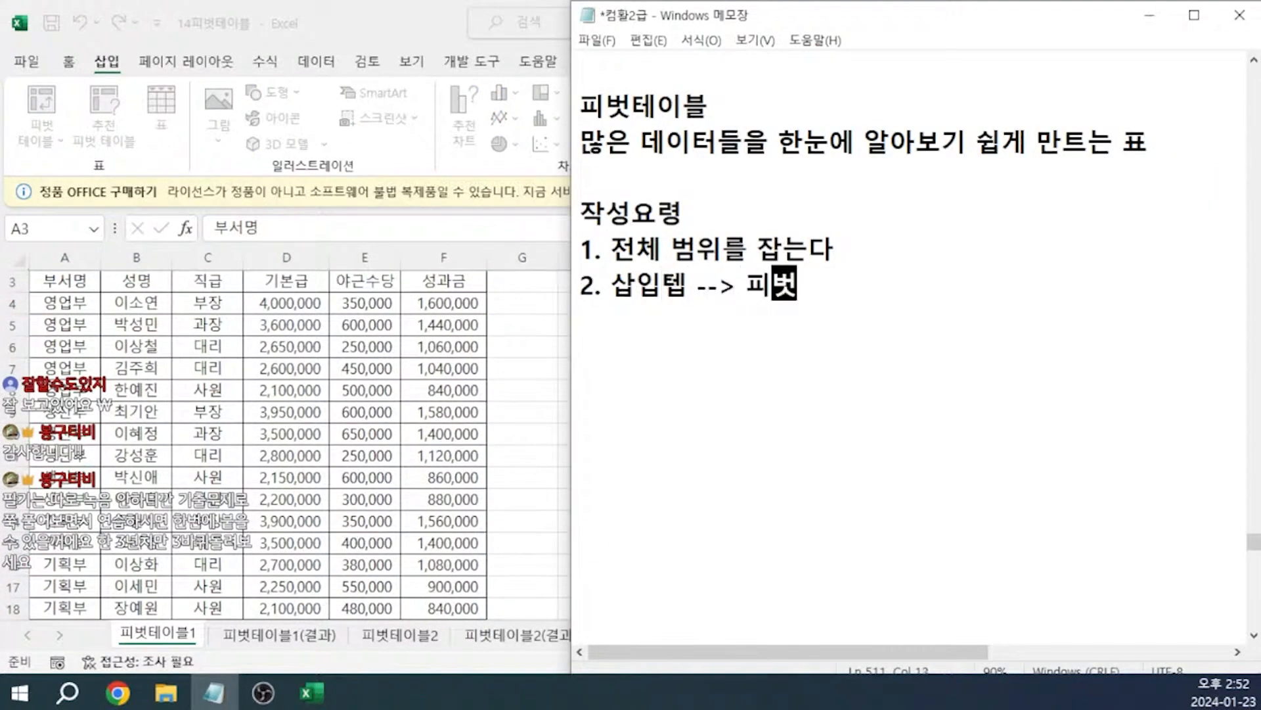
text(테이블 클릭)
key(Return)
text(3.)
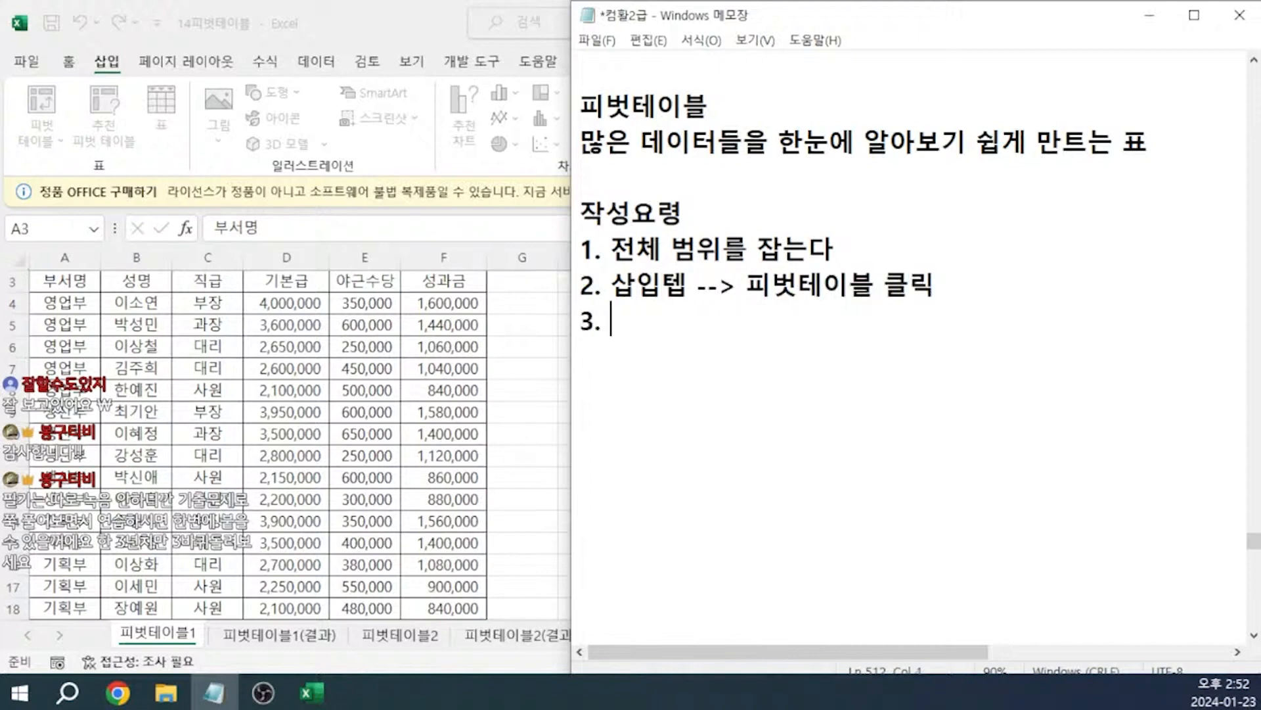
- Switch to Excel and set the PivotTable's location to cell H3 of the existing 피벗테이블1 worksheet
key(alt+Tab)
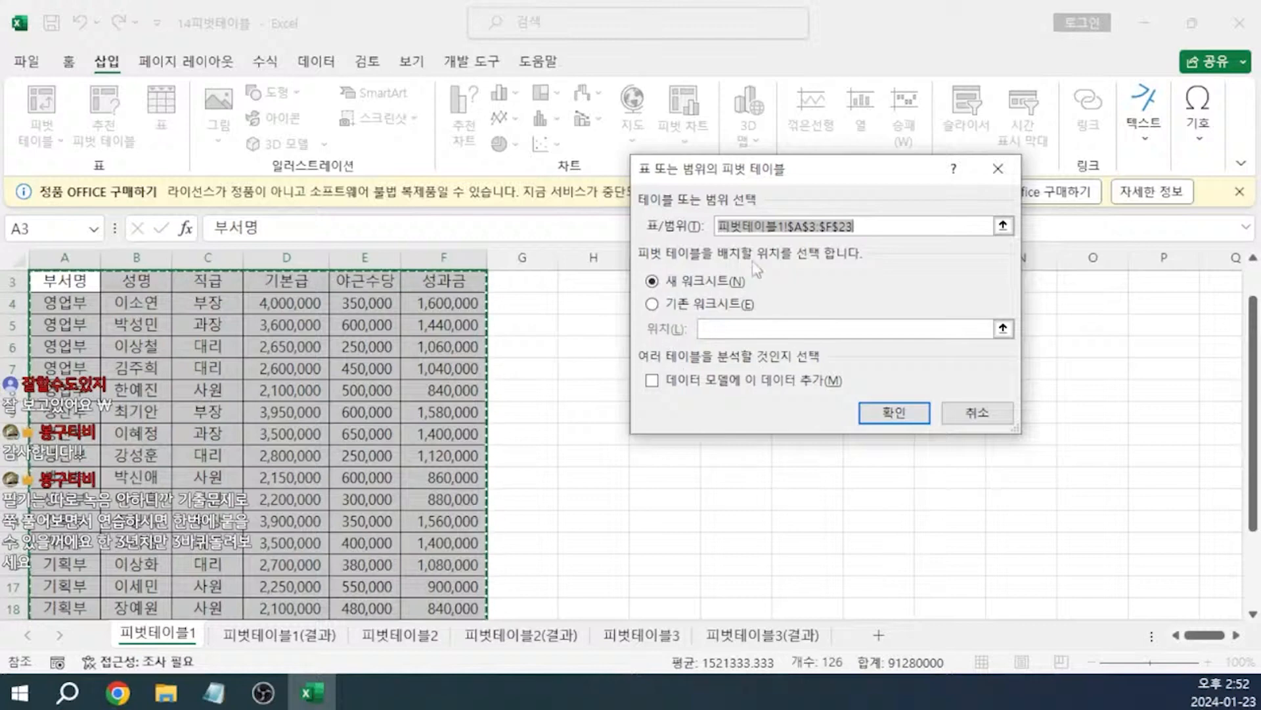
click(705, 309)
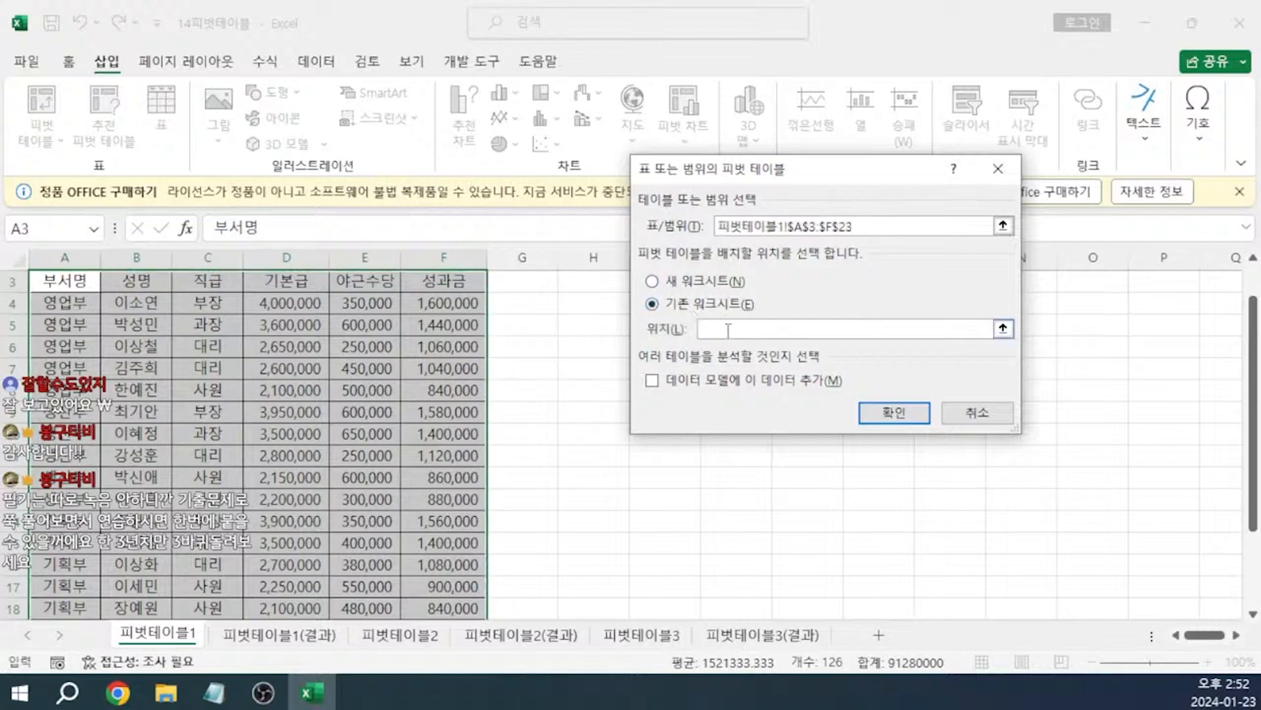
click(579, 284)
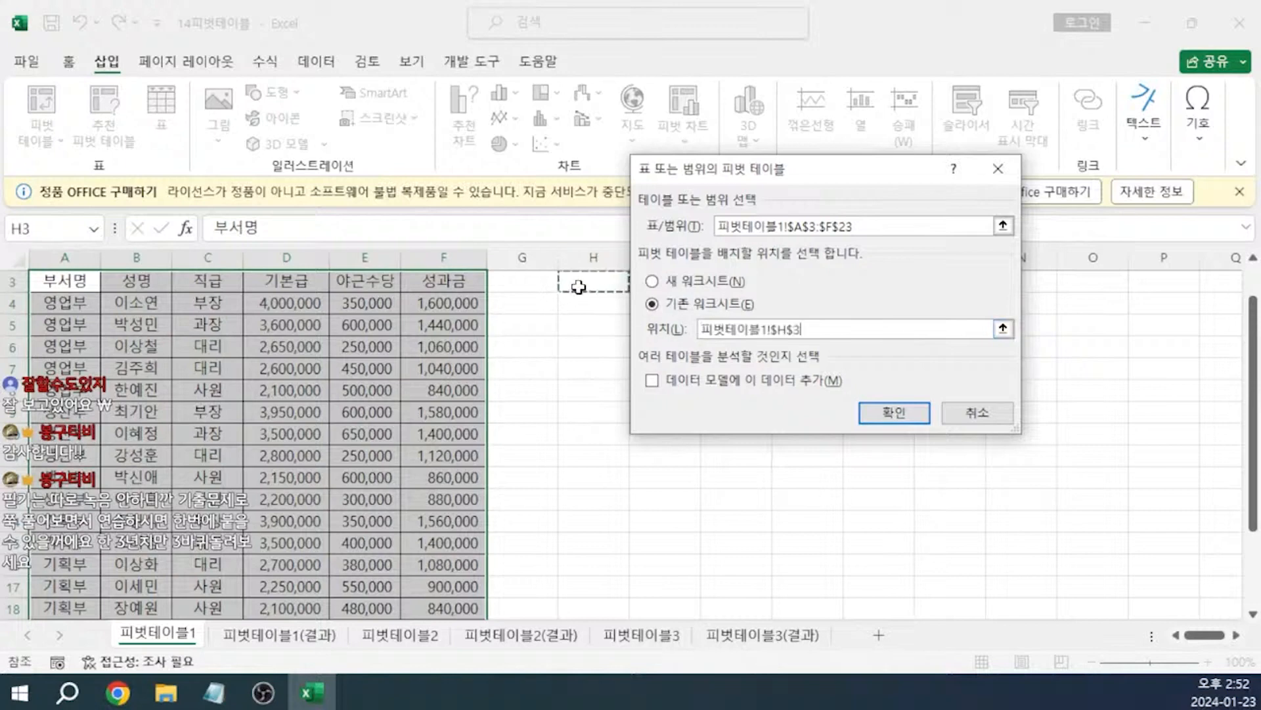
- Switch to Notepad and write "만들 위치 지정하기" as item 3 of the 작성요령 notes
key(alt+Tab)
text(만)
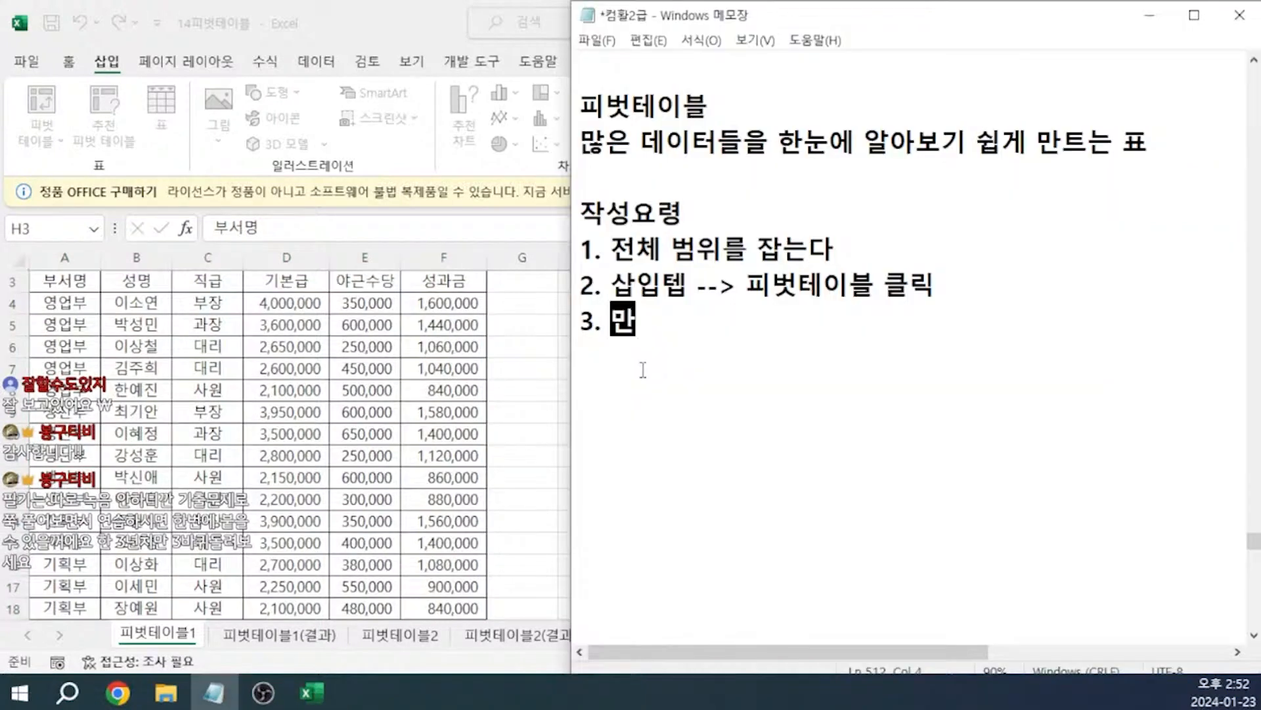
text(들 위치 지정하기)
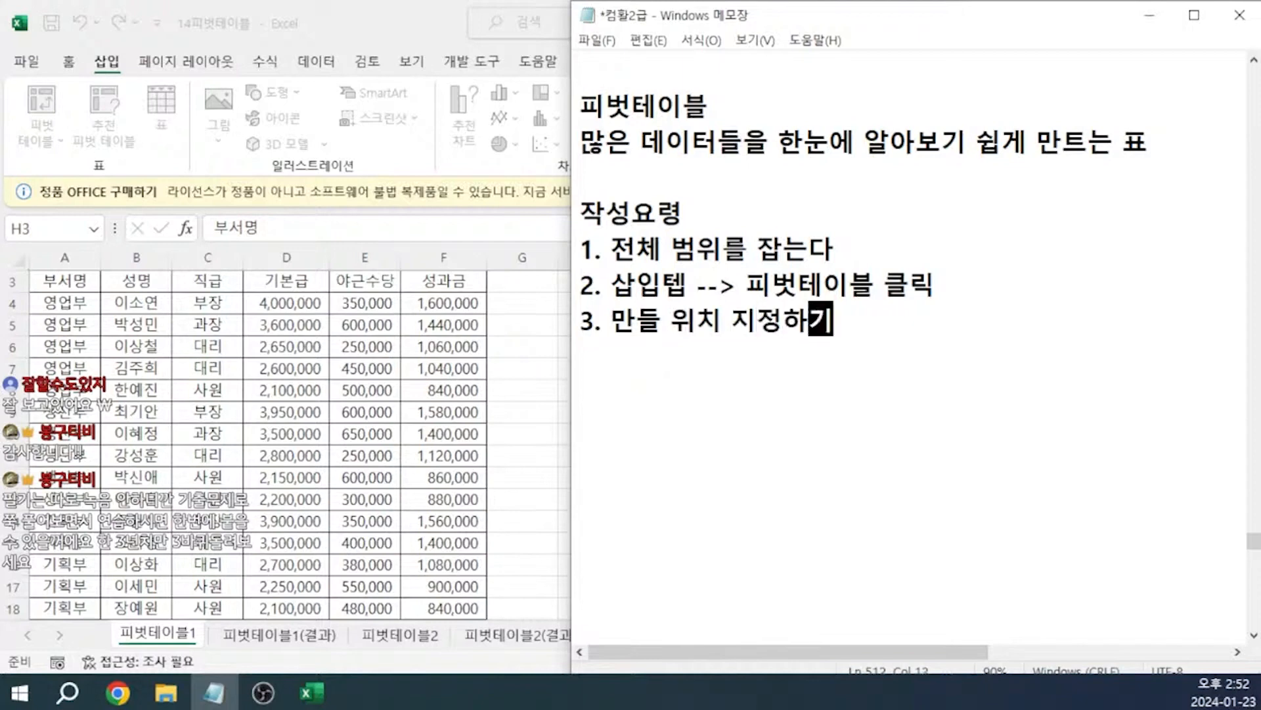
- Switch to Excel, create the PivotTable with the chosen range and location, and add 부서명 as its row field
key(alt+Tab)
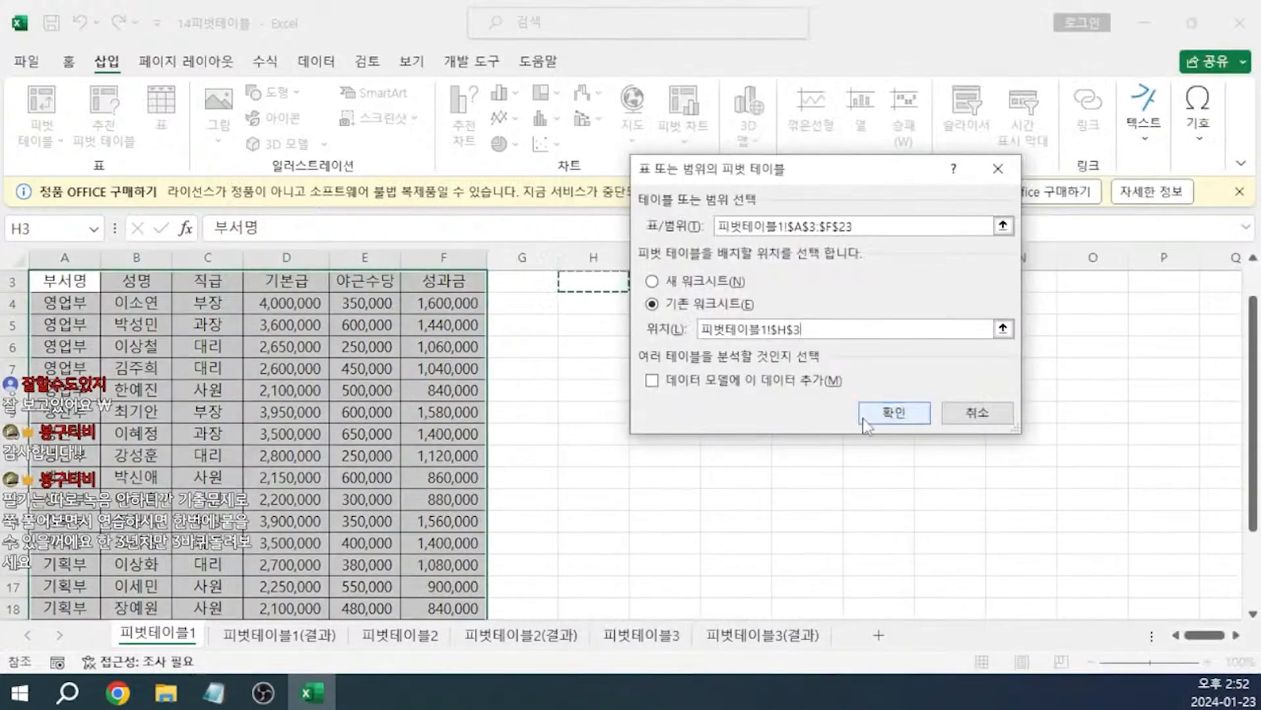
click(866, 421)
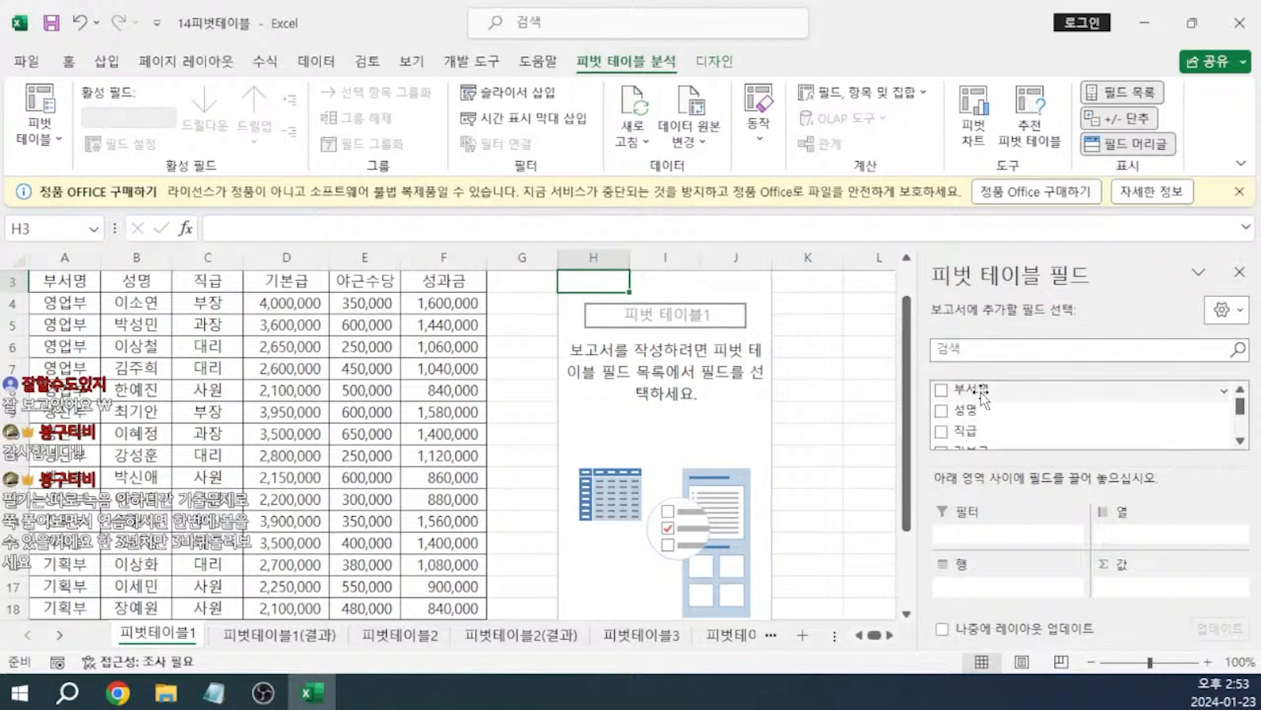
drag(984, 392, 989, 590)
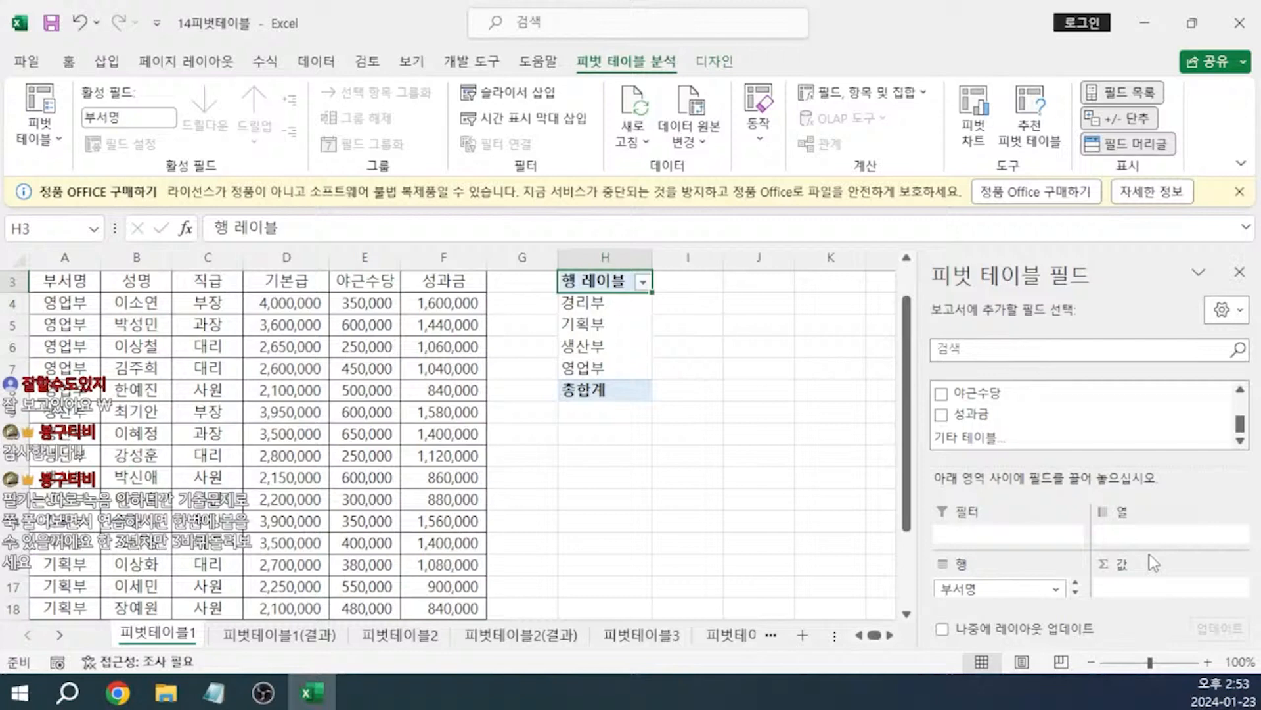
- Add 기본급, 야근수당 and 성과금 to the PivotTable's values area
scroll(1035, 408, up, 3)
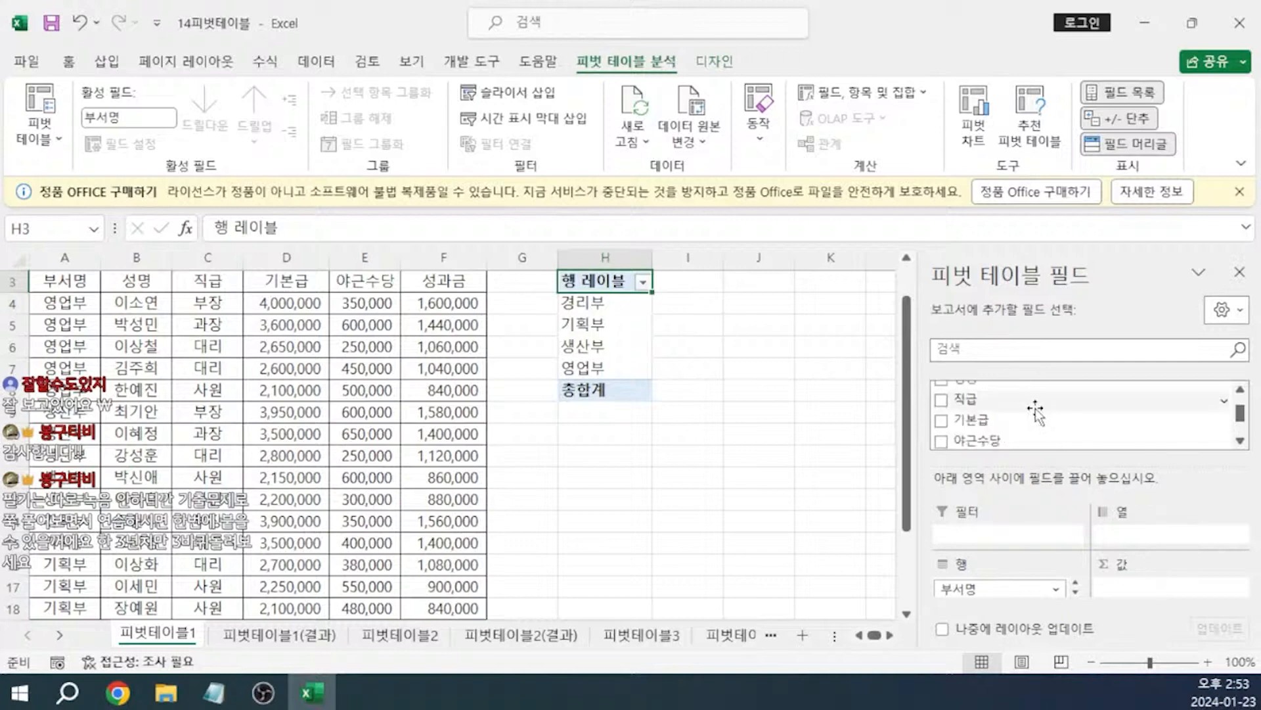
scroll(1029, 417, down, 2)
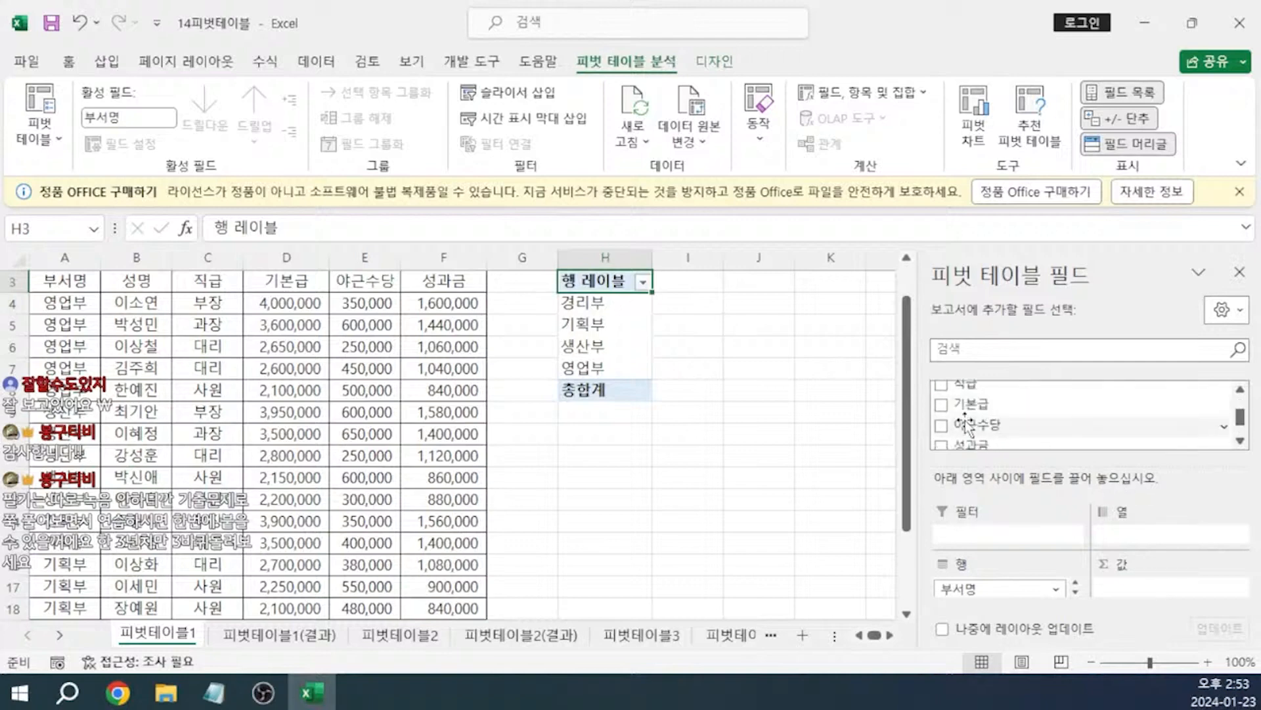
drag(969, 407, 1148, 589)
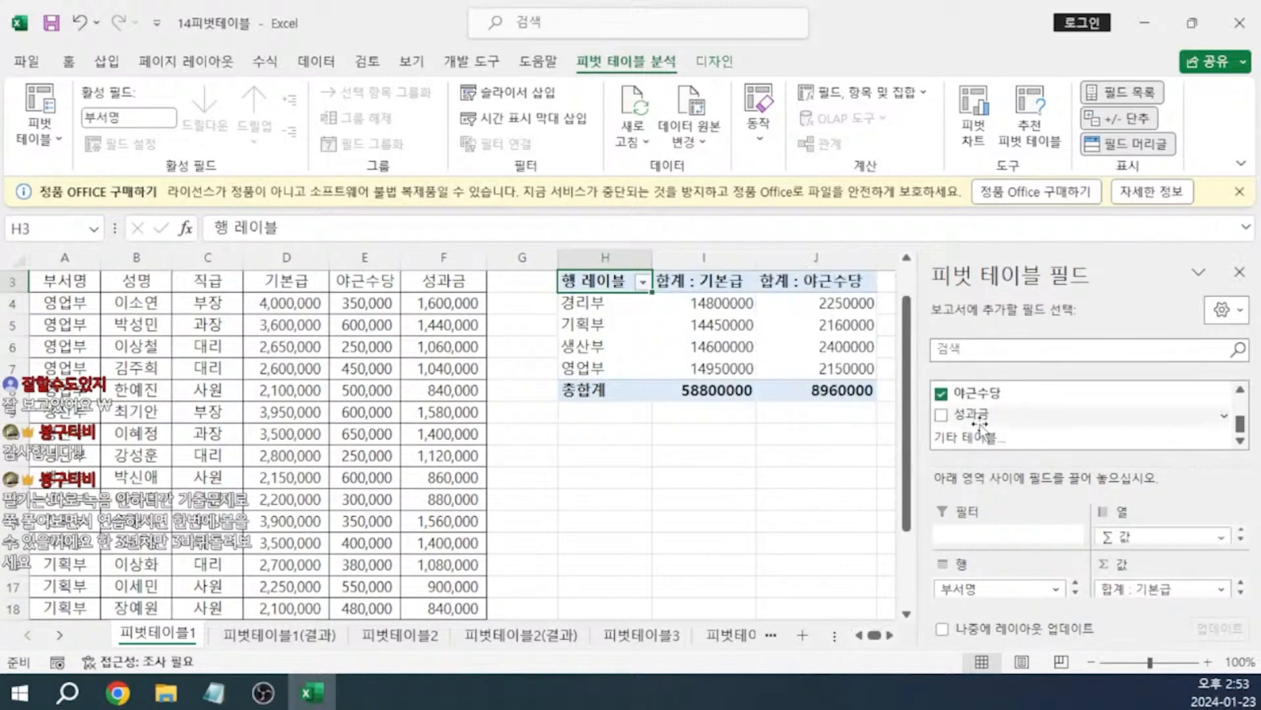
drag(979, 417, 1146, 600)
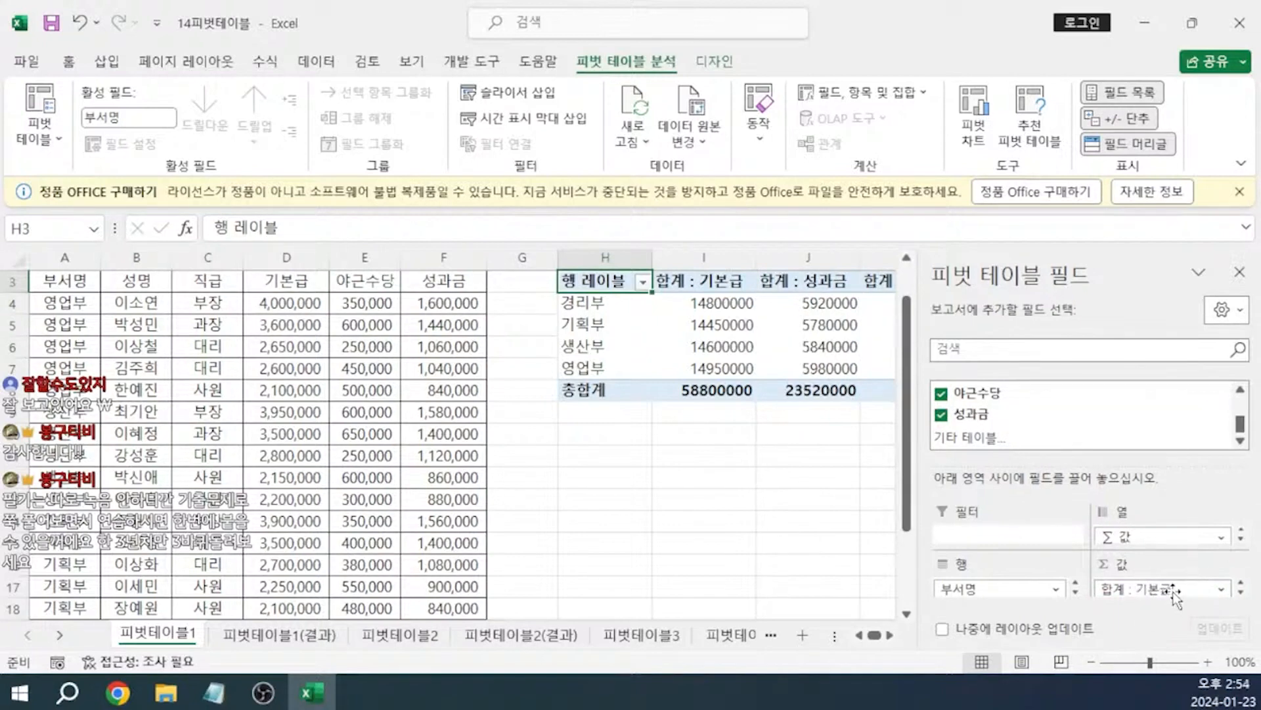
scroll(1175, 595, down, 1)
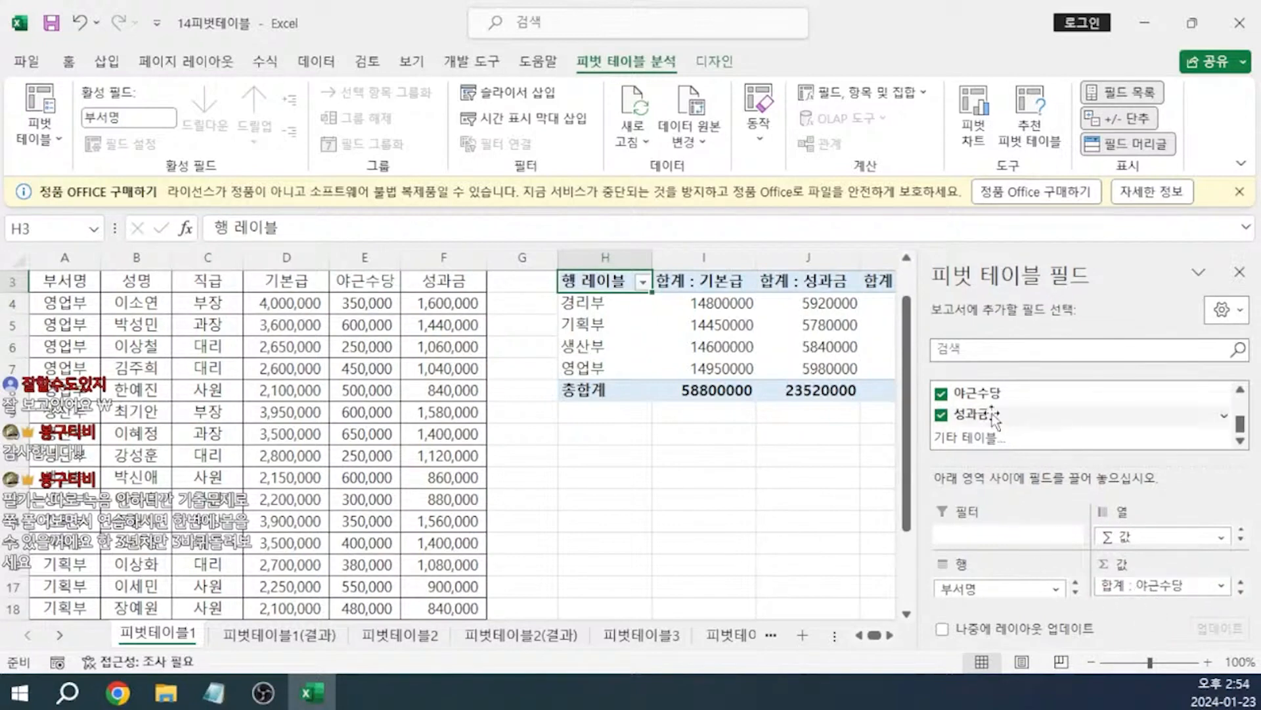
scroll(984, 419, up, 1)
scroll(983, 428, down, 1)
scroll(985, 434, up, 1)
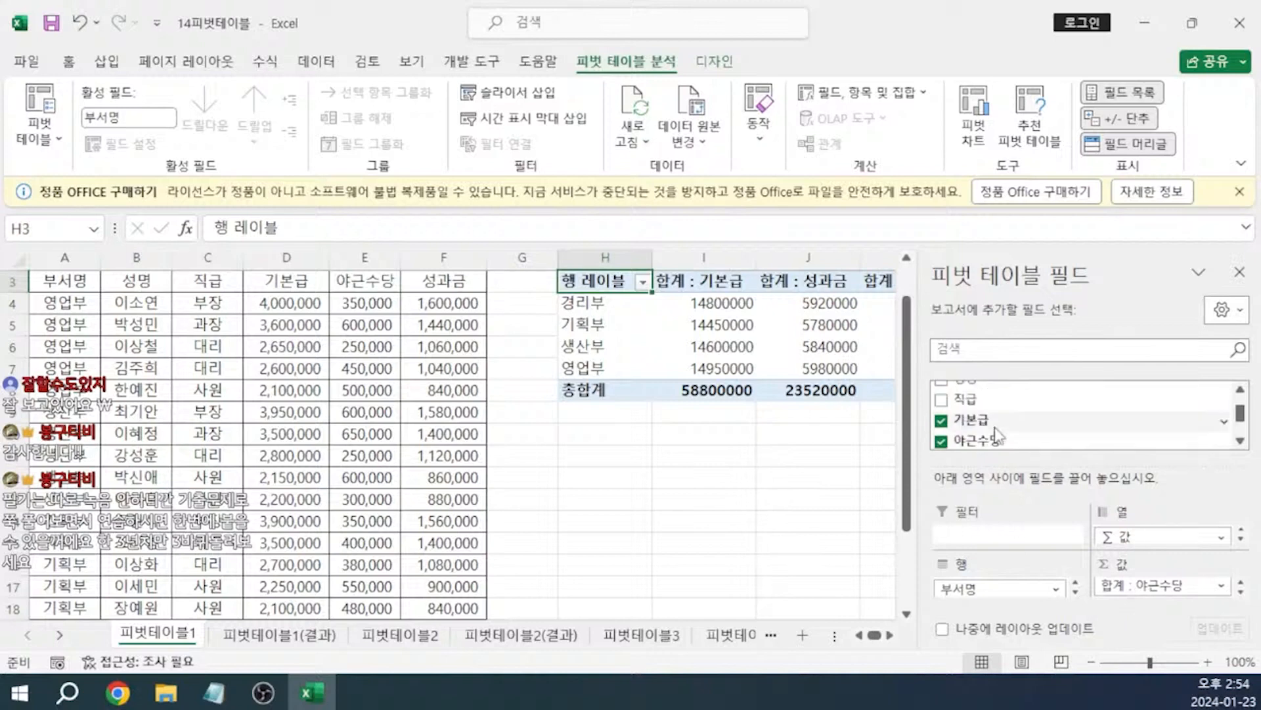
scroll(1002, 444, down, 1)
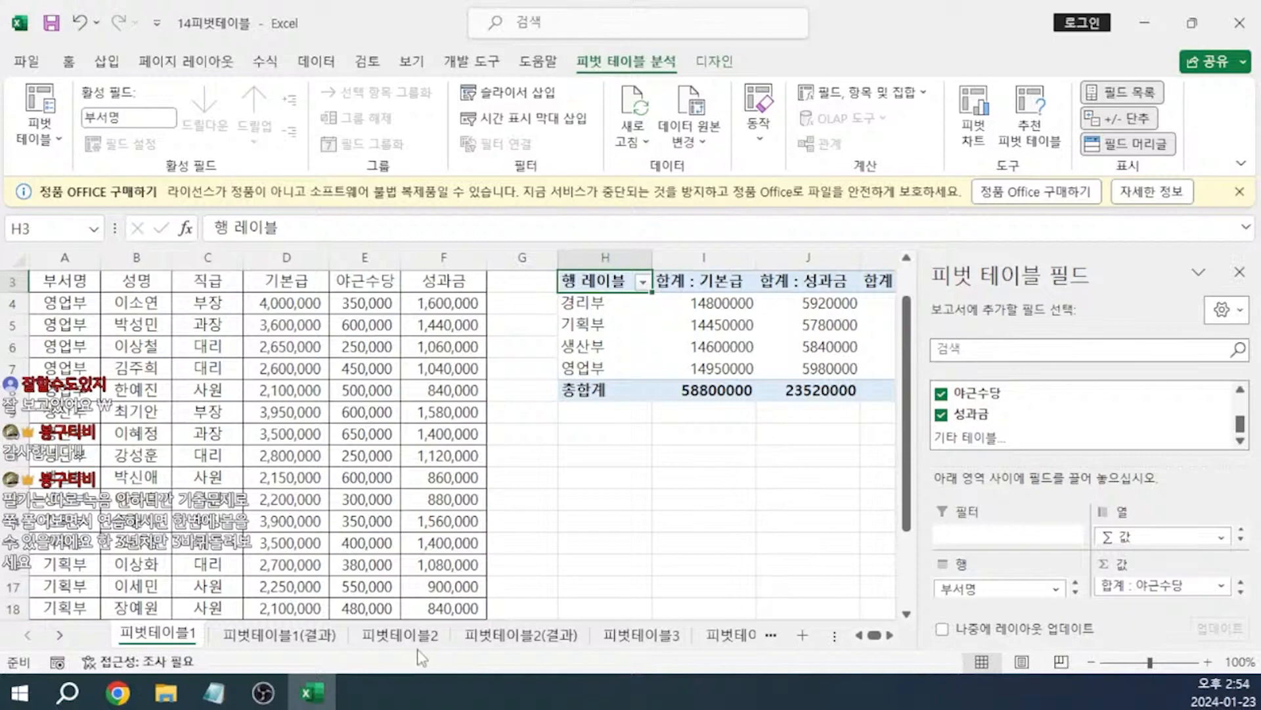
- Switch to Notepad and write "각각의 자리에 드레그(행, 열, 값에다가 드레그)" as item 4 of the 작성요령 notes
click(214, 691)
text(각각의 자리에 )
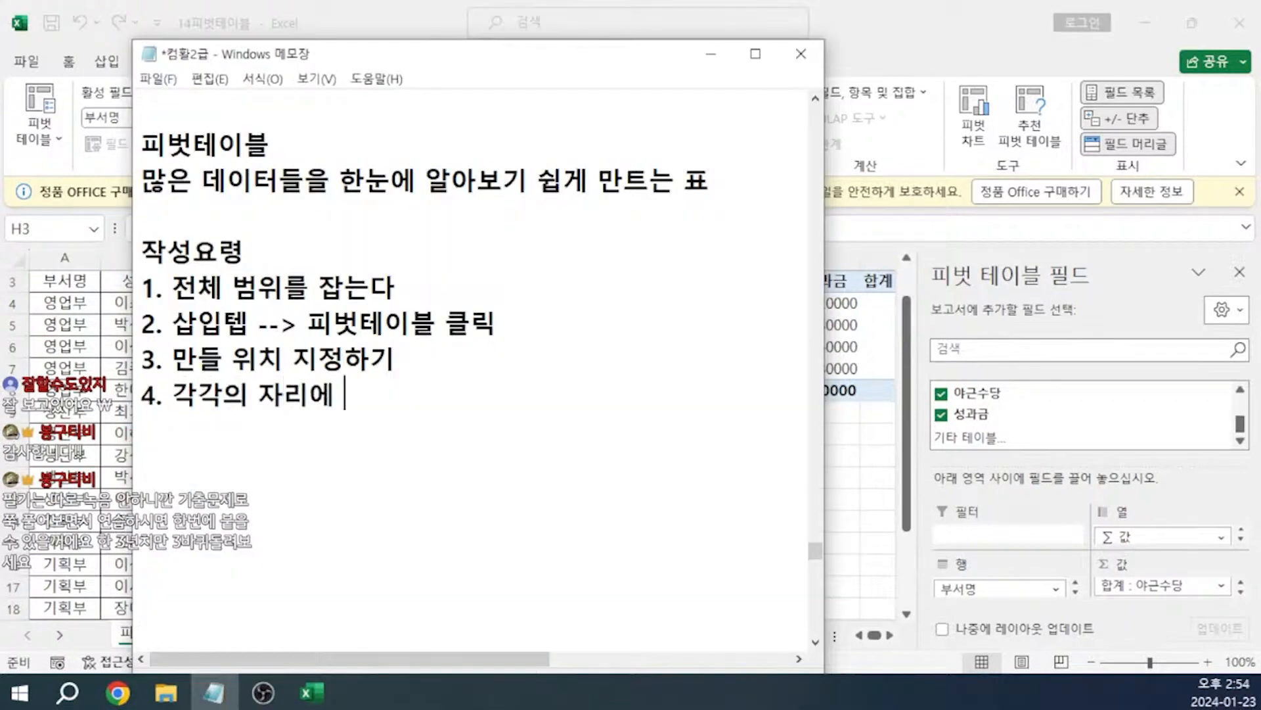
text(드레그(행, )
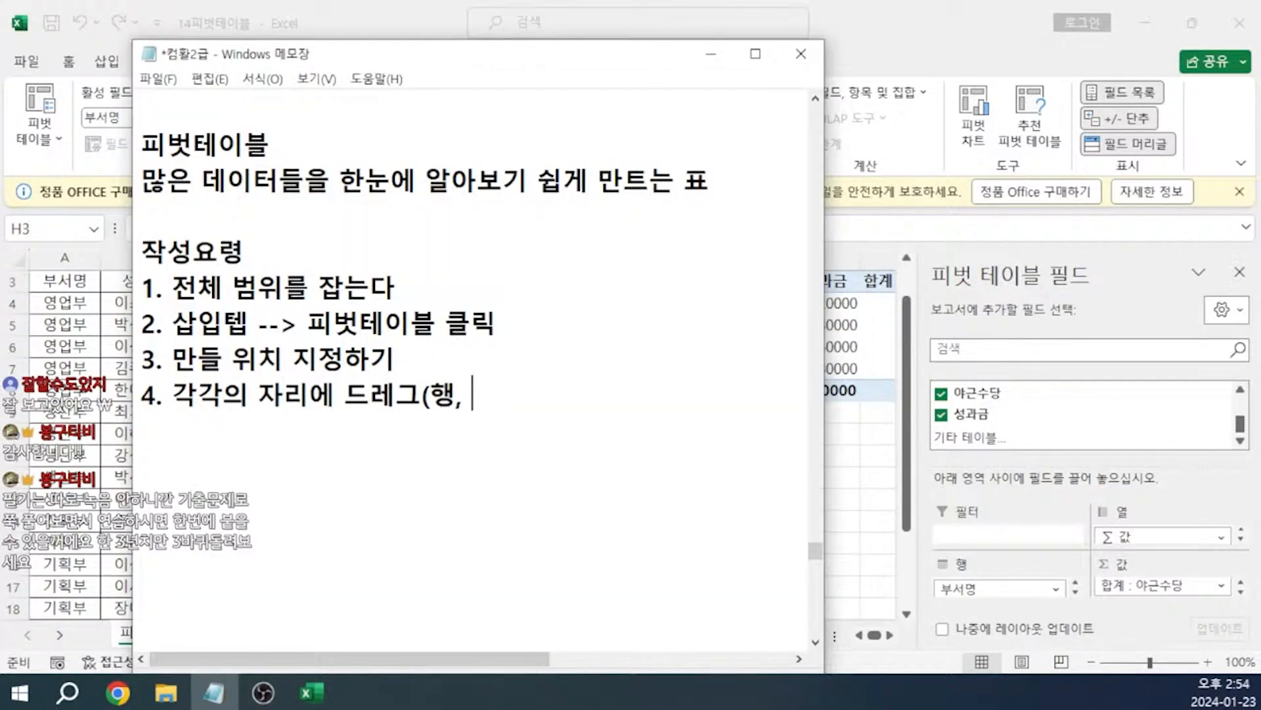
text(열, 값에다)
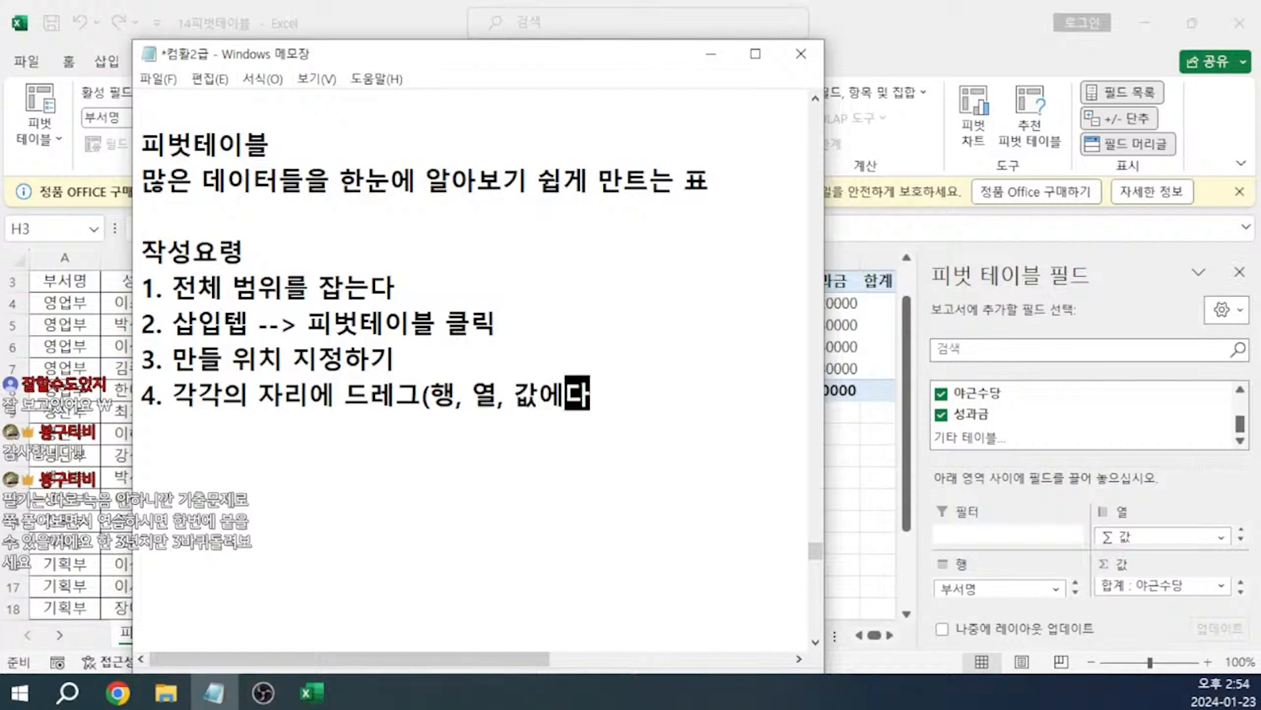
text(가 드레그)
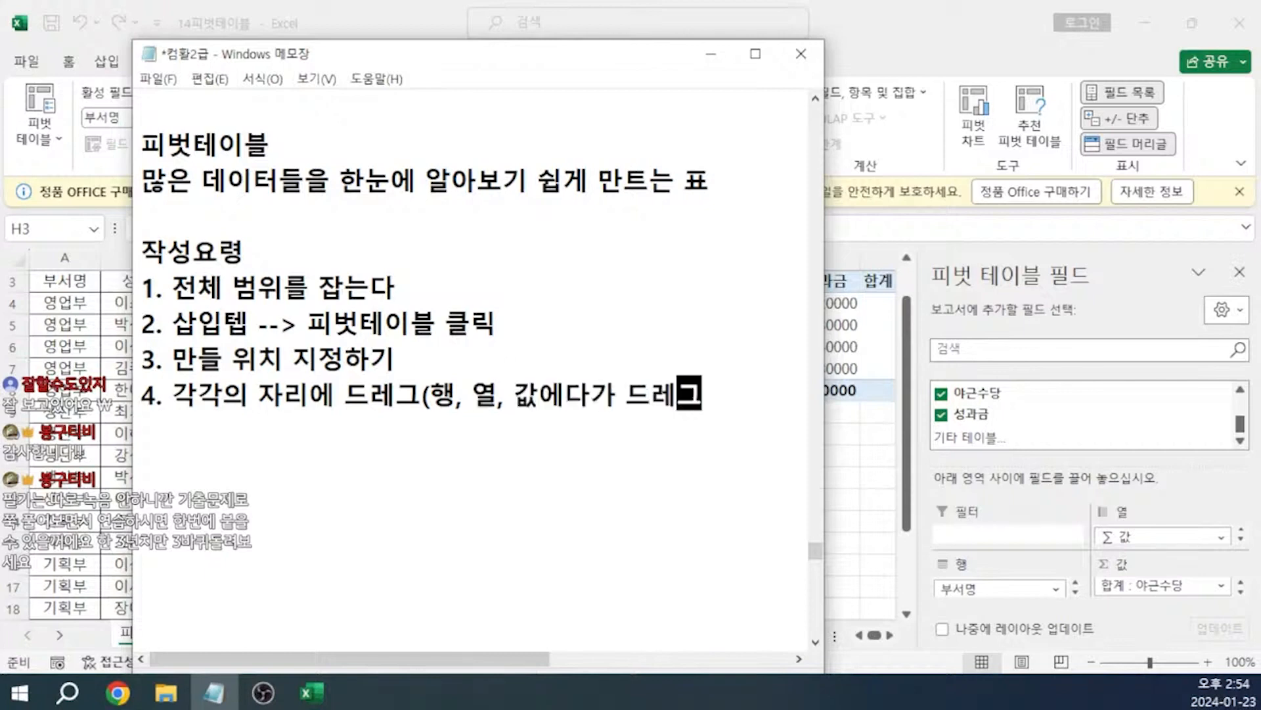
text())
key(Return)
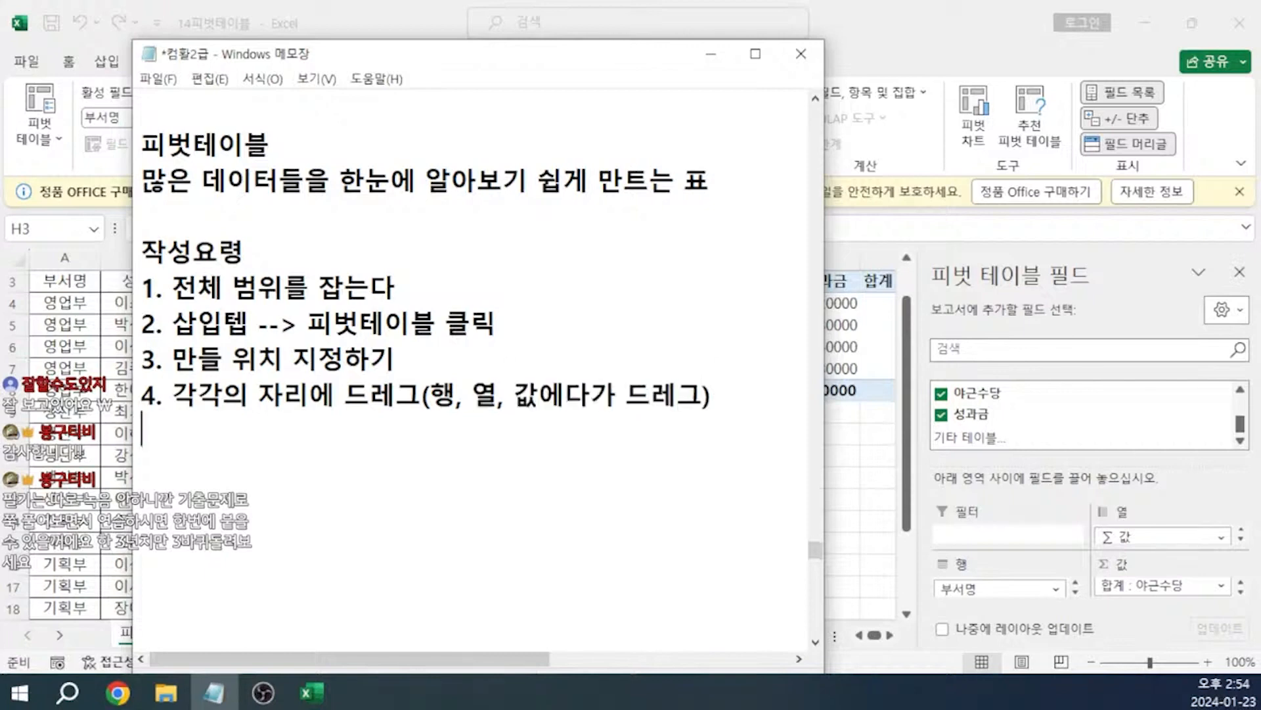
- Switch to Excel and choose 평균 as the summary calculation in the 기본급 value field settings
click(705, 66)
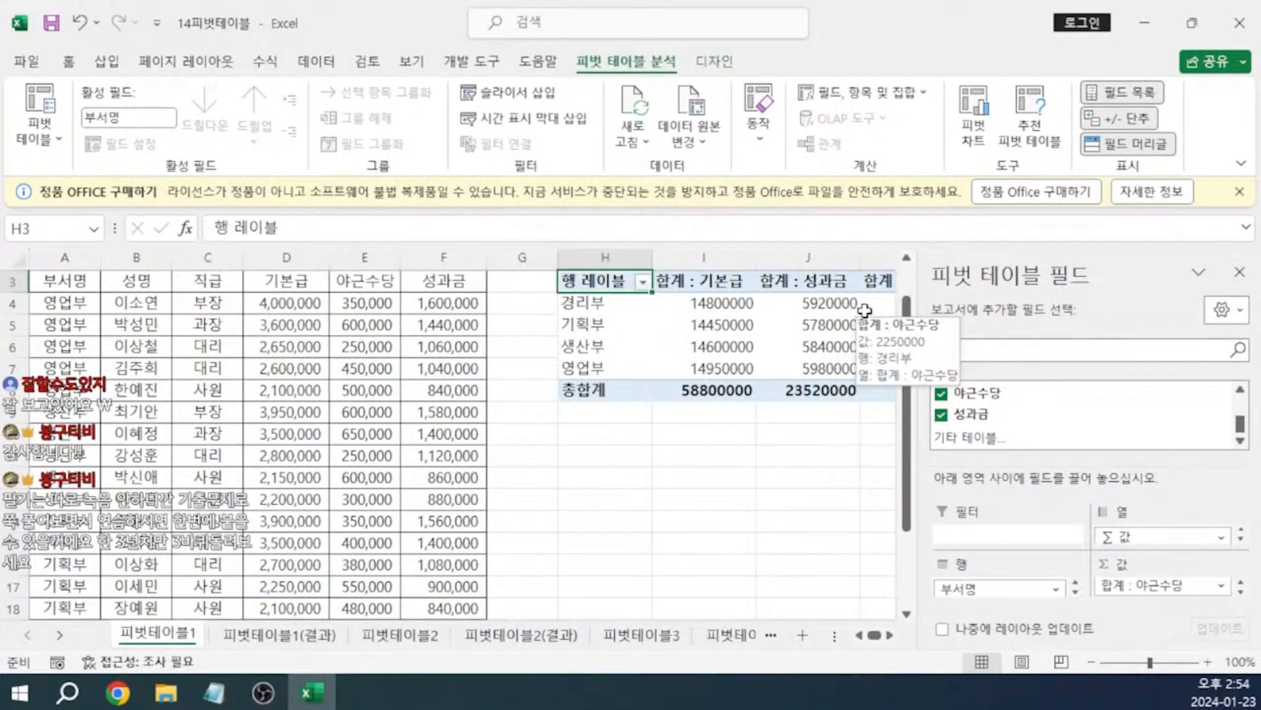
click(1147, 587)
click(1159, 591)
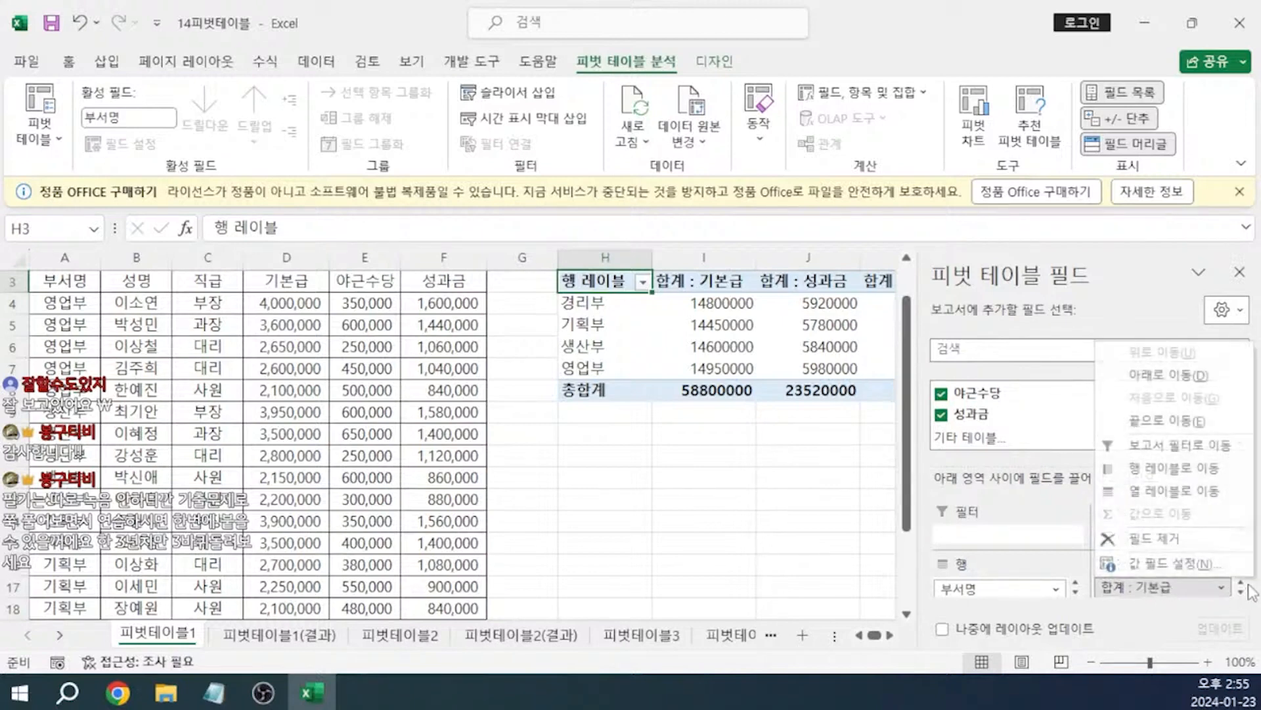
click(1244, 588)
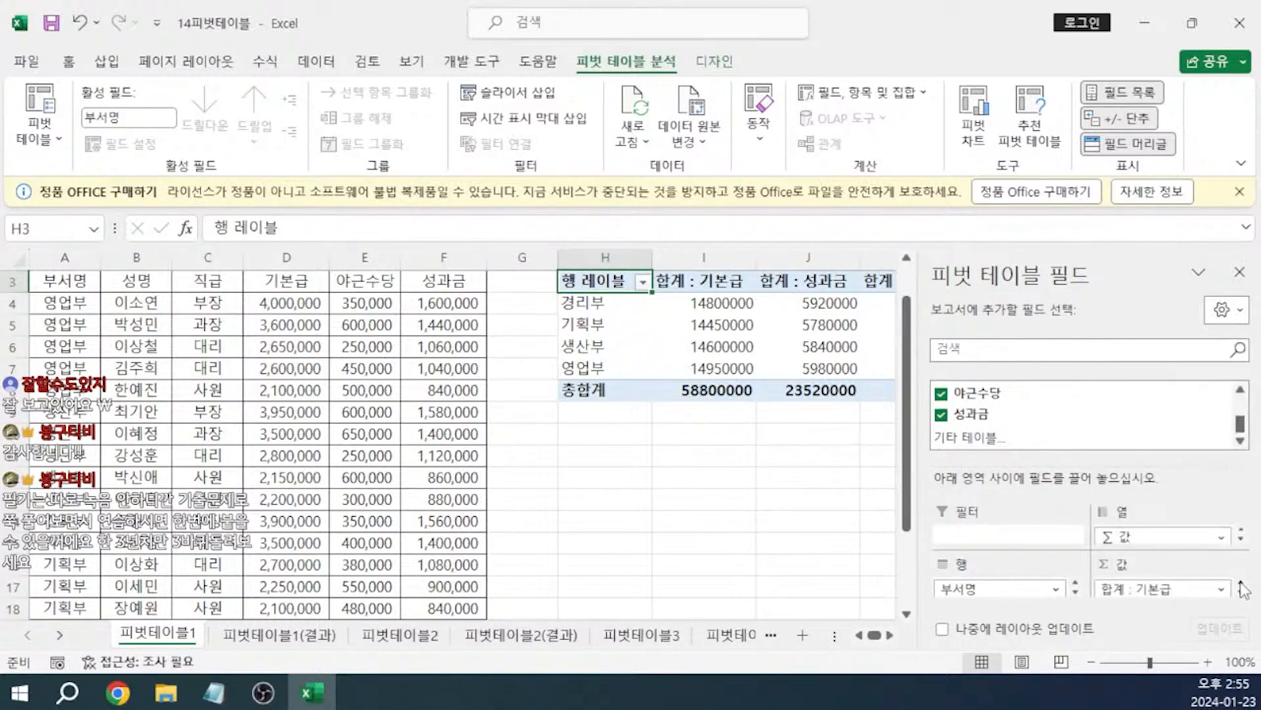
click(1137, 586)
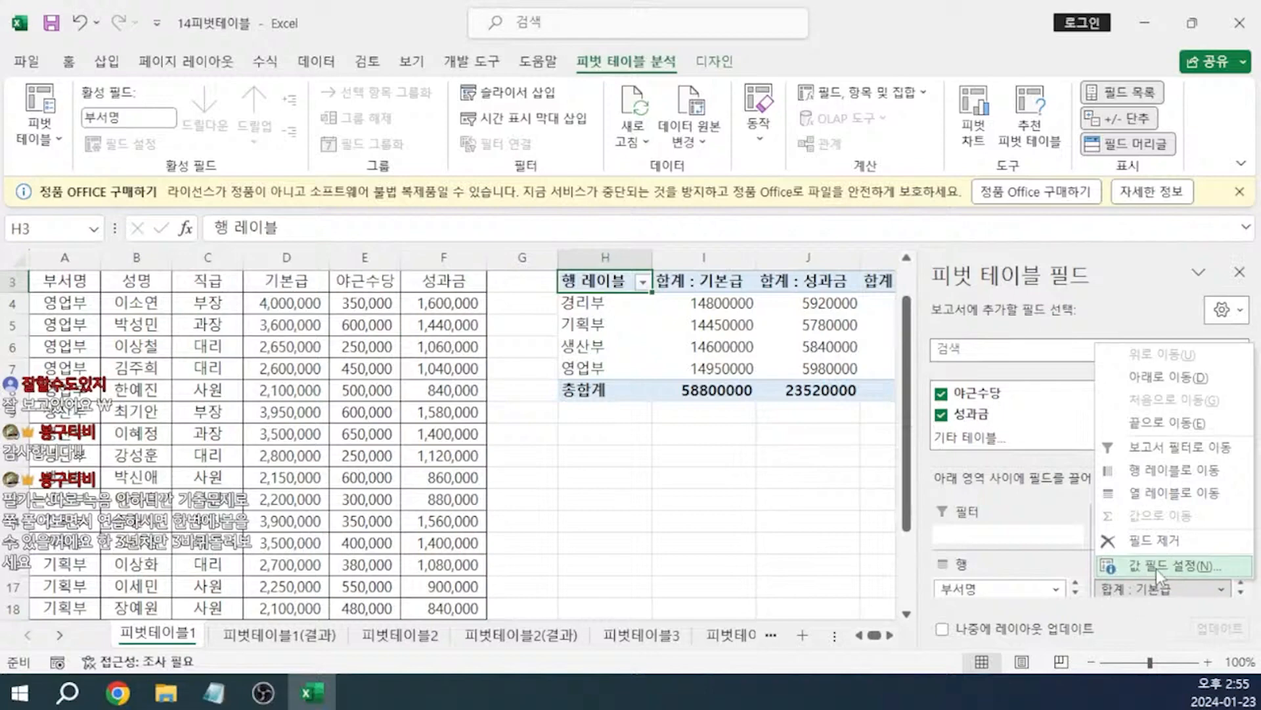
click(1156, 569)
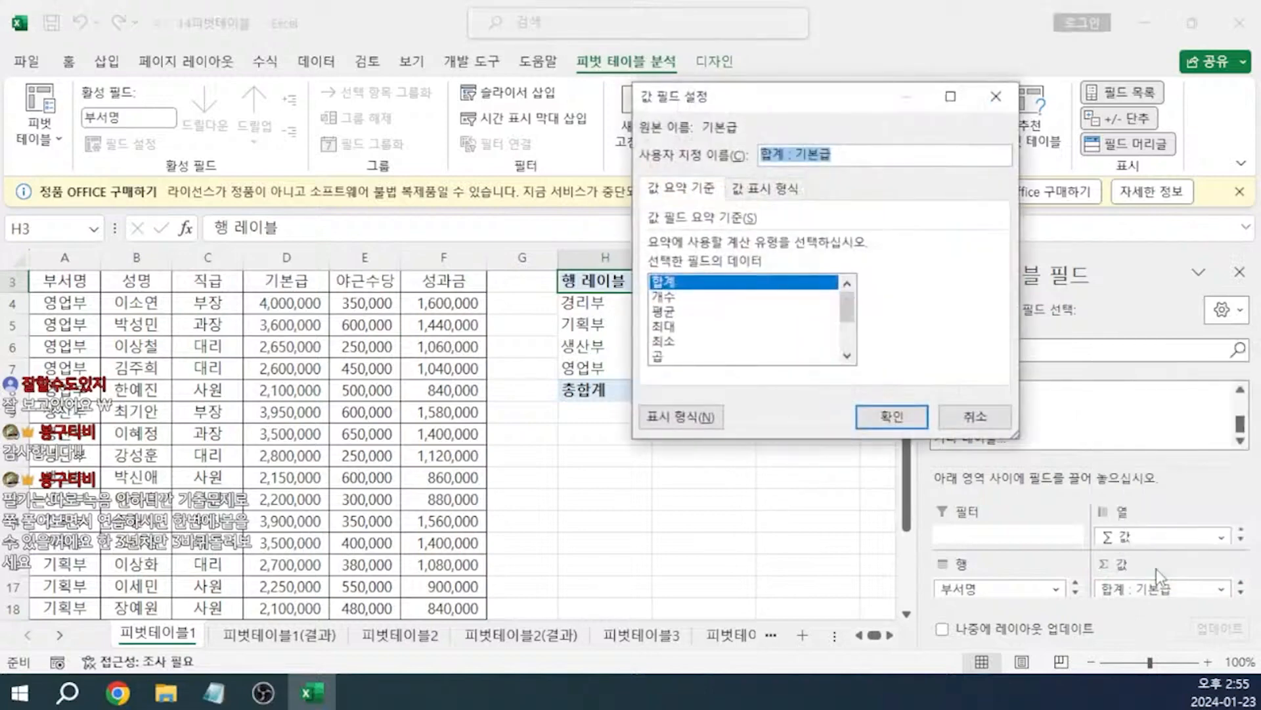
click(672, 314)
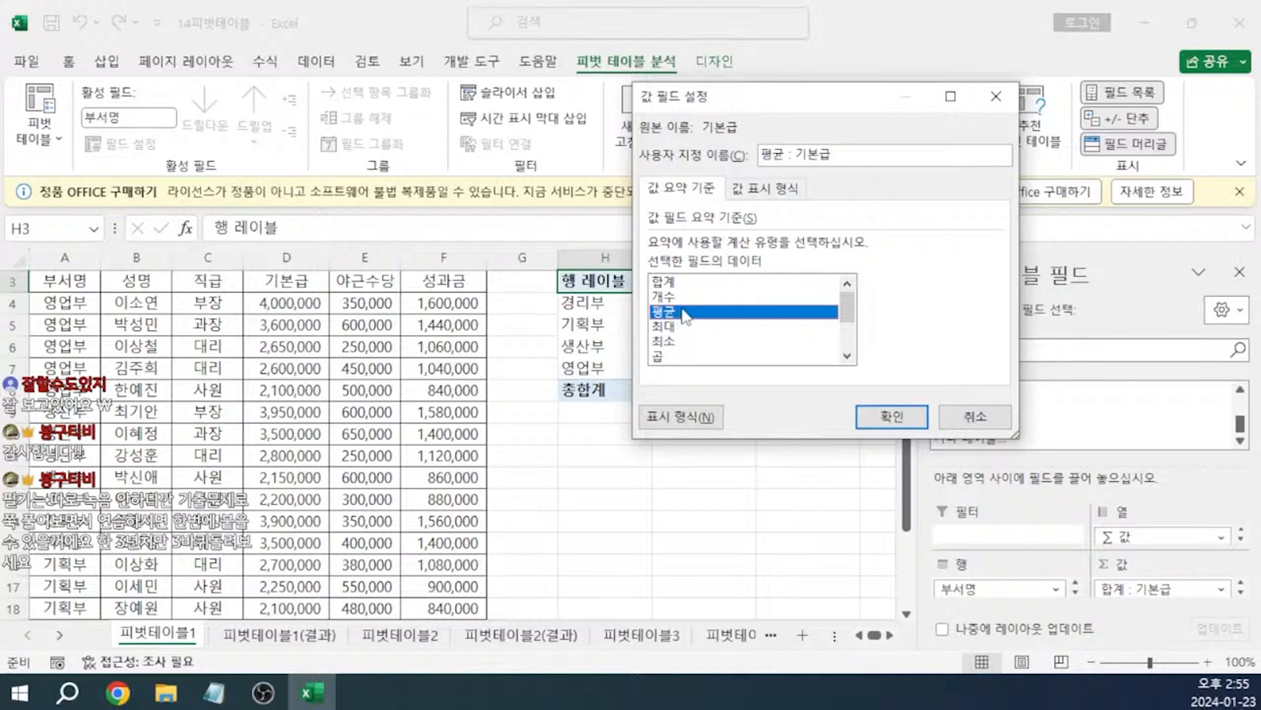
- Give the 기본급 value field the 숫자 format with a 1000 separator and apply its field settings
click(678, 421)
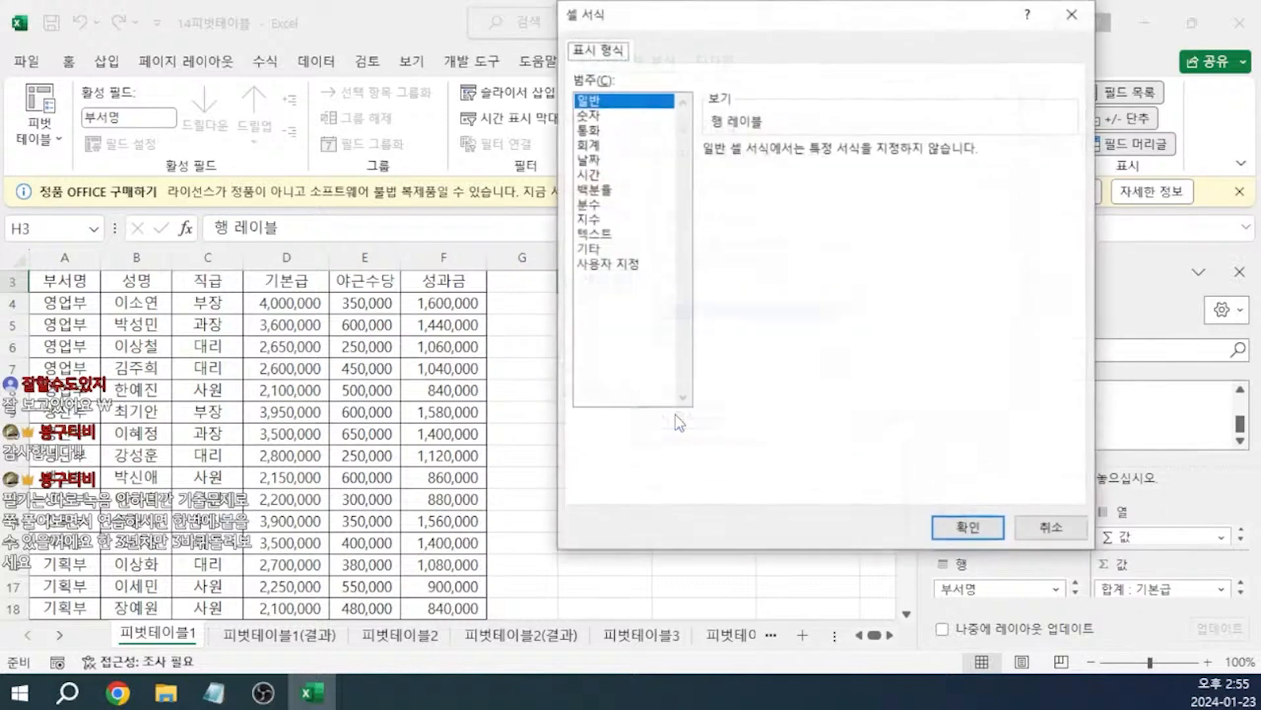
click(590, 115)
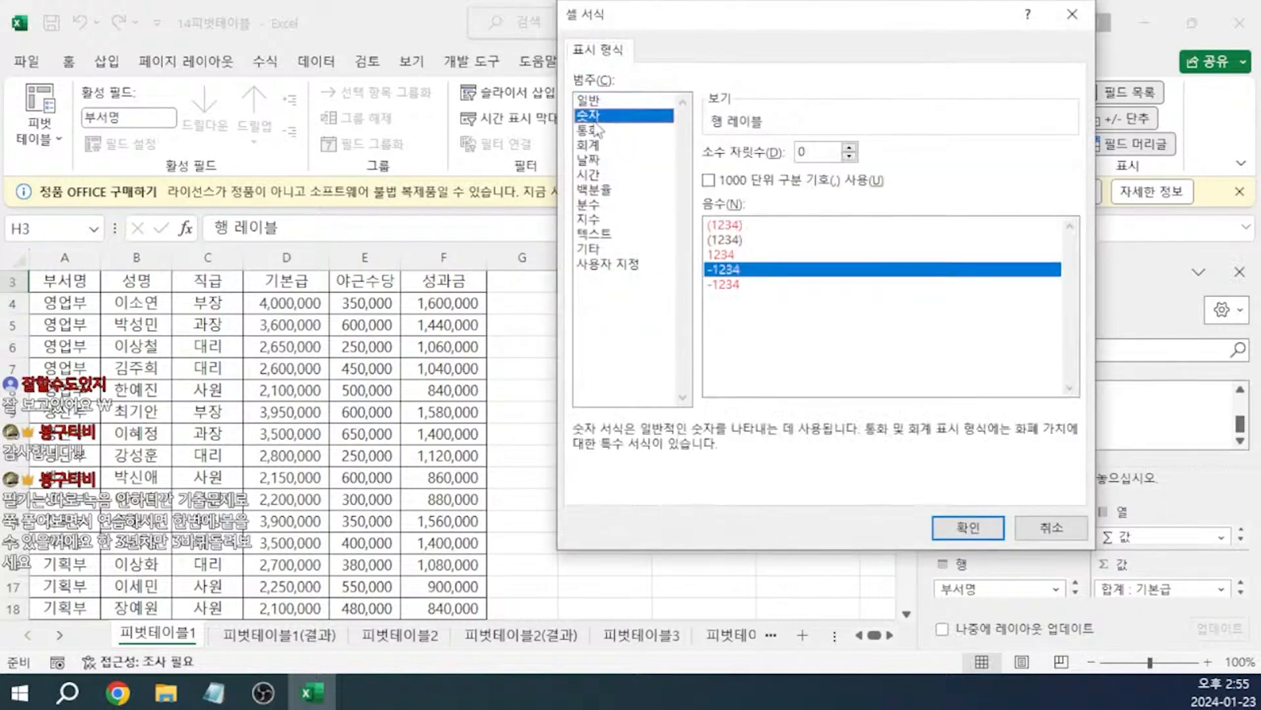
click(714, 183)
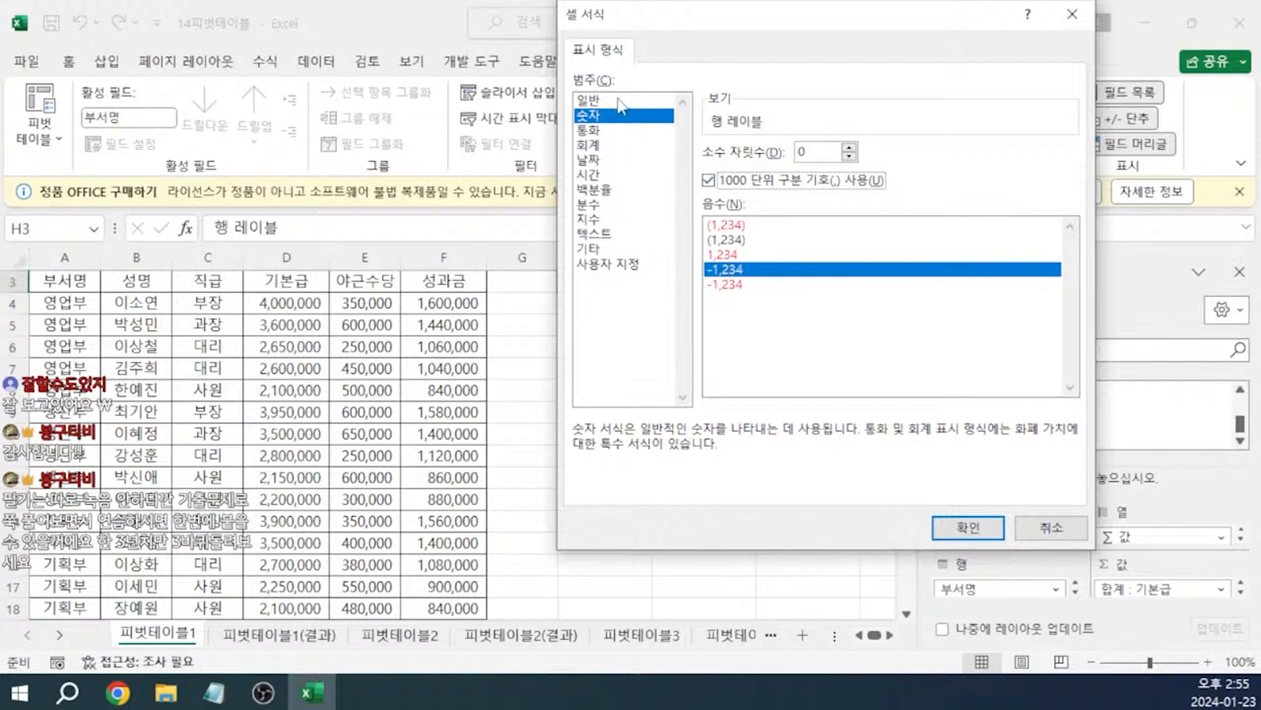
click(974, 529)
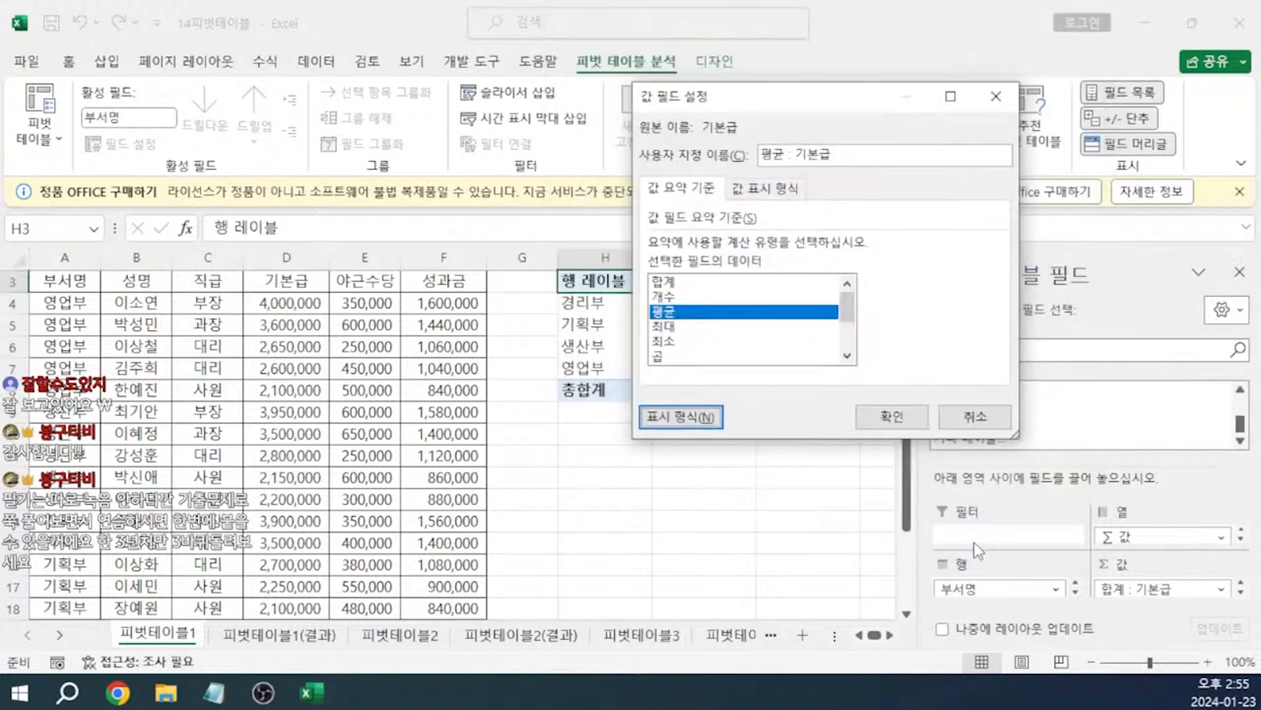
click(891, 416)
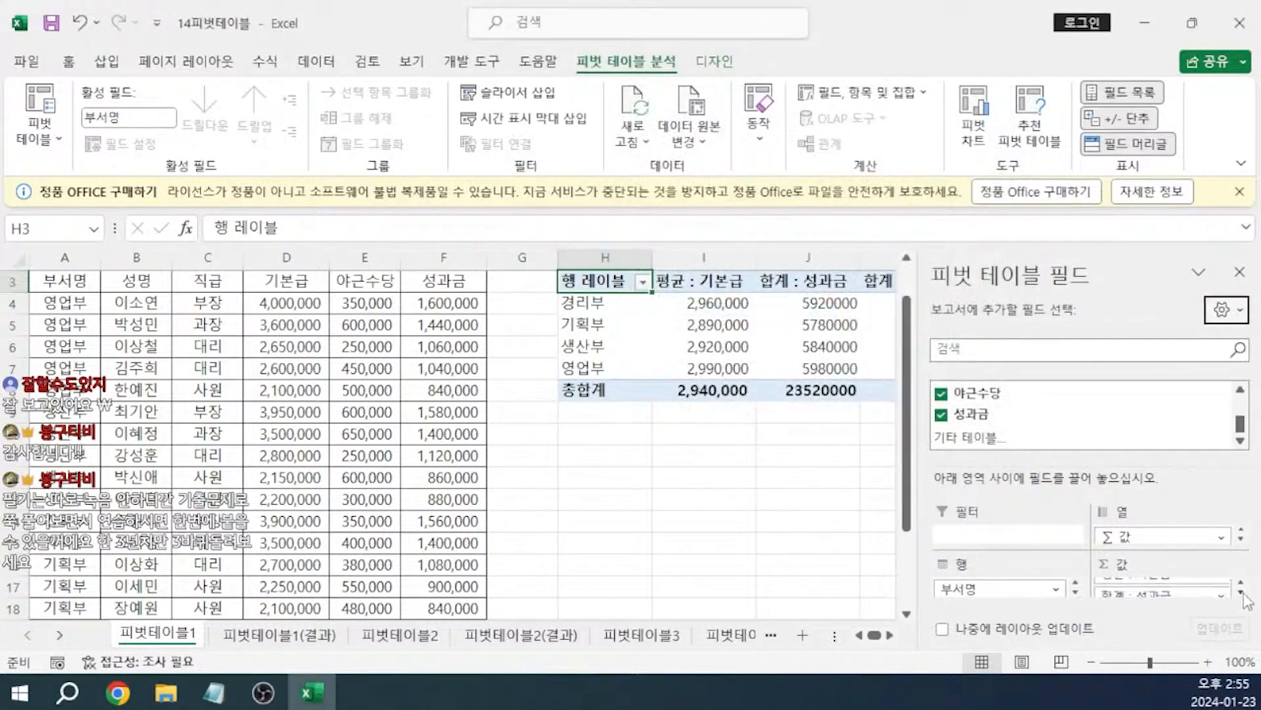
- Switch to Notepad and begin item 5 of the 작성요령 notes with "값에 데이터 클릭 -->"
key(alt+Tab)
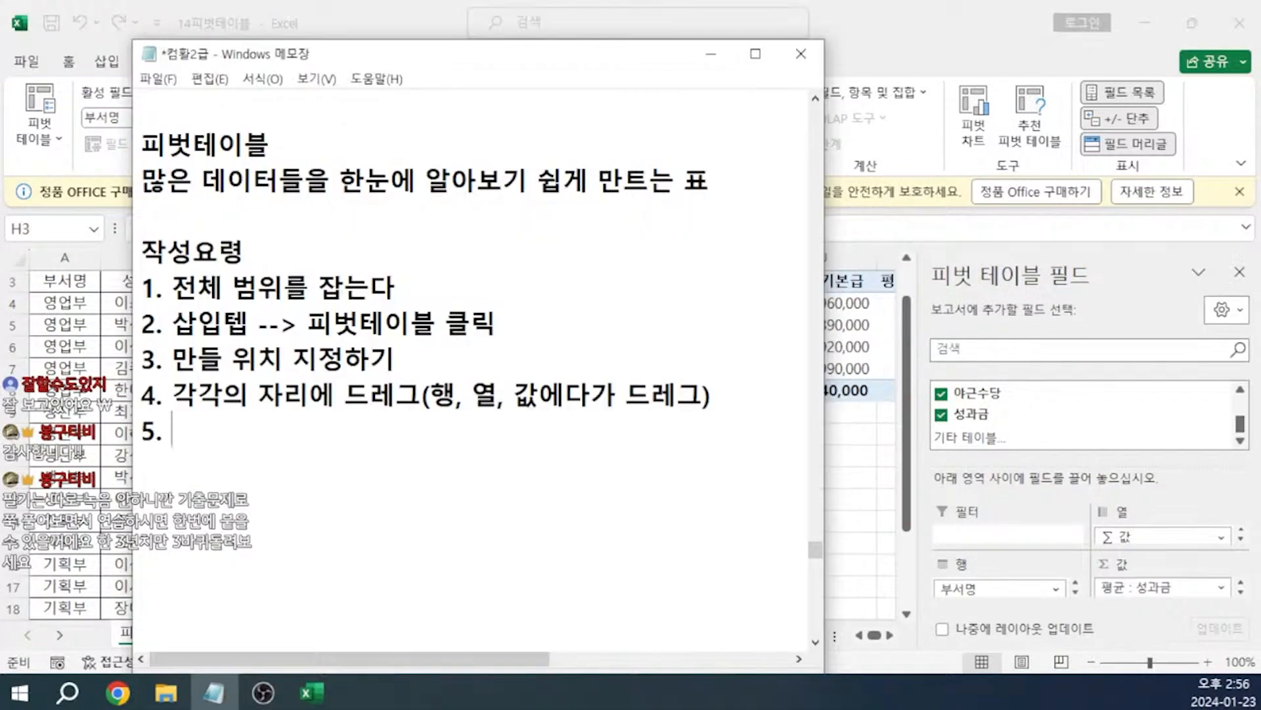
text(값에 데이터 클릭 -->)
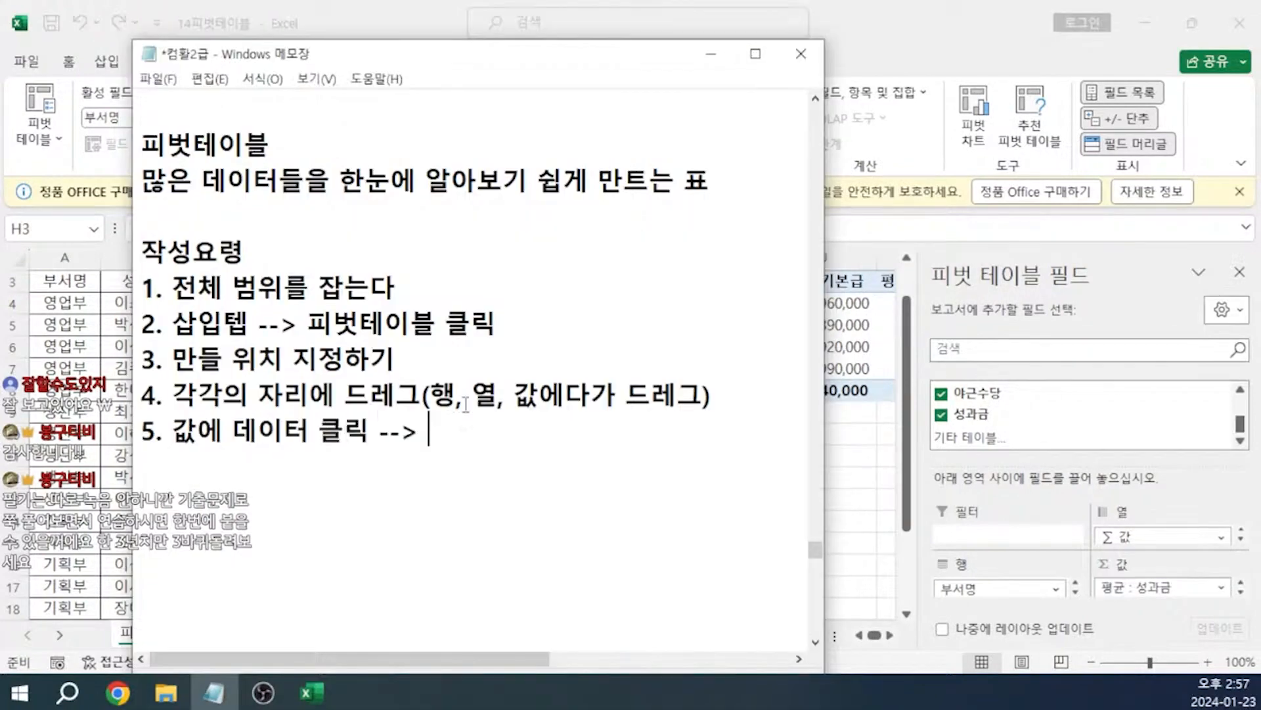
- Switch to Excel and check the summary options in the 성과금 value field settings, leaving them unchanged
click(1117, 586)
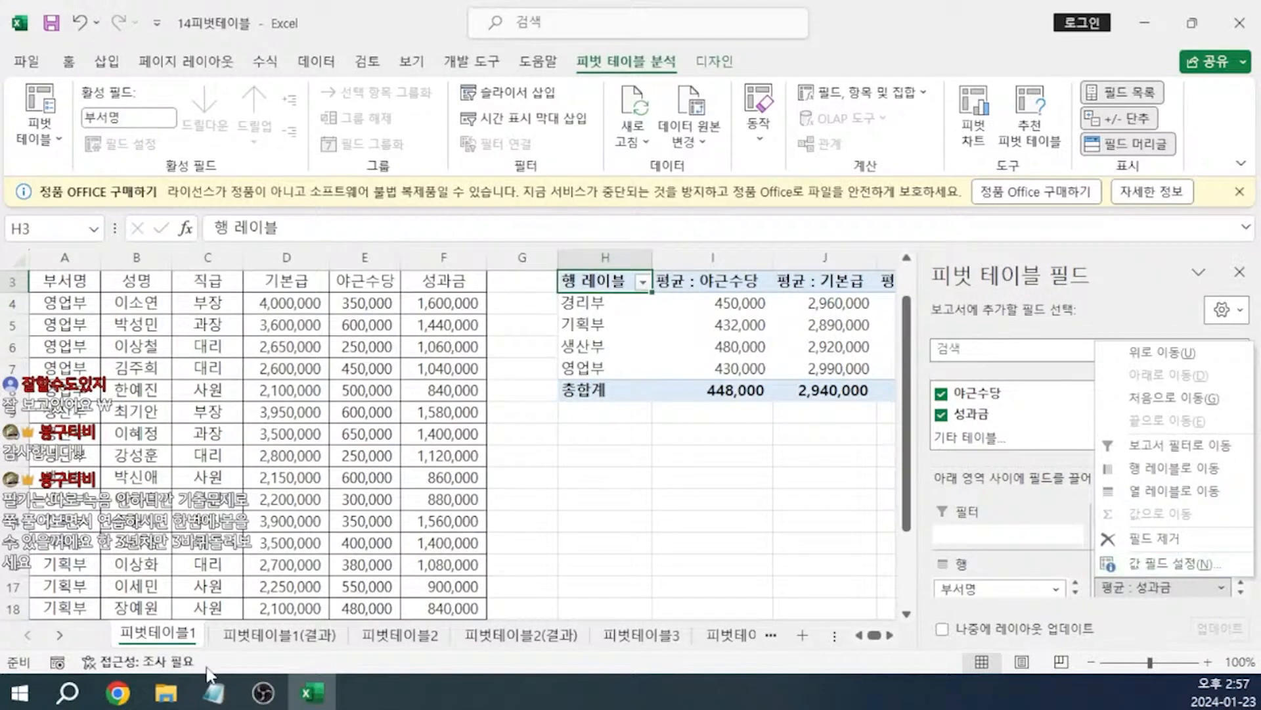
click(1126, 570)
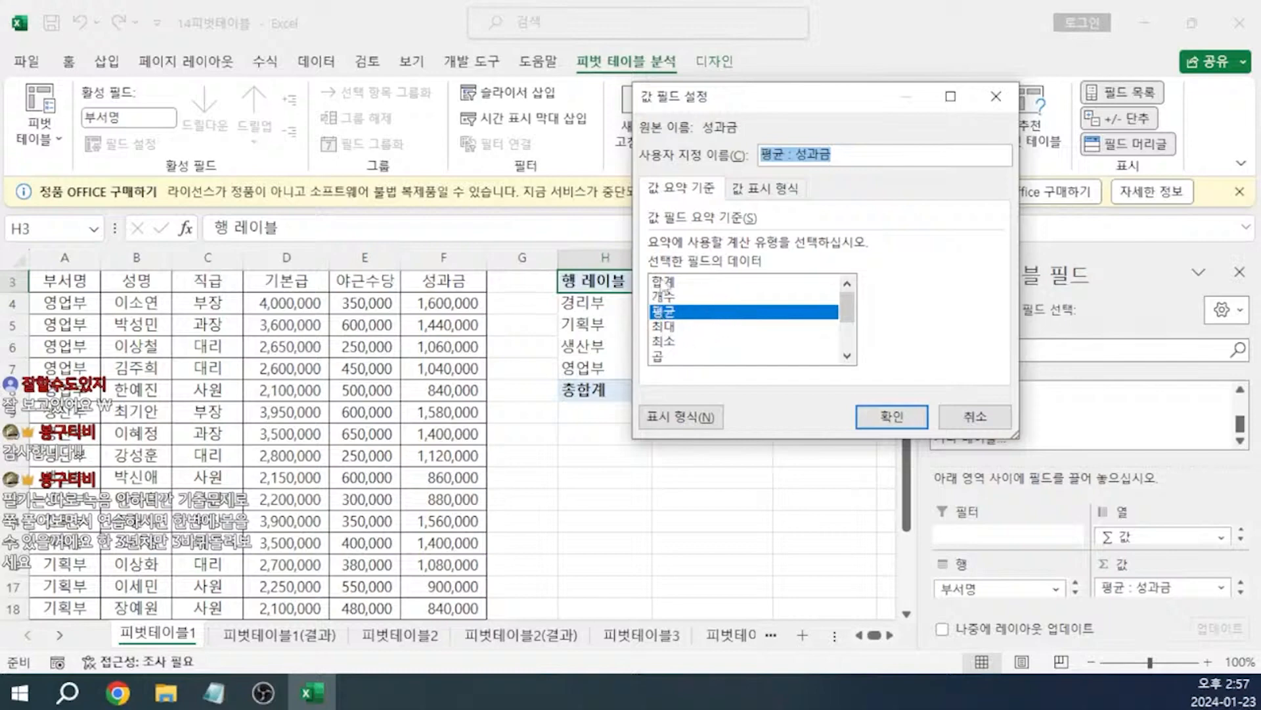
click(967, 421)
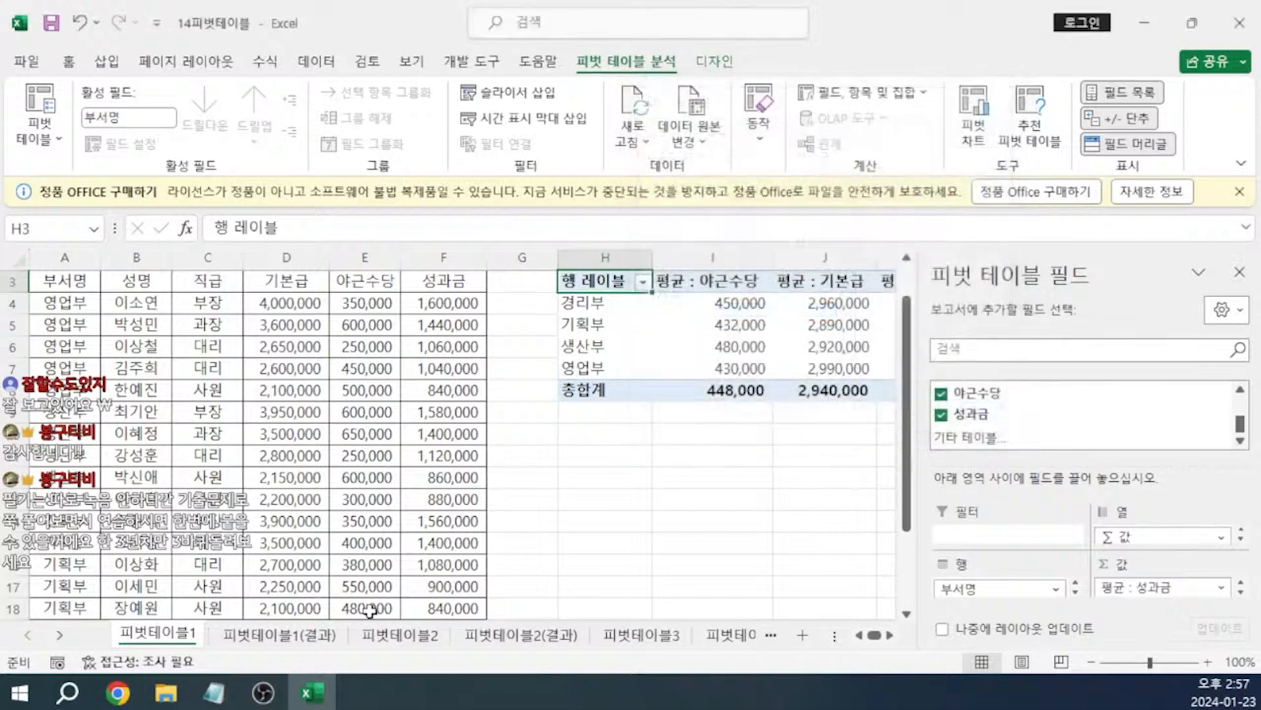
- Switch to Notepad and complete item 5 with "값필드 설정 --> (평균, 합계)" and a second line "---> 표시형식 눌러서 원하는 형식으로 바꾸기"
click(214, 691)
text((평균)
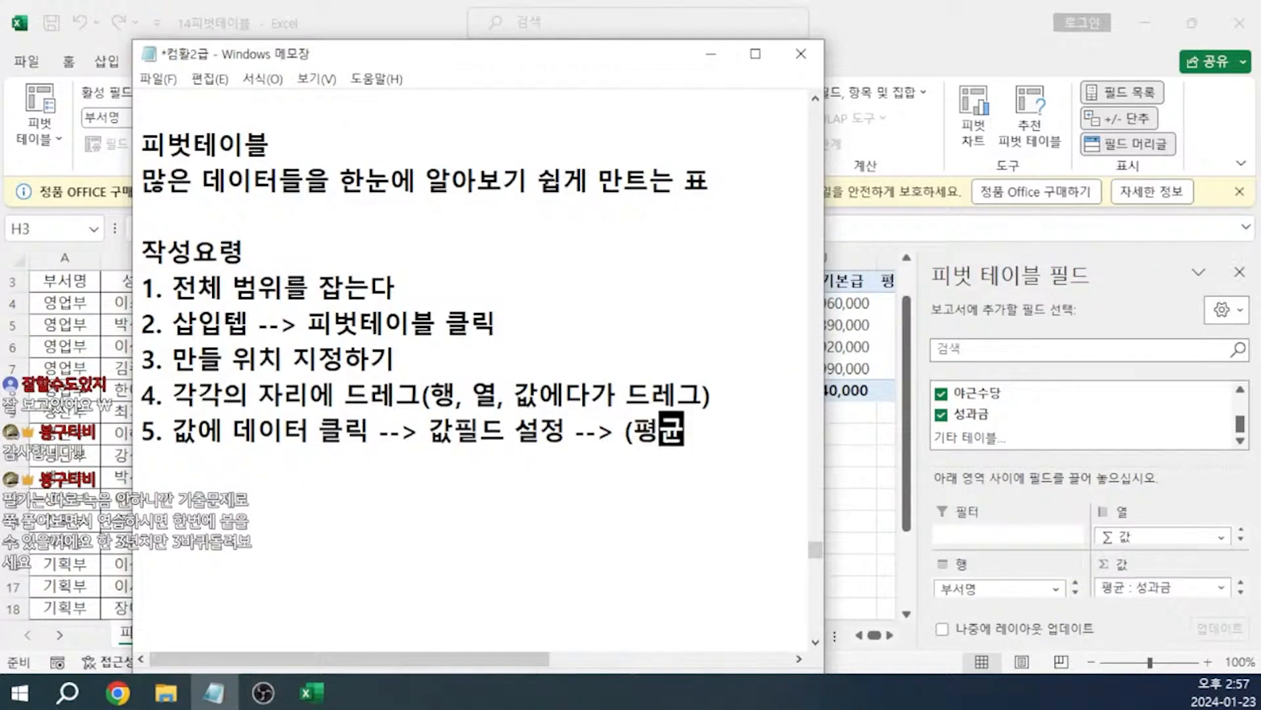
text(, 합ㄱㅖ))
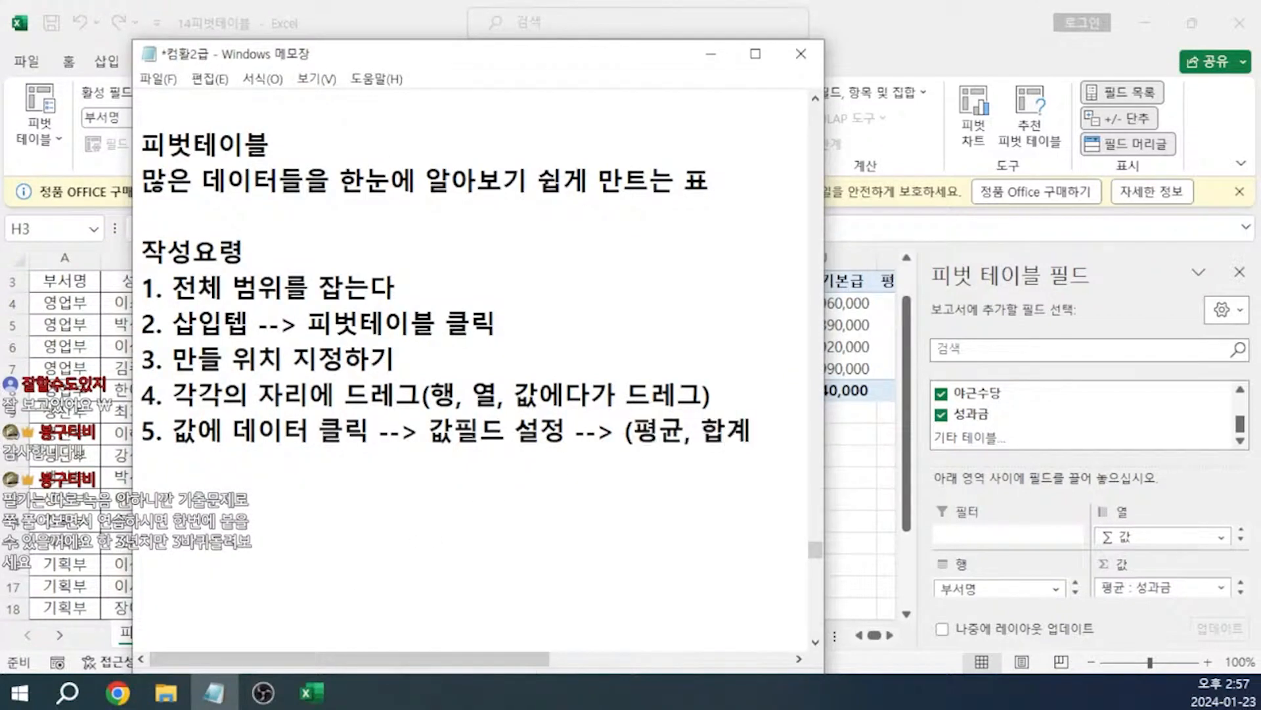
key(Return)
text(---> 표시형식 눌러서)
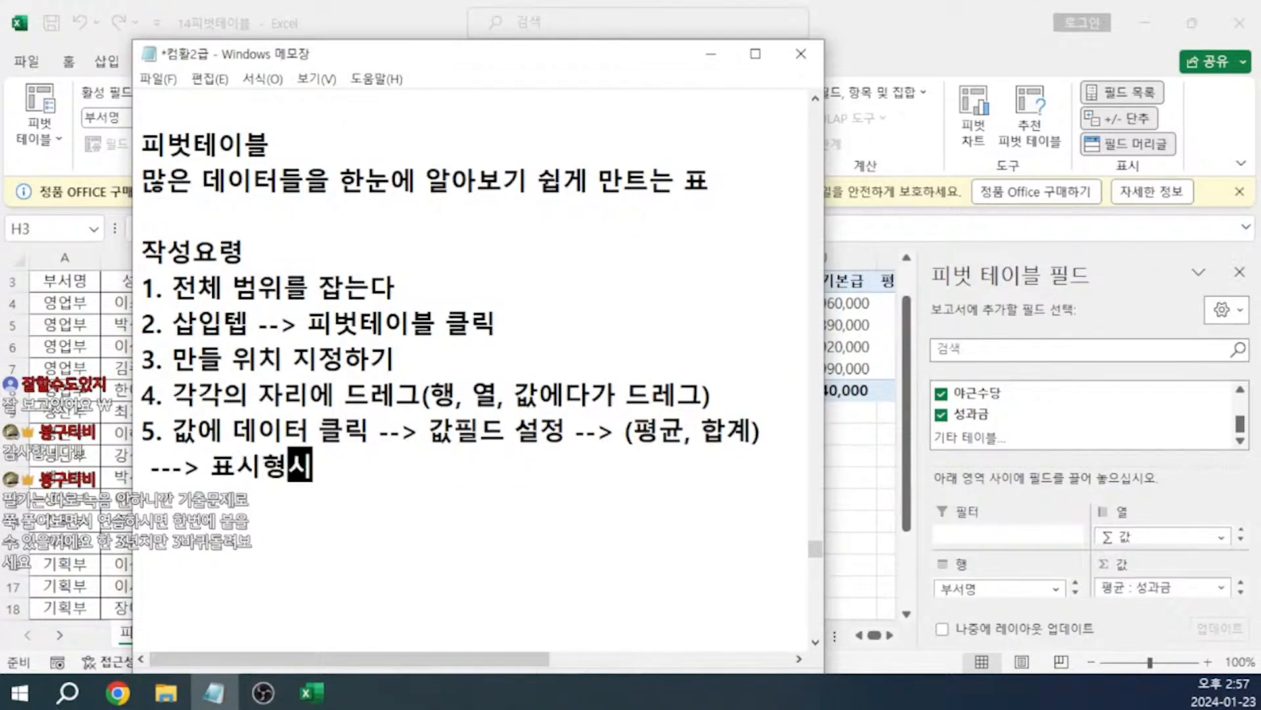
text( 원)
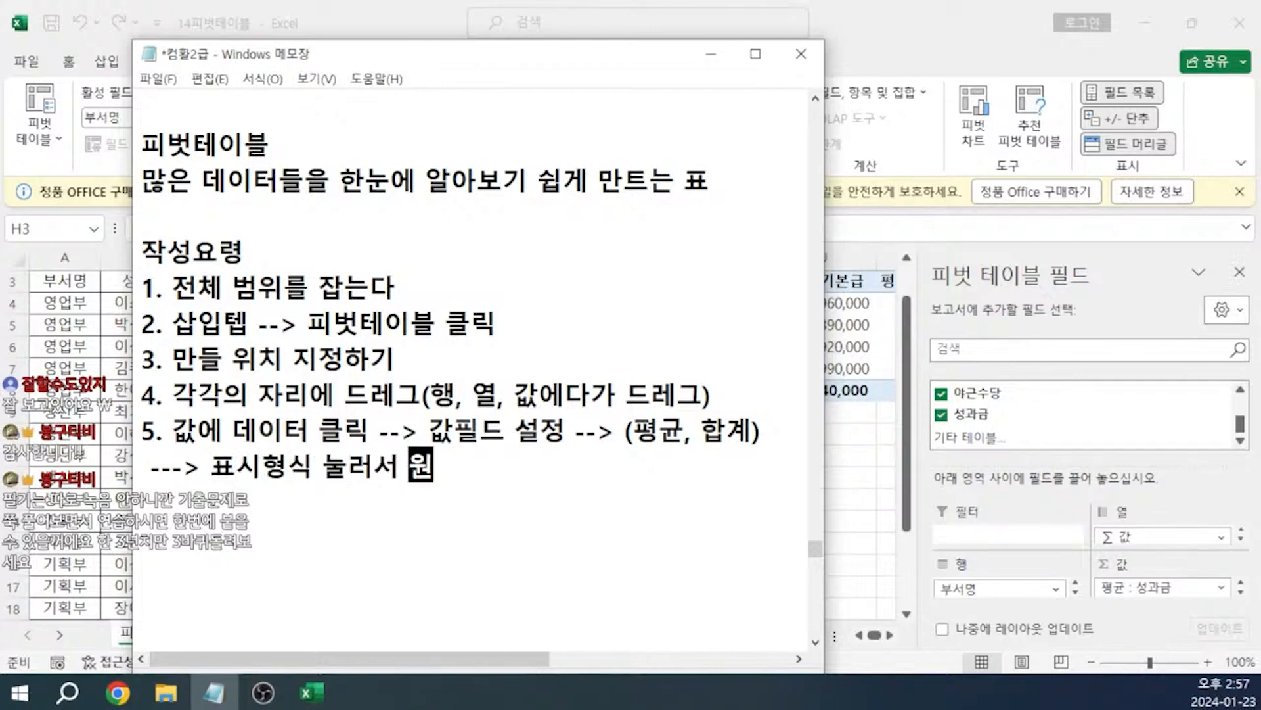
text(하는 형ㅅㅣㄱ으로 바꾸기)
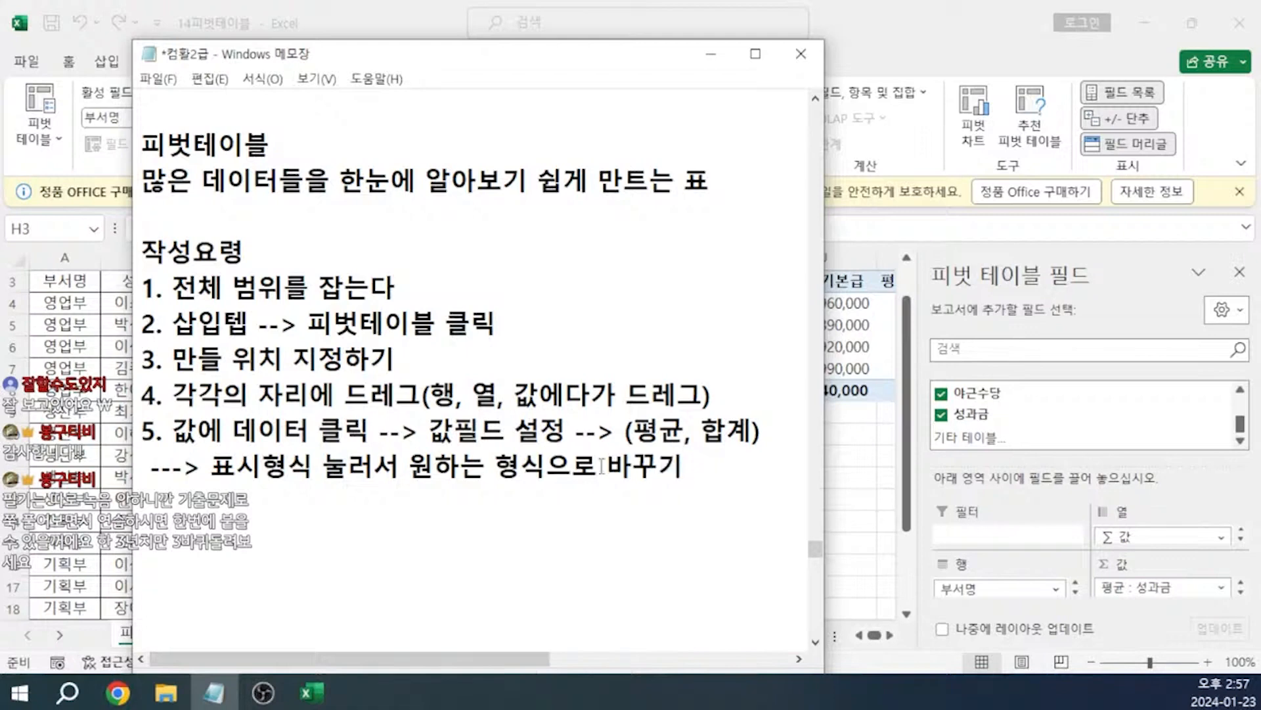
- Switch to Excel, close the PivotTable field pane and review the finished table of averages beside the source data
key(alt+Tab)
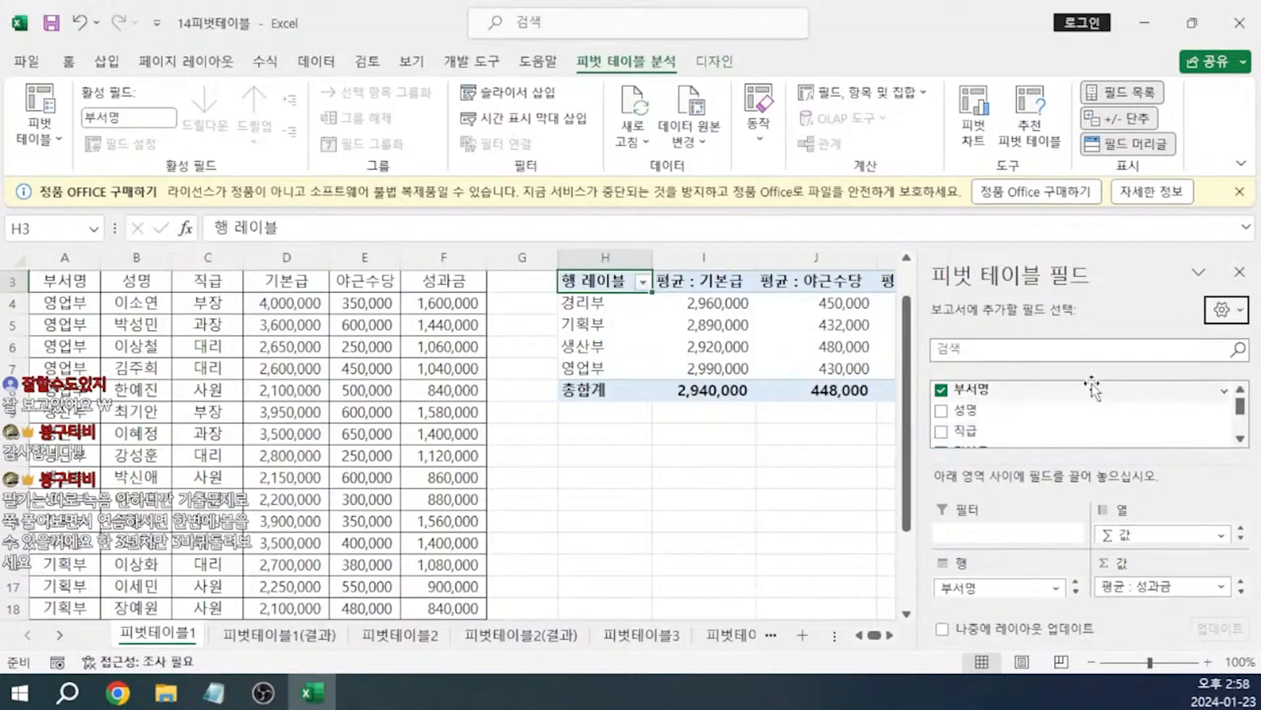
click(1240, 272)
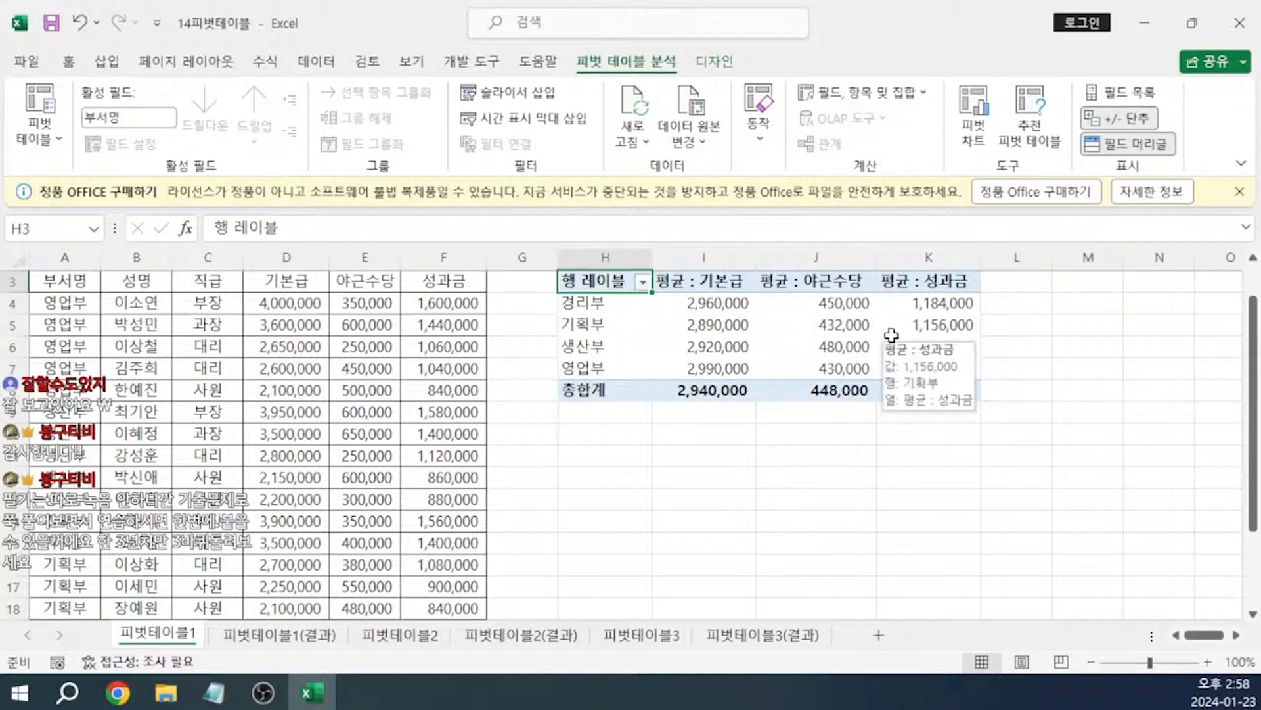
mouse_move(890, 337)
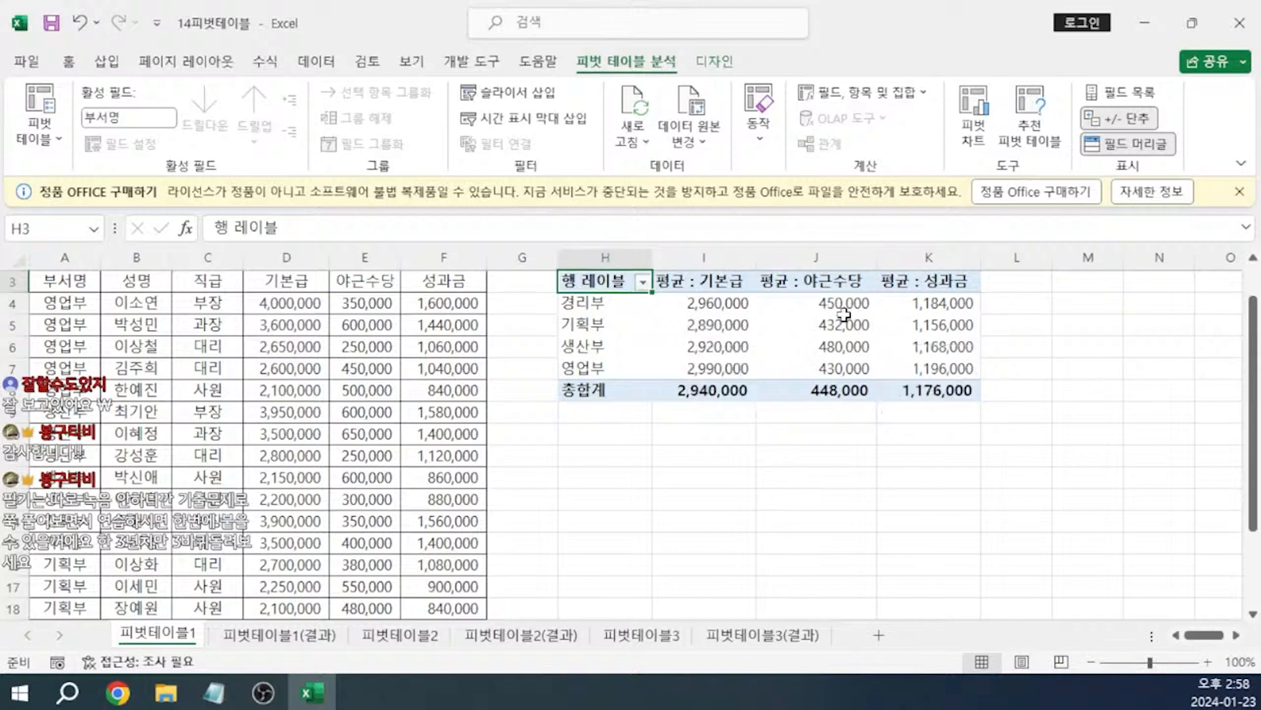
scroll(1125, 380, up, 1)
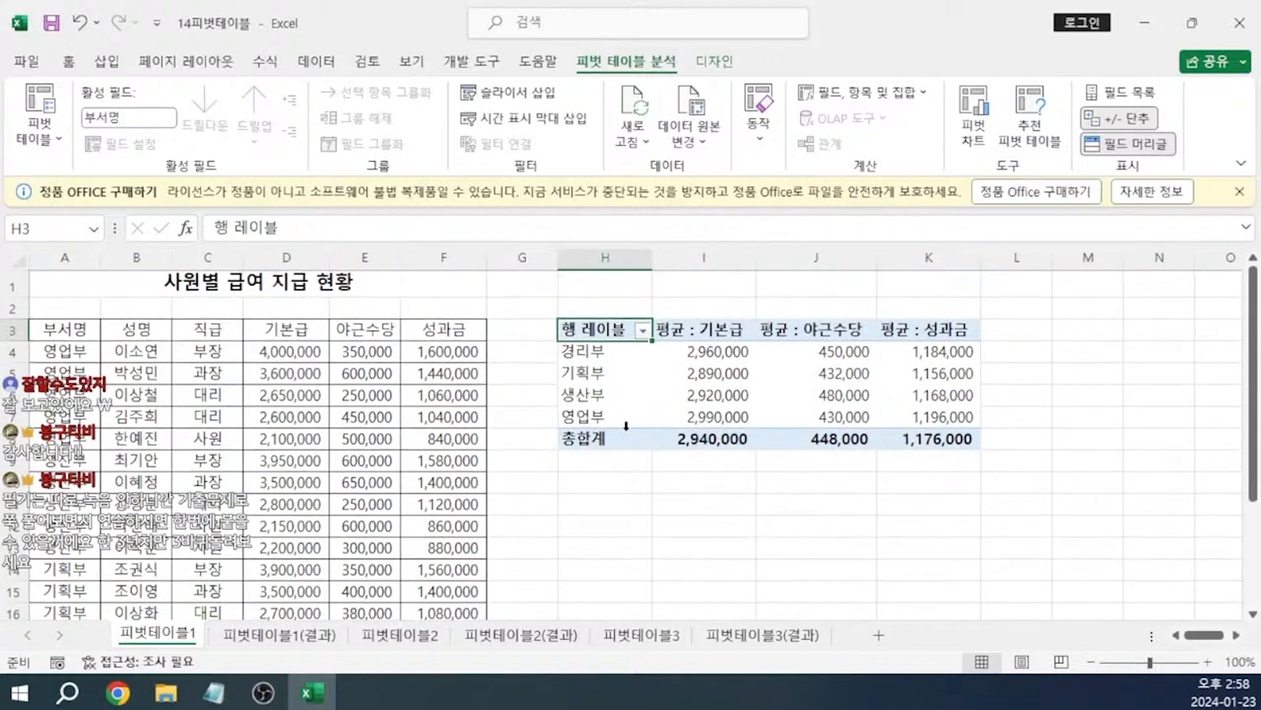
mouse_move(956, 413)
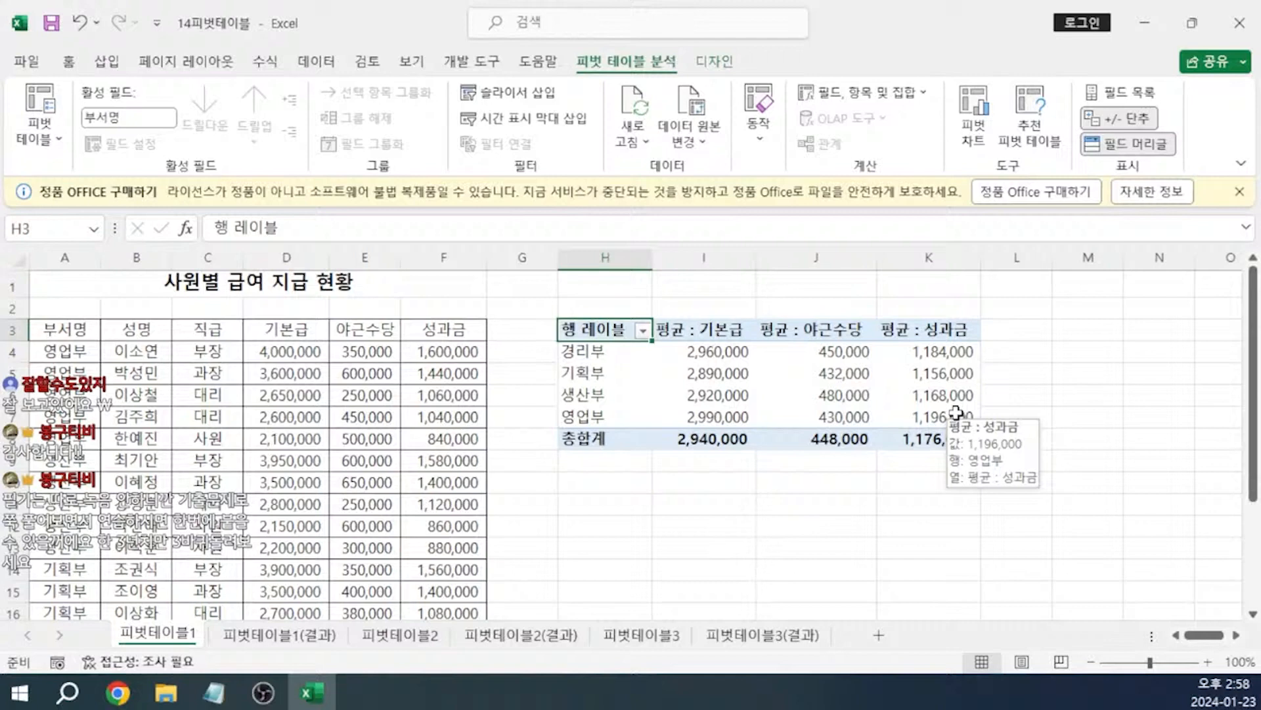
click(604, 526)
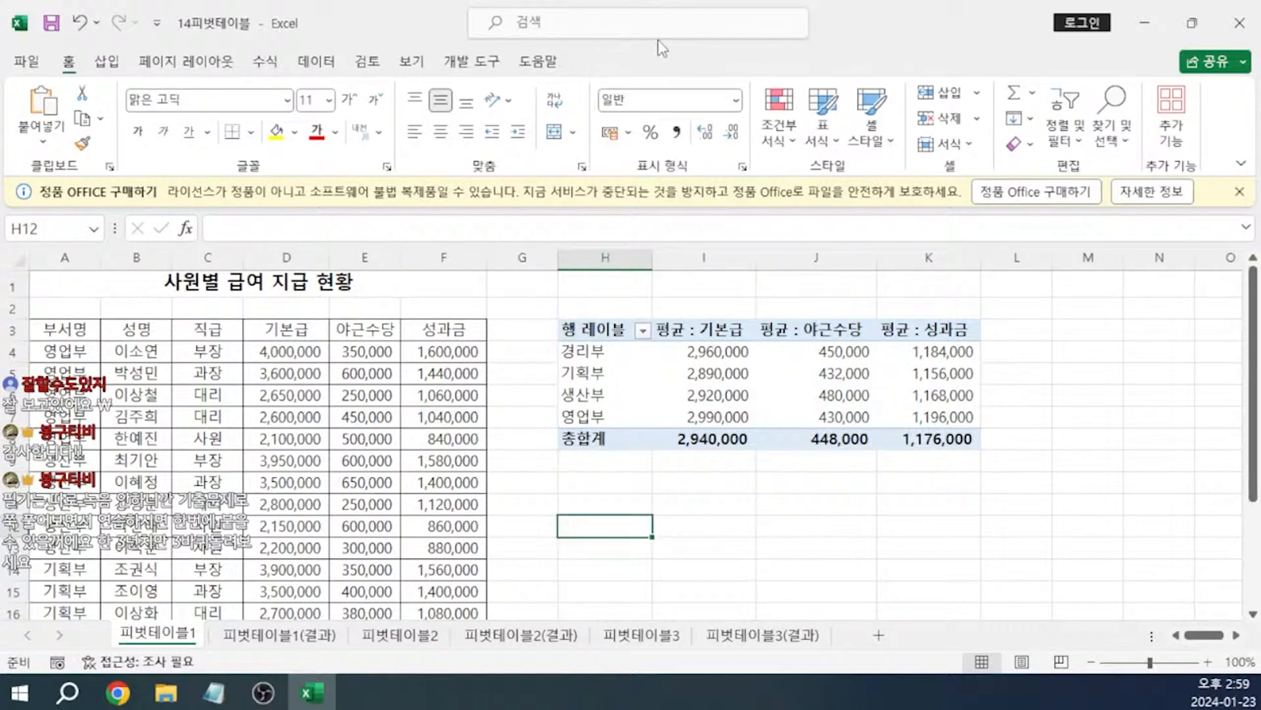
- Apply the blue PivotTable style from the second row of the 중간 group to the salary PivotTable
click(706, 373)
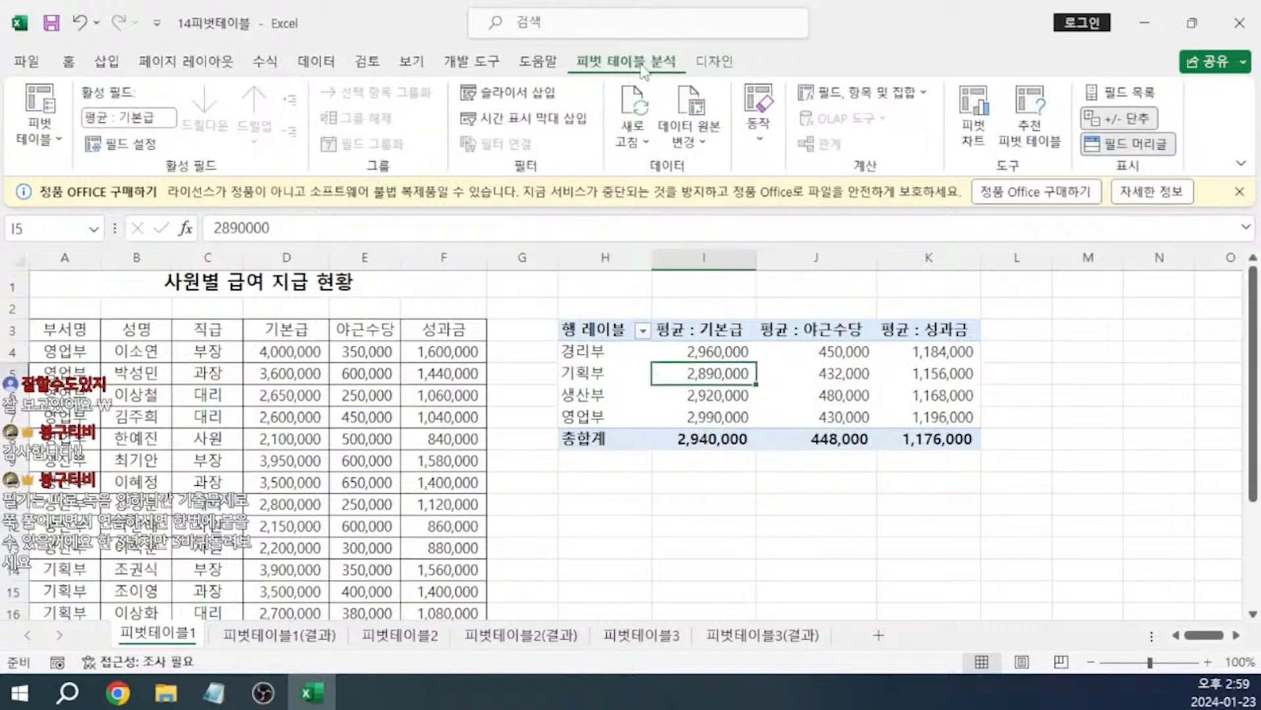
click(719, 63)
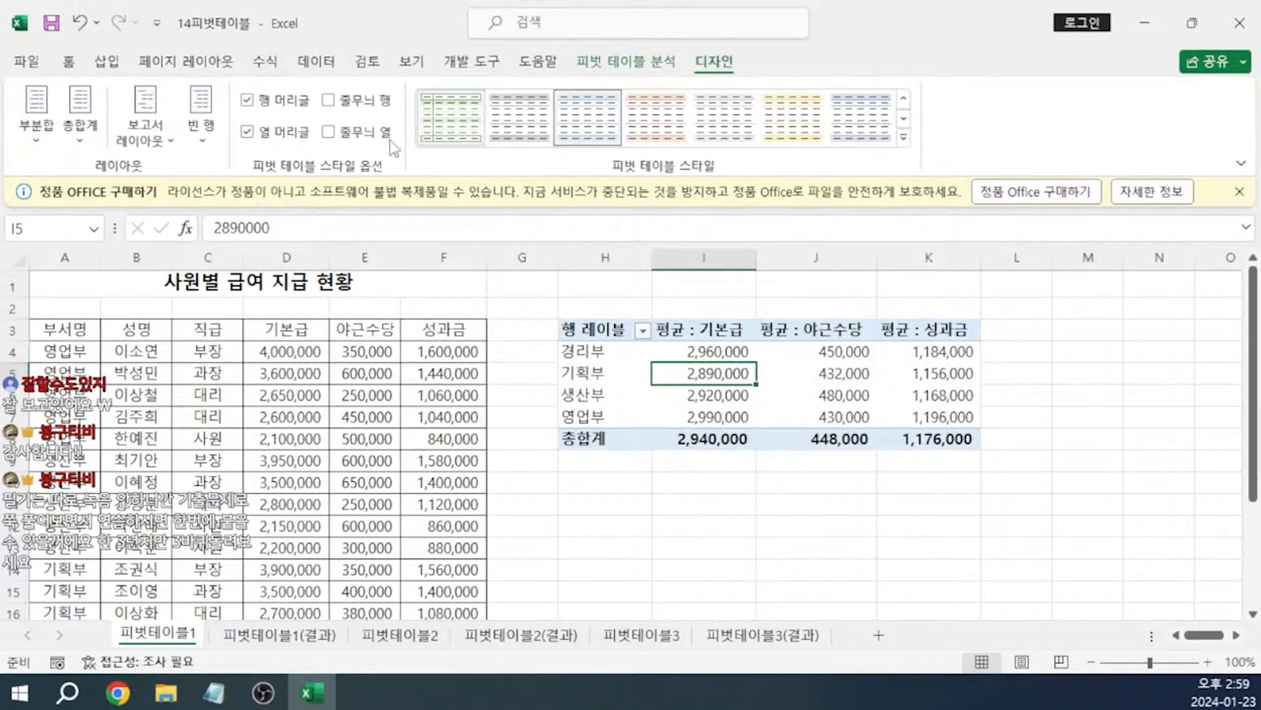
click(163, 156)
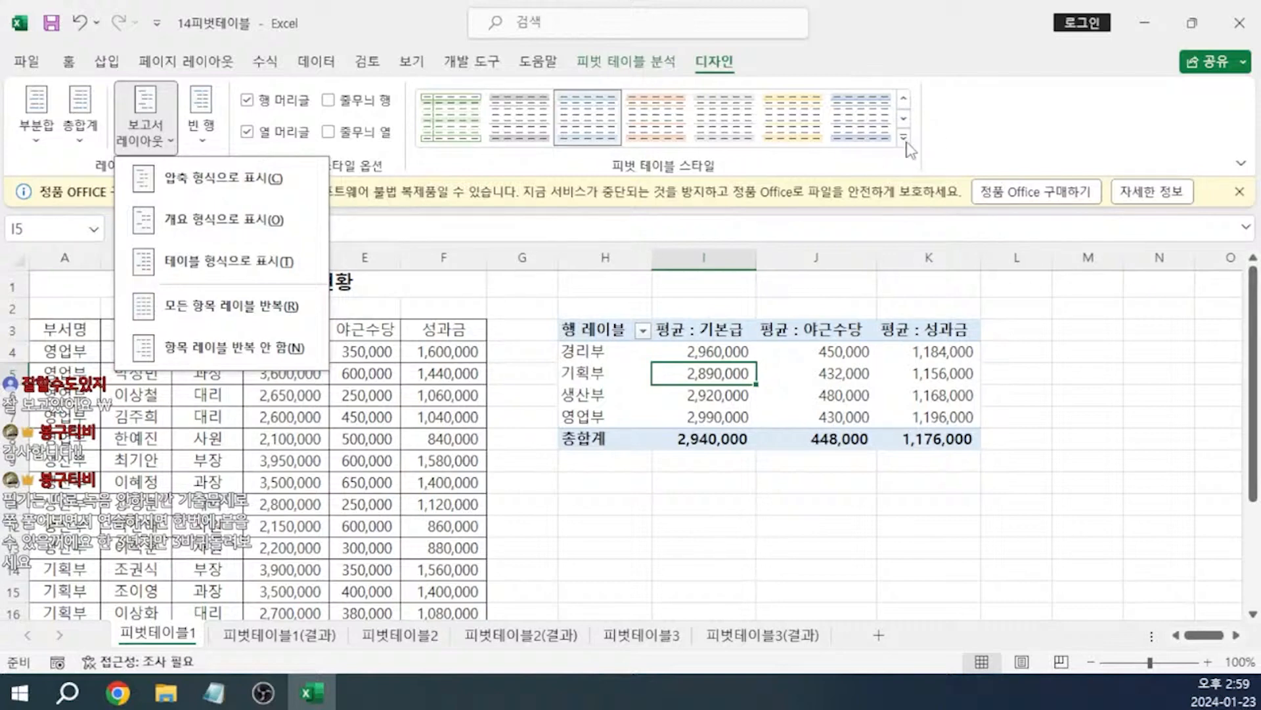
click(905, 139)
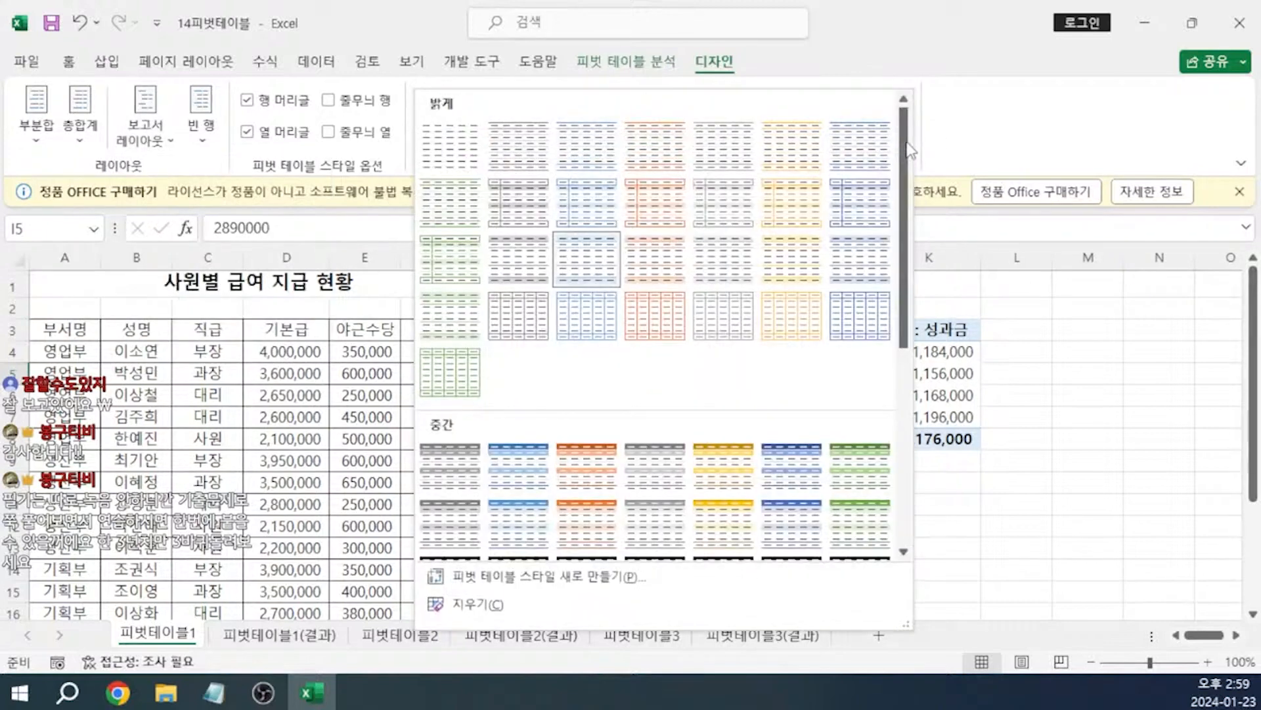
click(516, 523)
- Switch to Notepad and write "테이블을 클릭했을때 -->디자인 -->보고서레이아웃" as item 6 of the 작성요령 notes
text(블)
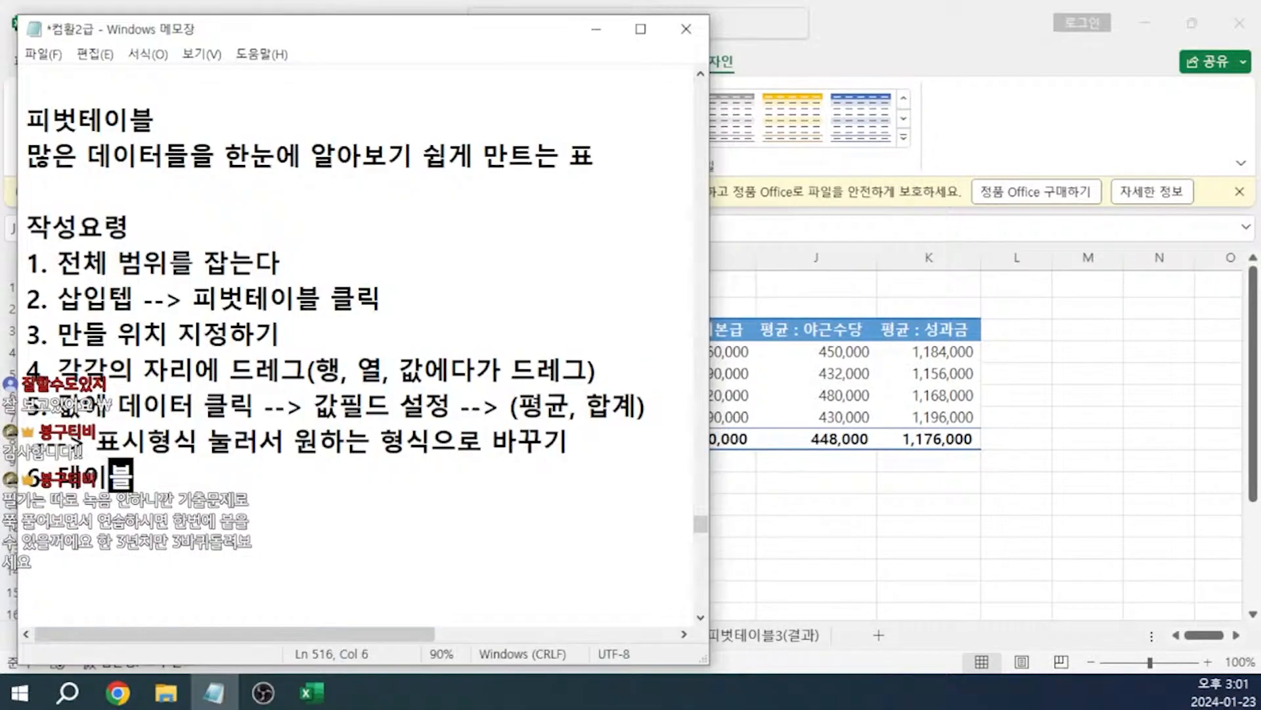
text(을 클릭했으)
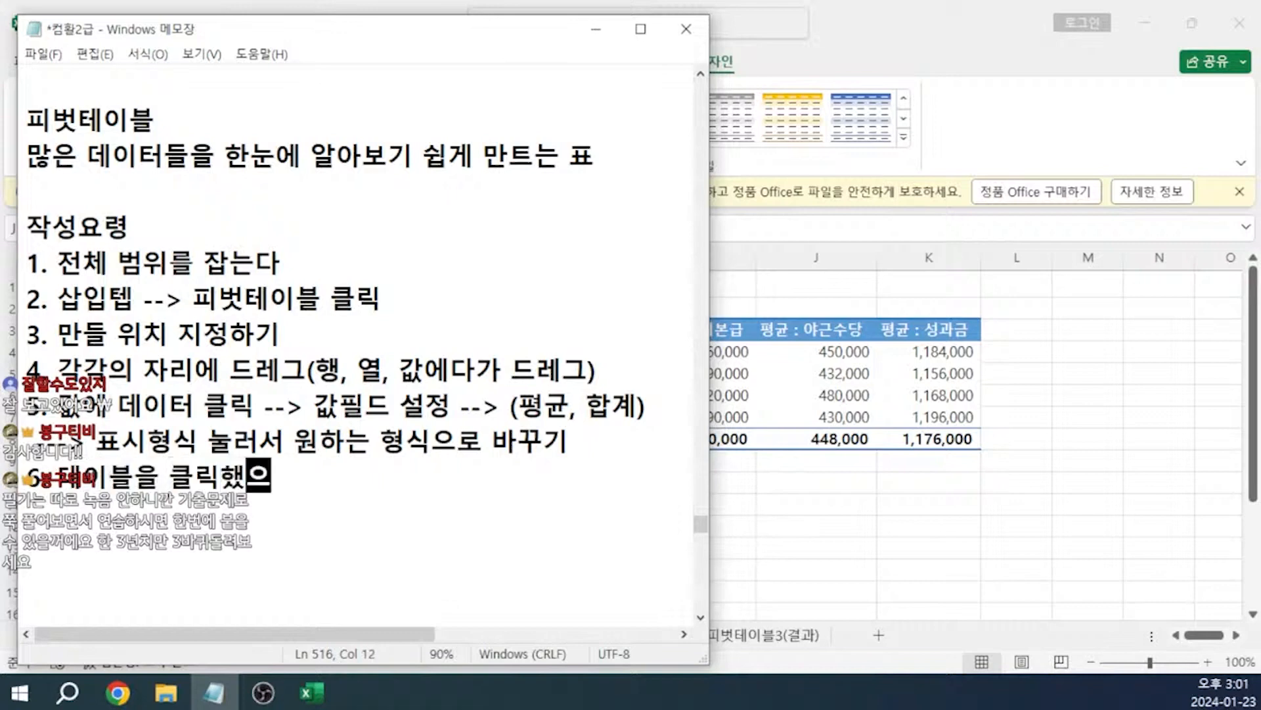
text(을때 -->)
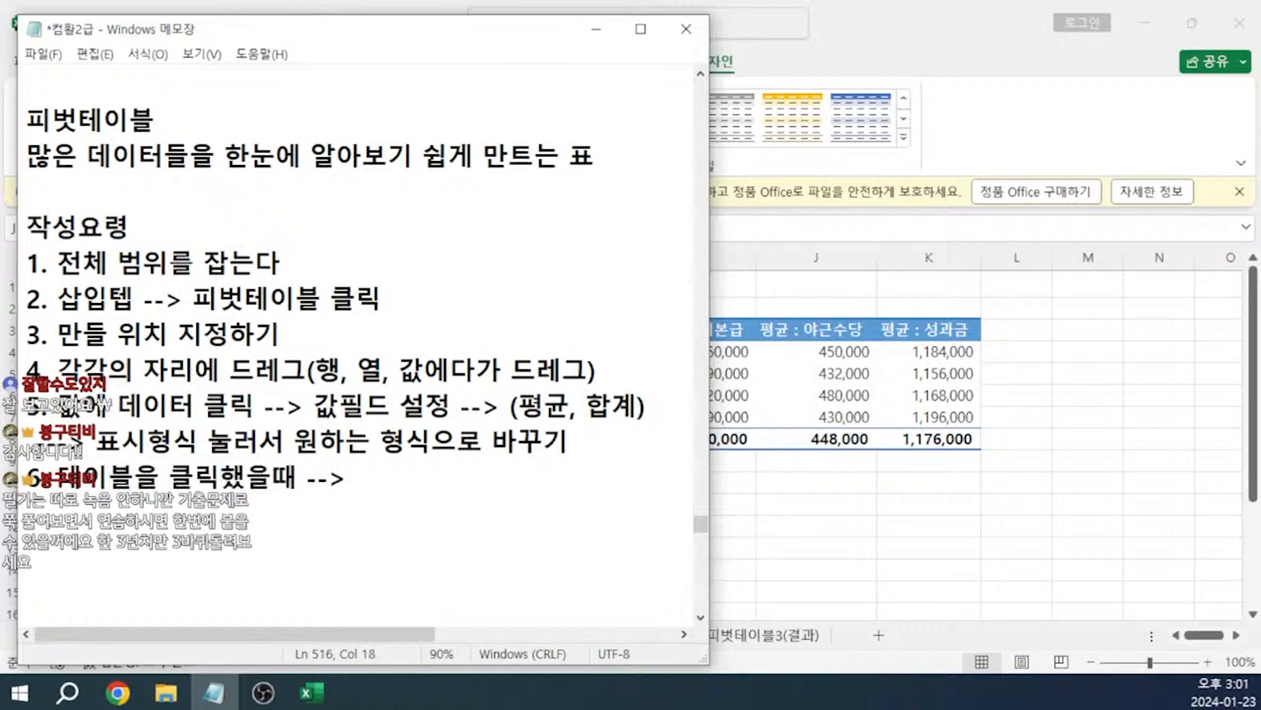
text(디자인 -->)
drag(296, 41, 304, 88)
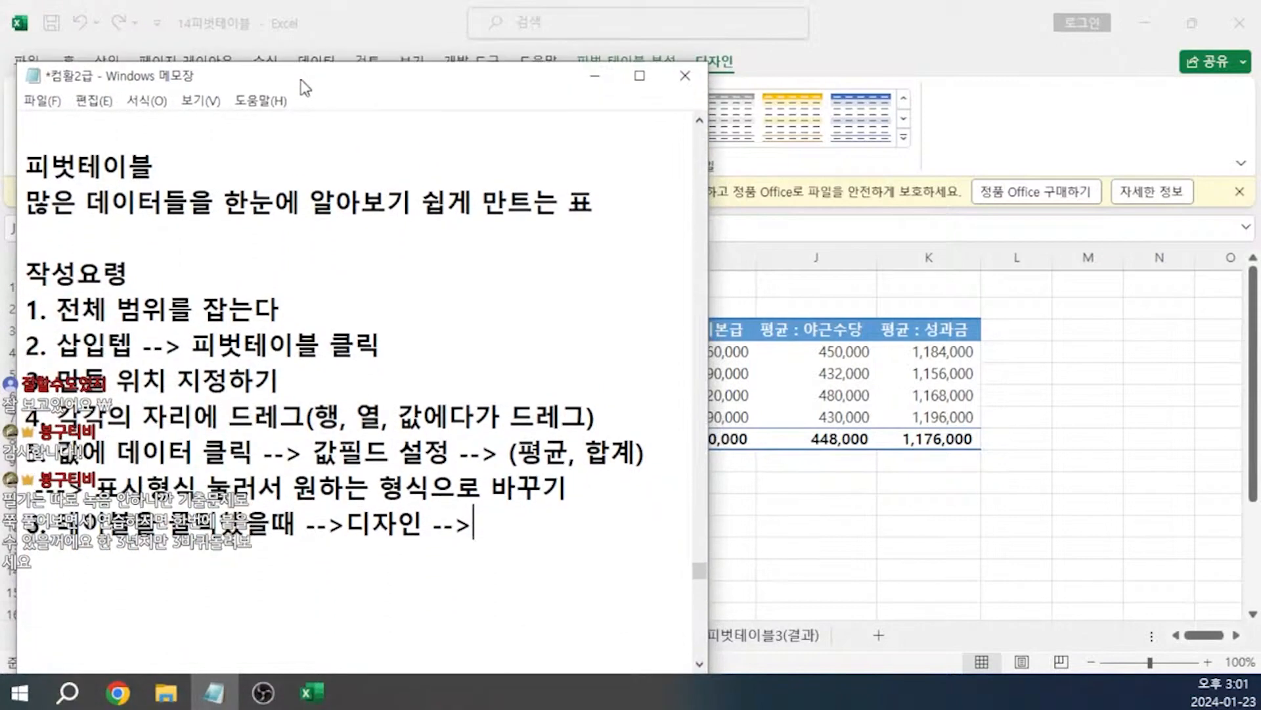
text(보고서레잉)
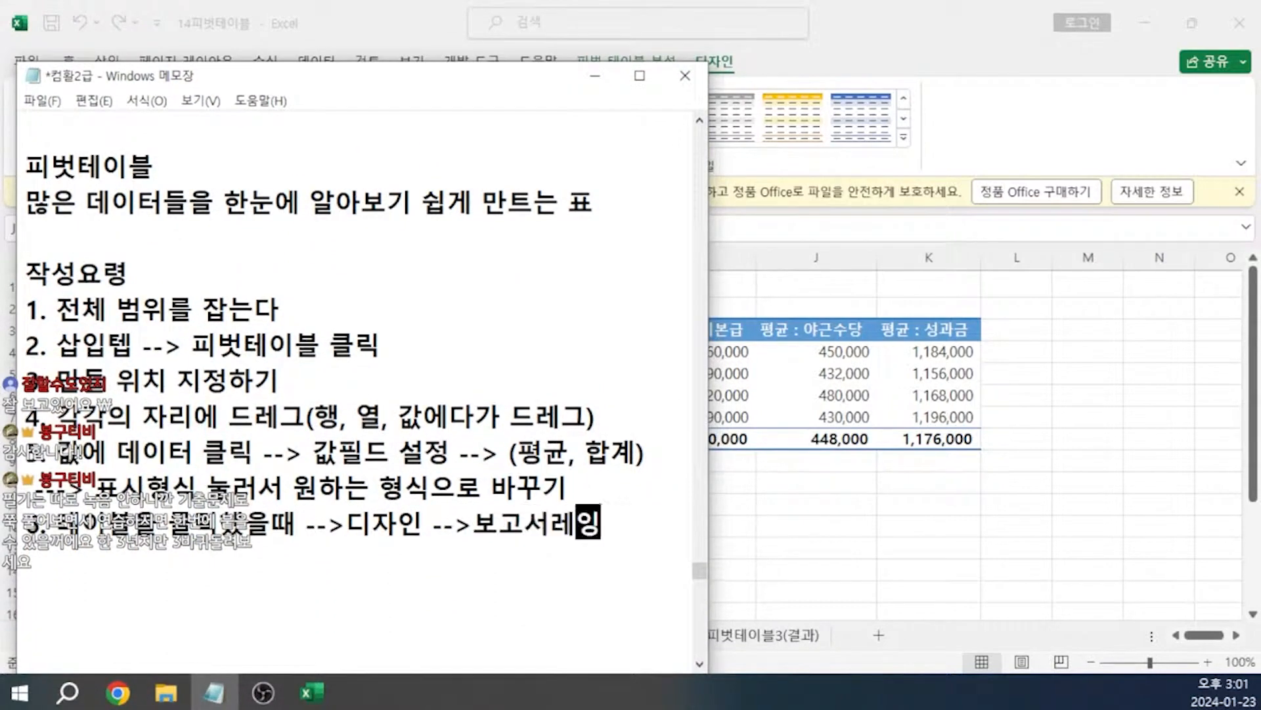
text(아웃)
- Add item 7 "테이블을 클릭했을때 -->디자인 -->스타일" to the notes, reusing the opening text of item 6
key(Return)
text(7)
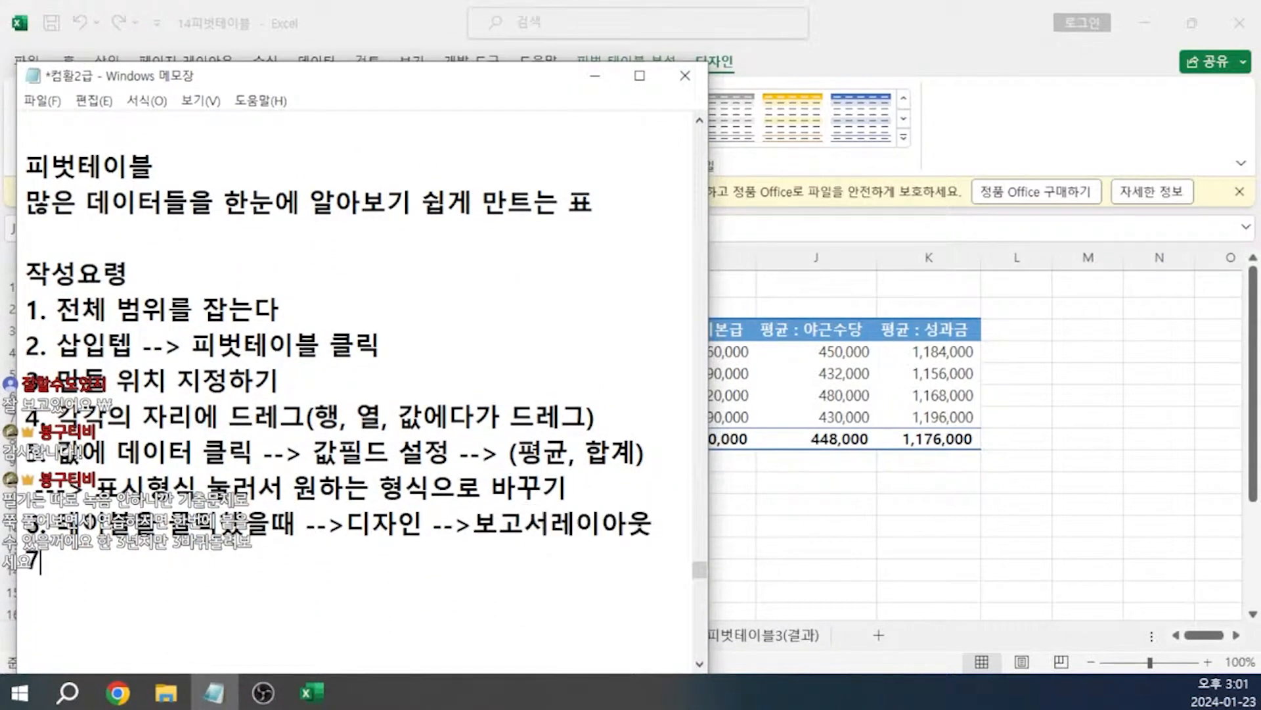
text(.)
drag(56, 522, 424, 522)
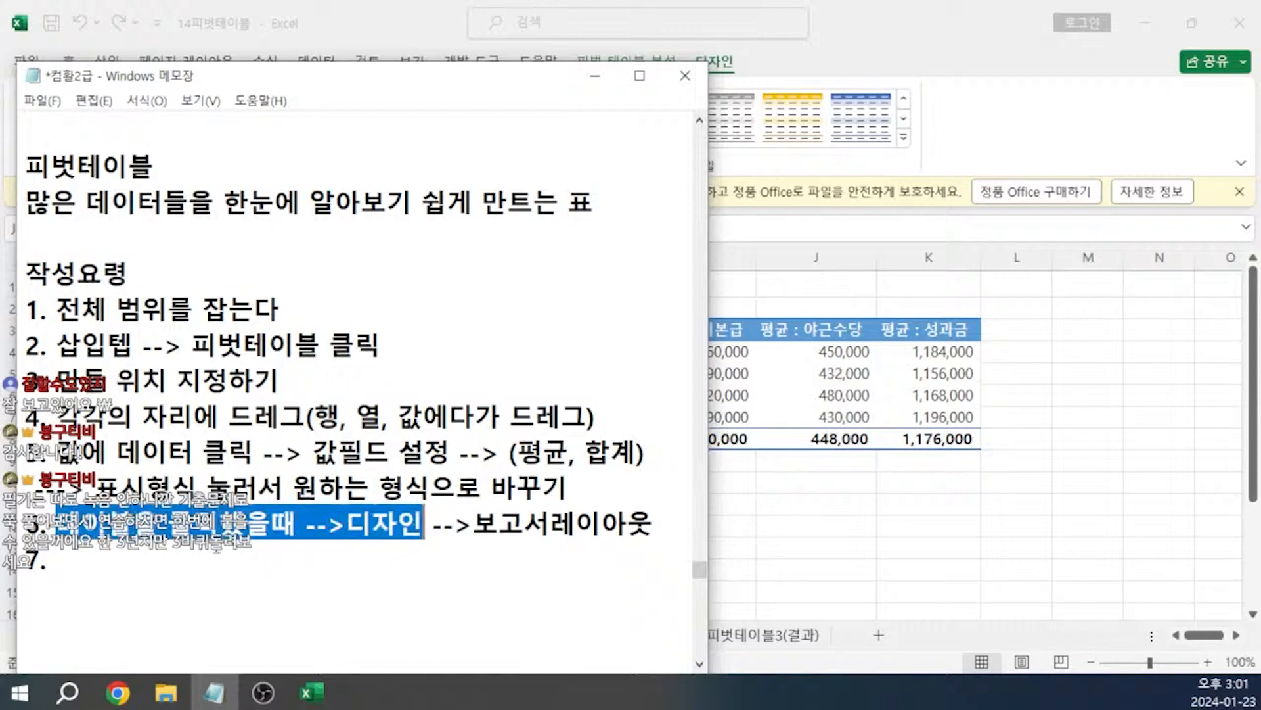
key(ctrl+c)
click(216, 551)
key(ctrl+v)
text(-->)
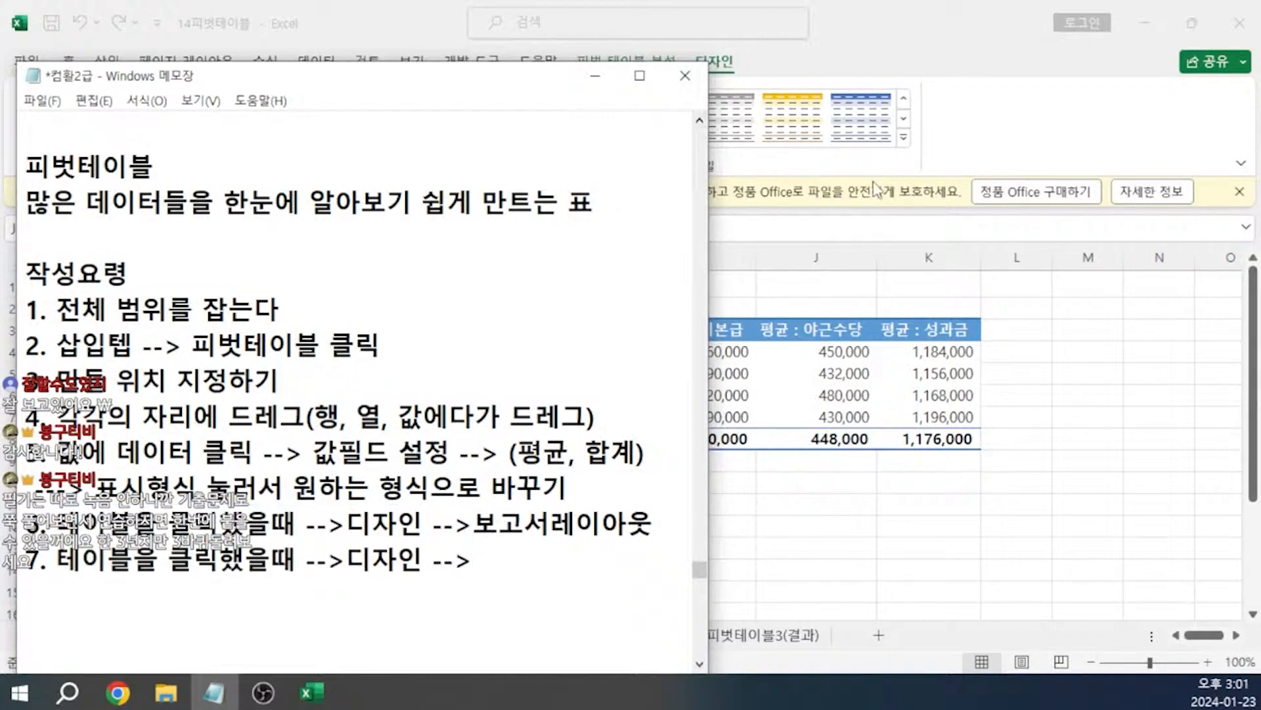
text(스타일)
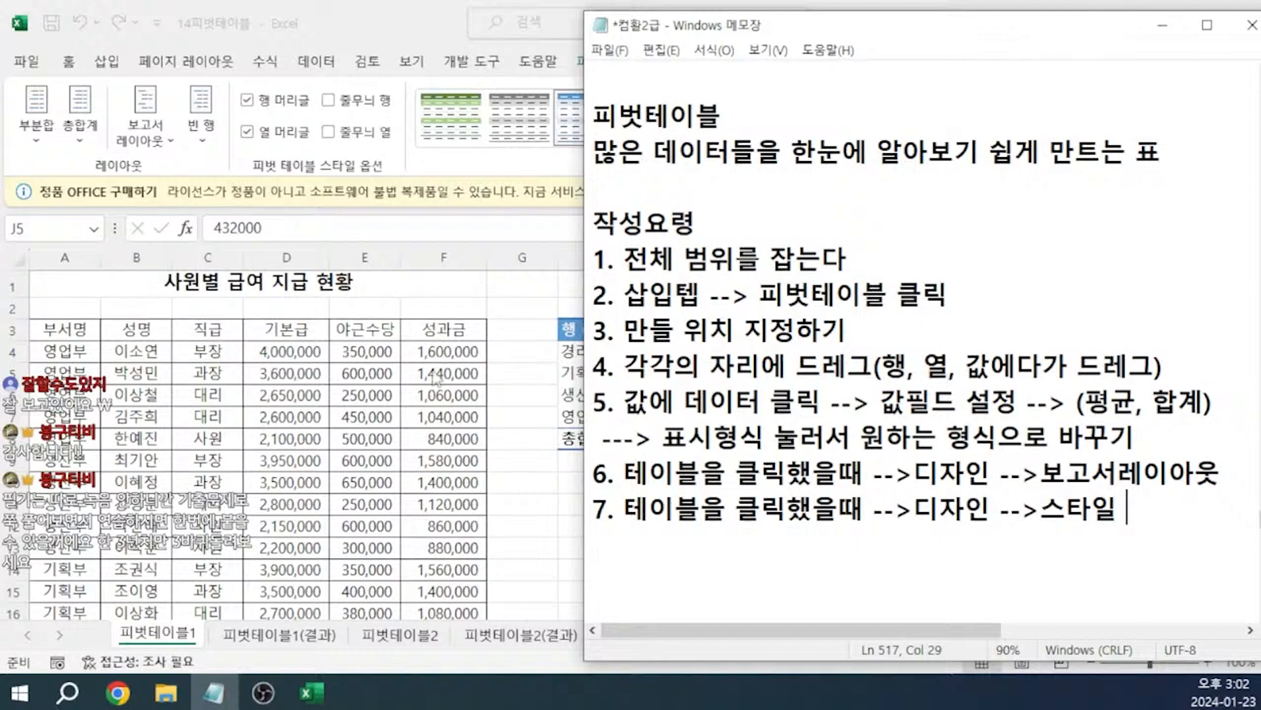
- Switch to Excel and extract the source records behind the 경리부 기본급 average to a new sheet
key(alt+Tab)
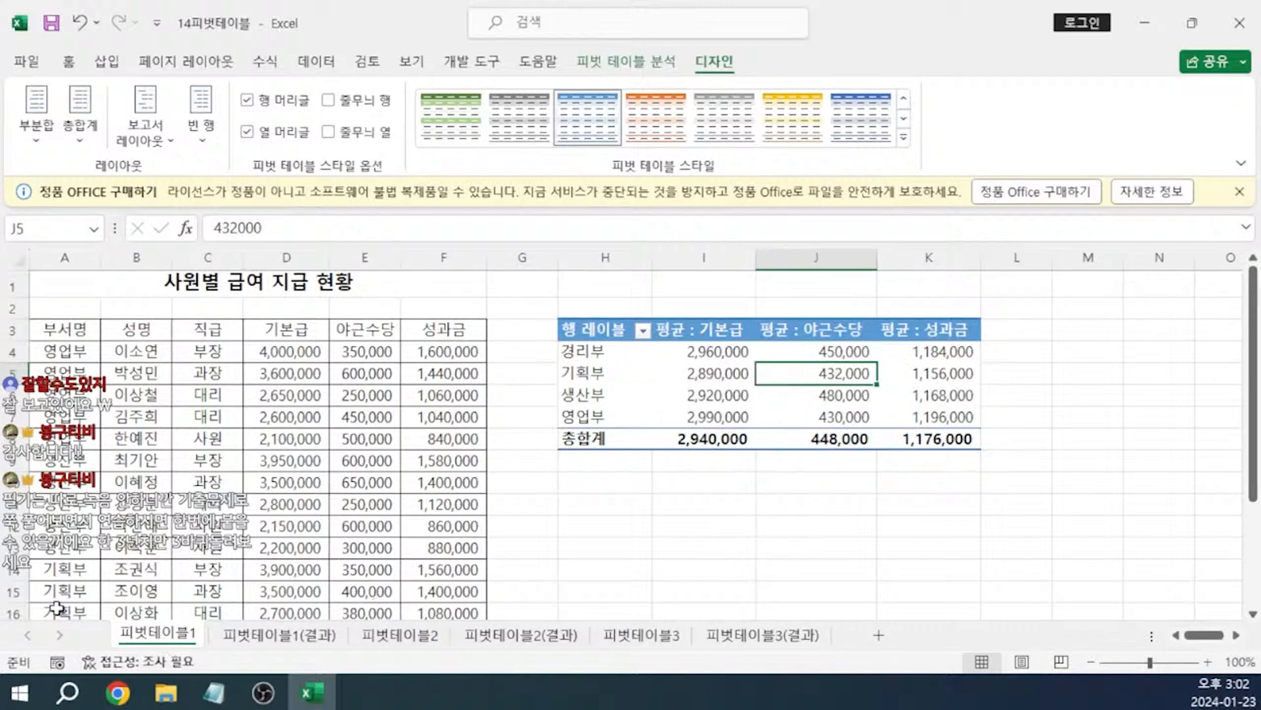
double_click(718, 355)
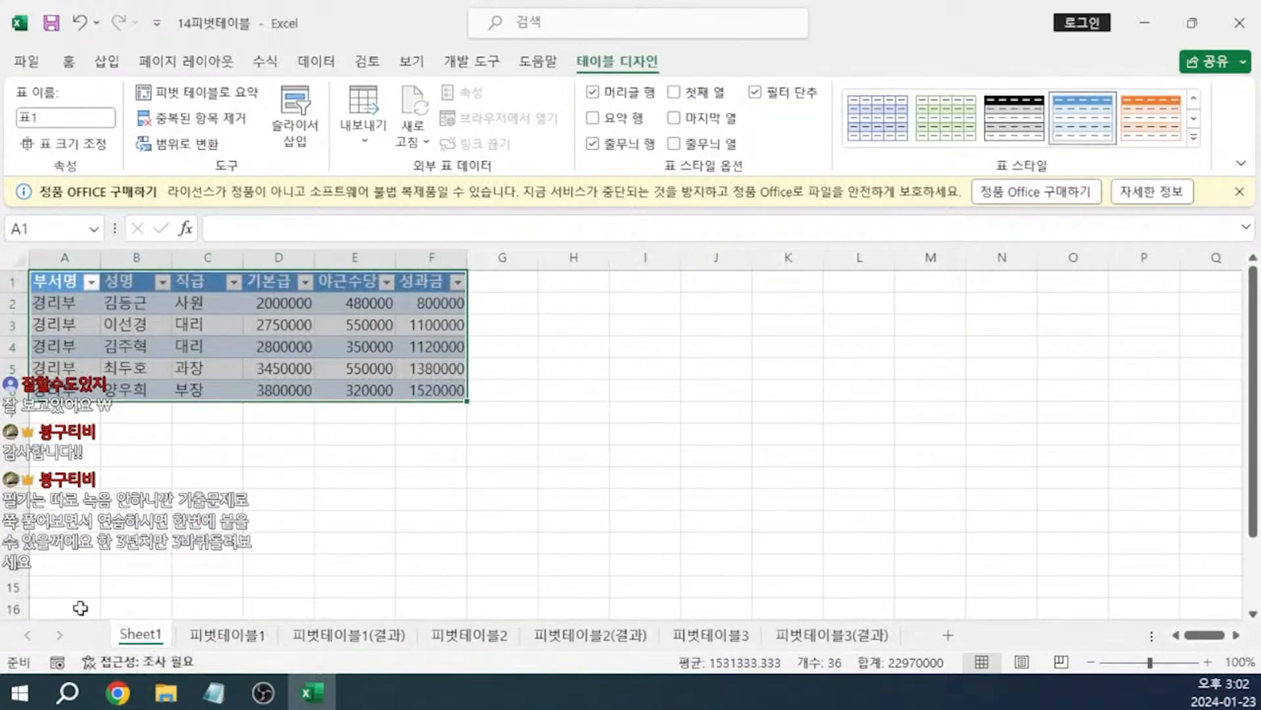
click(208, 519)
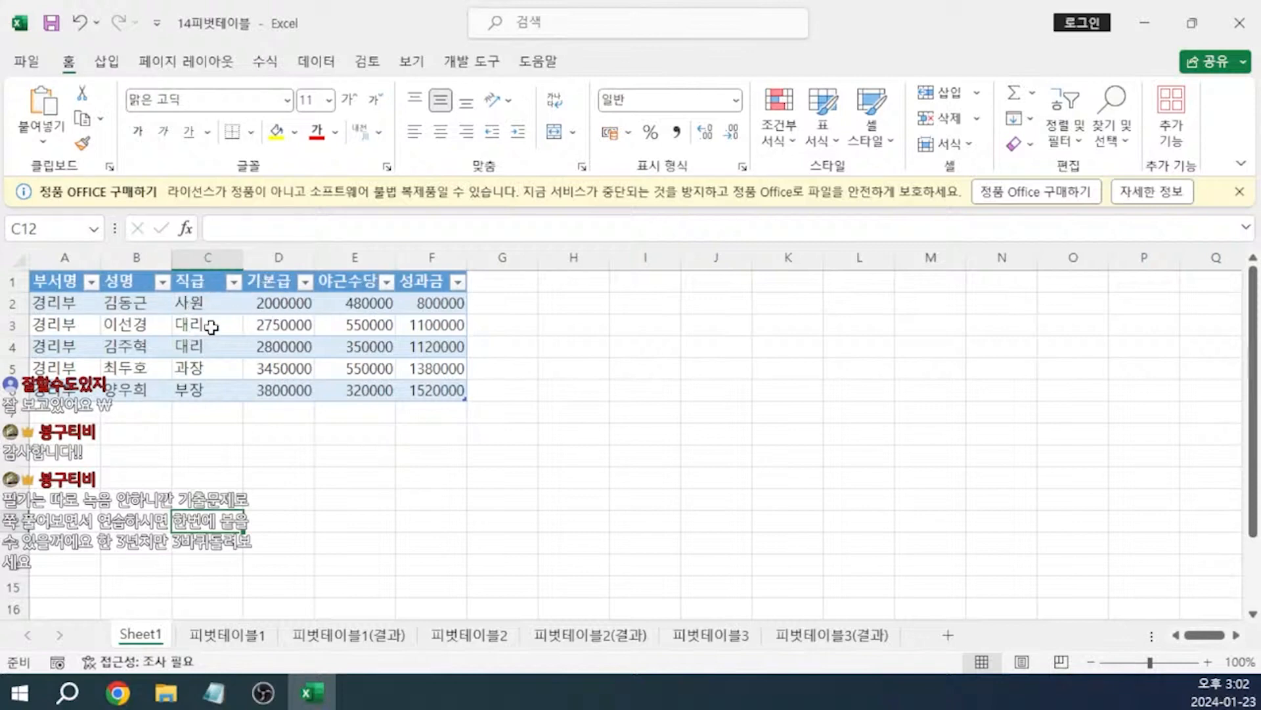
- Filter the 직급 column of the extracted 경리부 records to show only 대리
click(234, 282)
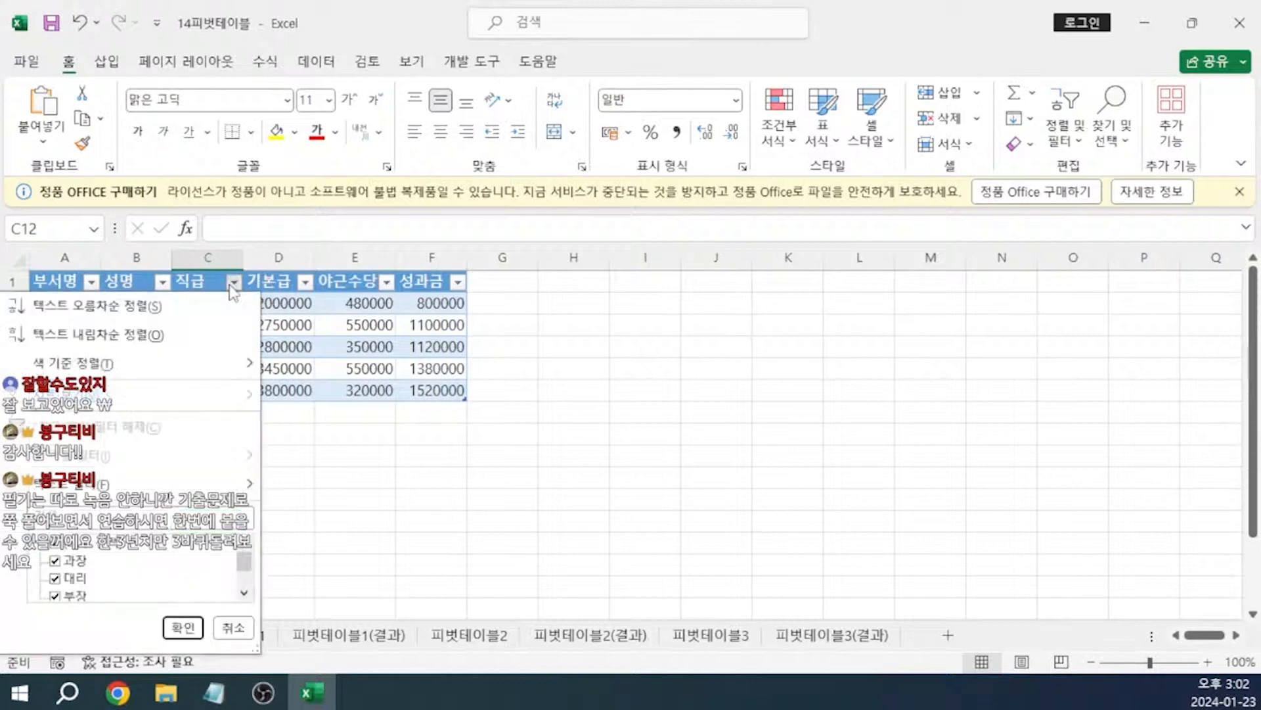
click(55, 542)
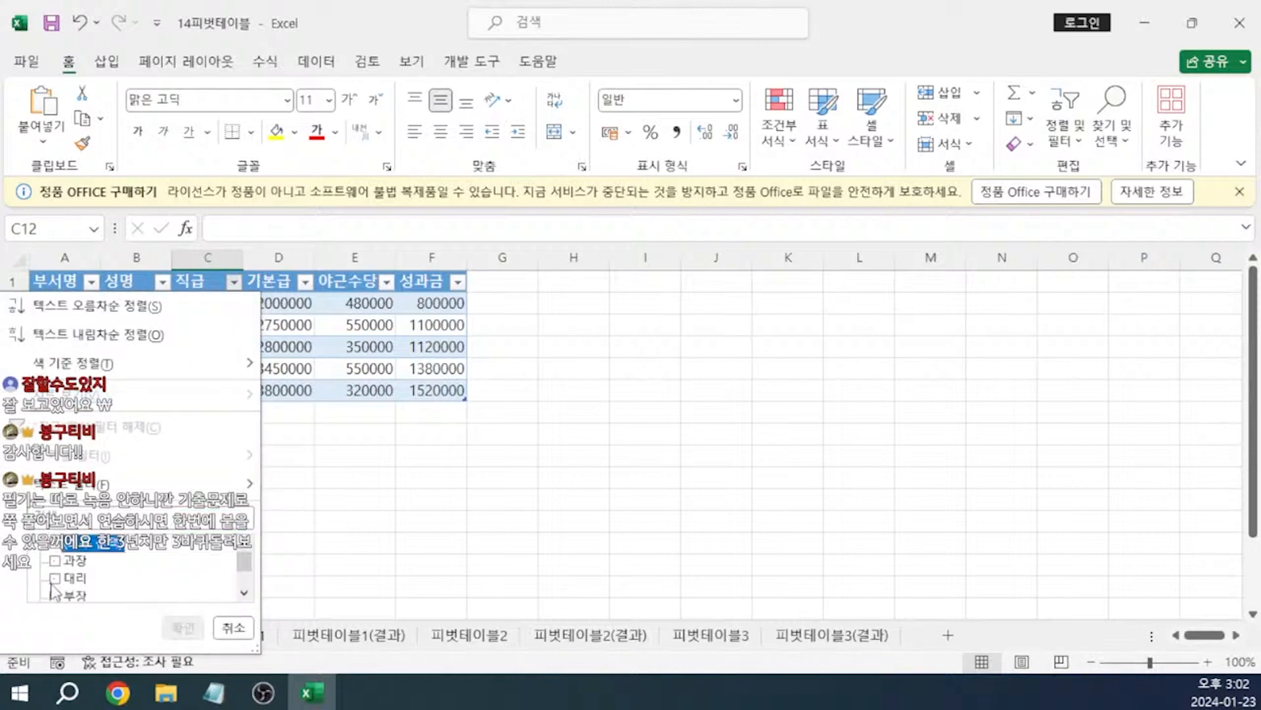
click(55, 579)
click(182, 624)
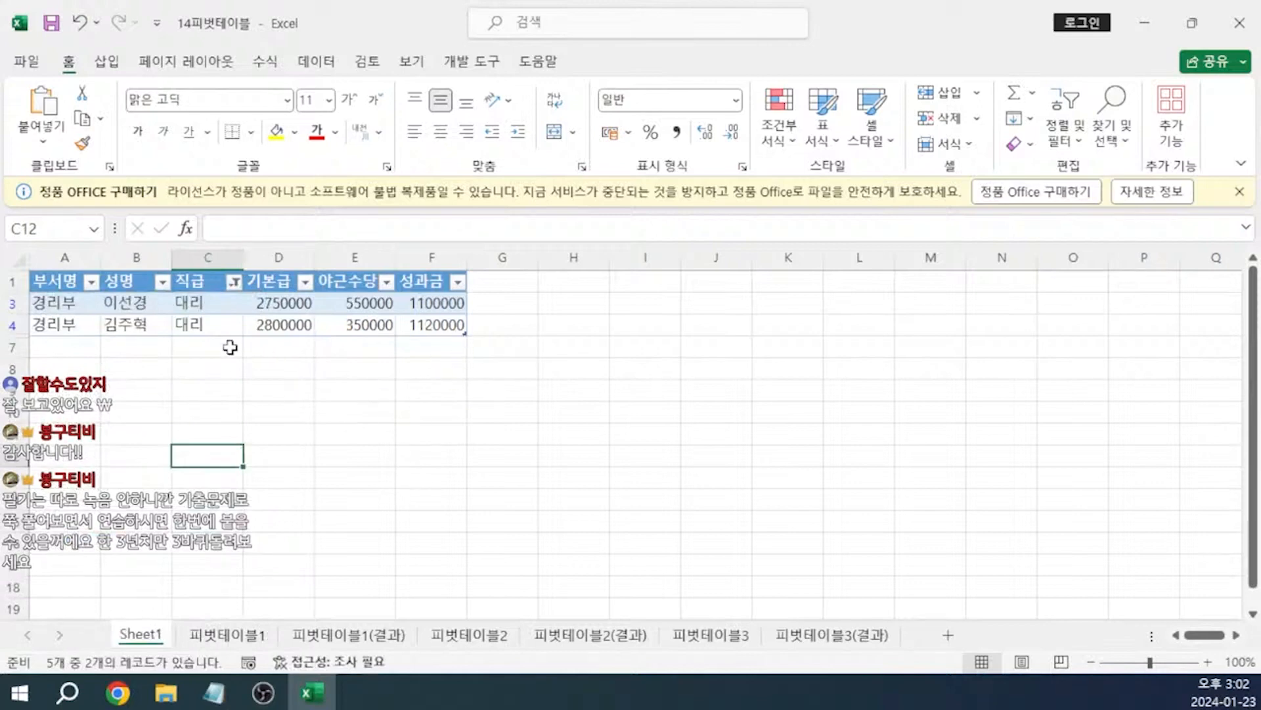
- Create a pivot table from A3:F16 of sheet 피벗테이블2, placed on the same worksheet at cell H3
click(240, 639)
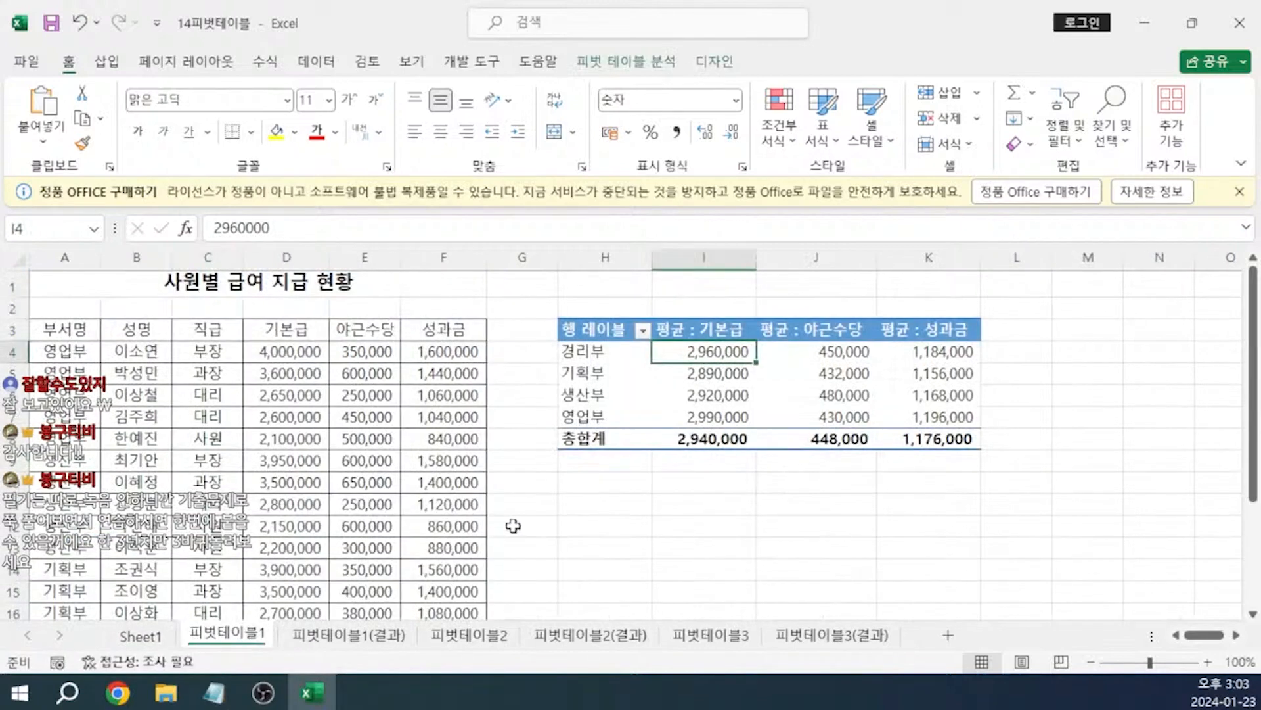
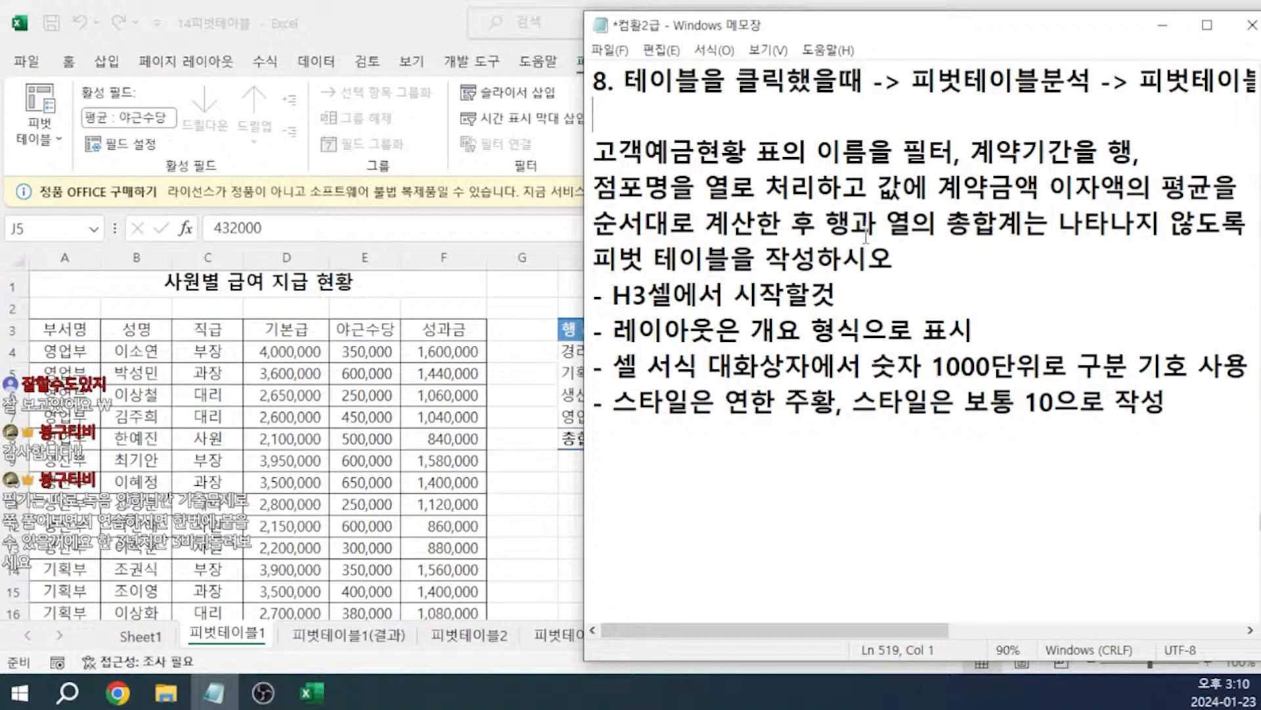
click(469, 634)
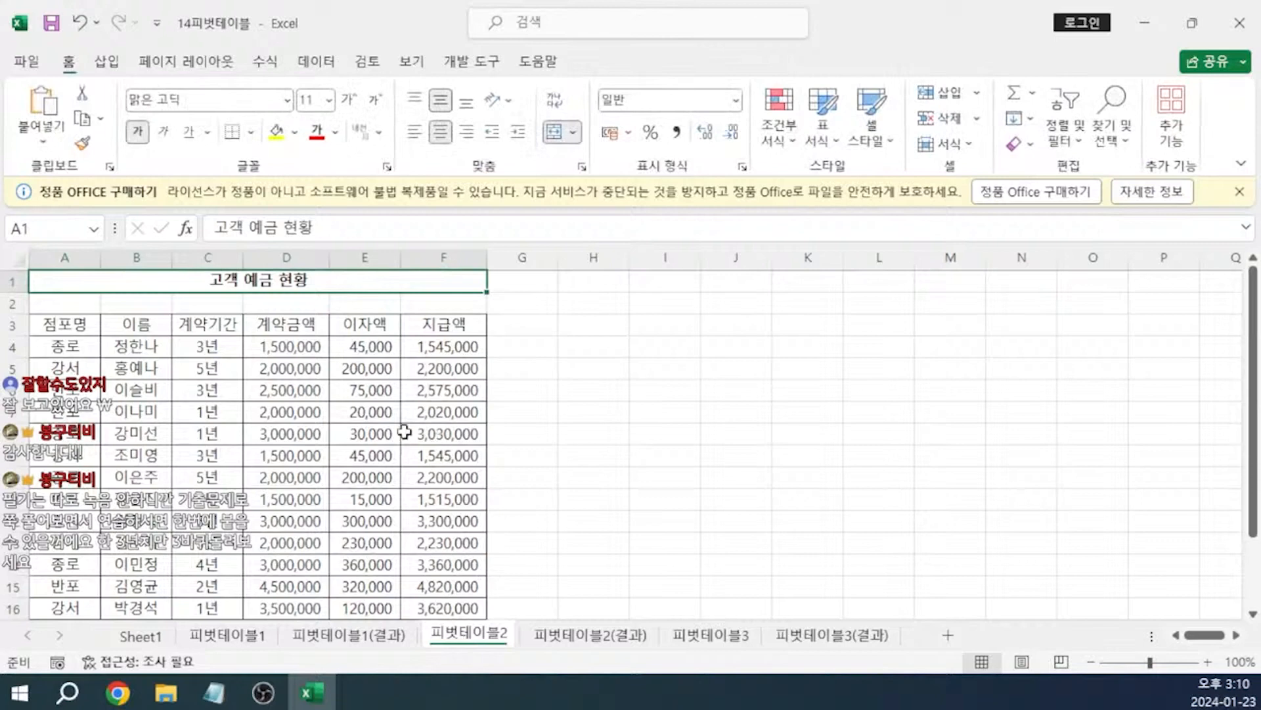
click(82, 322)
key(ctrl+shift+Right)
key(ctrl+shift+Down)
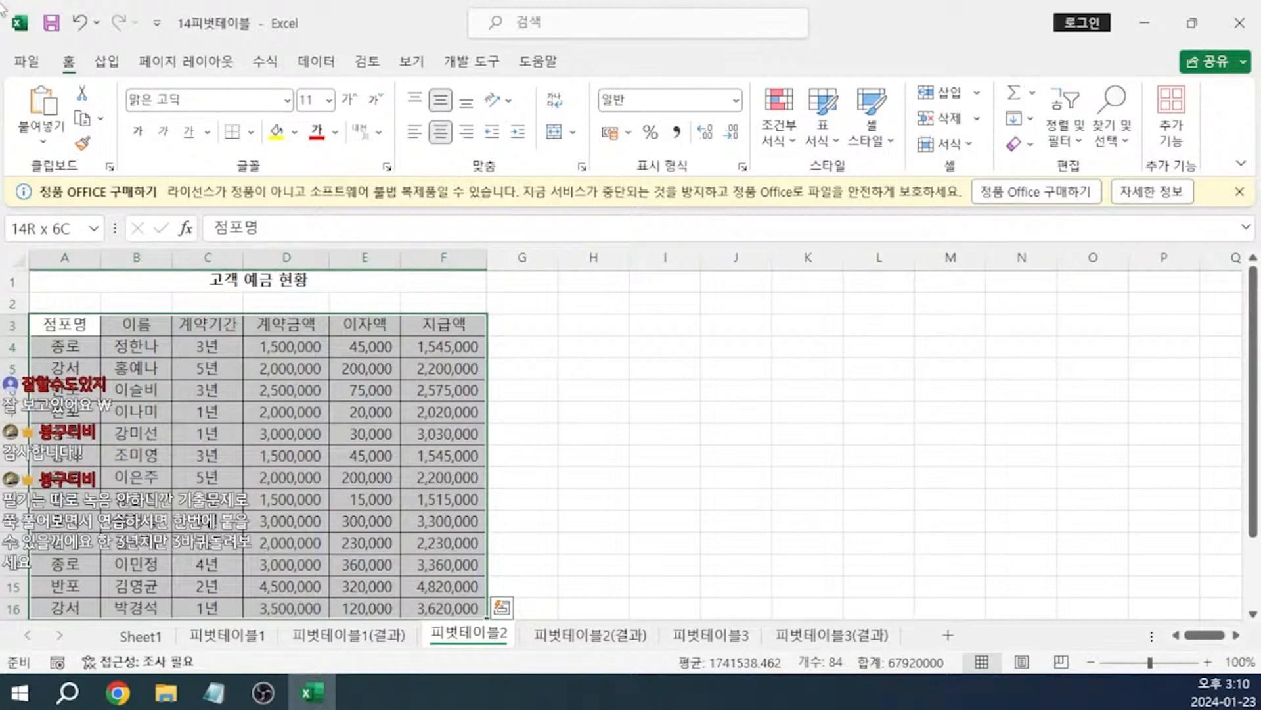
click(106, 64)
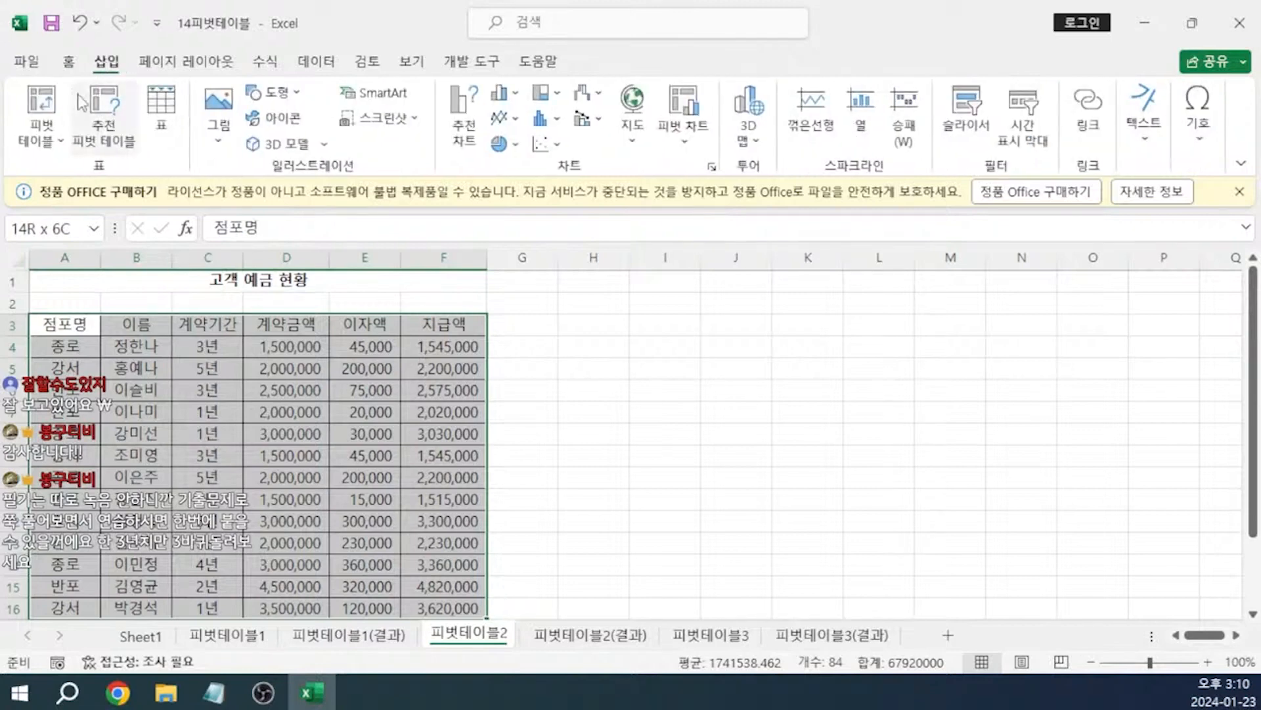
click(40, 121)
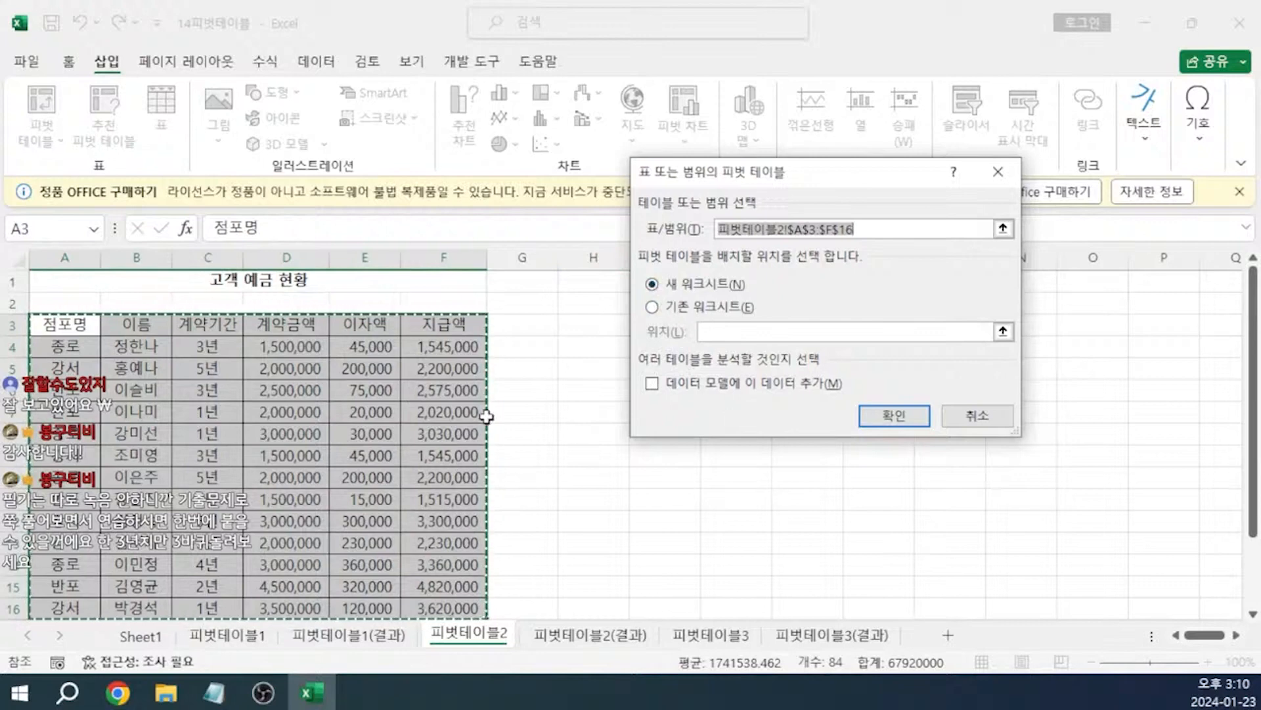
click(675, 314)
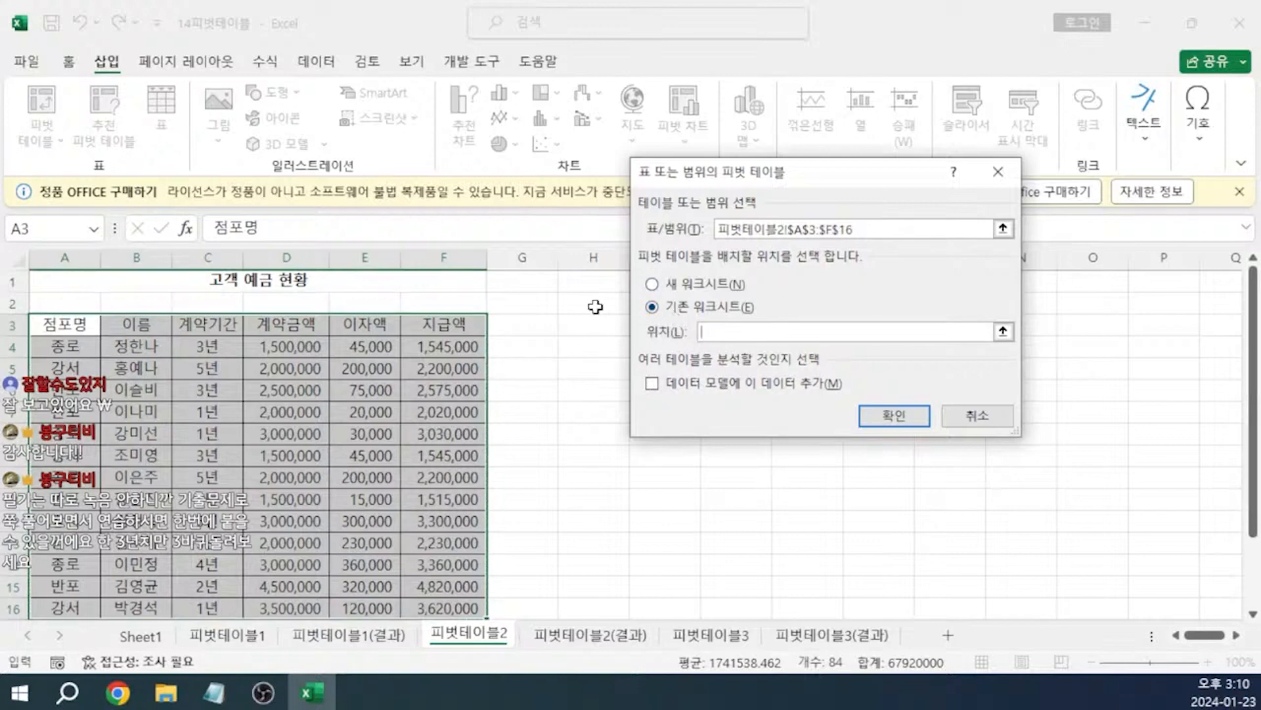
click(578, 324)
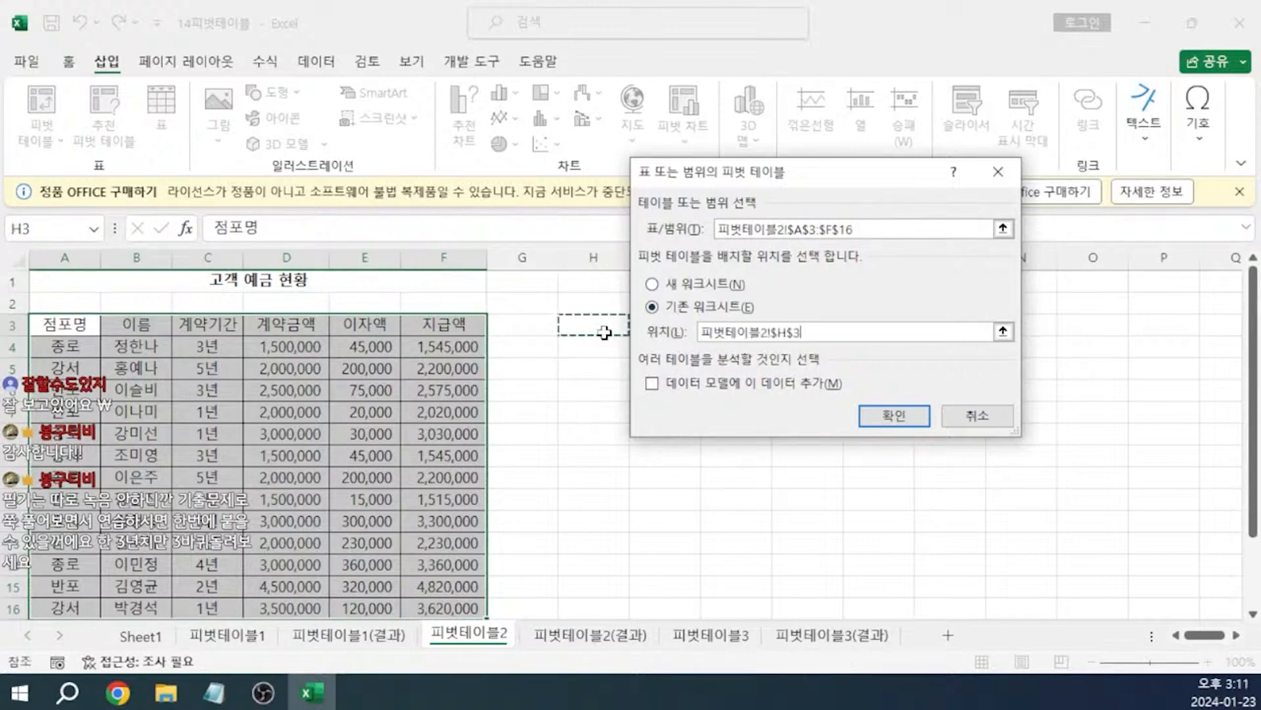
click(891, 414)
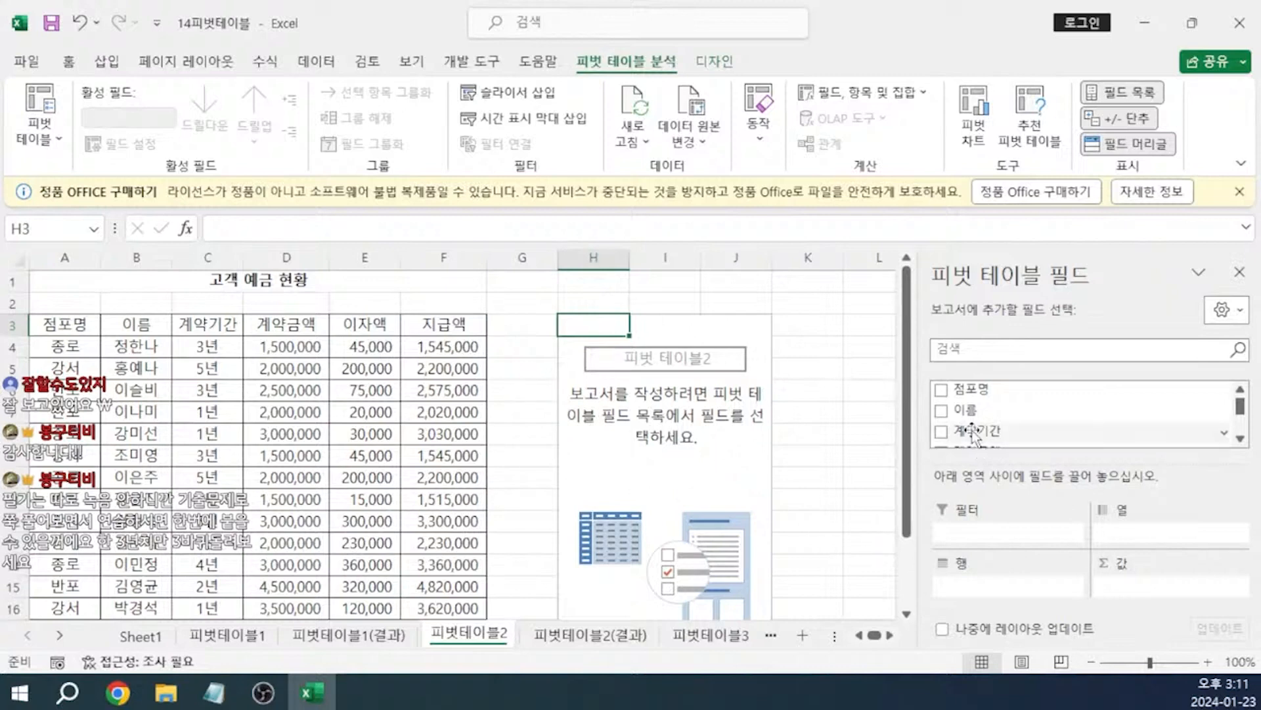
- Lay out the pivot table with 이름 as filter, 계약기간 as rows, 점포명 as columns, and 계약금액 and 이자액 as values
drag(972, 412, 987, 536)
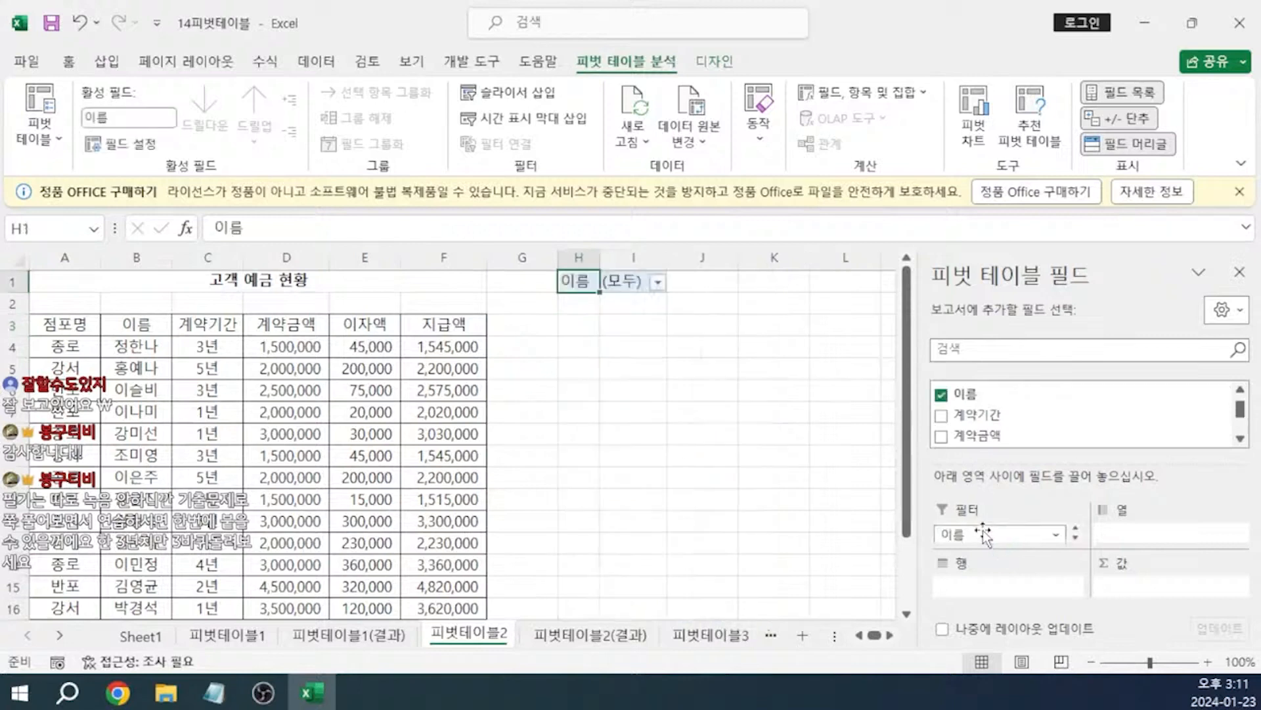
click(658, 282)
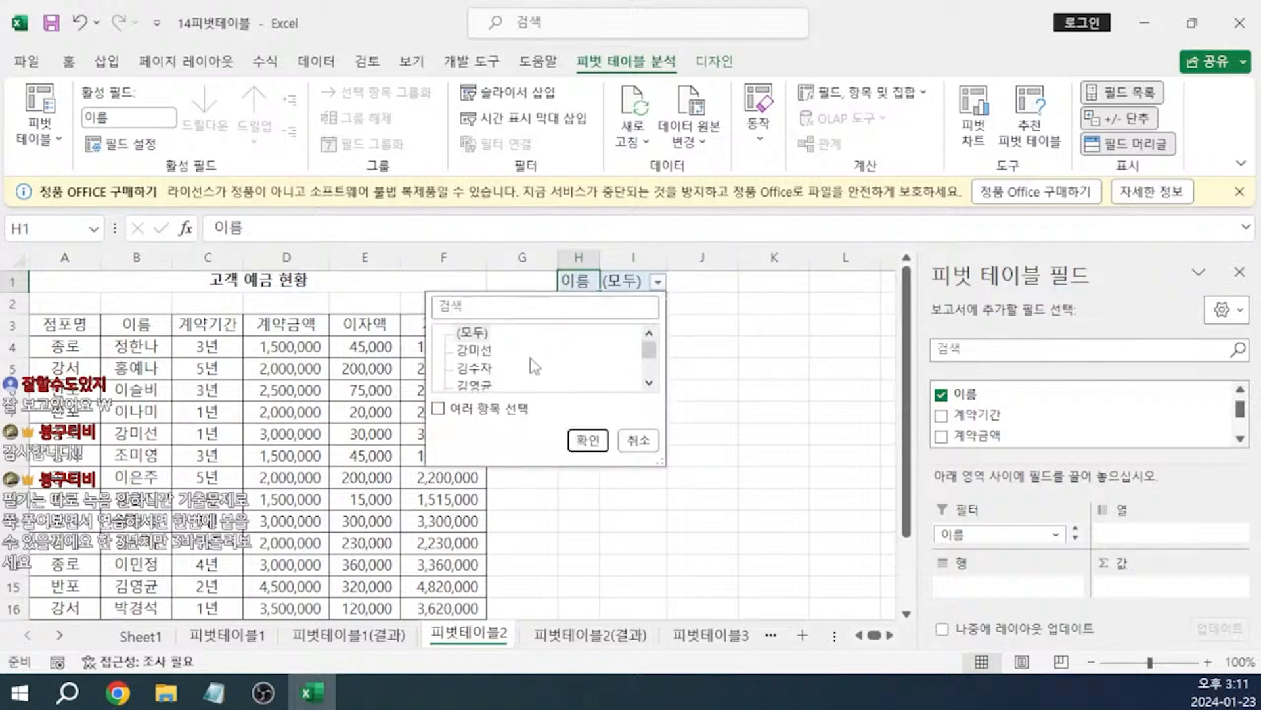
click(656, 282)
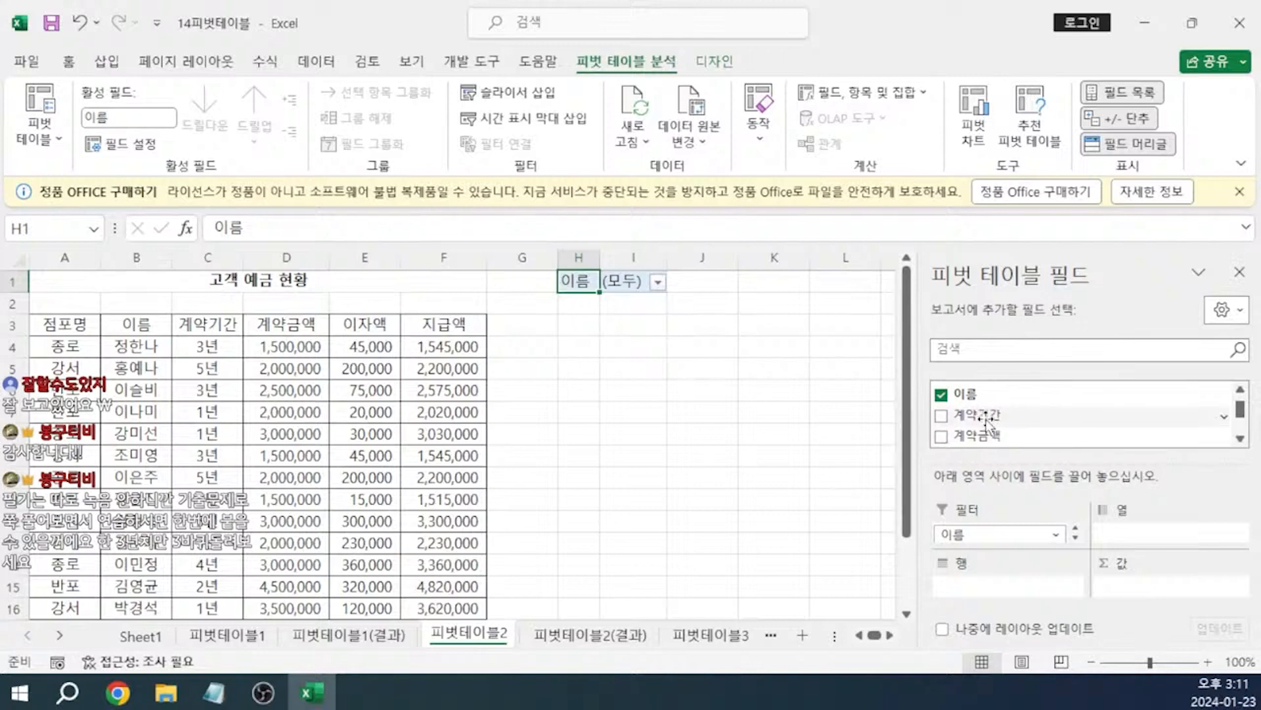
drag(986, 421, 984, 587)
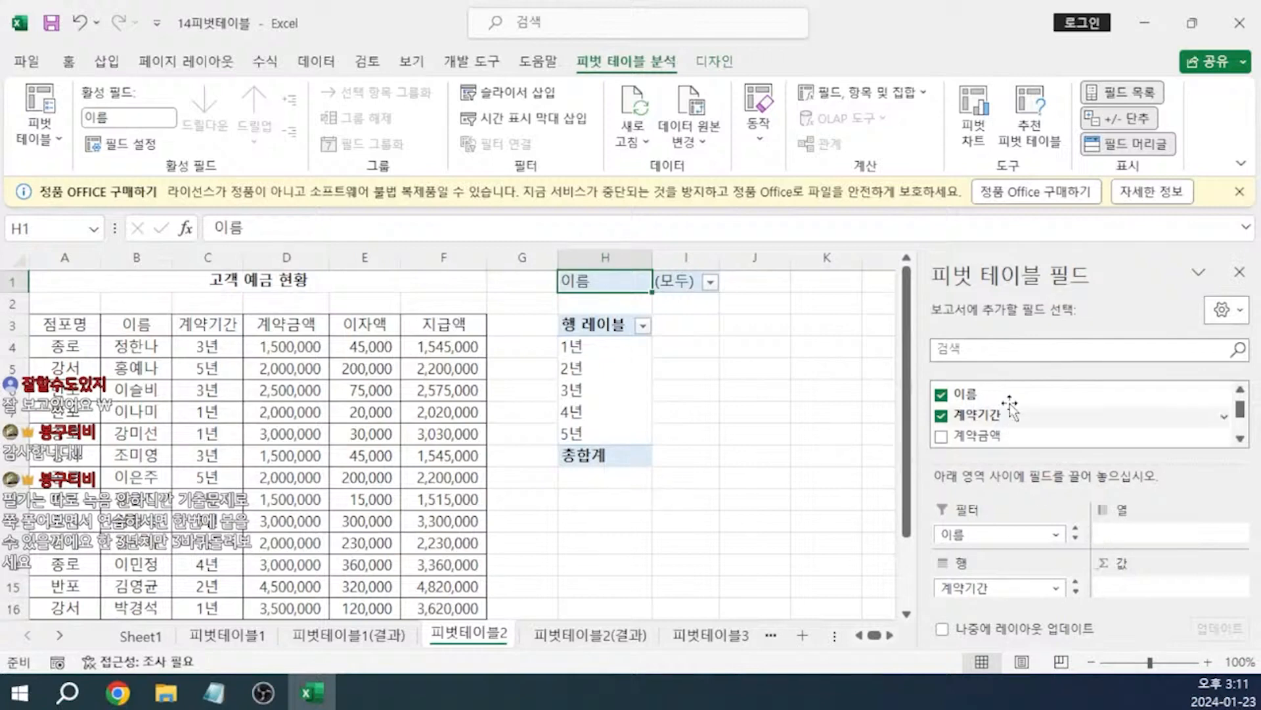
scroll(1010, 413, down, 1)
scroll(1005, 408, up, 2)
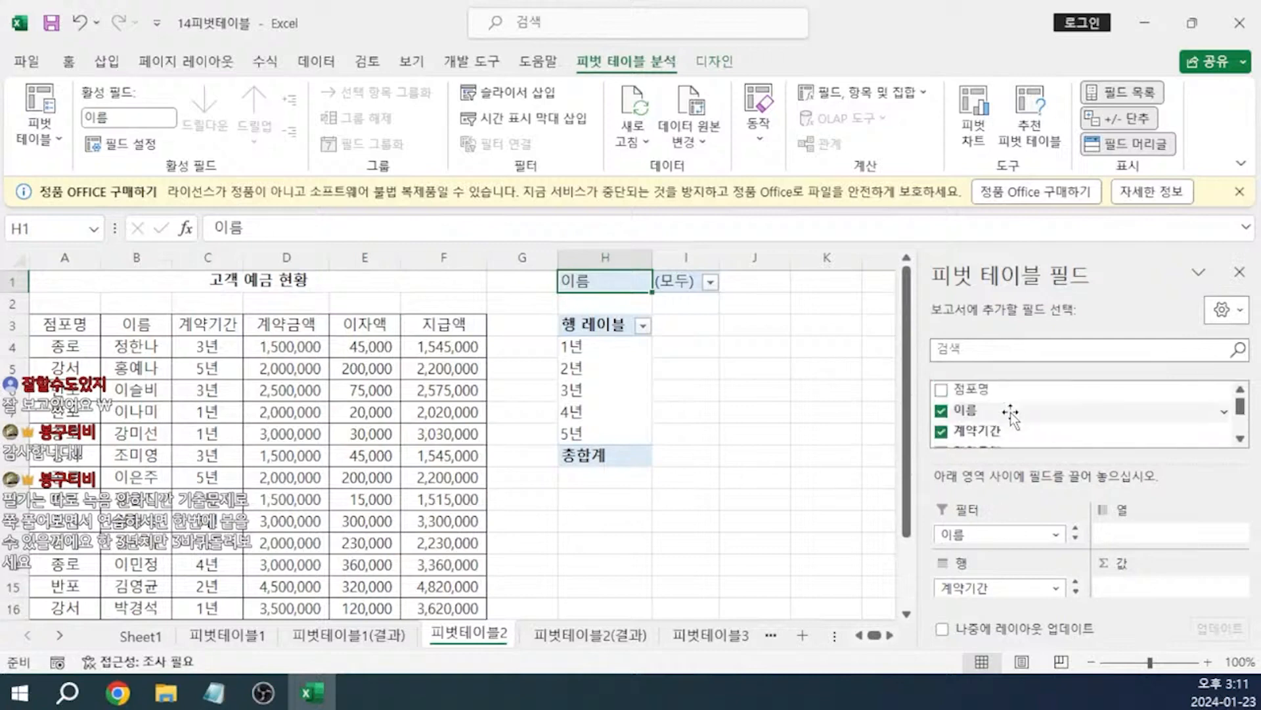
drag(968, 394, 1132, 535)
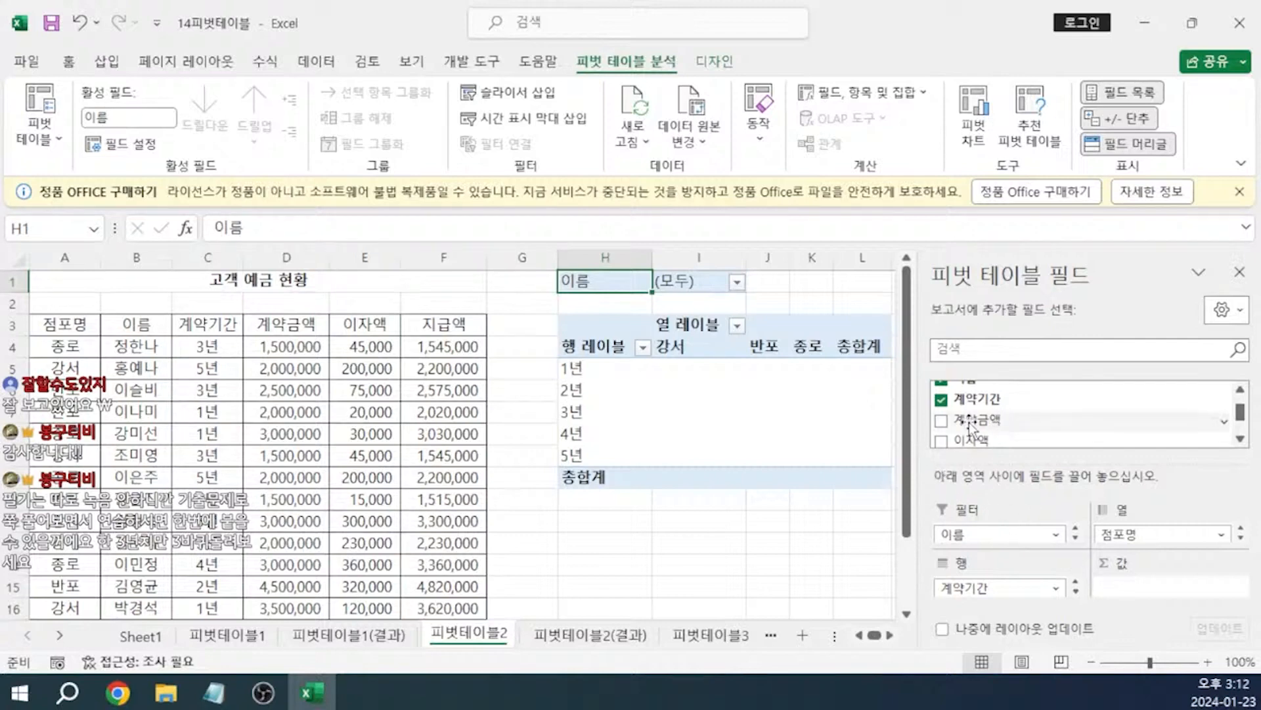
drag(970, 427, 1149, 598)
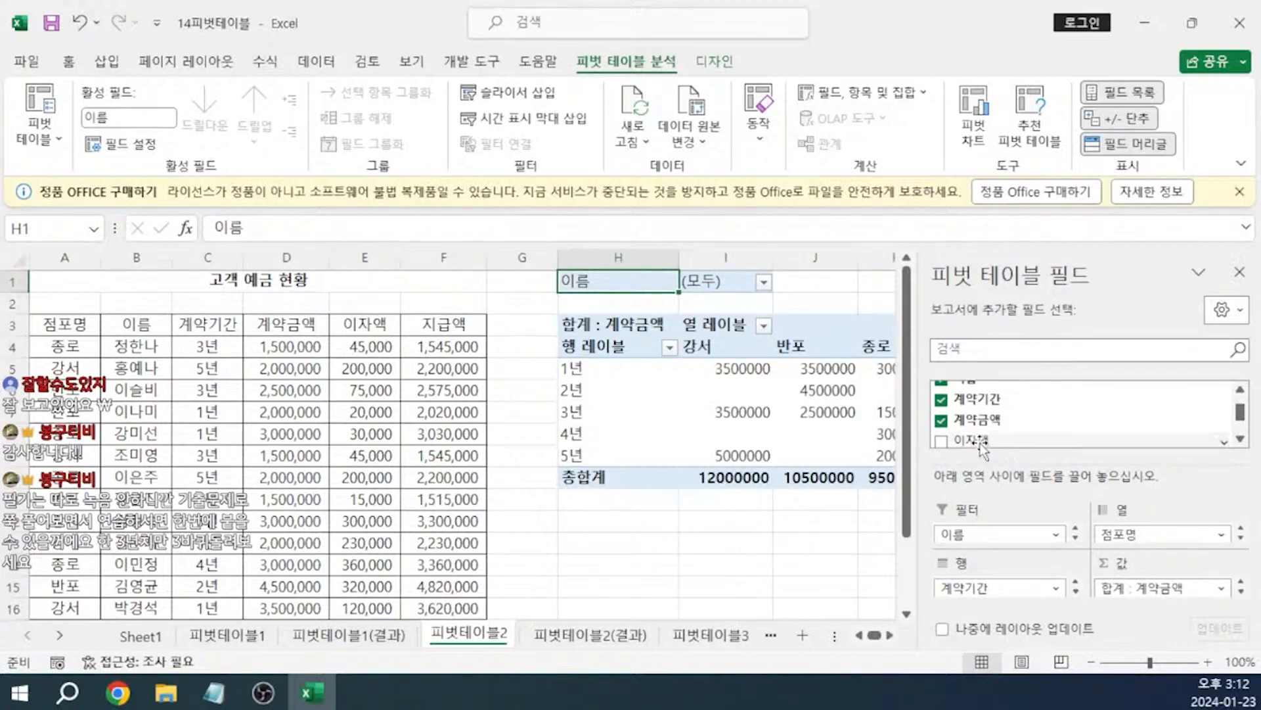
drag(975, 441, 1150, 597)
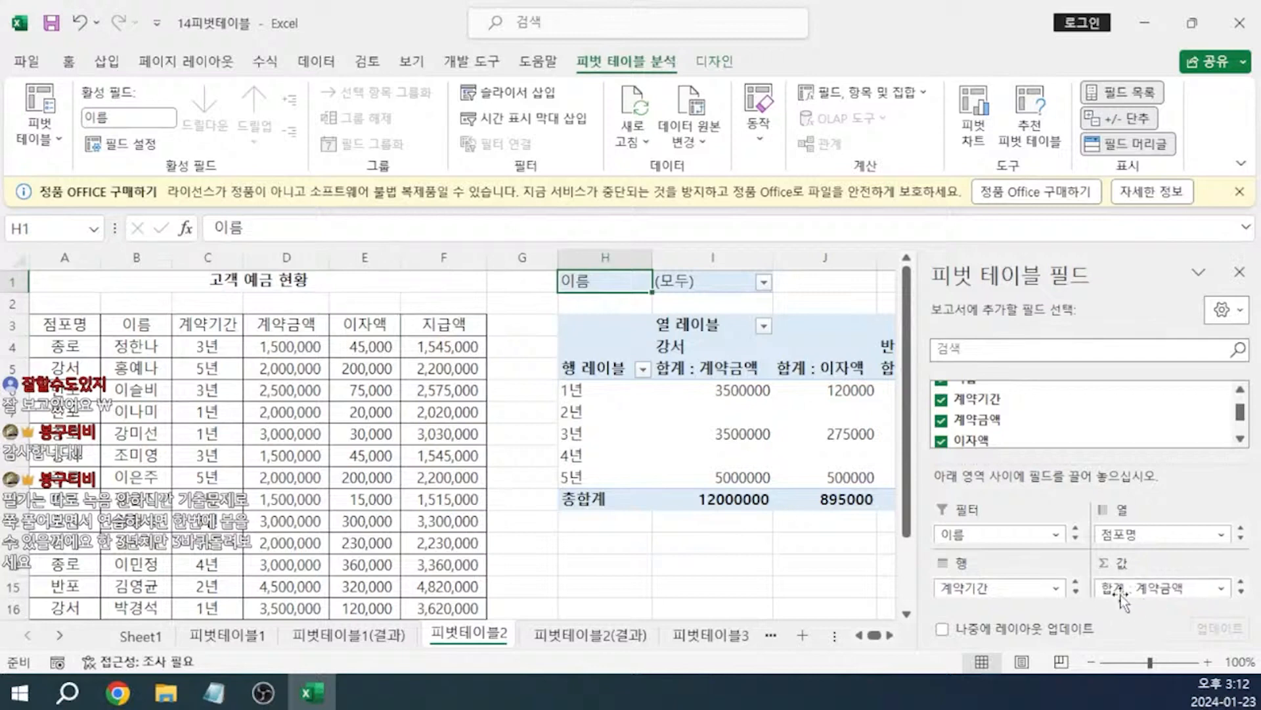
- Summarize the 계약금액 value field by 평균 and give it the 숫자 format with the 1000 단위 구분 기호
click(1153, 587)
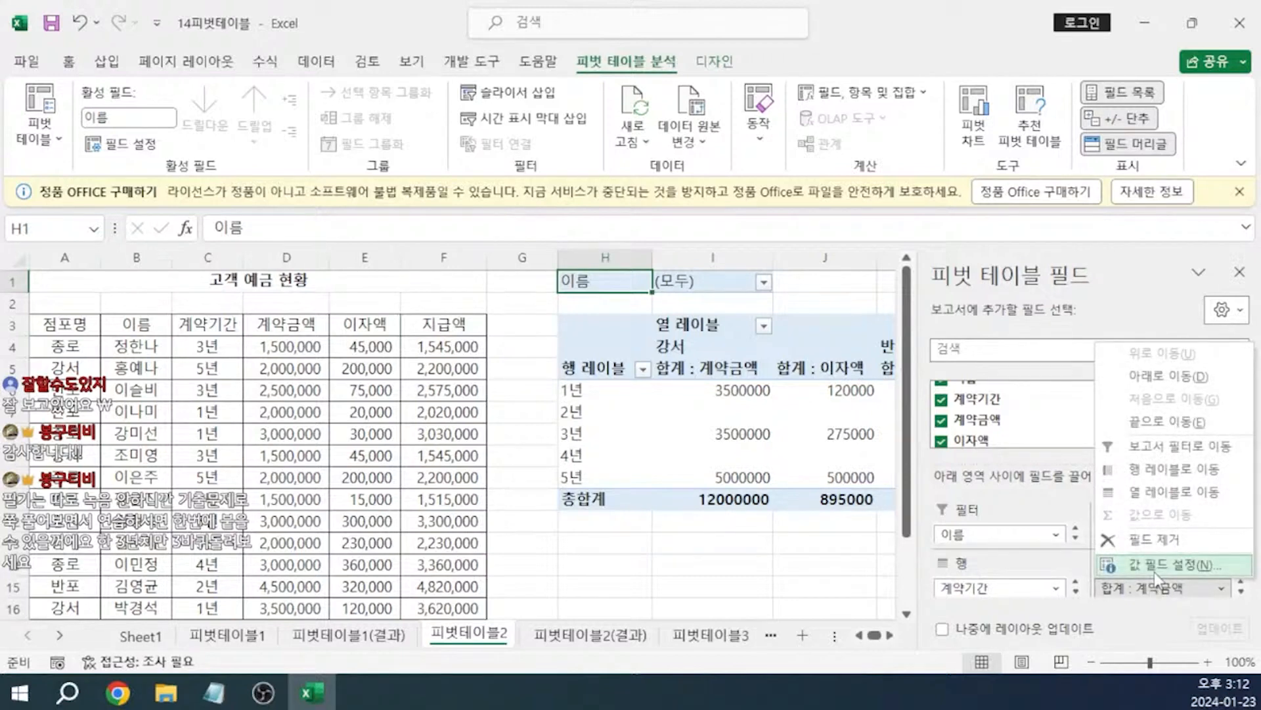
click(1154, 565)
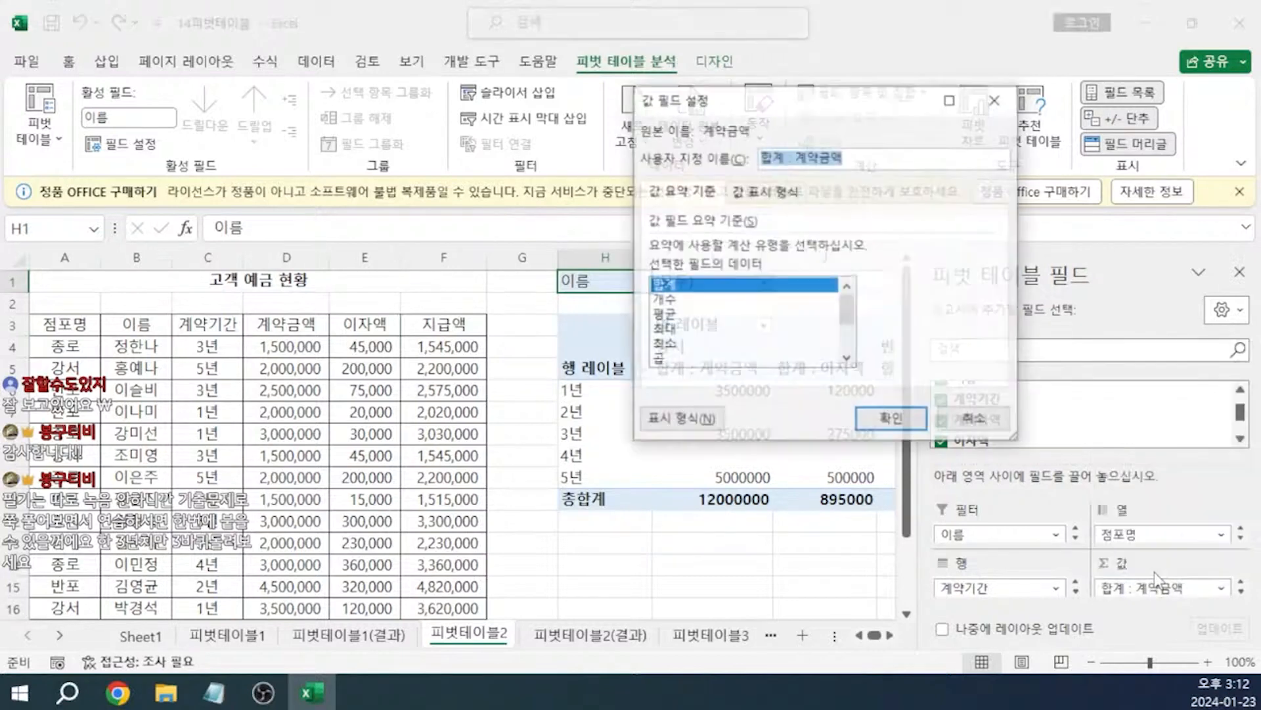
click(675, 316)
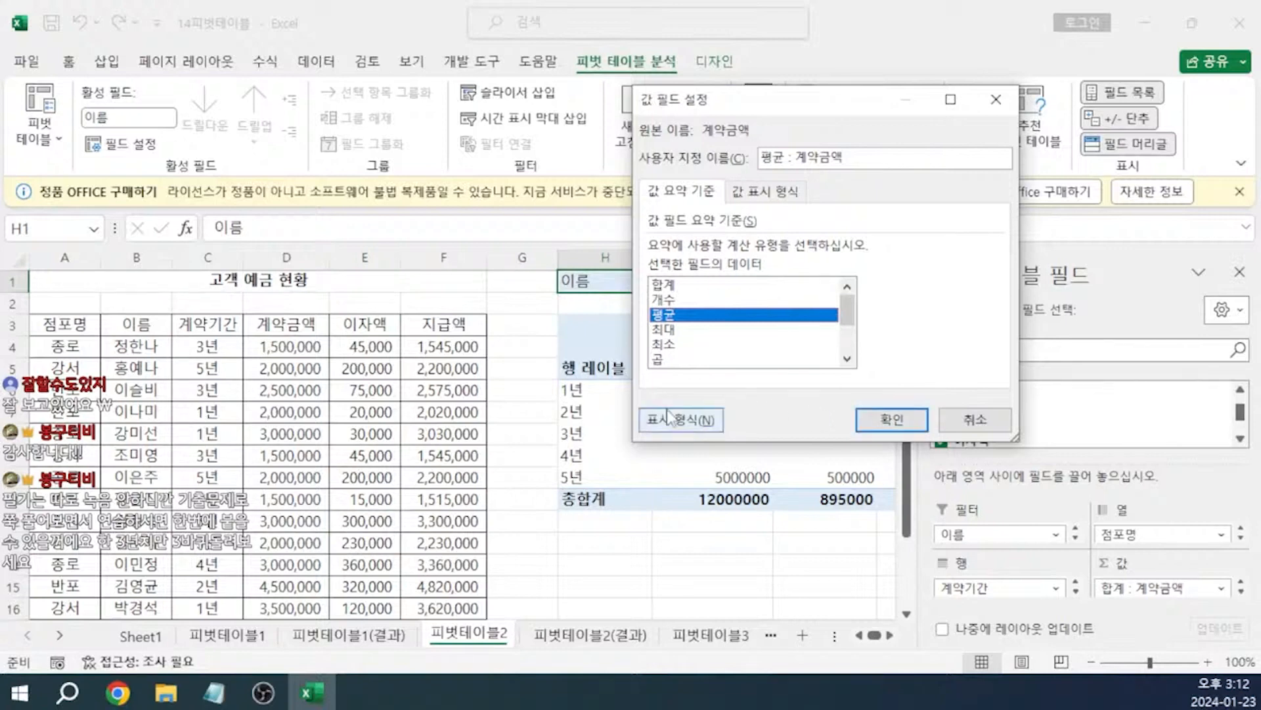
click(695, 420)
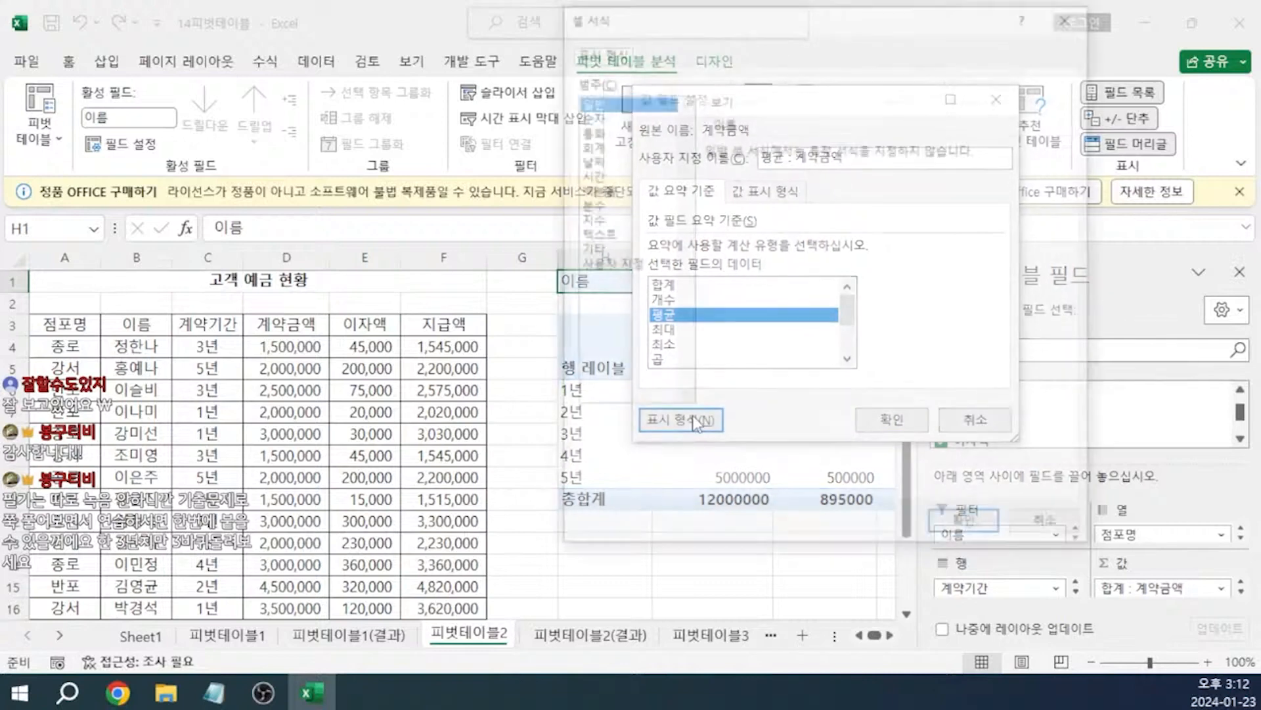
click(591, 117)
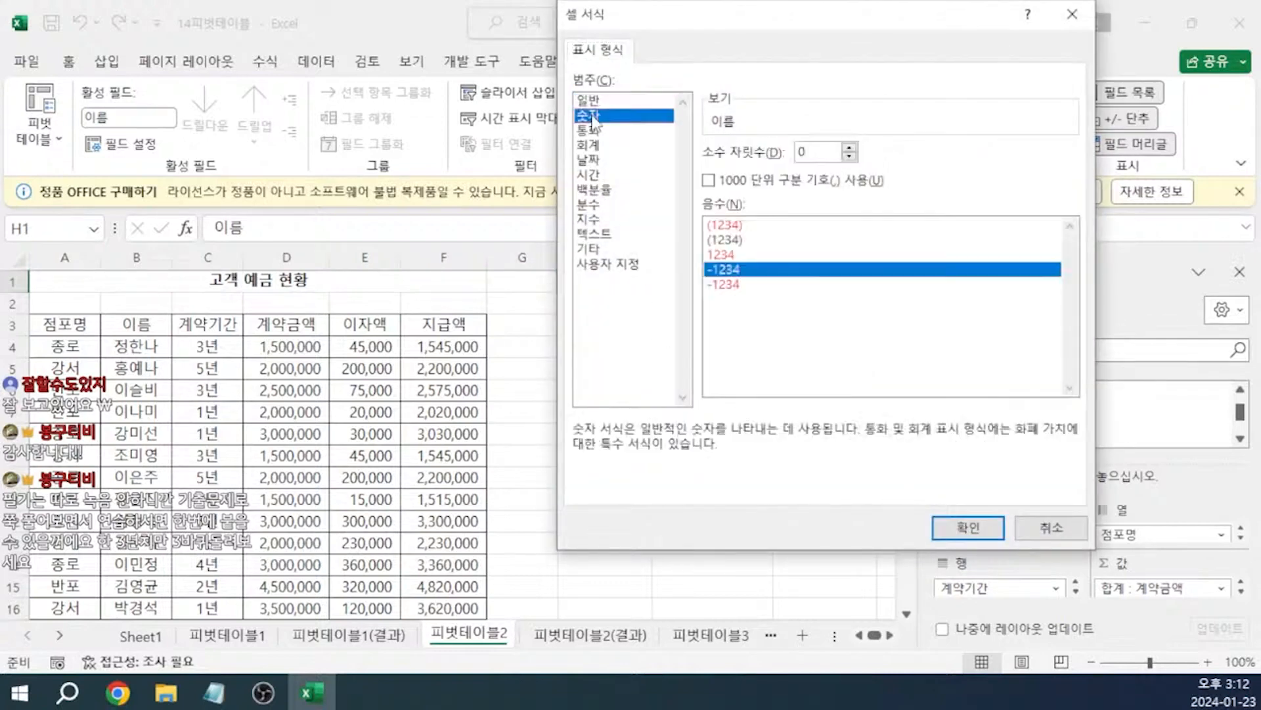
click(708, 182)
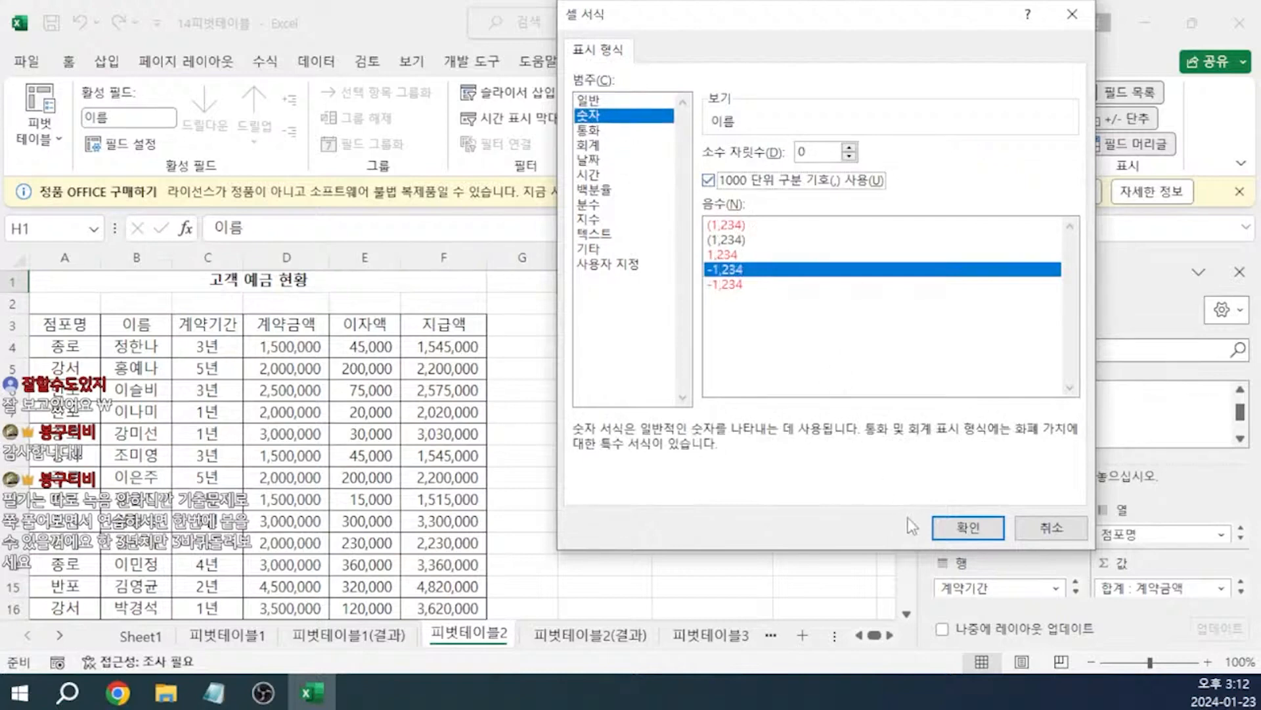
click(967, 528)
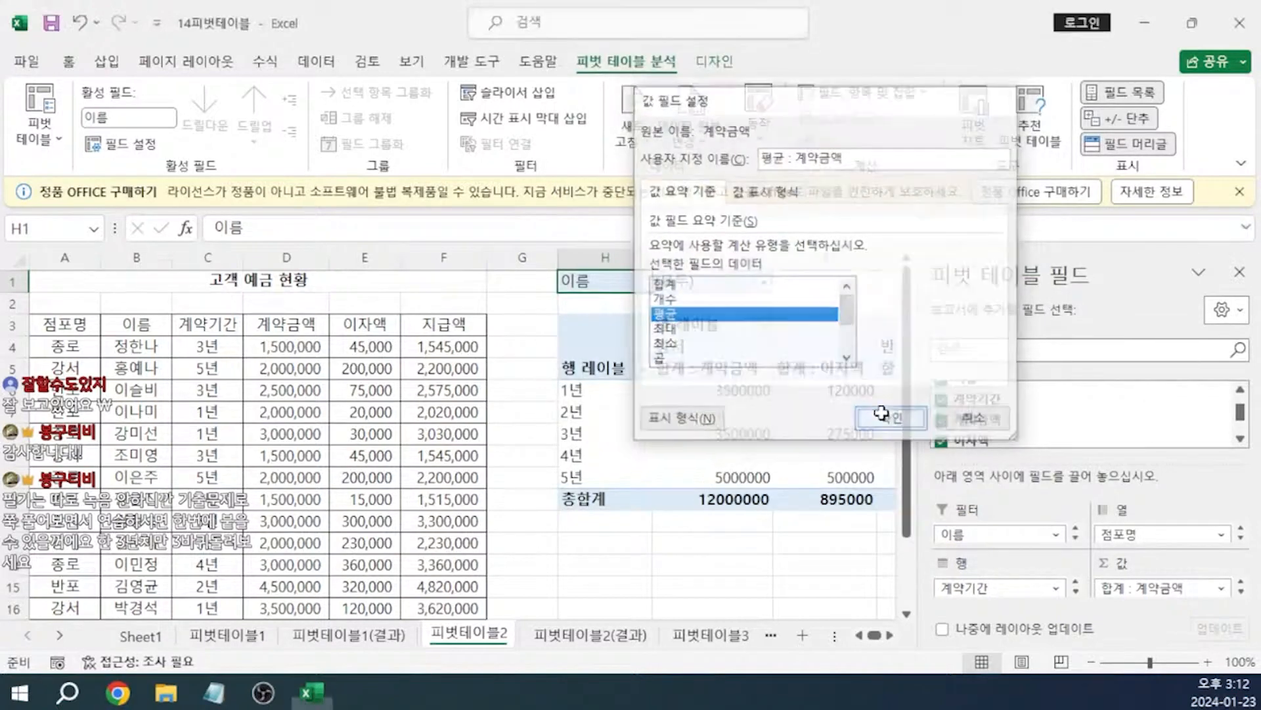
click(893, 419)
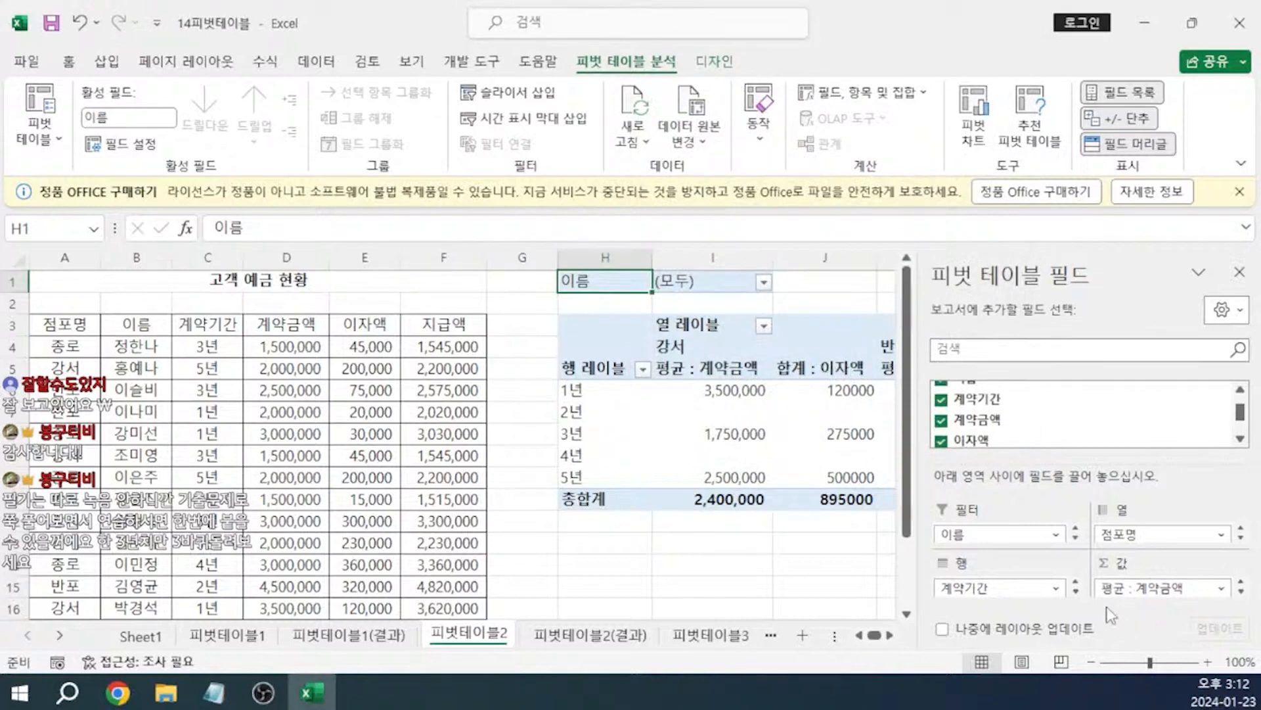
- Set the 이자액 value field to 평균 with the 숫자 format and 1000 단위 구분 기호 enabled
click(1244, 591)
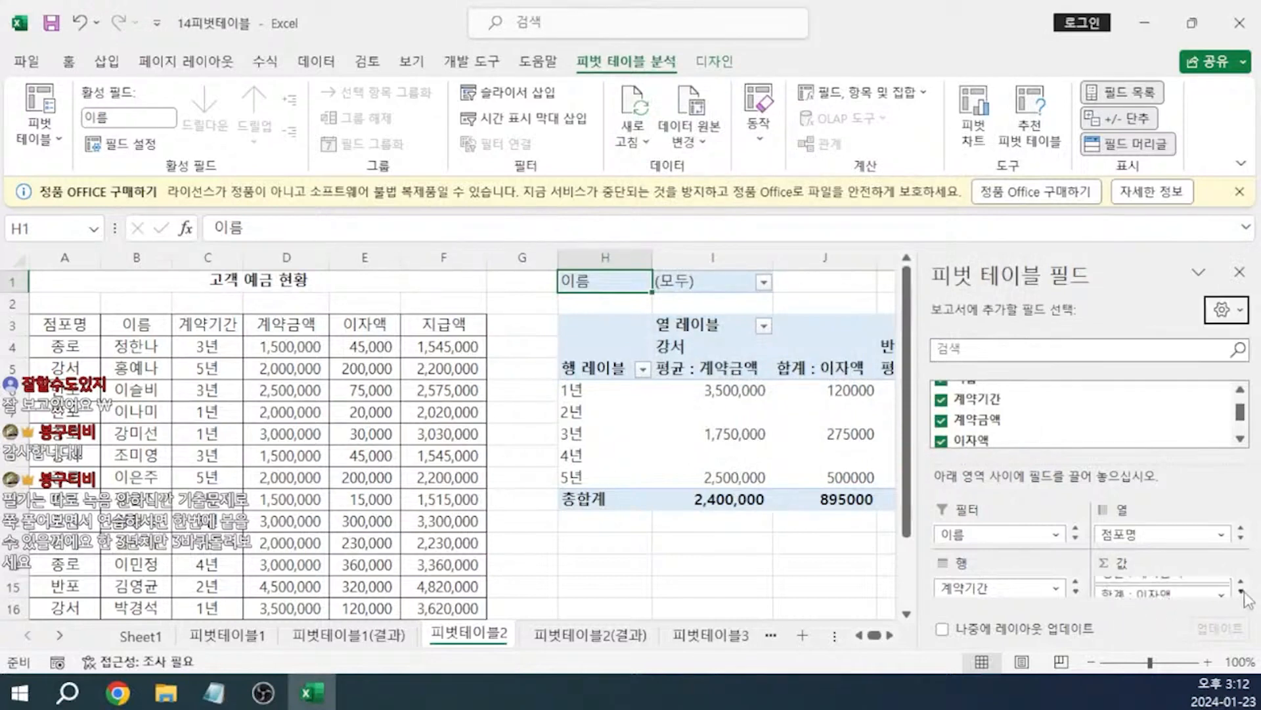
click(1164, 589)
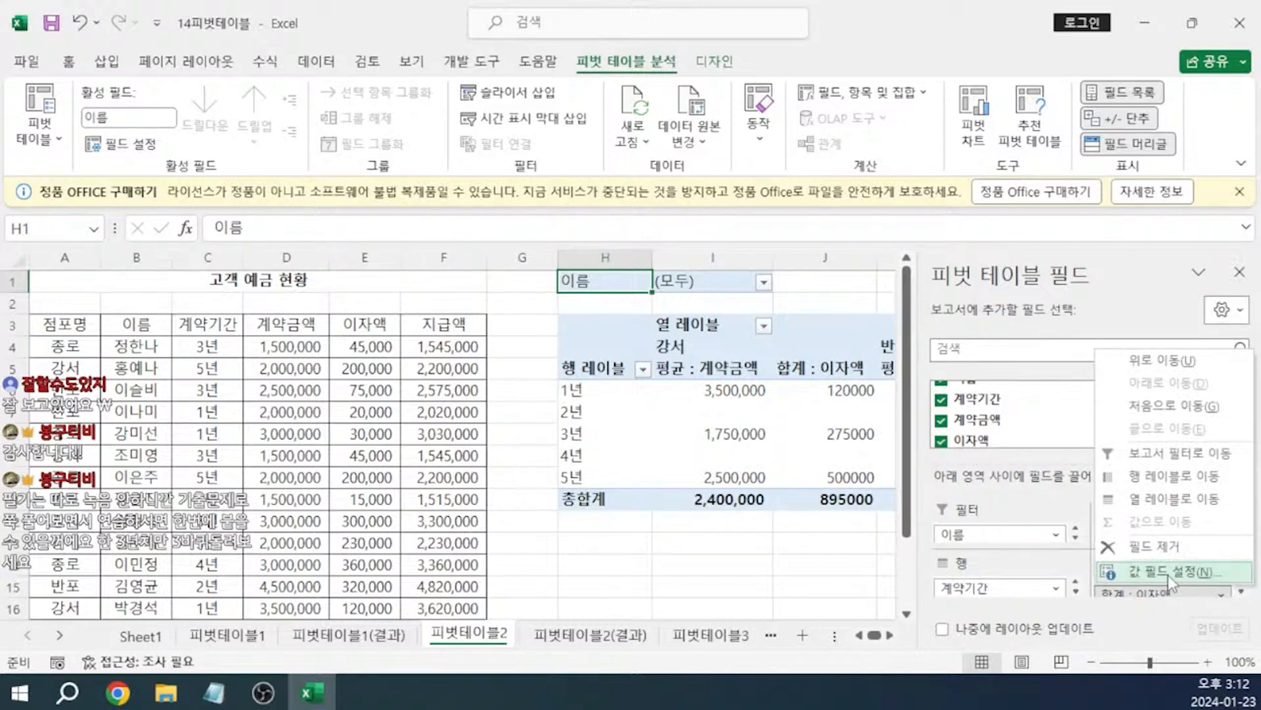
click(1168, 574)
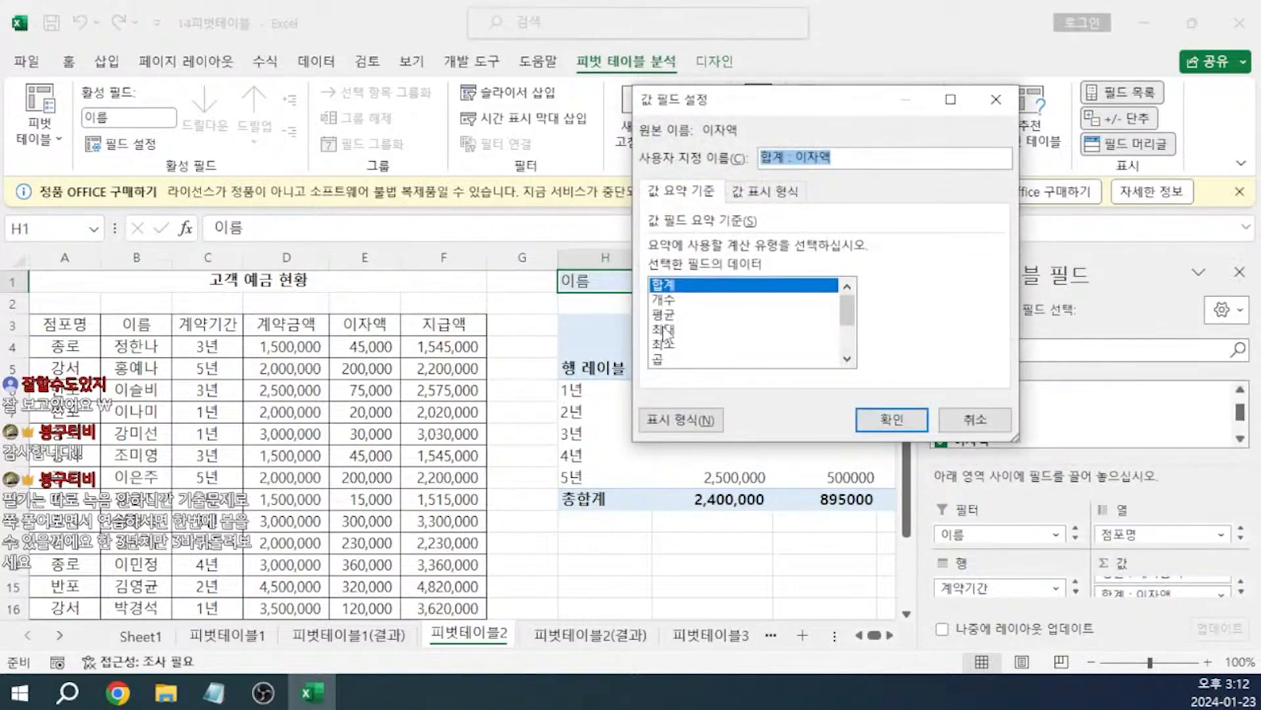
click(665, 318)
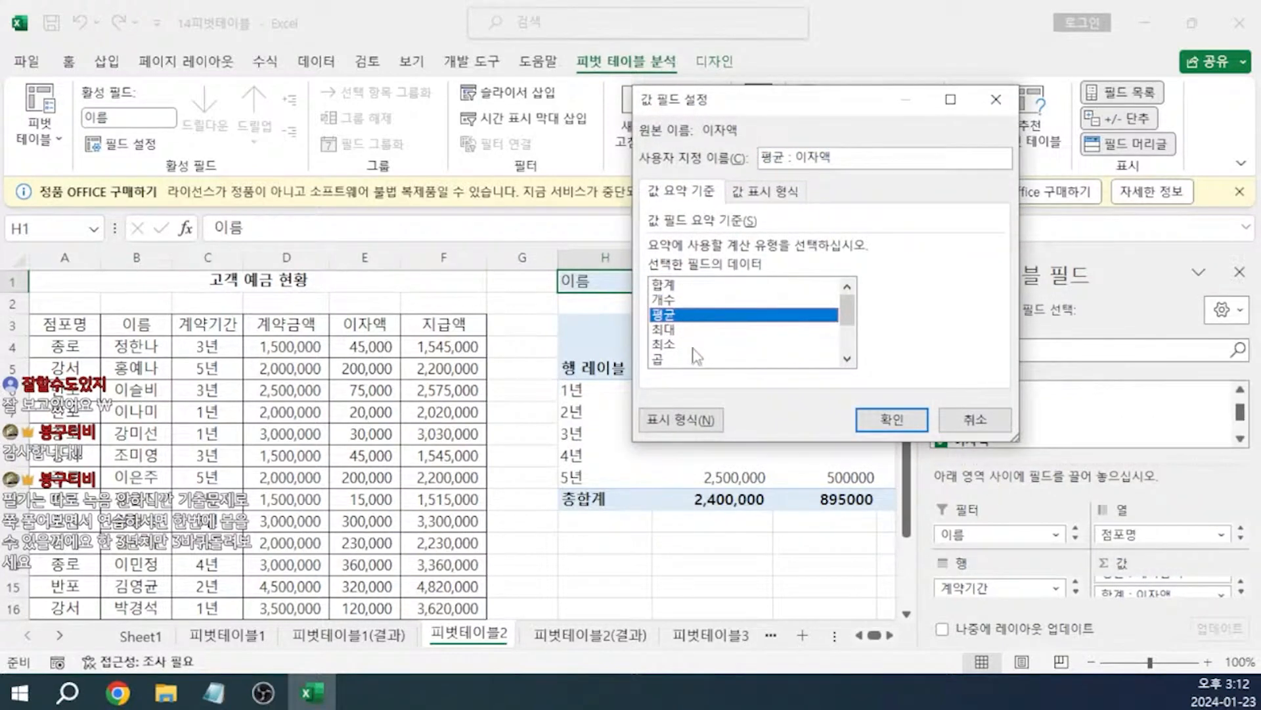
click(699, 421)
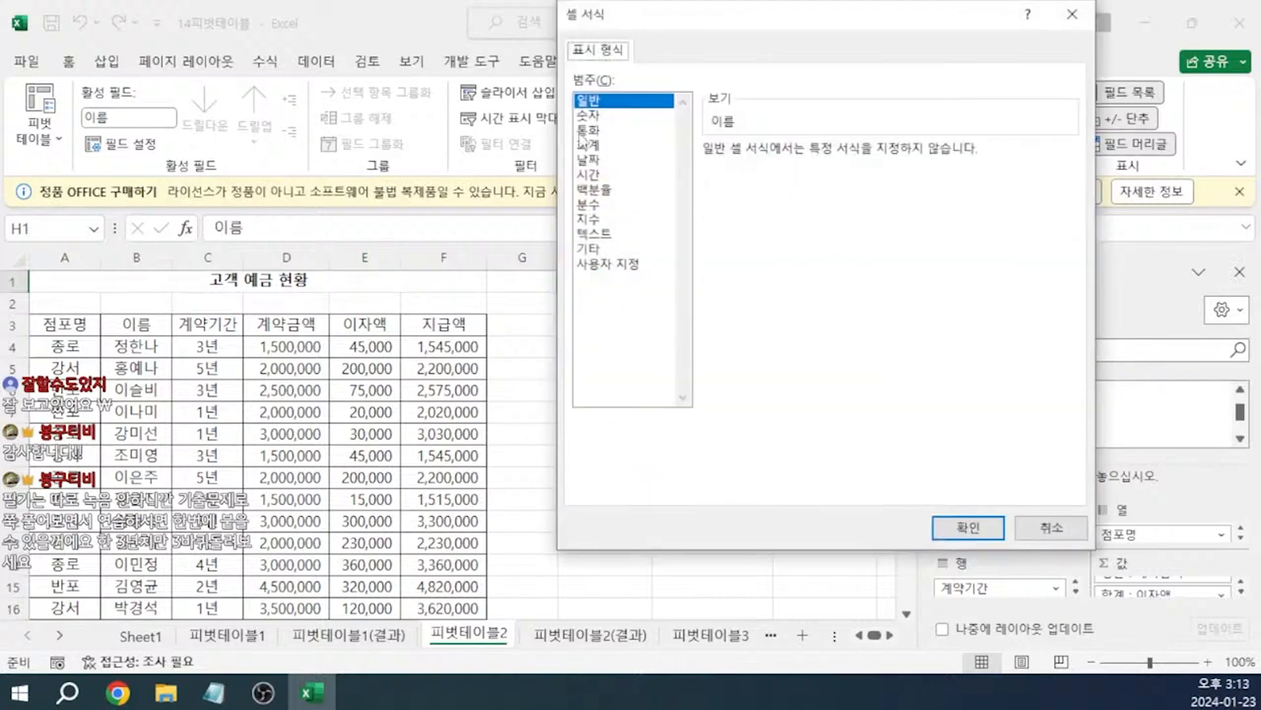
click(590, 116)
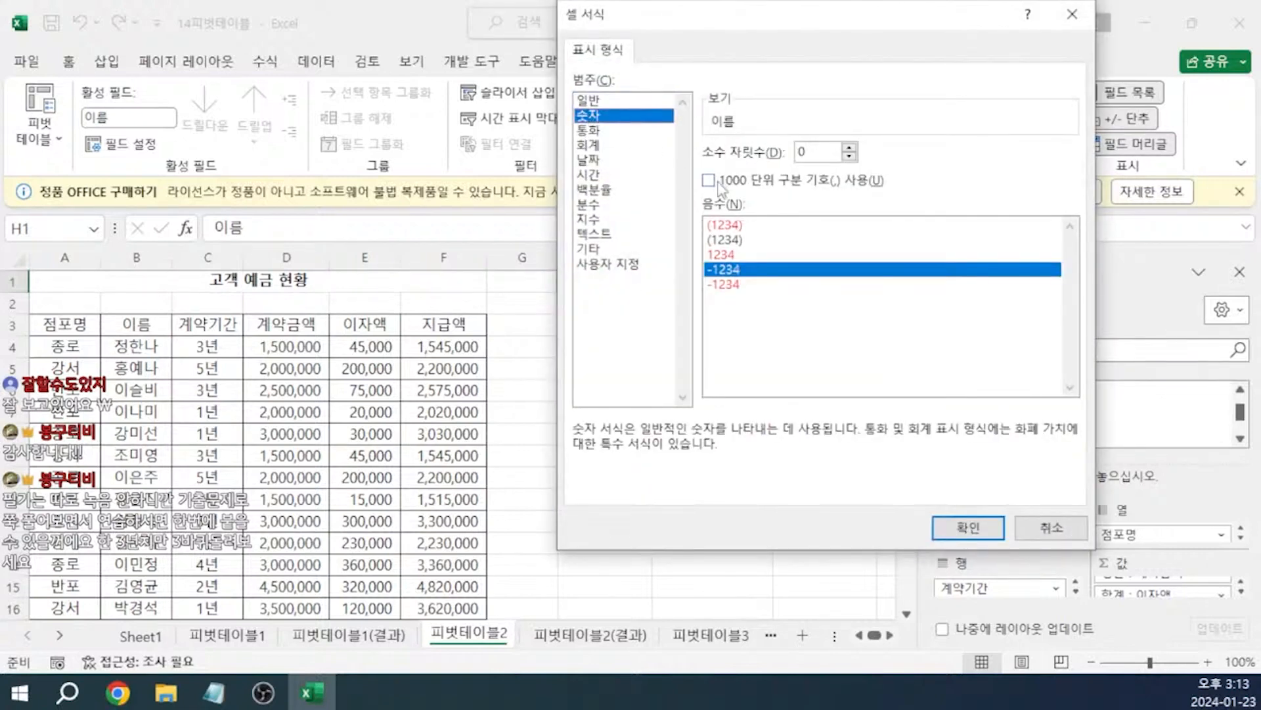
click(717, 181)
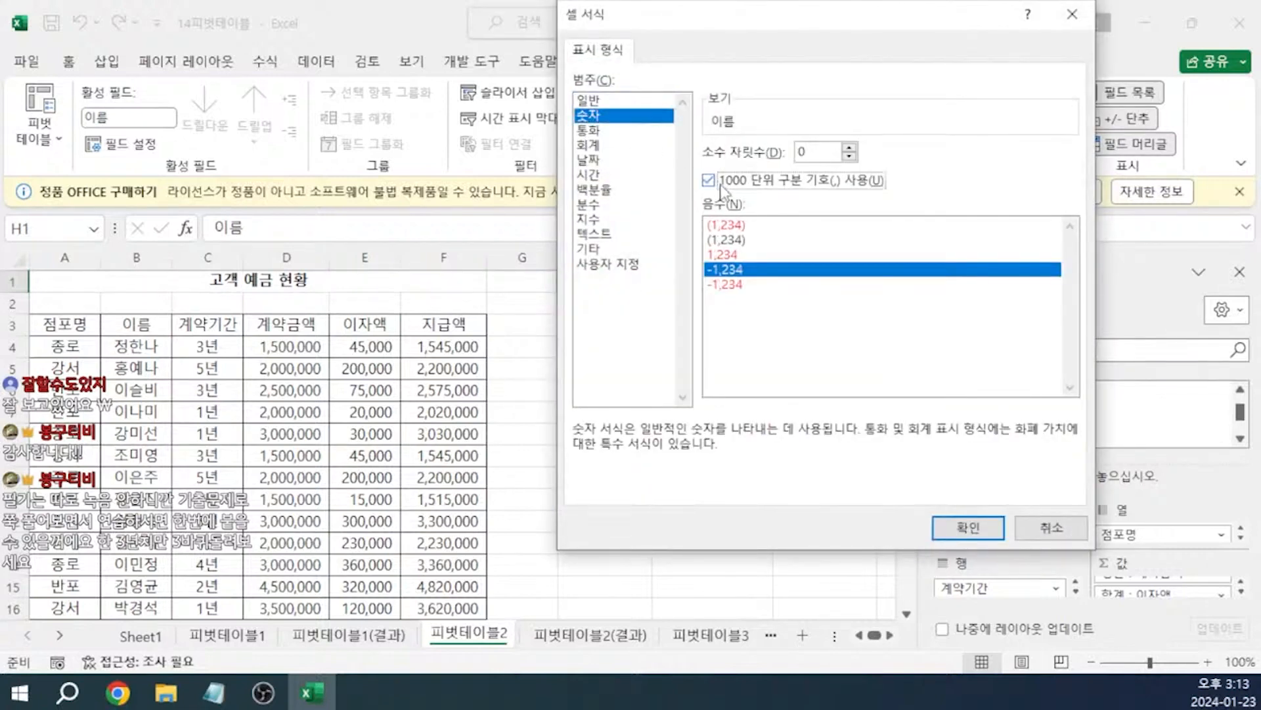
click(968, 528)
click(916, 419)
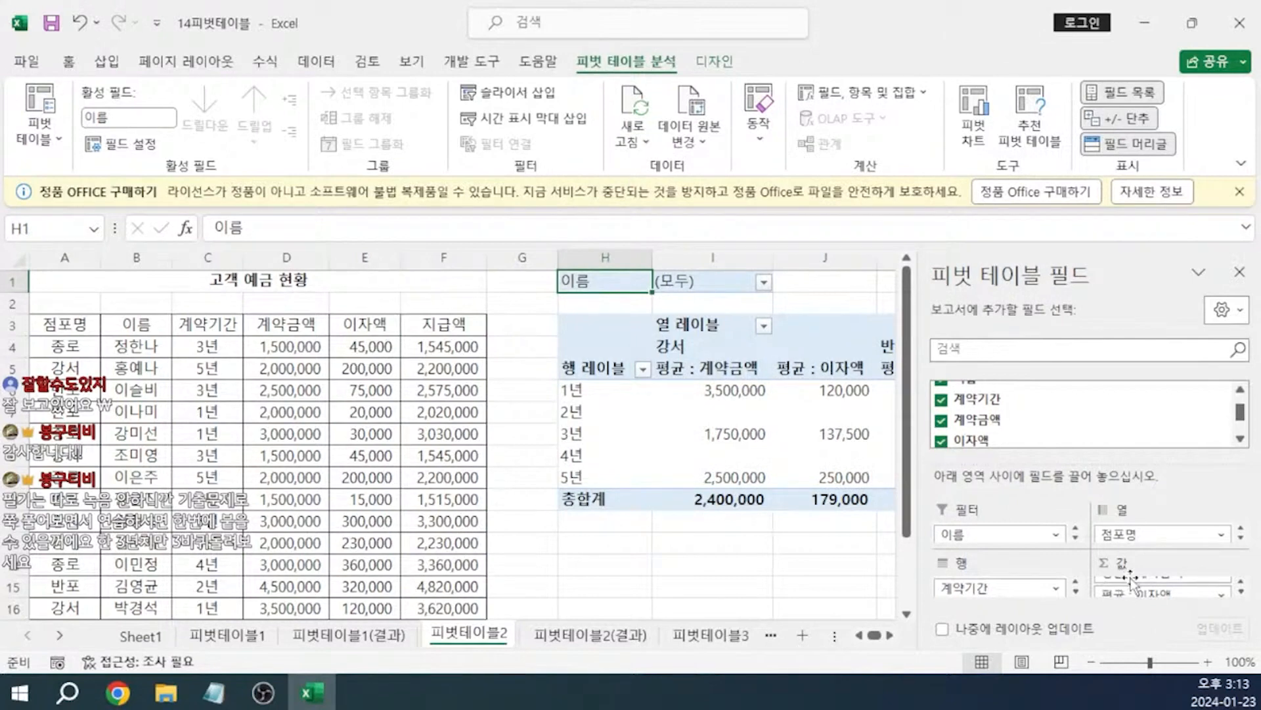
- Review the 계약금액 and 이자액 average columns for each 점포명 across the pivot table
scroll(1127, 546, down, 1)
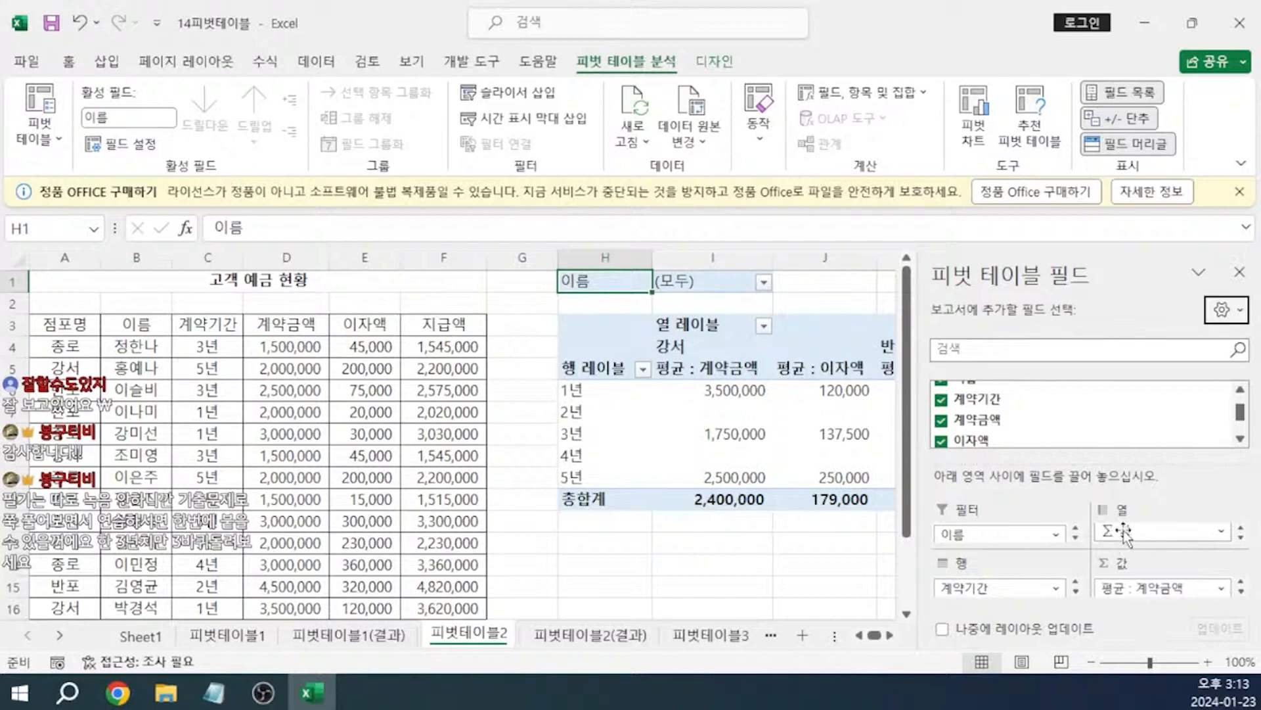
click(890, 634)
click(890, 634)
click(890, 635)
click(889, 635)
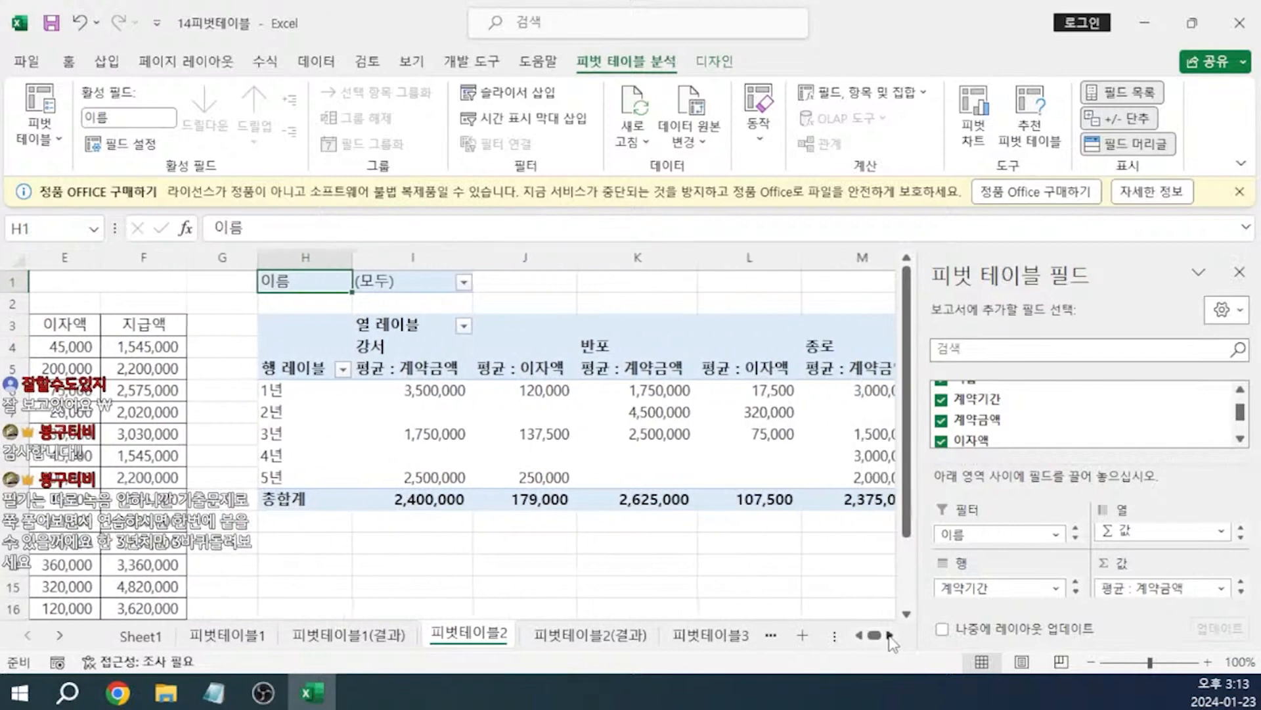
- Move the Σ 값 item from the columns area to the rows area, below 계약기간, so both averages stack under each period
click(890, 634)
click(890, 634)
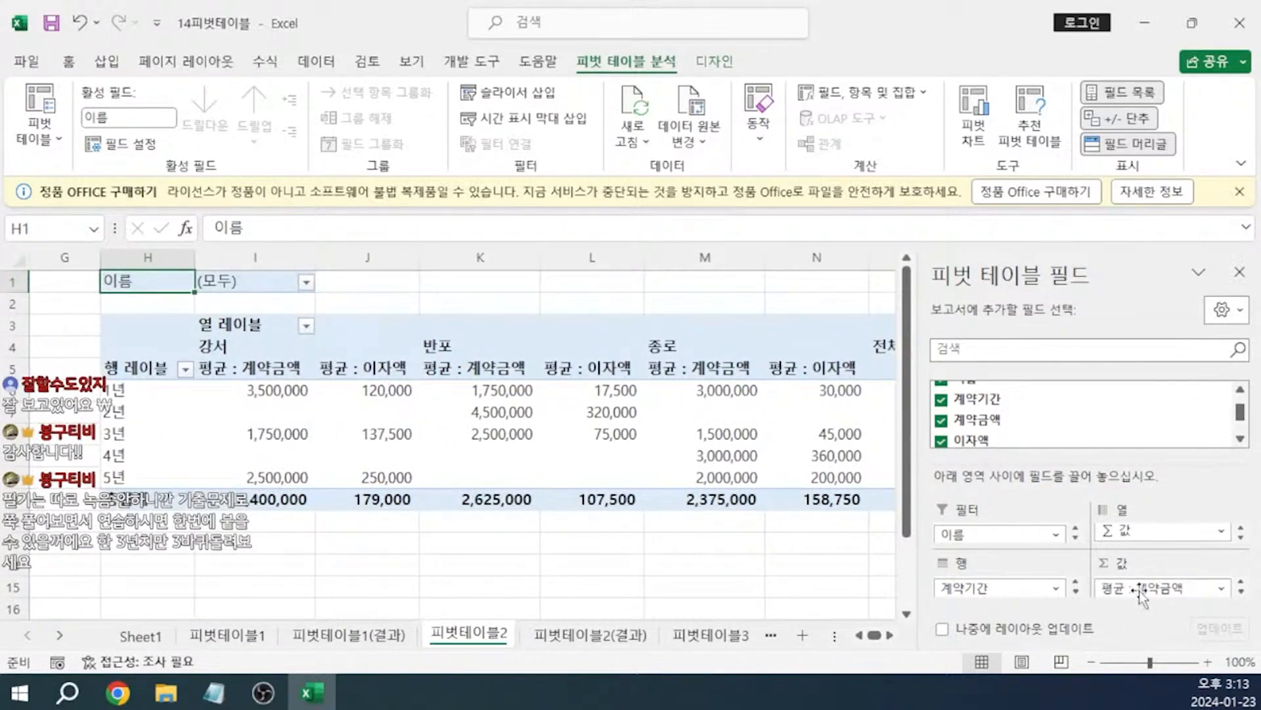
mouse_move(588, 426)
drag(1130, 532, 984, 597)
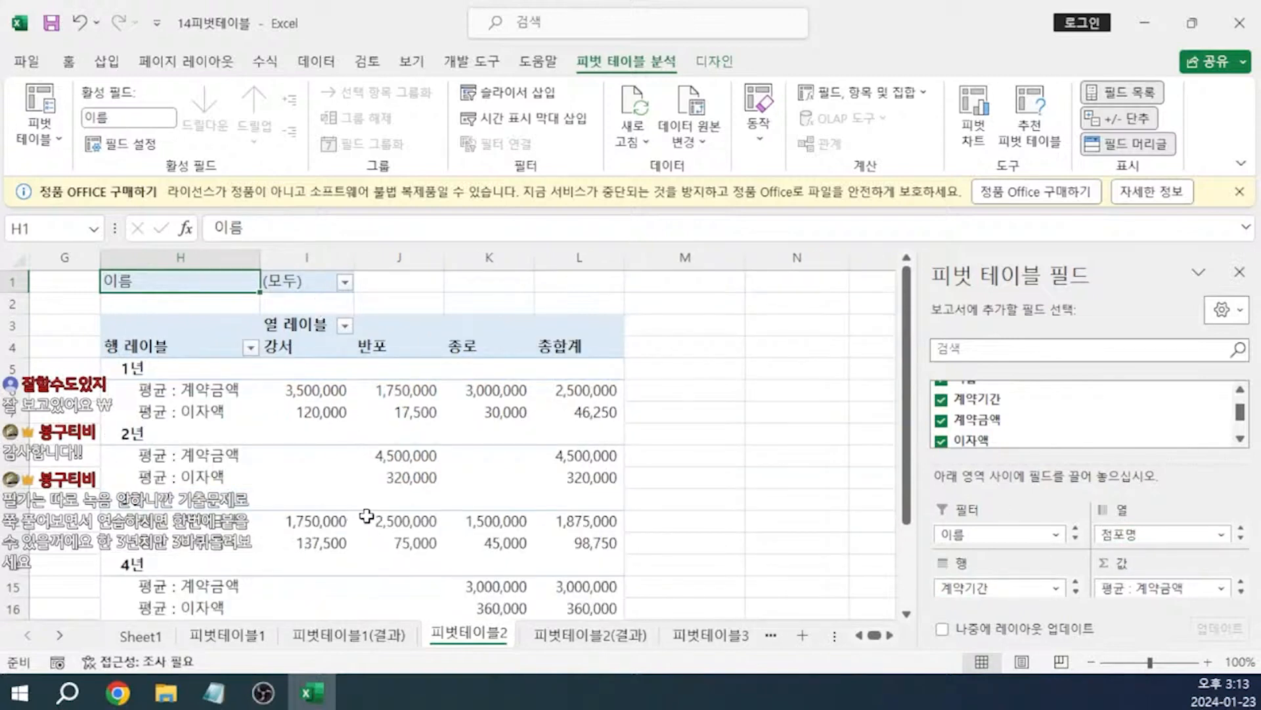
click(1075, 593)
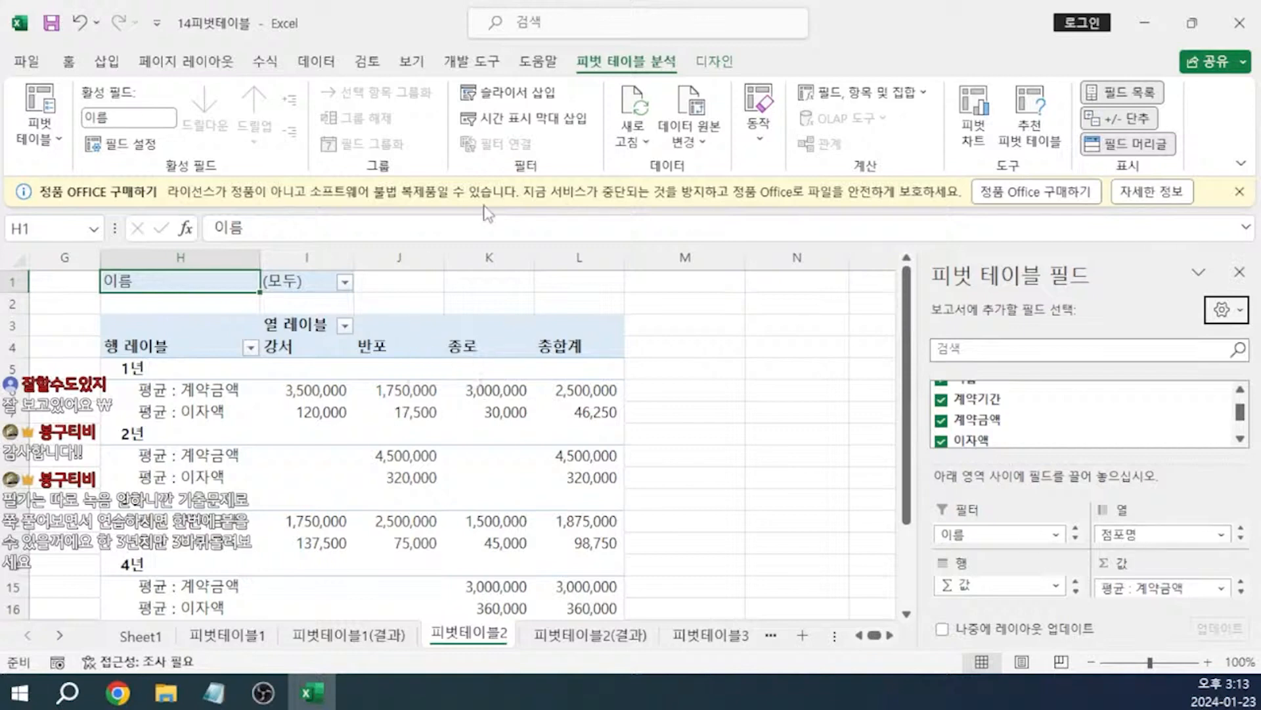
- Set the pivot table's report layout to 개요 형식으로 표시
click(716, 66)
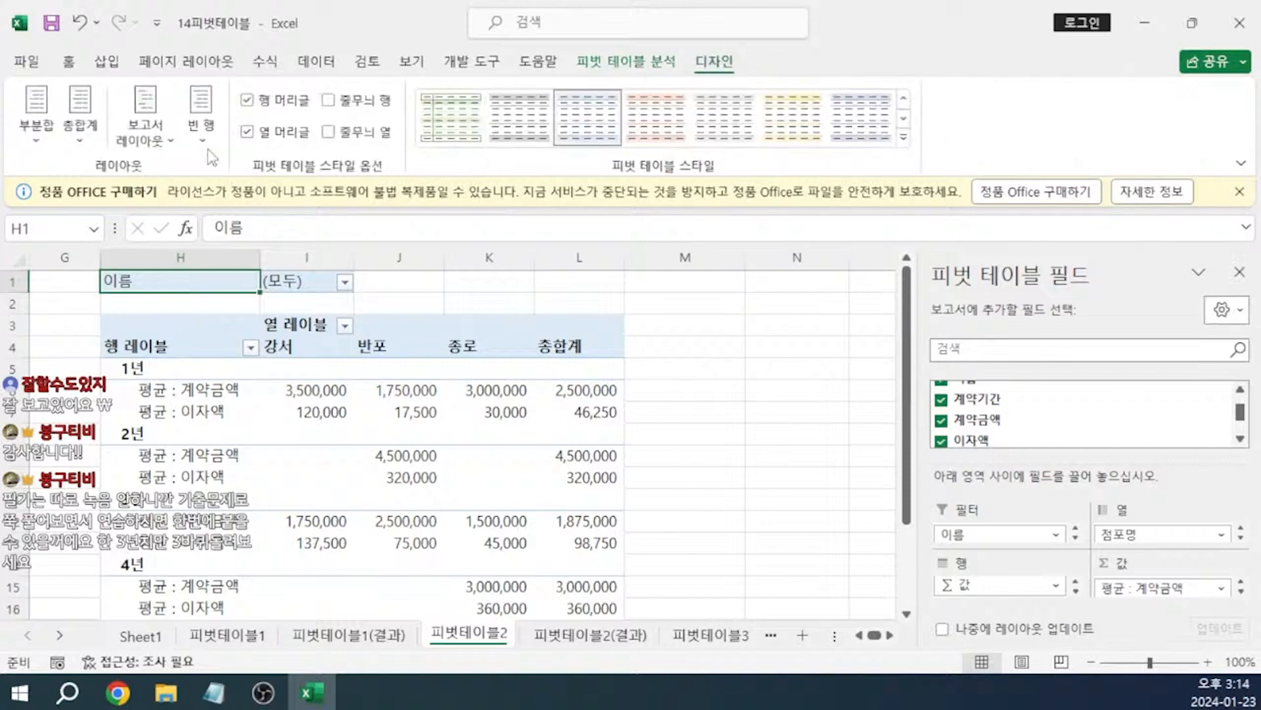
click(148, 141)
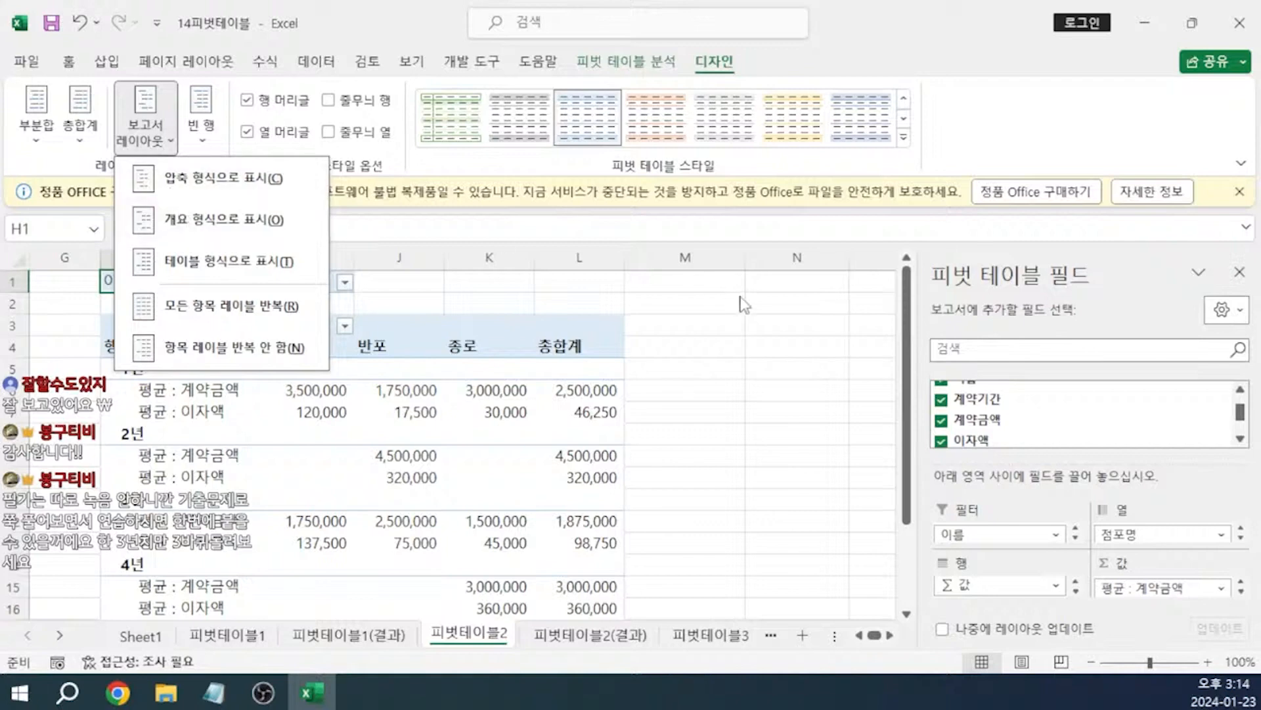
click(184, 222)
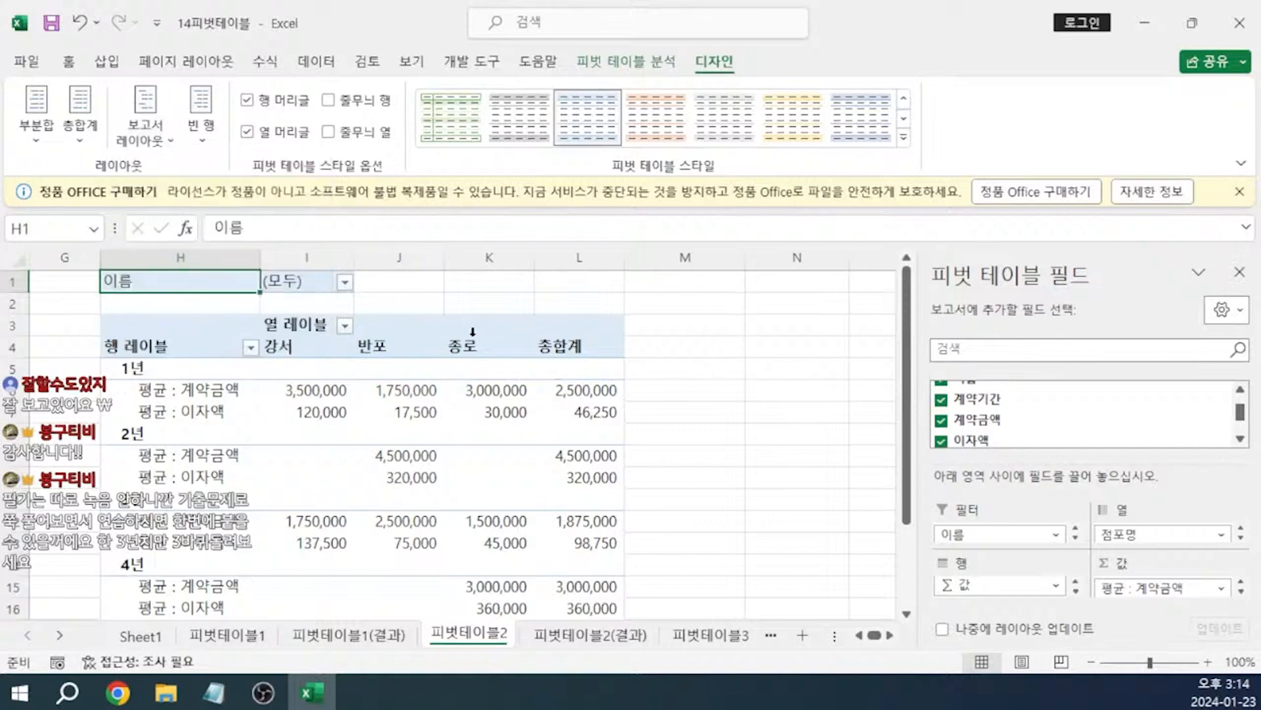
click(159, 143)
click(186, 218)
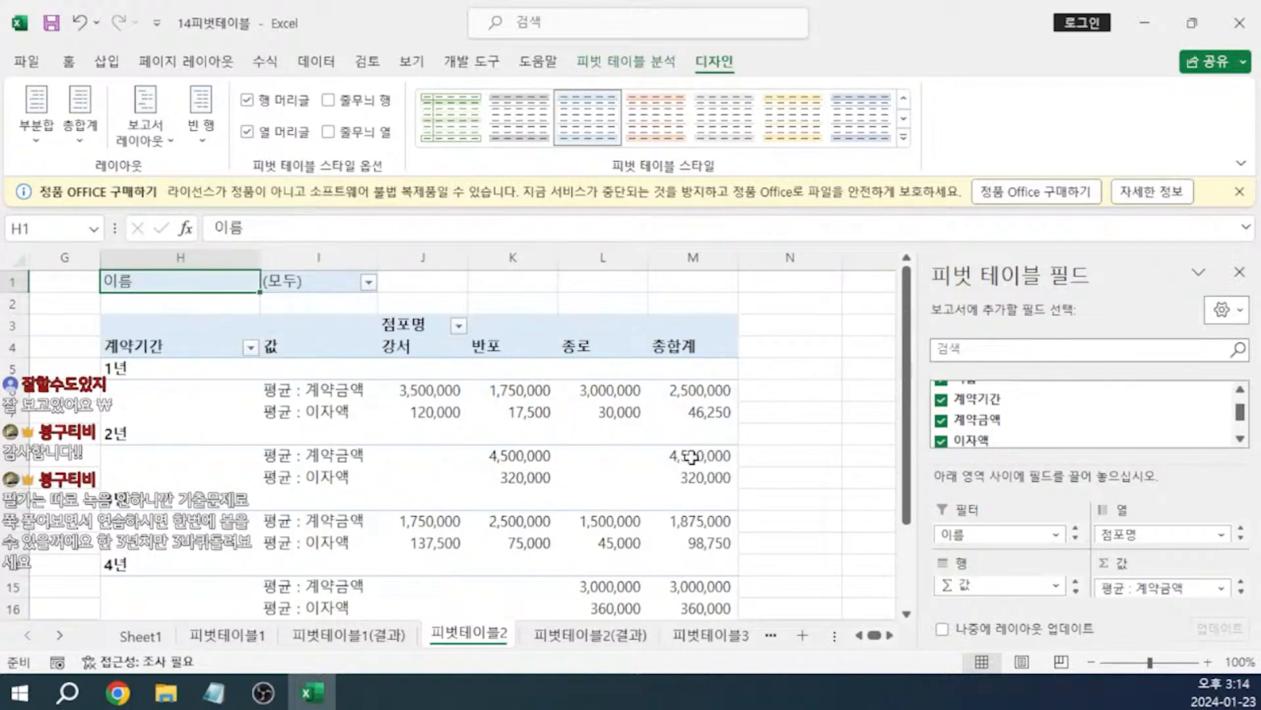
mouse_move(603, 422)
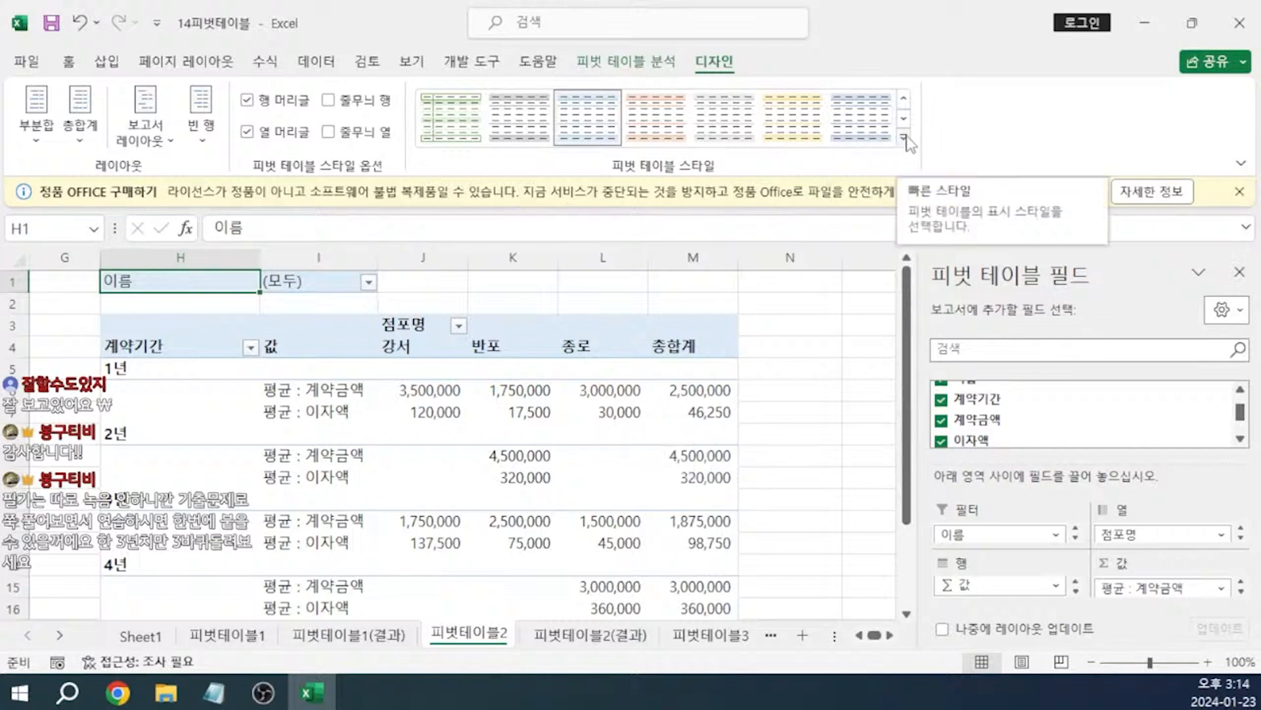
- Apply the orange pivot table style from the second row of the 중간 group and check it down to the last row
click(905, 138)
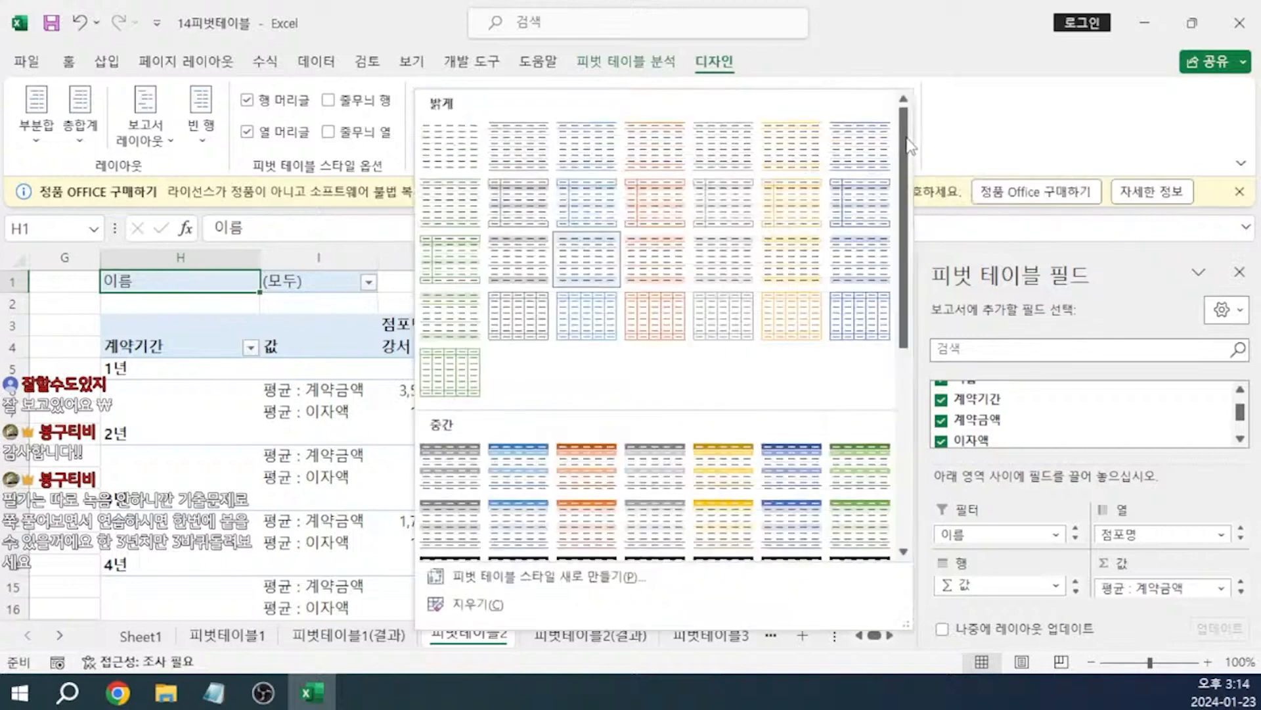
click(593, 517)
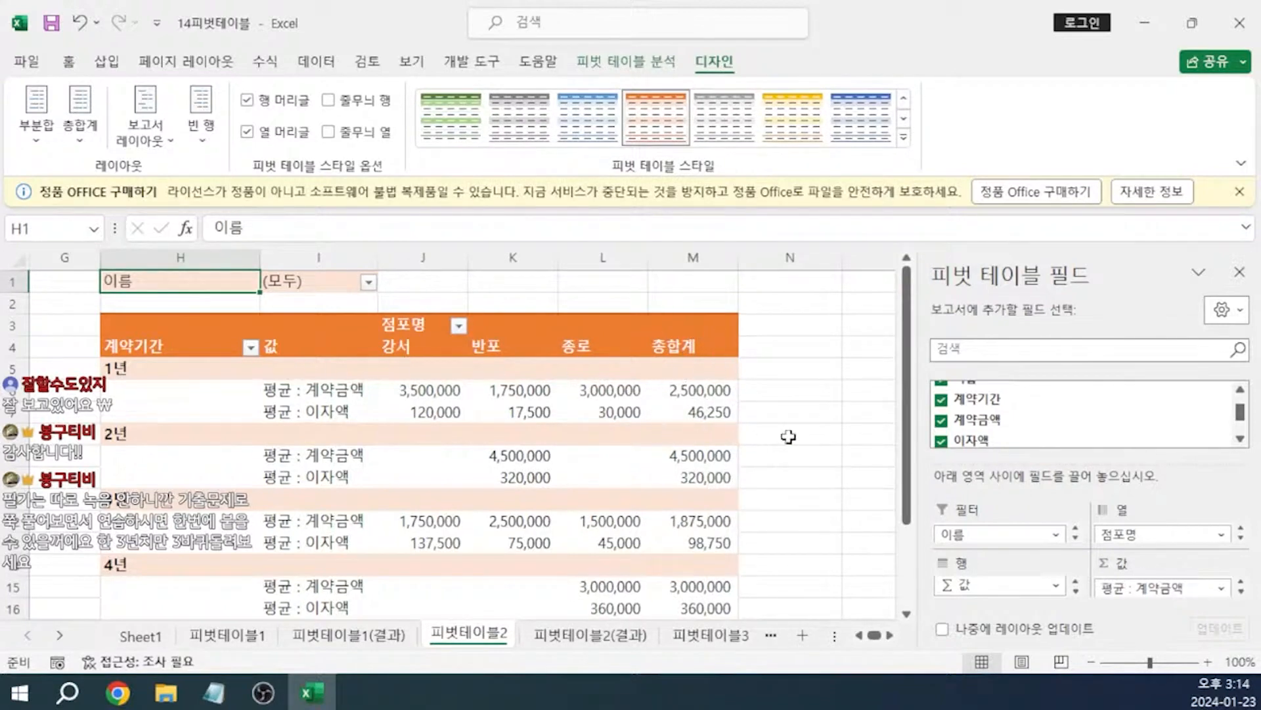
scroll(770, 414, down, 1)
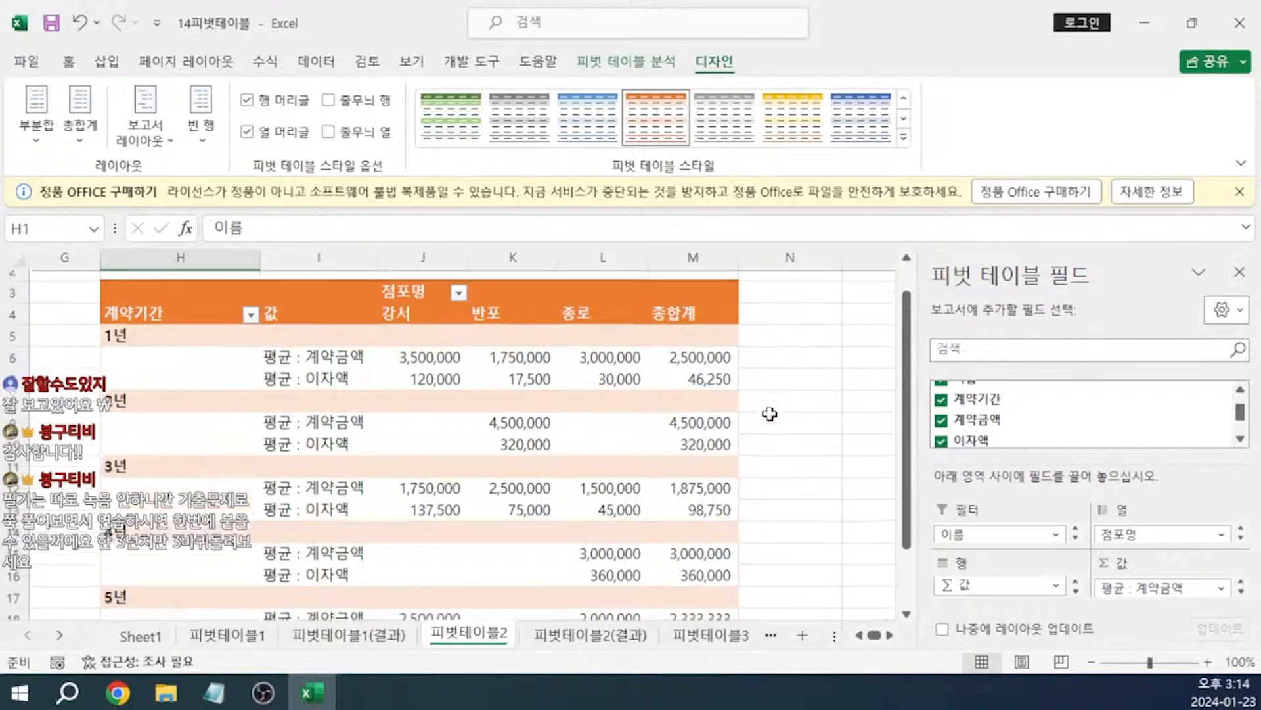
scroll(769, 414, down, 3)
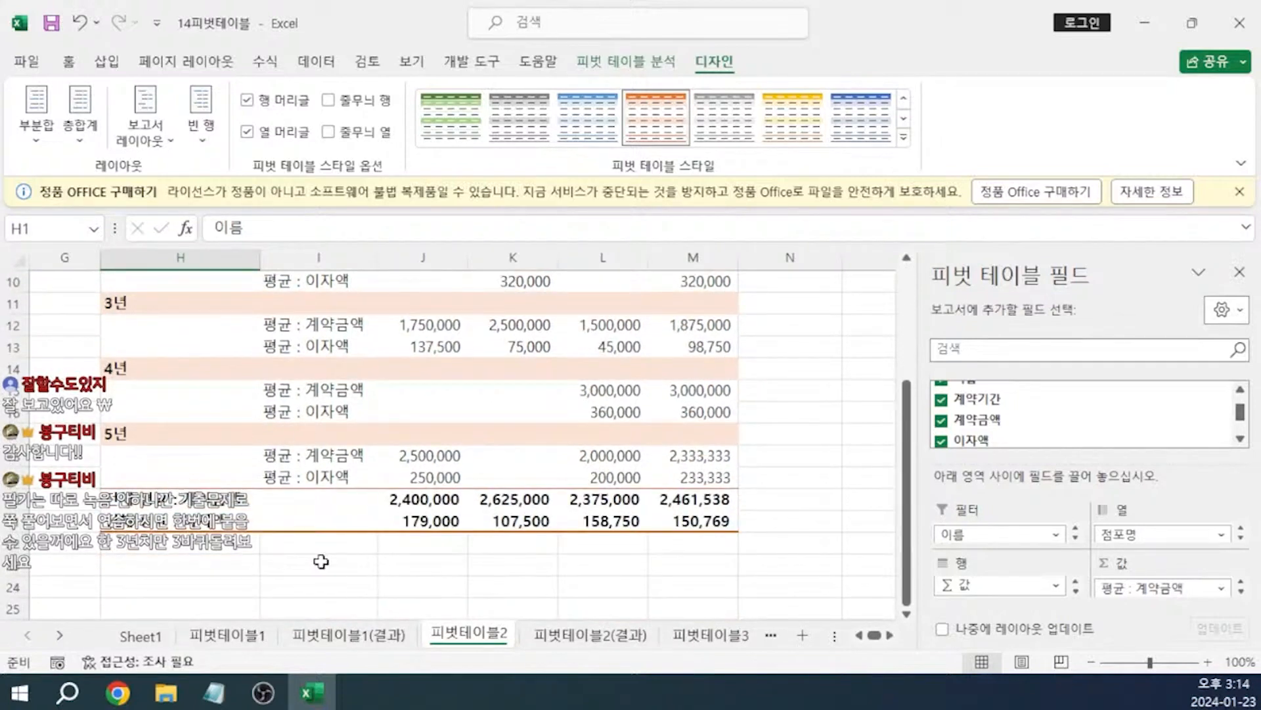
scroll(622, 498, up, 2)
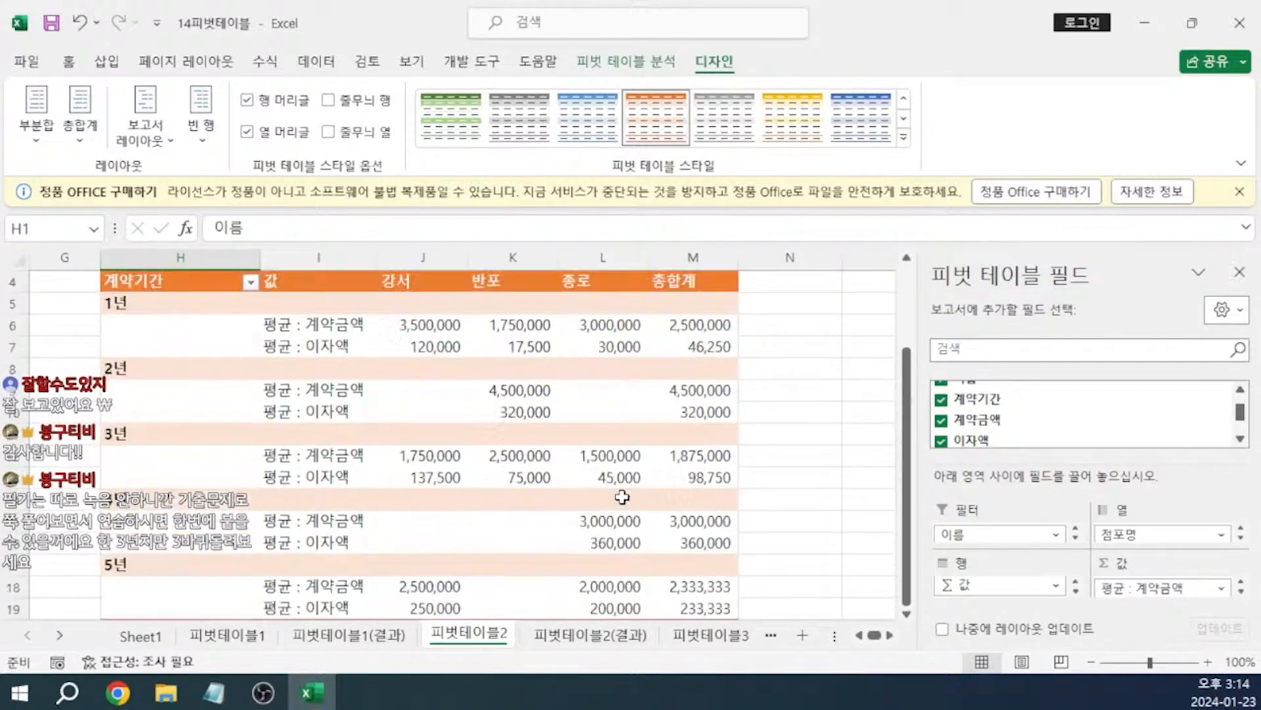
scroll(622, 497, up, 1)
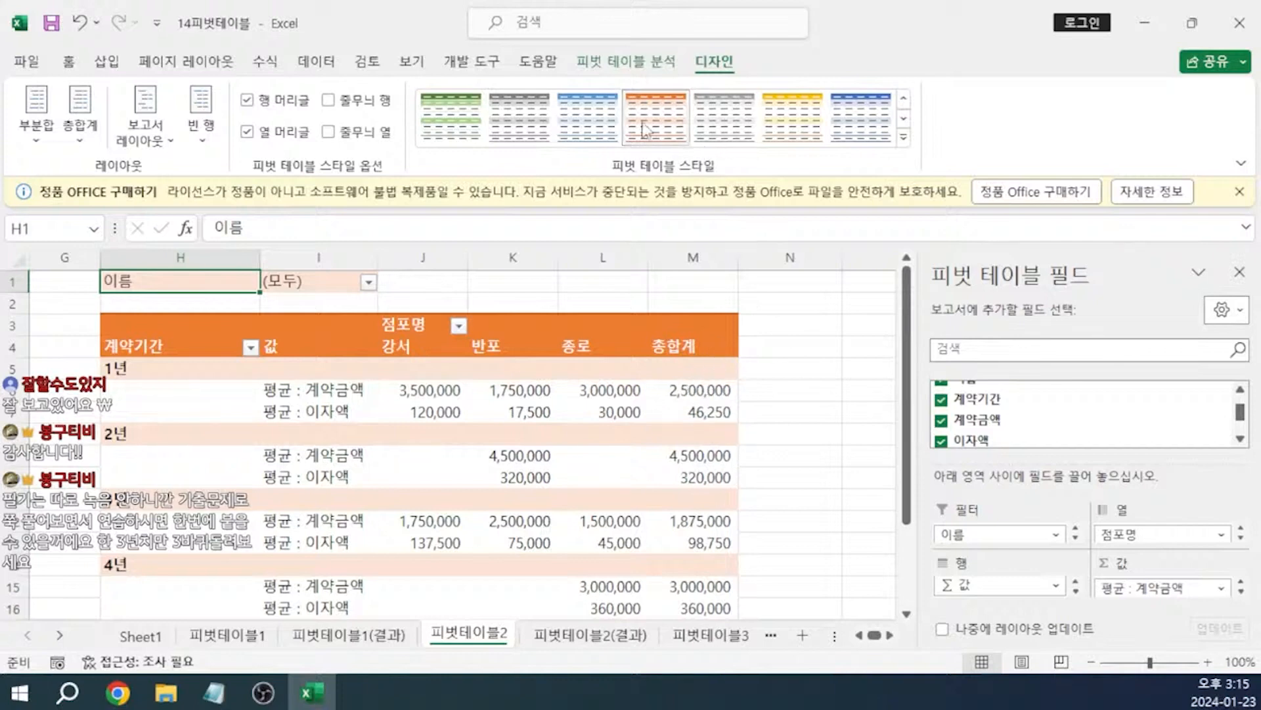
- Turn off 행 총합계 표시 and 열 총합계 표시 in the pivot table options
click(628, 65)
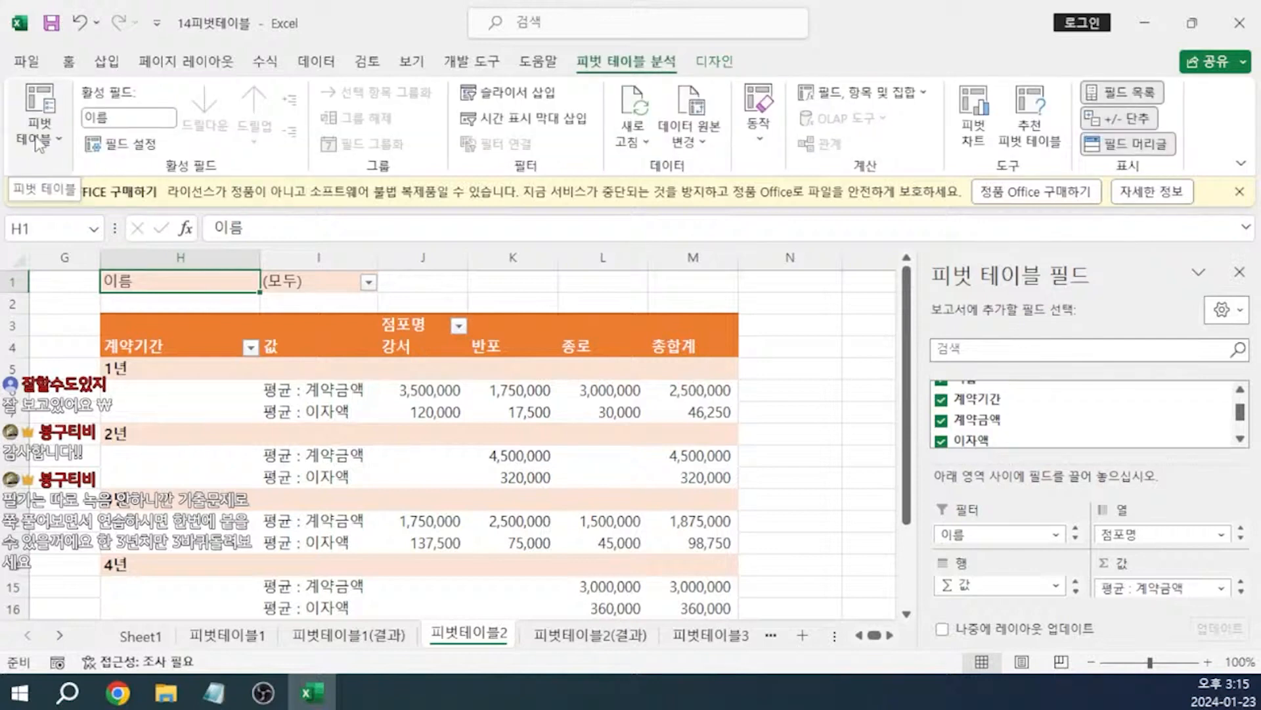
click(39, 140)
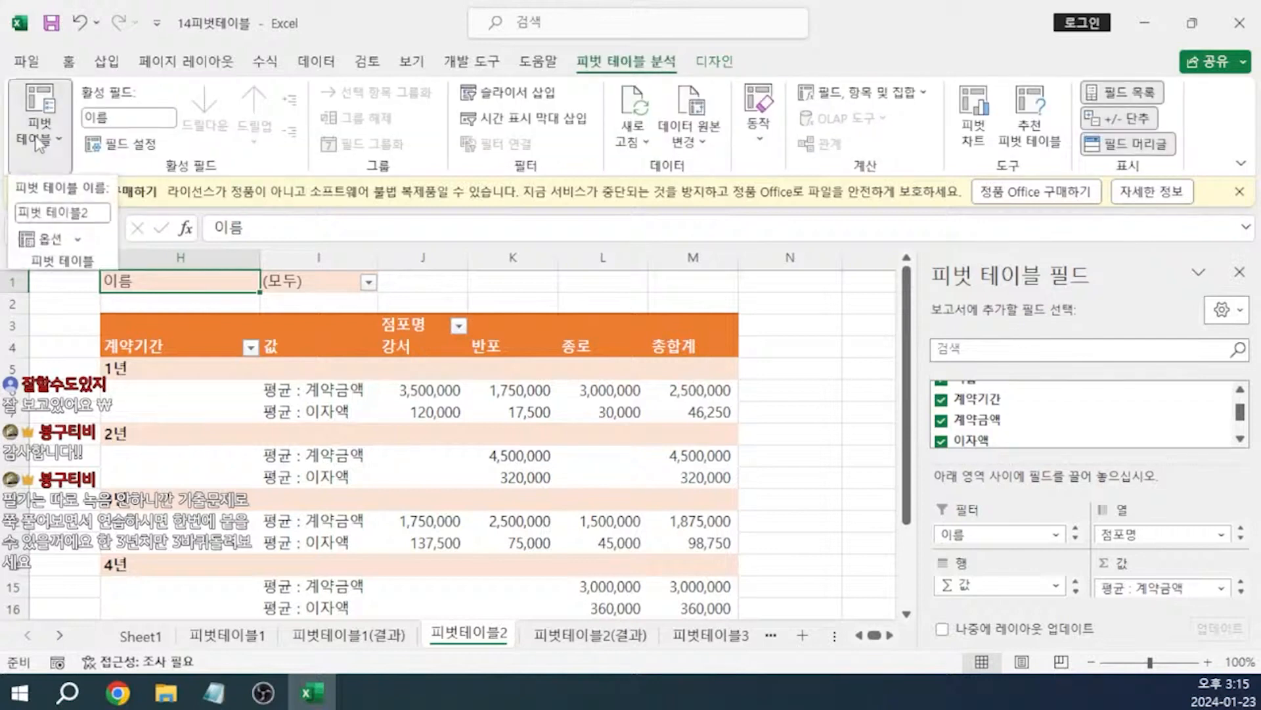
click(51, 245)
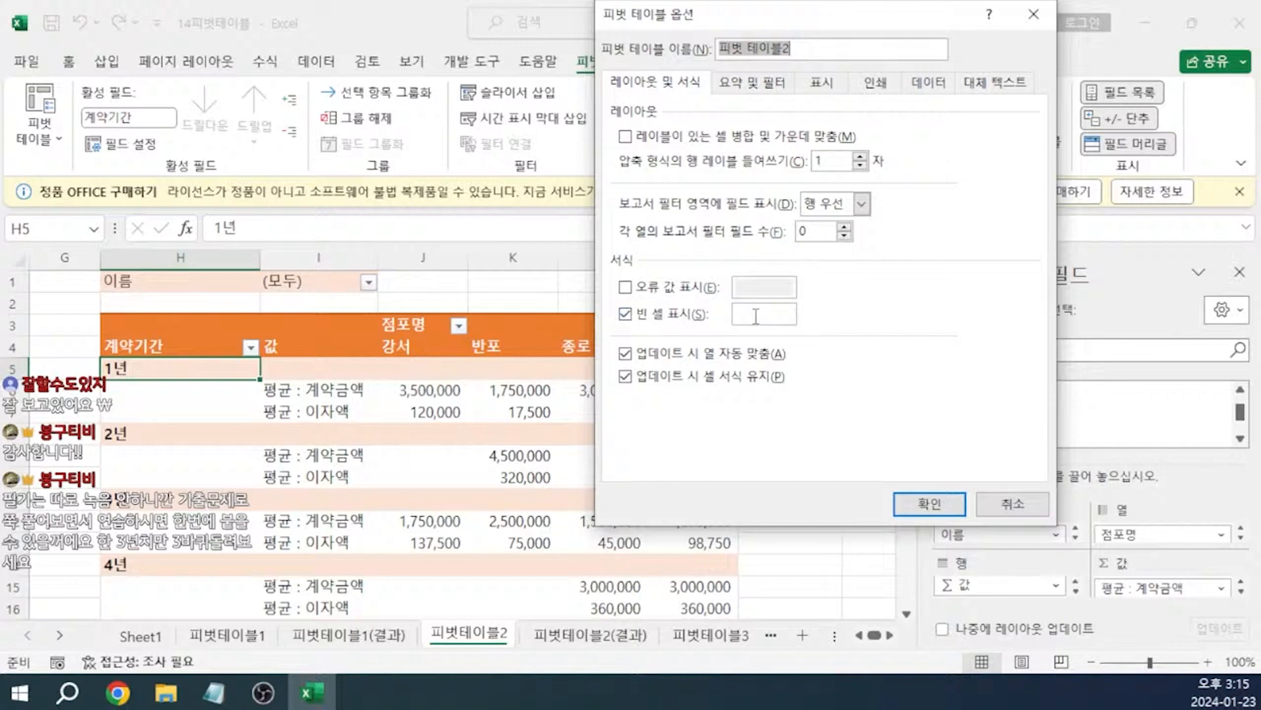
click(752, 93)
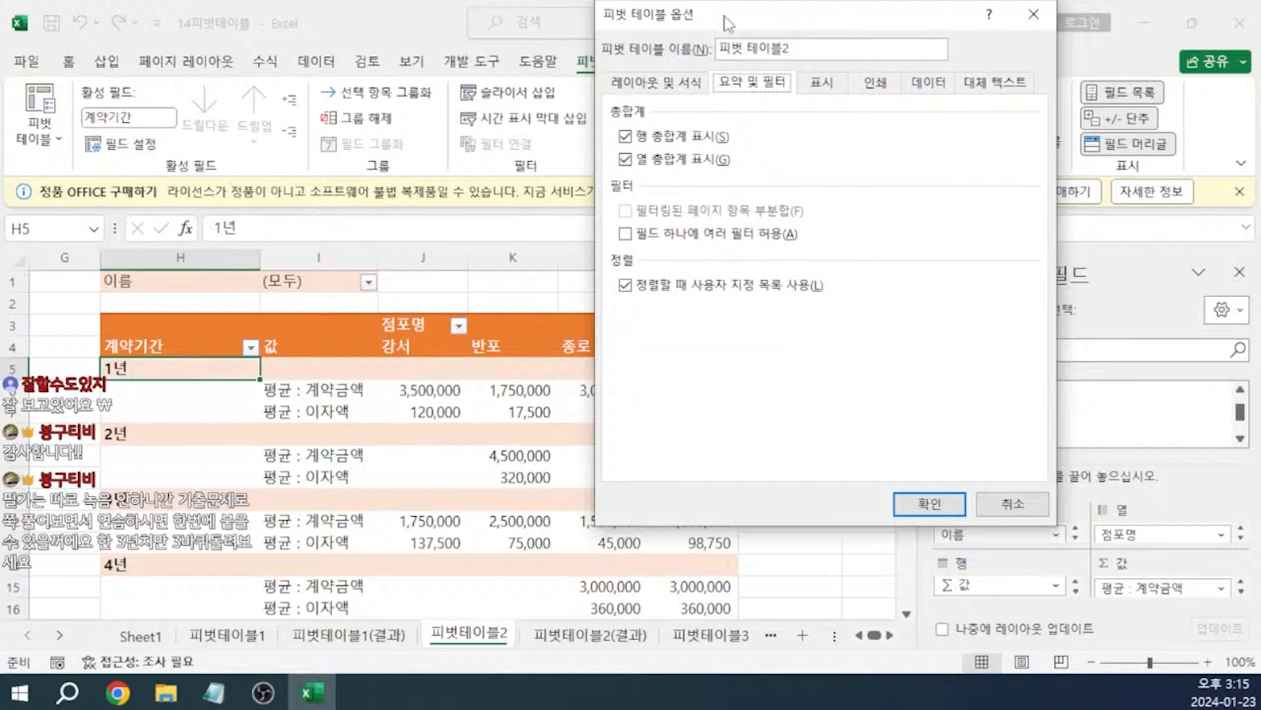
drag(716, 10, 936, 65)
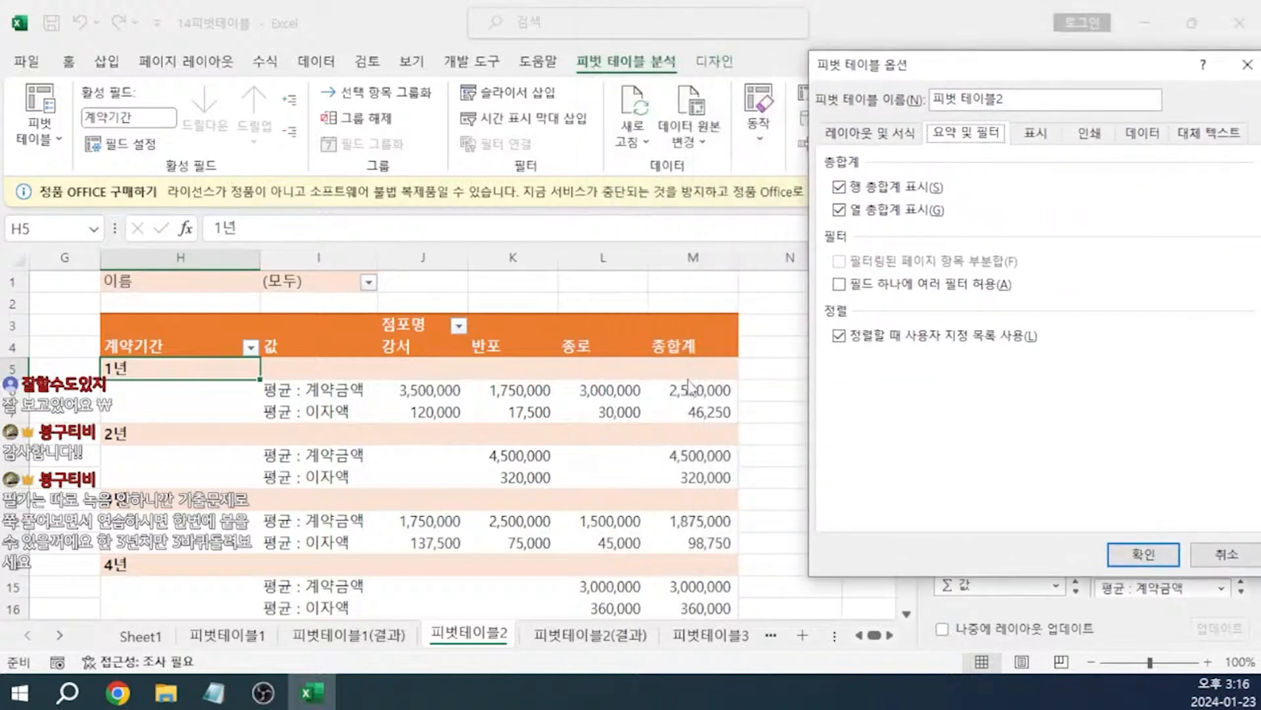
click(855, 190)
click(866, 217)
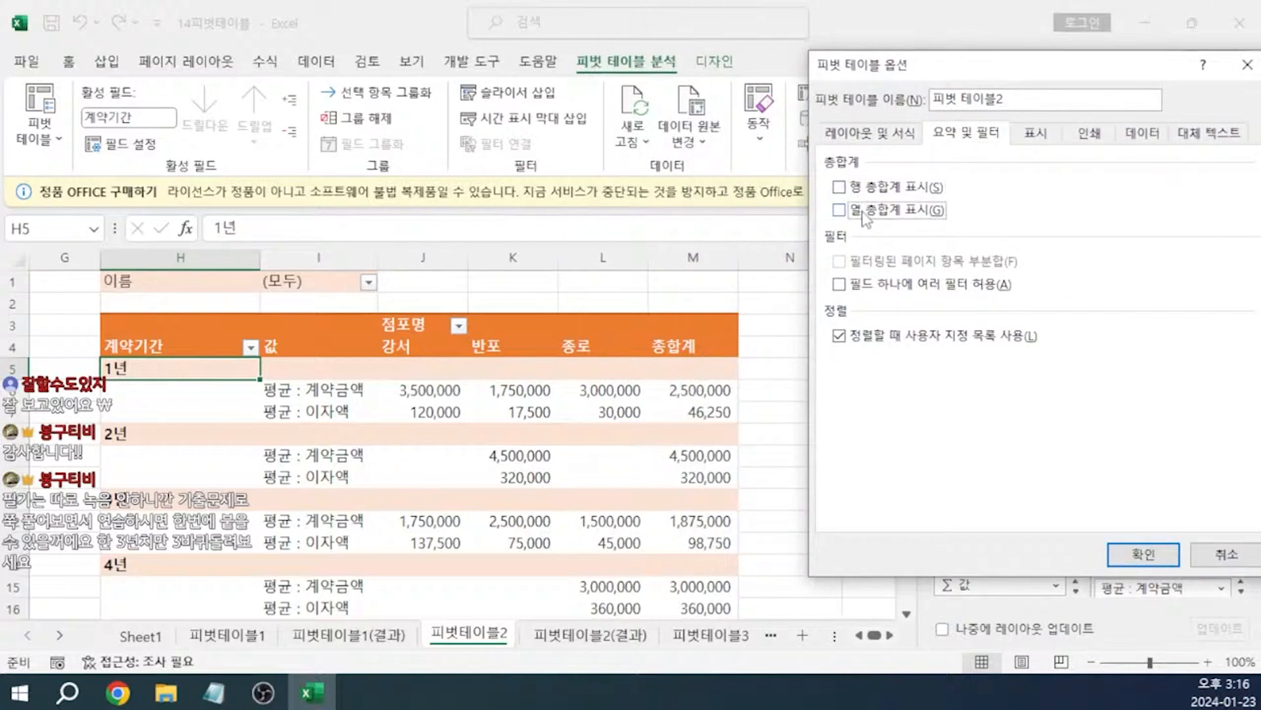
click(1137, 555)
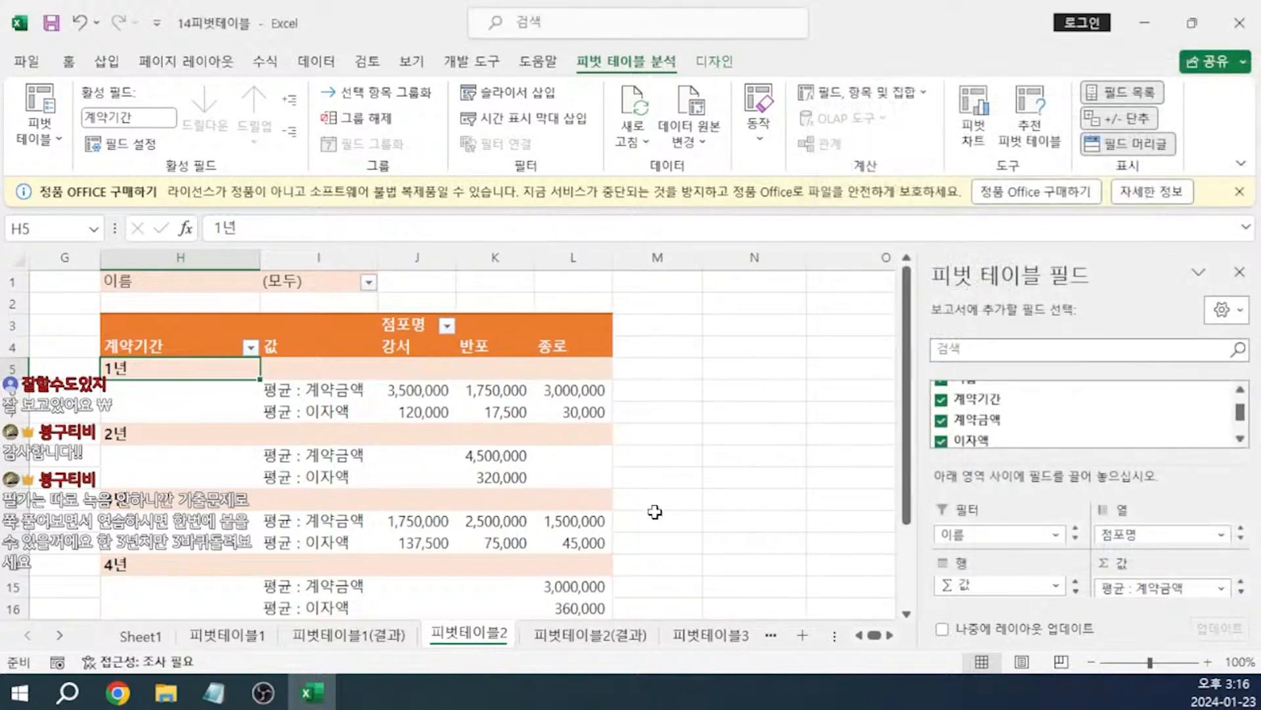
scroll(653, 498, down, 3)
scroll(642, 400, up, 3)
- Hide the pivot table field list and show it again with a 계약금액 average cell selected
click(1240, 271)
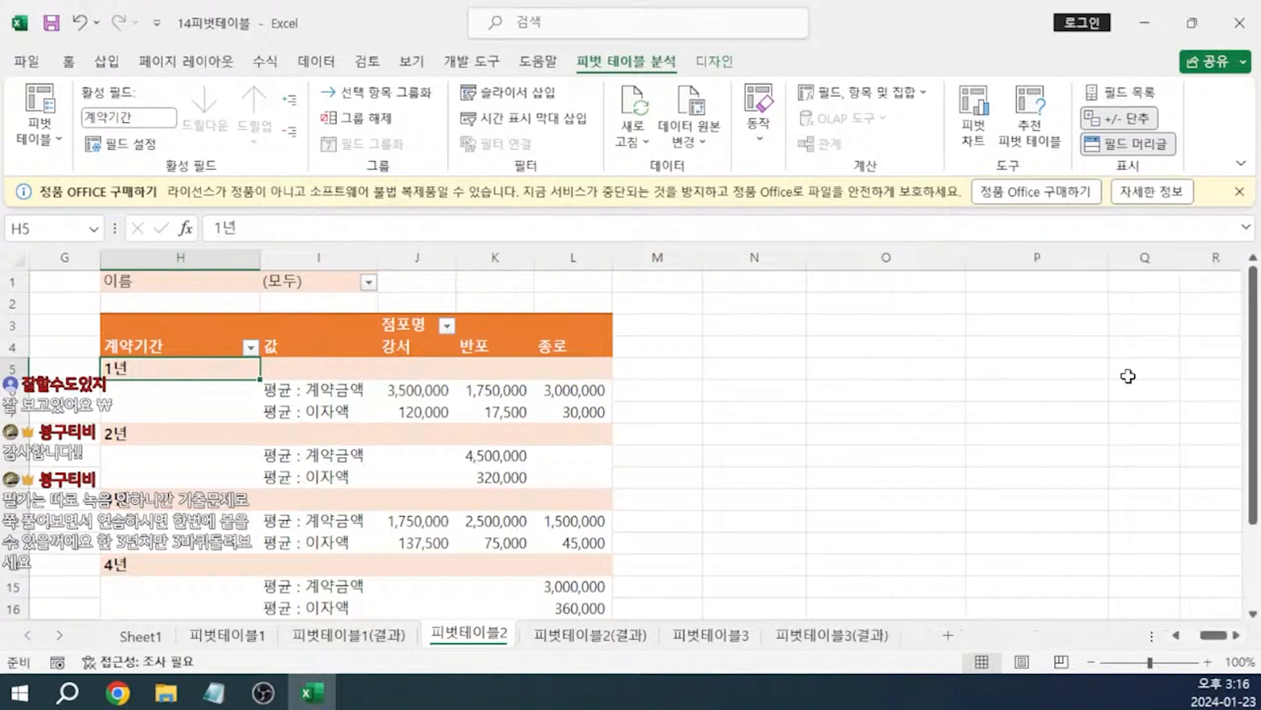
click(430, 390)
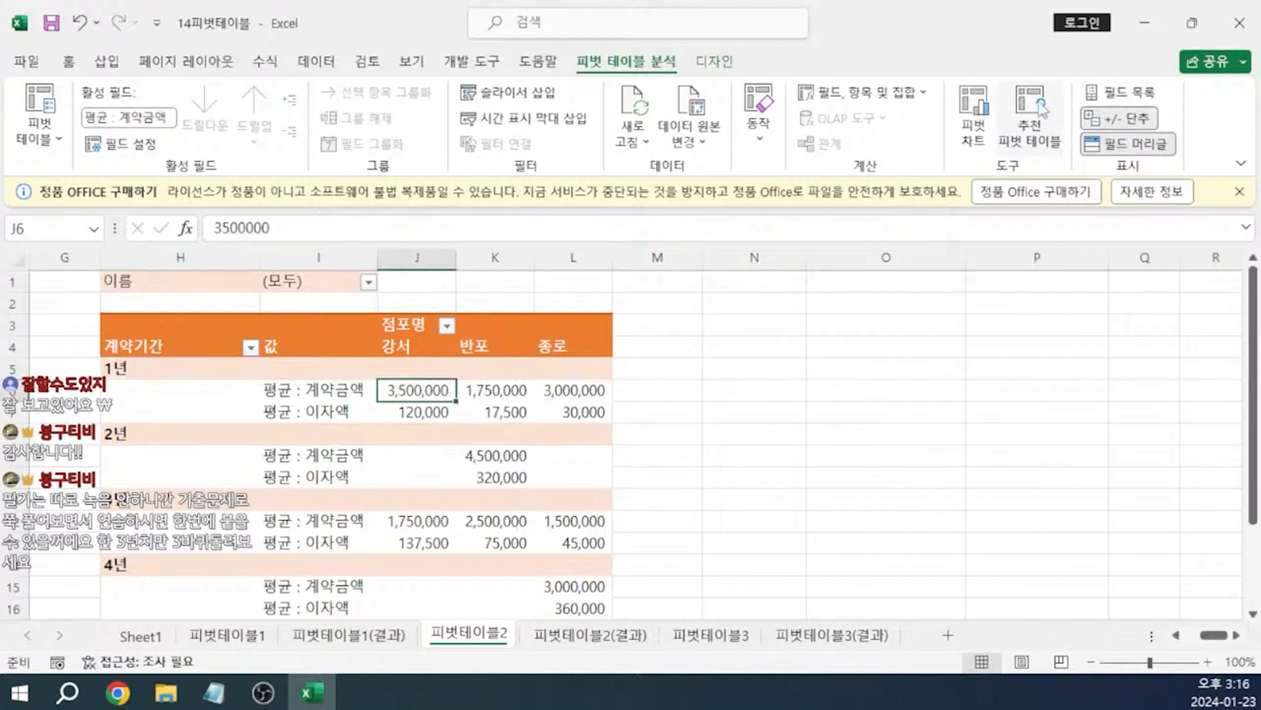
click(1132, 99)
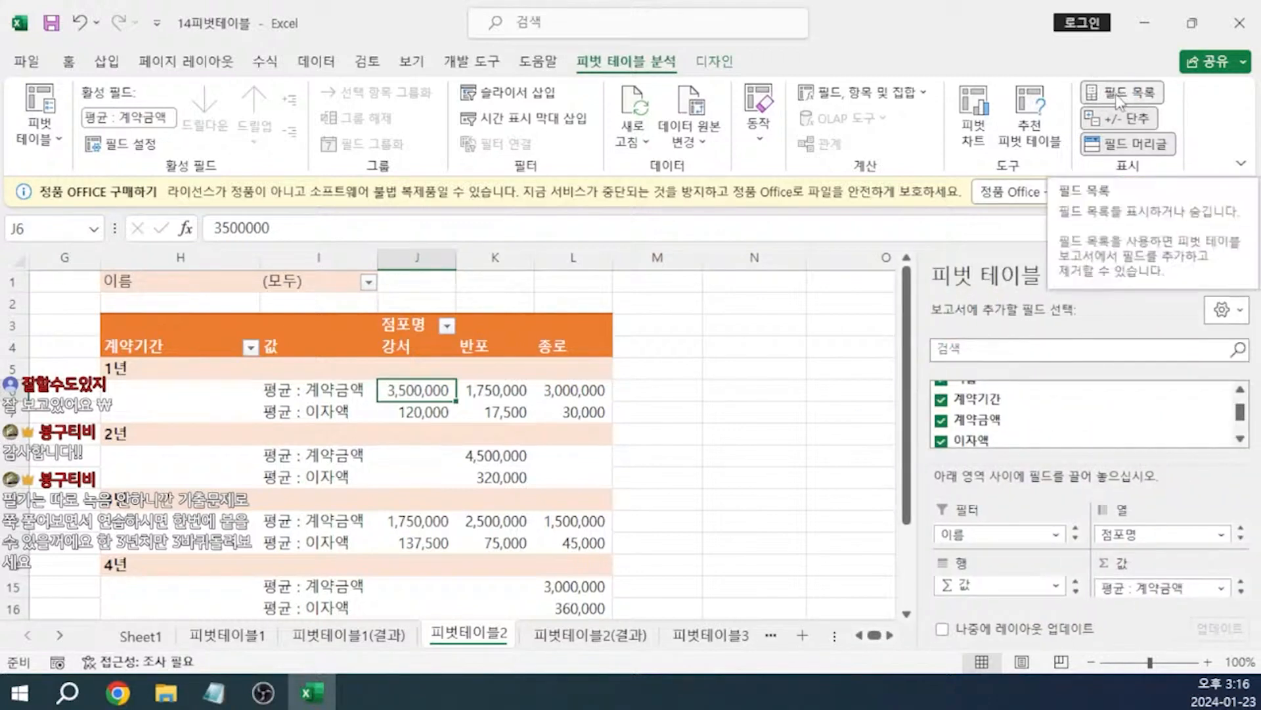
- Switch to Notepad and add the line "※옵션에서 할 수 있는 것들" below item 8, followed by "1) 빈셀 표시 ---> **"
key(alt+Tab)
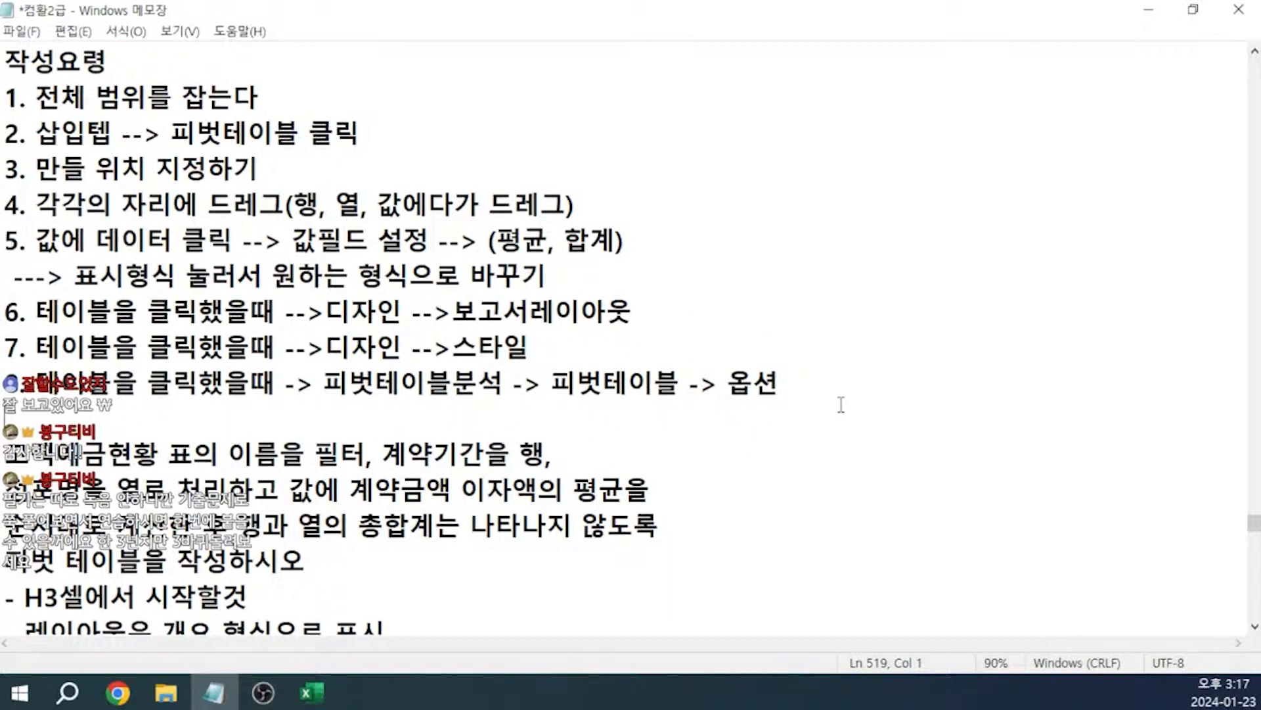
key(Return)
key(Up)
text(※옵션에서 할 수 이)
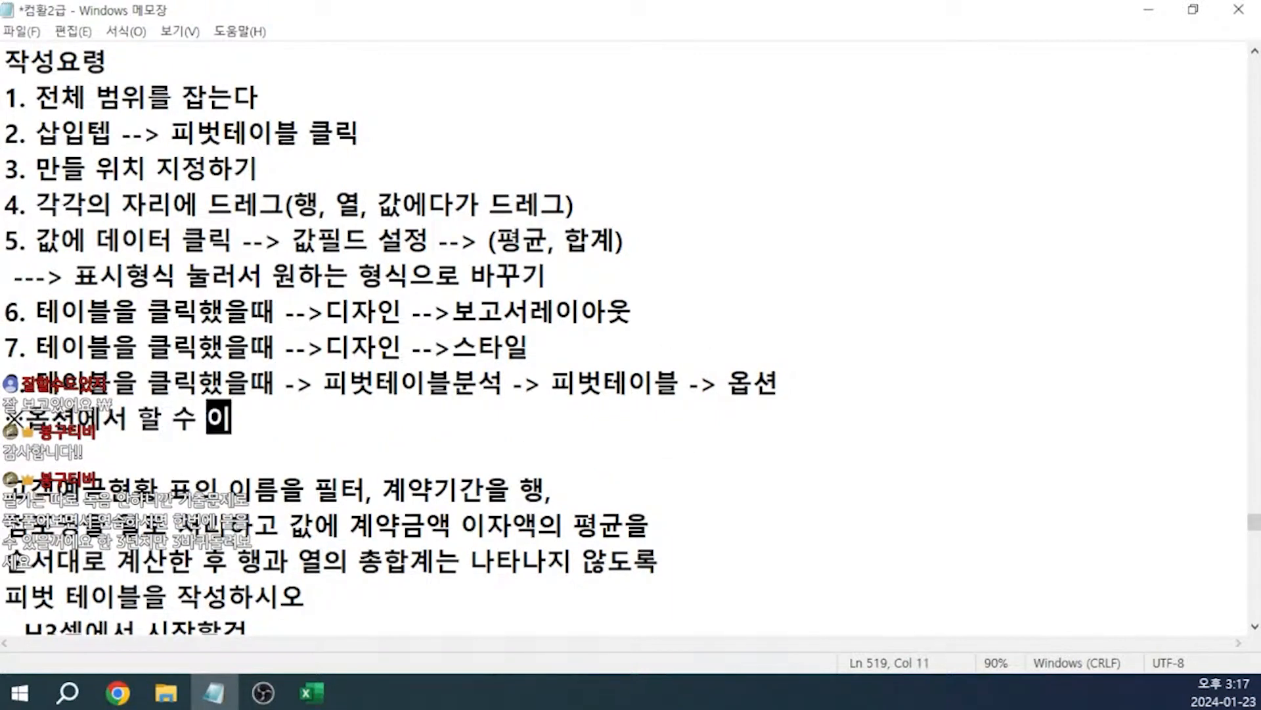
text(있는 것들)
key(Return)
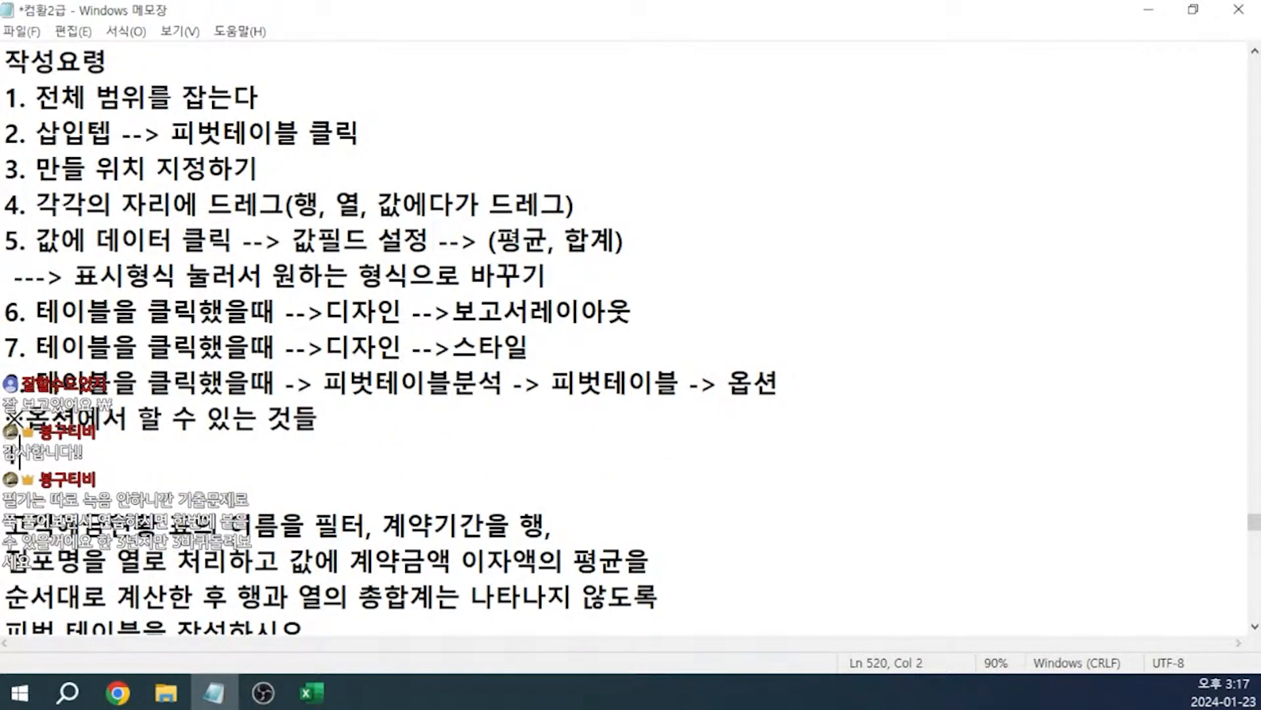
text() 비)
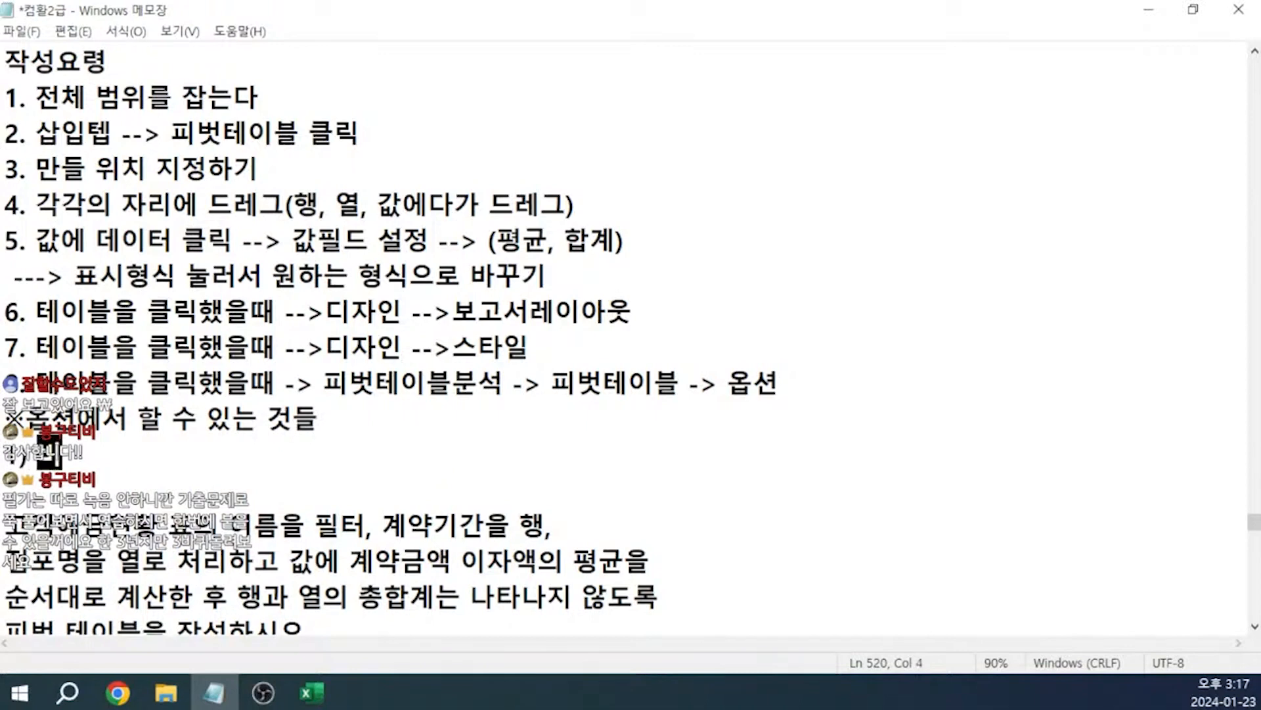
text(셀 표시 --->  **)
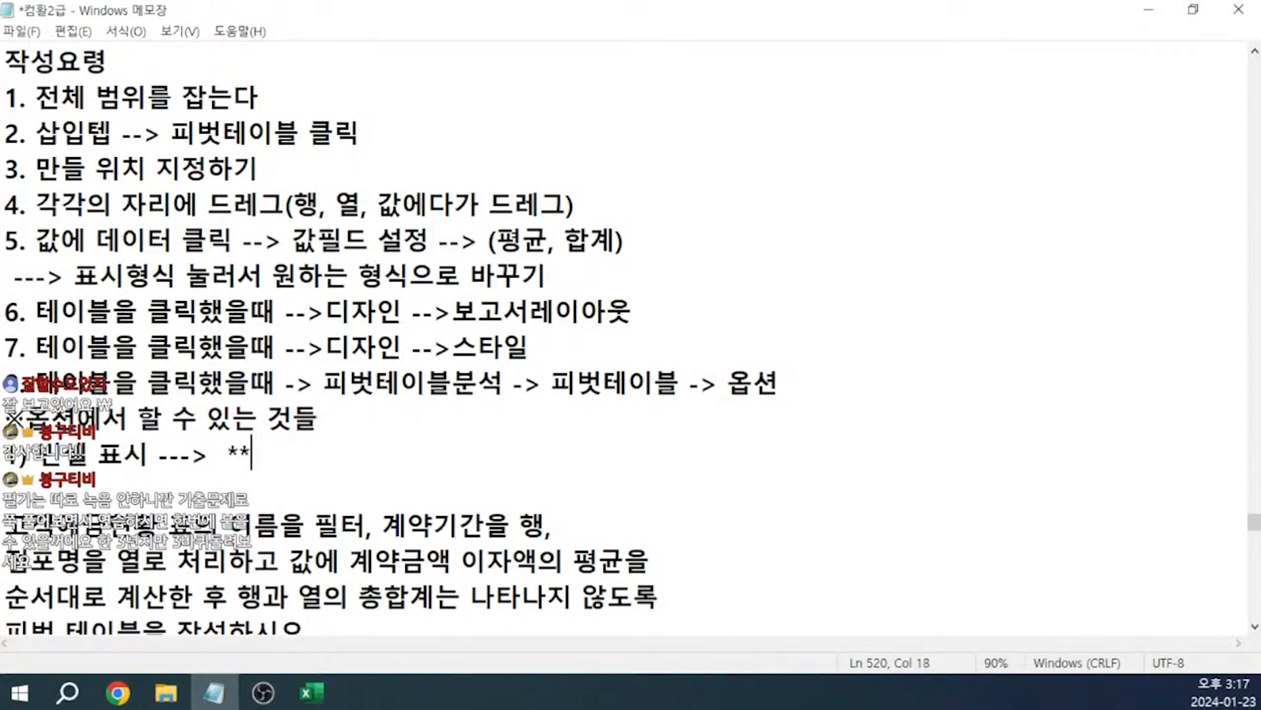
- Finish the empty-cell note with "***" and add the line "2) 행과 열의 총합계 표시" below it
text(*)
key(Return)
text(2)
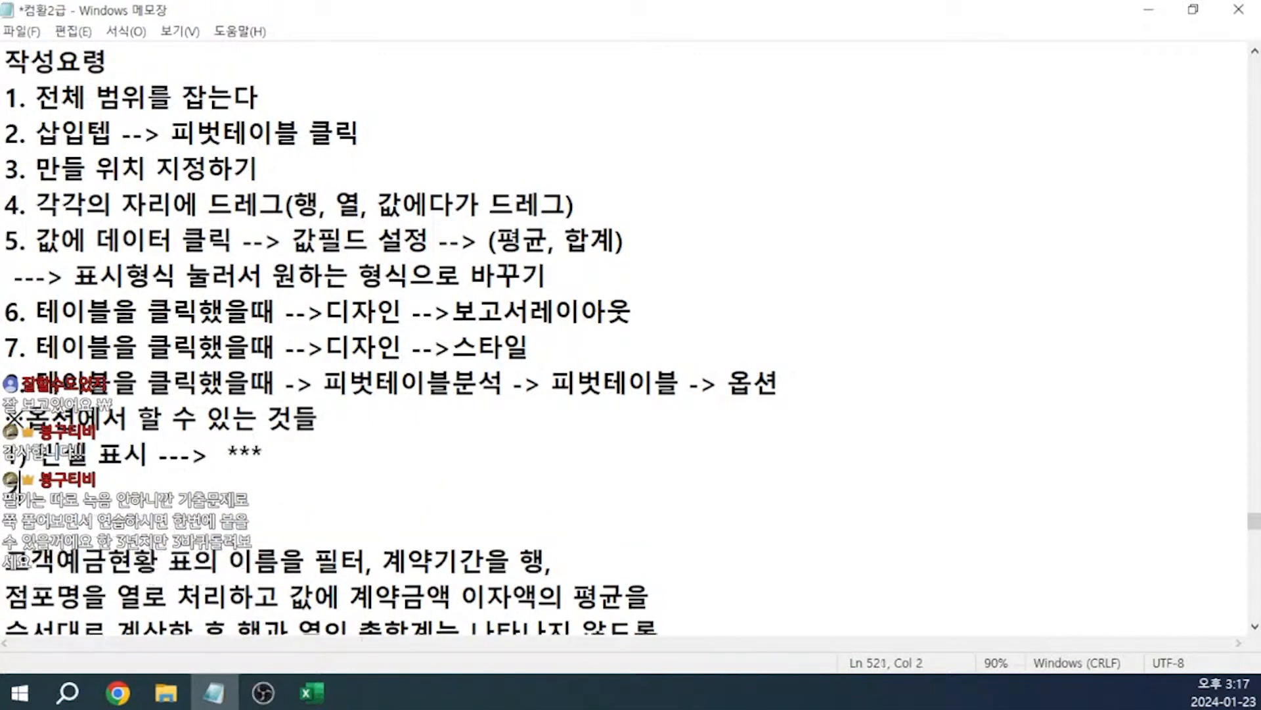
text() 행과 열의)
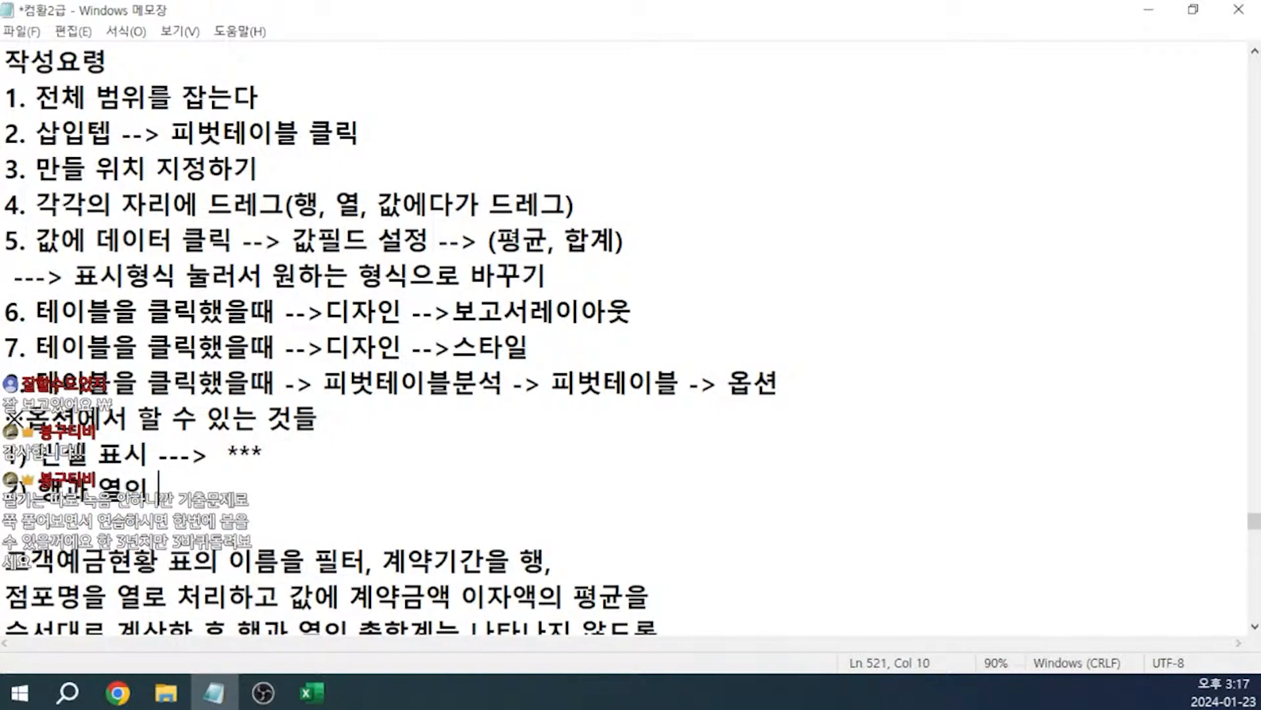
text( 총합계 표시)
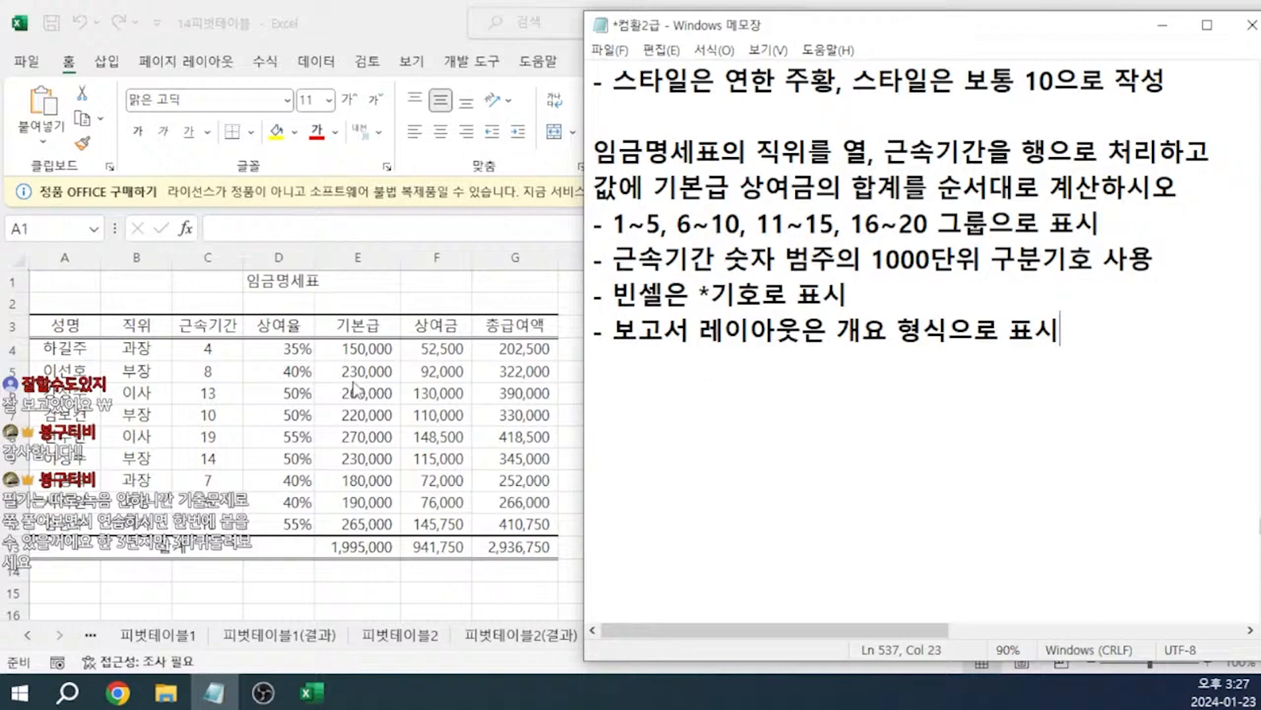
- Switch to Excel and create a pivot table from A3:G12 on the existing 피벗테이블3 sheet, placed at A18
key(alt+Tab)
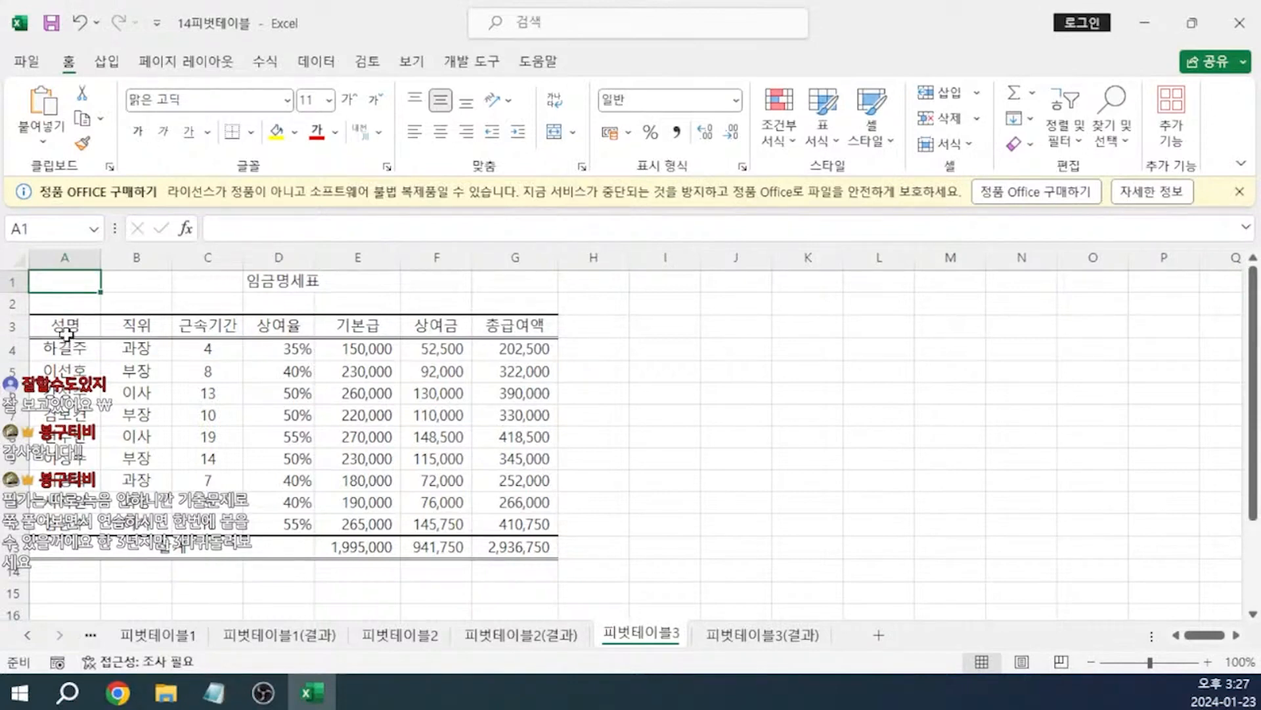
mouse_move(66, 334)
mouse_down()
mouse_move(72, 355)
mouse_move(511, 507)
mouse_up()
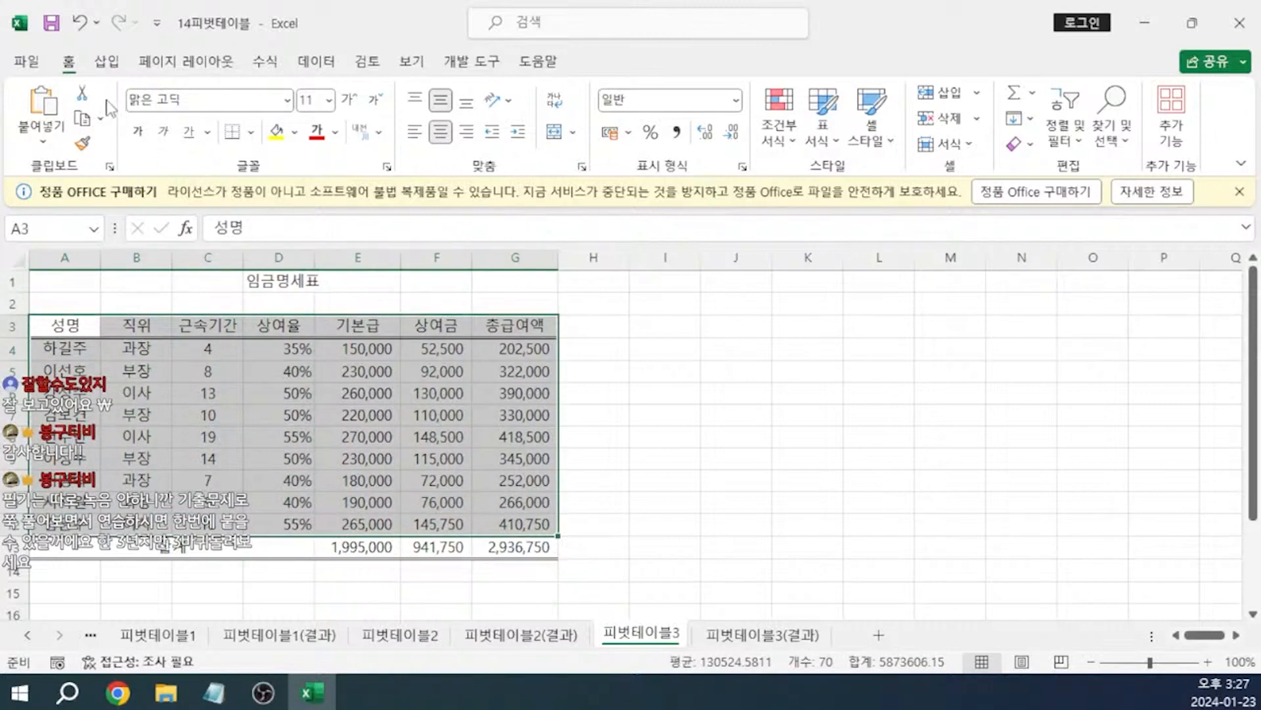
click(107, 63)
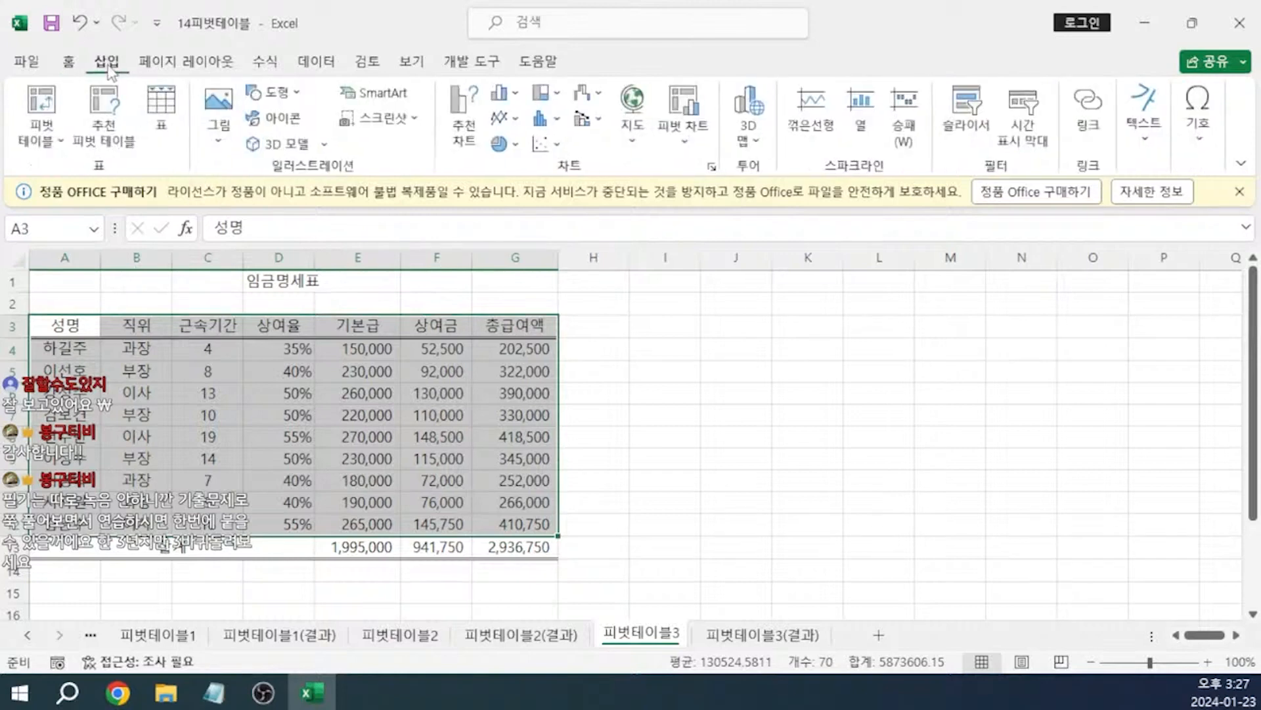
click(49, 125)
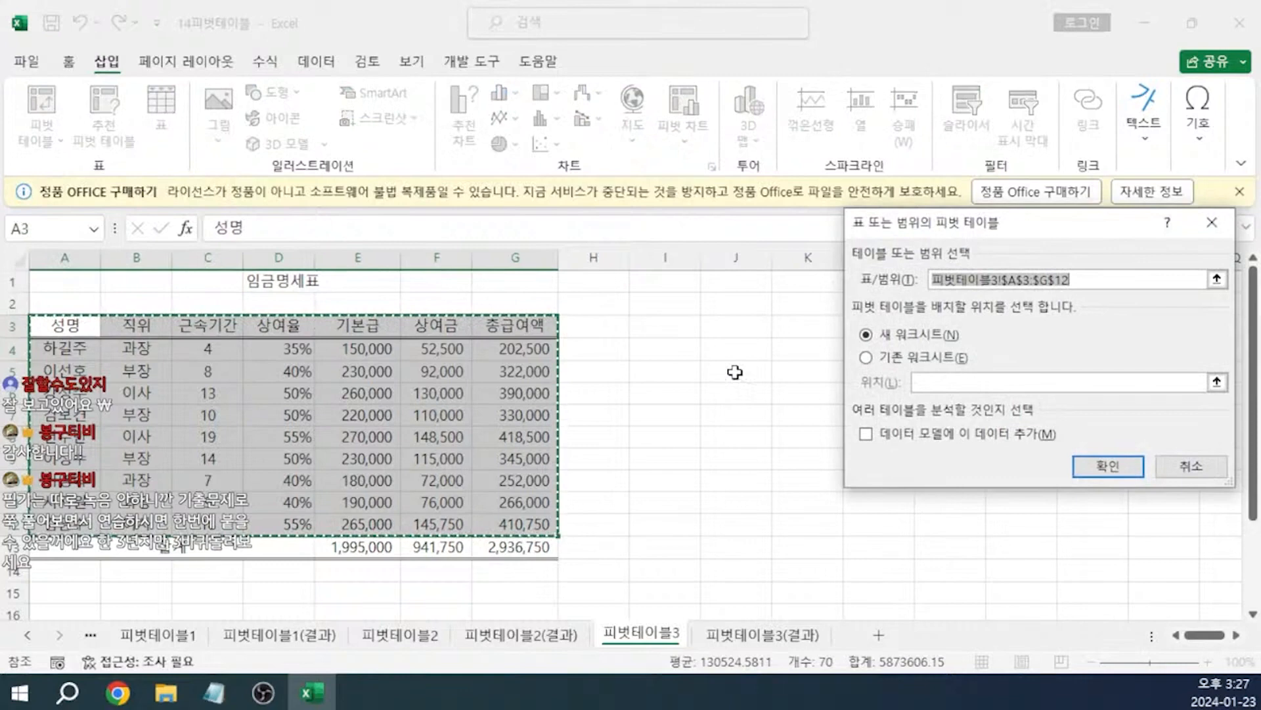
click(866, 357)
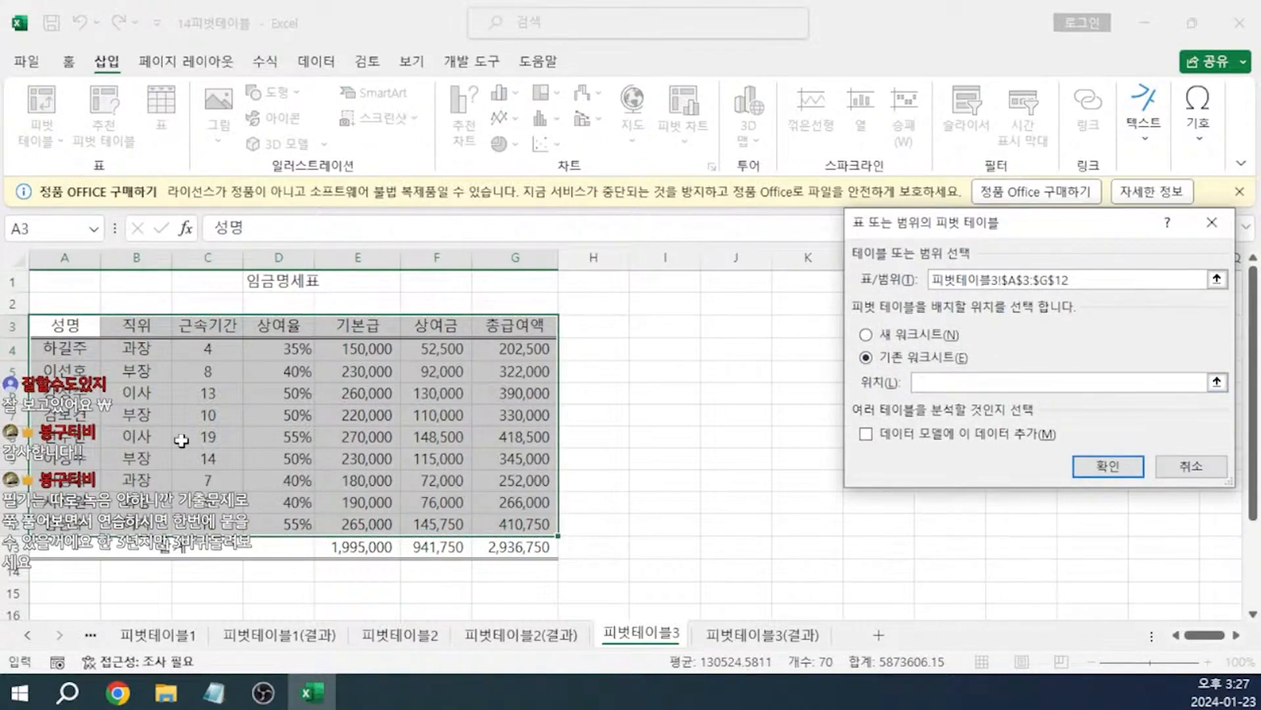
scroll(83, 594, down, 1)
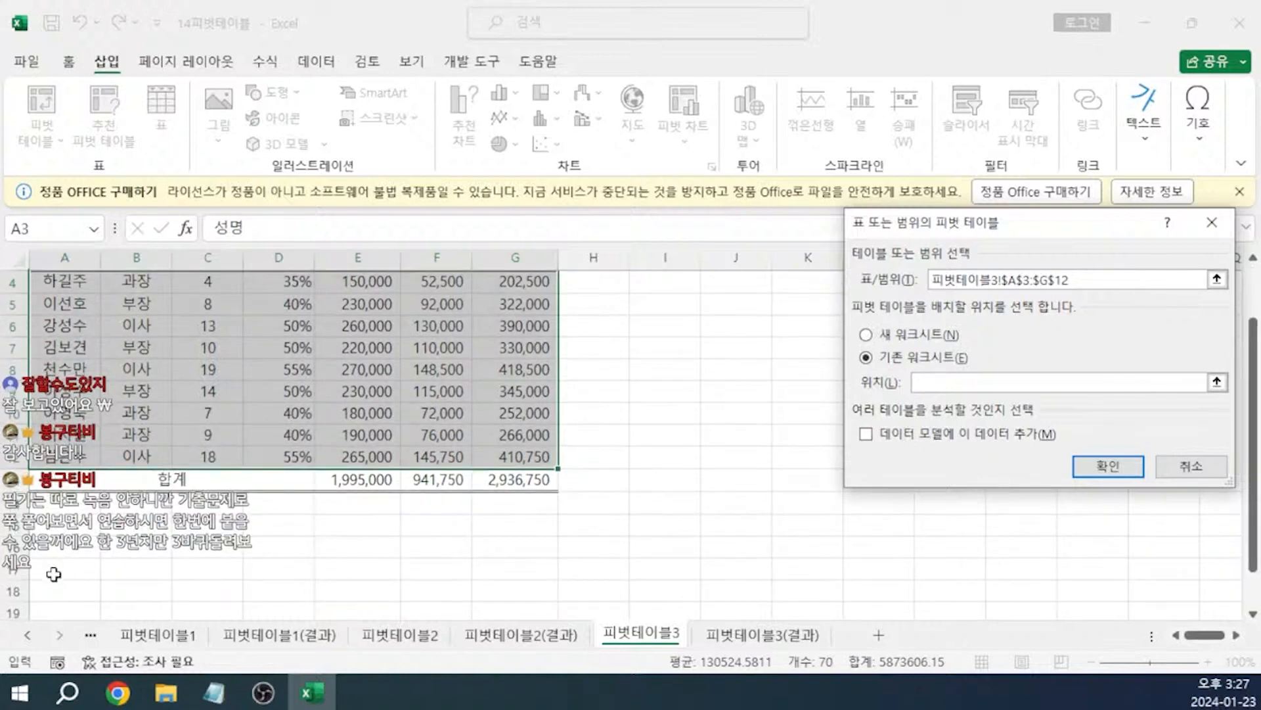
click(53, 592)
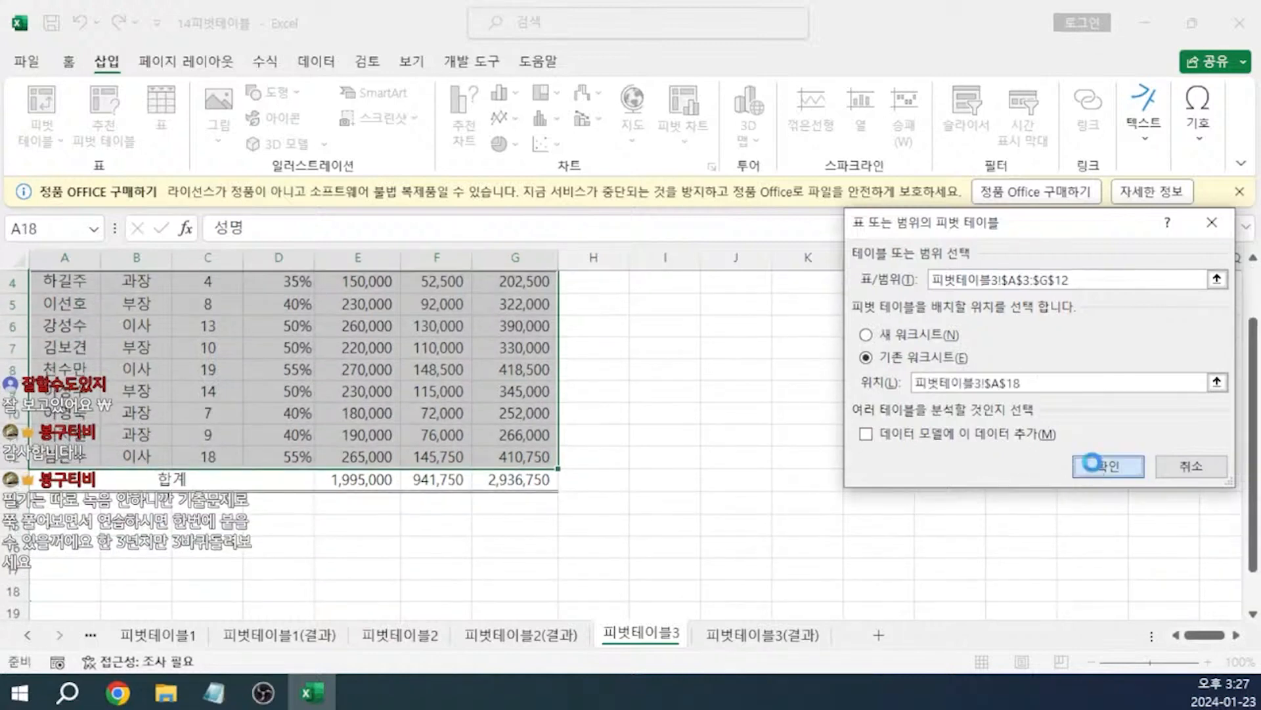
click(1100, 465)
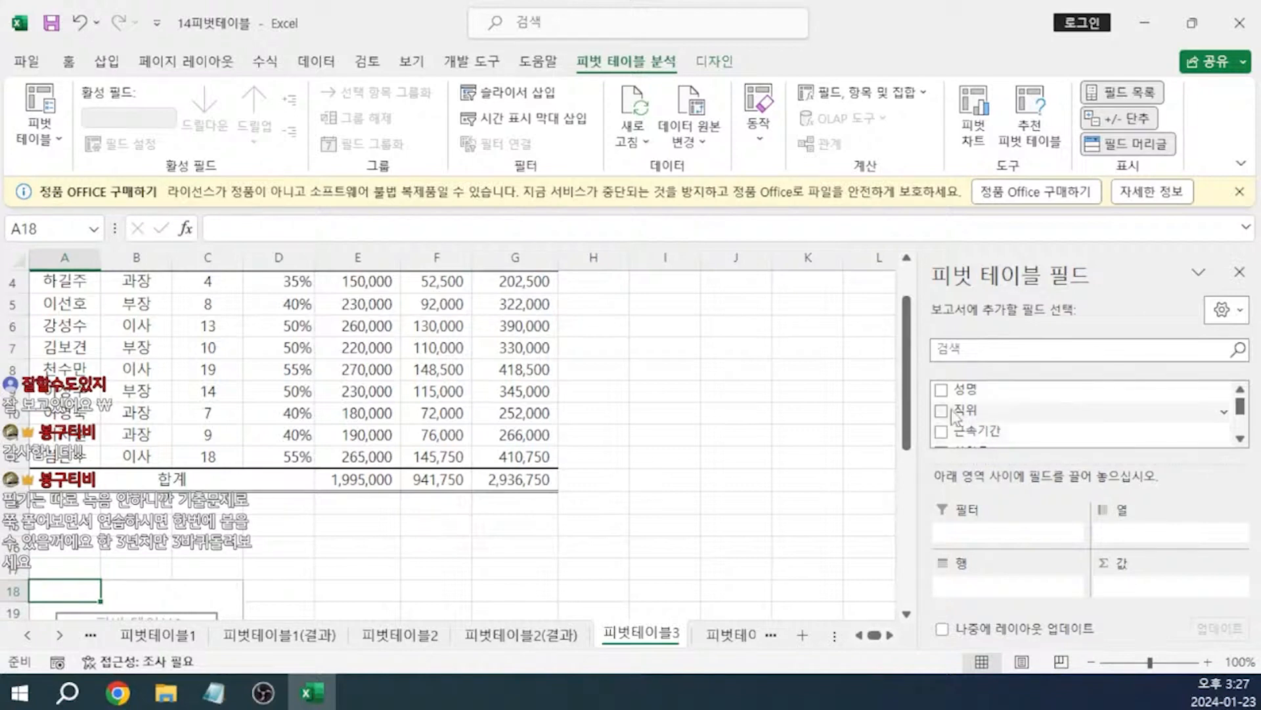
- Place the 직위 field in the pivot table's columns and the 근속기간 field in its rows
drag(989, 425, 1122, 531)
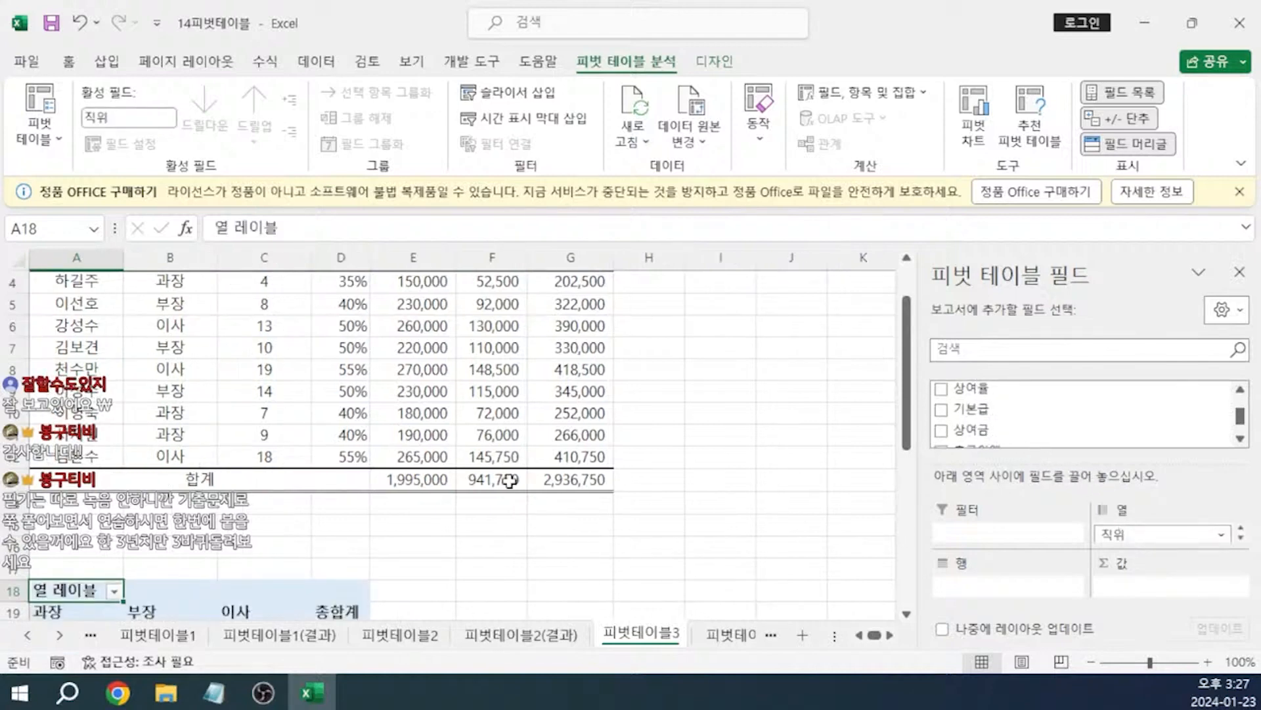
scroll(445, 487, down, 2)
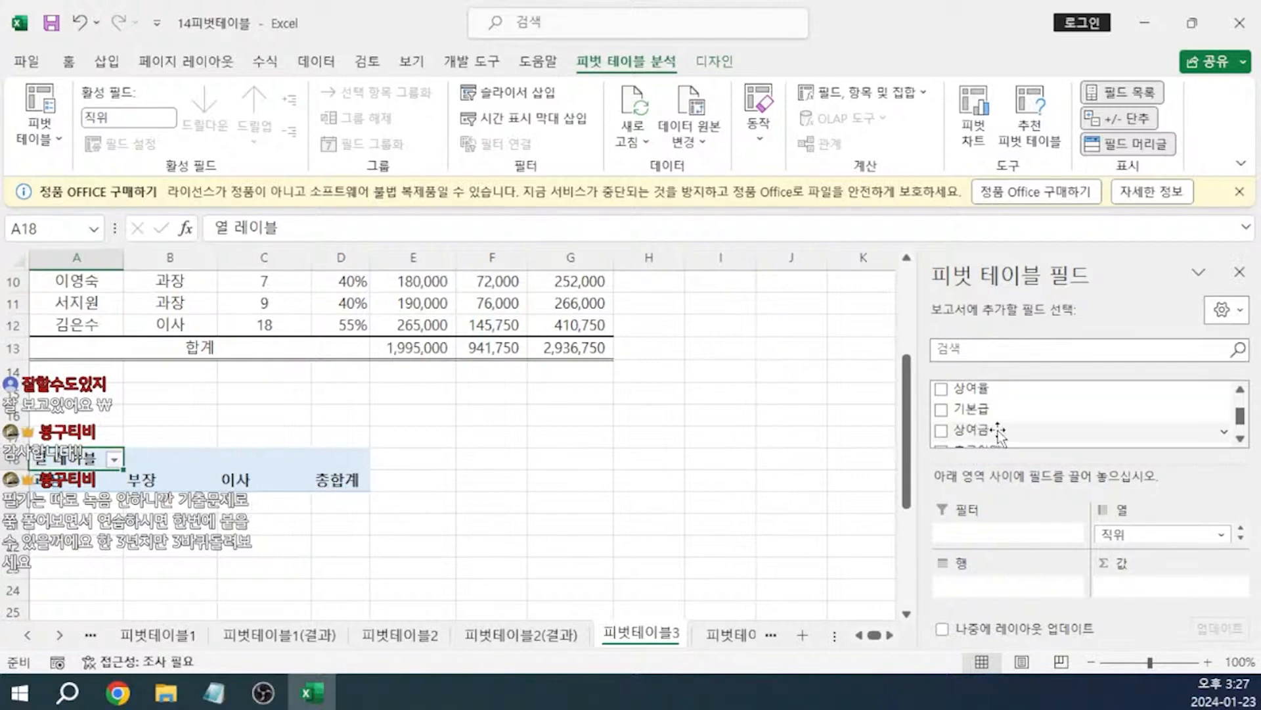
scroll(985, 431, up, 2)
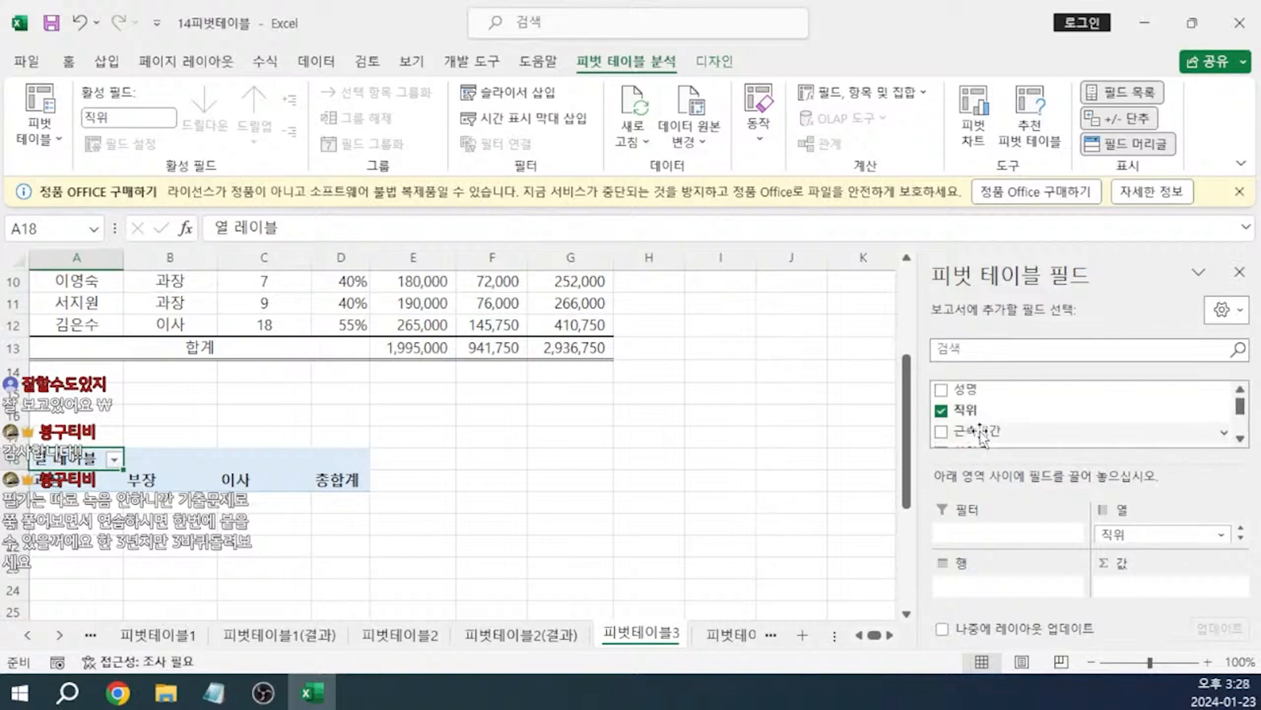
drag(977, 431, 984, 586)
- Add 기본급 and 상여금, in that order, to the pivot table's values
scroll(88, 522, down, 2)
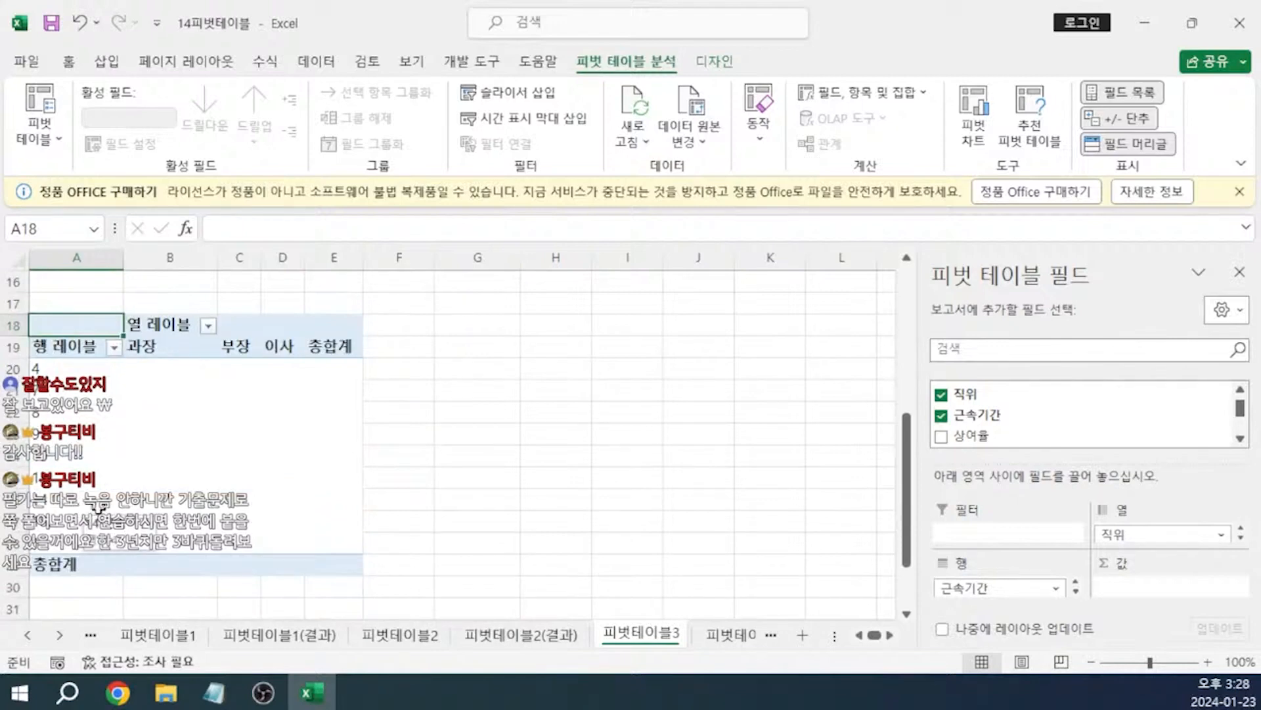
scroll(1025, 424, down, 1)
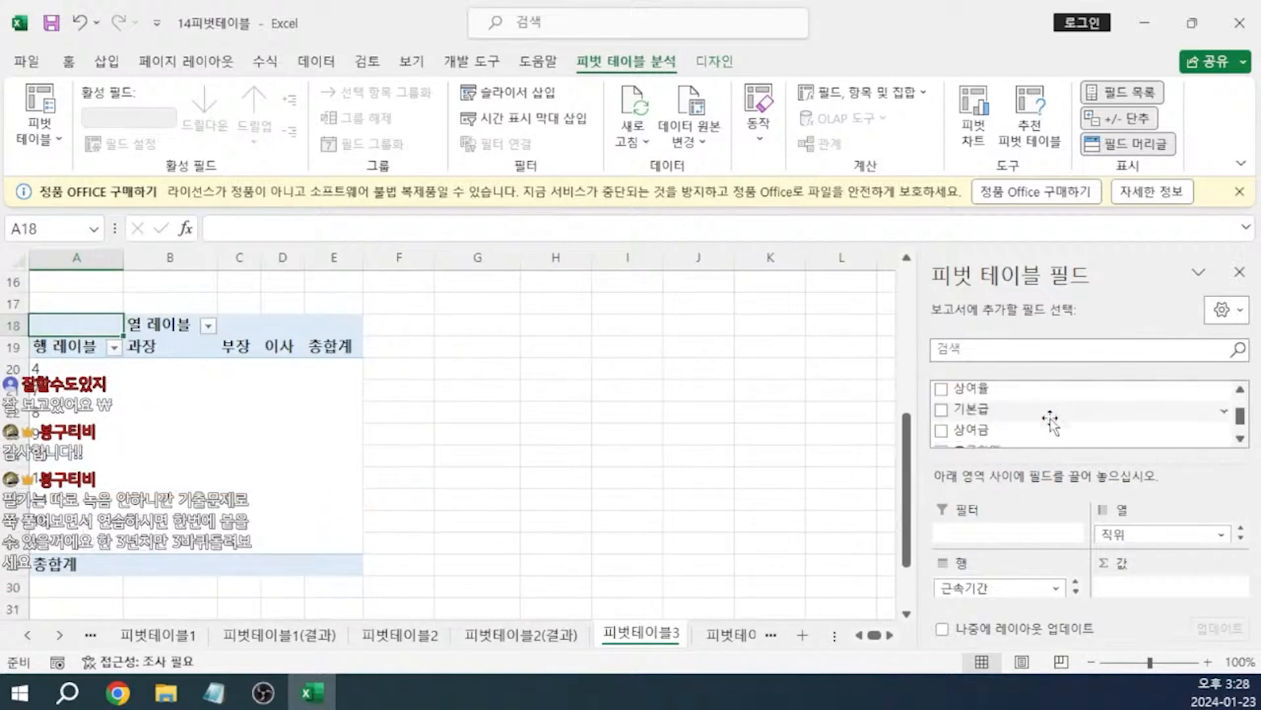
drag(1030, 426, 1139, 593)
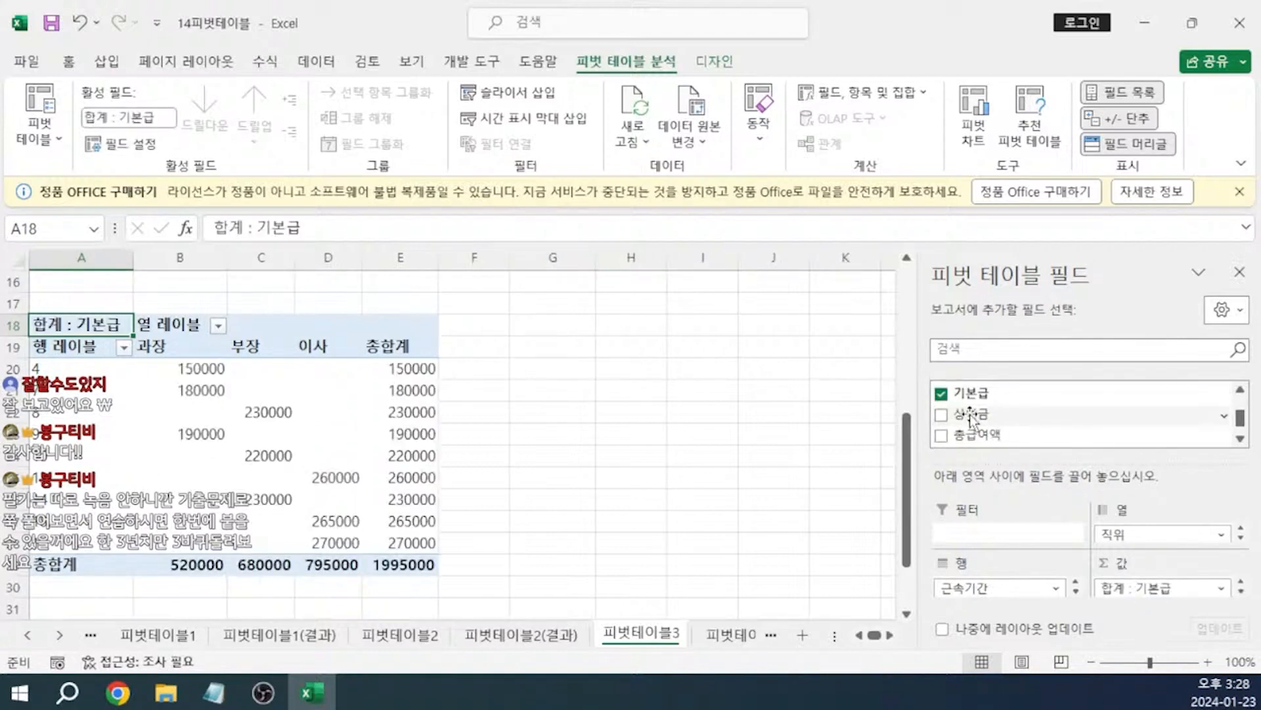
drag(972, 419, 1146, 596)
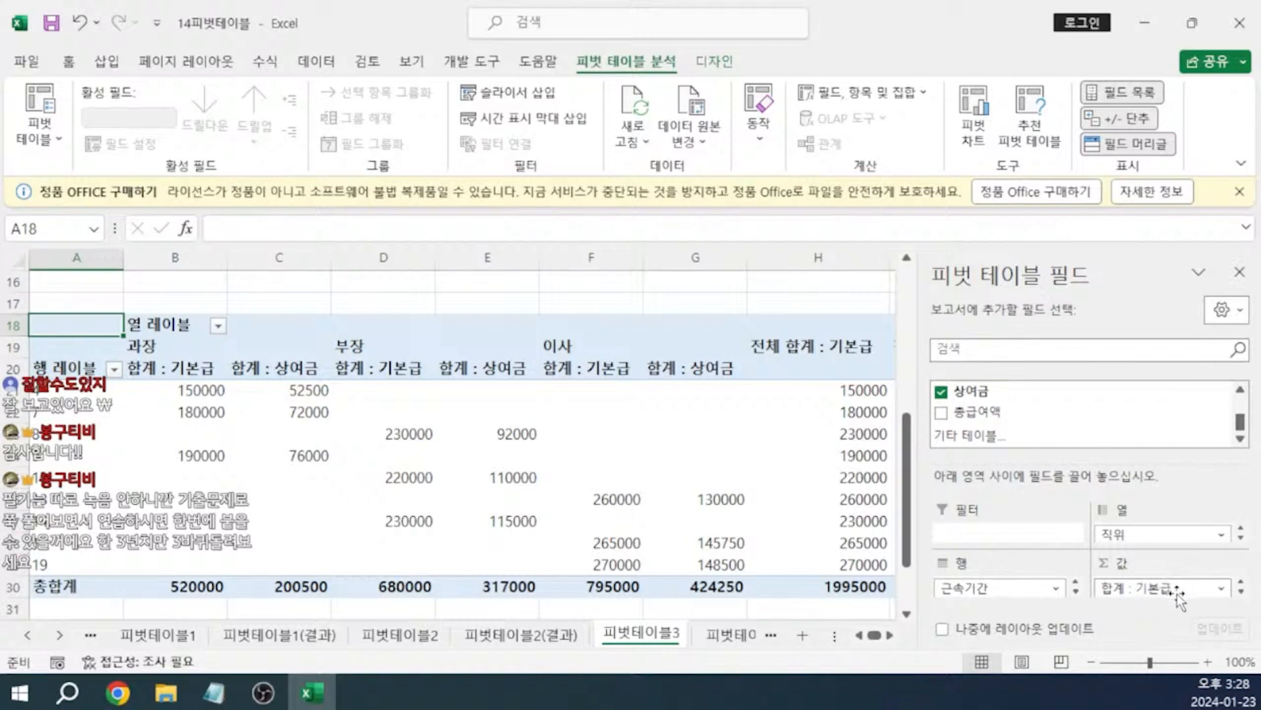
- Format the 합계 : 기본급 value field as 숫자 with the 1000 단위 구분 기호
click(1179, 590)
click(1143, 565)
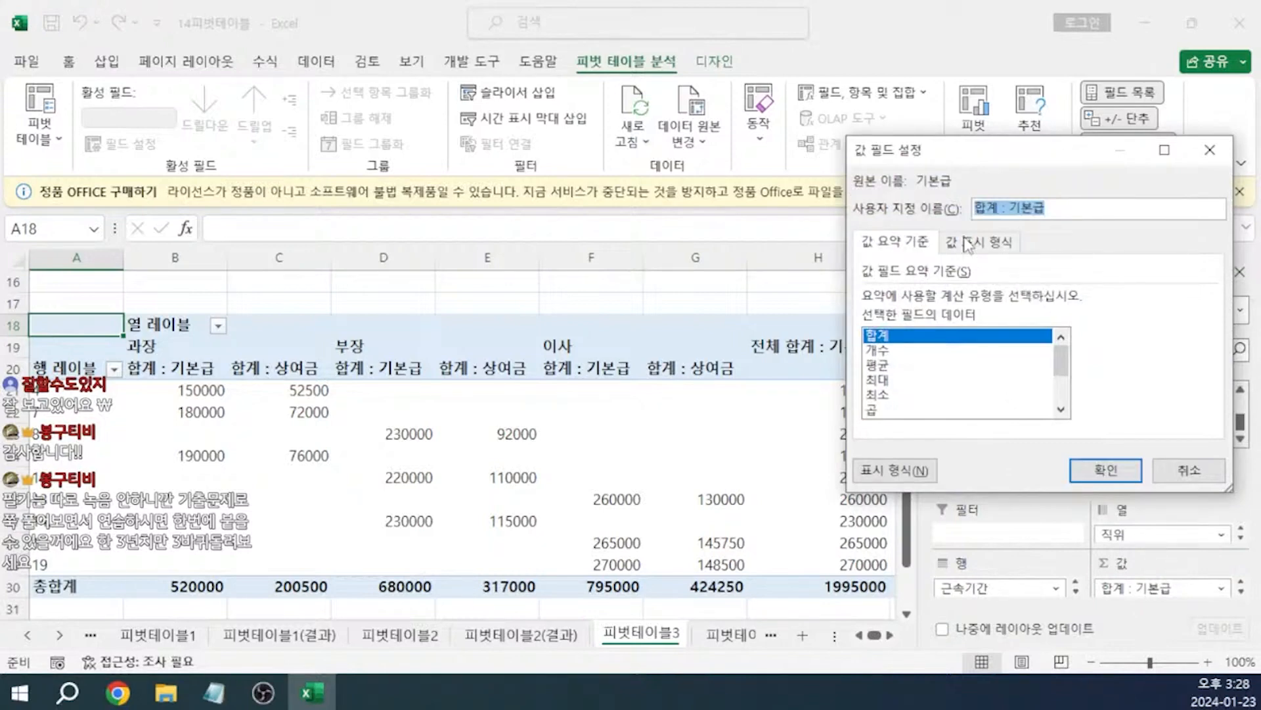
click(908, 471)
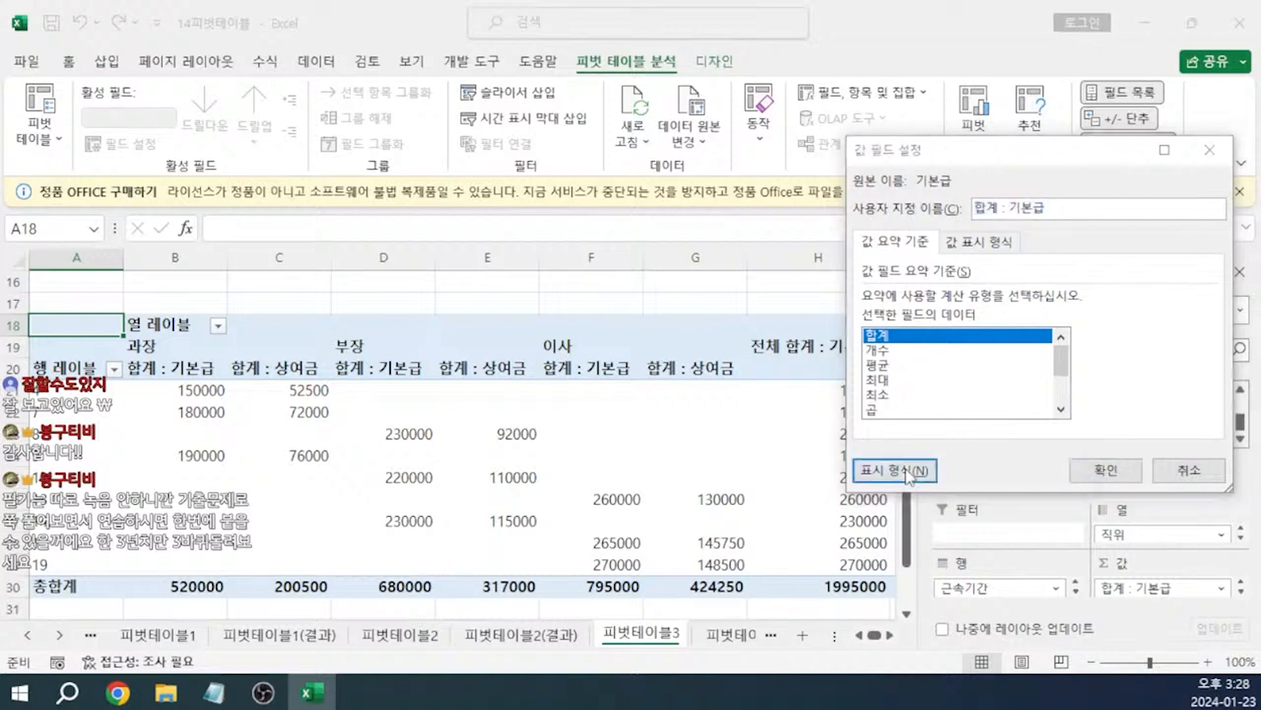
click(806, 156)
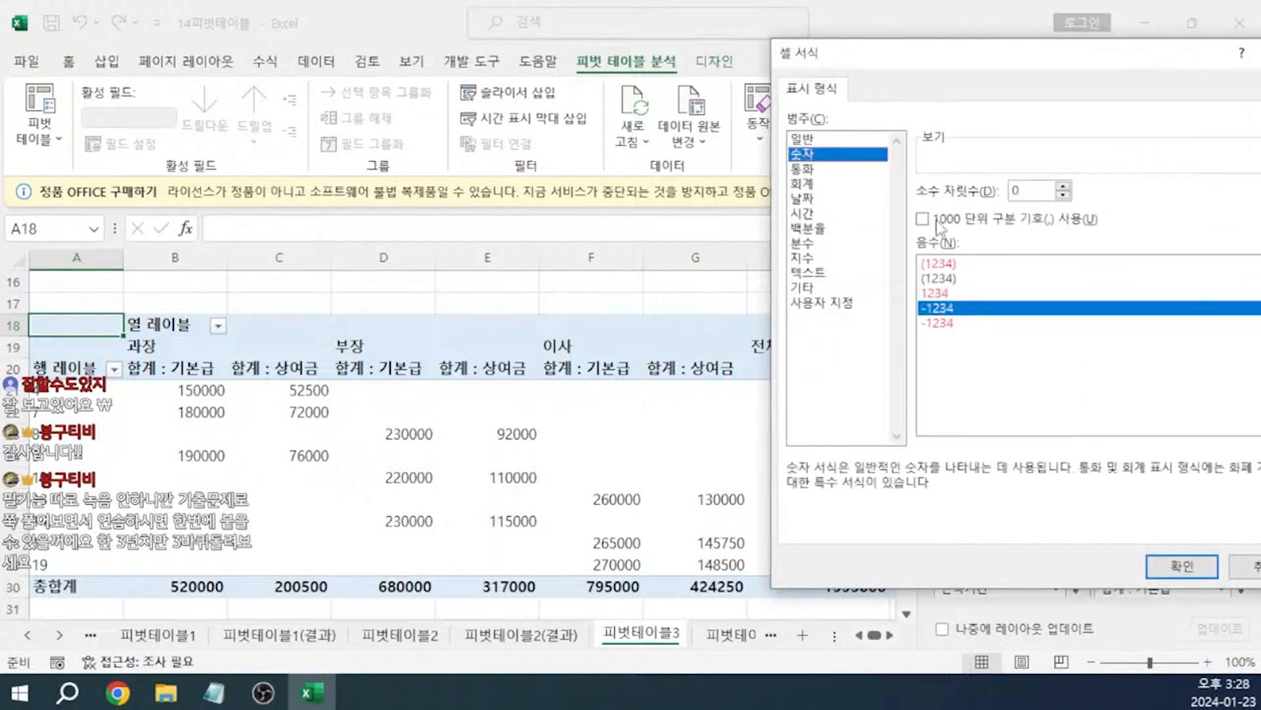
click(939, 220)
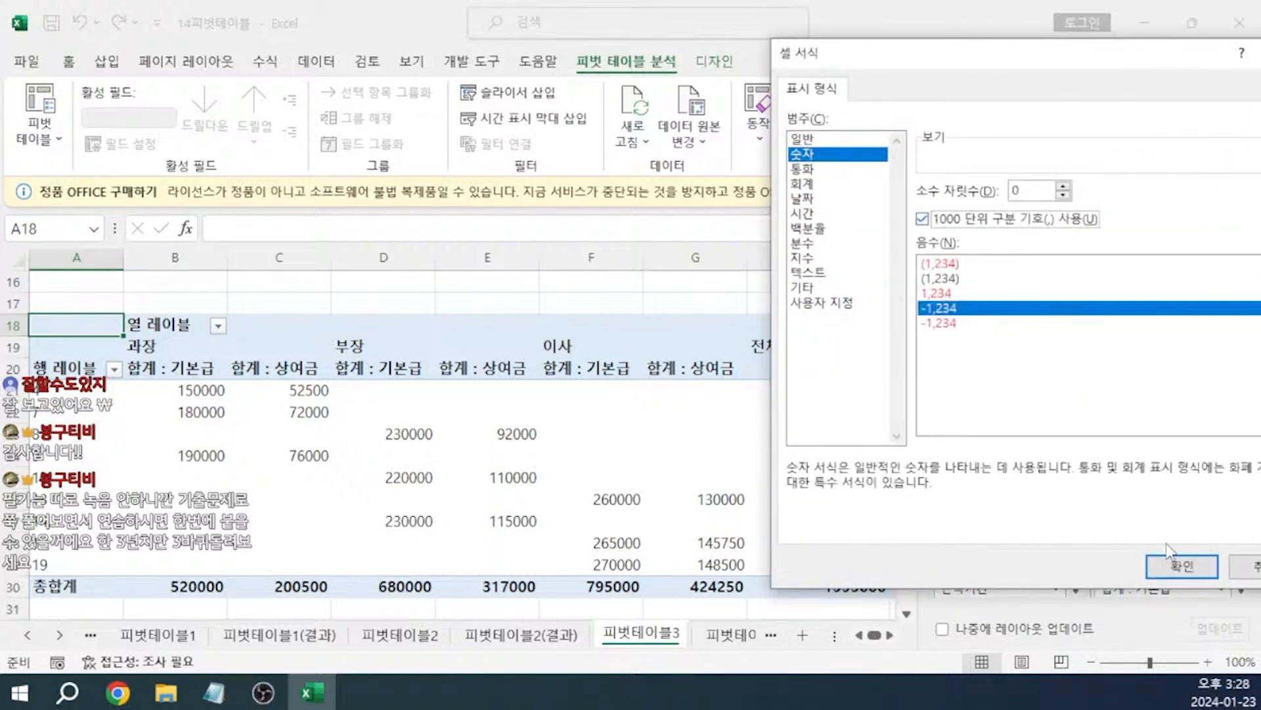
click(1172, 569)
click(1108, 469)
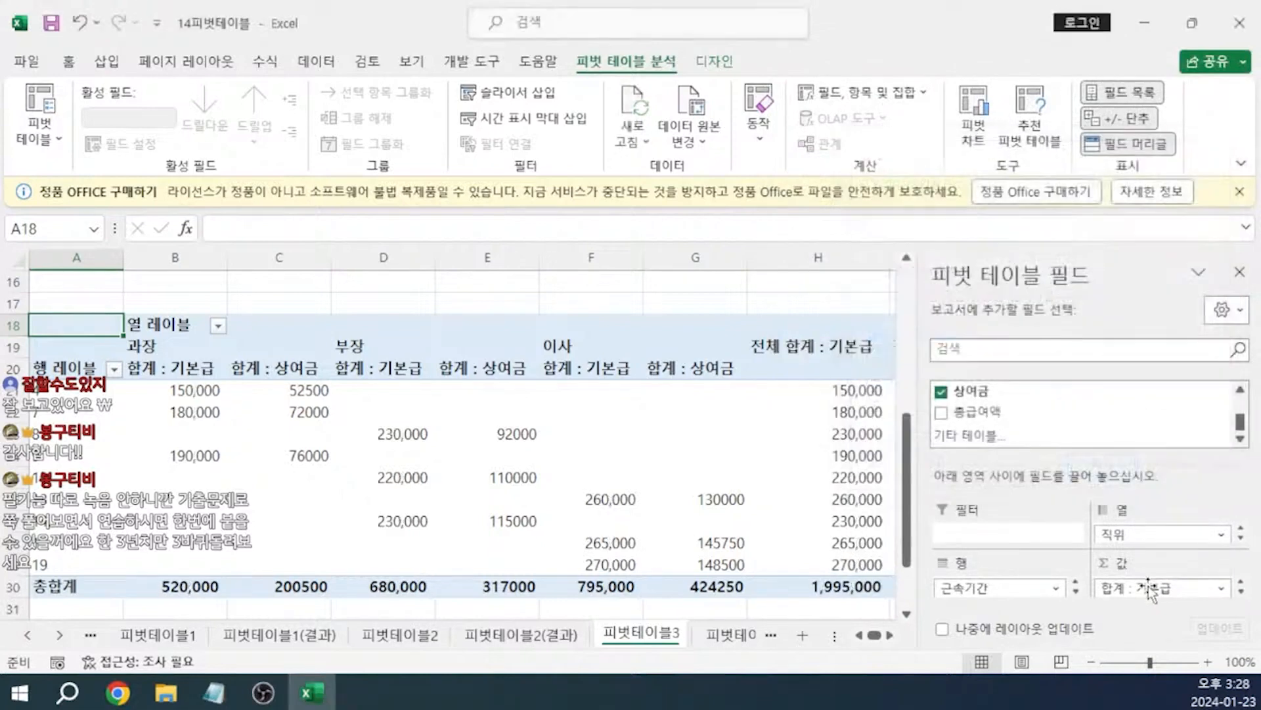
- Format the 합계 : 상여금 value field as 숫자 with the 1000 단위 구분 기호
click(1241, 592)
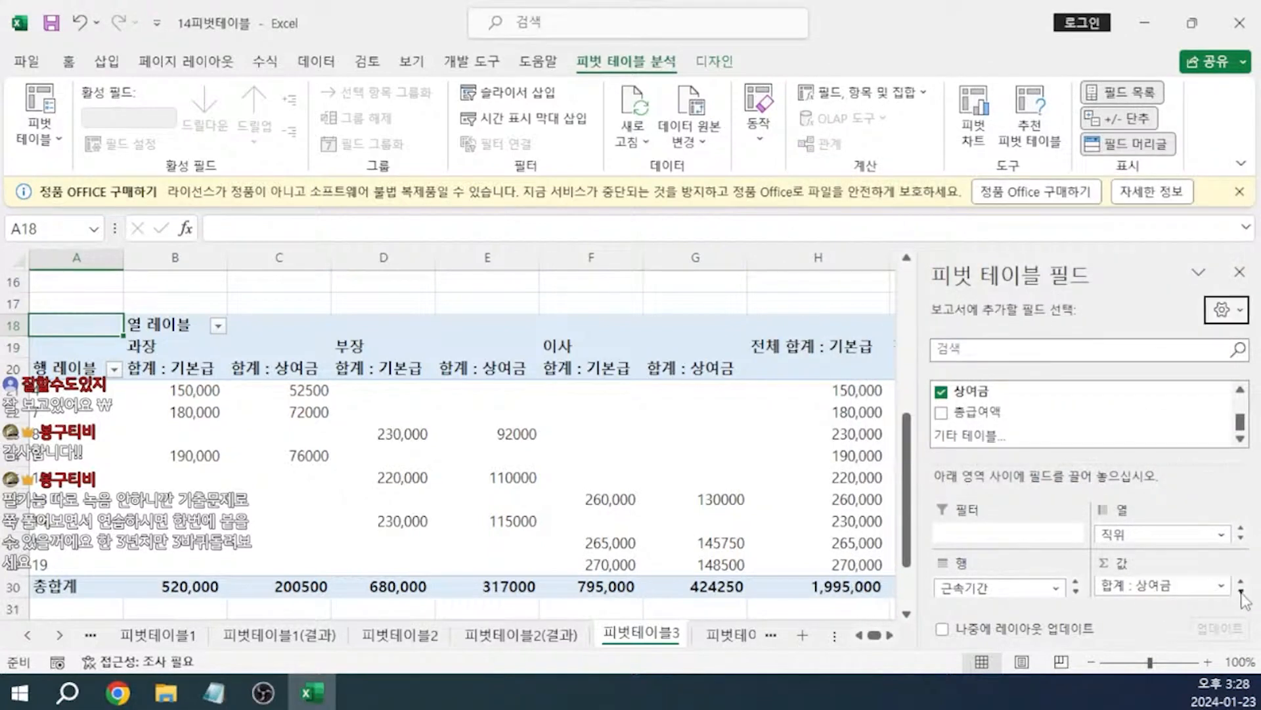
click(1241, 582)
click(1240, 592)
click(1181, 587)
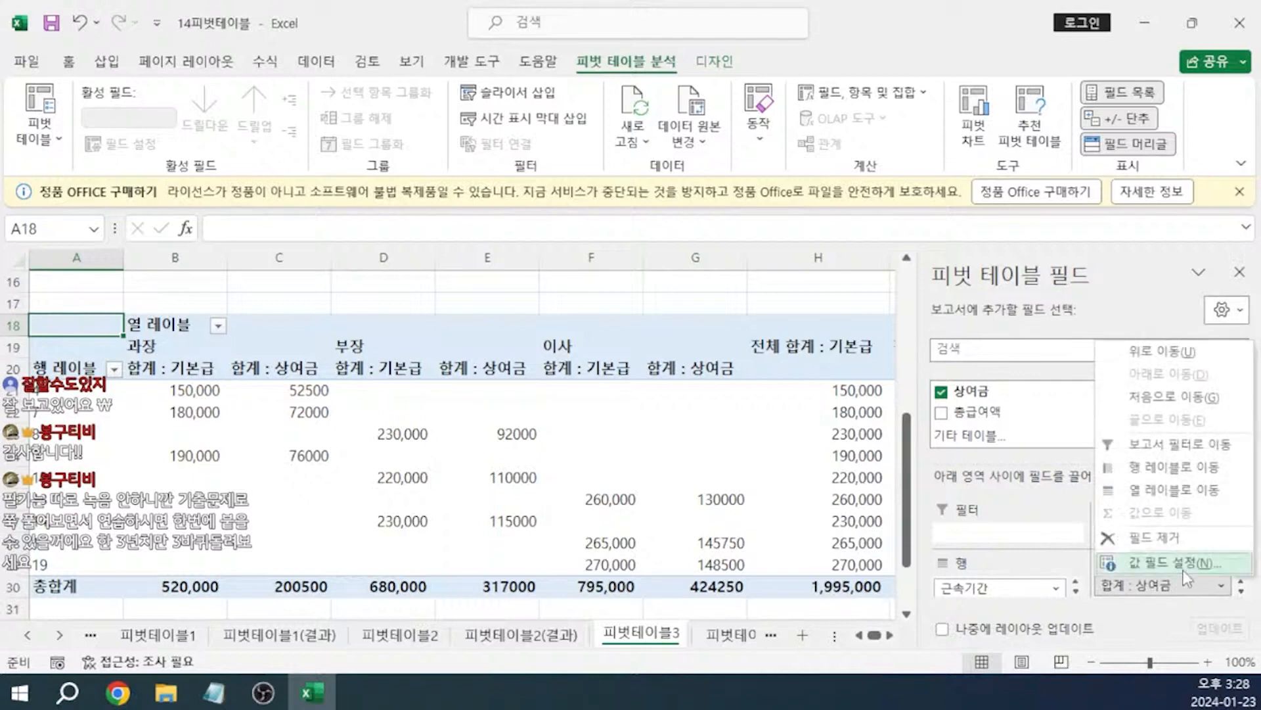
click(1156, 563)
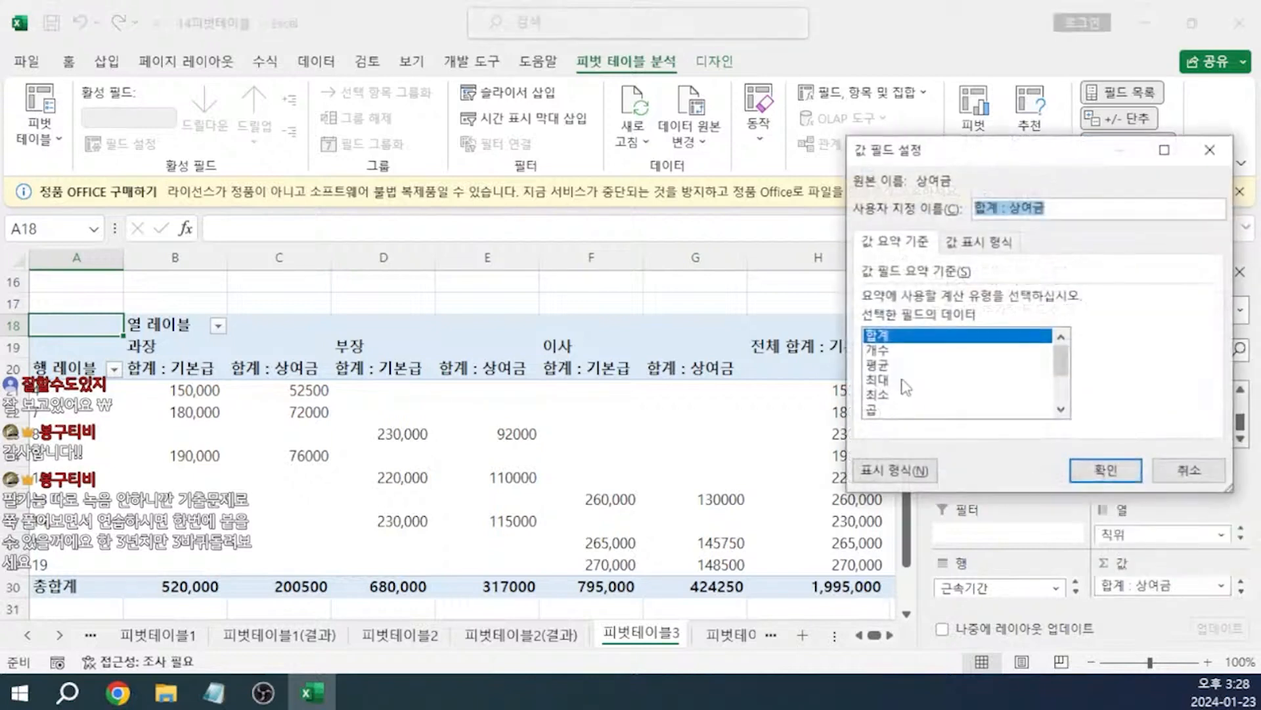
click(893, 472)
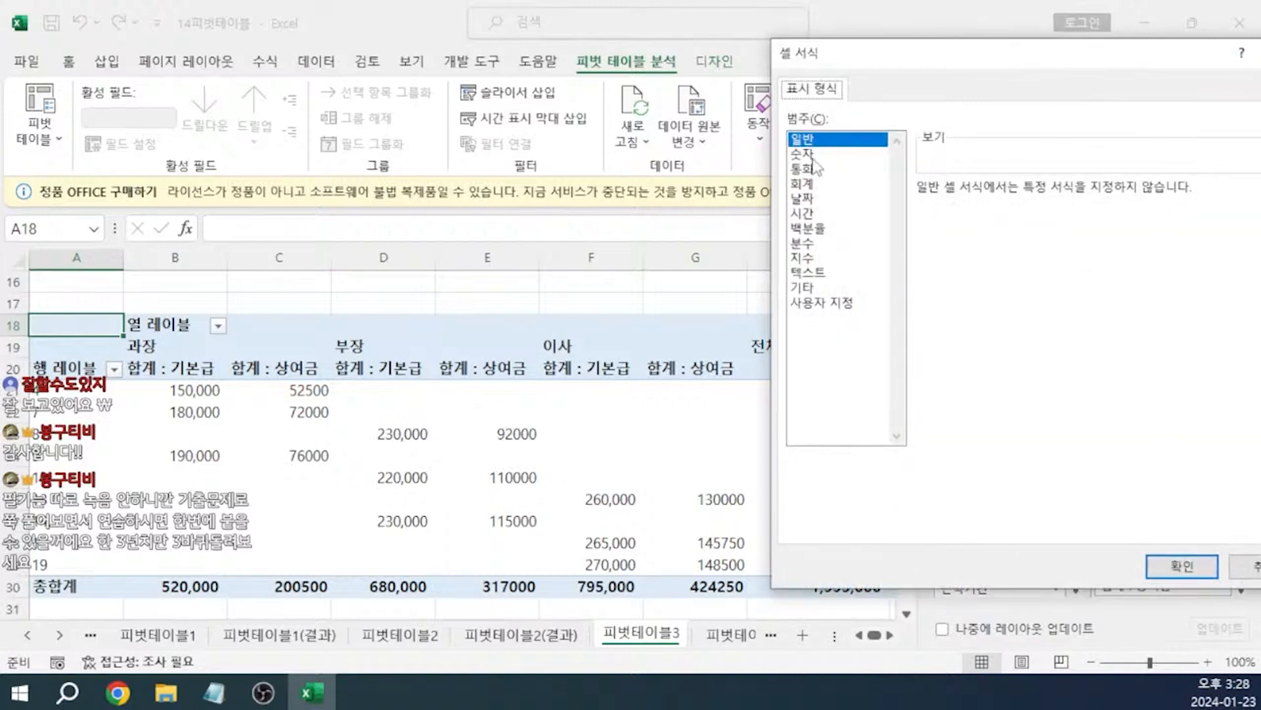
click(809, 155)
click(949, 221)
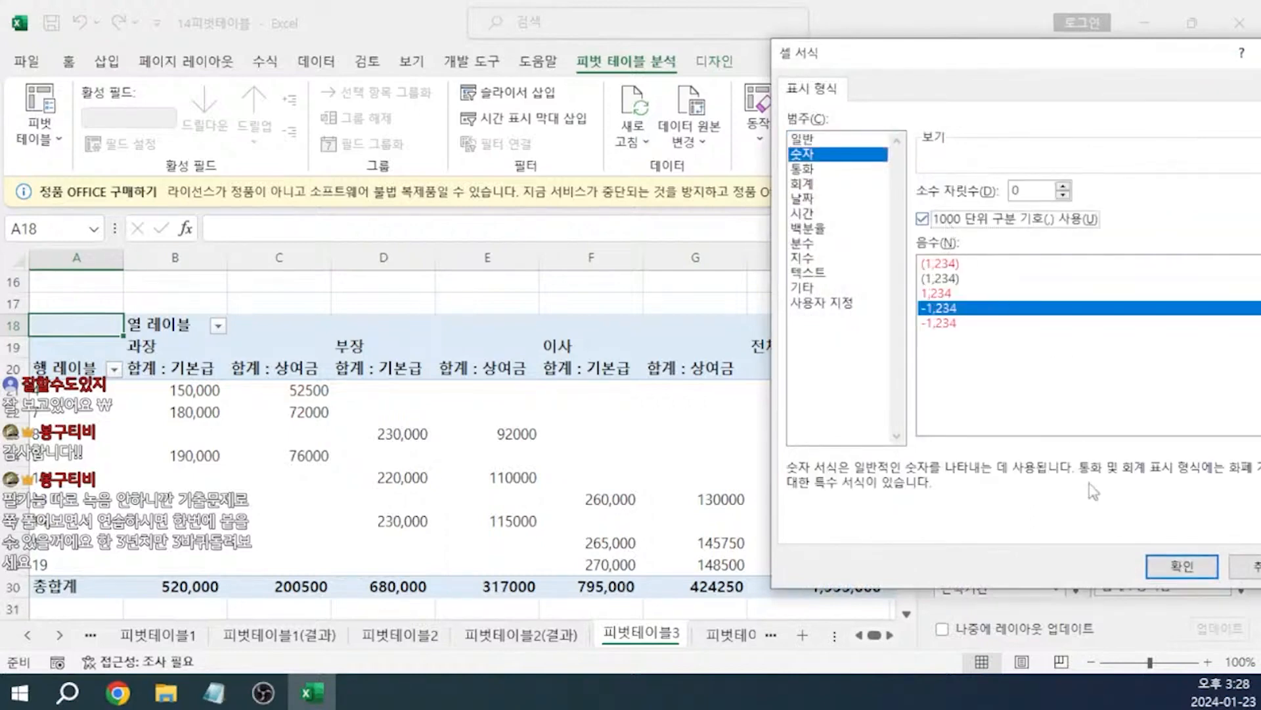
click(1182, 566)
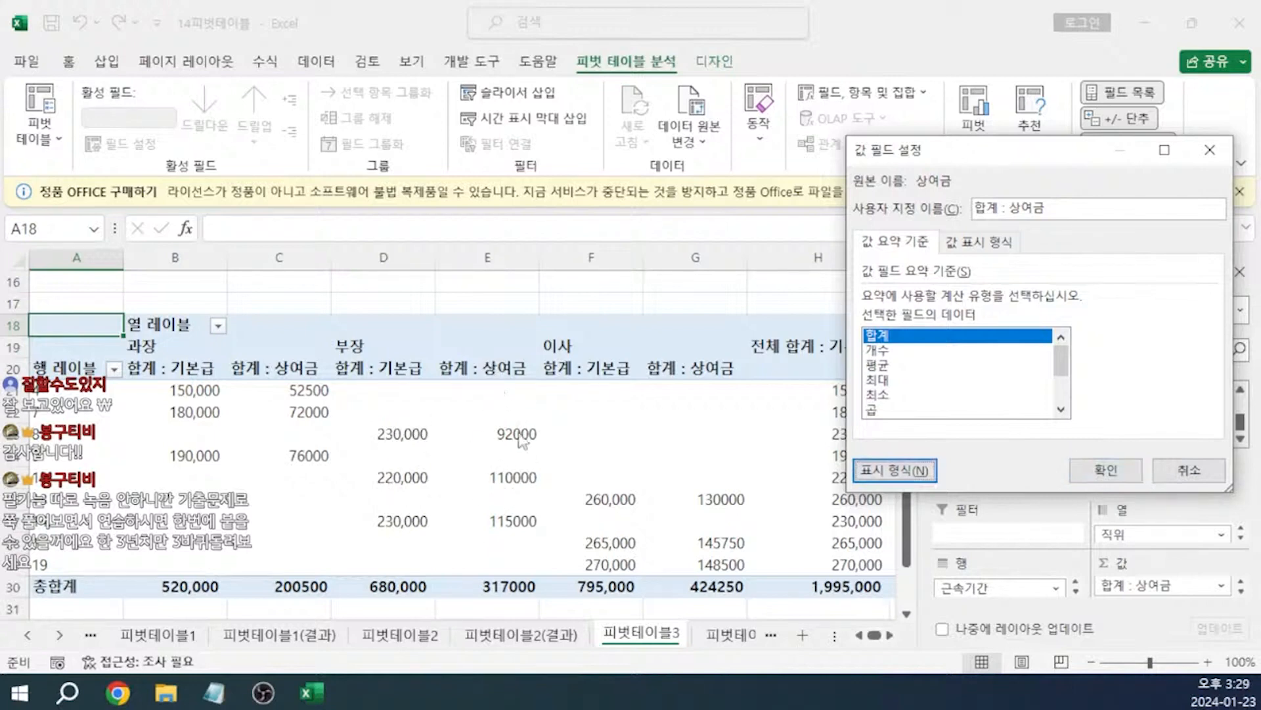
click(1105, 471)
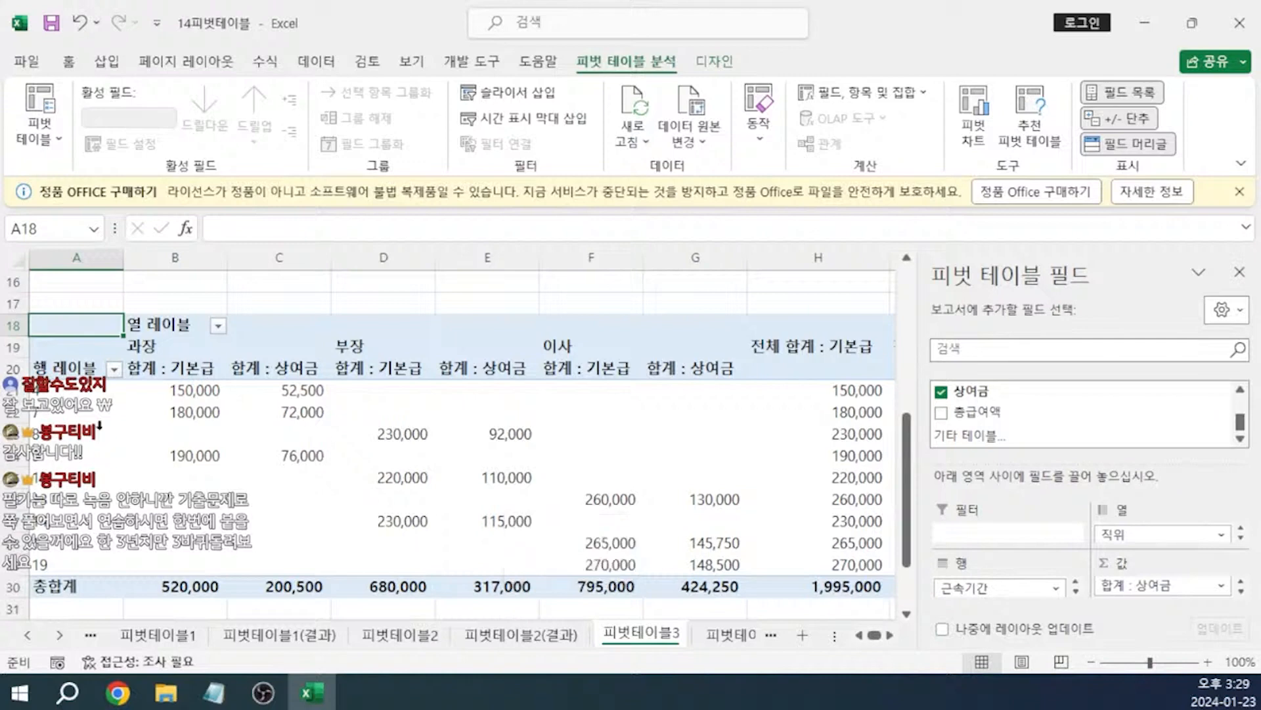
- Group the 근속기간 row labels from 1 to 20 in intervals of 5
click(73, 438)
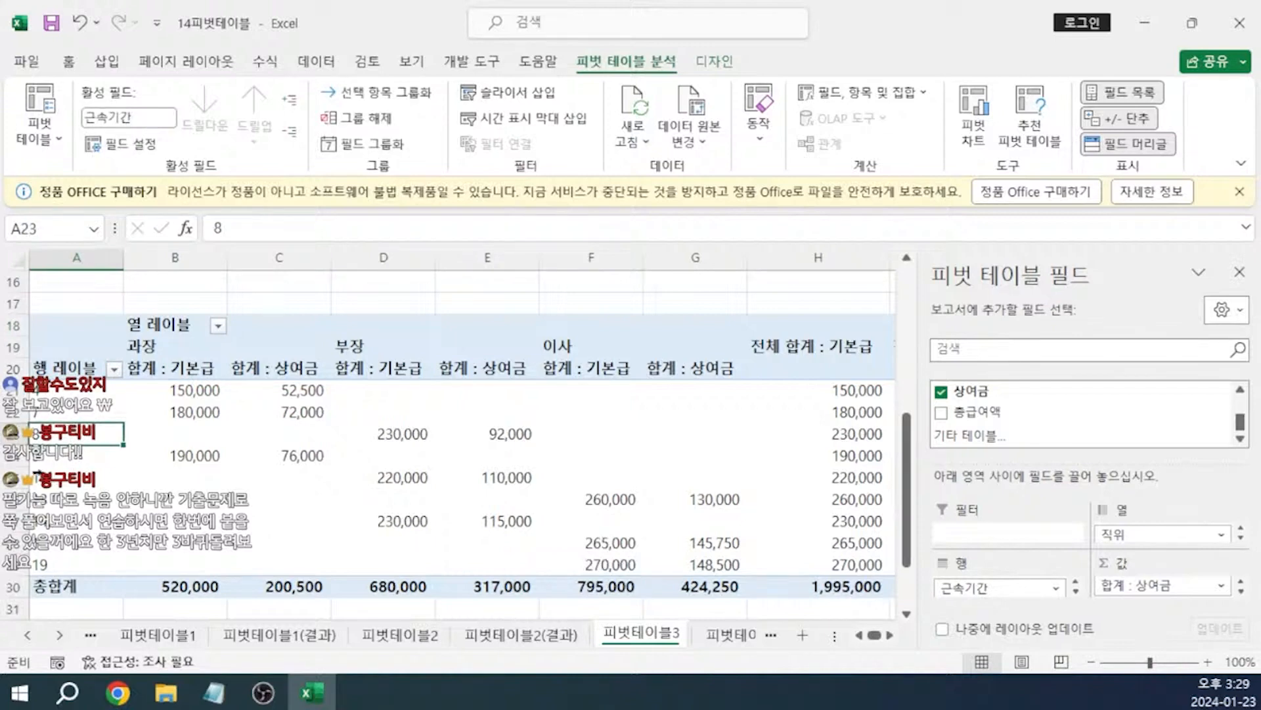
right_click(71, 439)
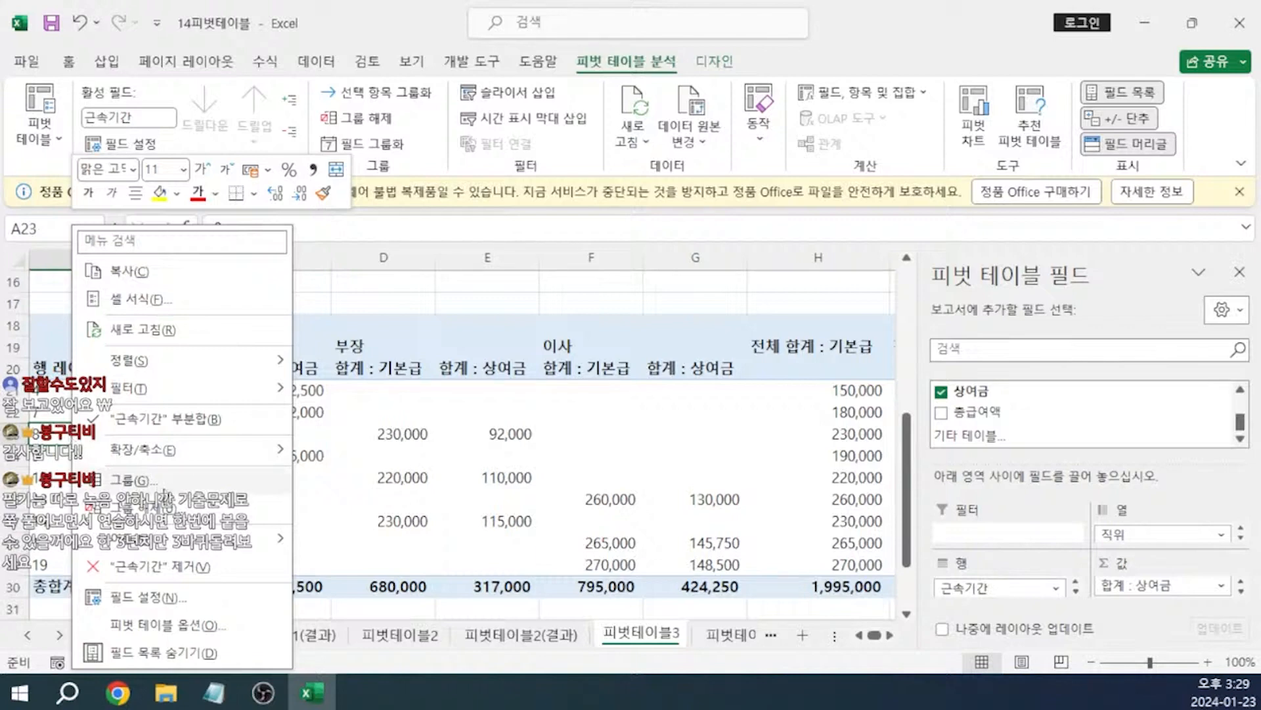
click(129, 480)
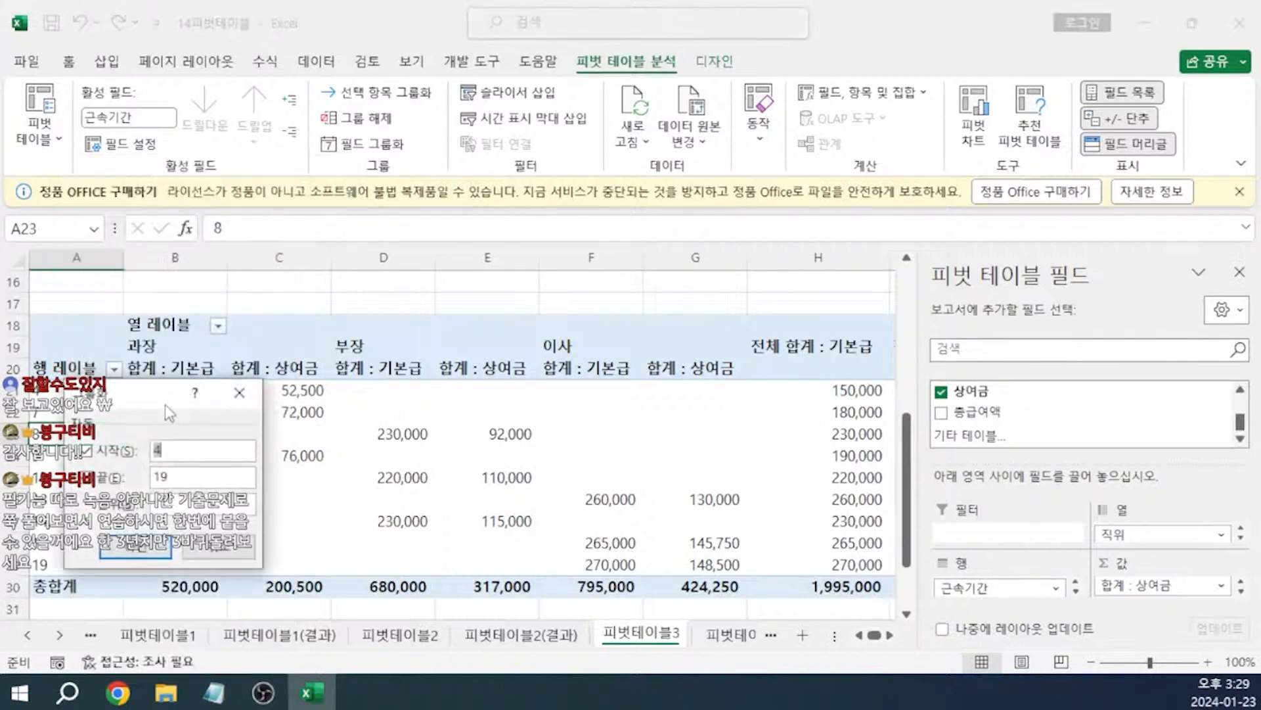
drag(164, 405, 266, 278)
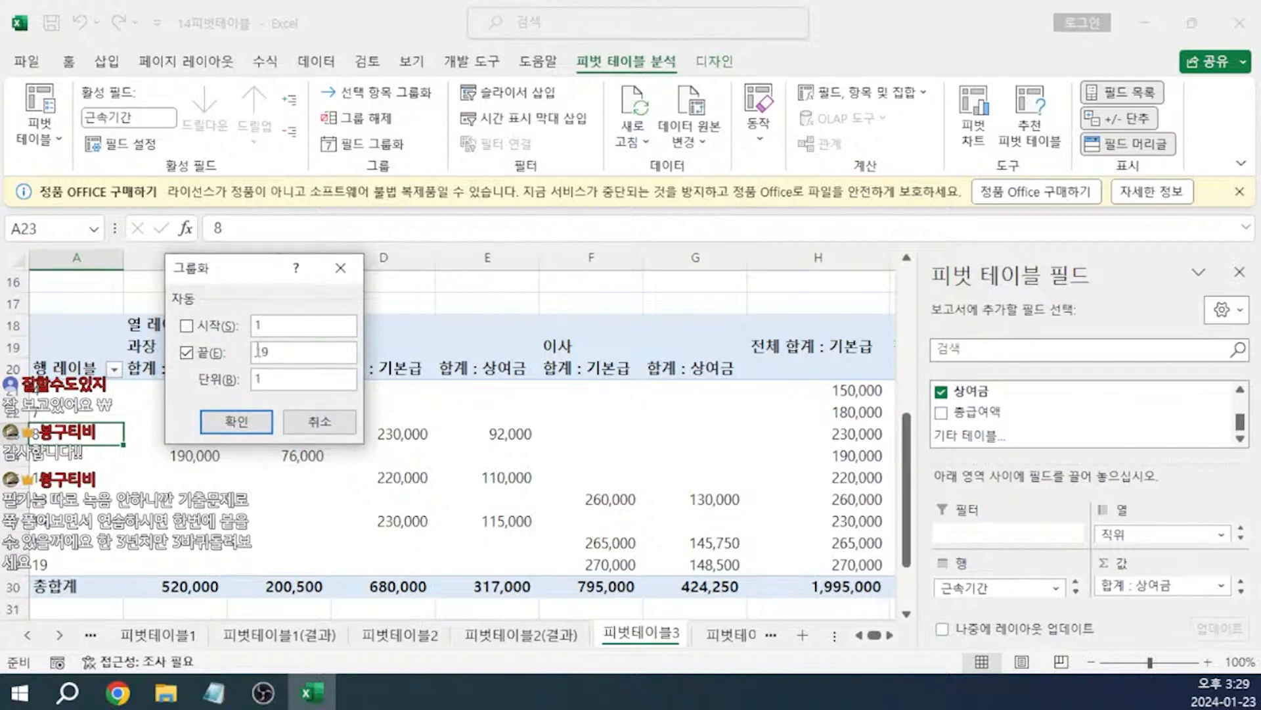
drag(292, 358, 239, 359)
text(20)
drag(277, 376, 252, 391)
click(253, 425)
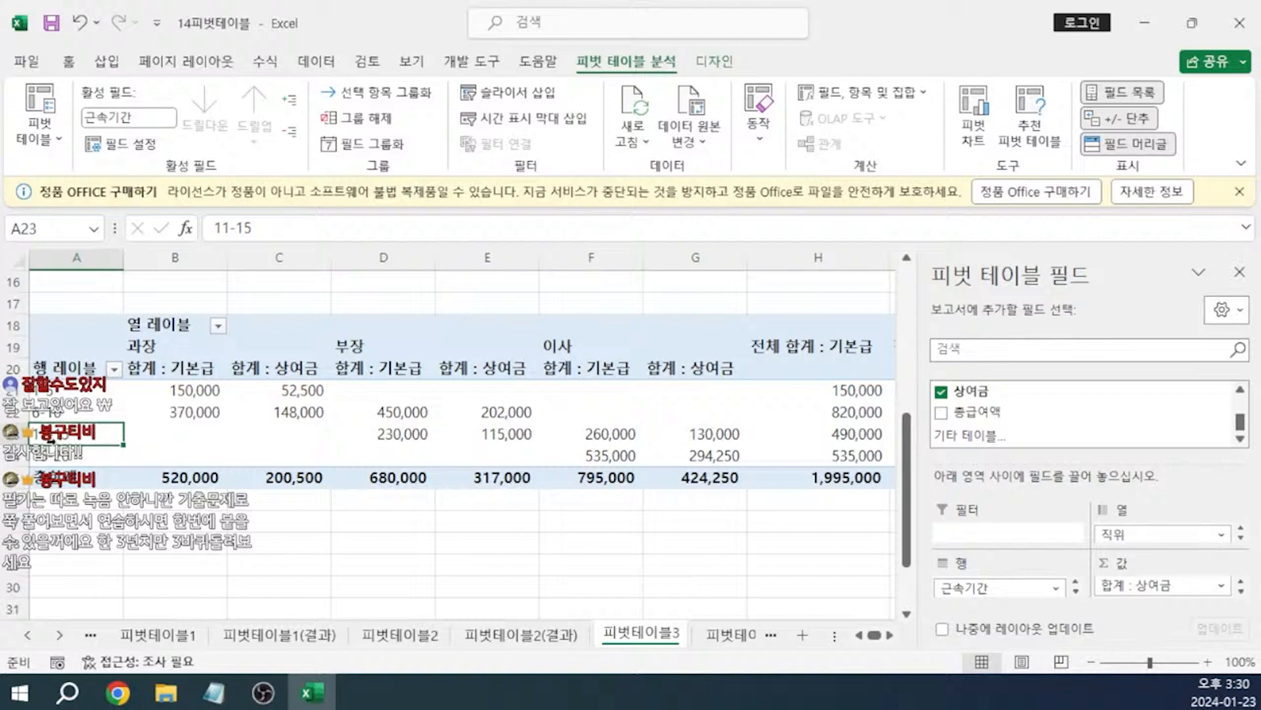
- In the pivot table options, show empty cells as * and turn off 행 총합계 표시
click(39, 118)
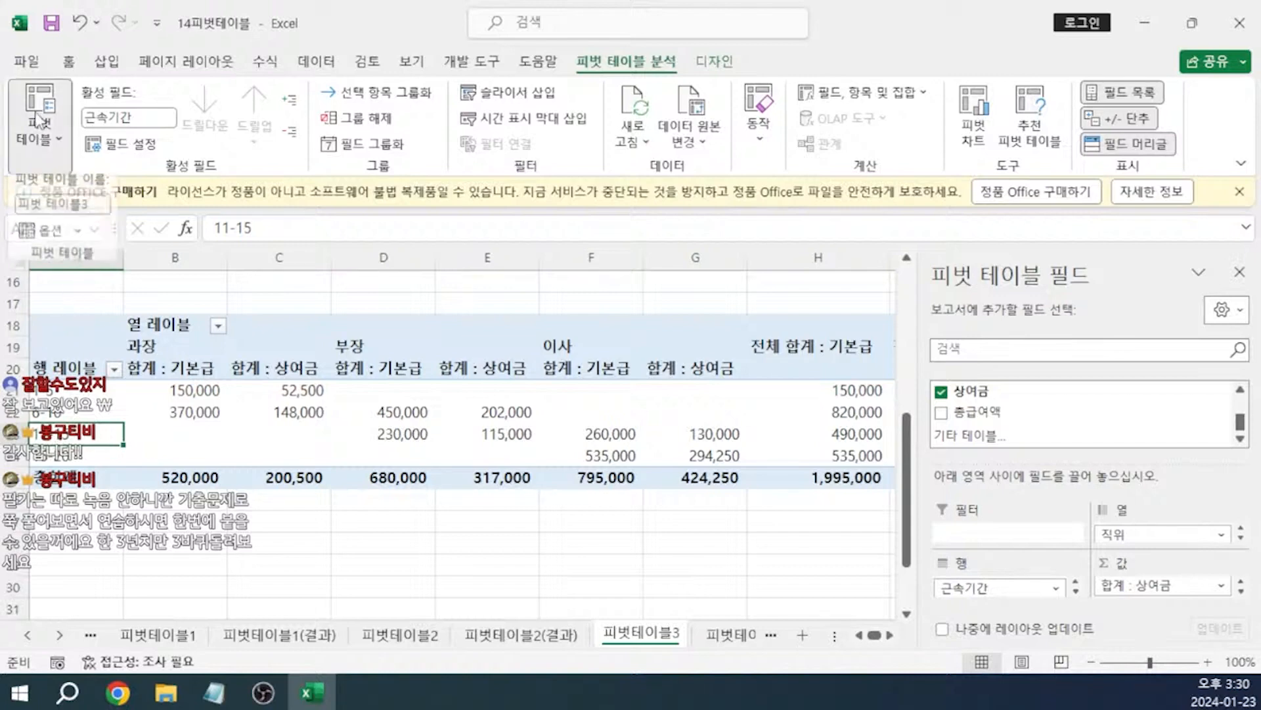
click(49, 244)
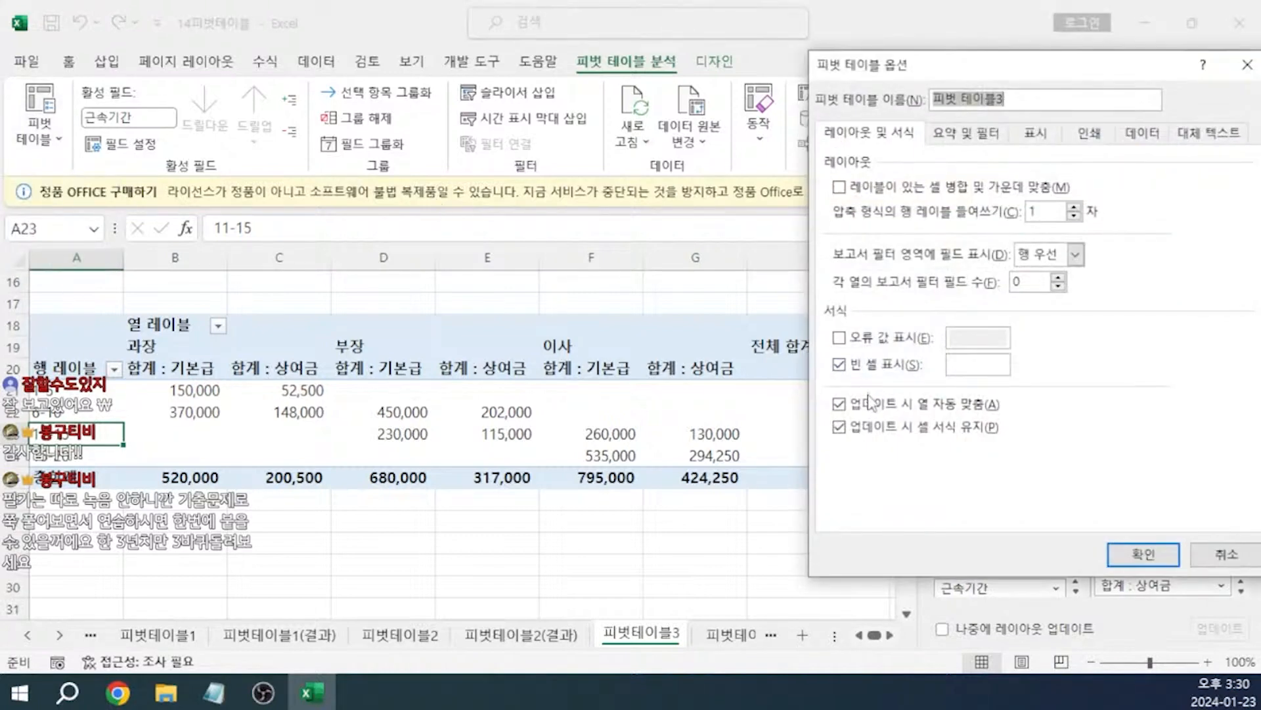
click(992, 364)
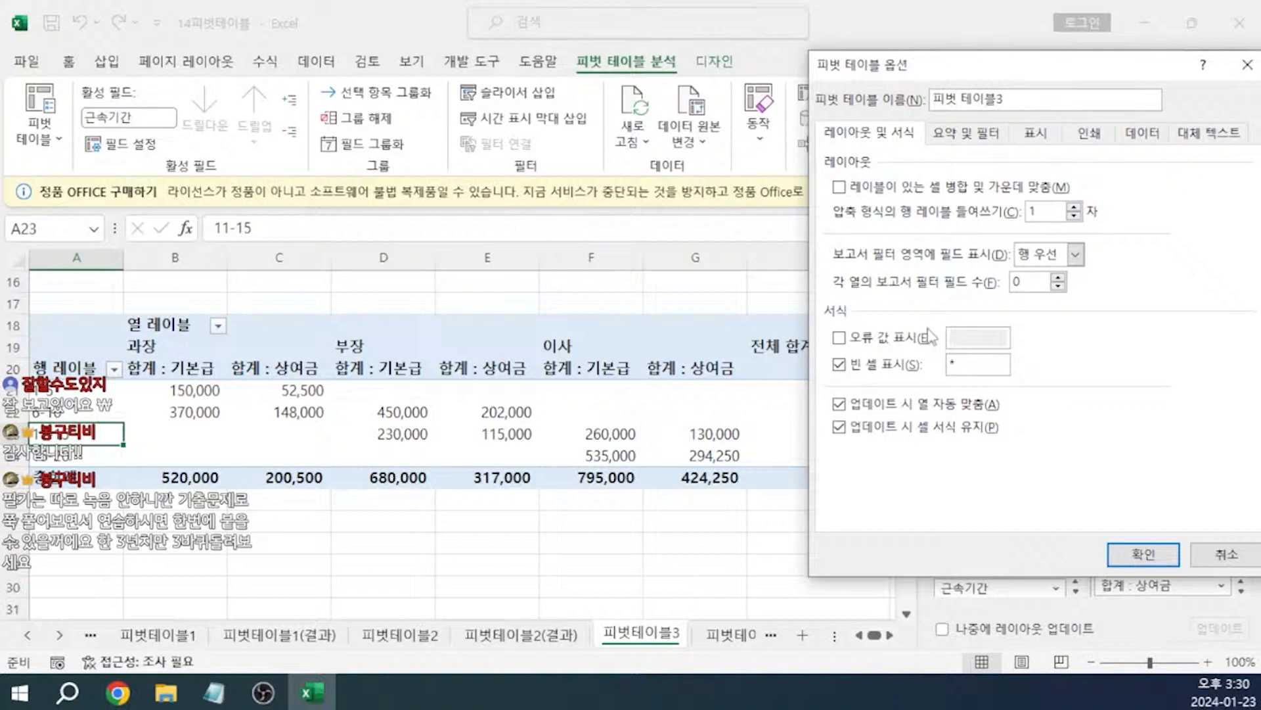
click(966, 134)
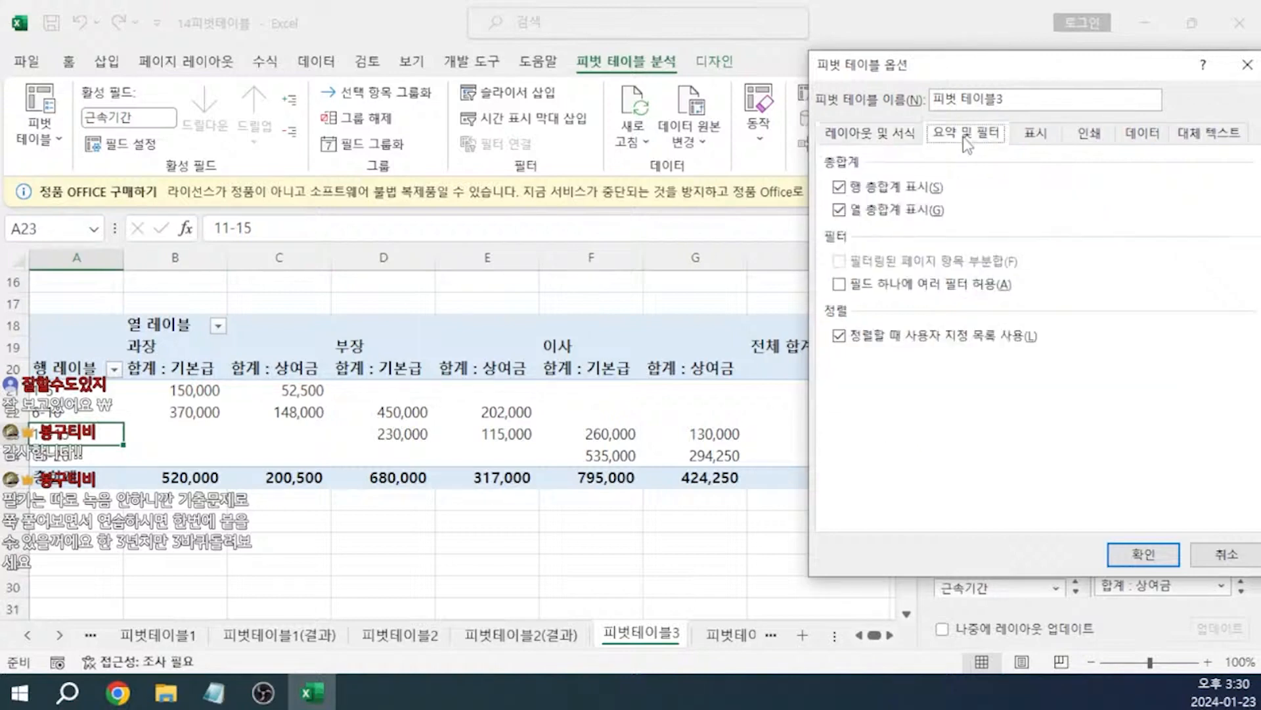
click(891, 189)
click(1143, 558)
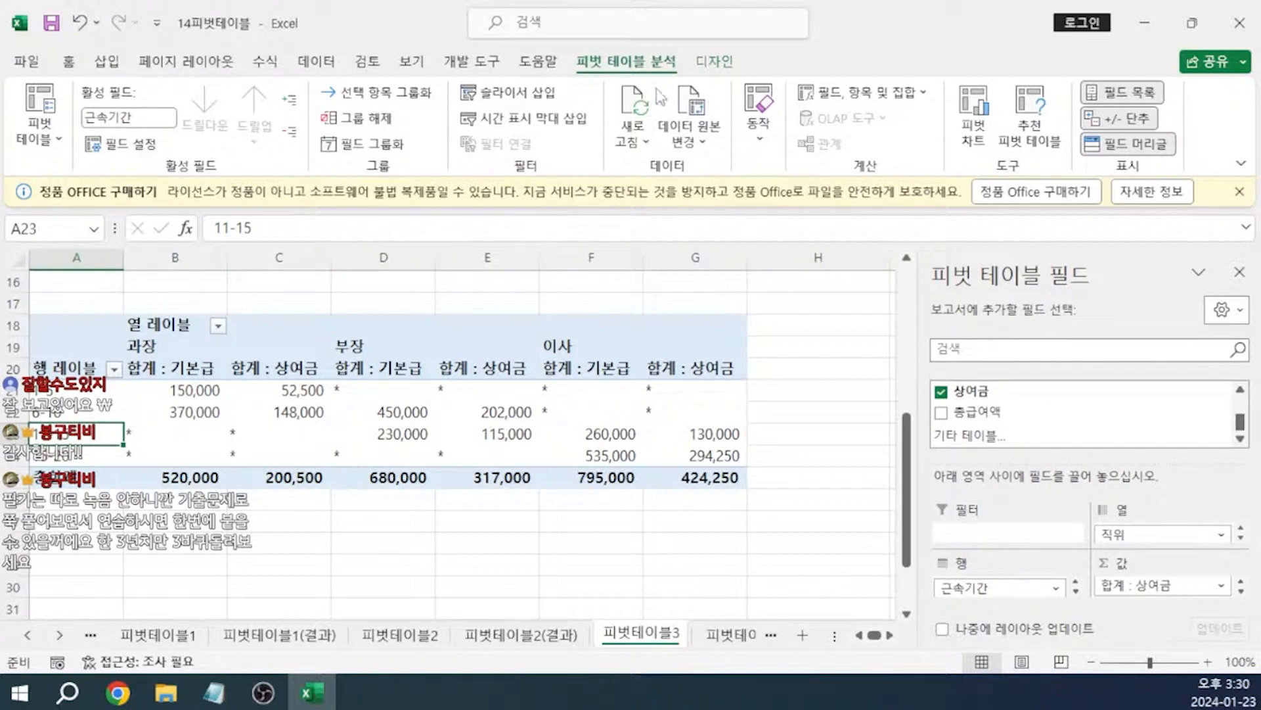
- Set the pivot table's report layout to 개요 형식으로 표시
click(715, 61)
click(146, 131)
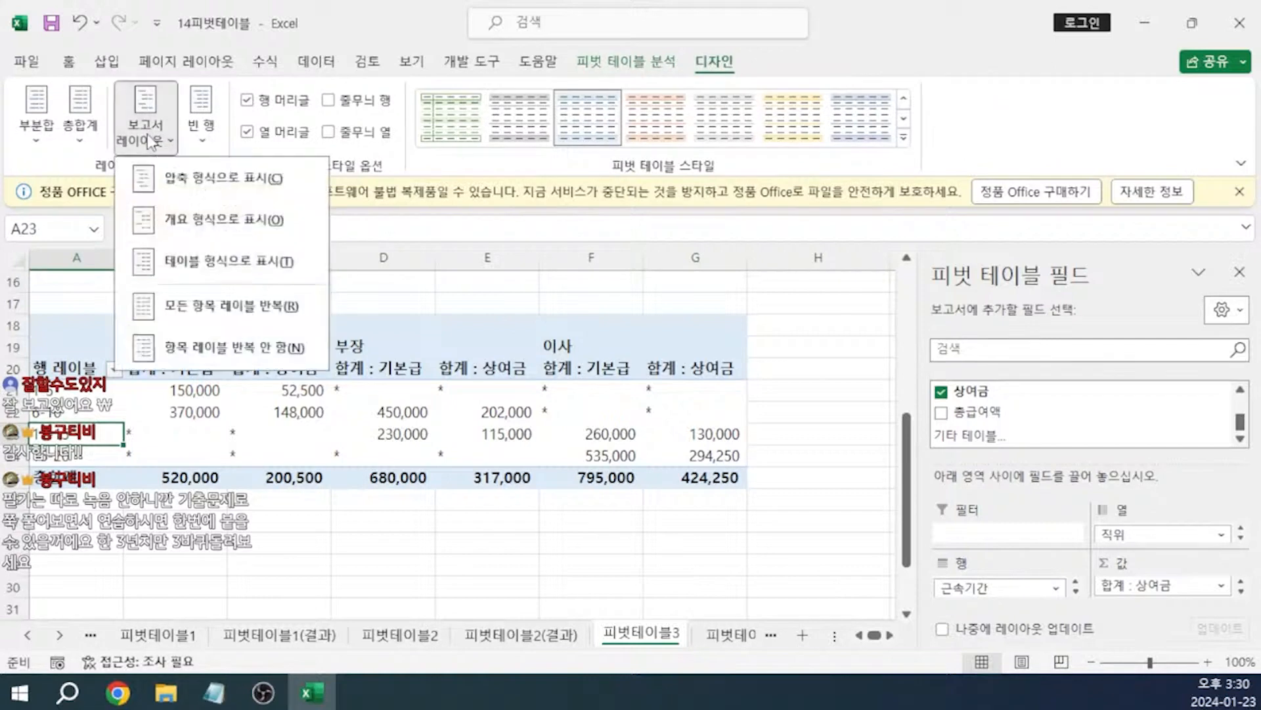
click(190, 223)
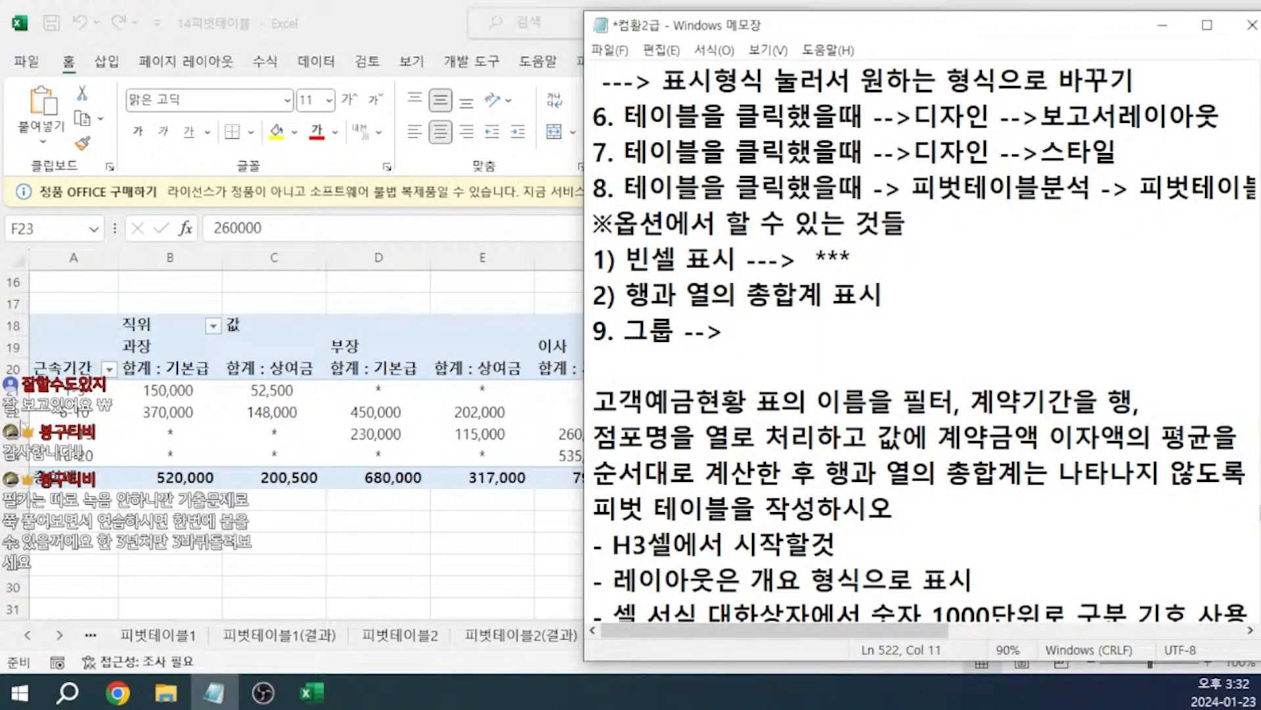
- Complete item 9 (그룹) in the Notepad notes with "바꿀곳을 오른쪽 버튼 클릭 --> 그룹선택", checking the 근속기간 group options in Excel
text(바꿀고)
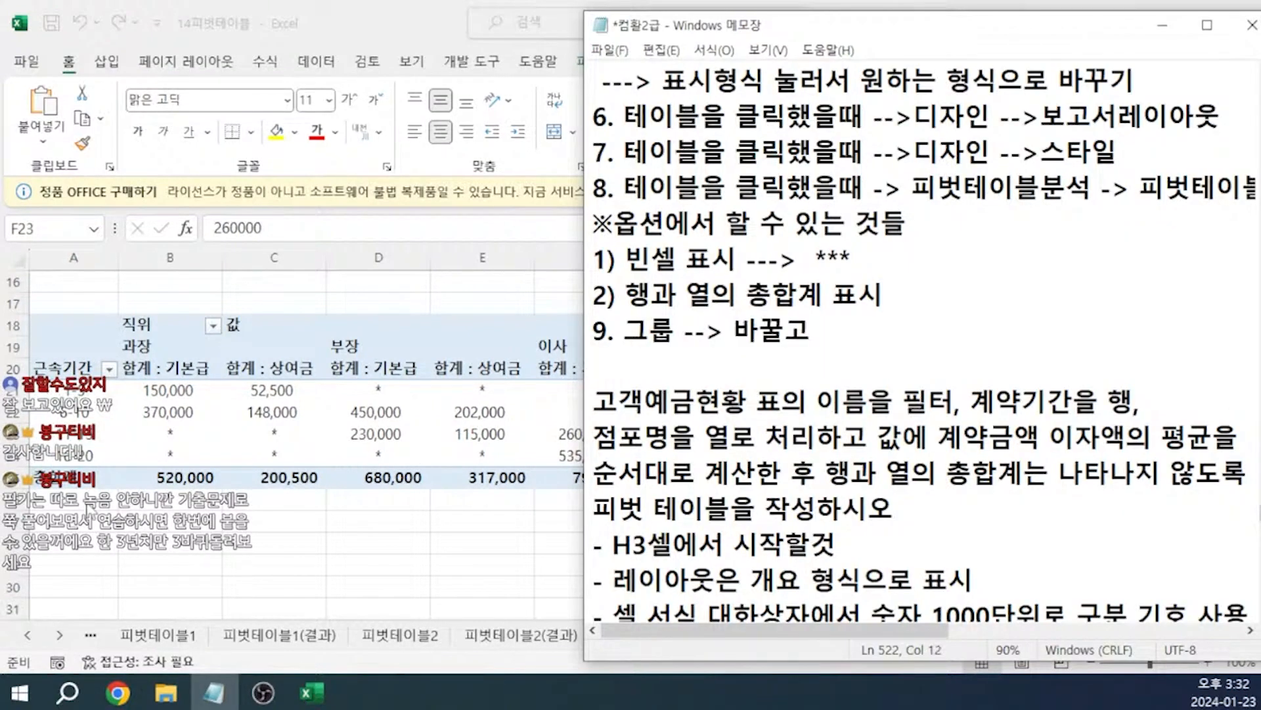
text(ㅅ을 오른쪽 ㅂ)
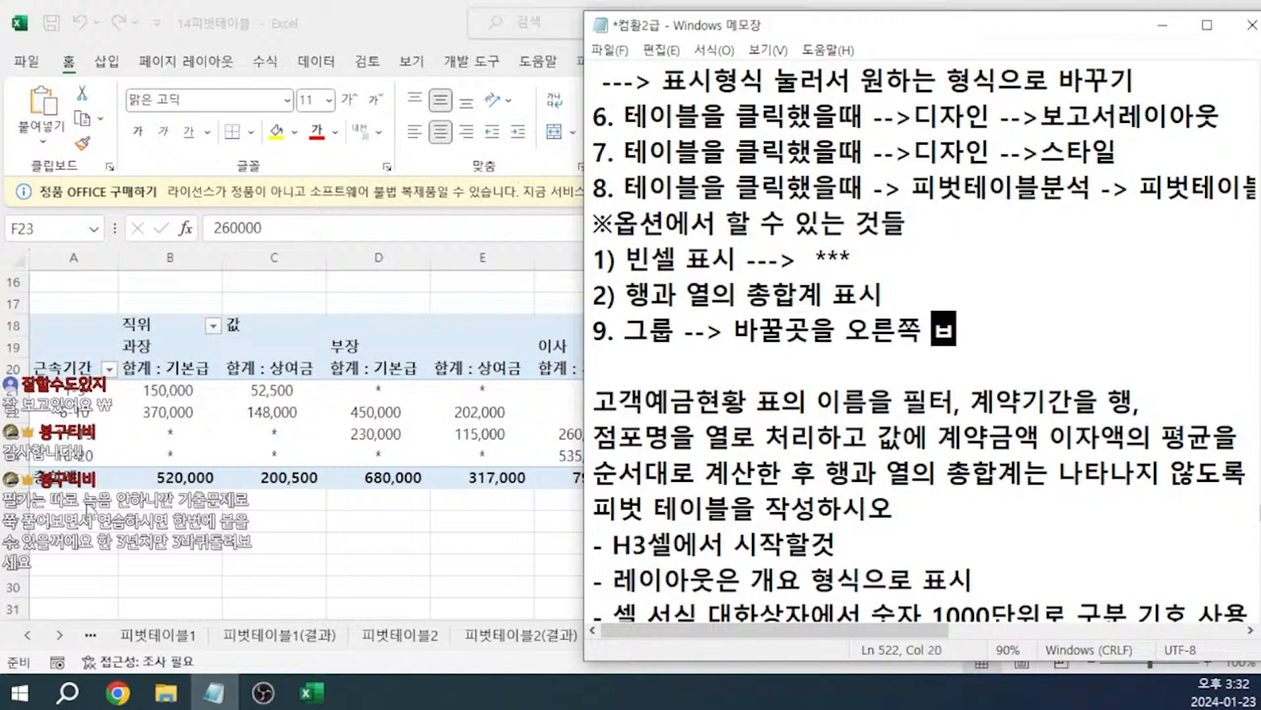
text(ㅓ튼 클릭)
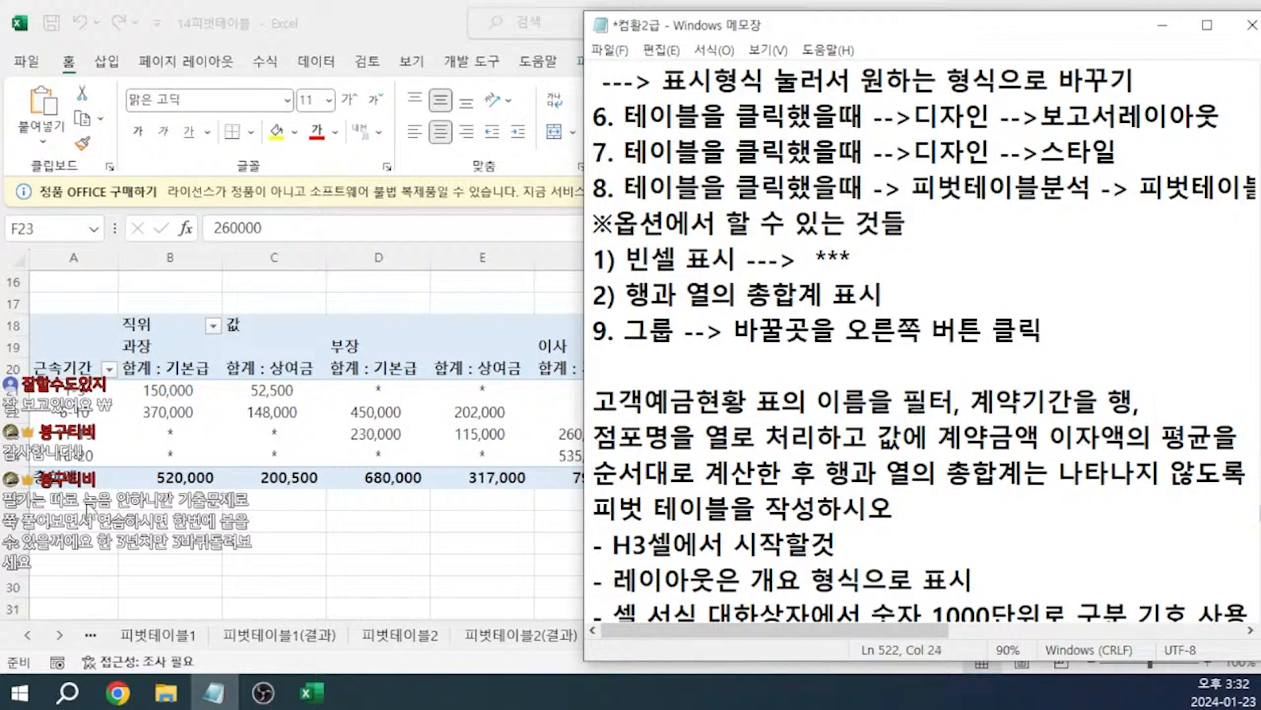
click(76, 412)
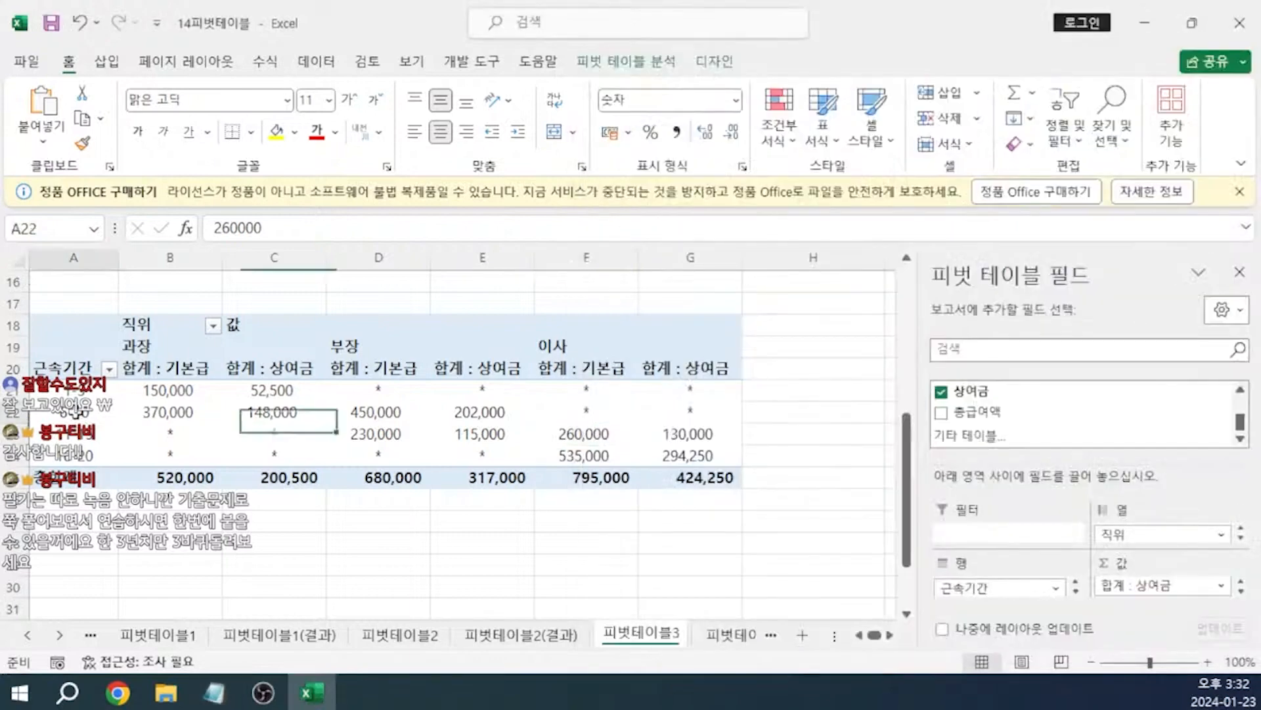
right_click(77, 413)
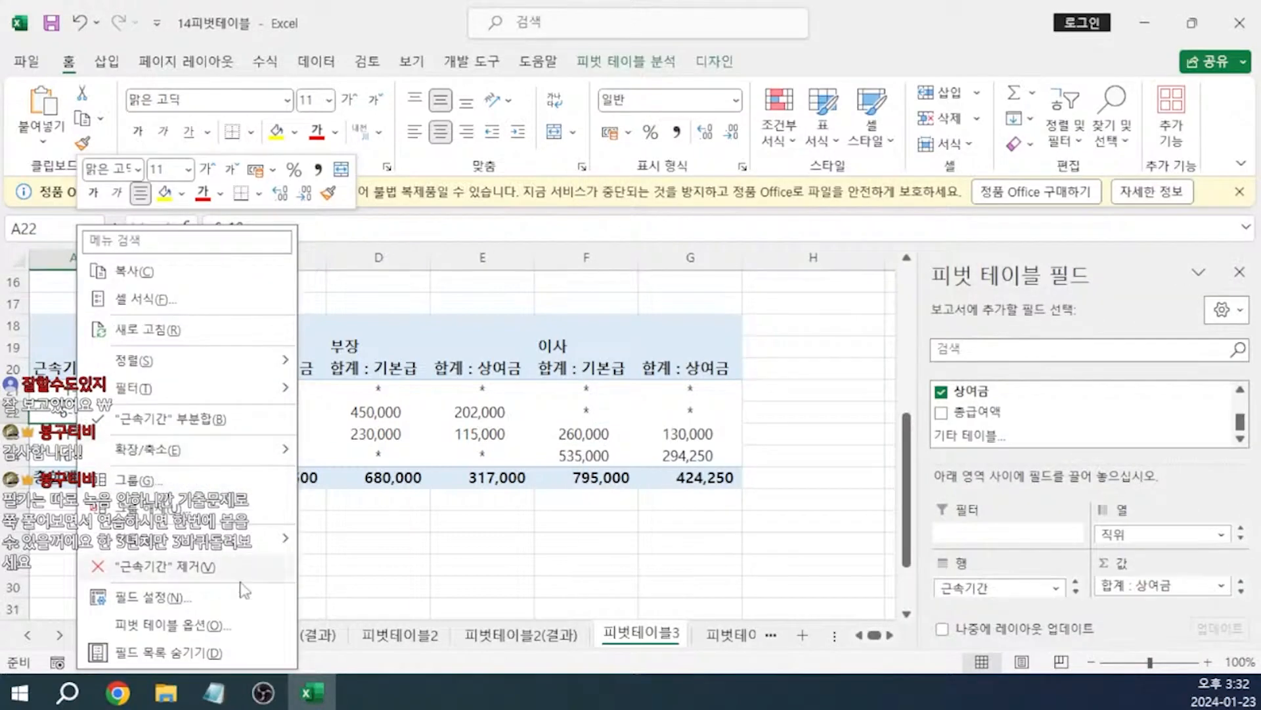
click(214, 693)
text(--> 바꿀곳을 오른쪽 버튼 클릭)
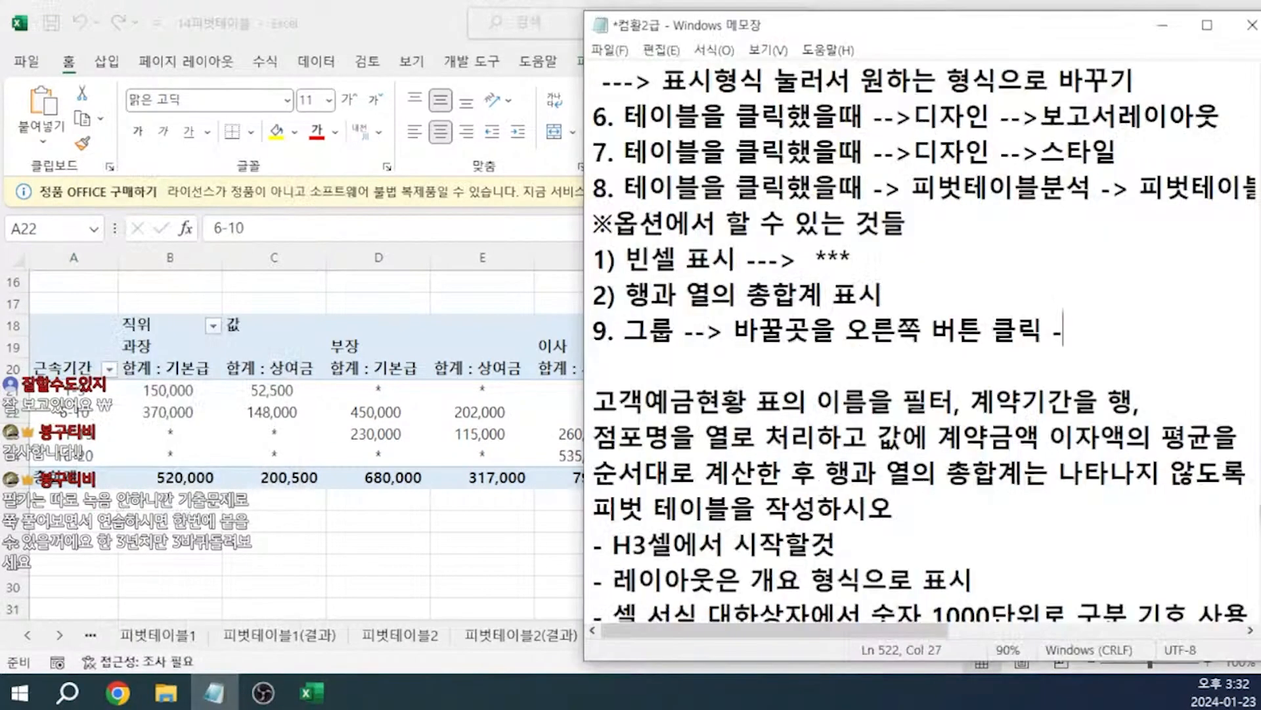
text(-> 그룹선택)
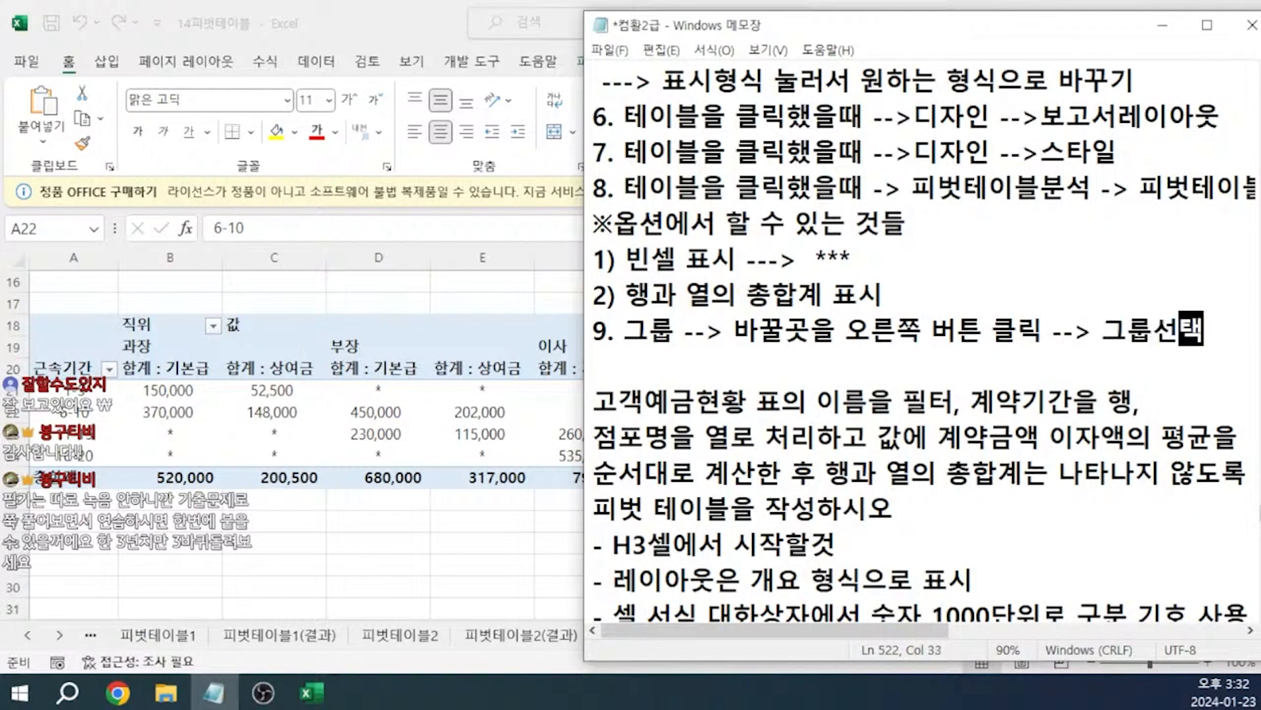
- Add two lines under item 9: "1) 시작, 끝을 먼저 만들어준다" and "2) 단위(묶음)를 만들어준다"
key(Return)
text(1) 시작, 끝을 먼저 만들어준다)
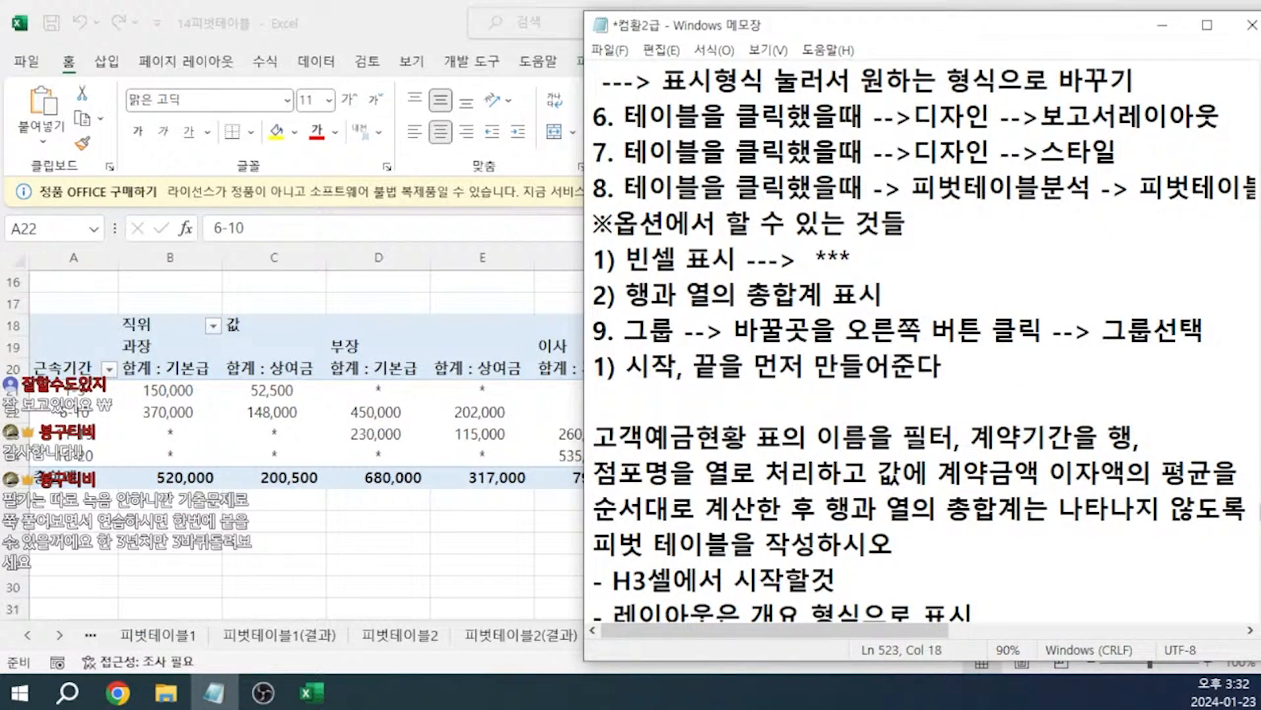
key(Return)
text(2) 단위)
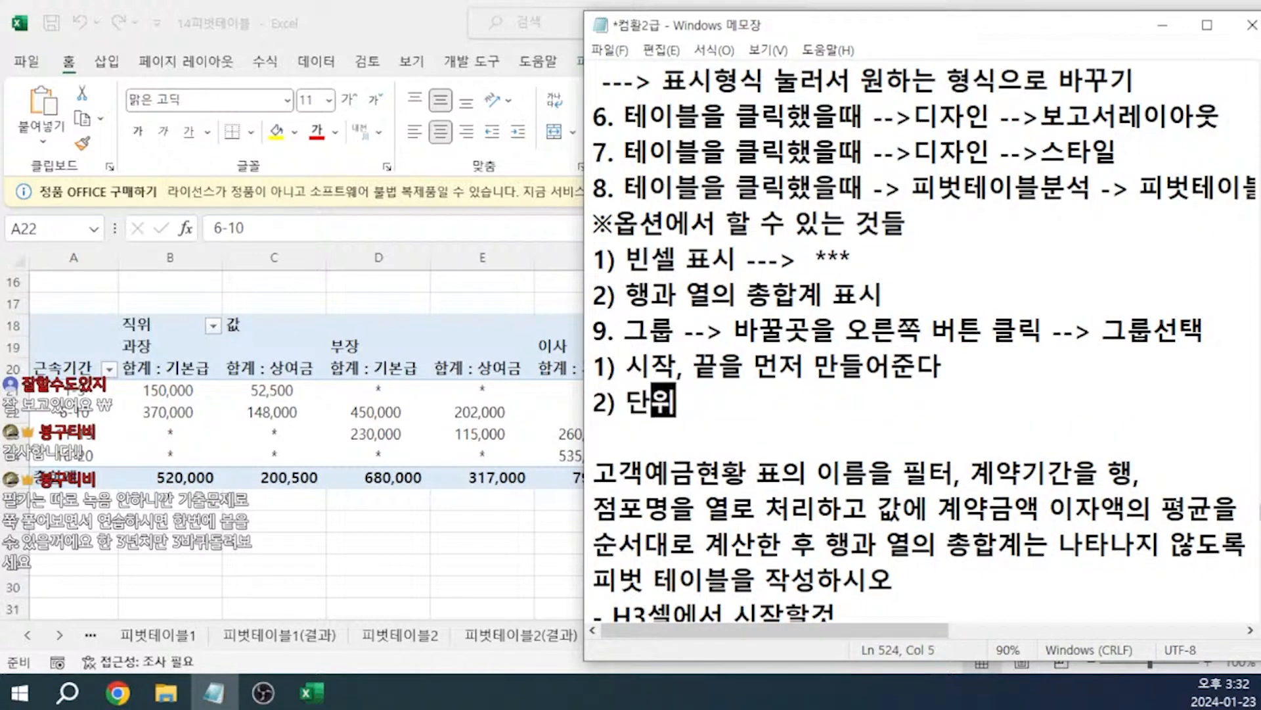
text((묶음))
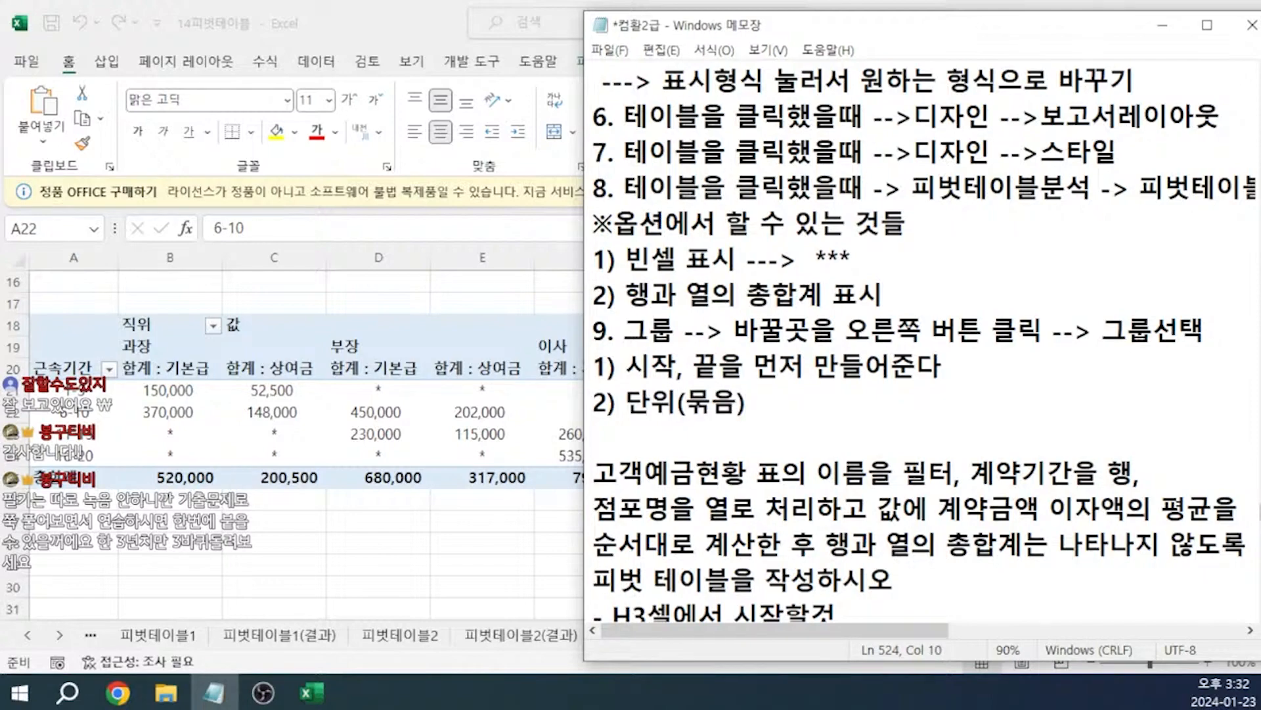
text(를 만들어준다)
scroll(1014, 473, up, 1)
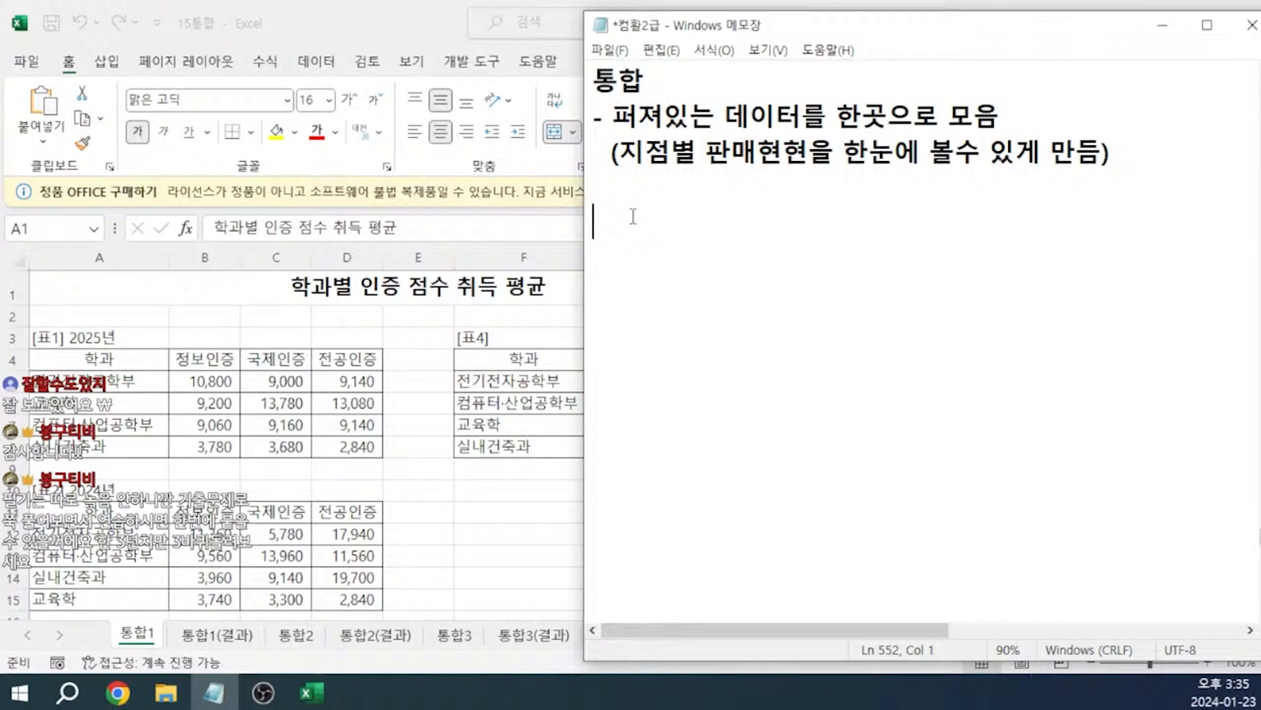
- Switch to Excel, examine the 표1 to 표3 source tables on the 통합1 sheet, and select the 표4 range F4:I8
key(alt+Tab)
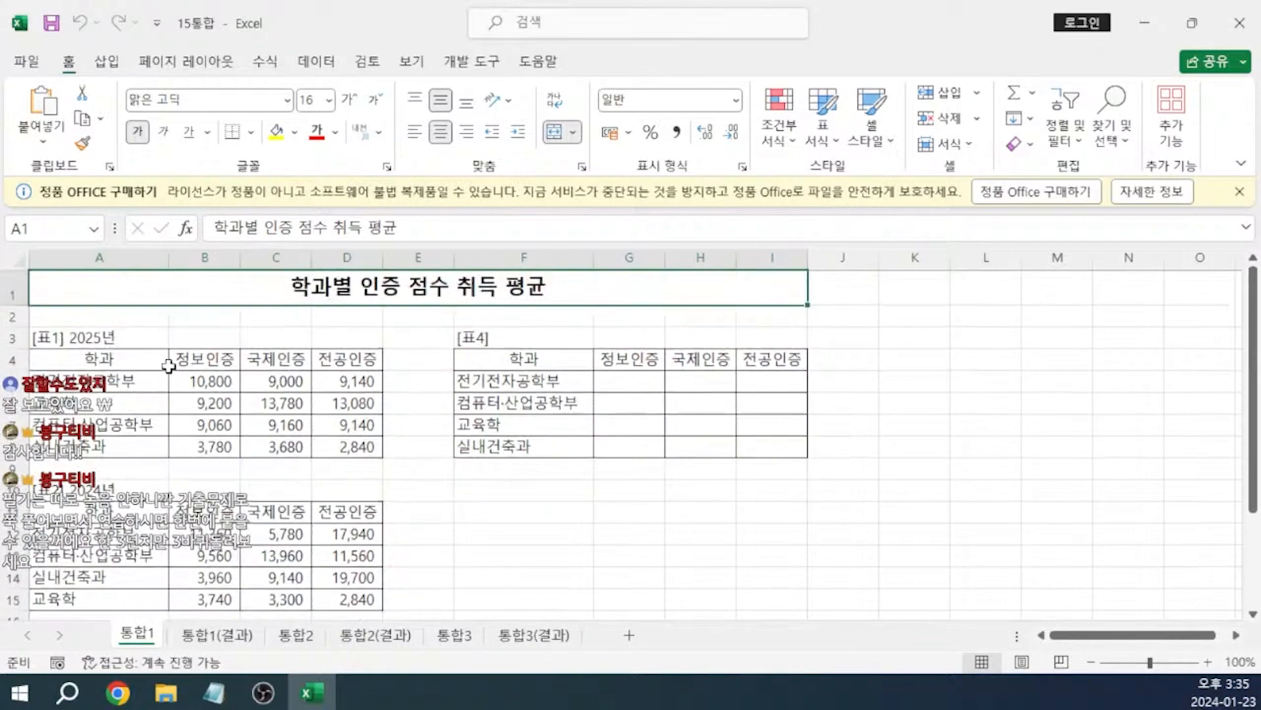
scroll(265, 398, down, 2)
scroll(189, 408, down, 1)
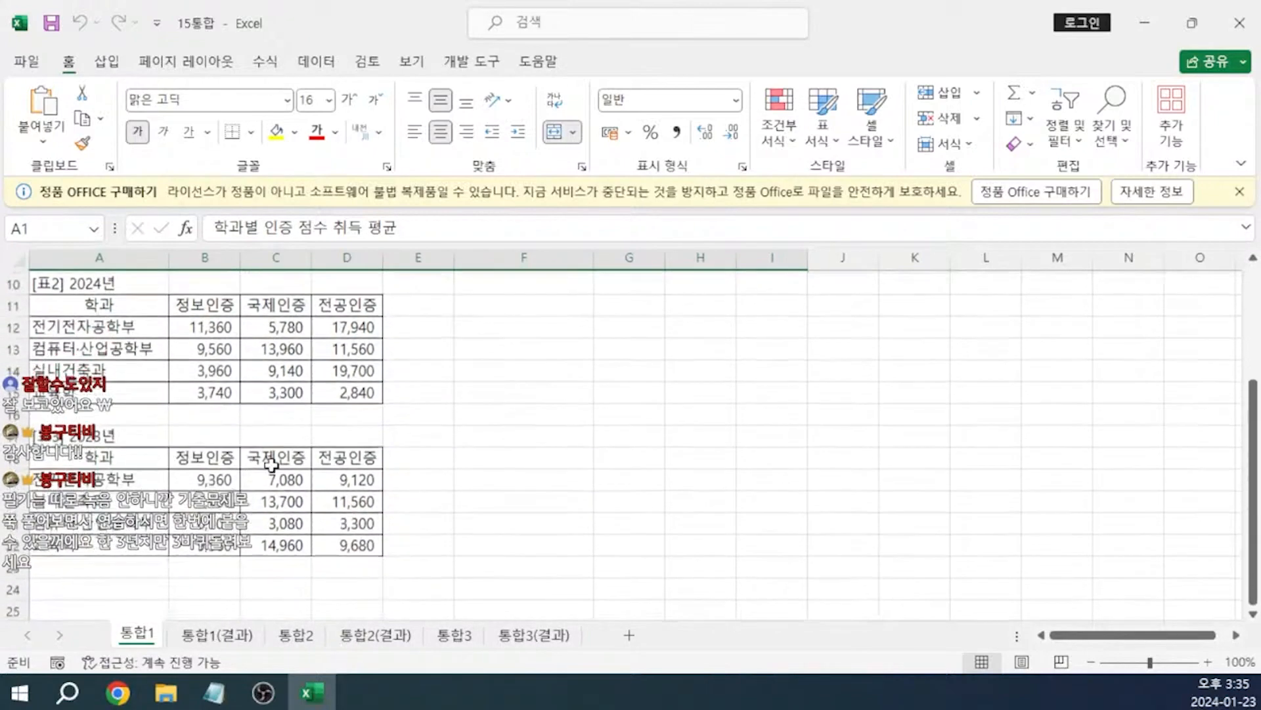
scroll(269, 463, up, 4)
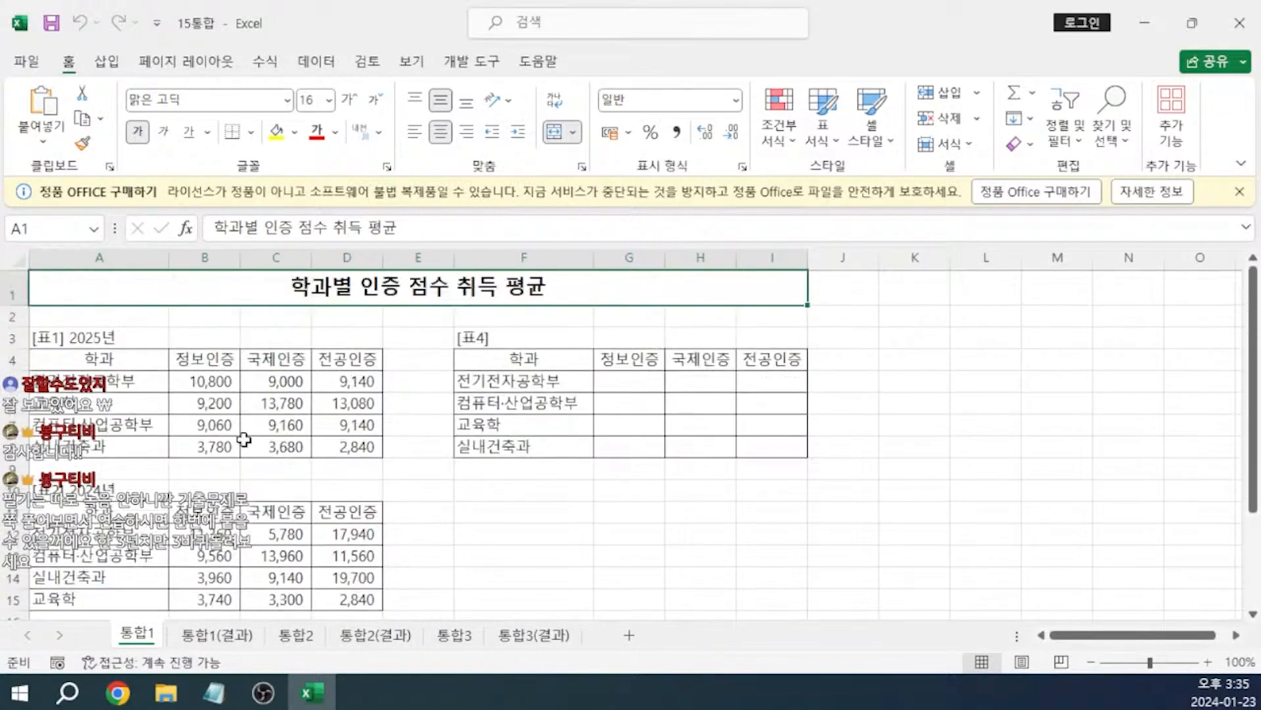
scroll(266, 533, down, 1)
scroll(323, 481, up, 1)
drag(492, 359, 771, 442)
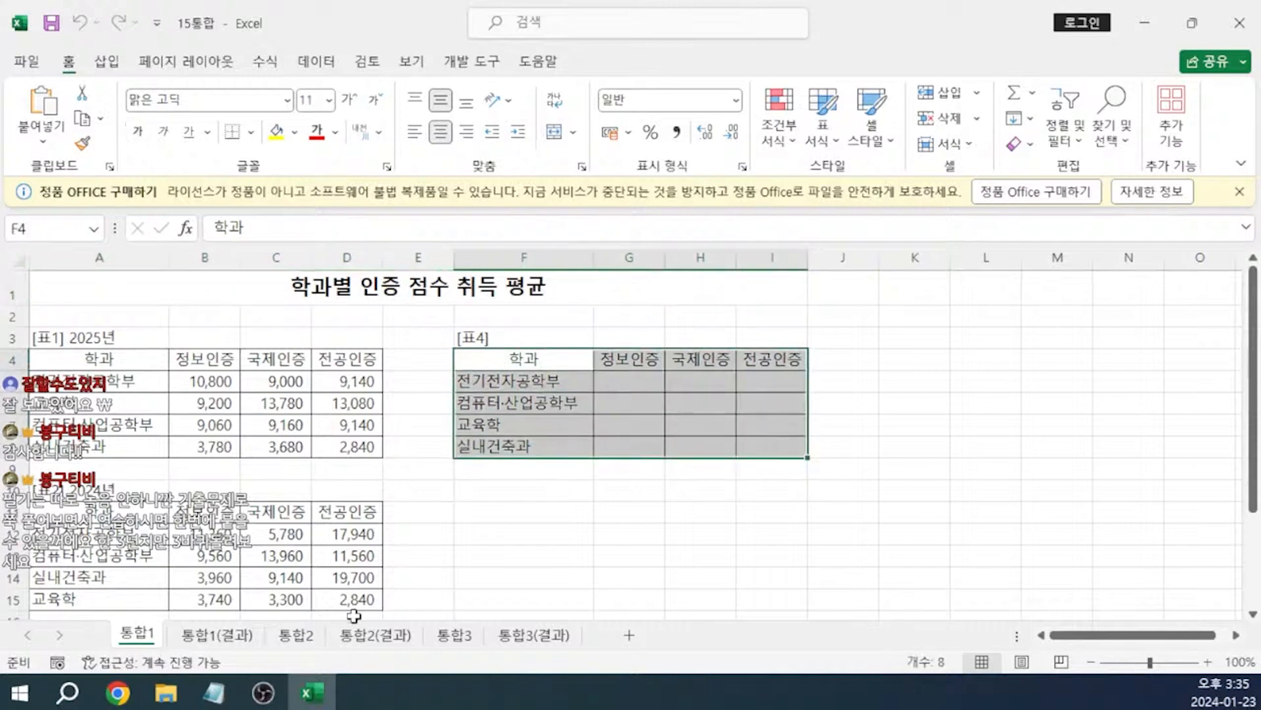
- Write "1. 범위를 잡아준다" under the 통합 heading in the Notepad notes
click(214, 692)
text(1. 범)
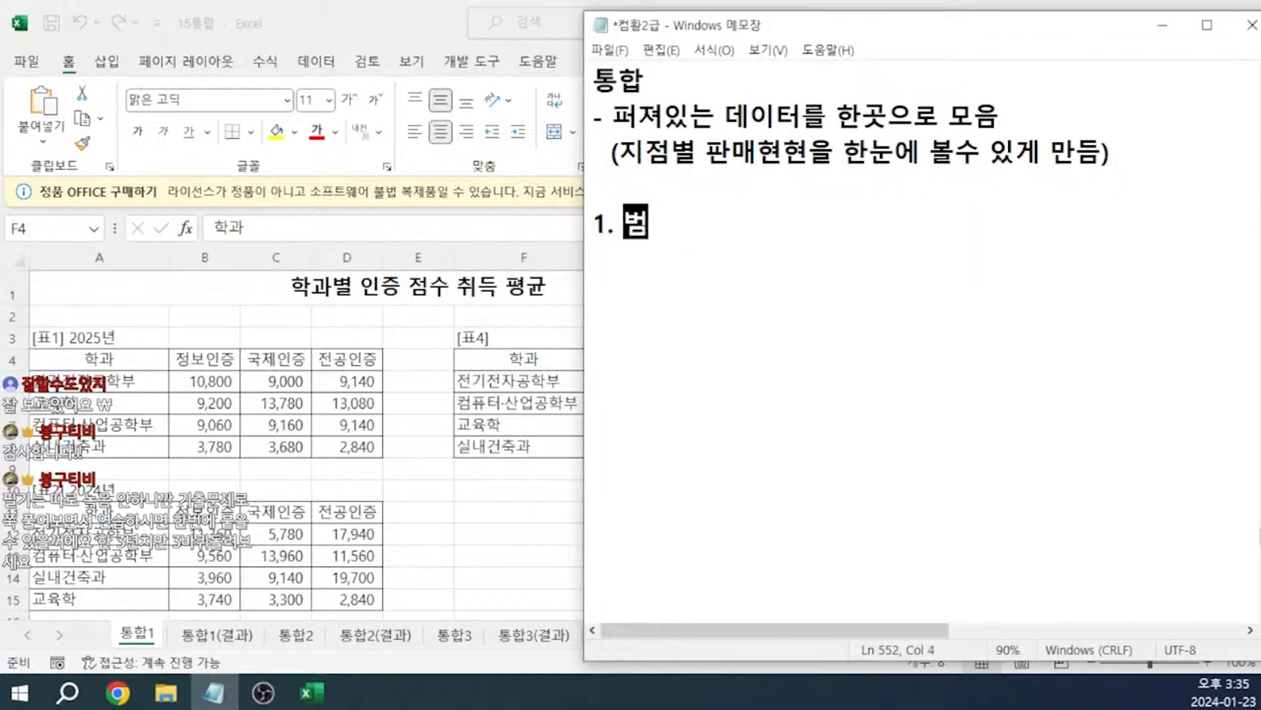
text(위를 ㅈ잡아준다)
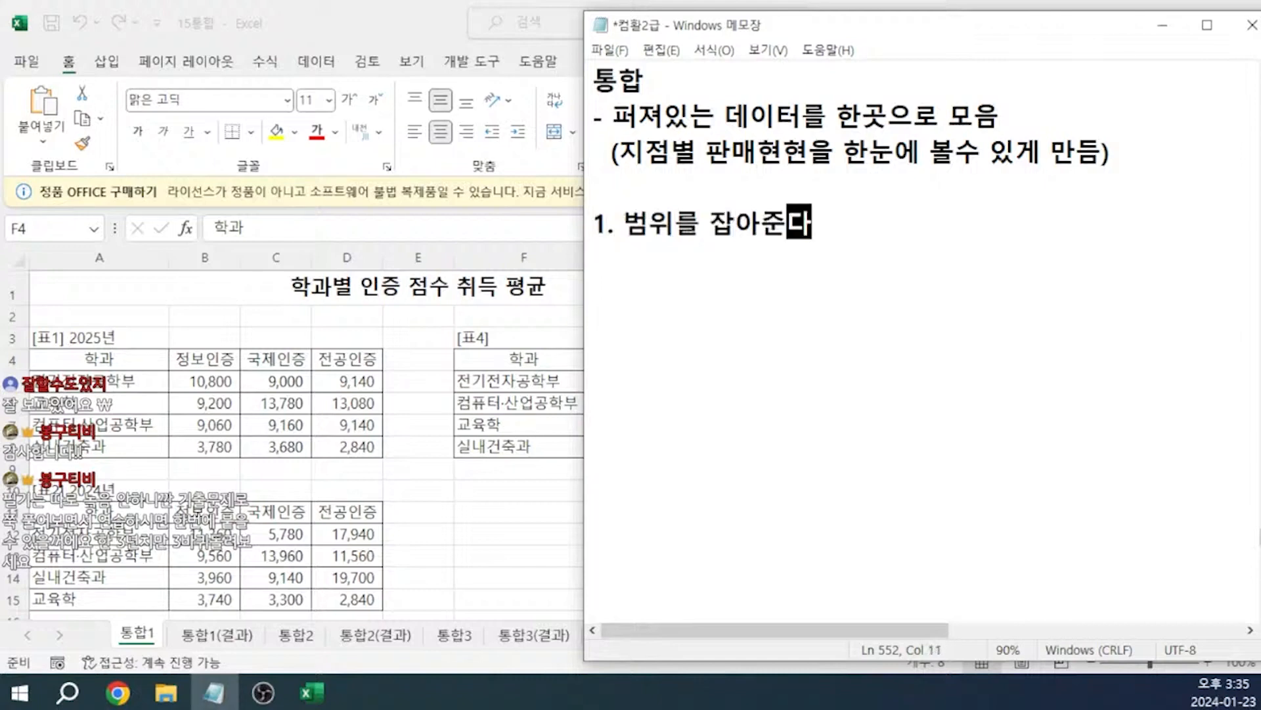
- Add the line "단, 데이터가 없을 경우 직접 입력한다." below item 1, rechecking the 표4 range in Excel
key(Return)
text(ㄷㅏ)
click(523, 533)
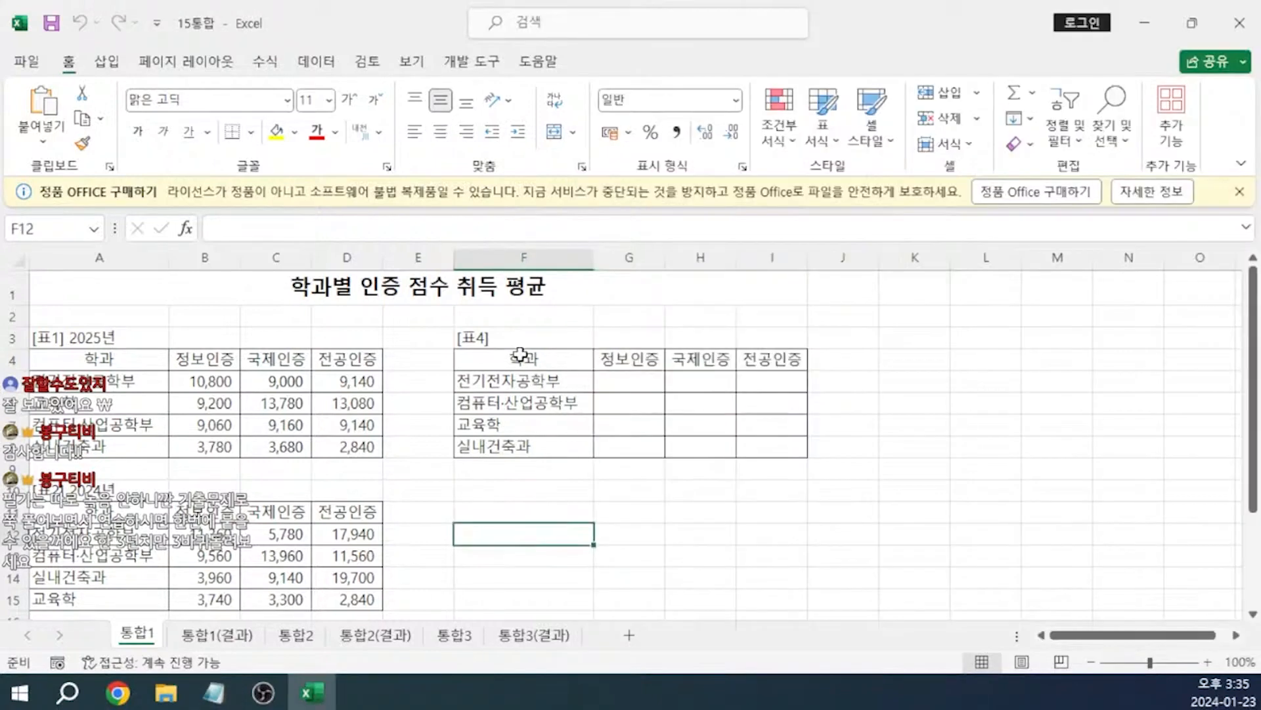
drag(524, 358, 772, 447)
click(764, 521)
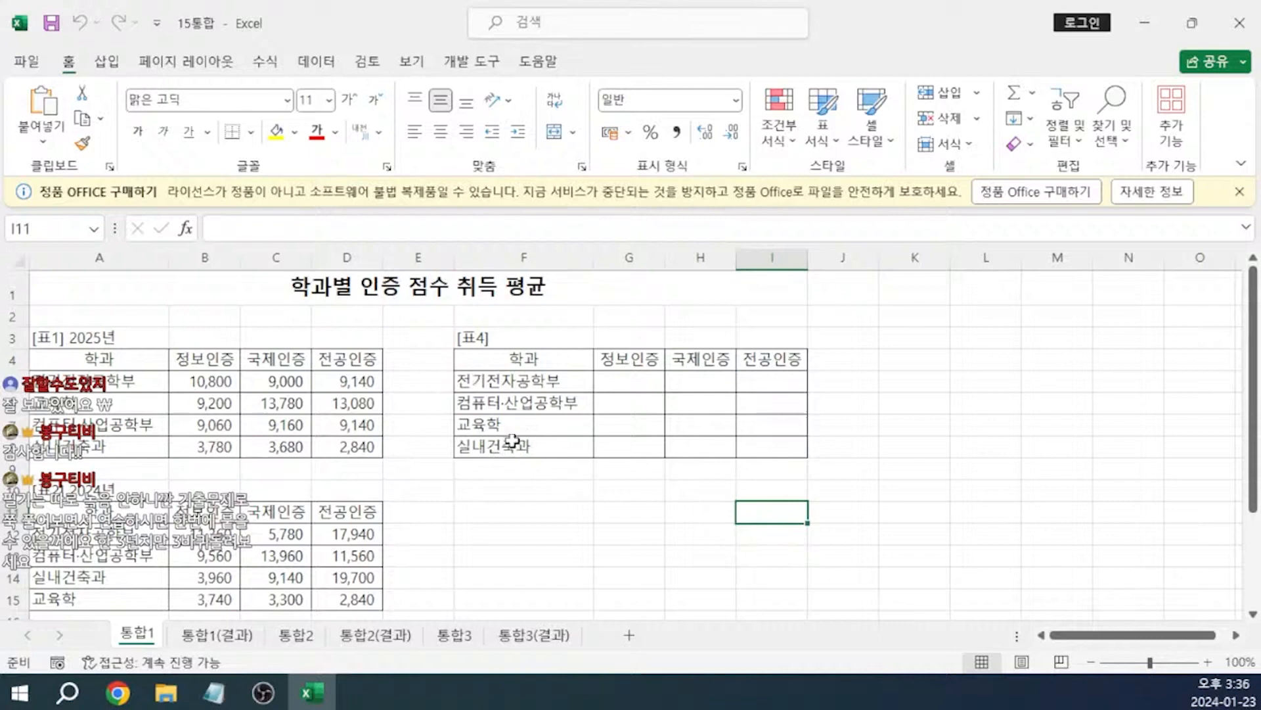
click(231, 696)
text(데이터)
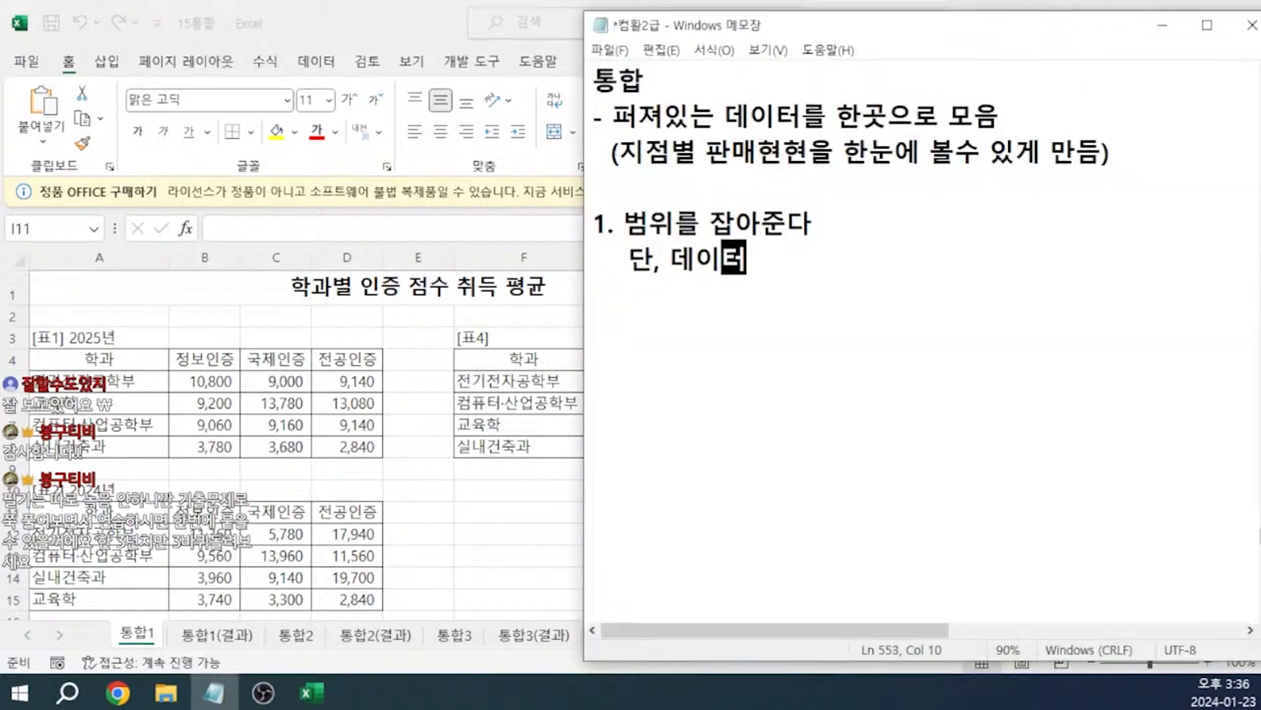
text(가 없을 경우 )
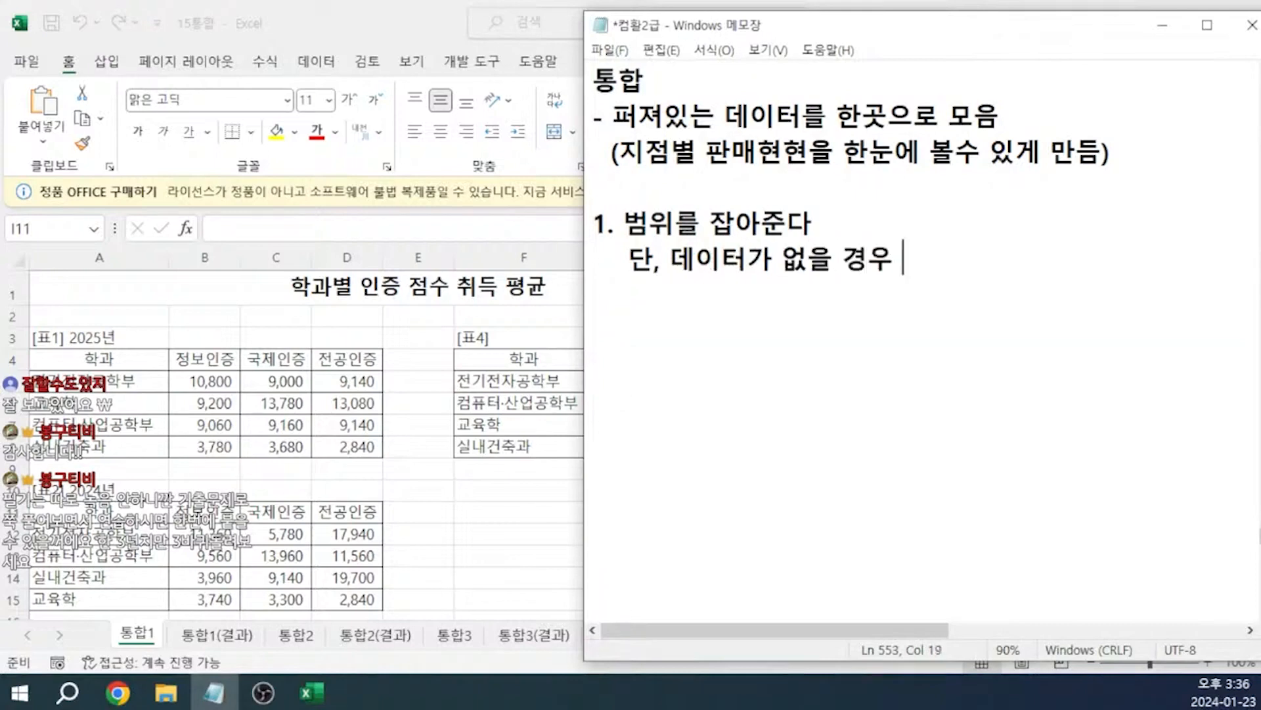
text(직접 입력한다.)
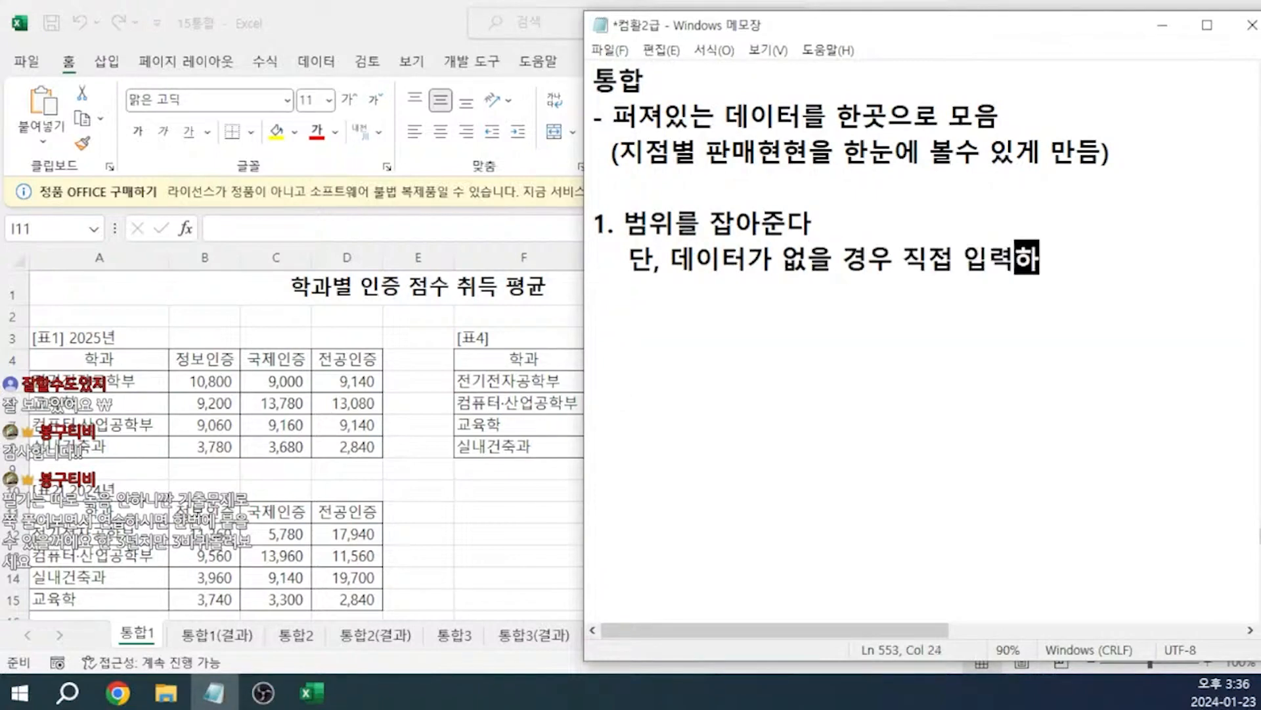
- Start a 통합 (Consolidate) for the 표4 range F4:I8 in Excel with 평균 as the function
drag(524, 359, 755, 452)
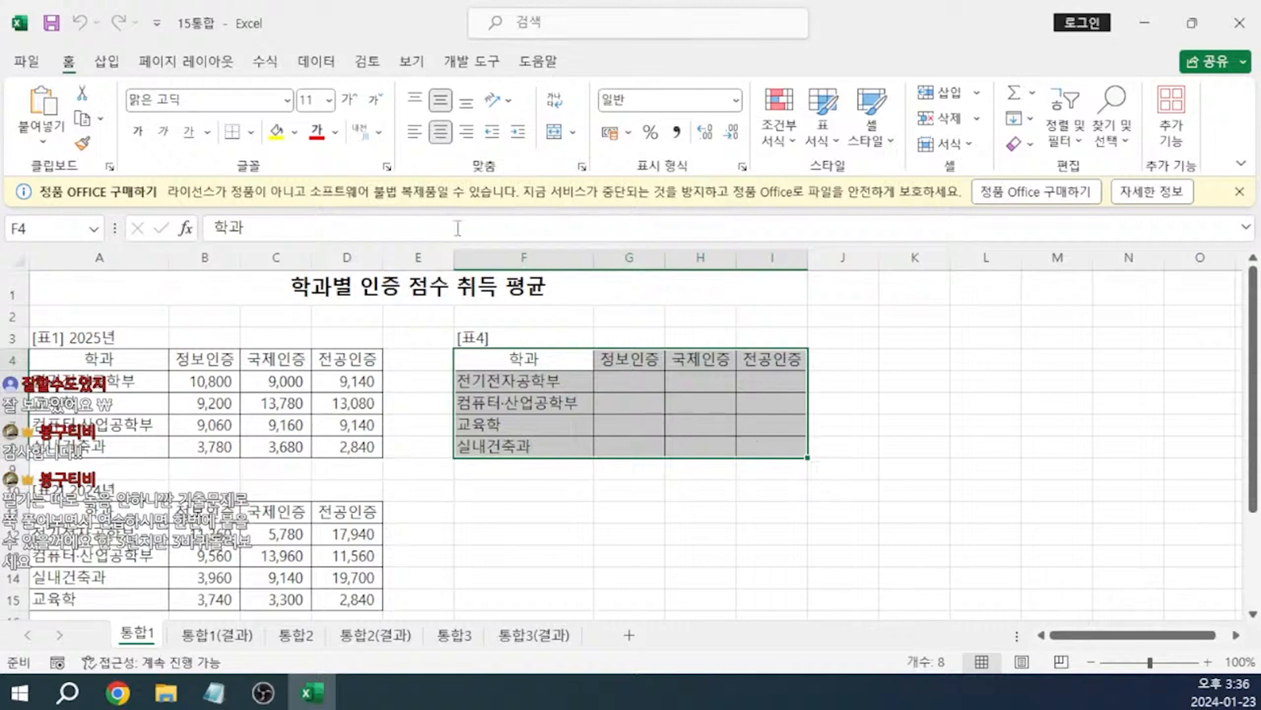
click(324, 67)
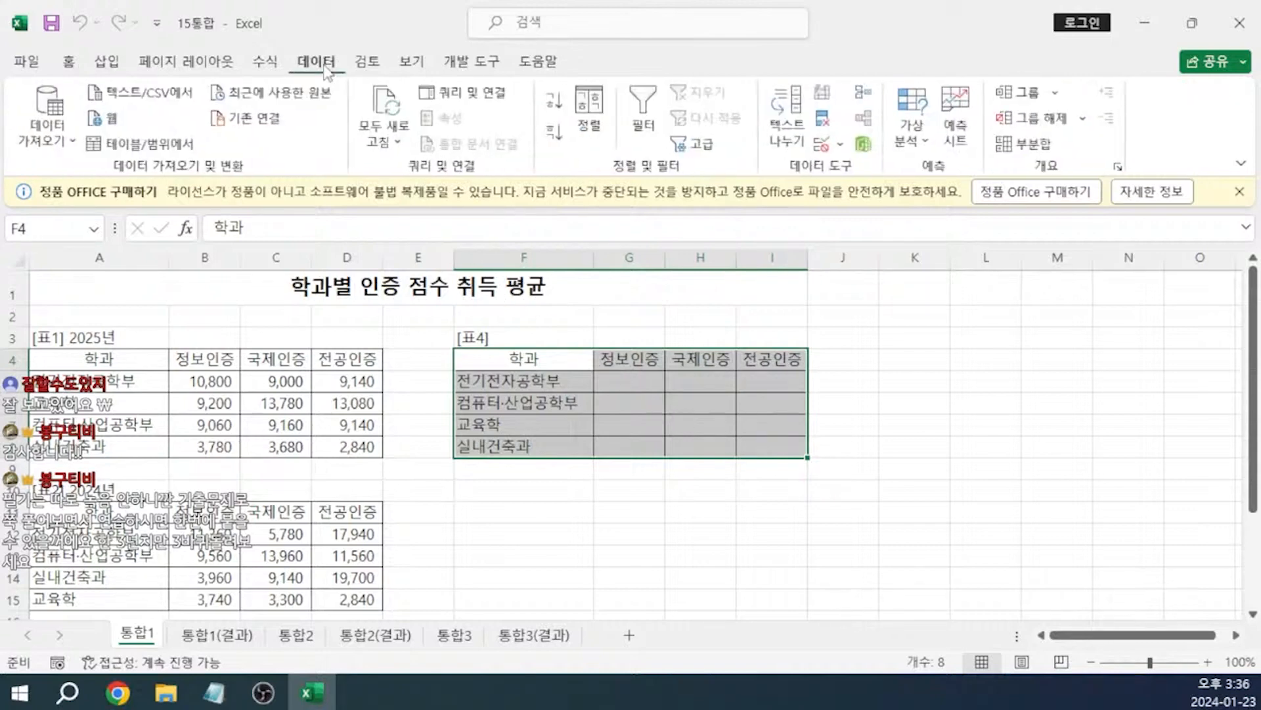
click(864, 99)
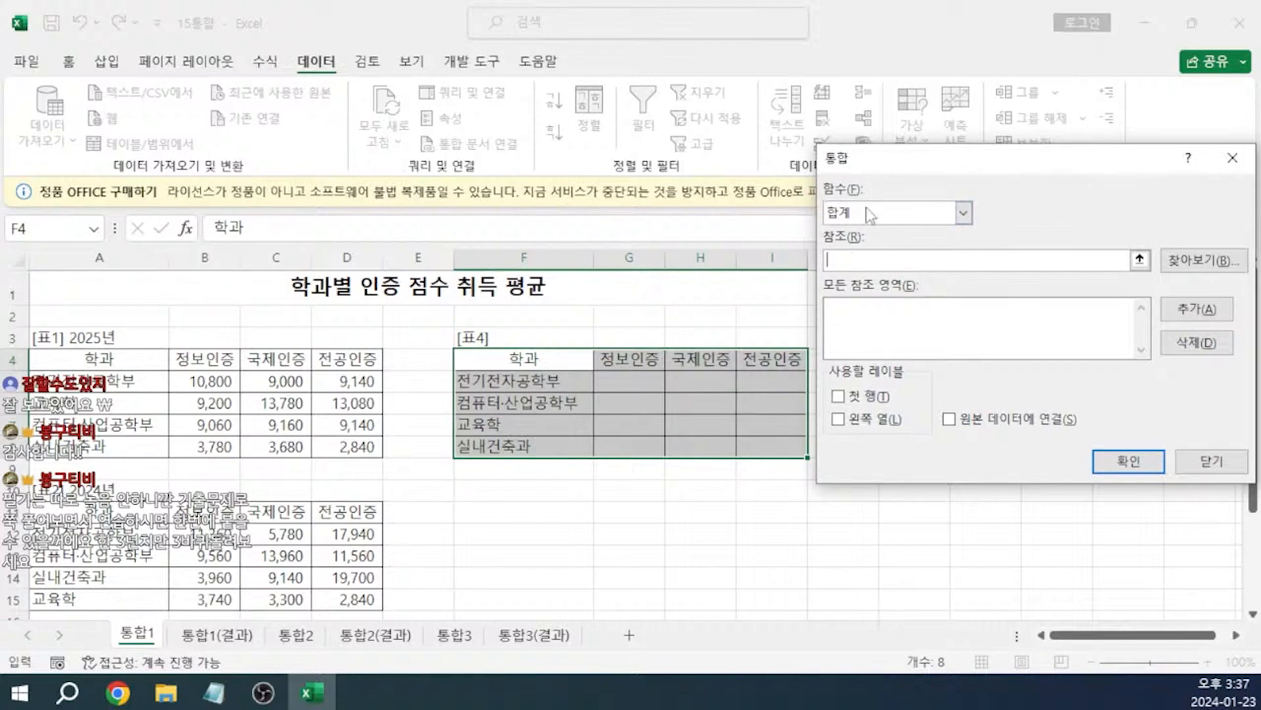
click(893, 212)
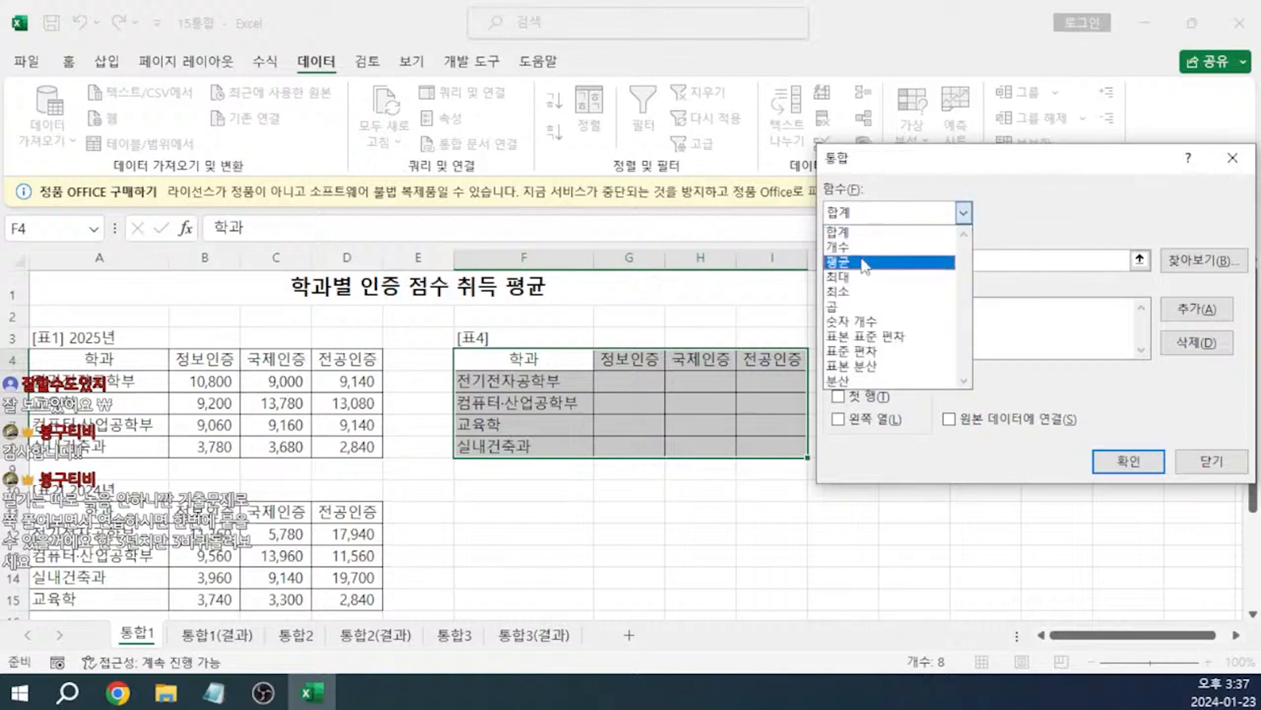
click(865, 264)
- Set the consolidation function to 평균 and add A4:D8, A11:D15 and A18:D22 on the 통합1 sheet as references
click(862, 258)
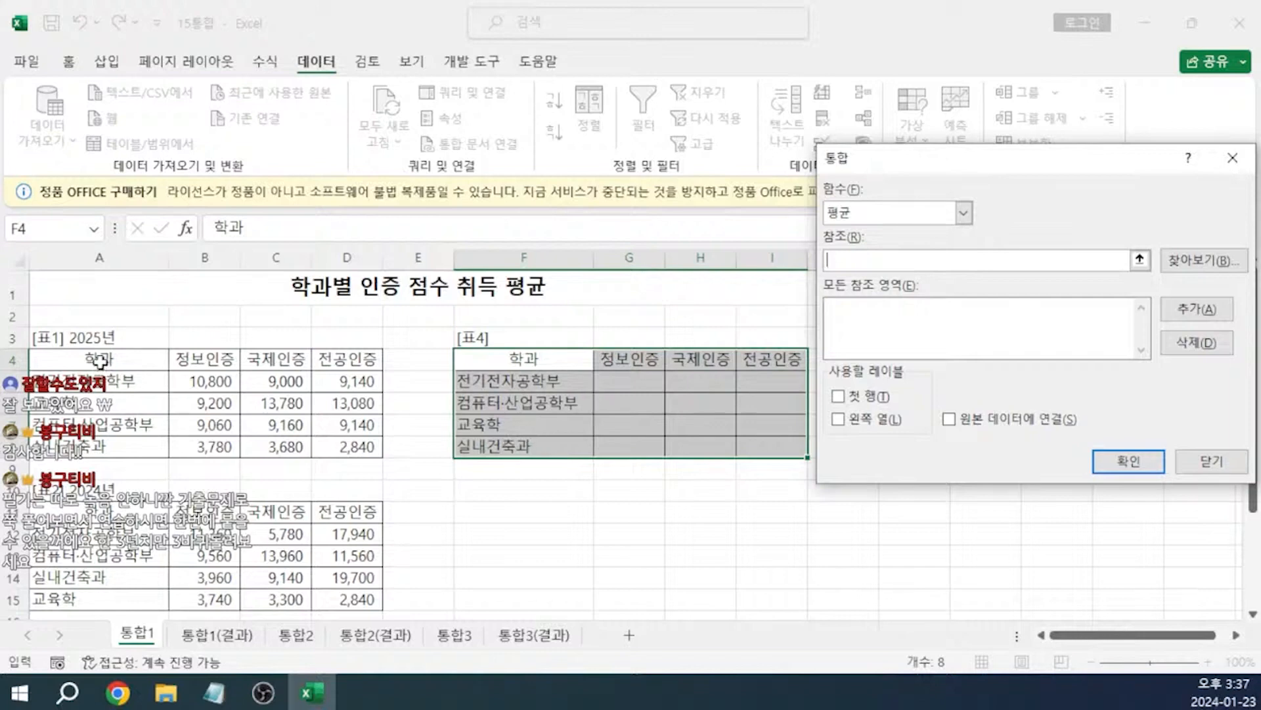
drag(100, 360, 329, 446)
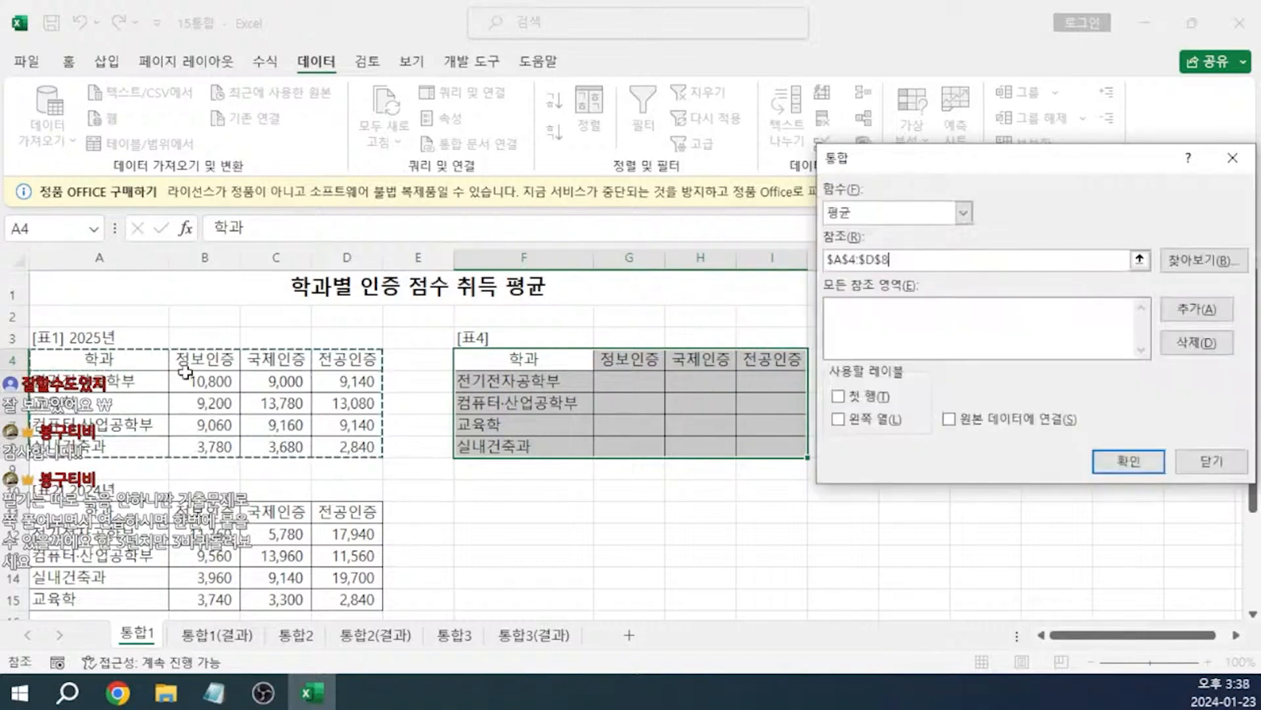
click(1215, 309)
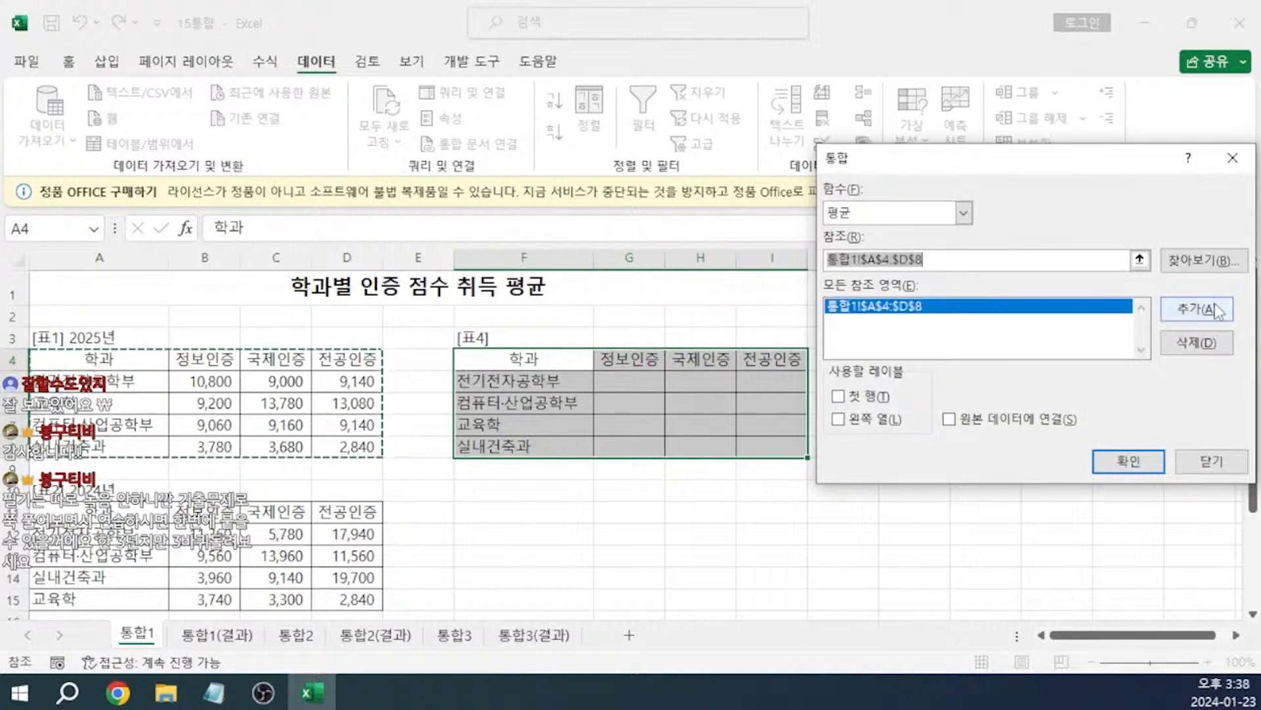
scroll(170, 442, down, 1)
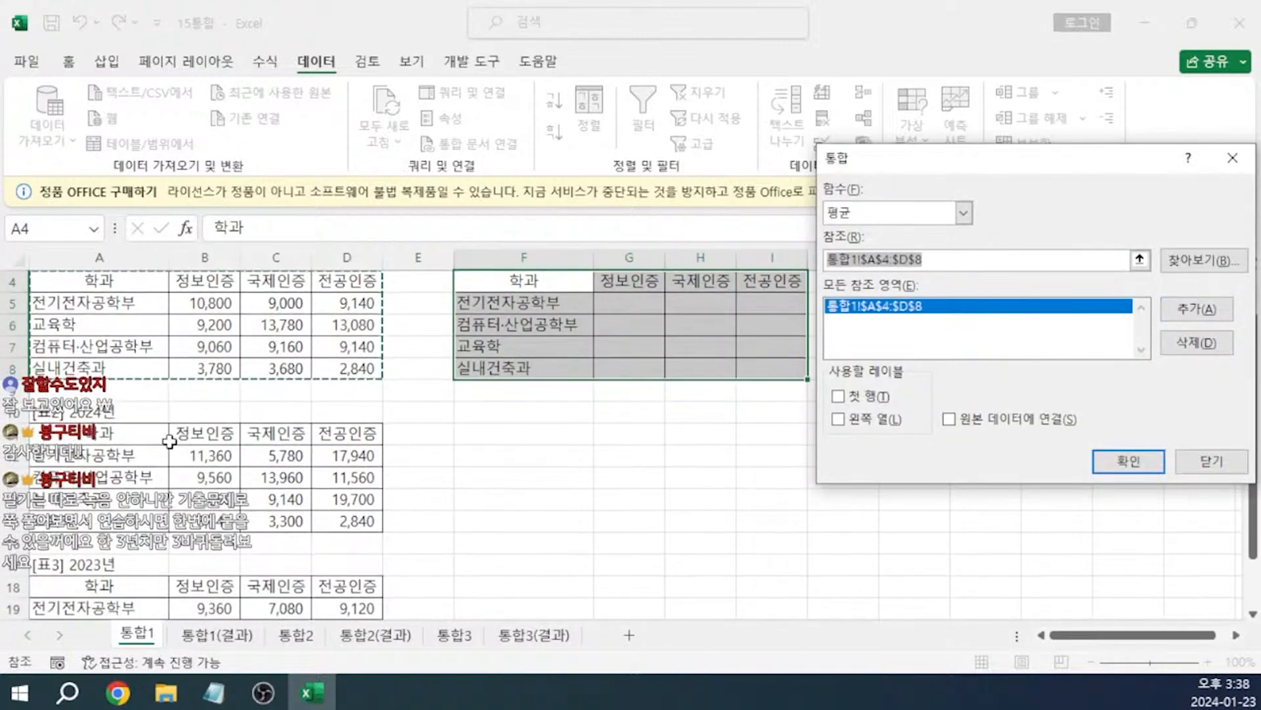
drag(164, 442, 315, 519)
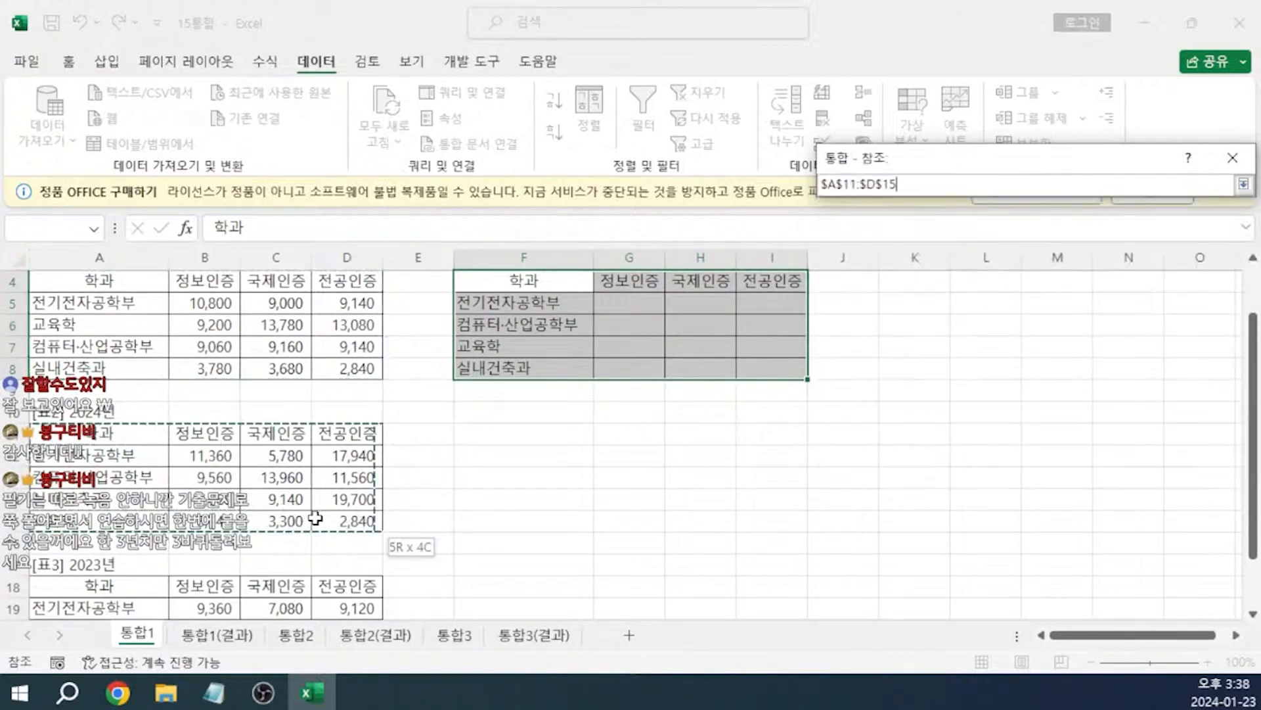
click(1197, 309)
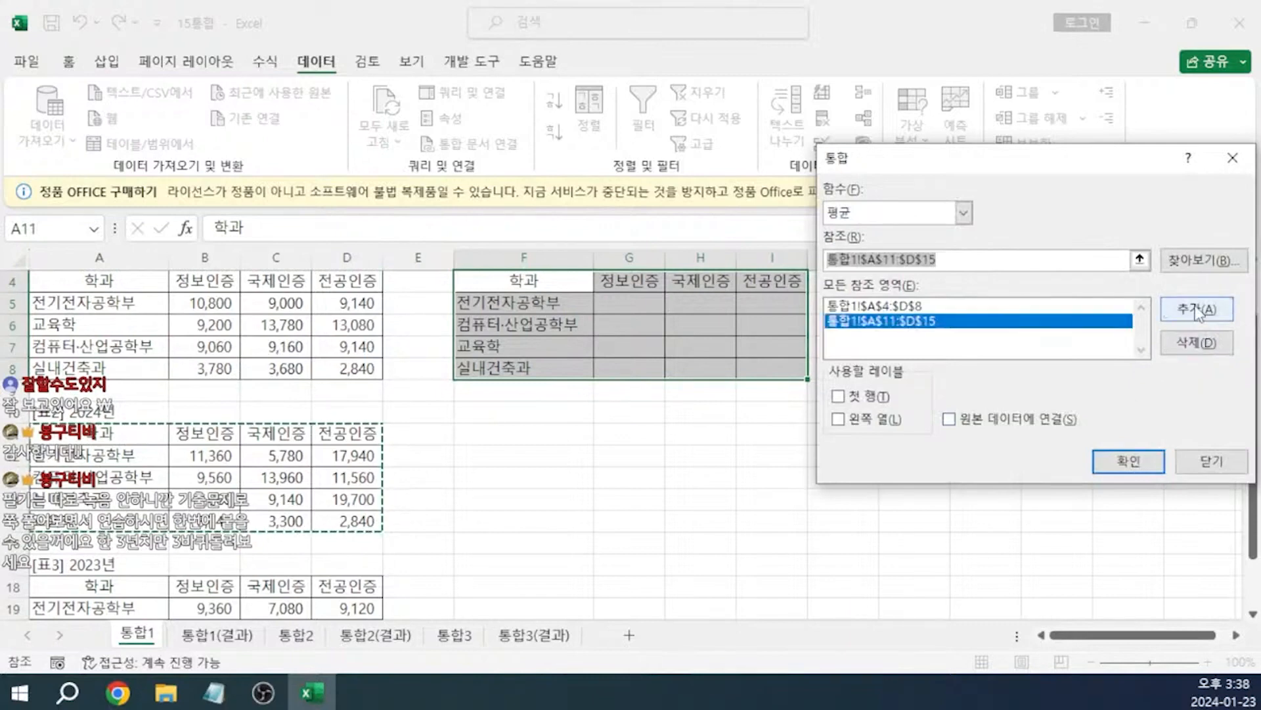
scroll(125, 453, down, 2)
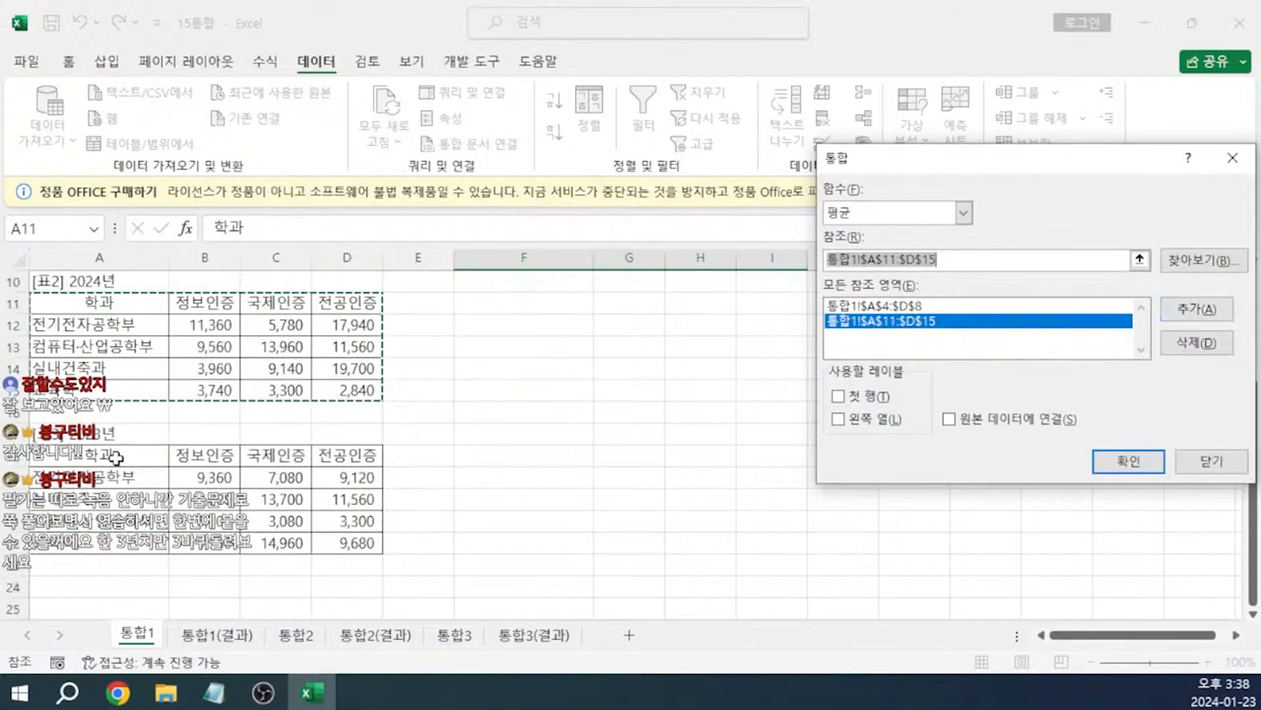
drag(116, 456, 332, 547)
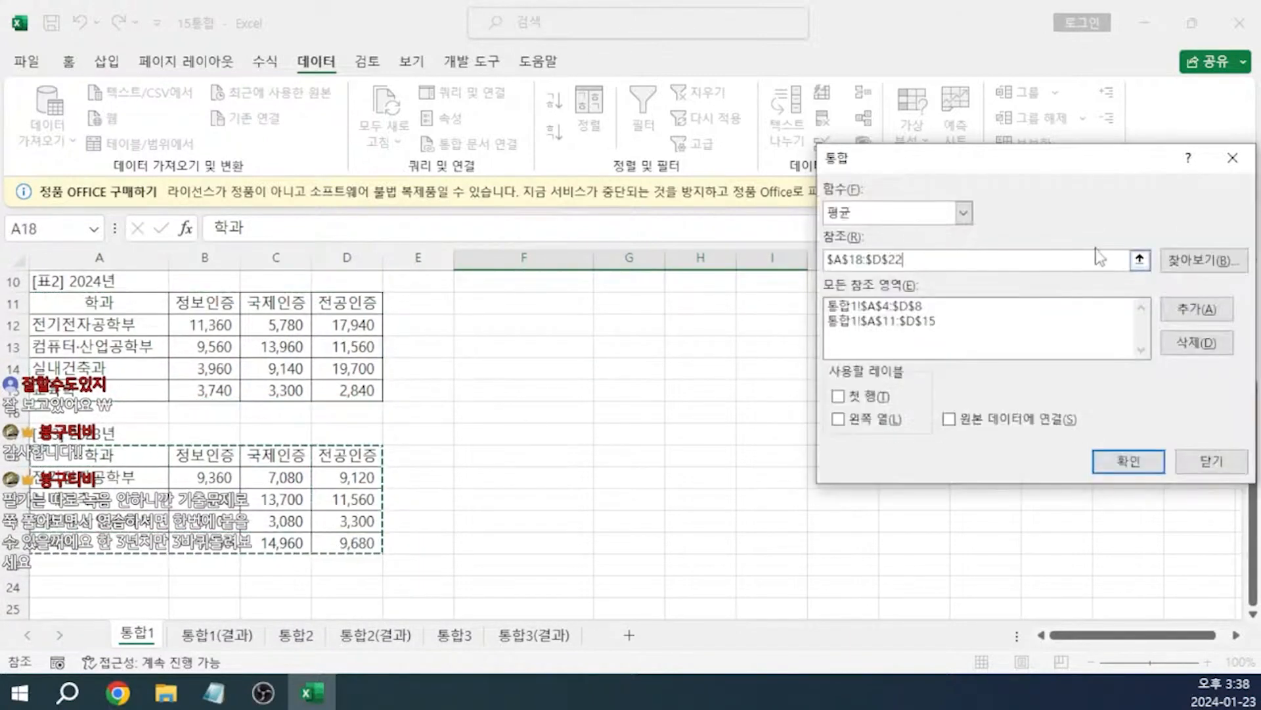
click(1192, 309)
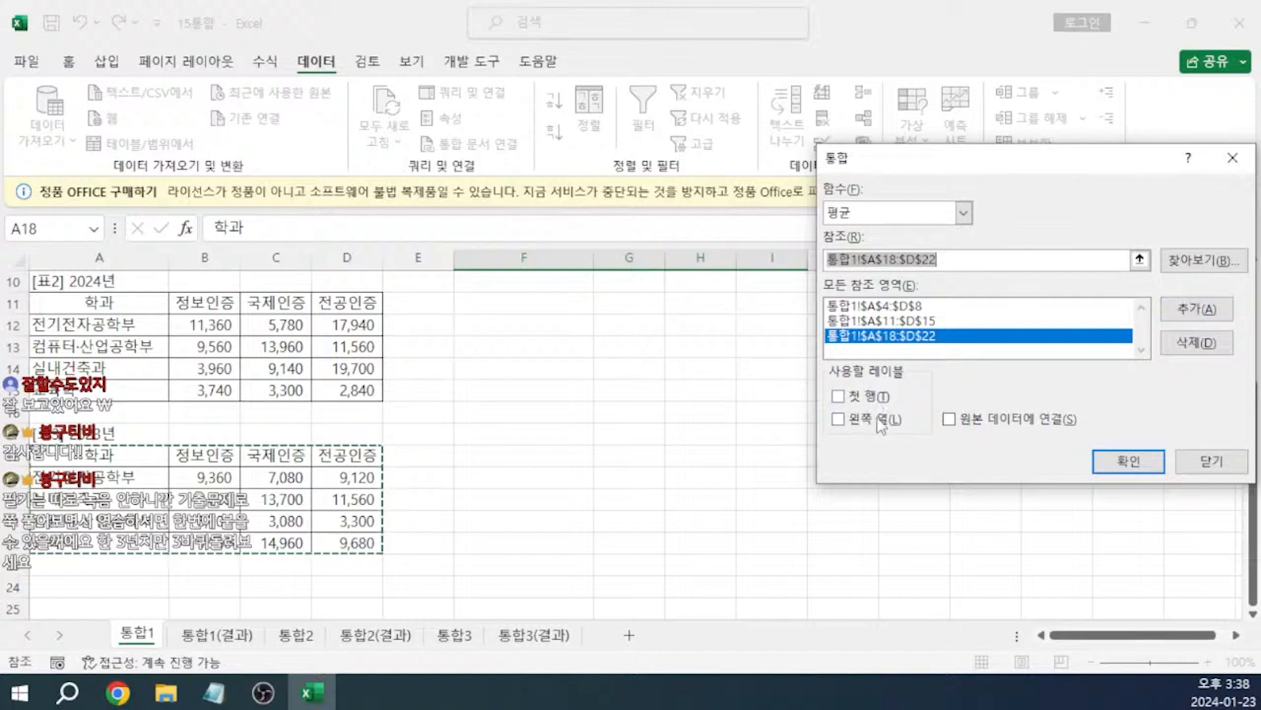
- Use both 첫 행 and 왼쪽 열 as labels and run the consolidation into 표4
click(839, 402)
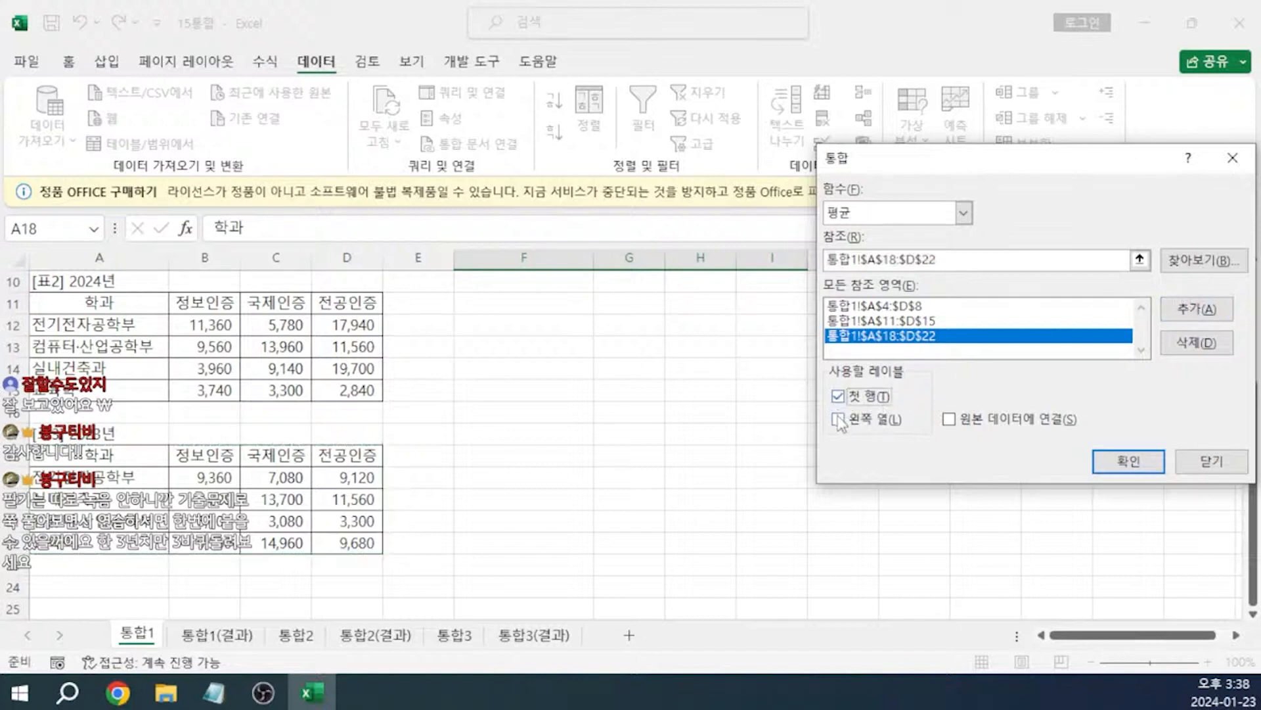
click(839, 421)
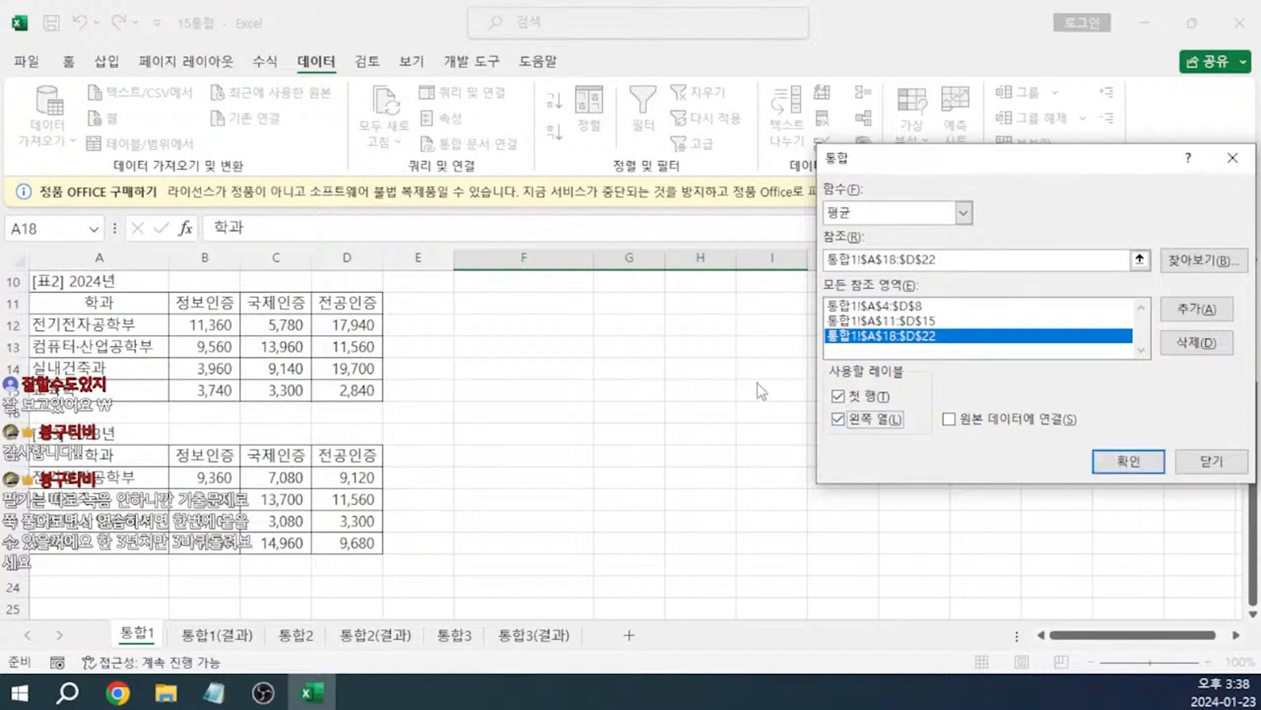
click(1117, 460)
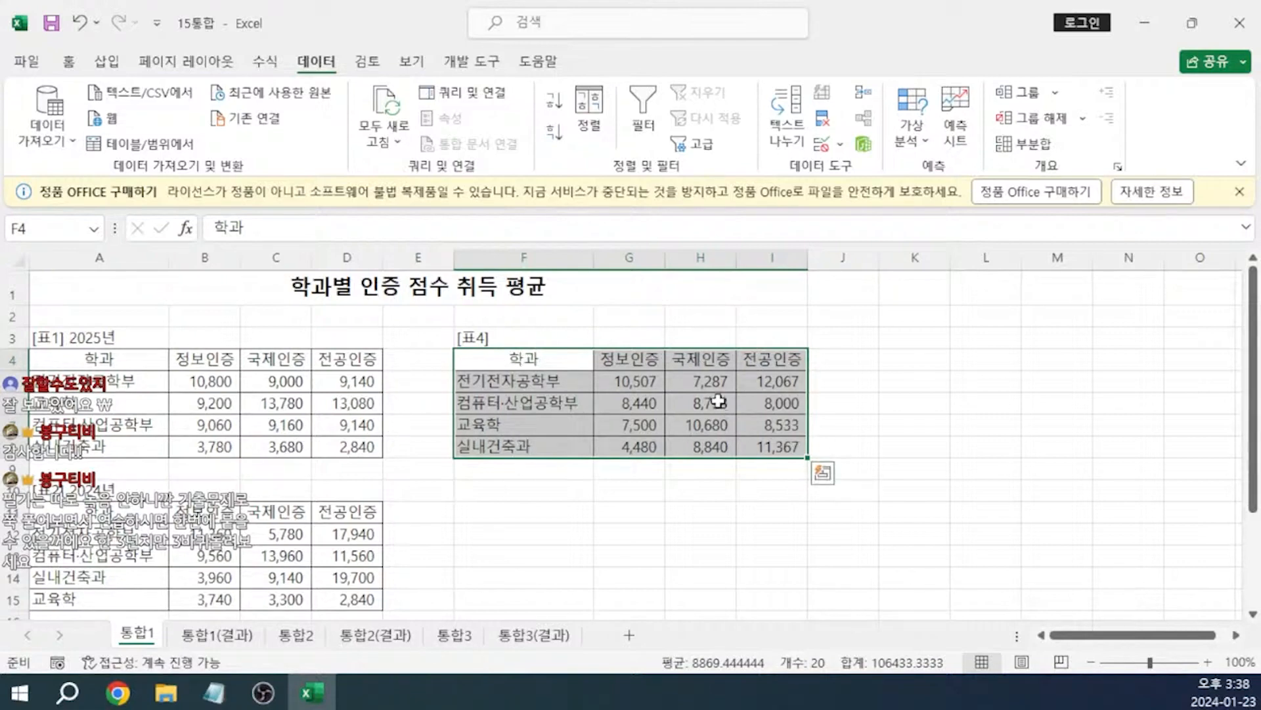
- Reopen the 통합 settings for reference, then switch to Notepad and write "데이터 --> 통합 클릭" as item 2
click(864, 96)
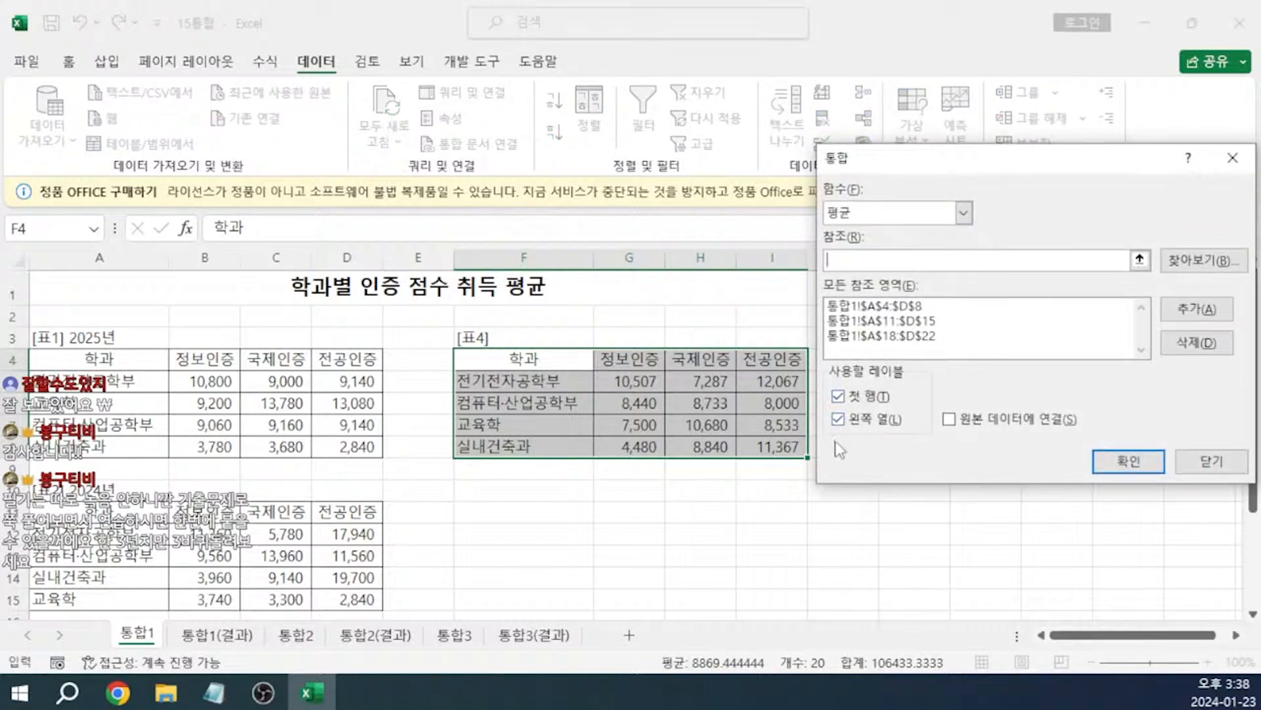
key(alt+Tab)
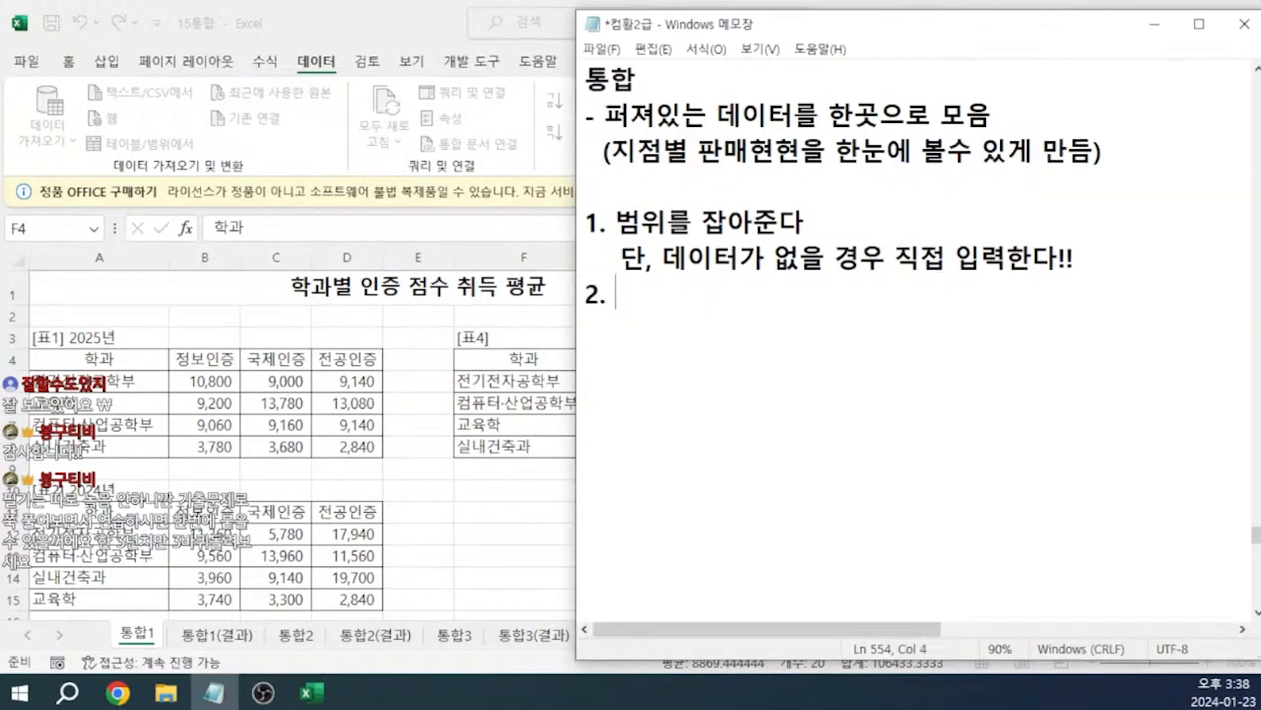
text(데이)
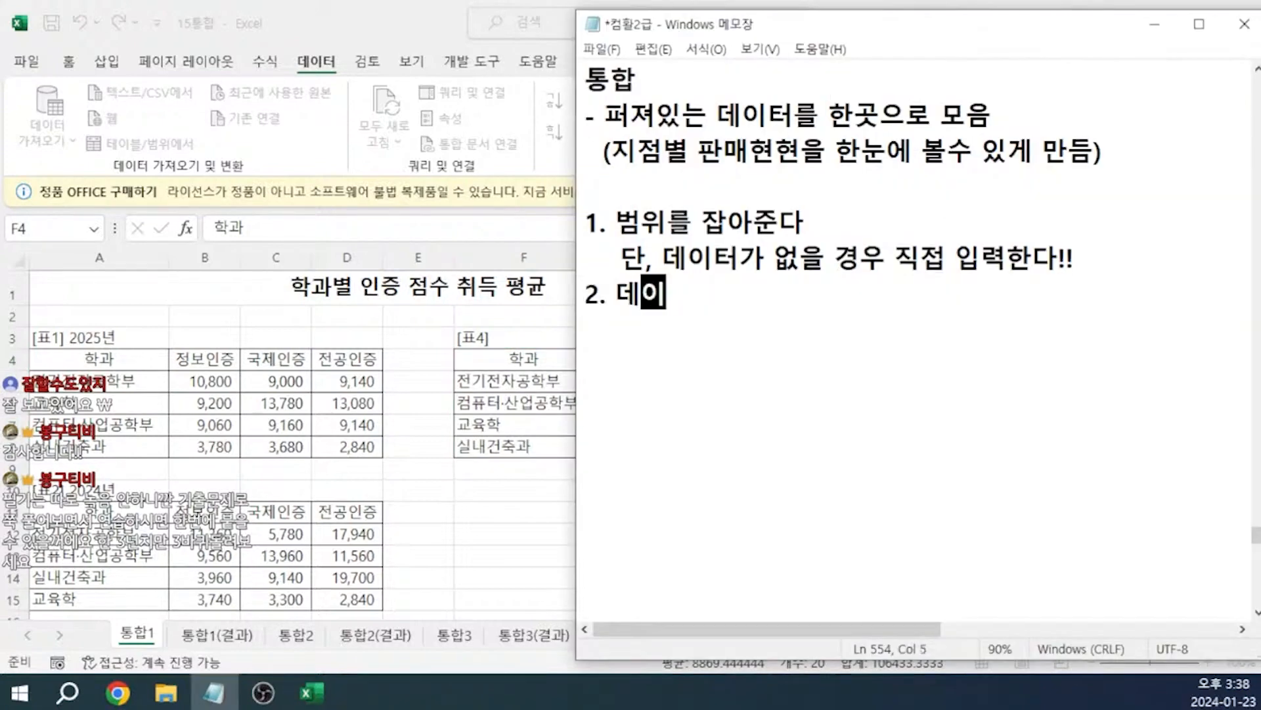
text(터 --> 통합 클릭 )
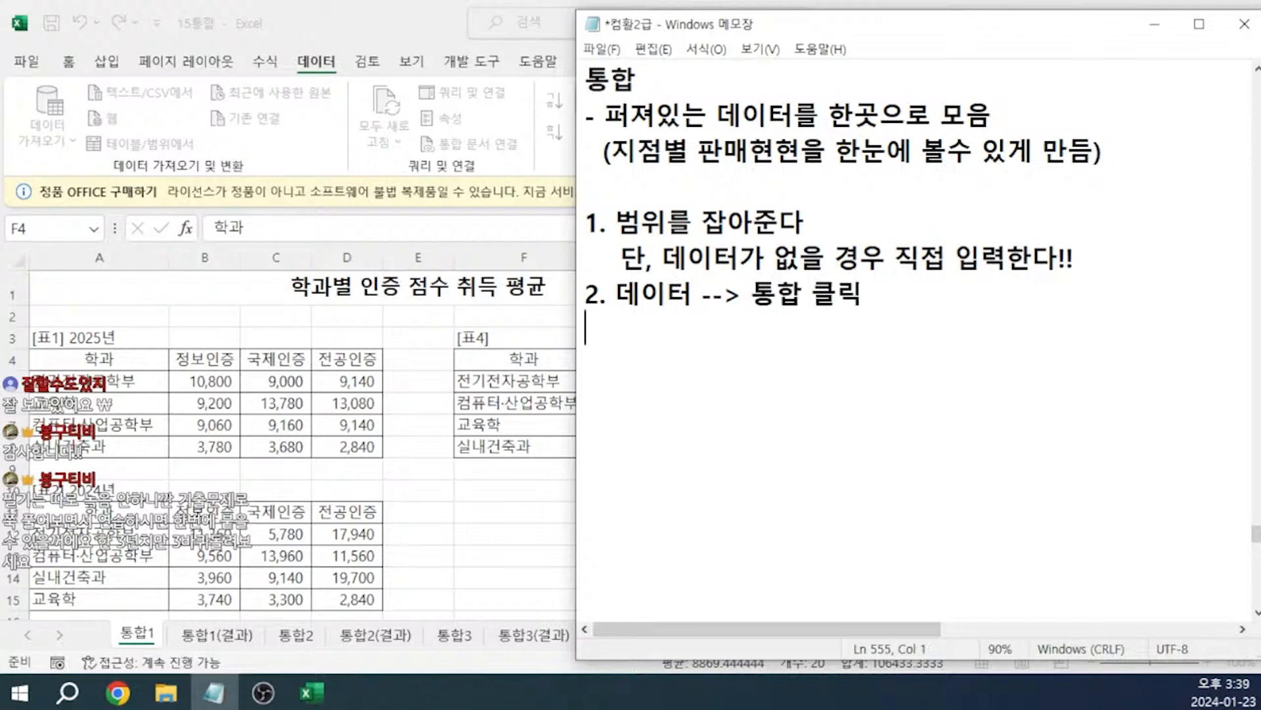
- Add the note line "3. 함수를 변경시킴(합계, 평균 등등)", keeping the 통합 settings in view beside the notes
text(3.)
drag(926, 30, 427, 60)
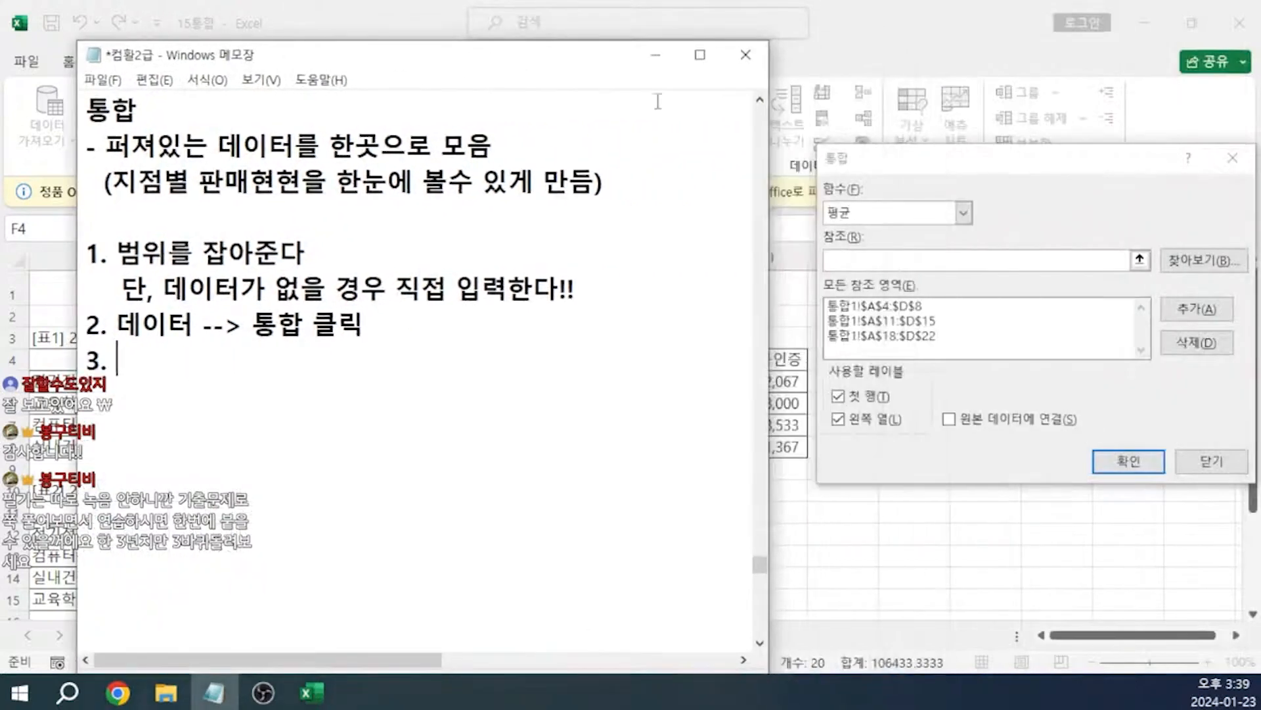
text(함수르)
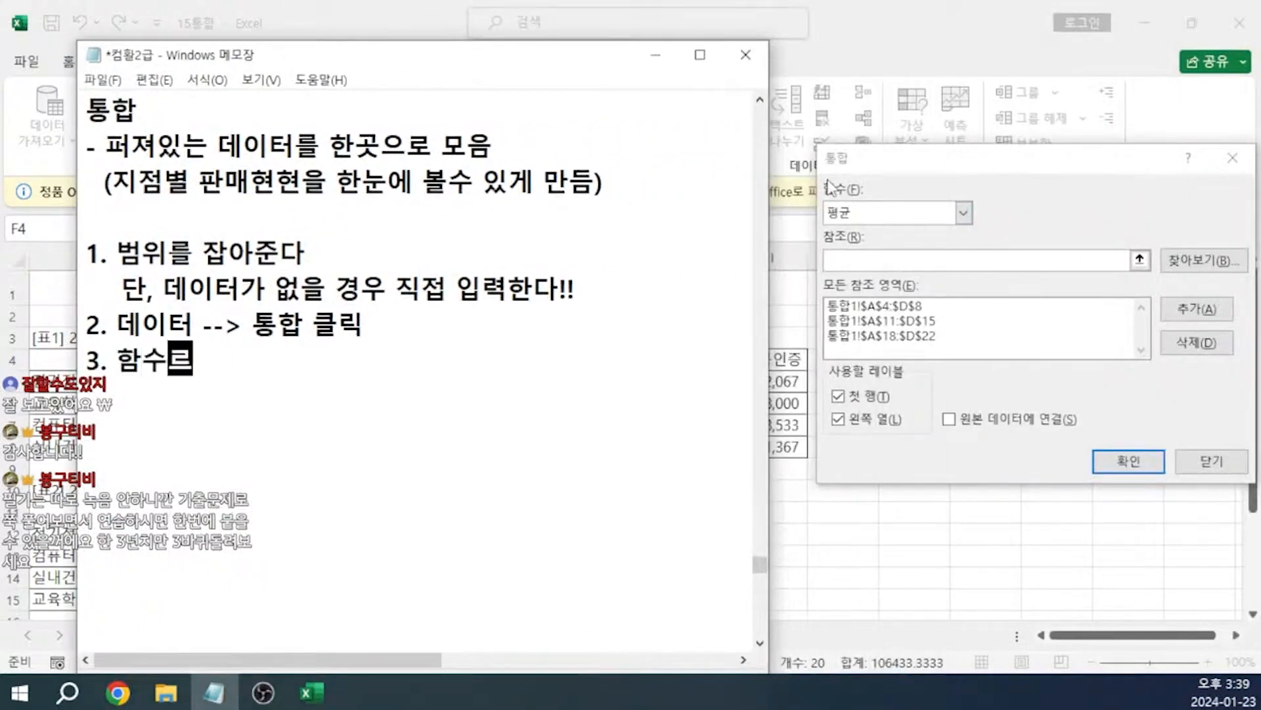
text(를 변경시킴)
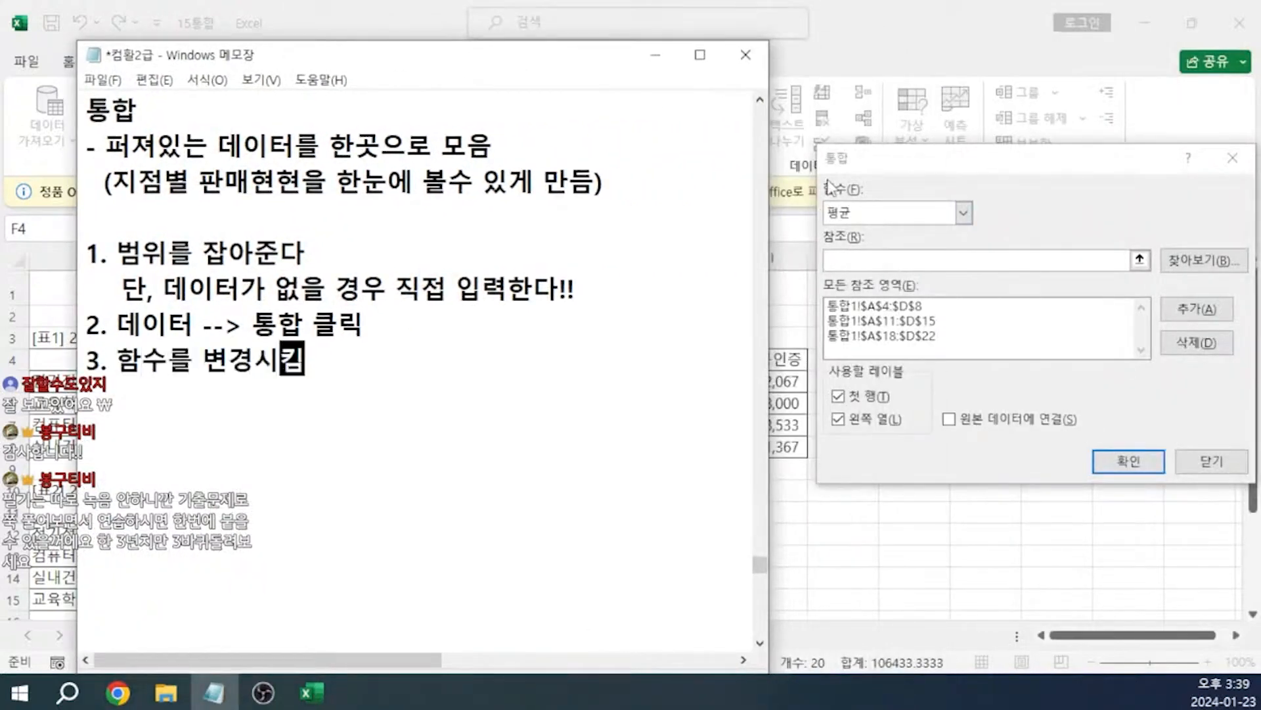
text((합계, 평)
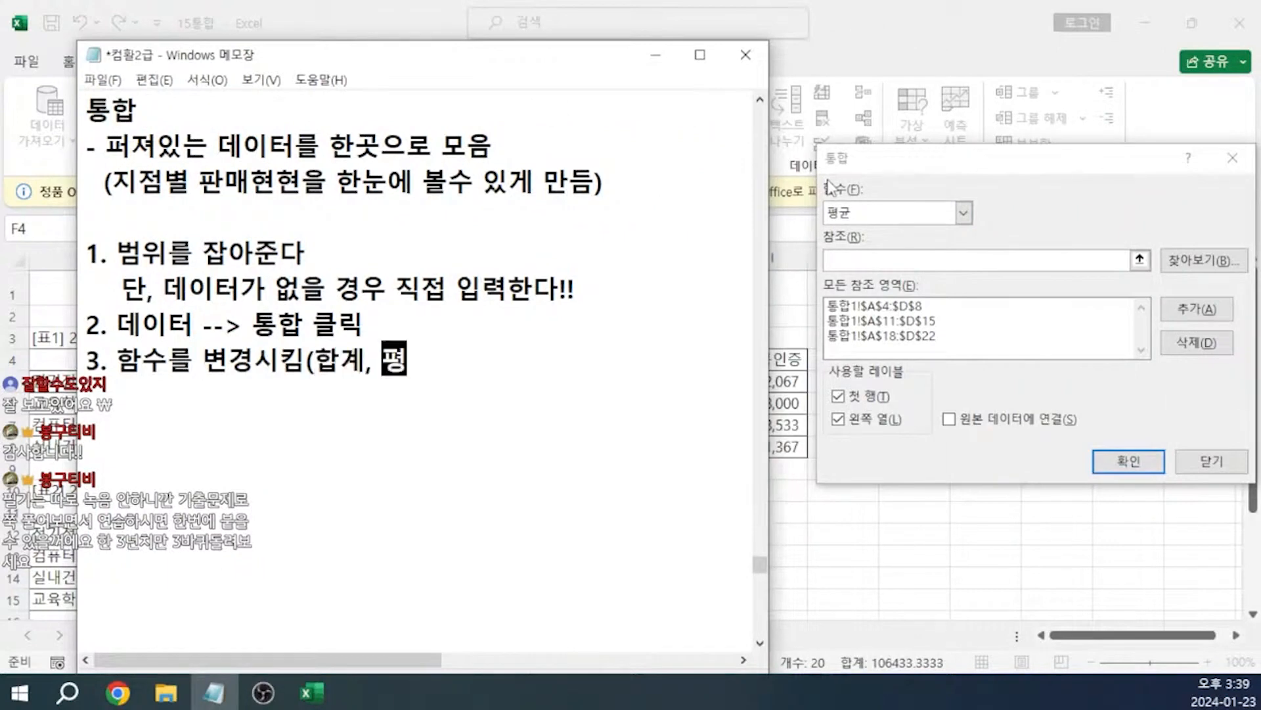
text(균 등등))
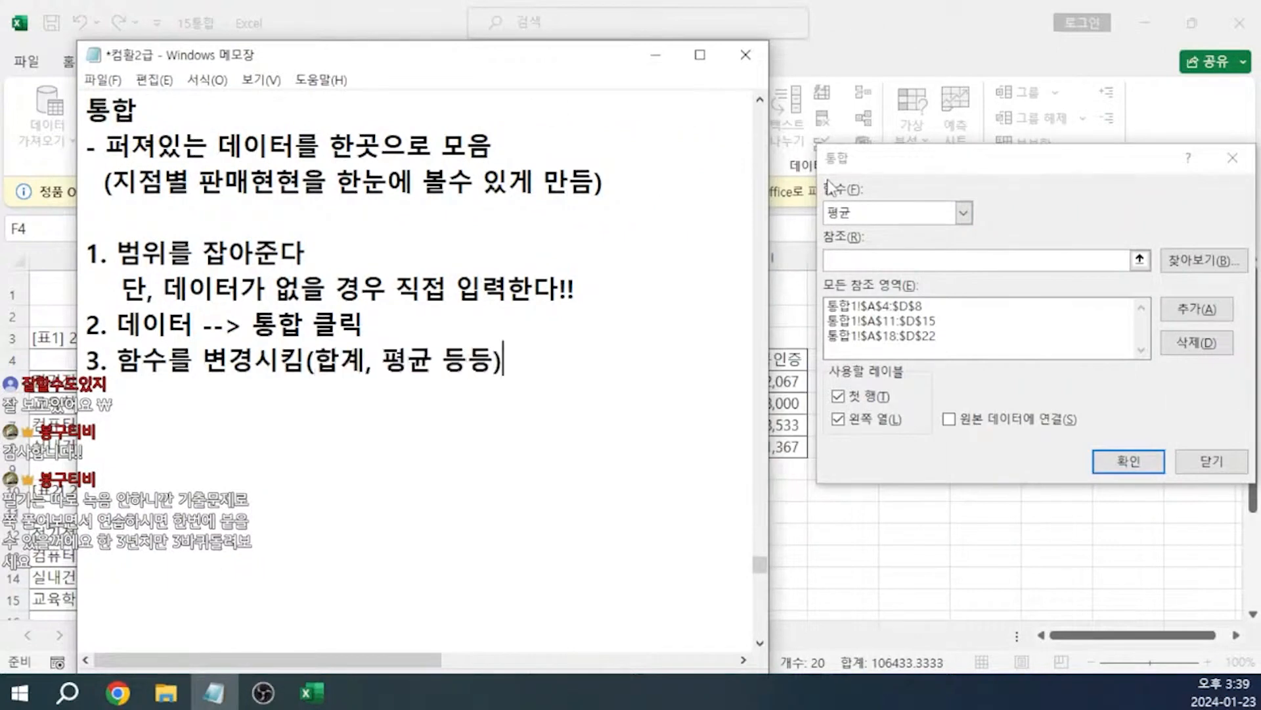
- Add the note line "4. 참조안을 클릭 --> 데이터들을 드레그(보통 3개 나옴)"
key(Return)
text(4. 참)
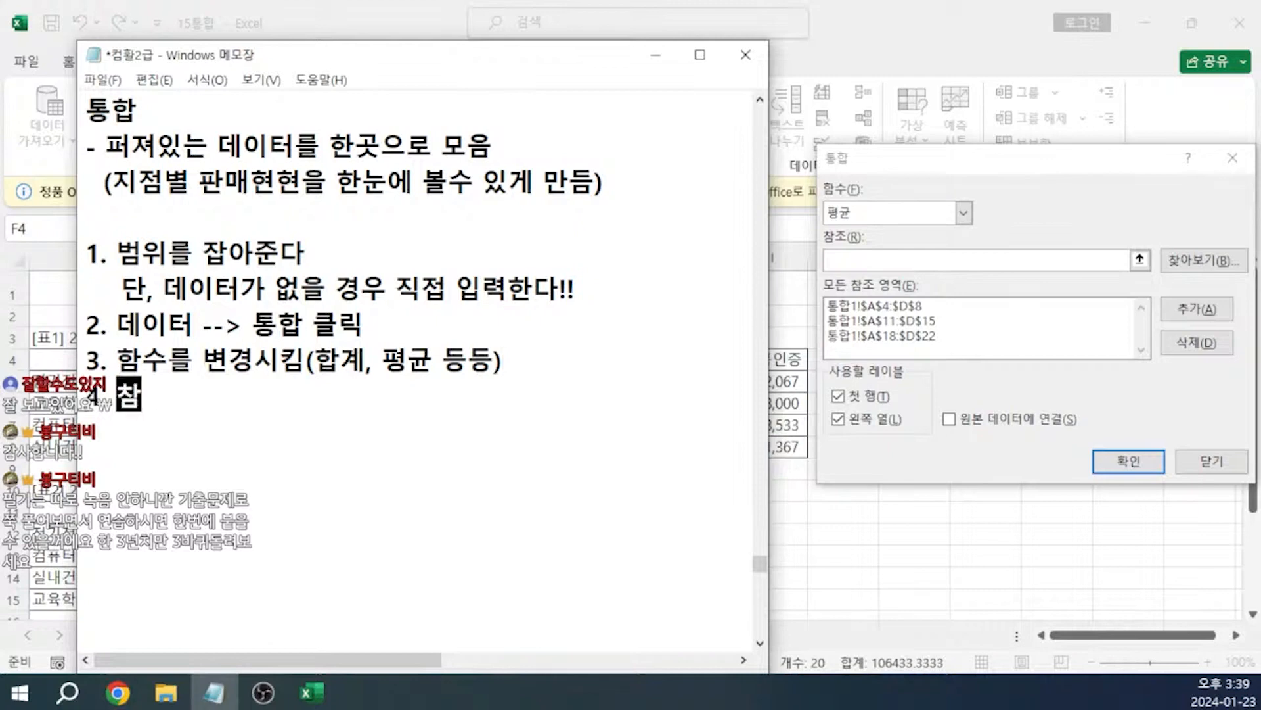
text(조)
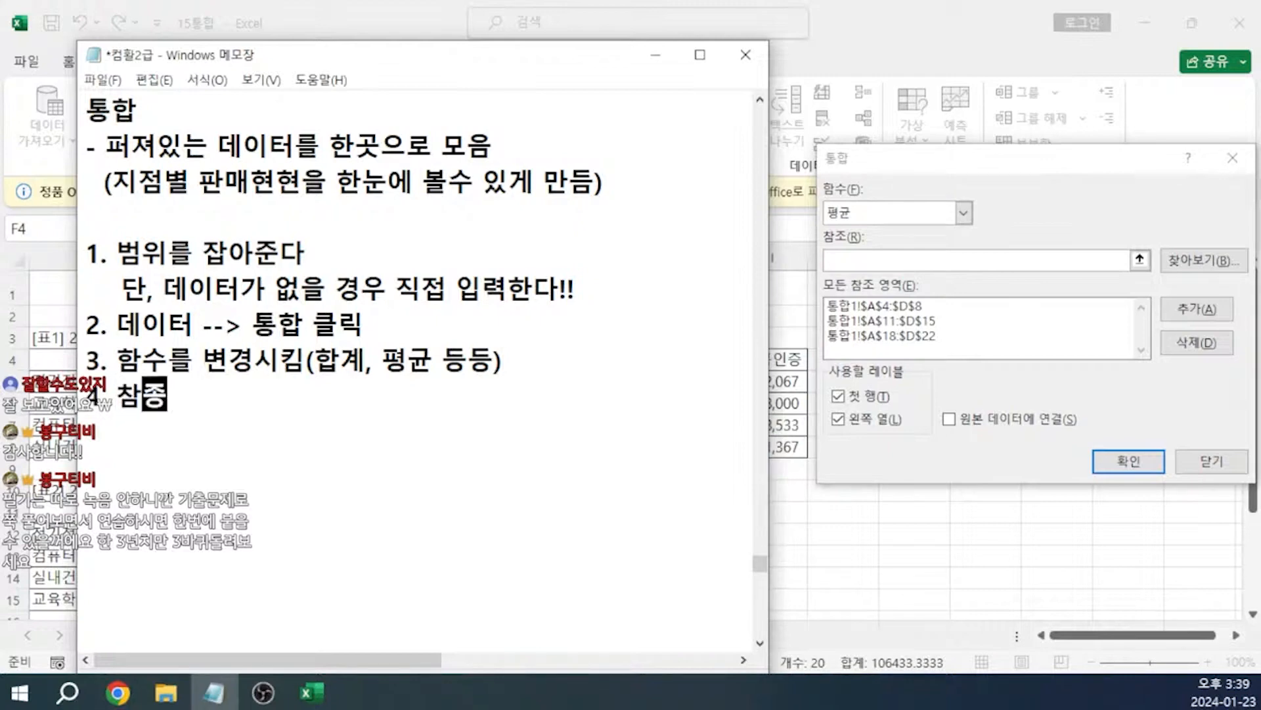
text(안을 클릭)
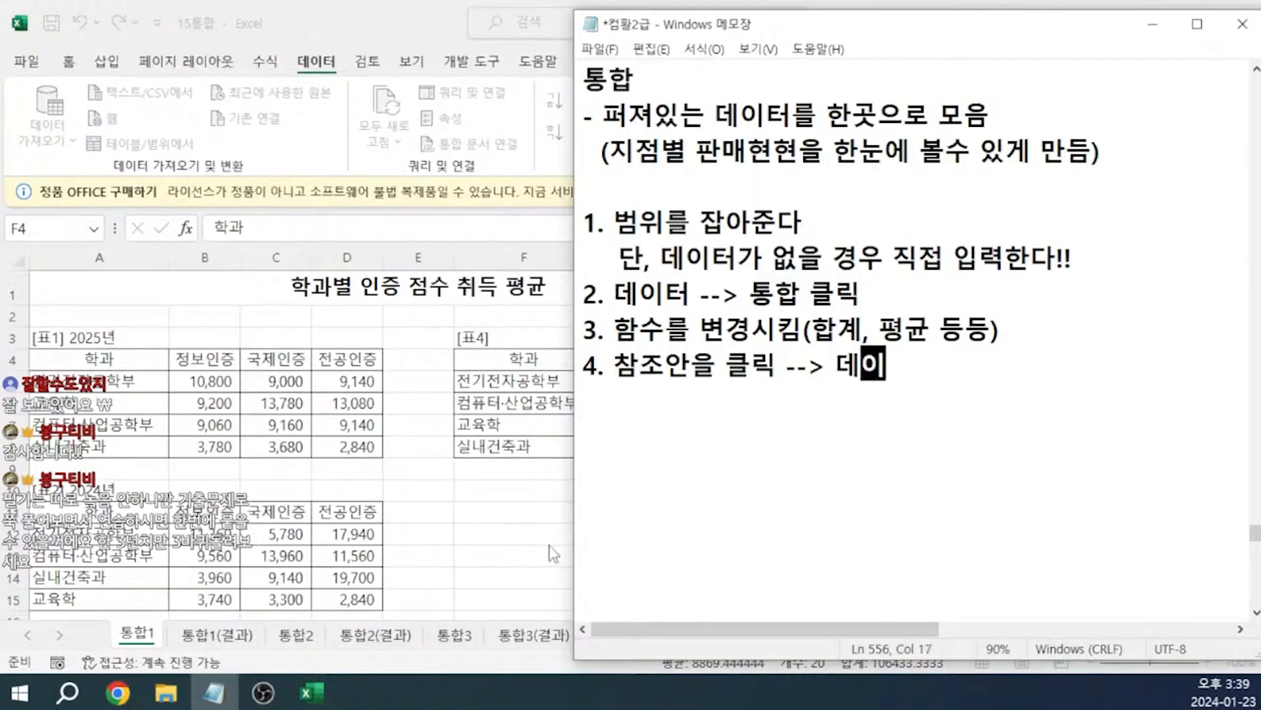
text(터들을 드레그)
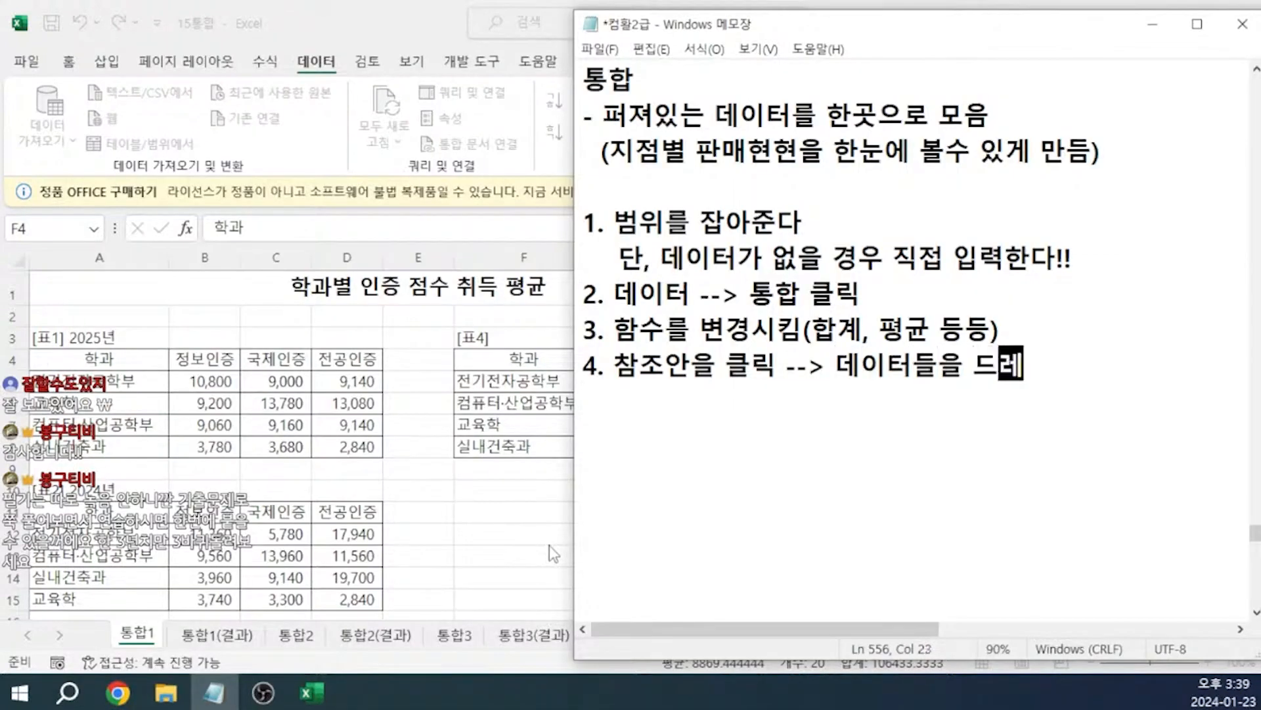
text((보통 3개 나옴))
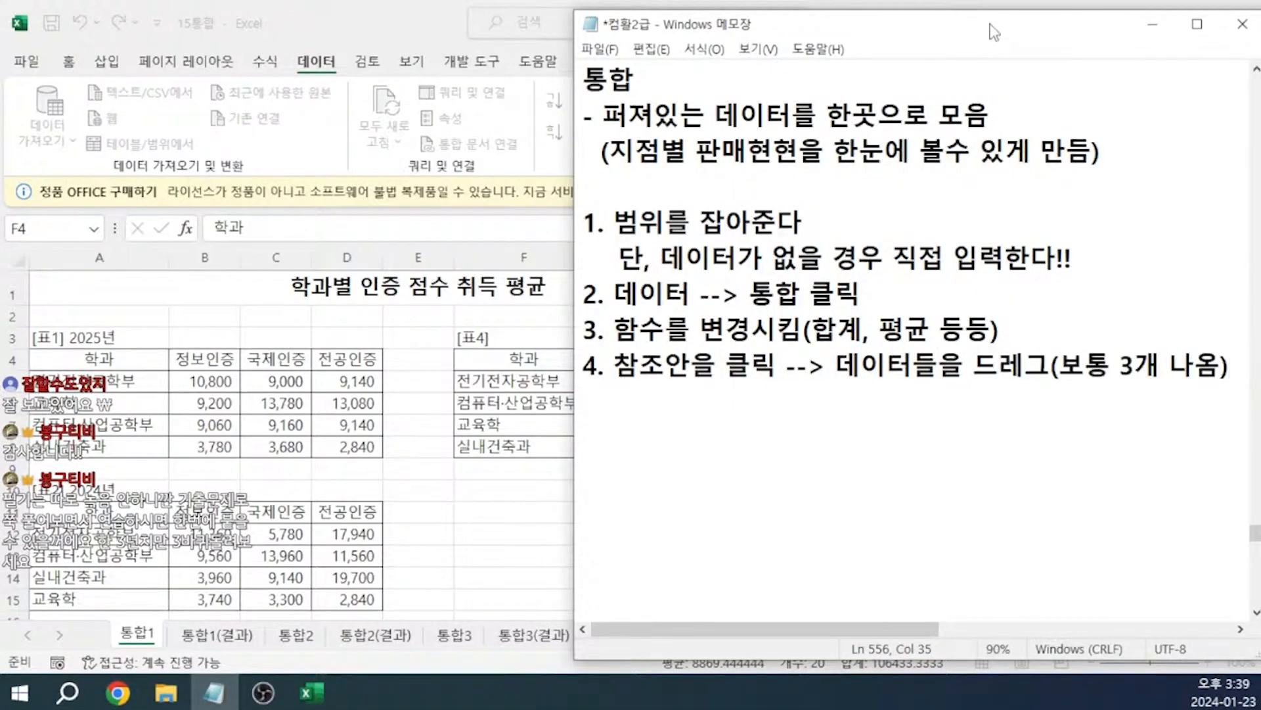
- Replace the bracketed remark ending item 4 with "--> 추가클릭" and write "(보통 3가지 나옴)" on the line below
drag(989, 24, 488, 28)
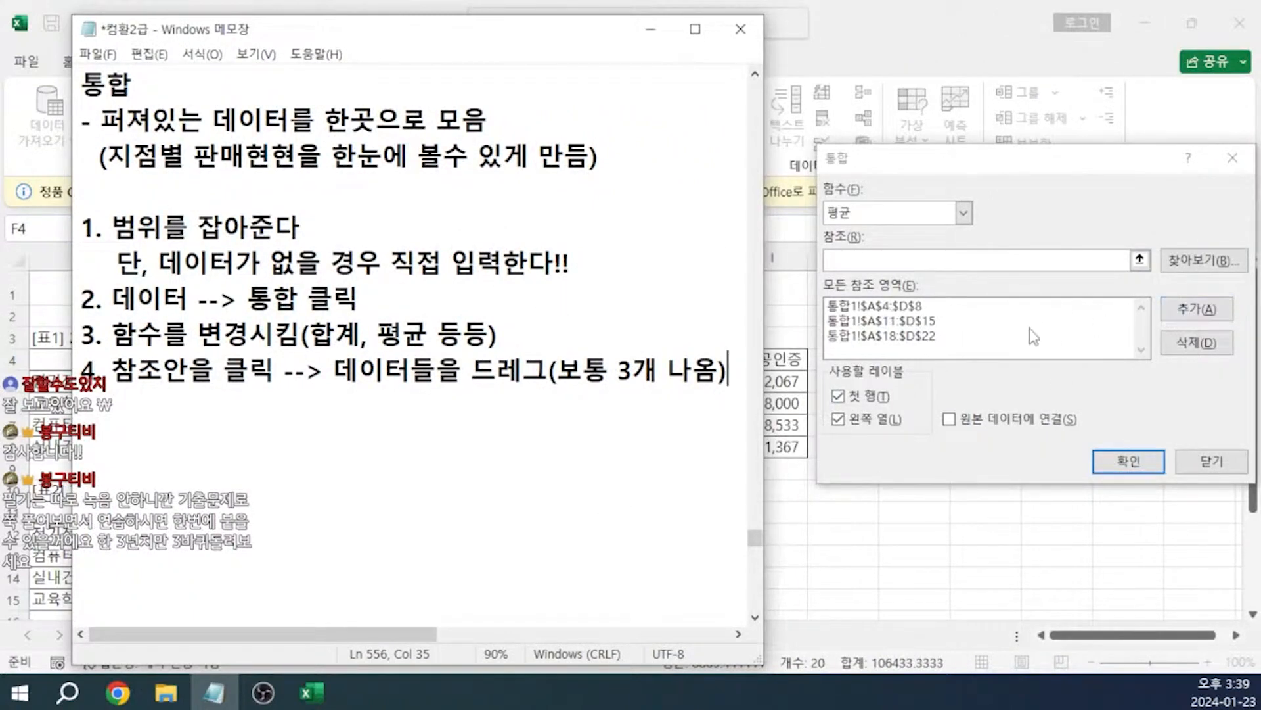
key(BackSpace)
key(BackSpace)
key(BackSpace)
key(BackSpace)
key(BackSpace)
key(BackSpace)
key(BackSpace)
key(BackSpace)
key(BackSpace)
key(BackSpace)
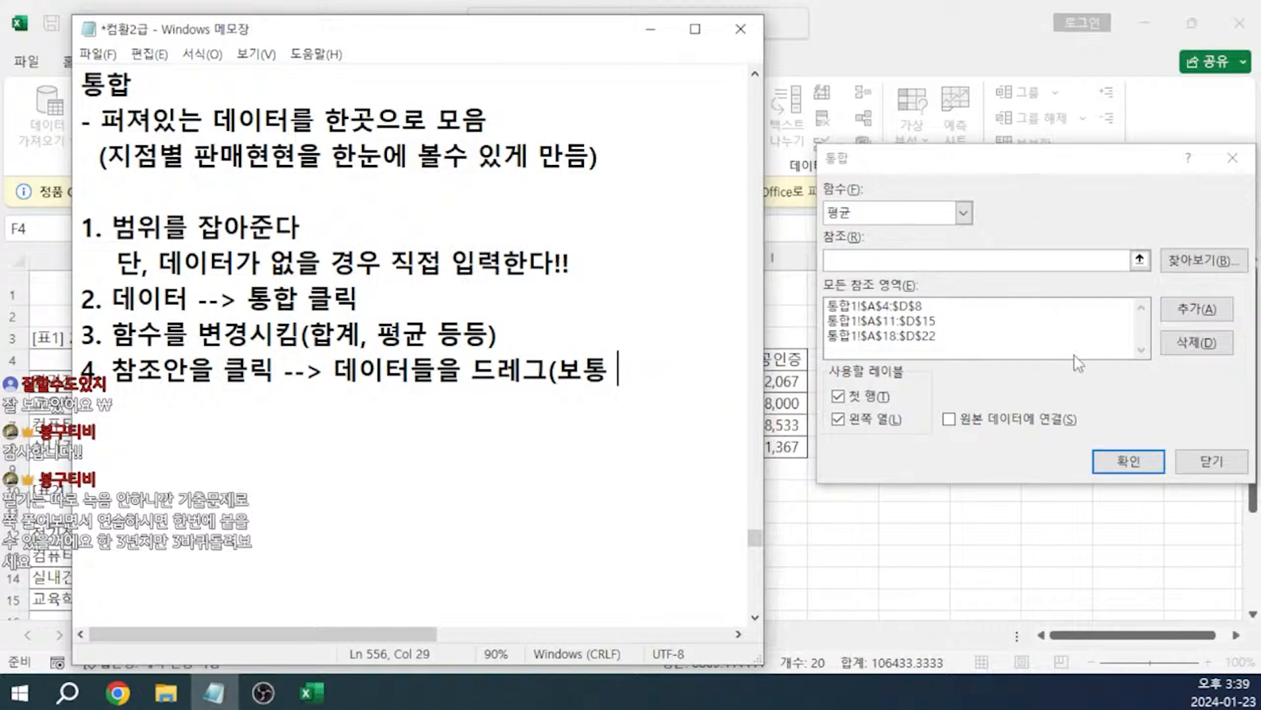
text(--> )
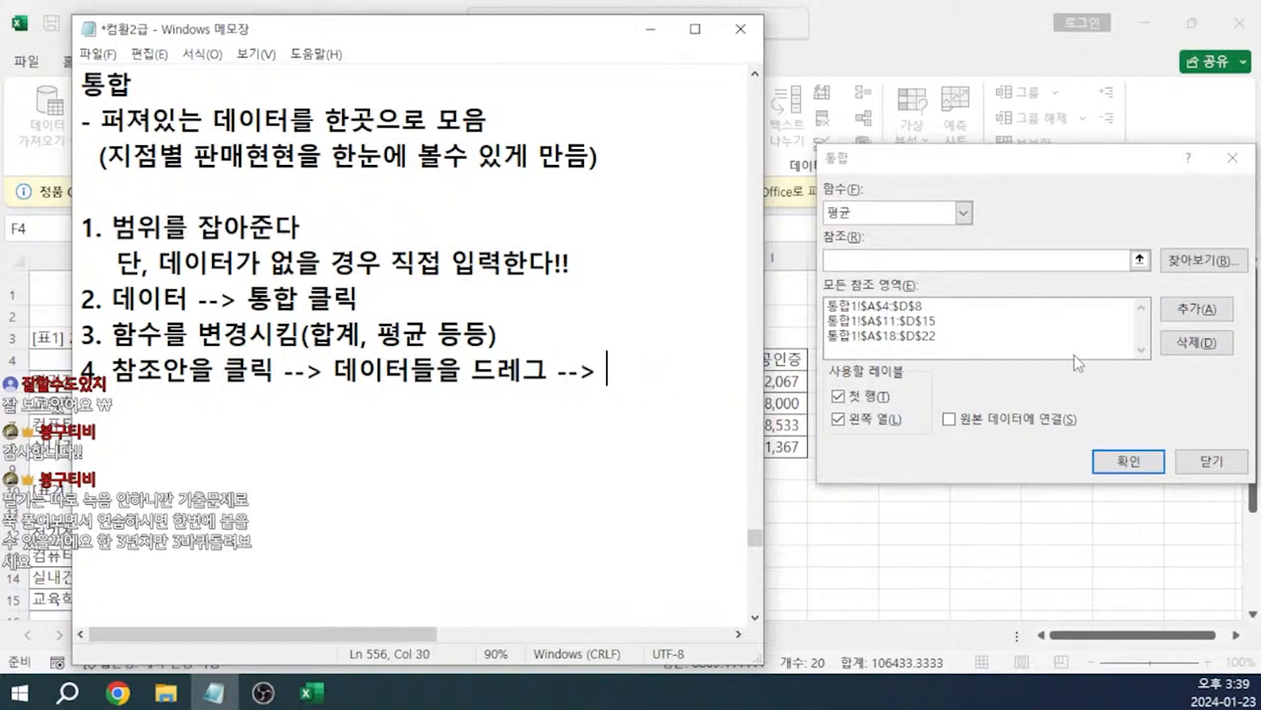
text(추가를릭)
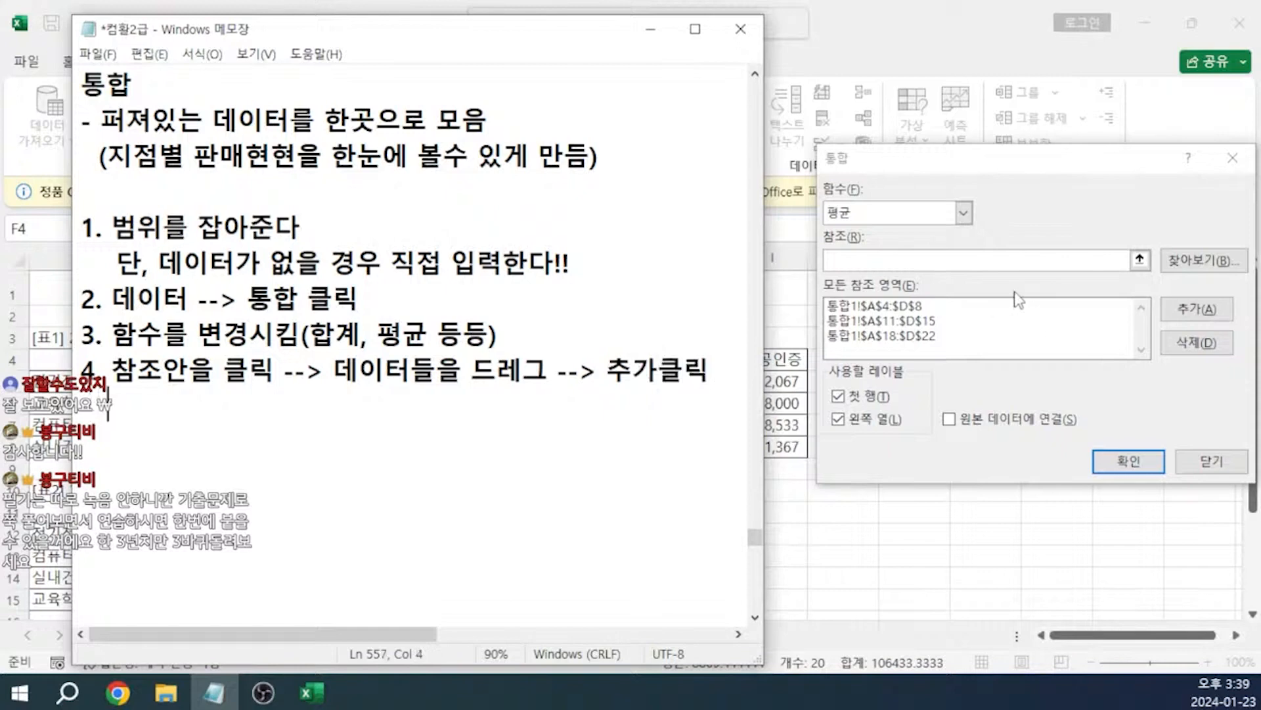
text((보통 3가지)
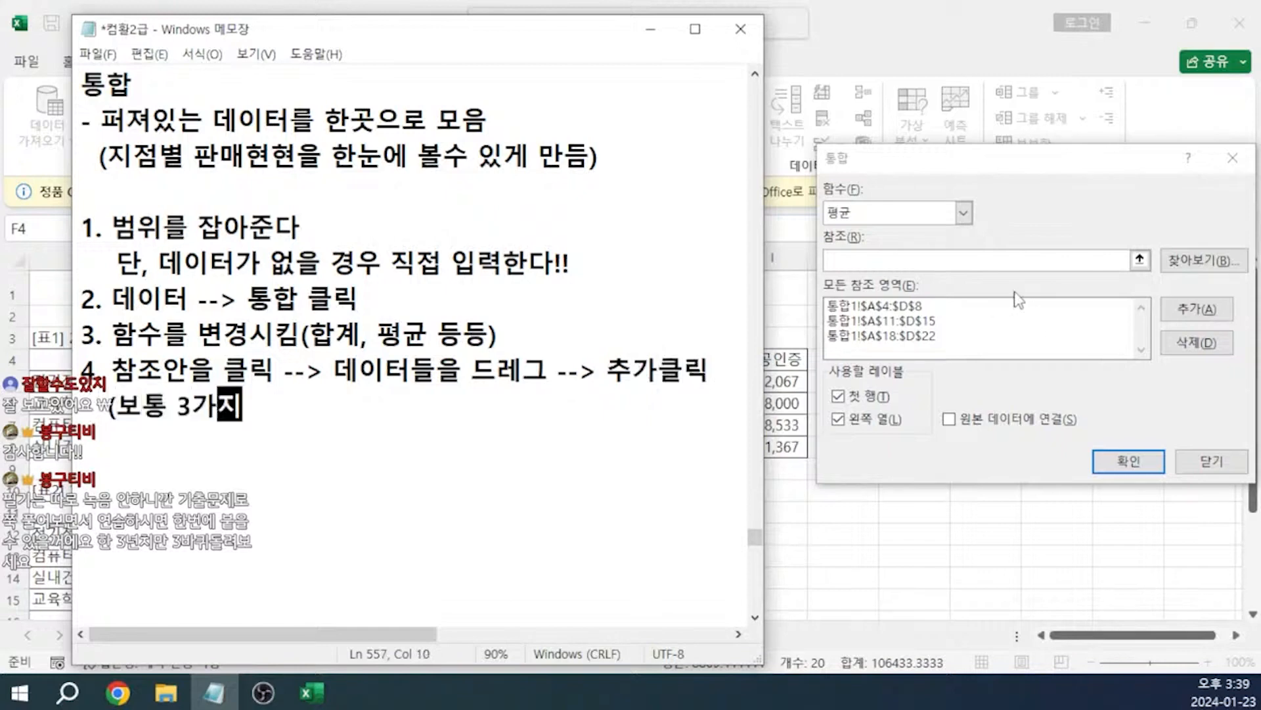
text( 나옴))
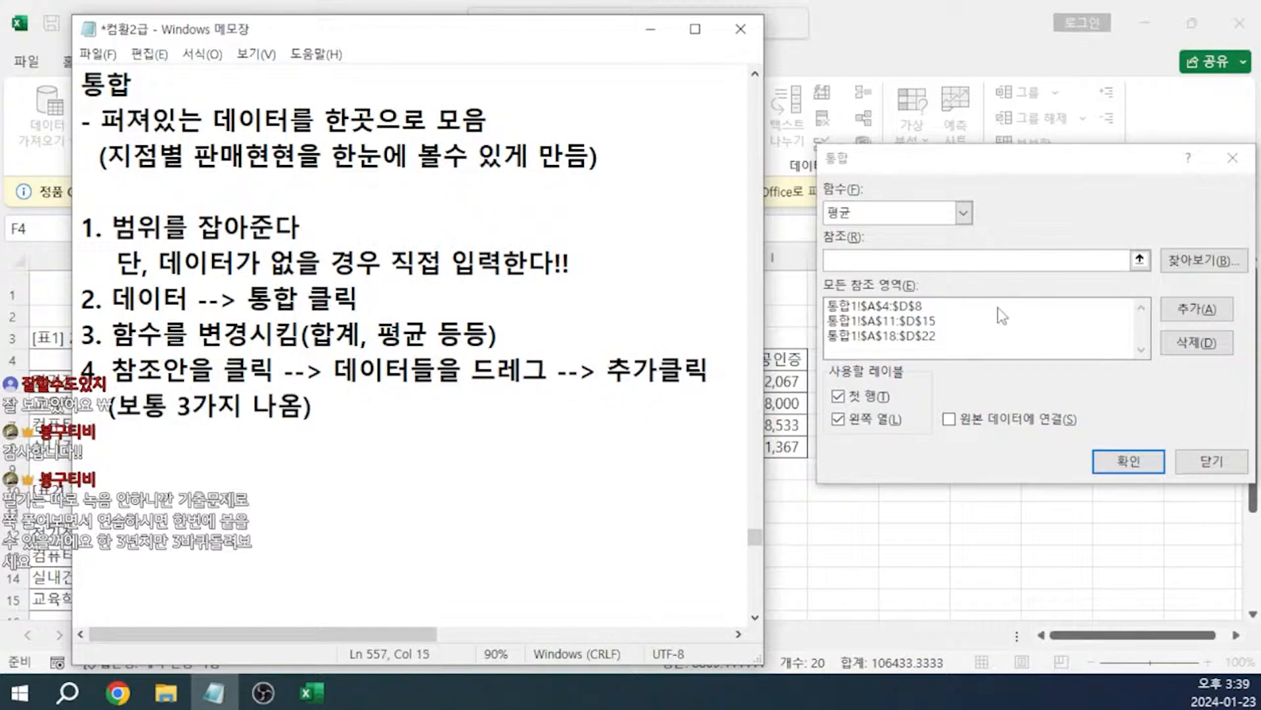
- Add the note line "5. 첫행, 왼쪽 열 체크를 해준다음 --> 확인버튼 누르기" below item 4
key(Return)
text(5. 첫행, 왼쪽 열)
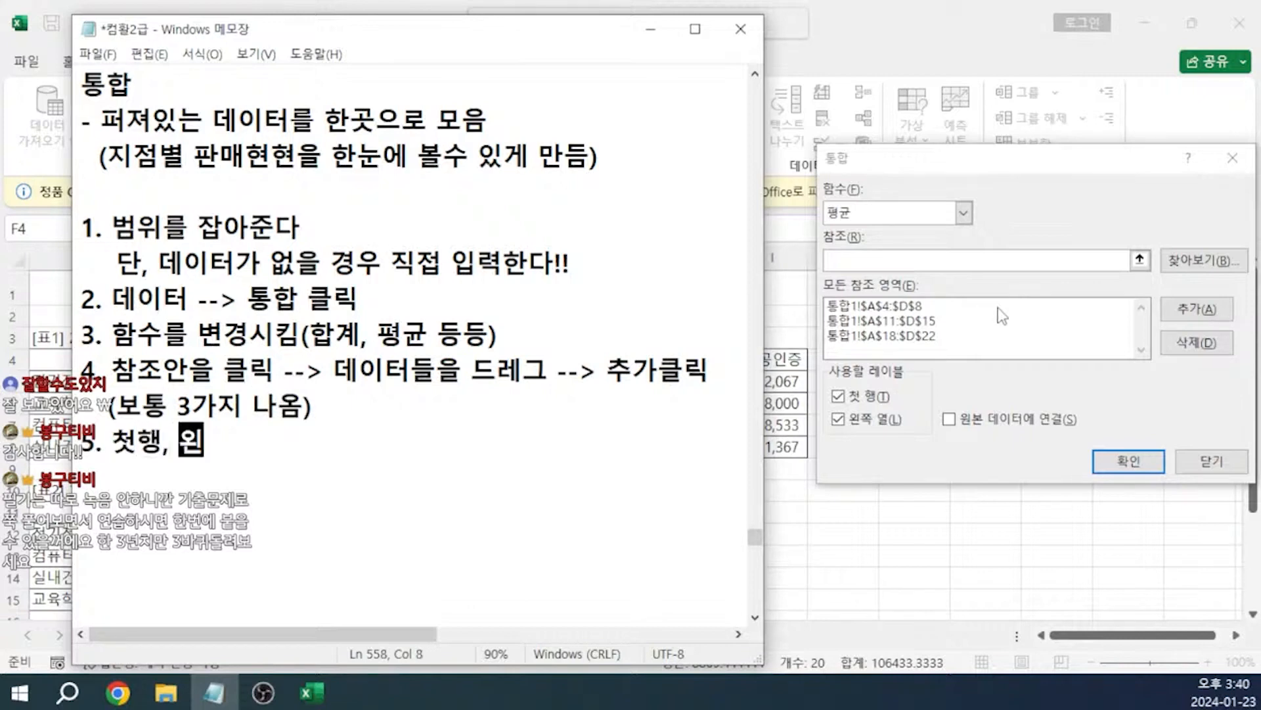
text(체크)
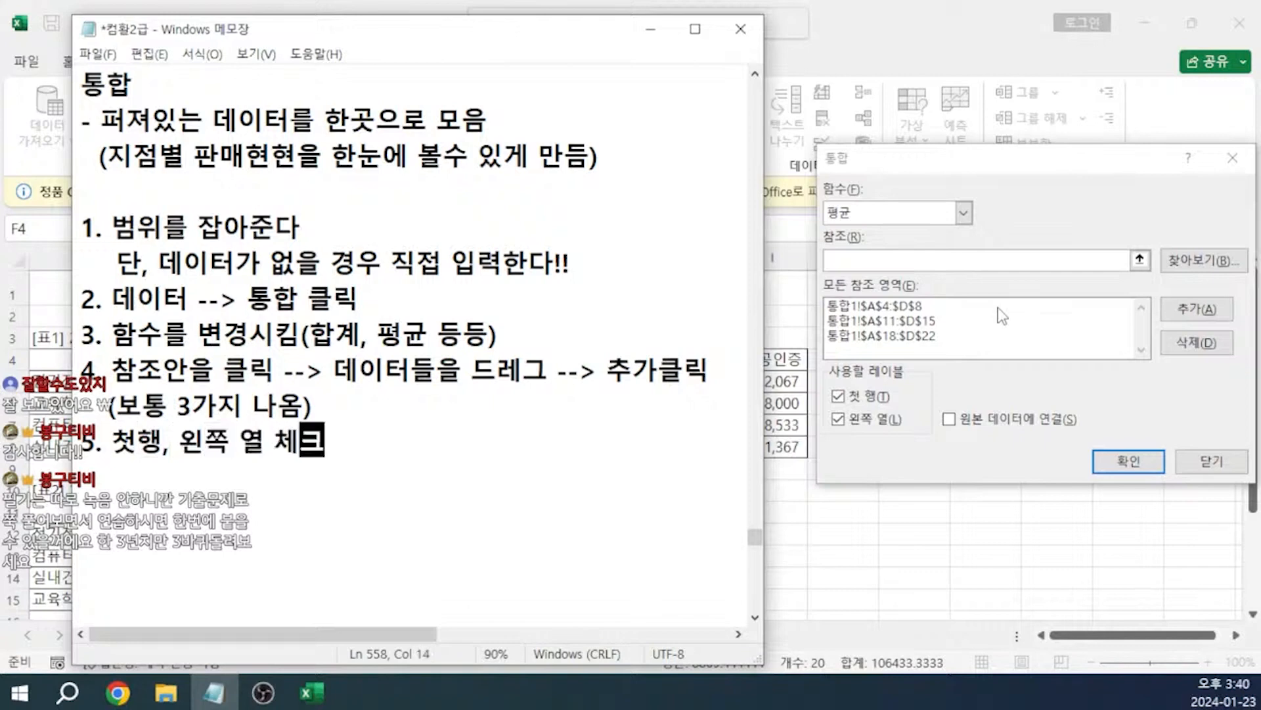
text(를 해준다음 ㅎ)
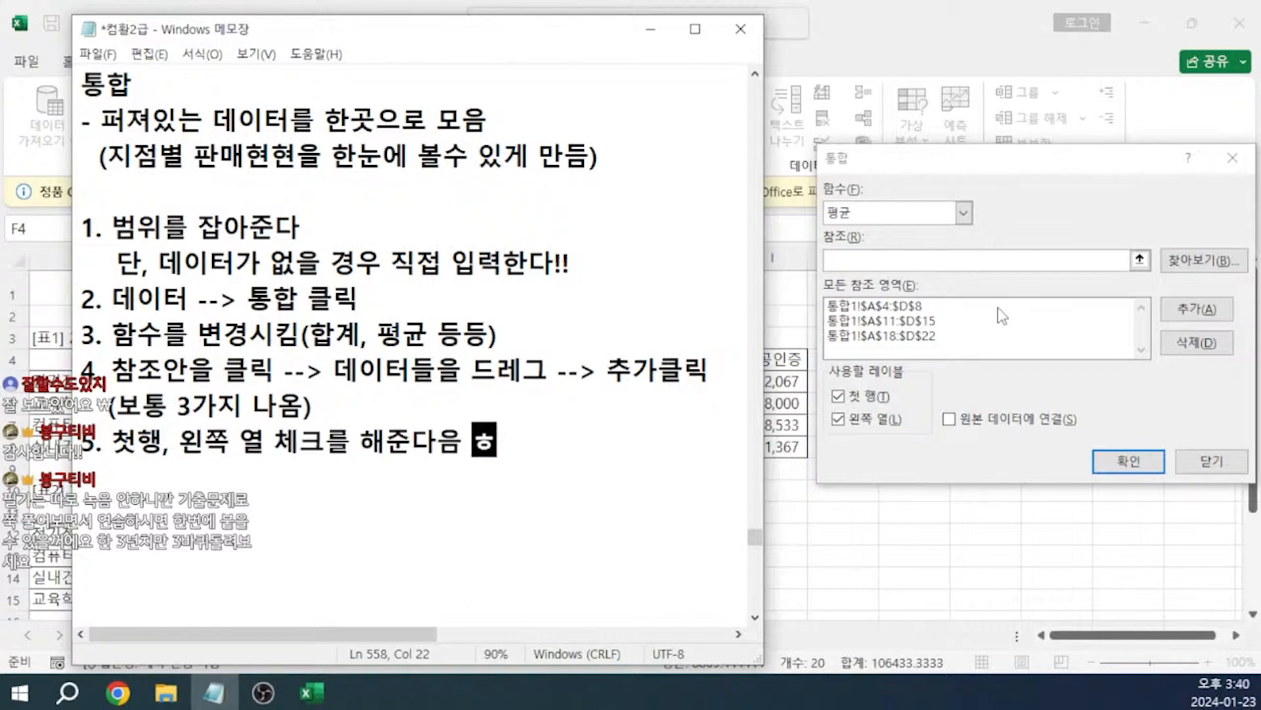
key(BackSpace)
text(--> 확인)
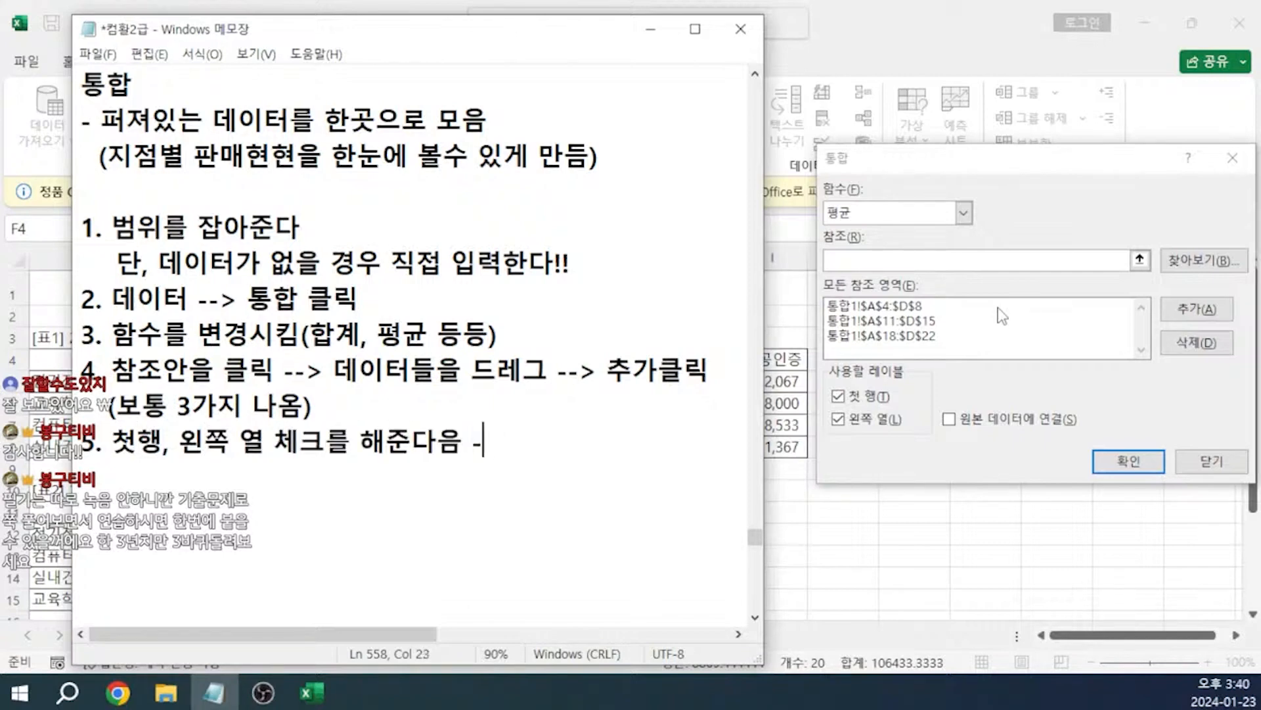
text(버튼 )
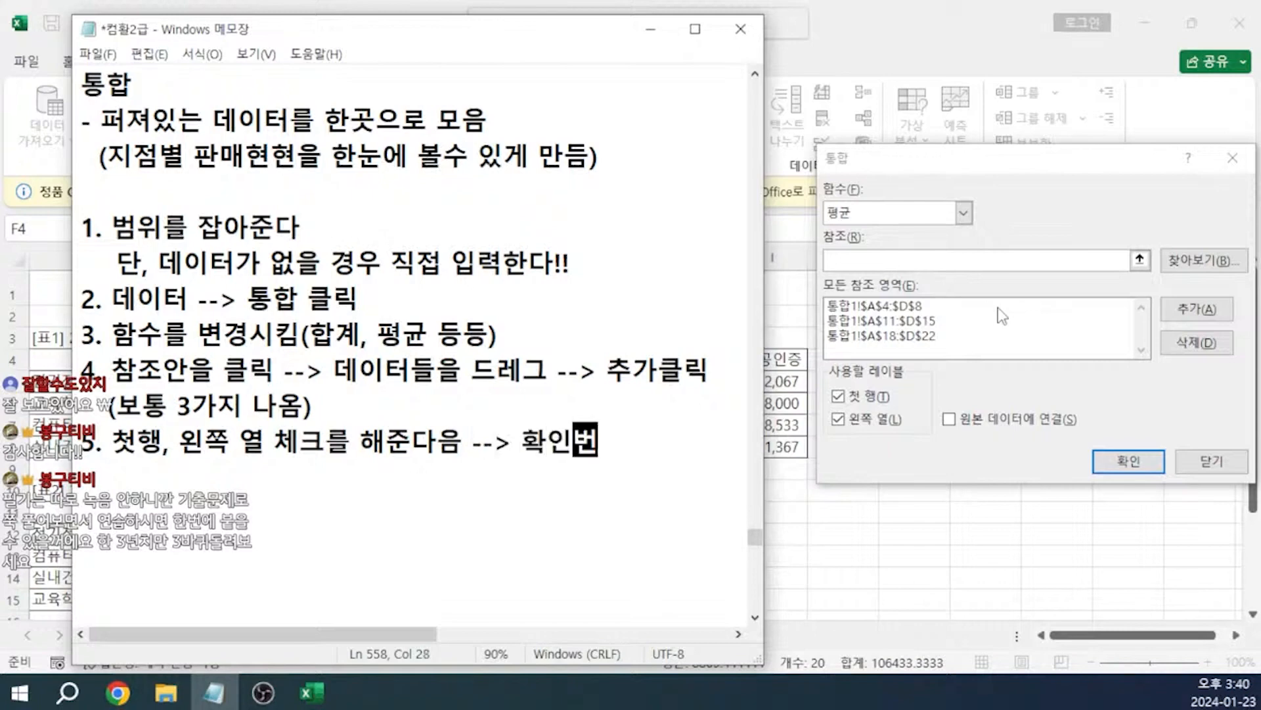
text(누르기)
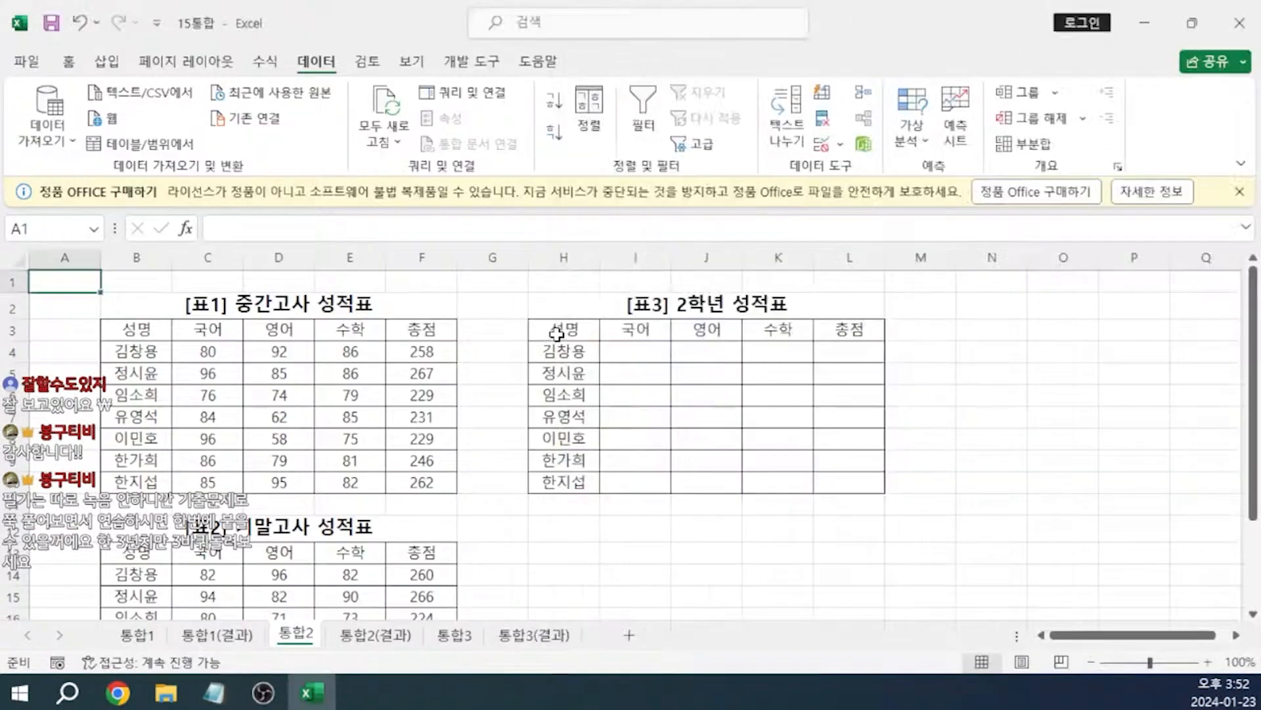
- In Excel's 통합2 sheet, start a 통합 for the 표3 range H3:L10 with 평균 as the function
drag(559, 329, 838, 486)
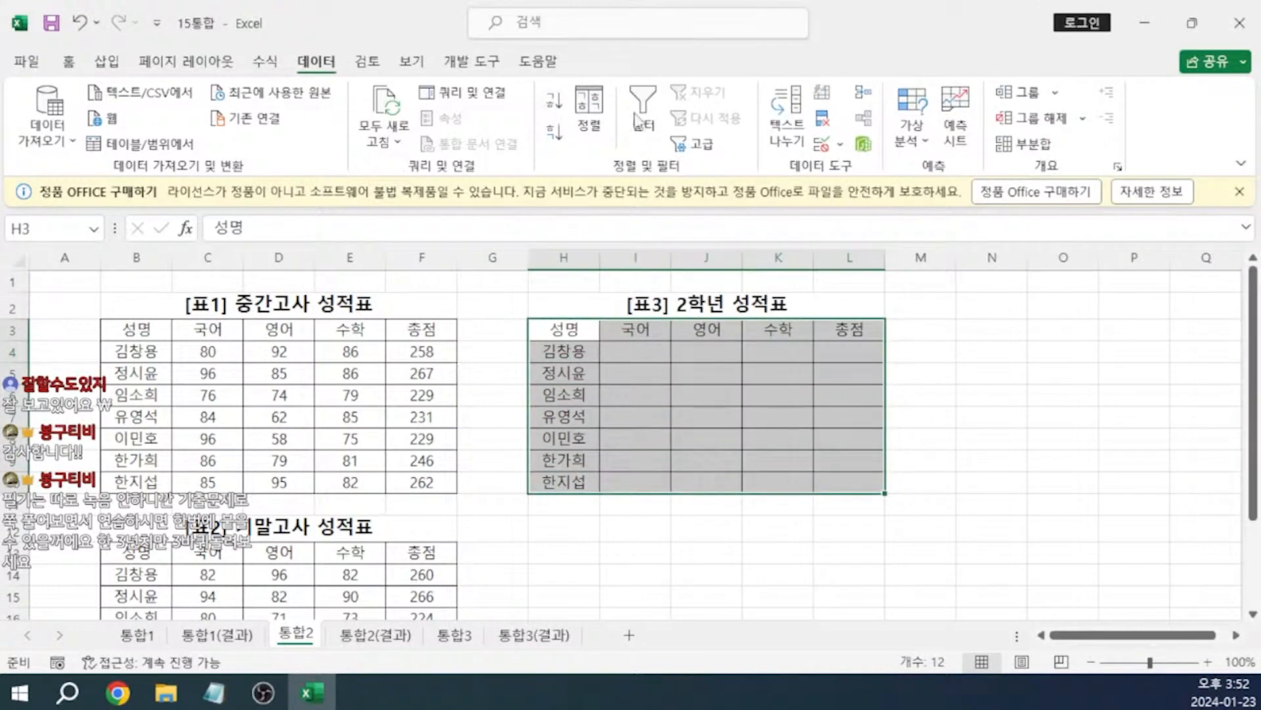
click(865, 94)
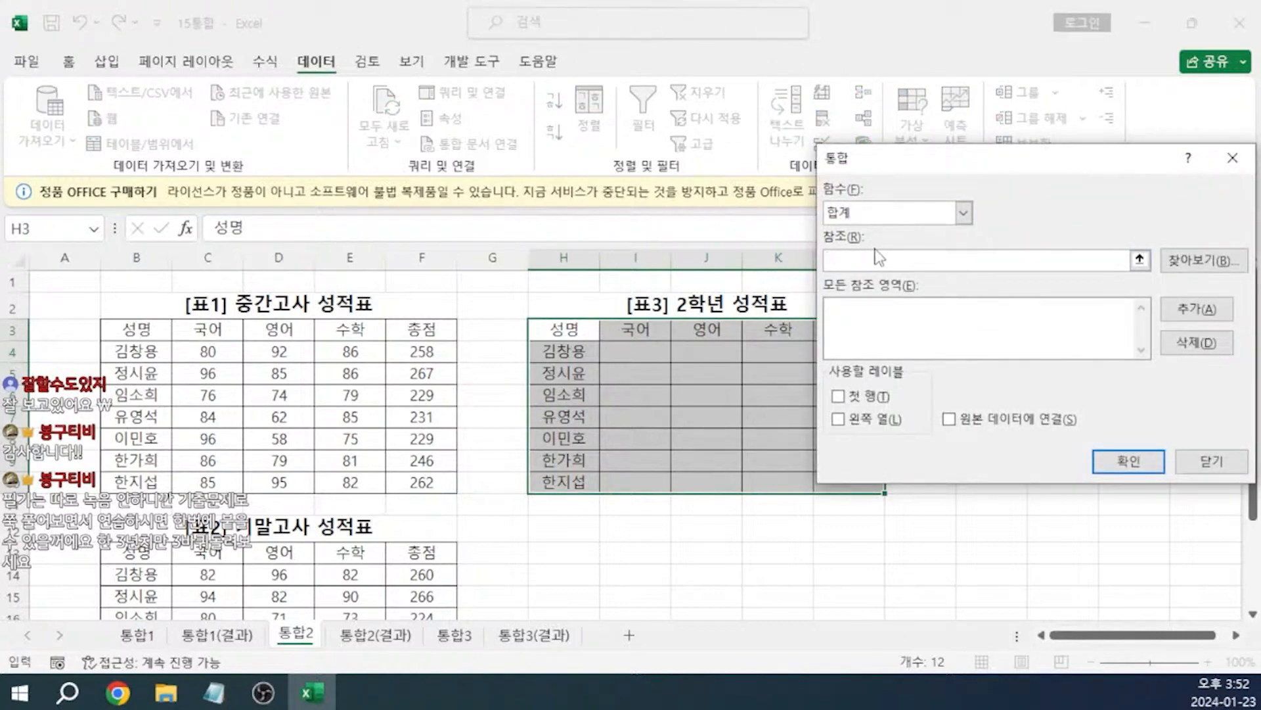
click(883, 216)
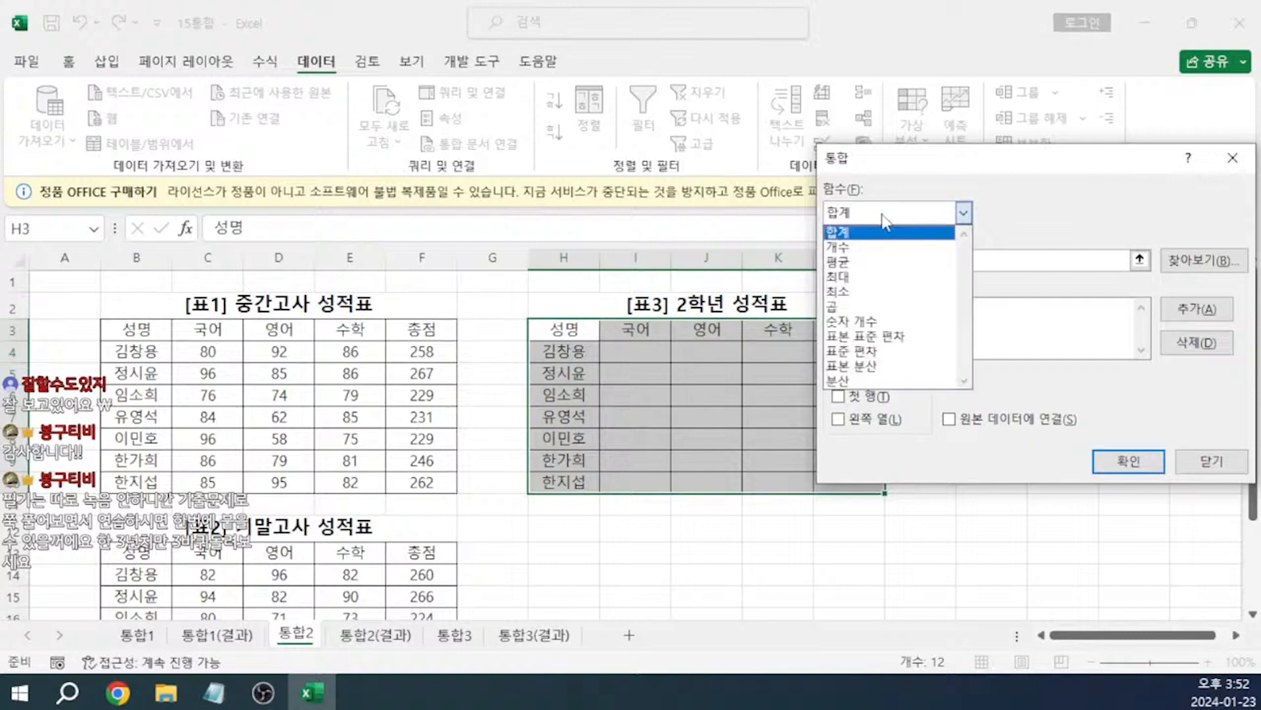
click(869, 263)
click(862, 261)
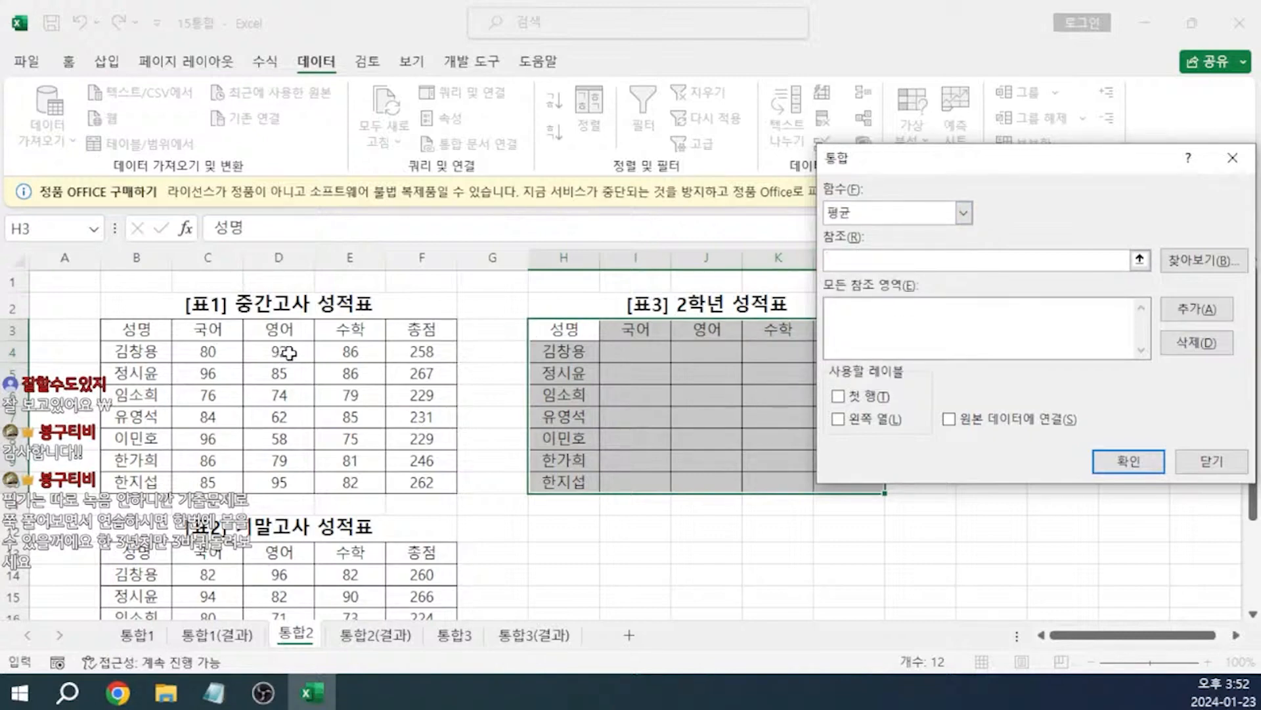
- Add the 표1 range B3:F10 and the 표2 range B13:F20 as consolidation references
drag(137, 328, 409, 475)
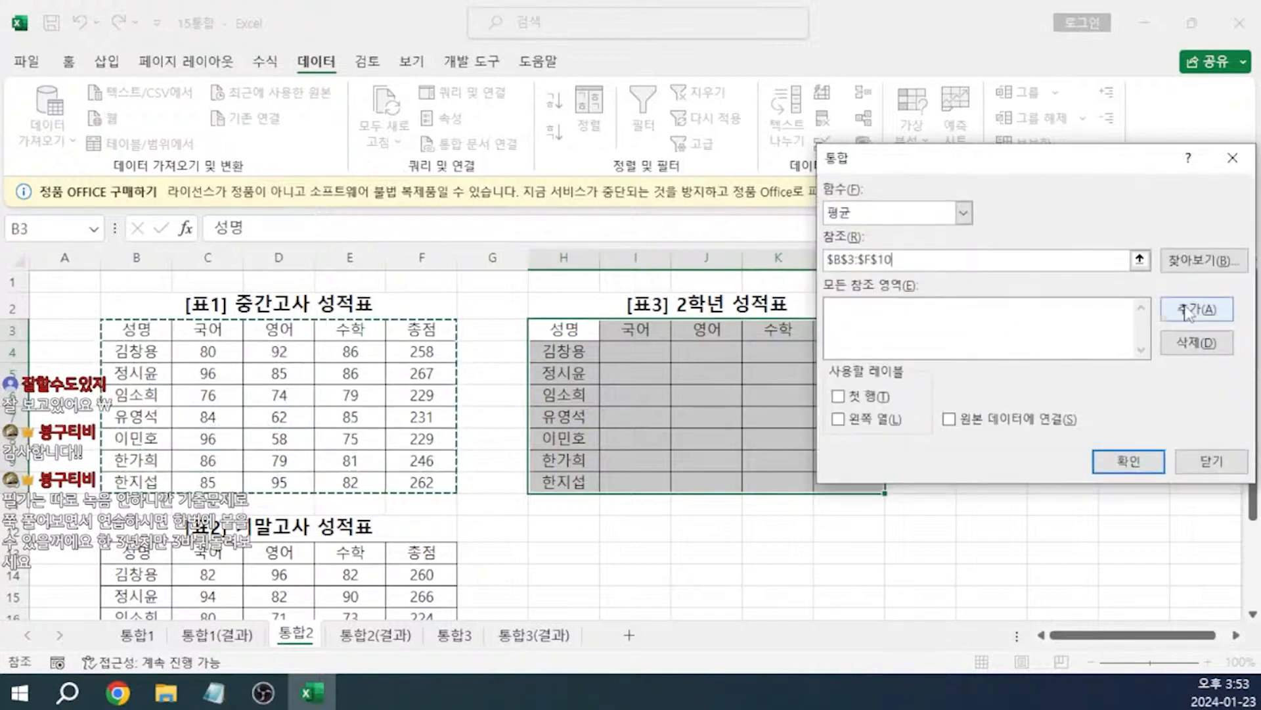
click(1196, 308)
scroll(384, 400, down, 5)
scroll(355, 407, up, 2)
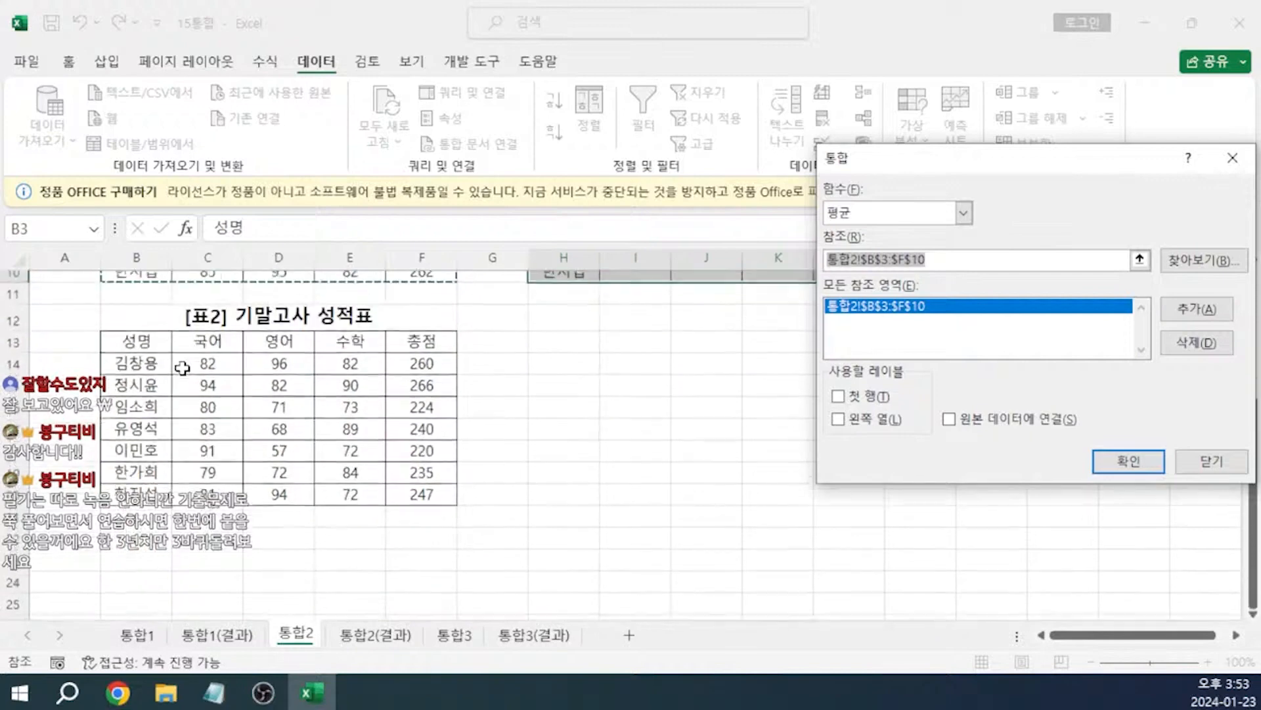
drag(139, 361, 421, 504)
click(1196, 308)
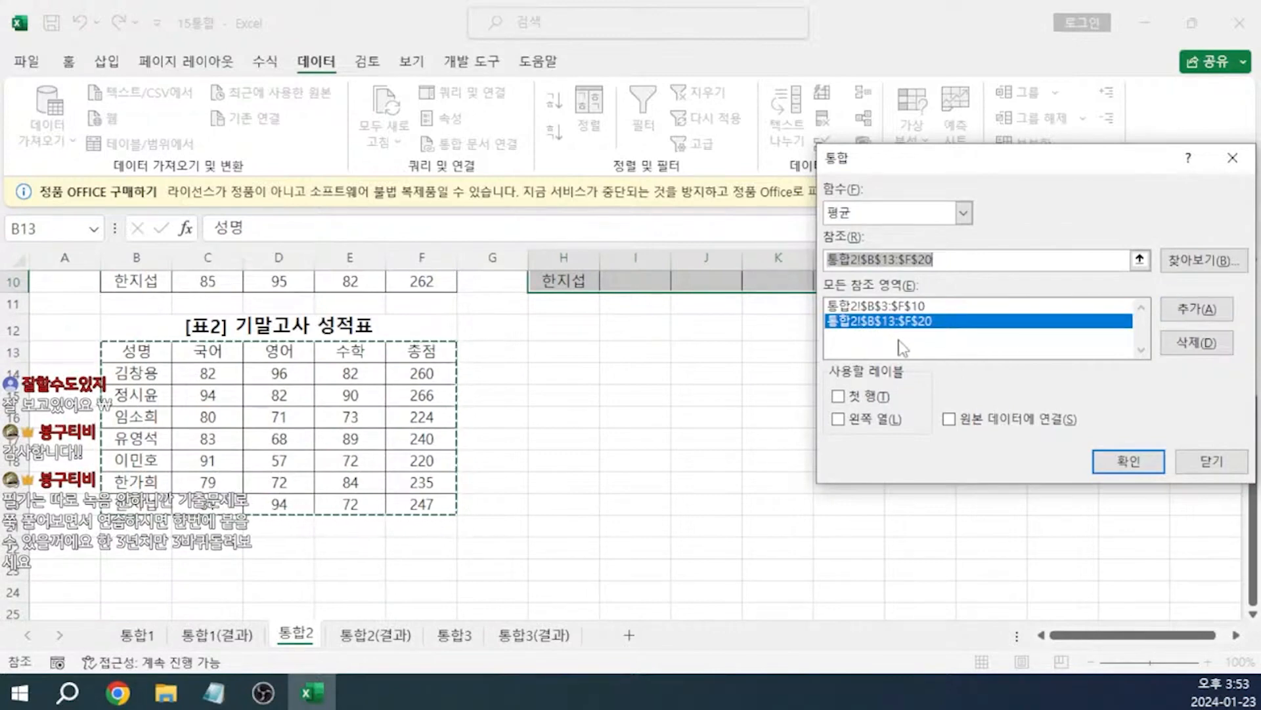
- Enable the 첫 행 and 왼쪽 열 labels and run the consolidation into 표3
scroll(903, 348, up, 2)
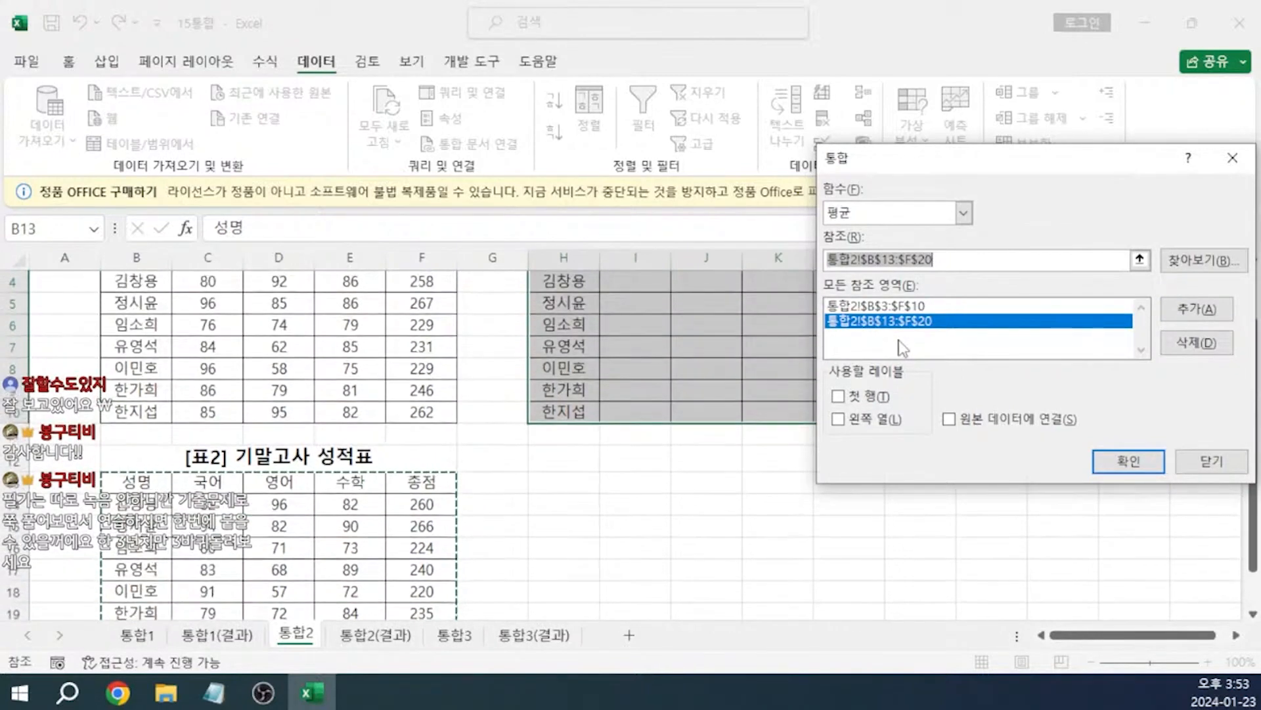
click(838, 396)
click(838, 420)
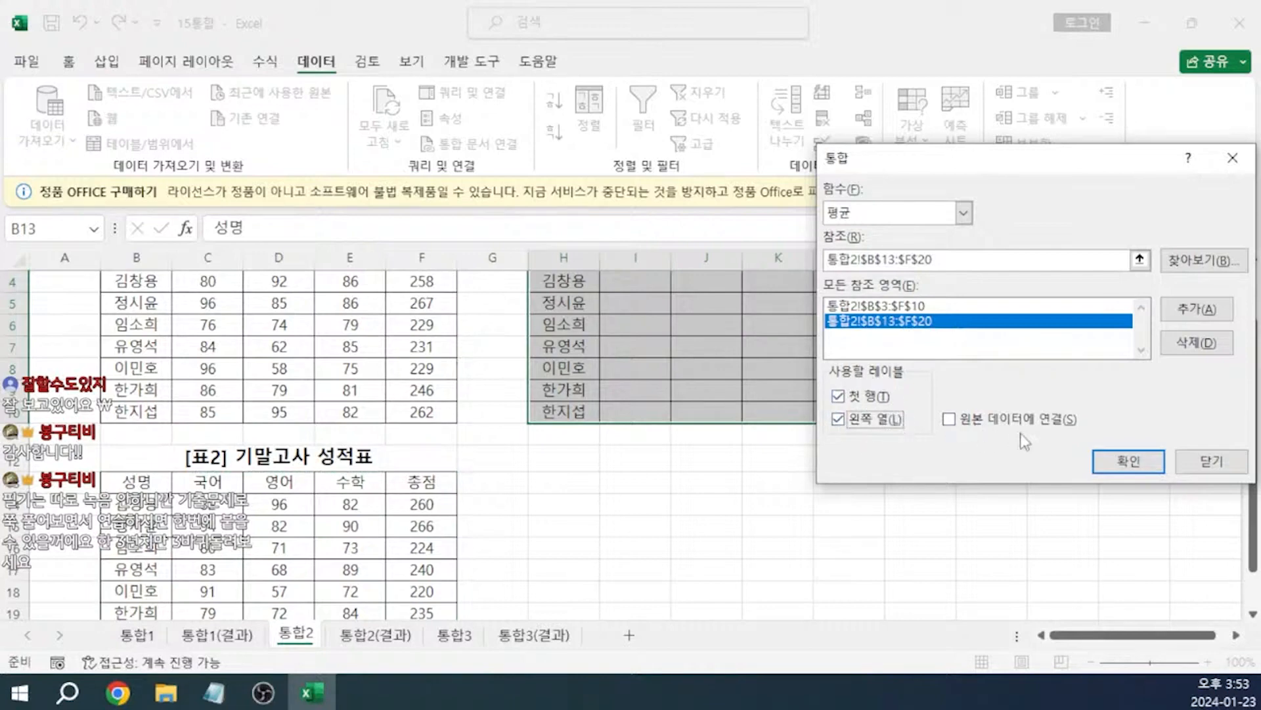
click(1118, 462)
scroll(939, 453, up, 1)
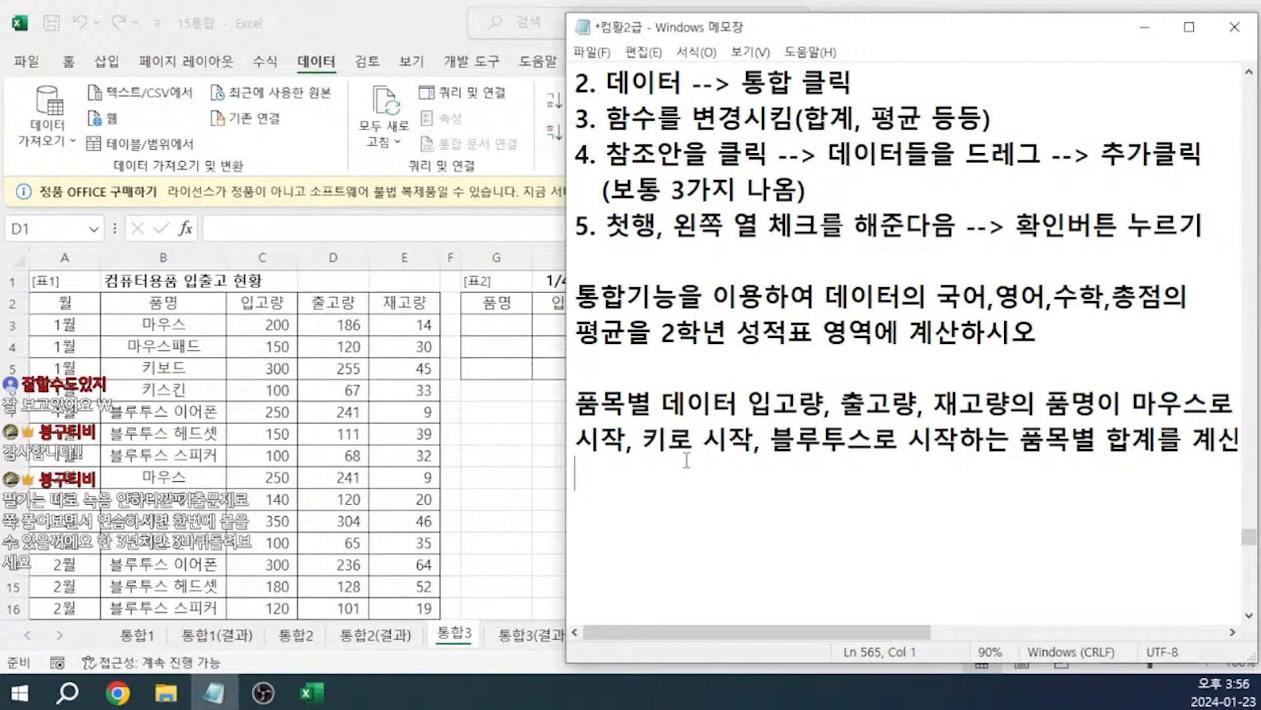
- Switch to Excel and enter 마우스*, 키* and 블루투스* as the 품명 criteria in G3:G5 of the 통합3 sheet
key(alt+Tab)
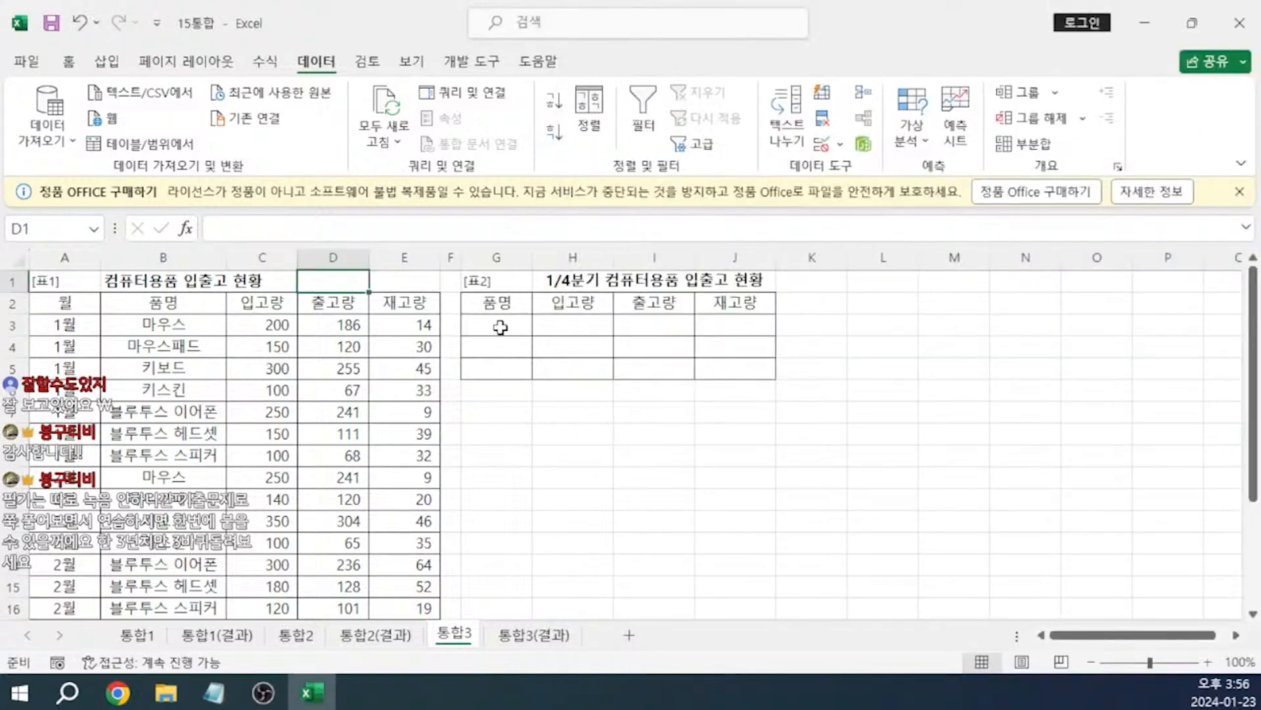
click(501, 327)
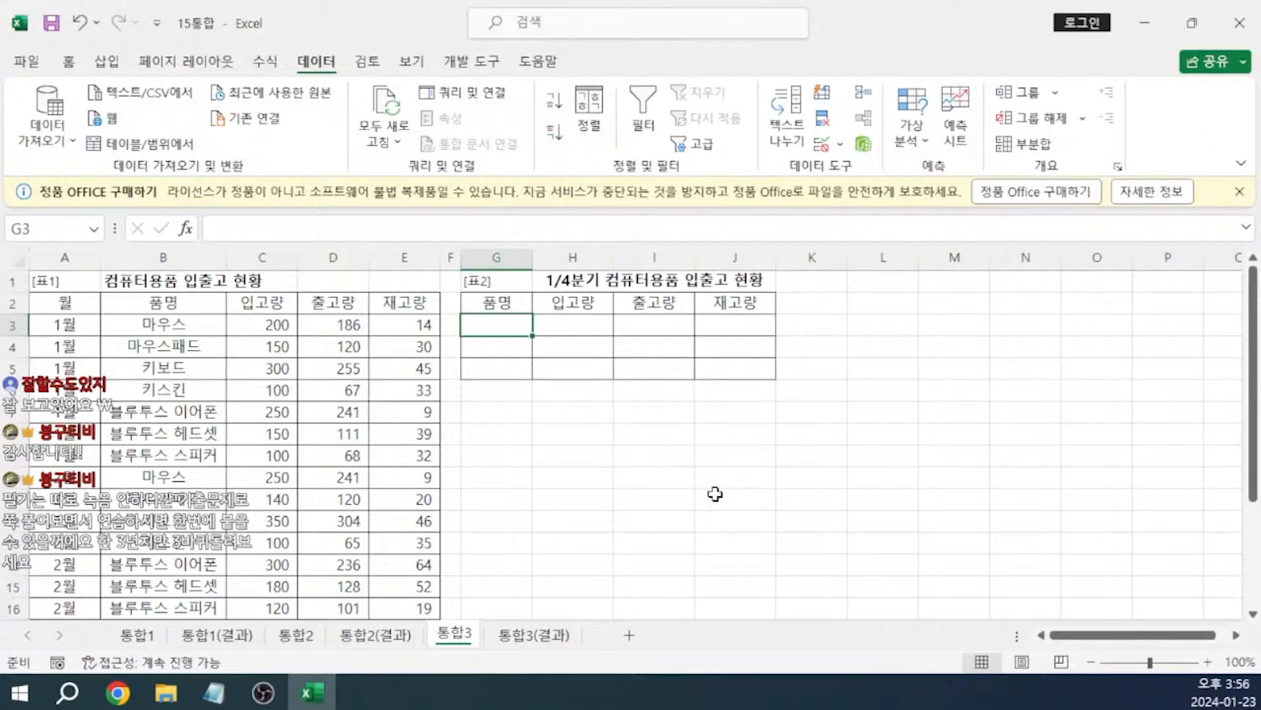
text(ak)
text(마우스)
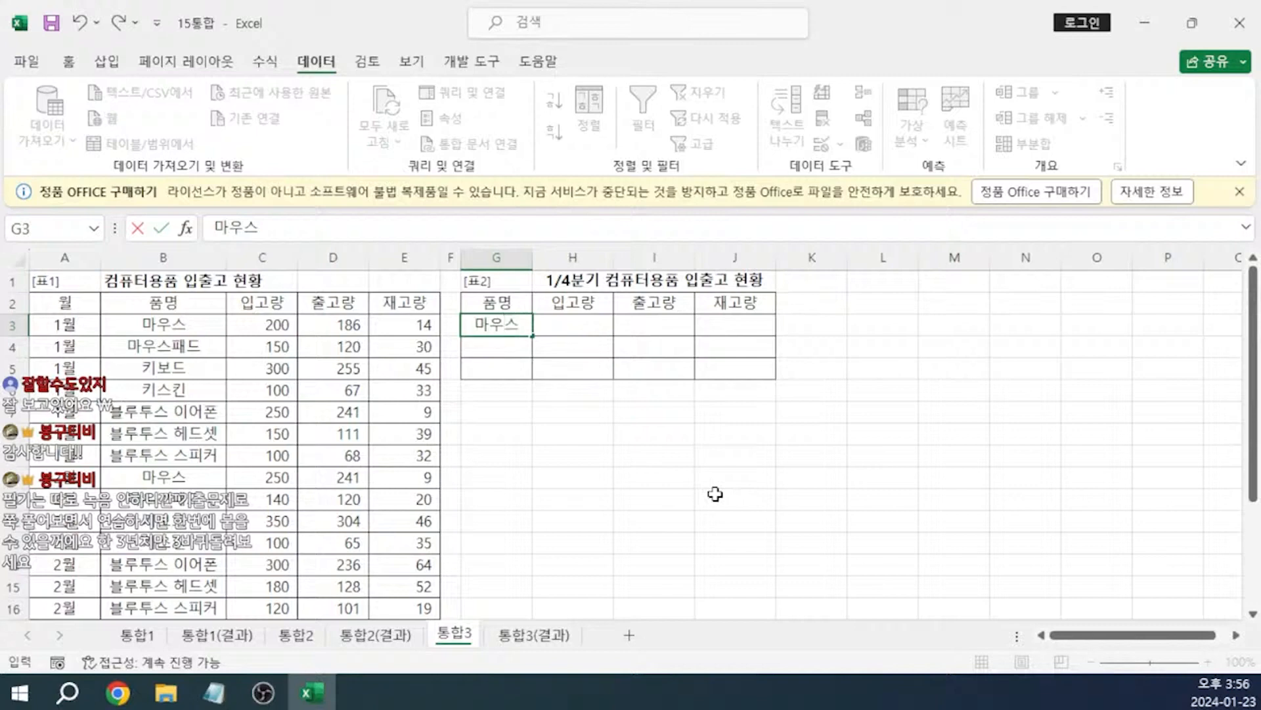
text(*)
key(Return)
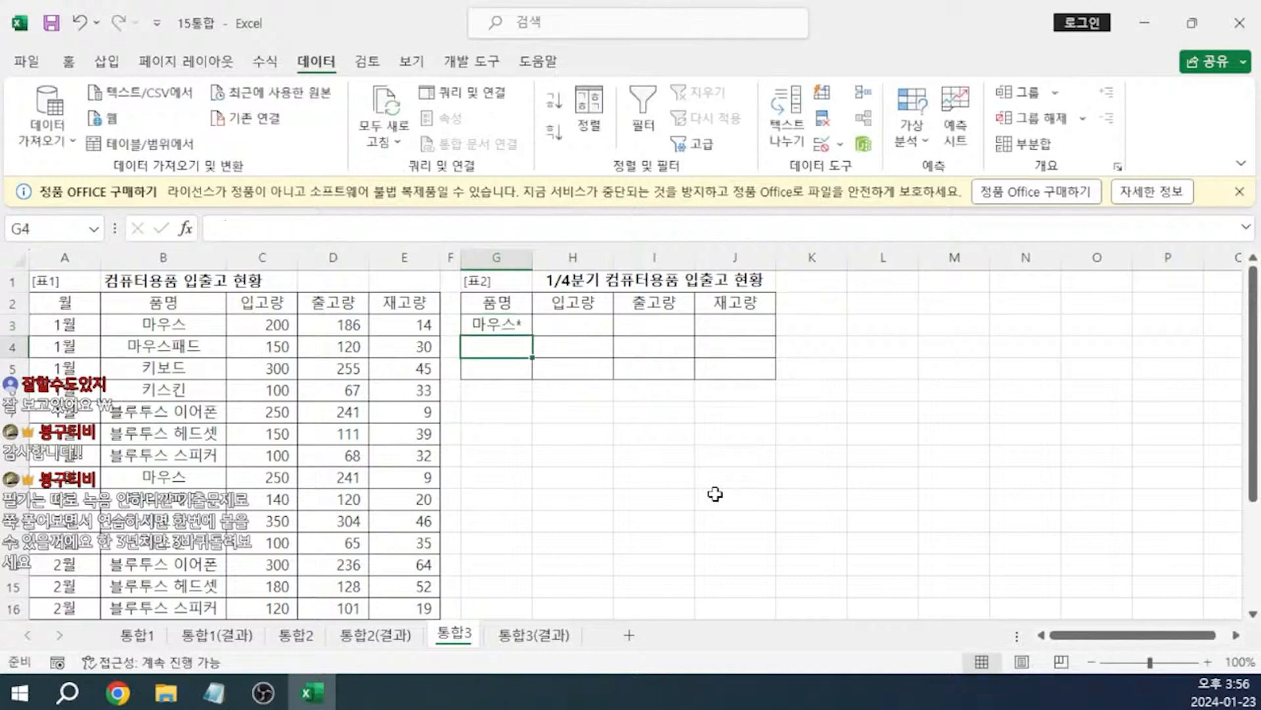
text(키*)
key(Return)
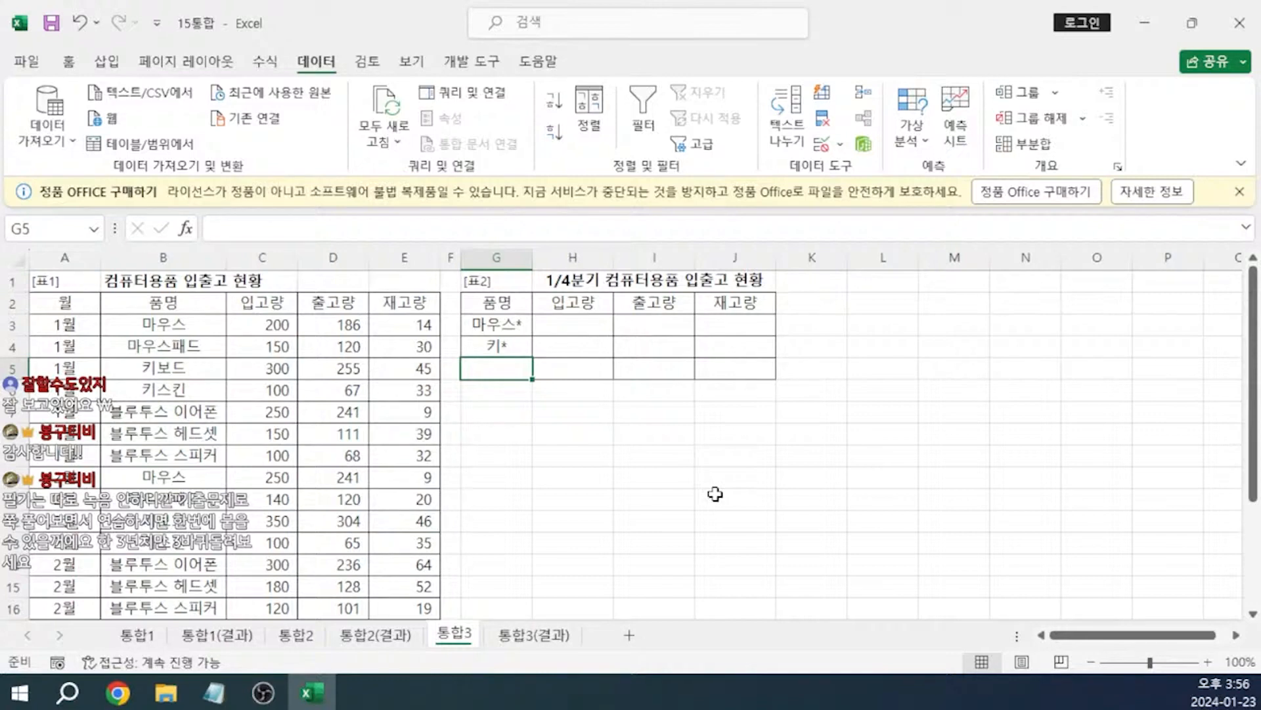
text(블루)
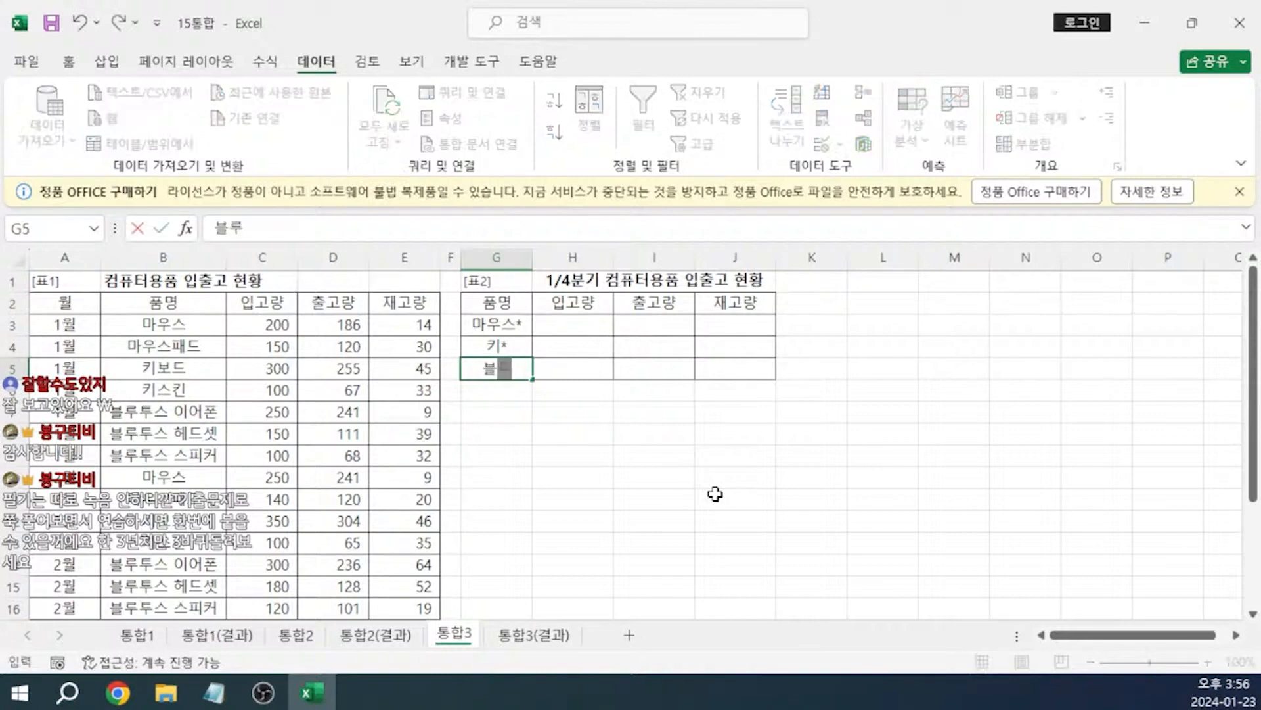
text(투스*)
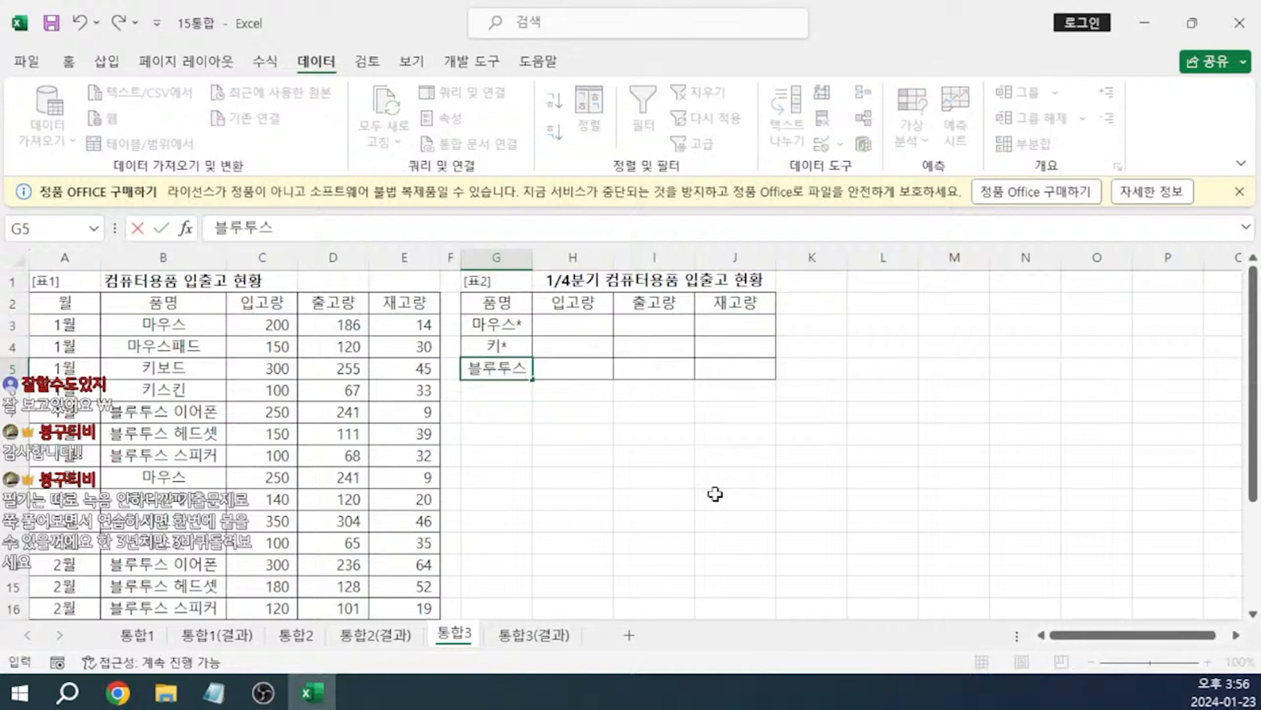
key(Return)
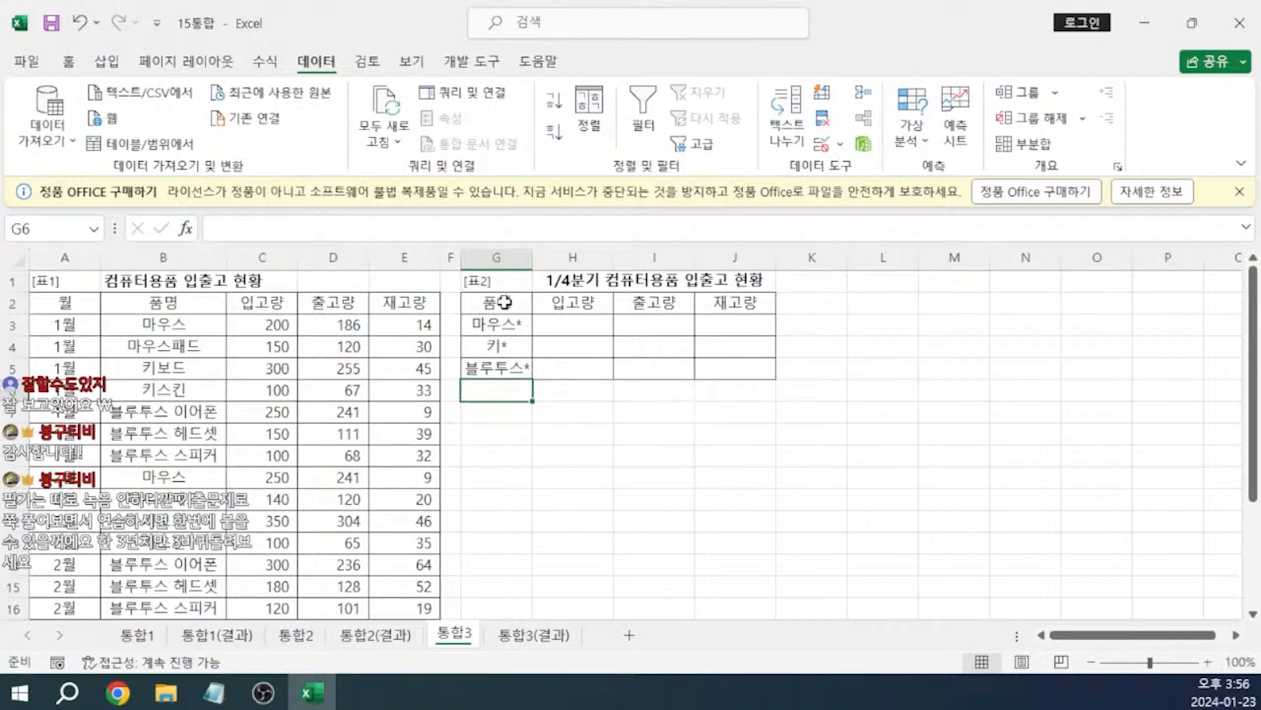
- Start a 합계 consolidation for the 표2 range G2:J5 and add the 표1 range B2:E23 as its reference
drag(501, 303, 721, 369)
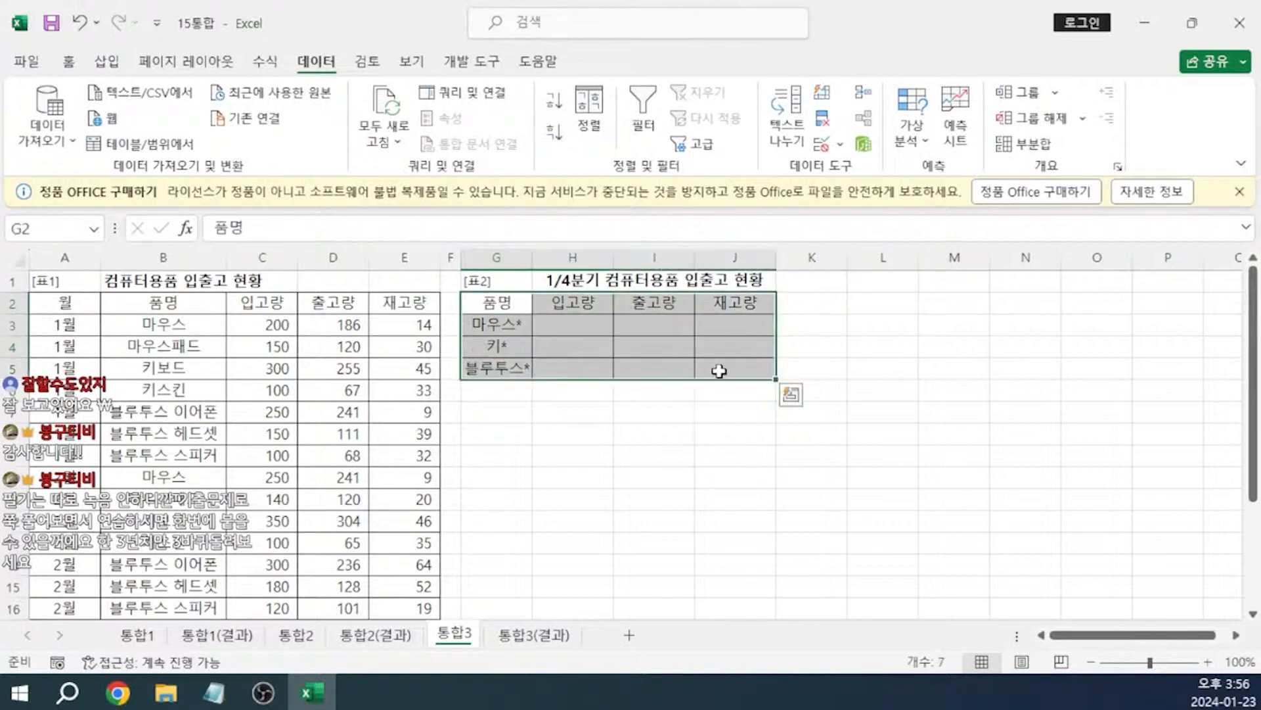
click(863, 96)
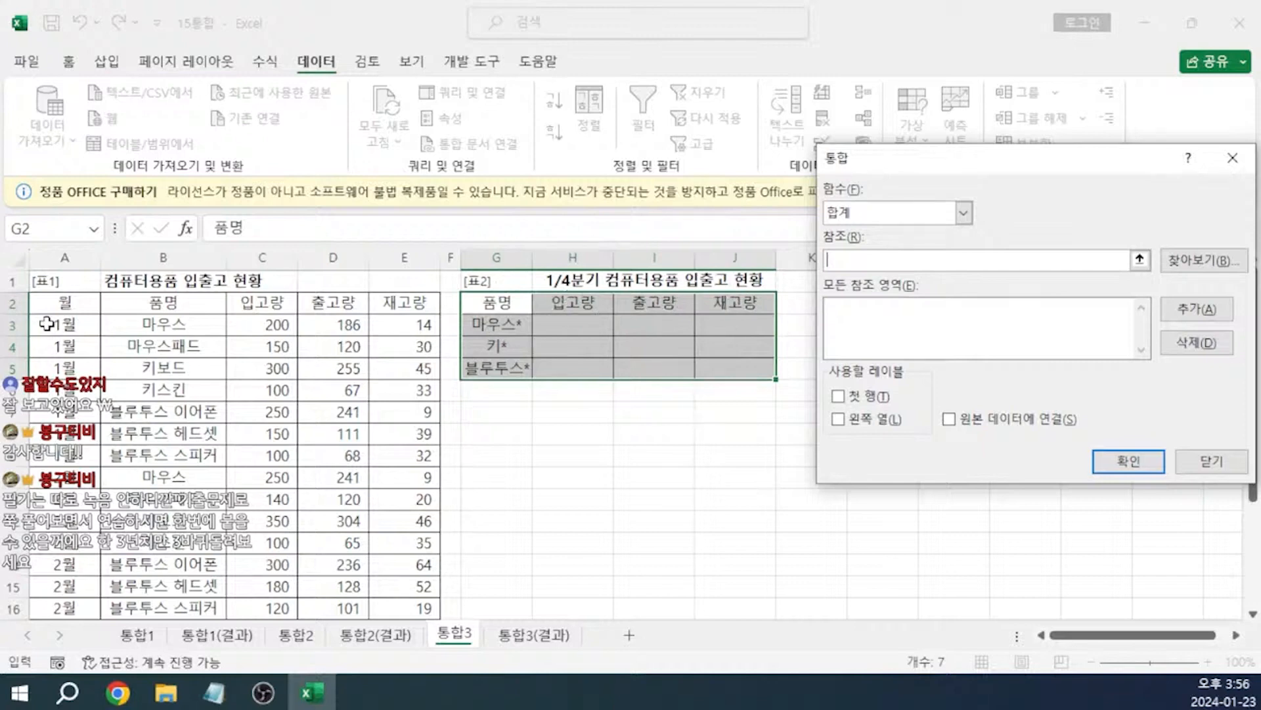
drag(155, 303, 420, 606)
scroll(402, 583, down, 1)
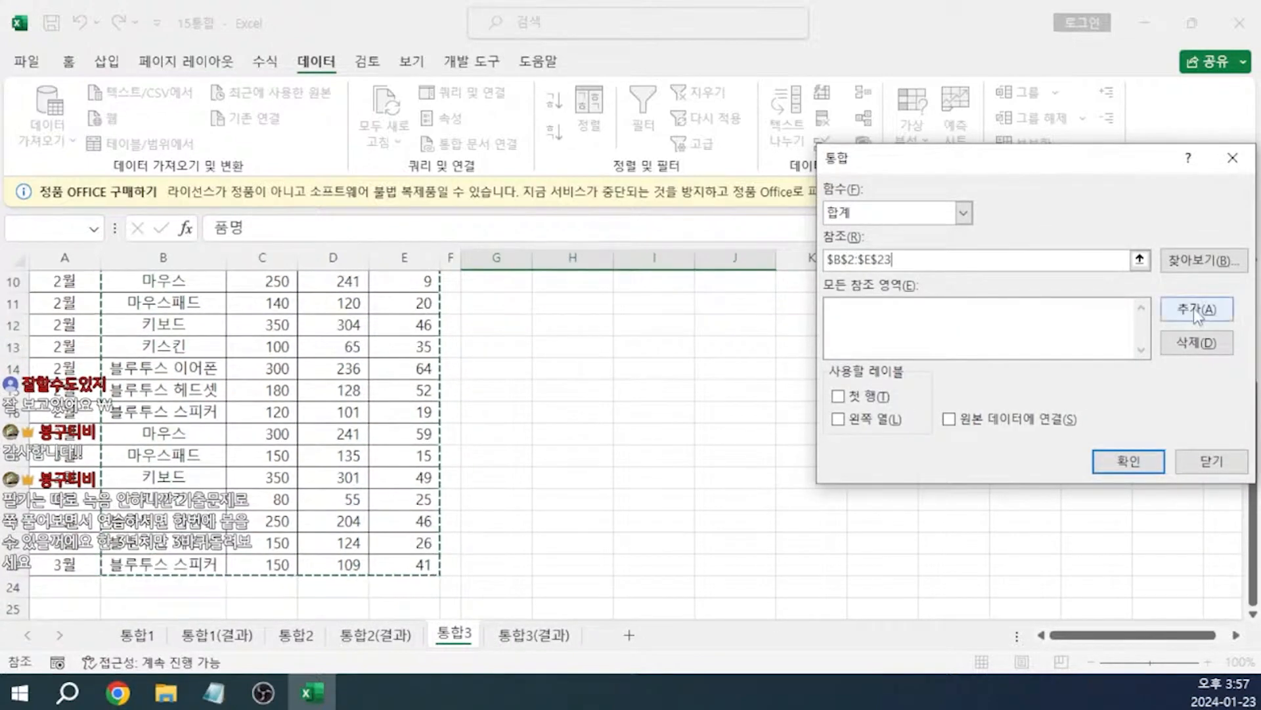
click(1197, 314)
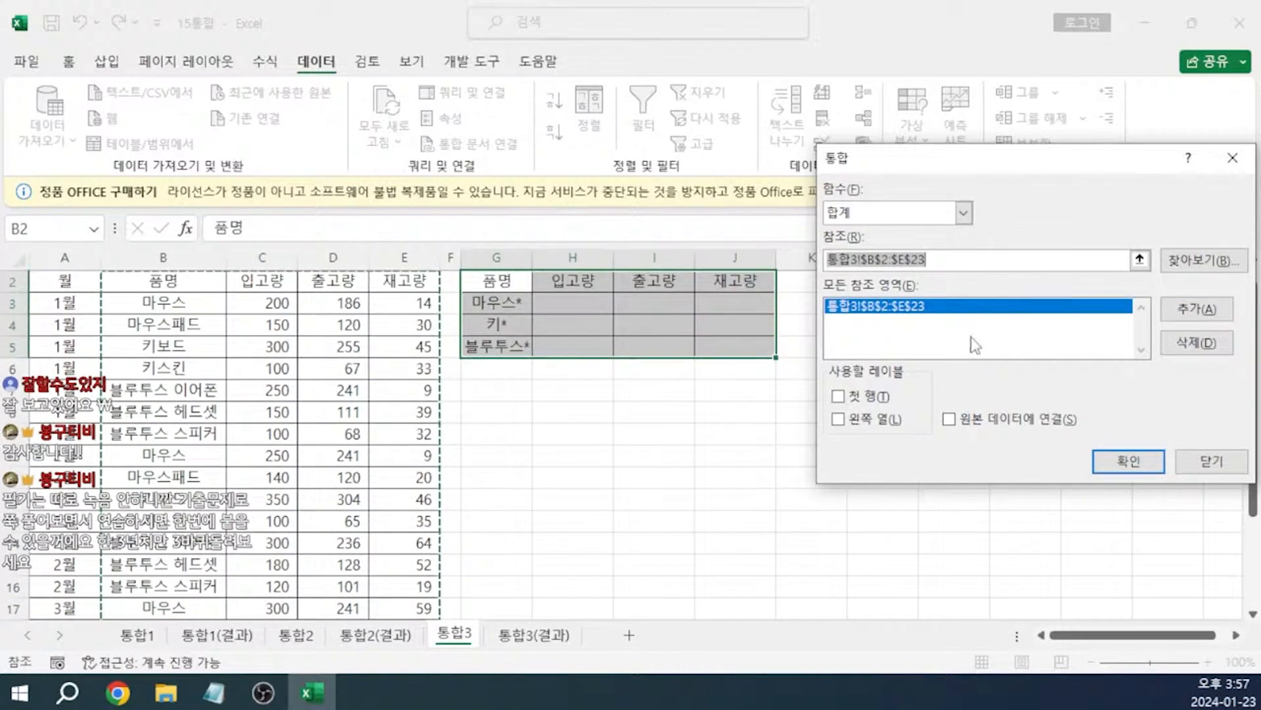
- Use the 첫 행 and 왼쪽 열 labels and run the consolidation into 표2
click(856, 397)
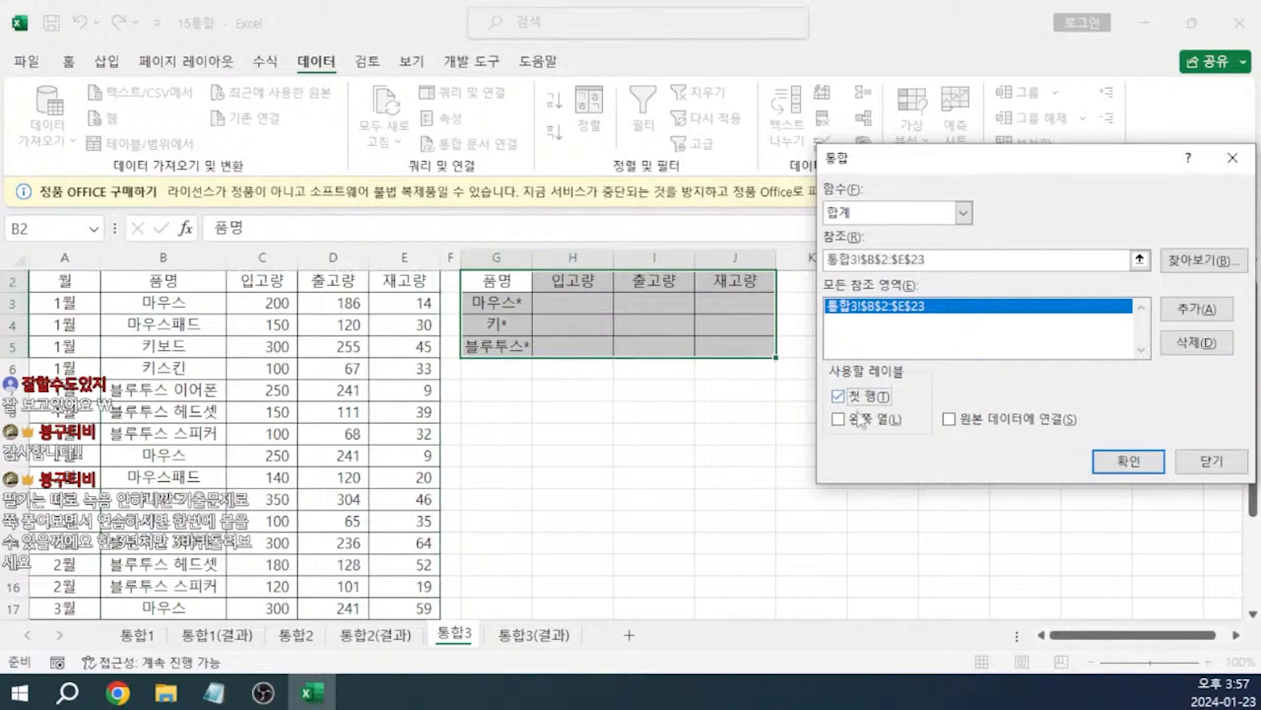
click(858, 420)
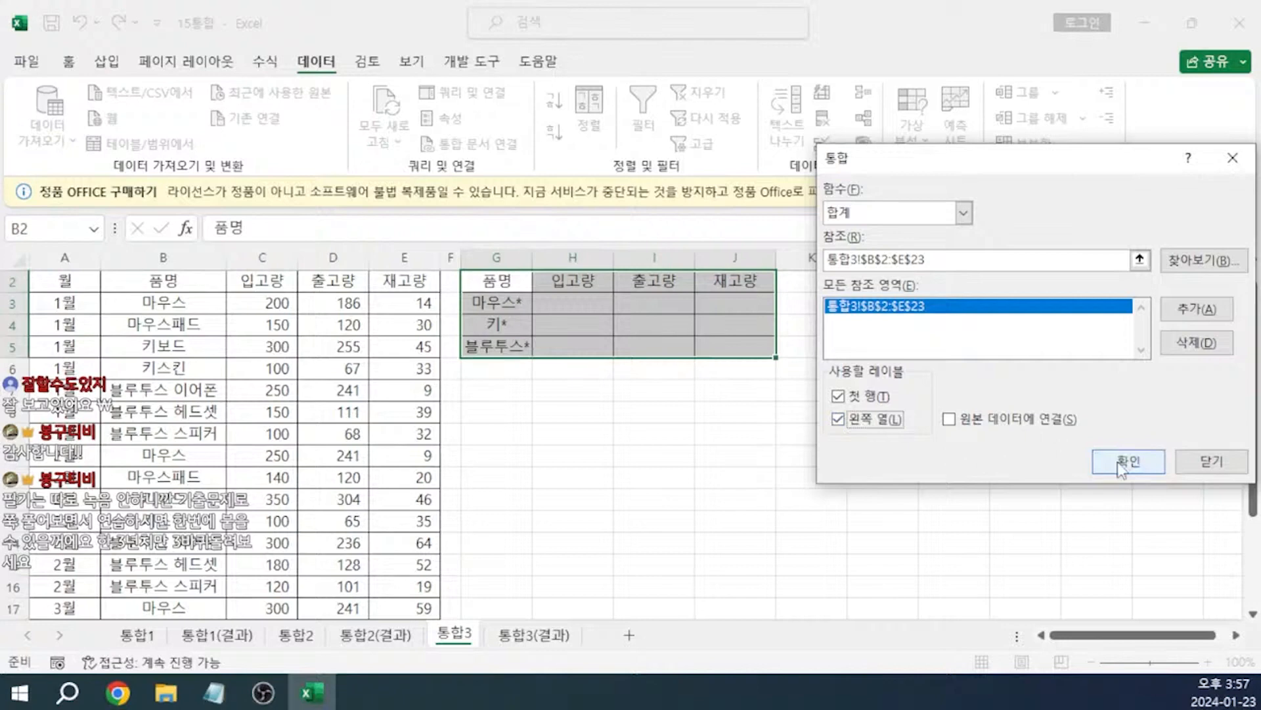
click(1121, 467)
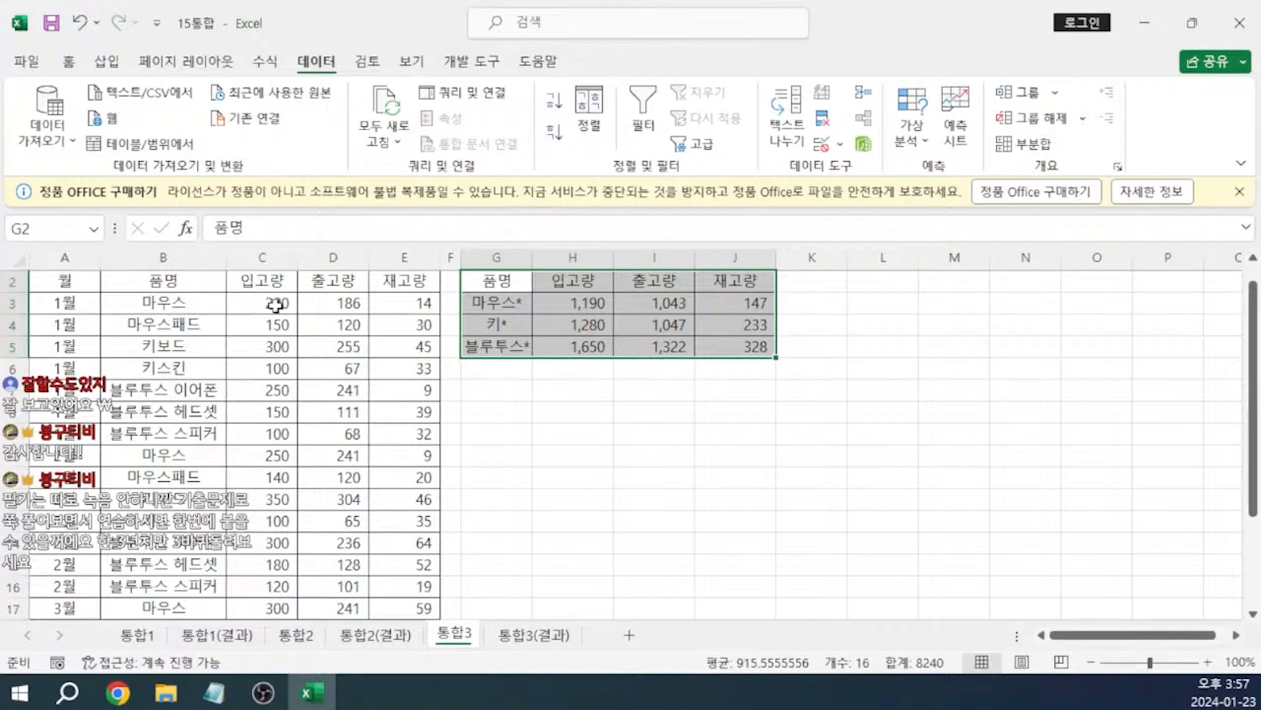
- Select the 입고량 cells of all 마우스 and 마우스패드 rows in 표1 to check their sum against the 마우스* total
click(263, 304)
ctrl+click(269, 323)
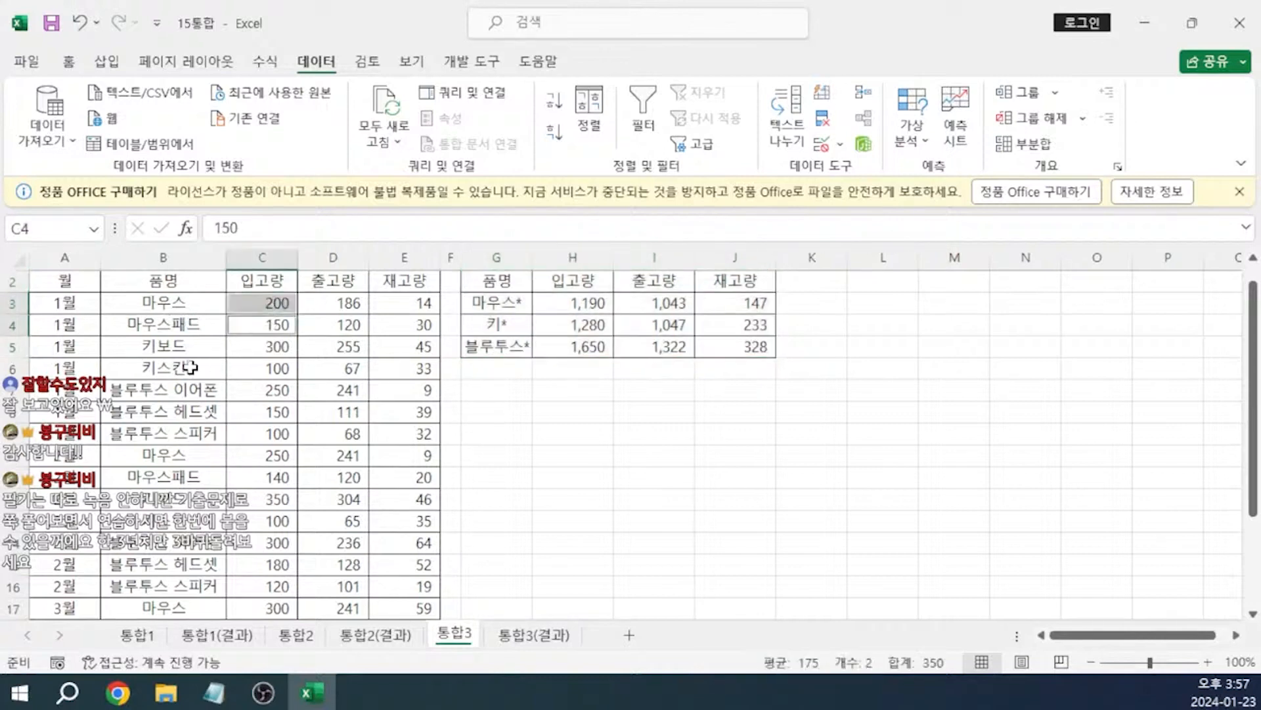
ctrl+click(276, 460)
ctrl+click(276, 474)
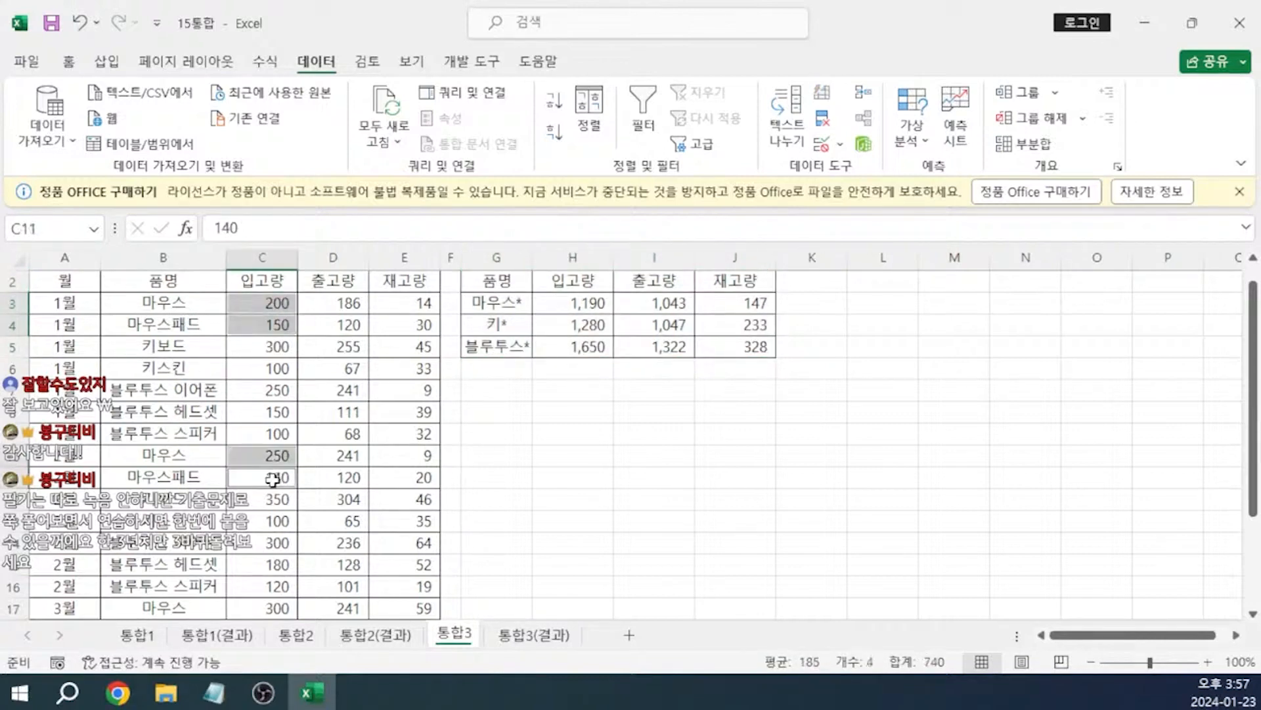
ctrl+click(266, 608)
scroll(319, 572, down, 1)
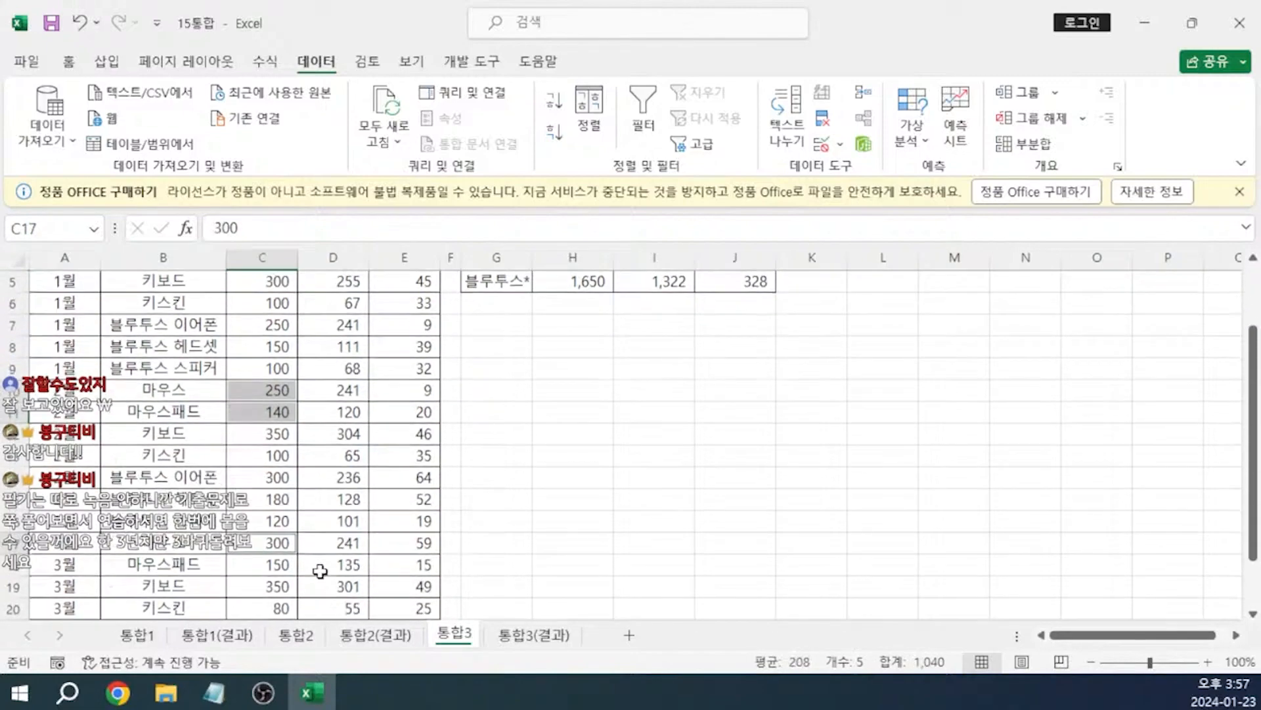
ctrl+click(281, 566)
scroll(283, 560, down, 1)
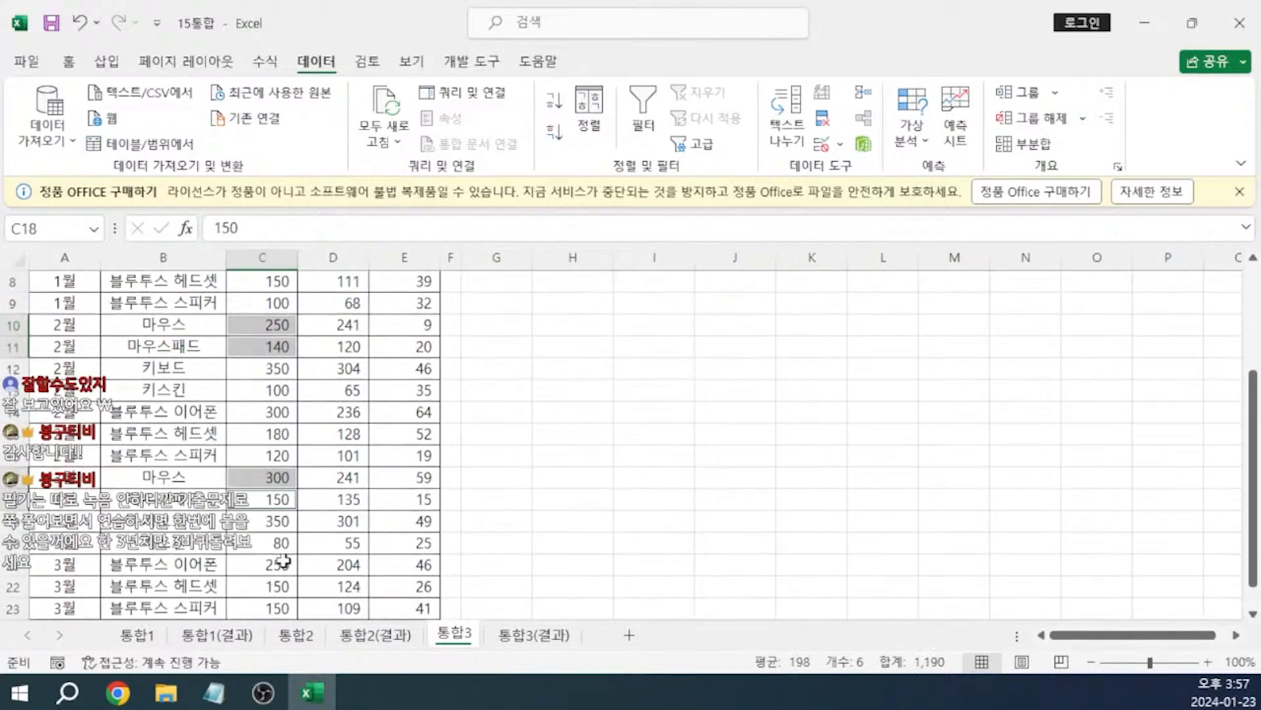
scroll(282, 559, down, 1)
scroll(284, 546, up, 3)
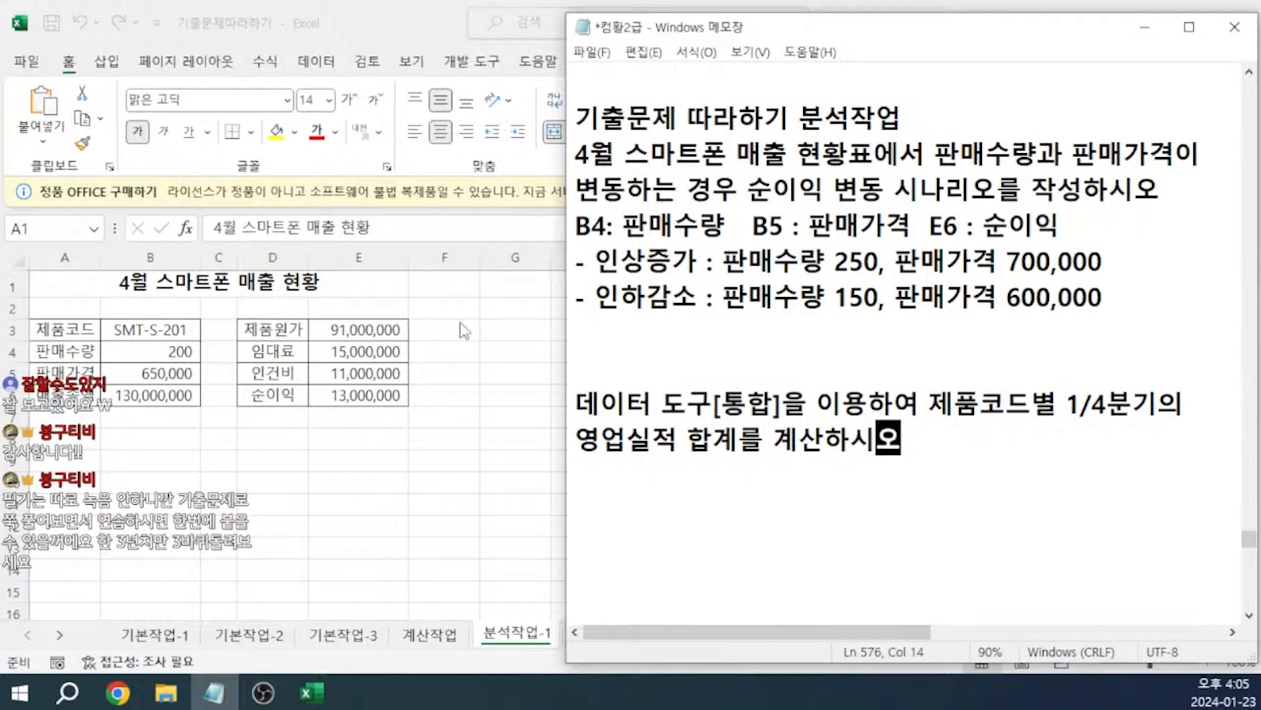
- Switch to the 기출문제따라하기 workbook in Excel and name cell B4 on the 분석작업-1 sheet 판매수량
key(alt+Tab)
click(191, 350)
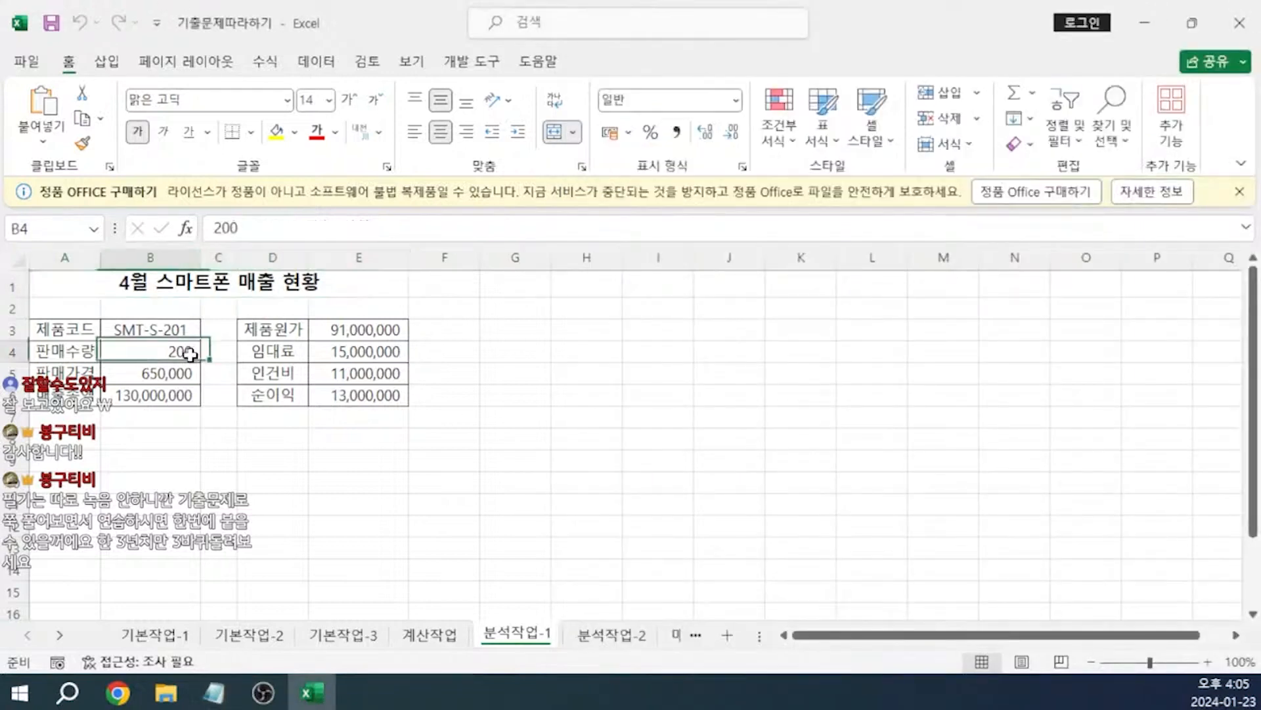
click(61, 229)
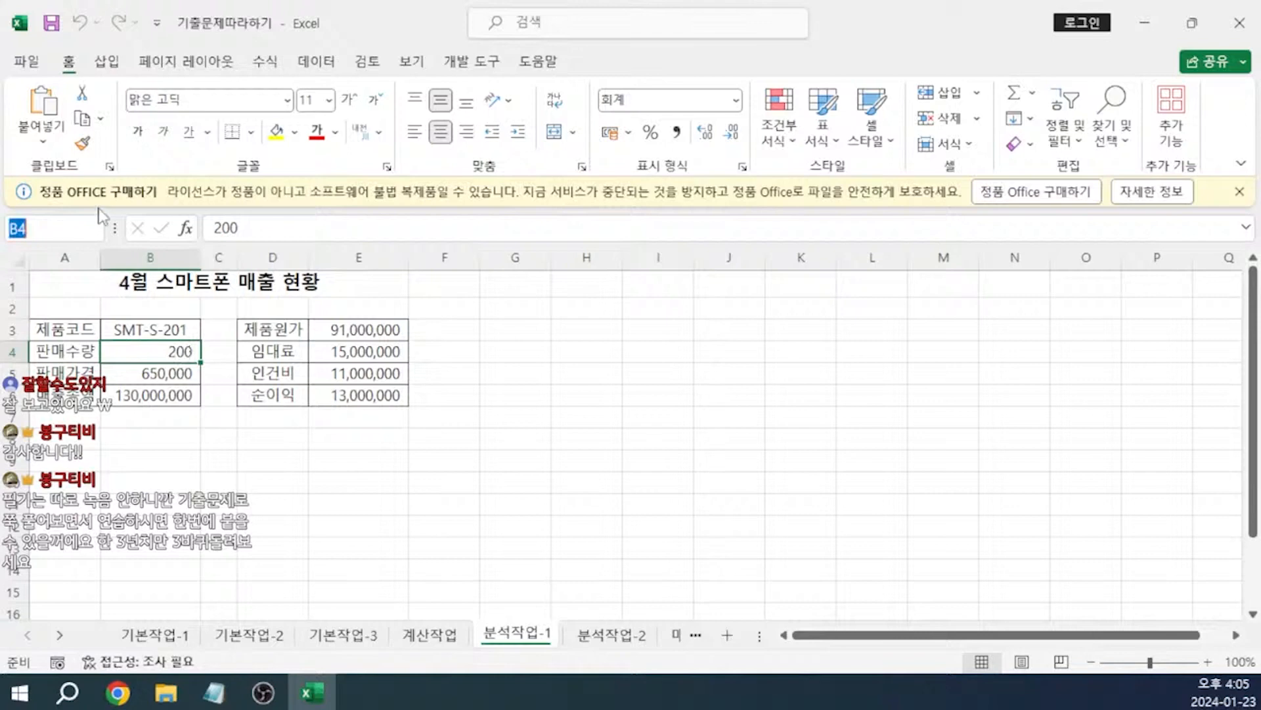
text(vksao)
key(BackSpace)
key(BackSpace)
key(BackSpace)
key(BackSpace)
key(BackSpace)
key(Hangul)
text(ㅍksaotnfid)
key(Return)
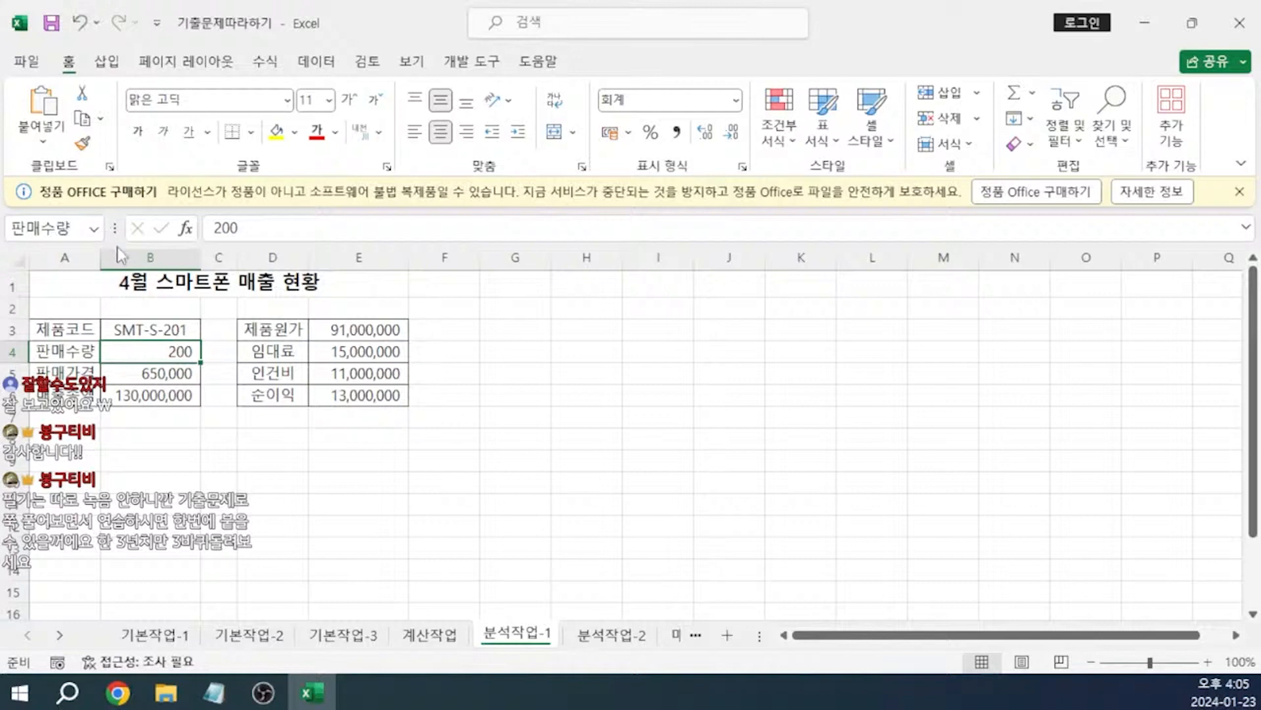
- Name cell B5 판매가격 and cell E6 순이익
click(152, 372)
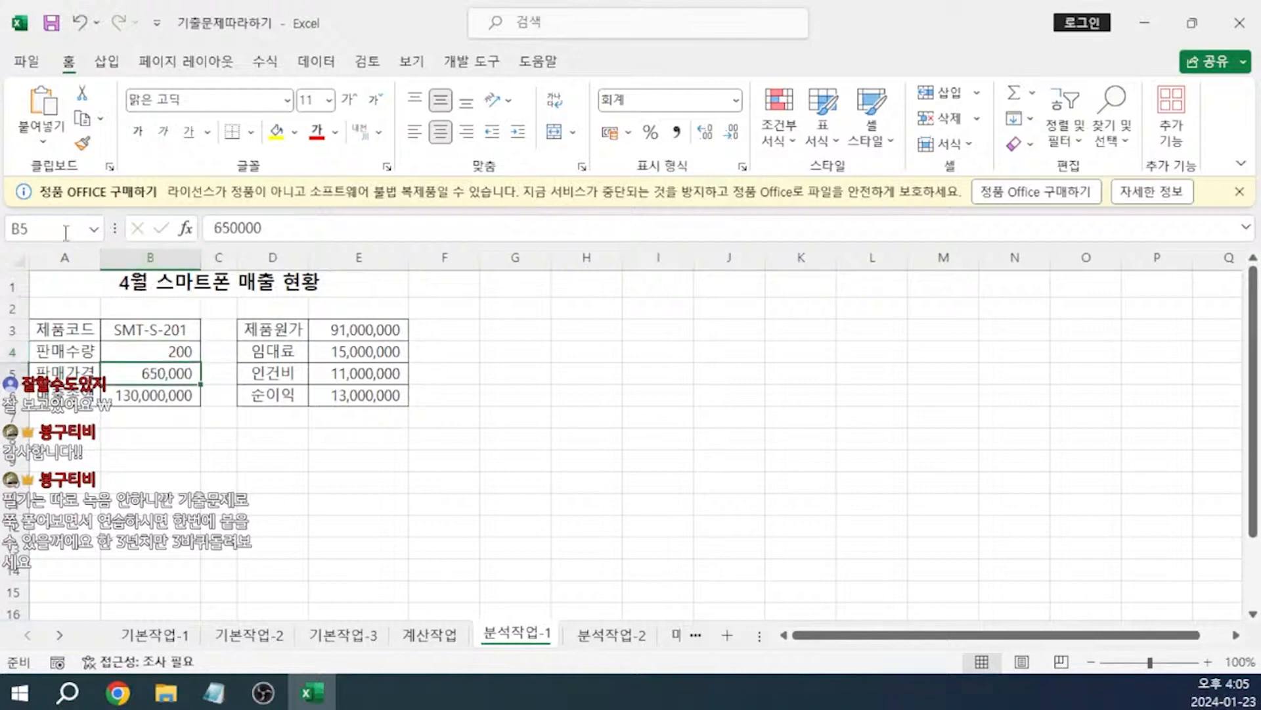
click(69, 228)
text(vksaorkrur)
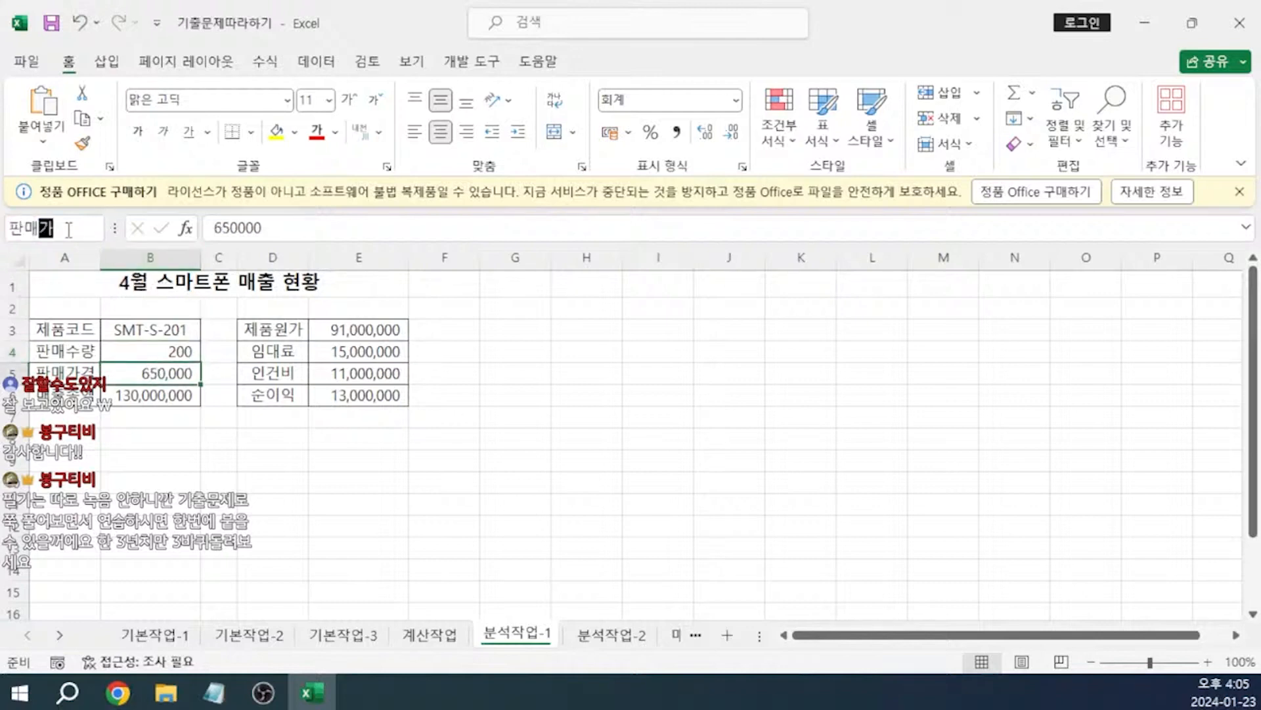
key(Return)
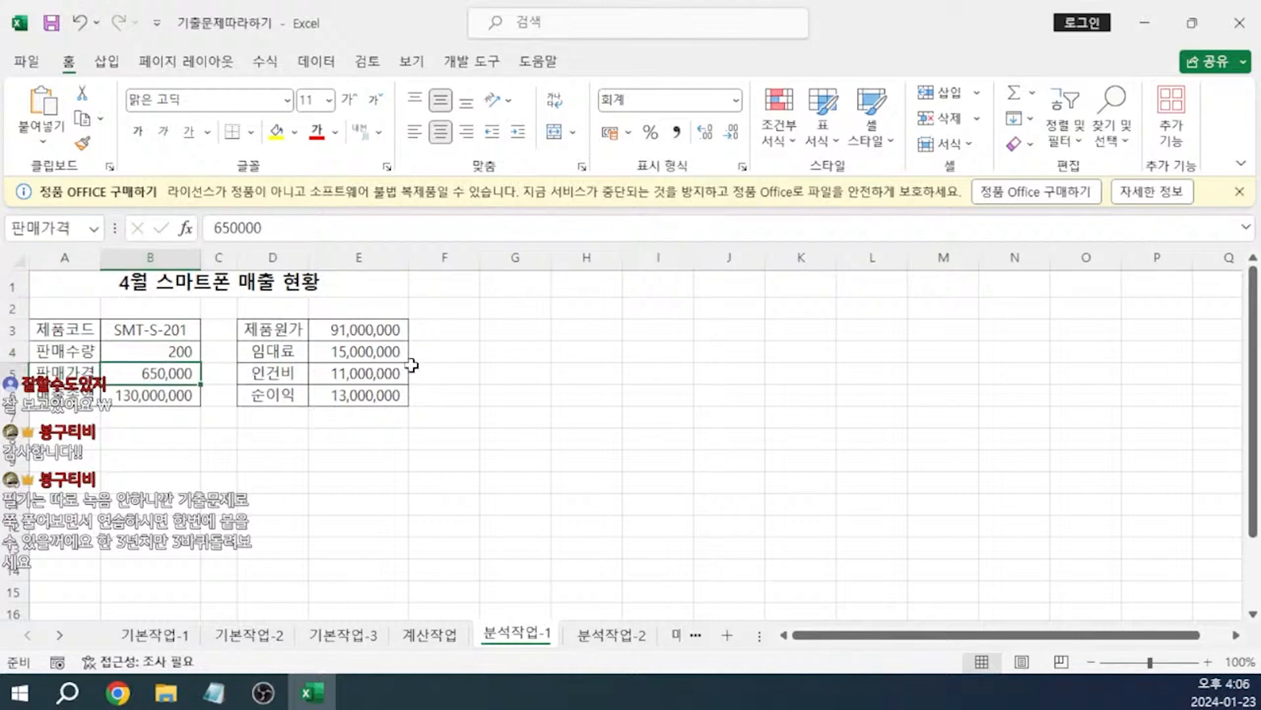
click(378, 388)
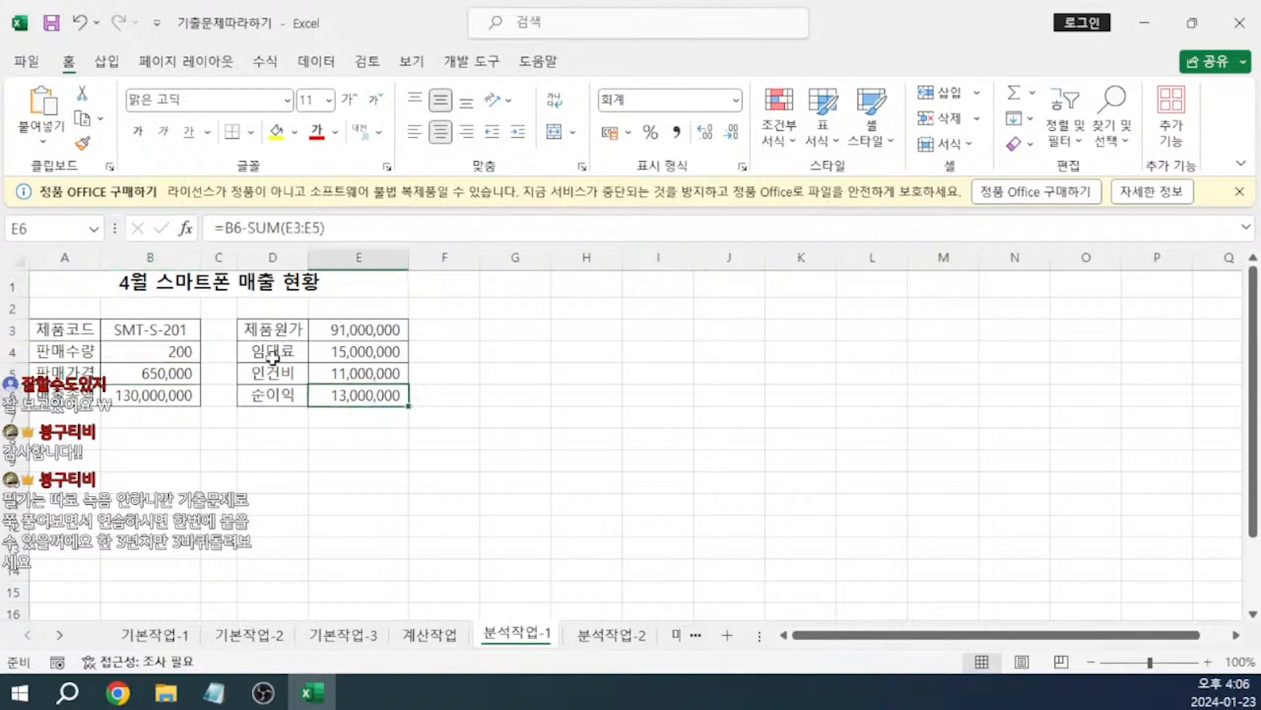
click(57, 230)
text(순이익)
- Add a scenario named 인상증가 in the scenario manager with B4:B5 as its changing cells
click(150, 355)
drag(150, 355, 151, 376)
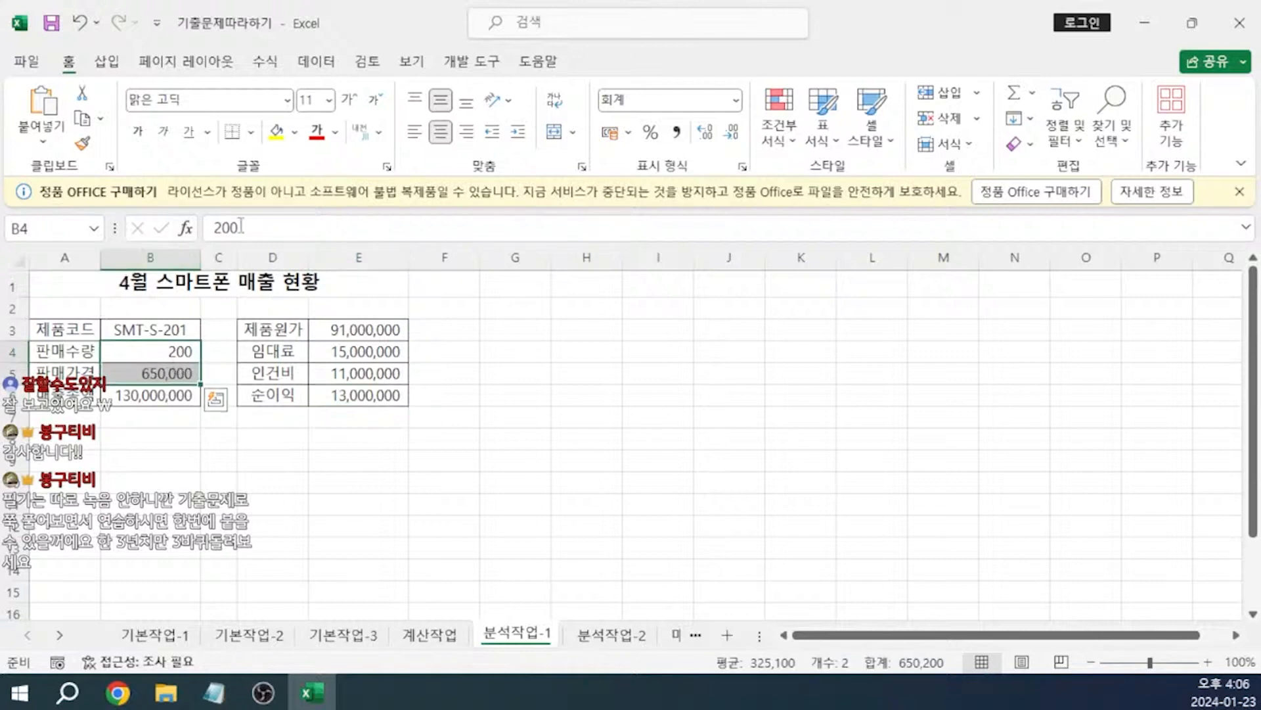
click(317, 62)
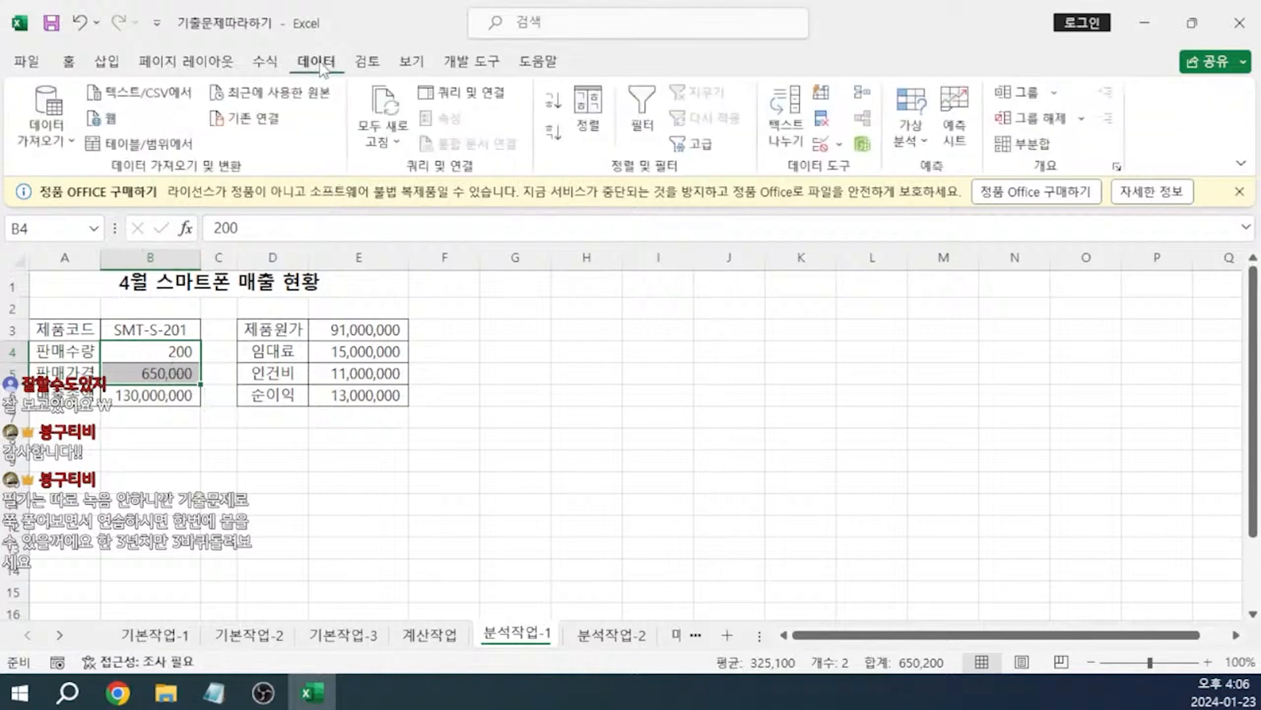
click(912, 128)
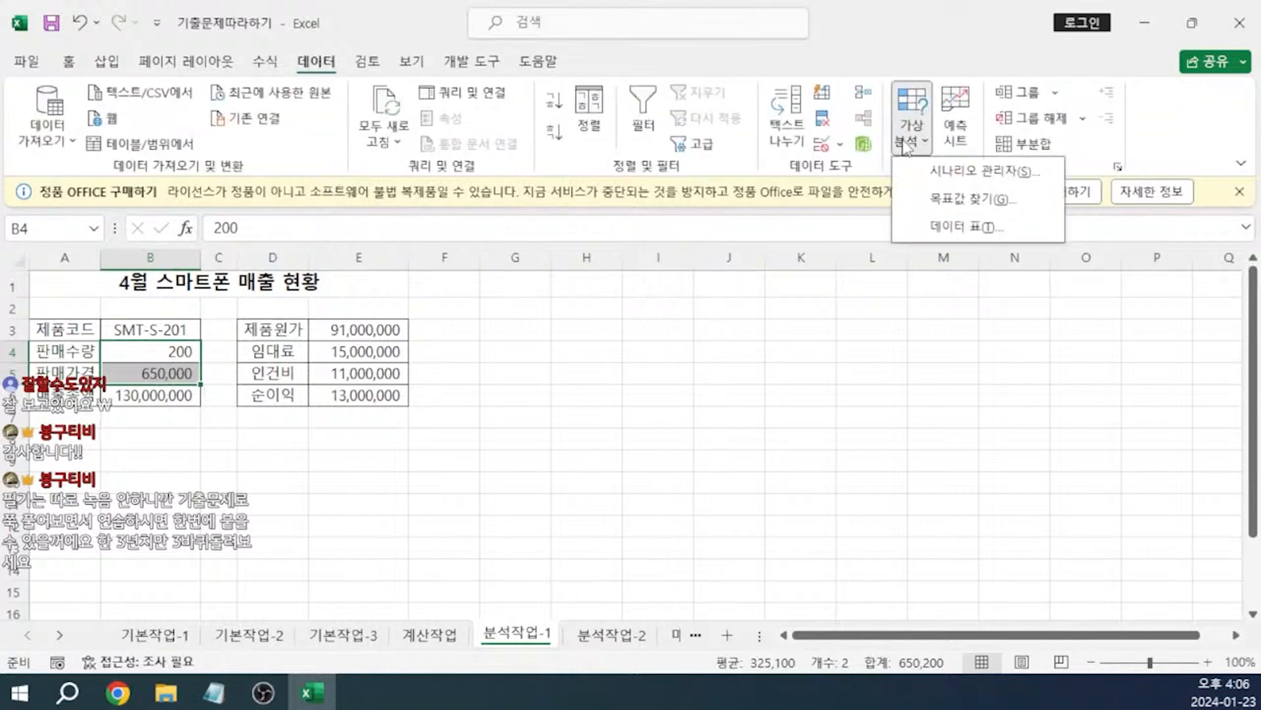
click(944, 176)
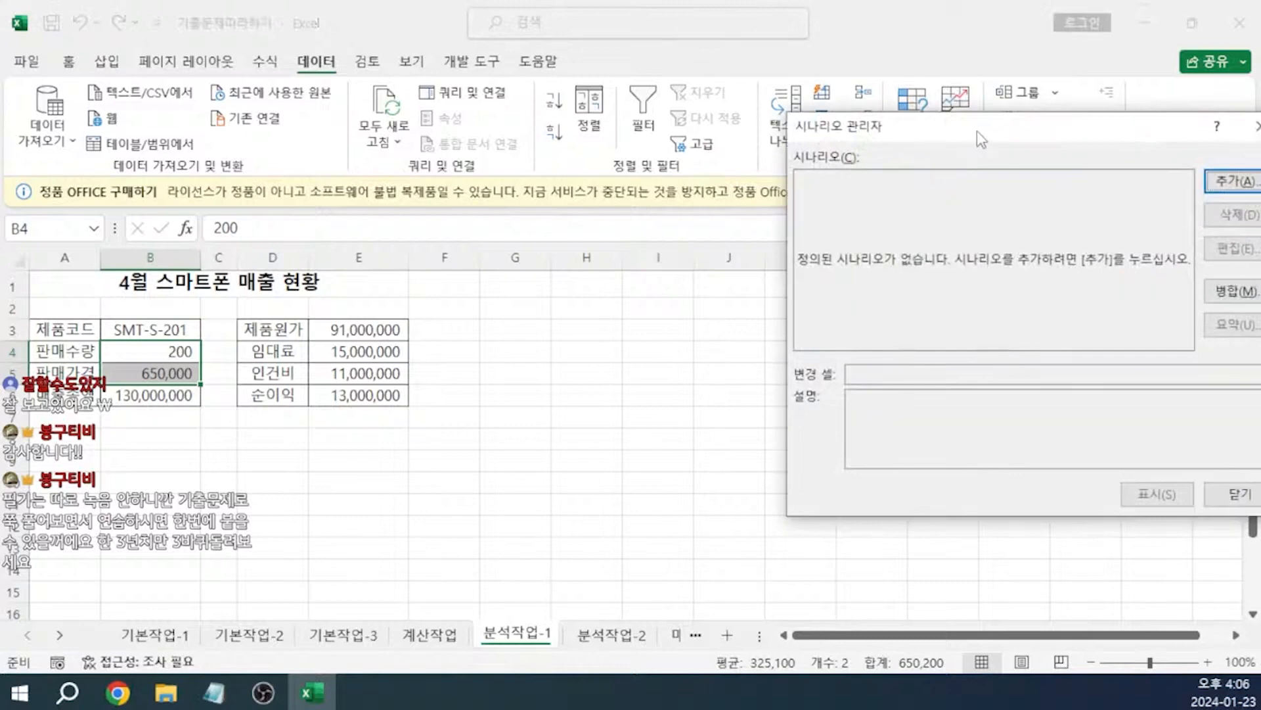
drag(962, 133, 887, 110)
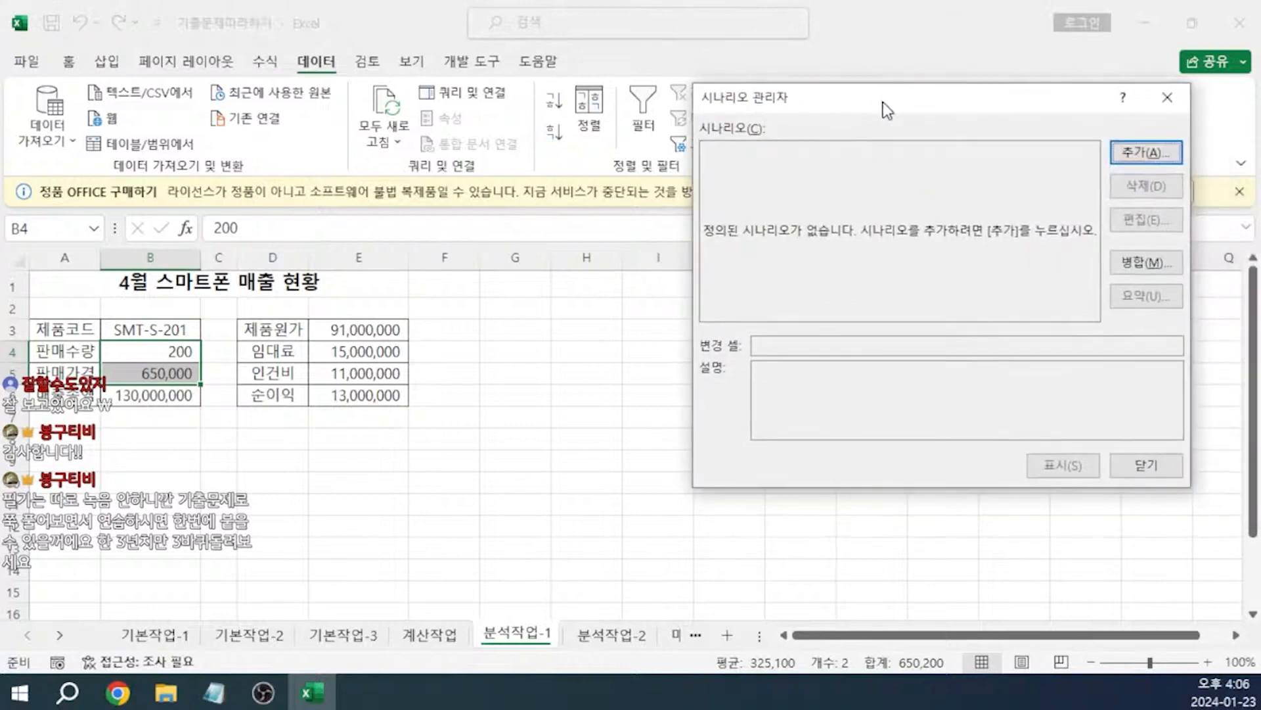
click(1144, 154)
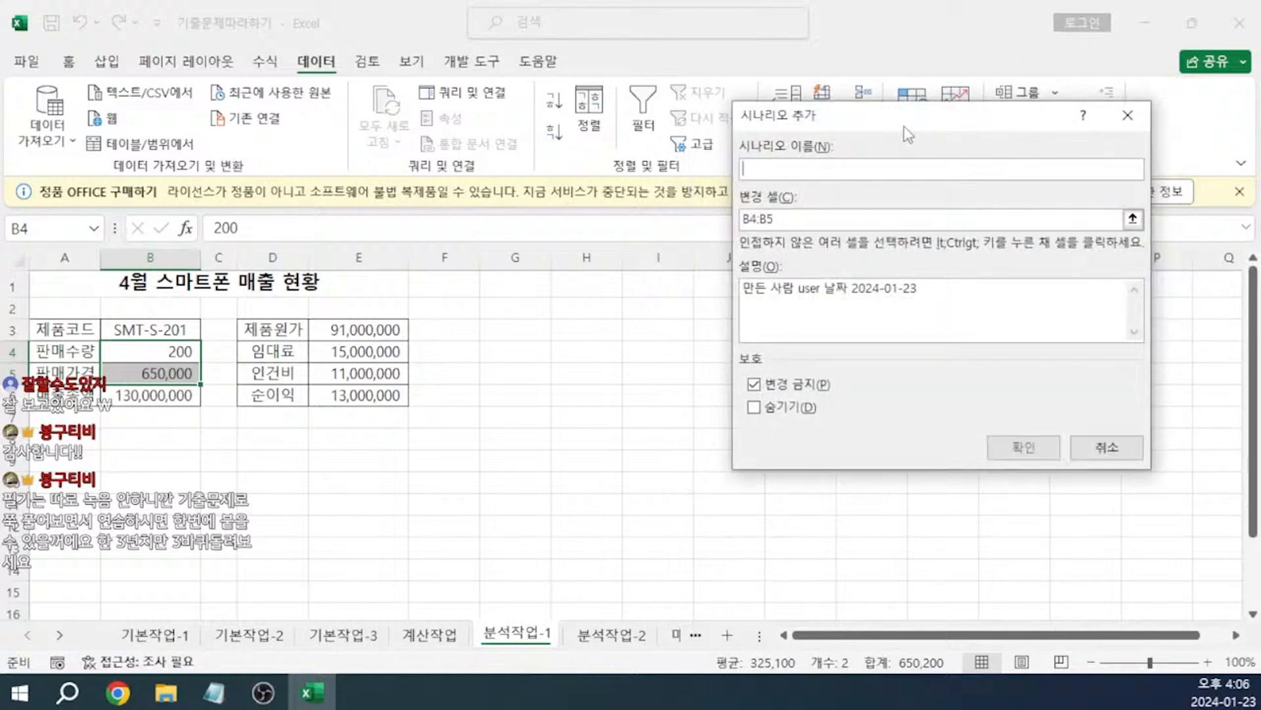
text(인상증가)
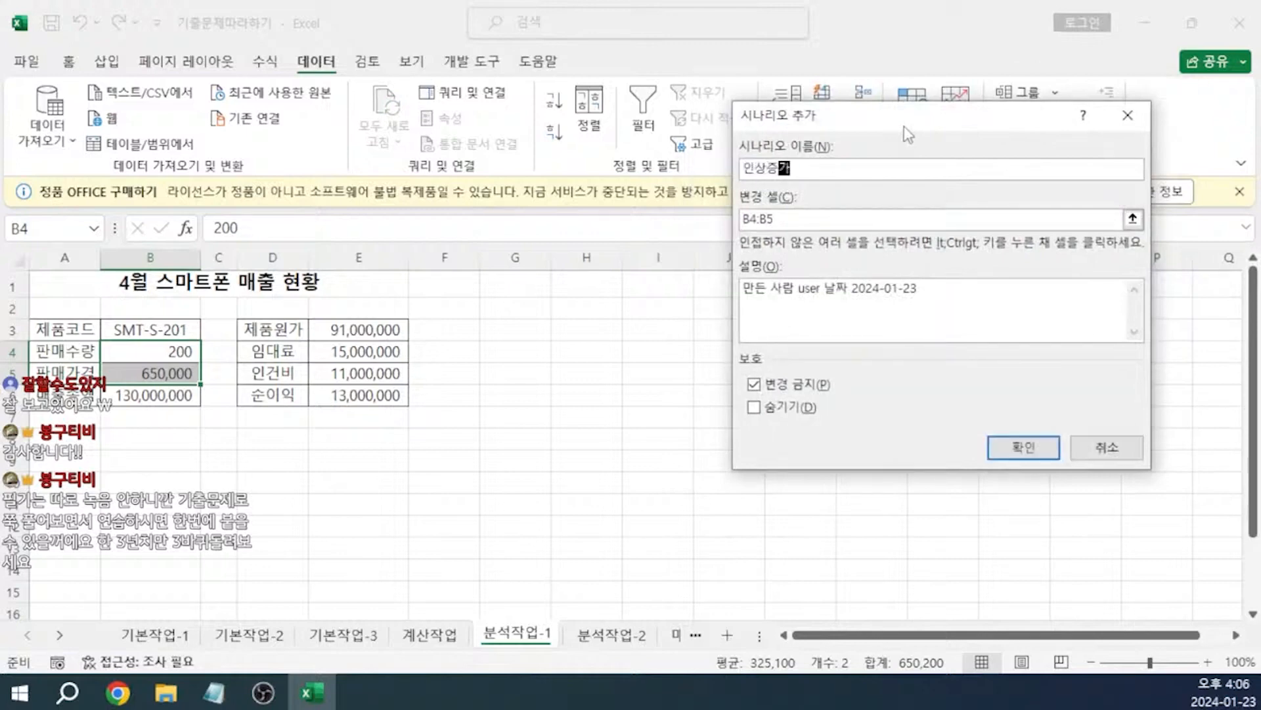
key(Return)
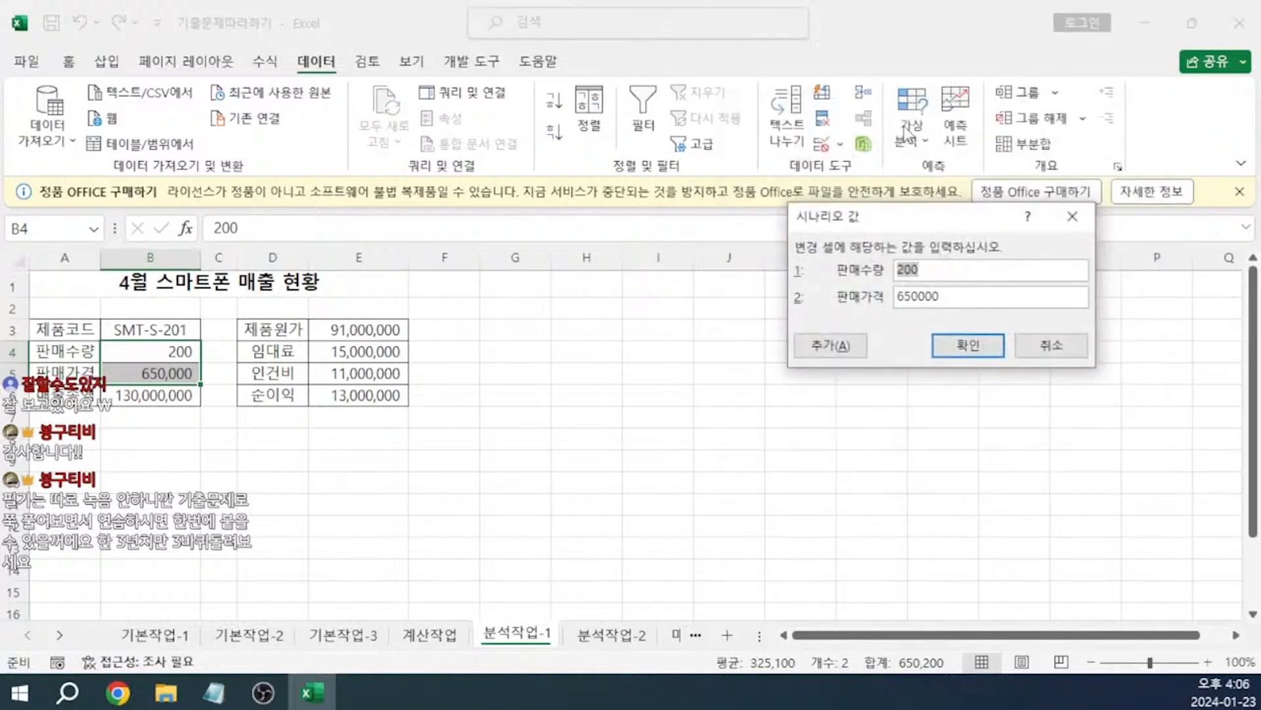
- Set the 인상증가 scenario's 판매수량 to 250 and 판매가격 to 700000
text(250)
key(Tab)
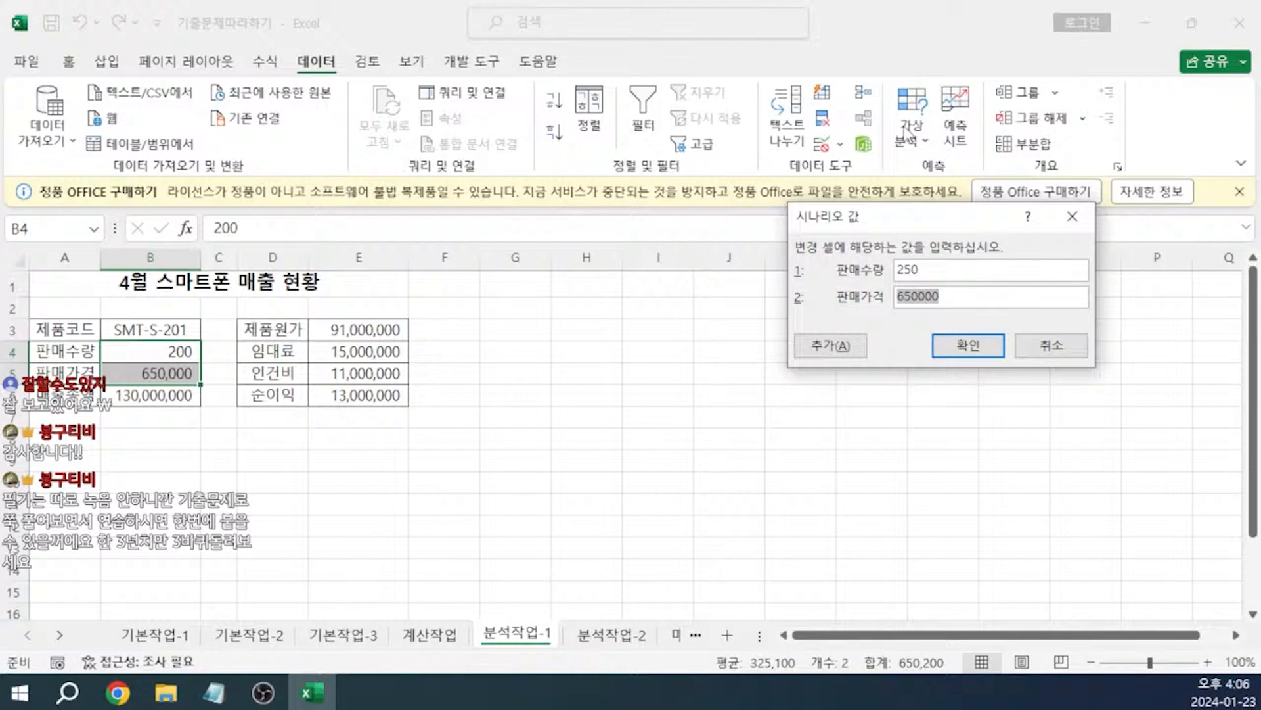
text(700000)
click(978, 348)
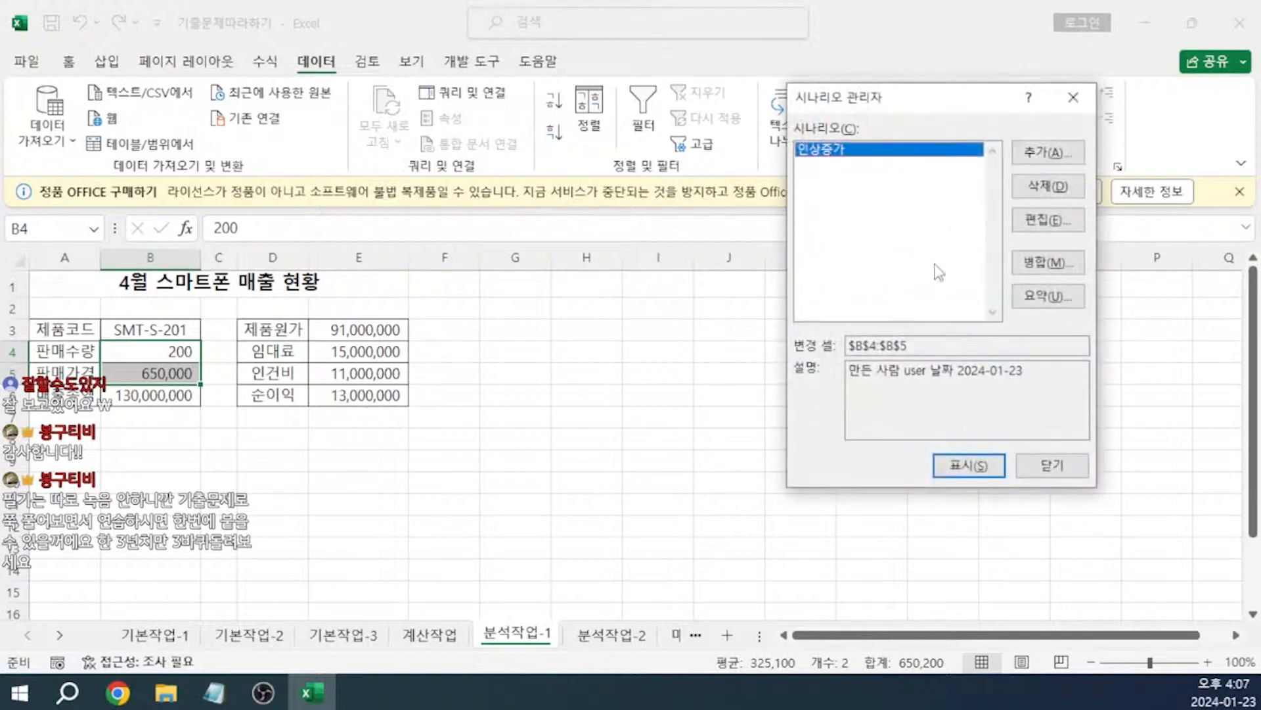
- Add a 인하감소 scenario for B4:B5 with 판매수량 150 and 판매가격 600000, and create a 시나리오 요약 report for result cell E6
click(1031, 155)
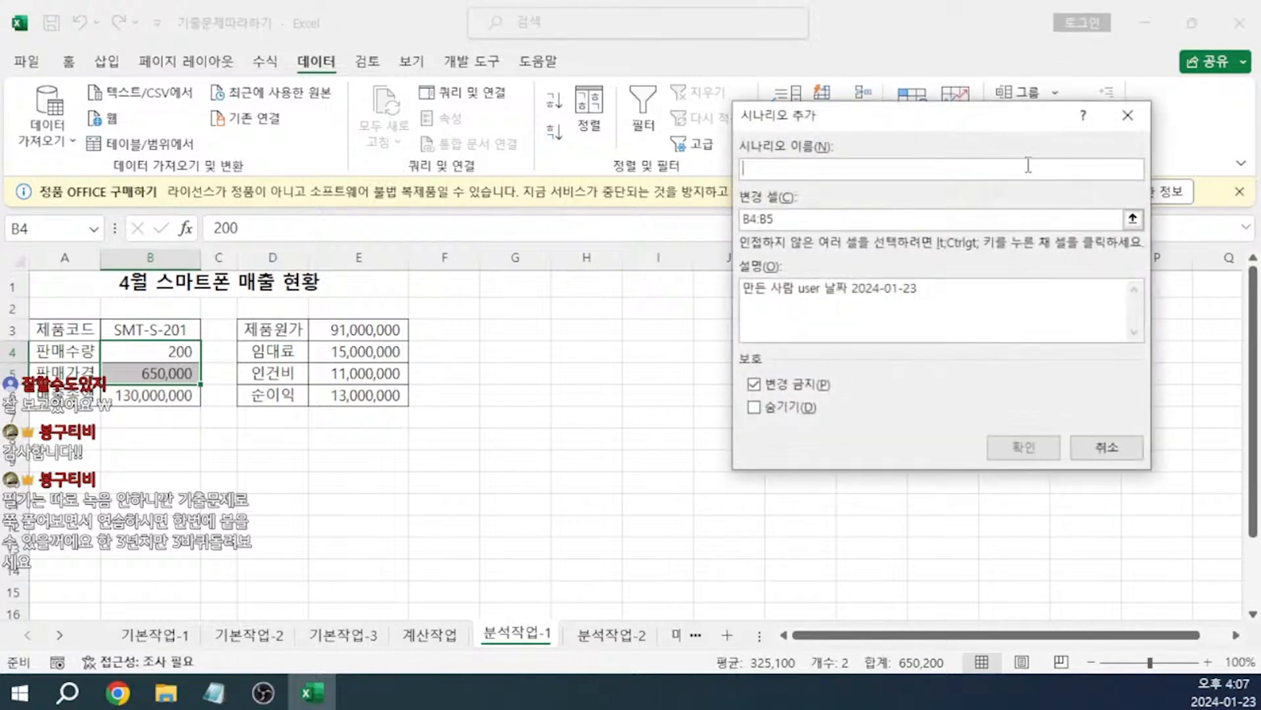
text(인하감소)
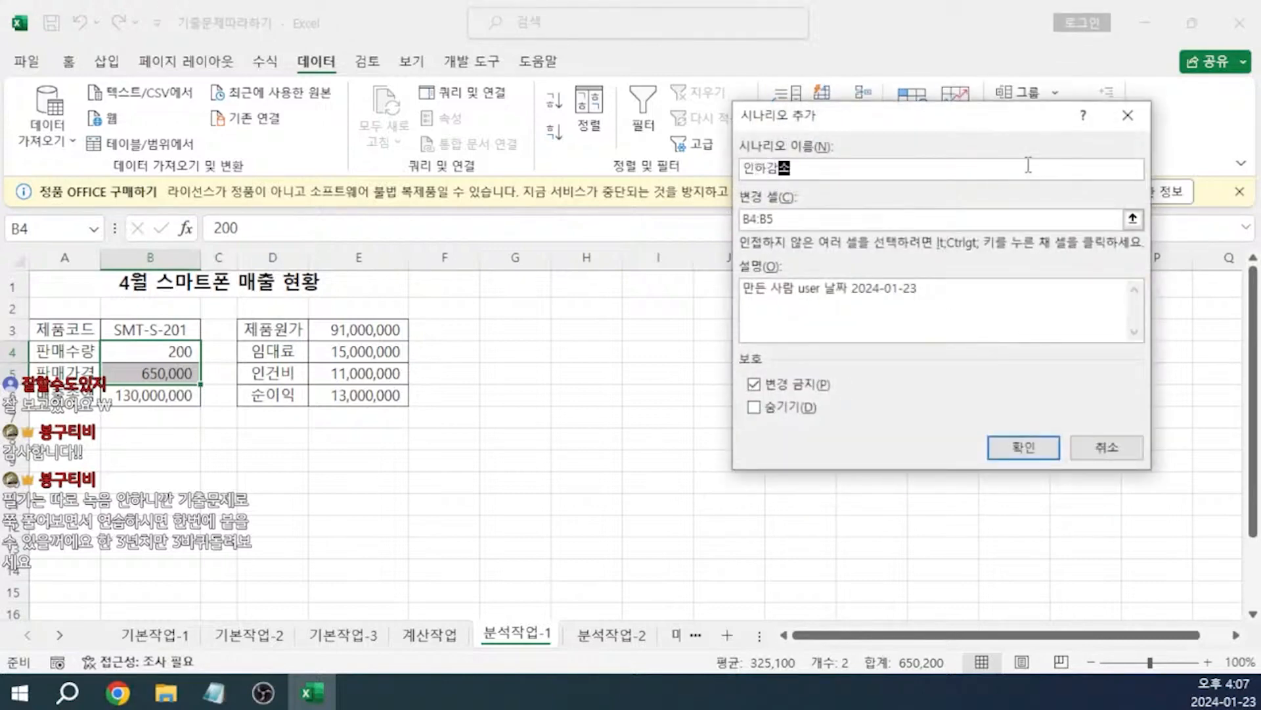
click(1055, 453)
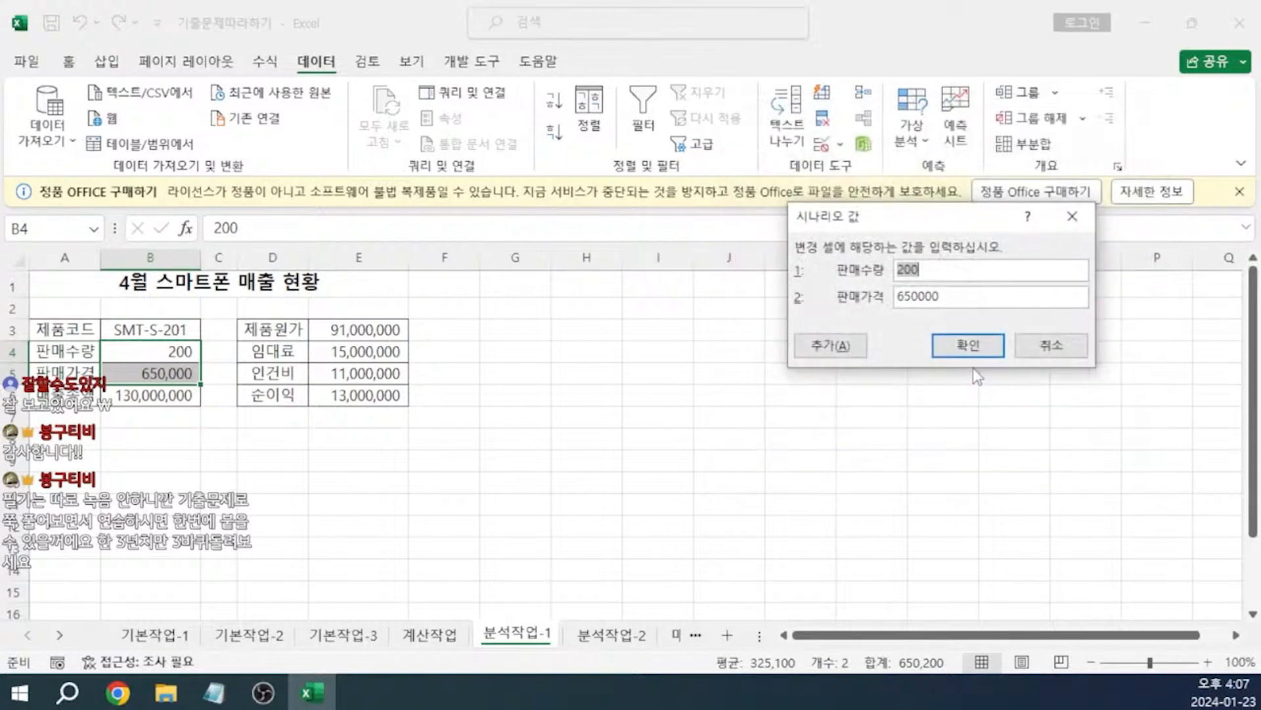
text(150)
key(Tab)
text(600000)
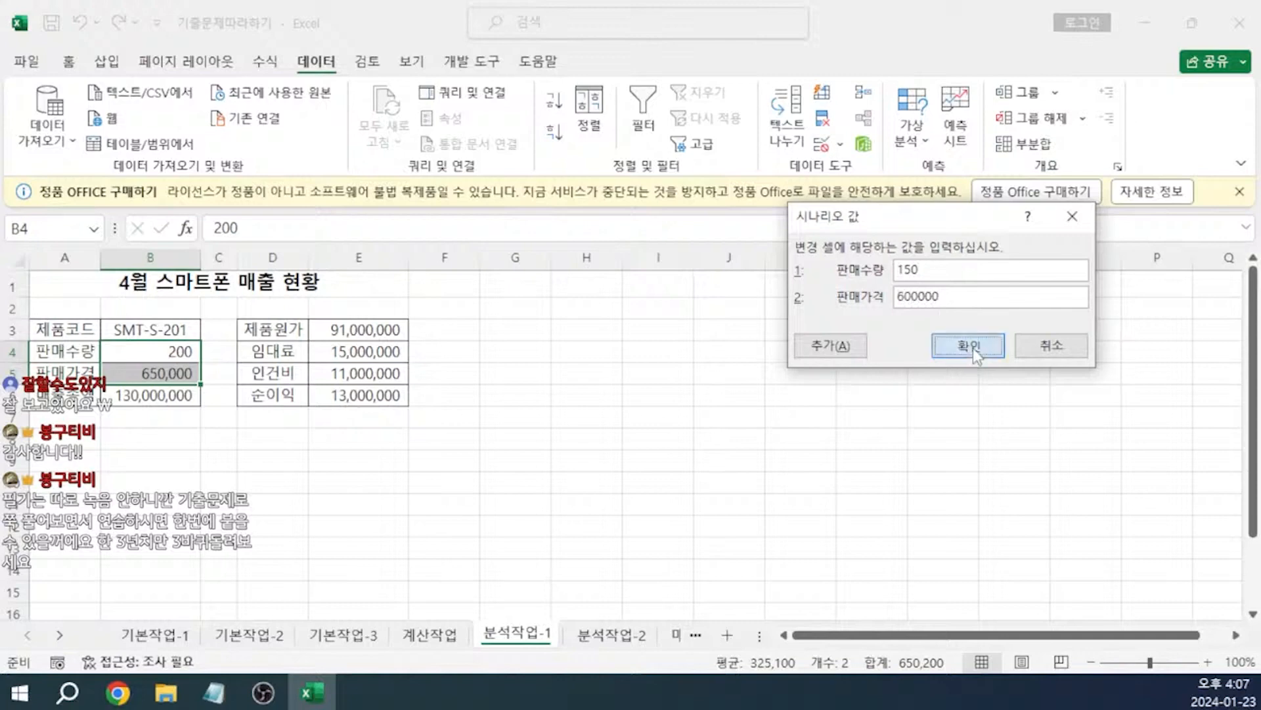
click(973, 349)
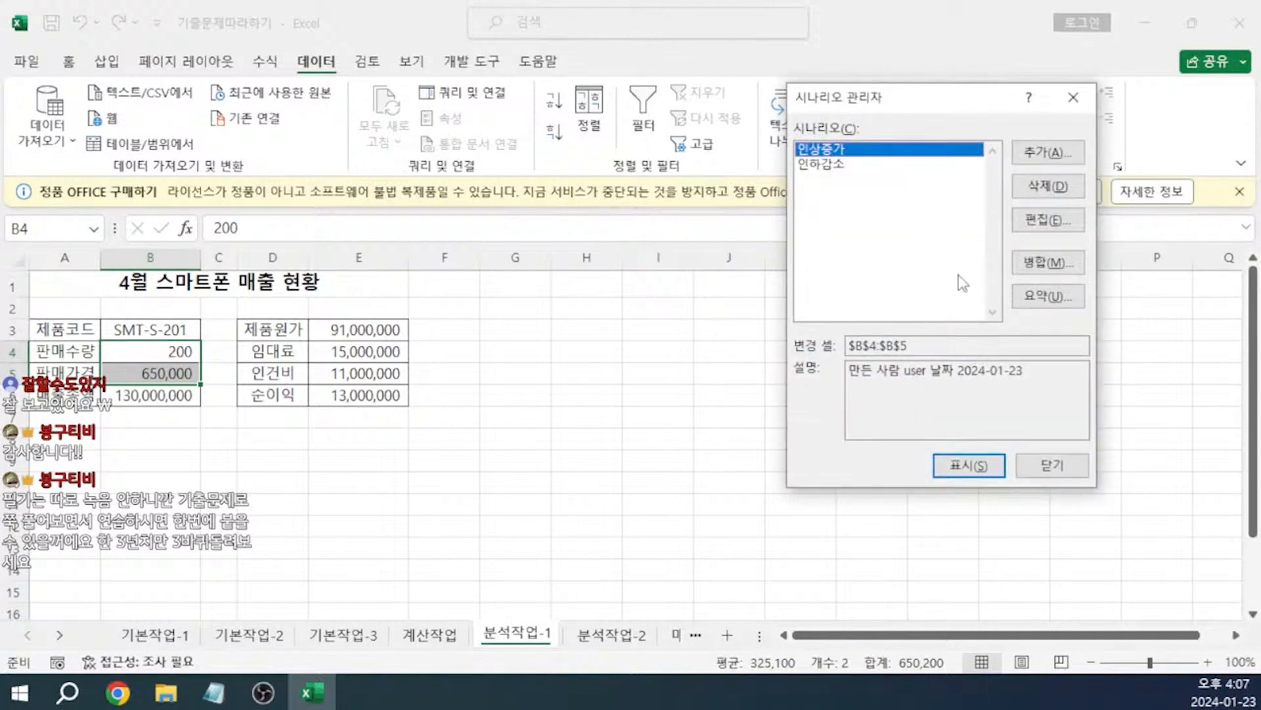
click(1040, 300)
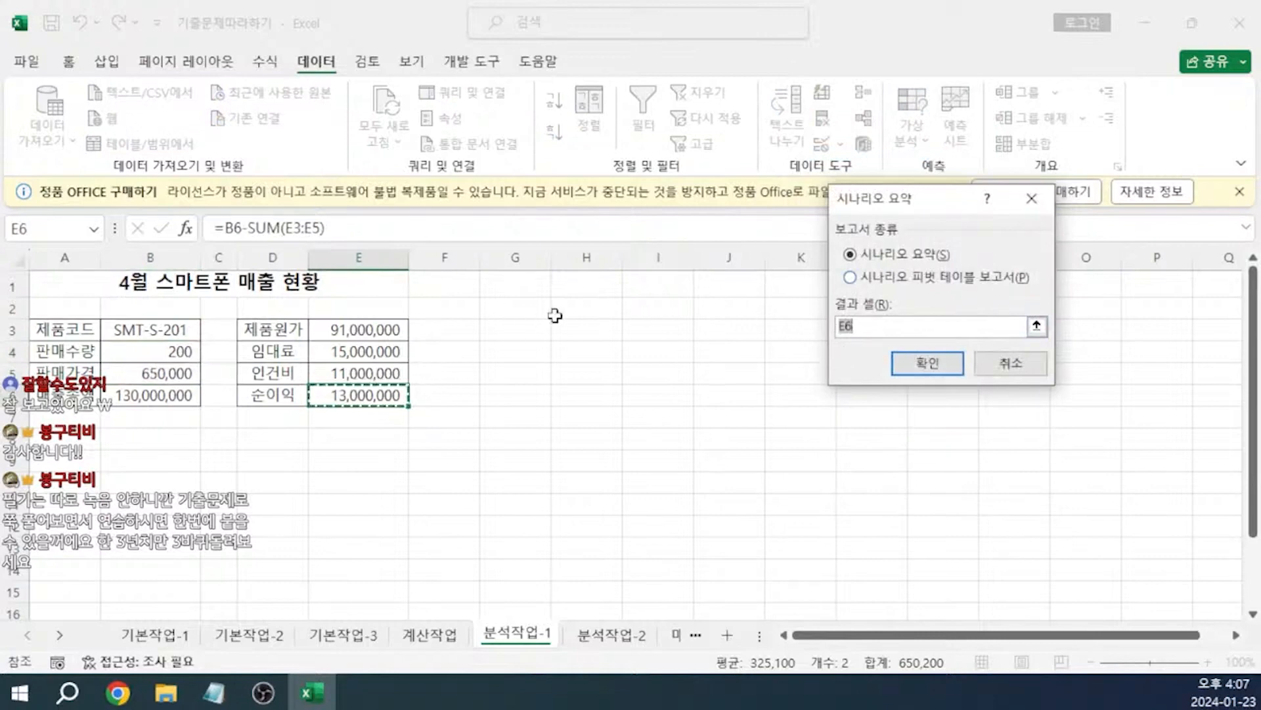
click(920, 361)
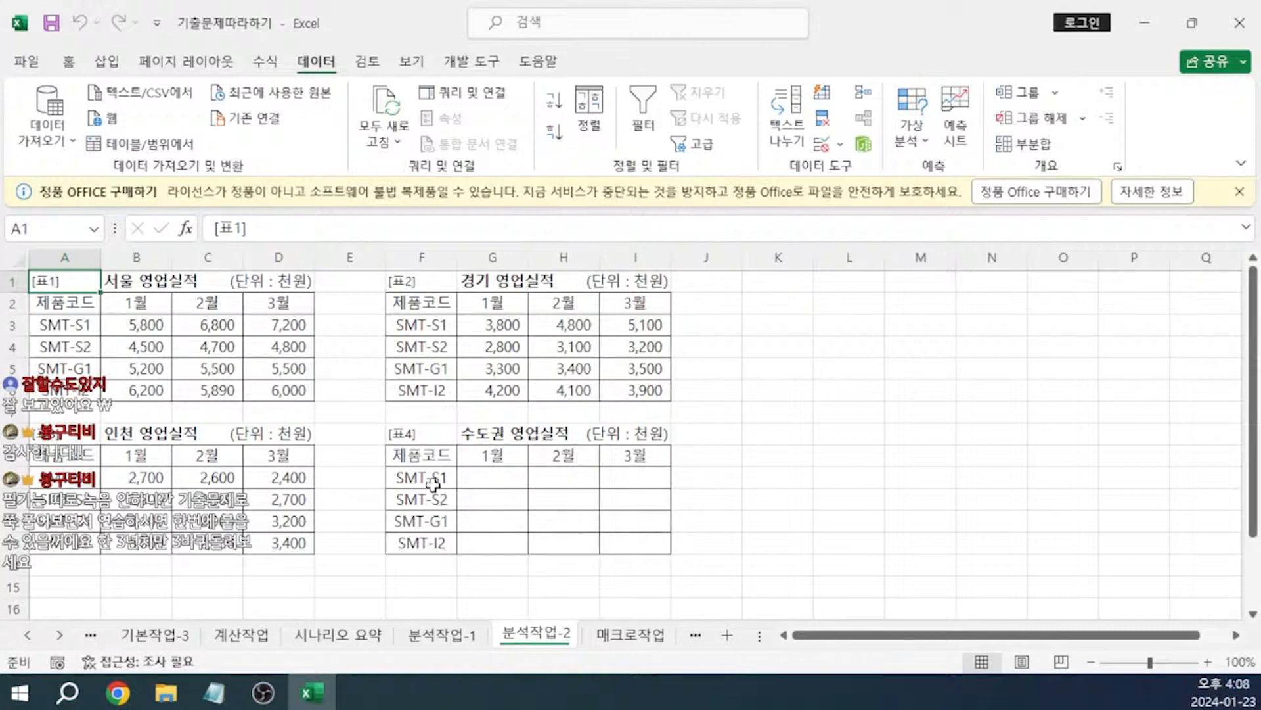
- Start a 합계 consolidation for the 표4 range F9:I13 on the 분석작업-2 sheet and add A2:D6, F2:I6 and A9:D13 as references
drag(428, 456, 622, 547)
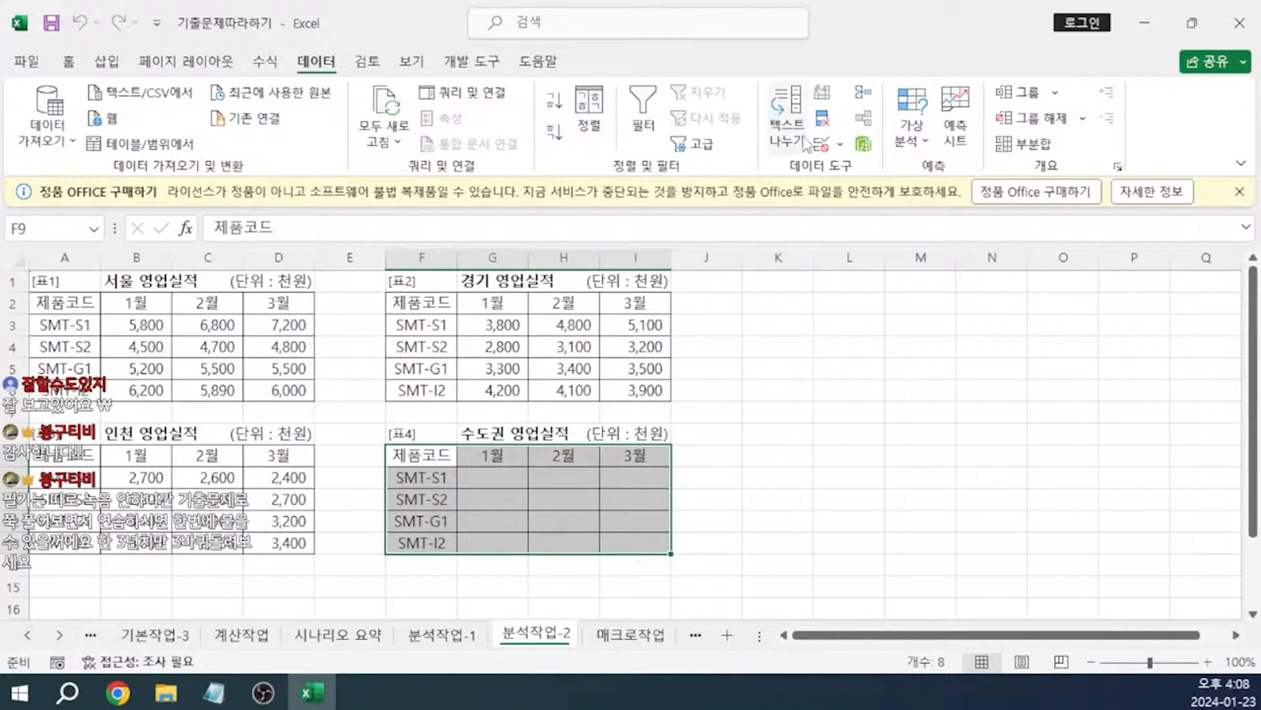
click(863, 95)
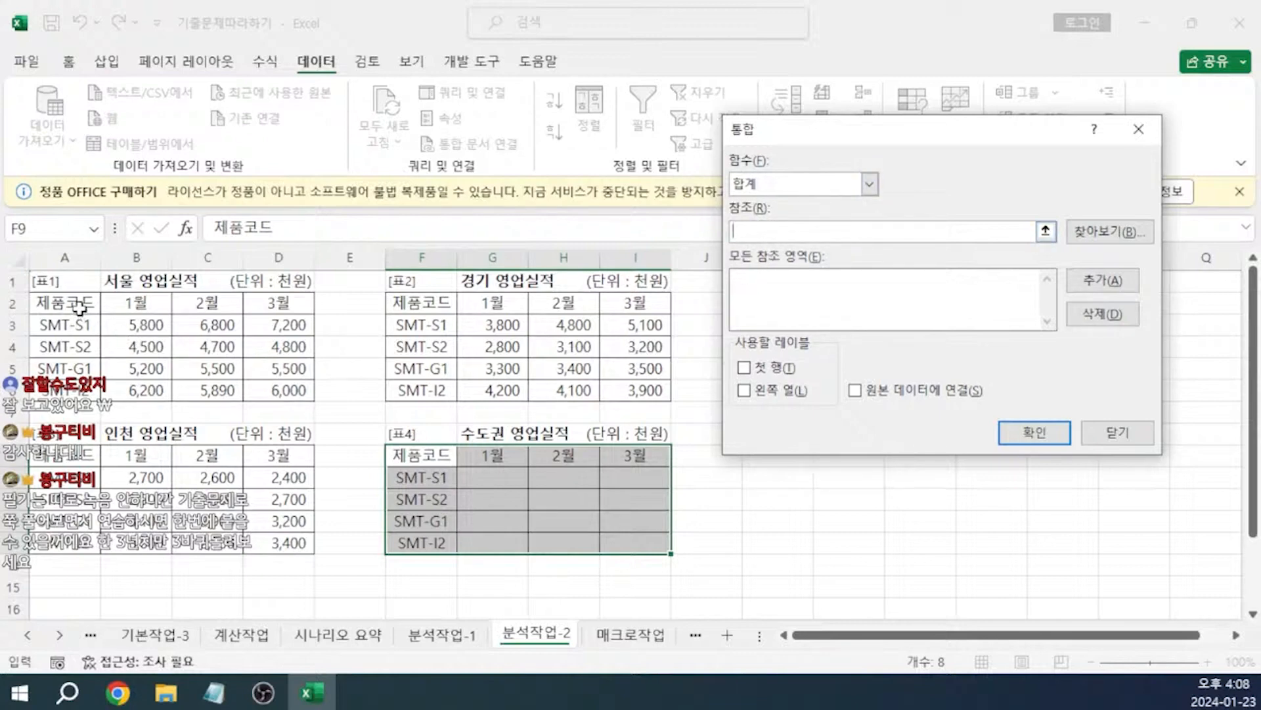
drag(78, 307, 262, 391)
click(1103, 279)
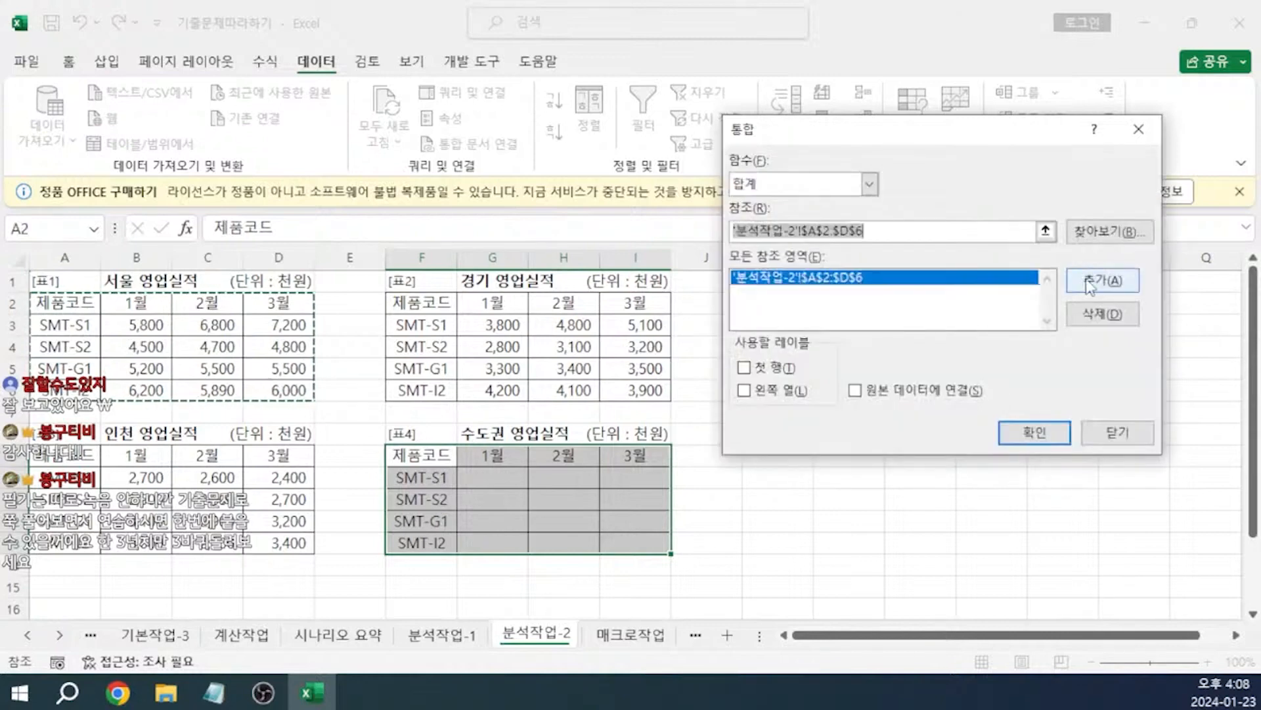
drag(424, 304, 650, 392)
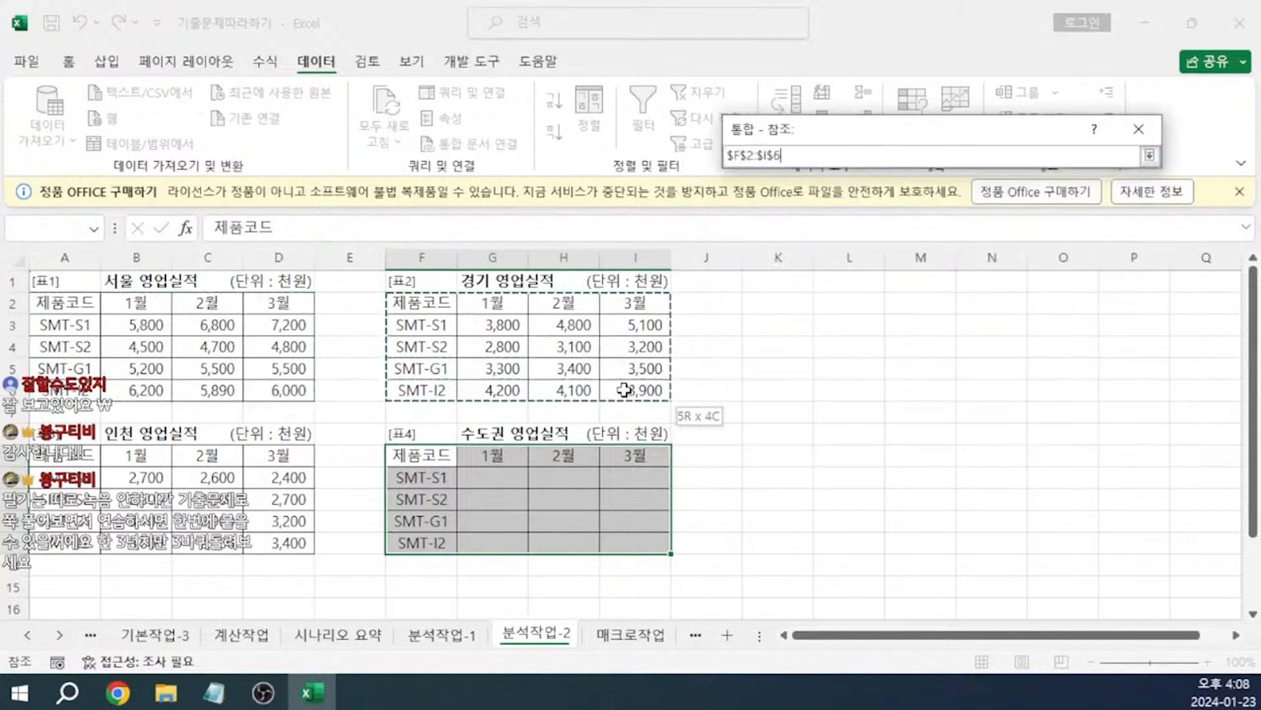
click(1102, 280)
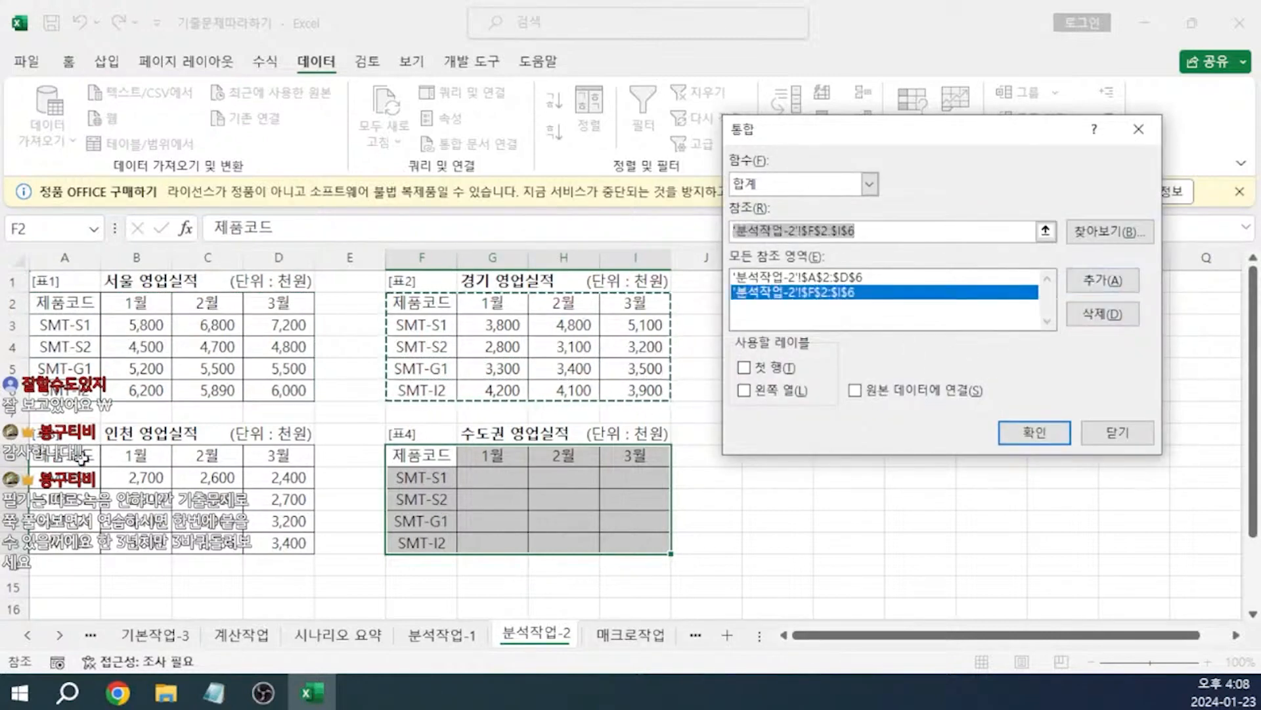
drag(79, 460, 265, 537)
click(1102, 280)
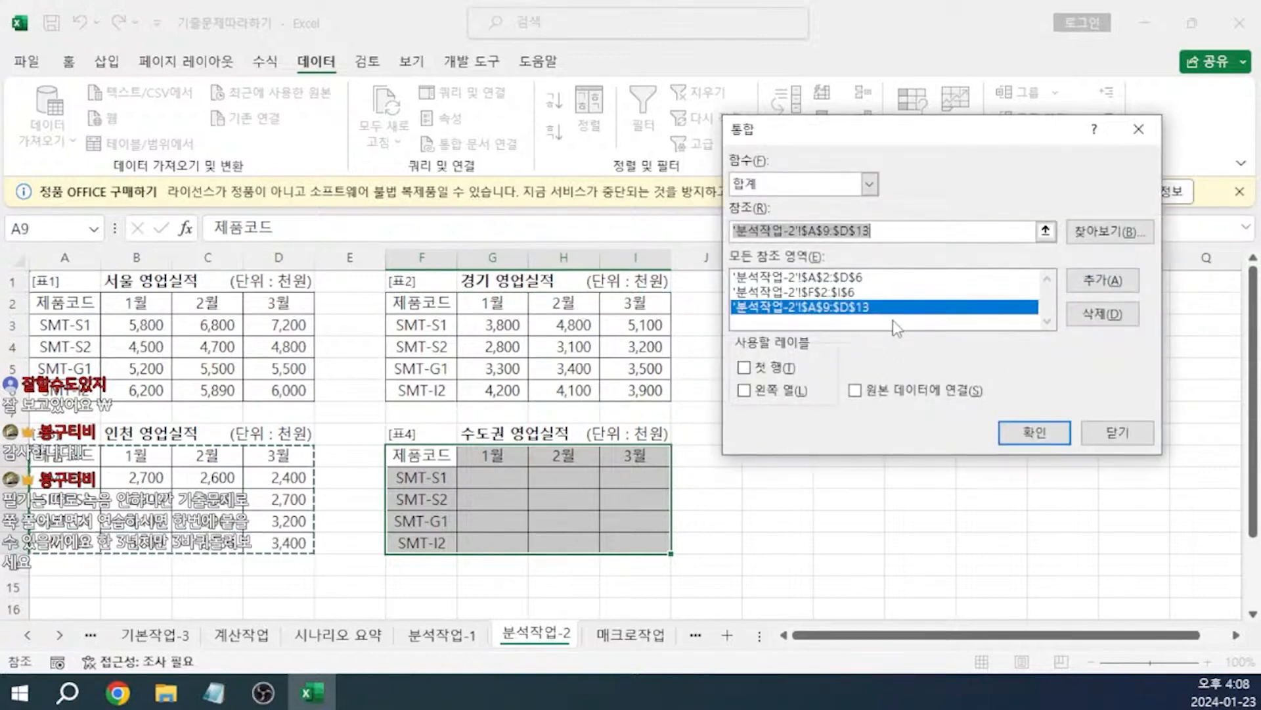
- Use the 첫 행 and 왼쪽 열 labels and run the consolidation into 표4
click(749, 368)
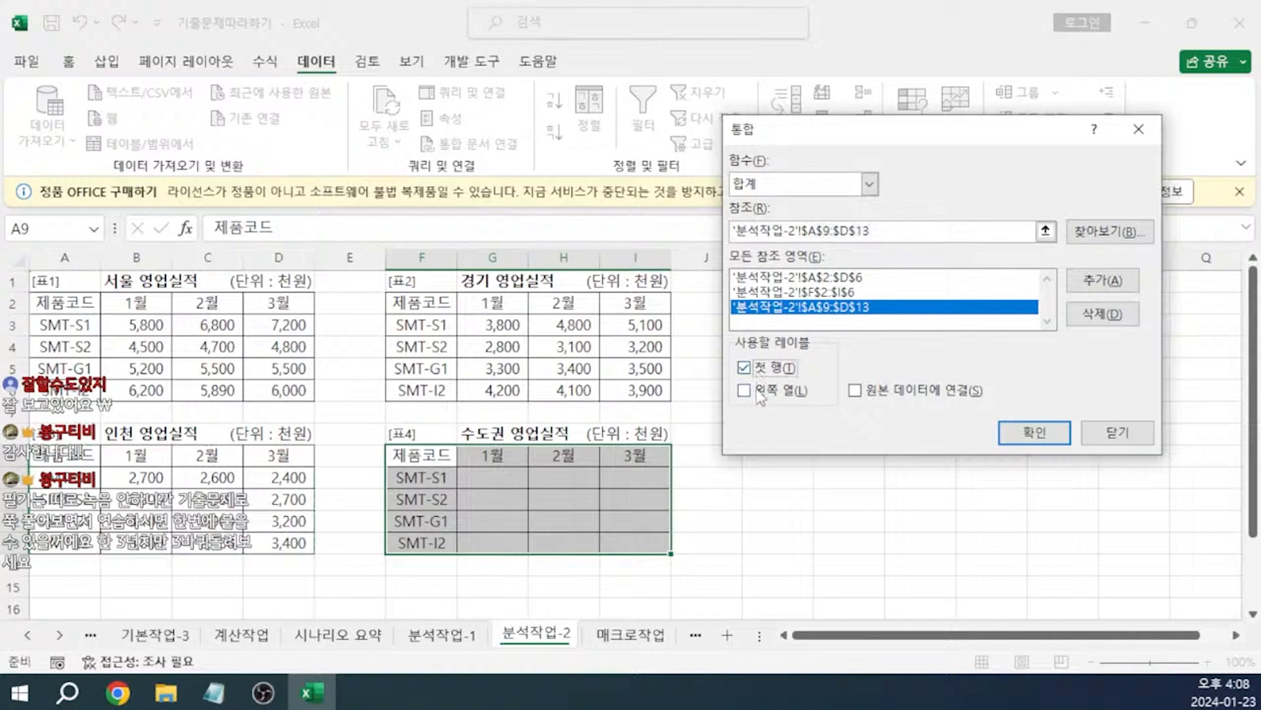
click(759, 395)
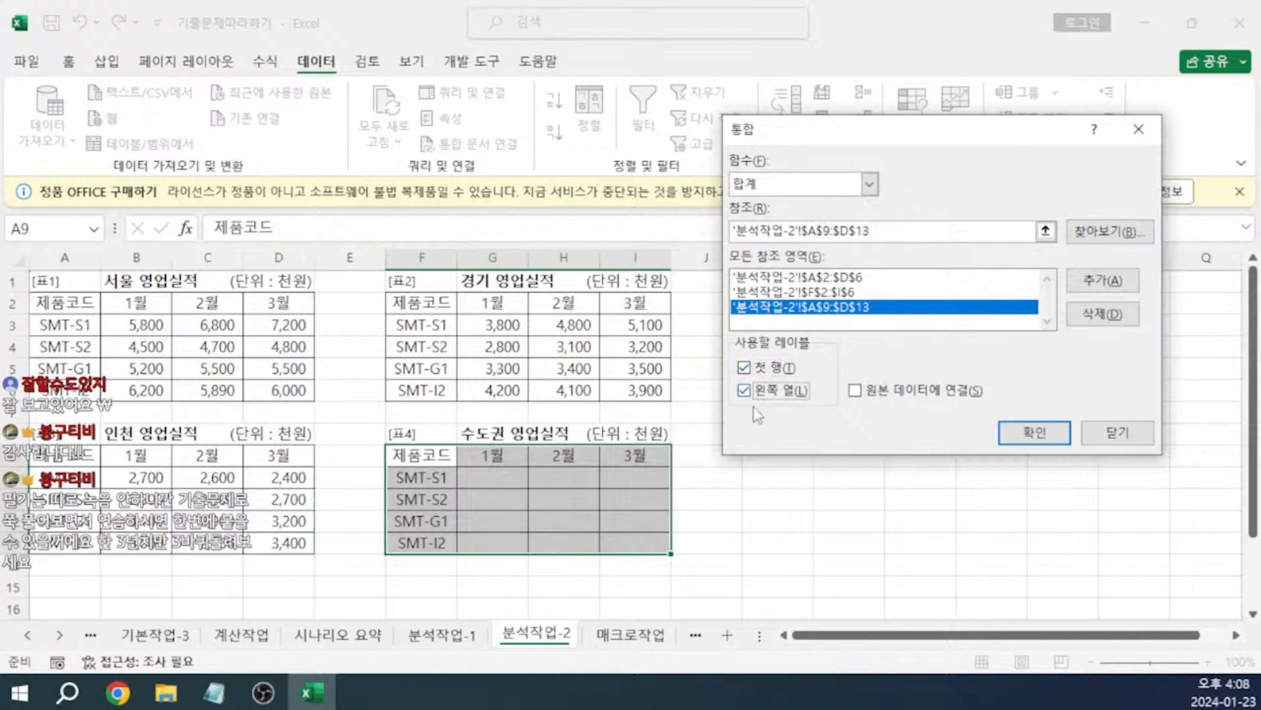
click(1026, 433)
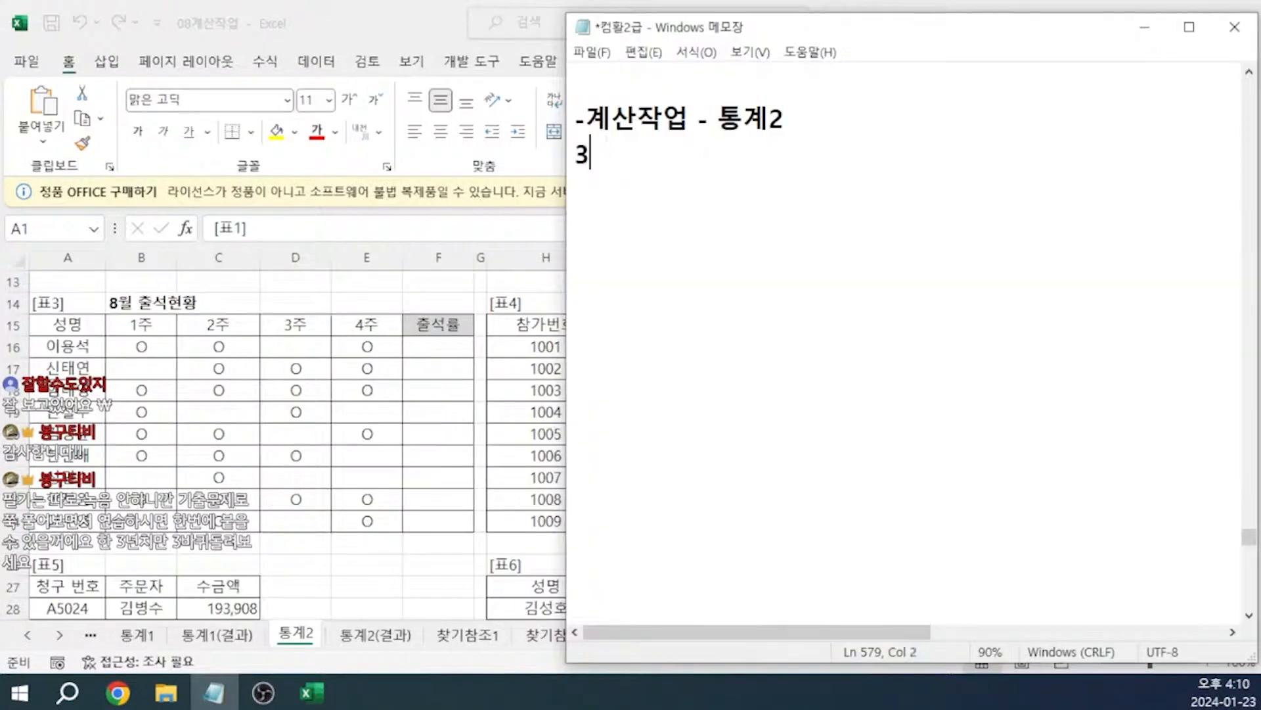
- Write note 3 under the 계산작업 - 통계2 heading as "출석부 영역에 O로 출석을 체크했다."
text(. 추)
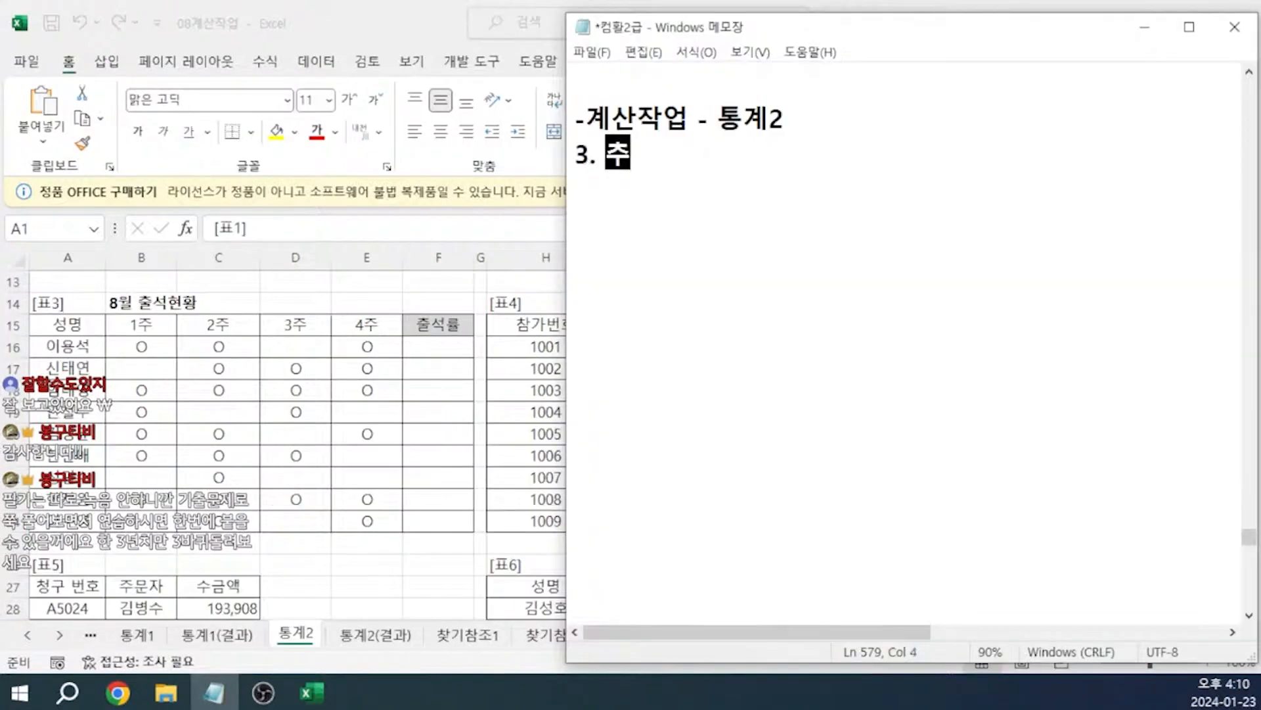
text(석부 영역)
text(ㅇ)
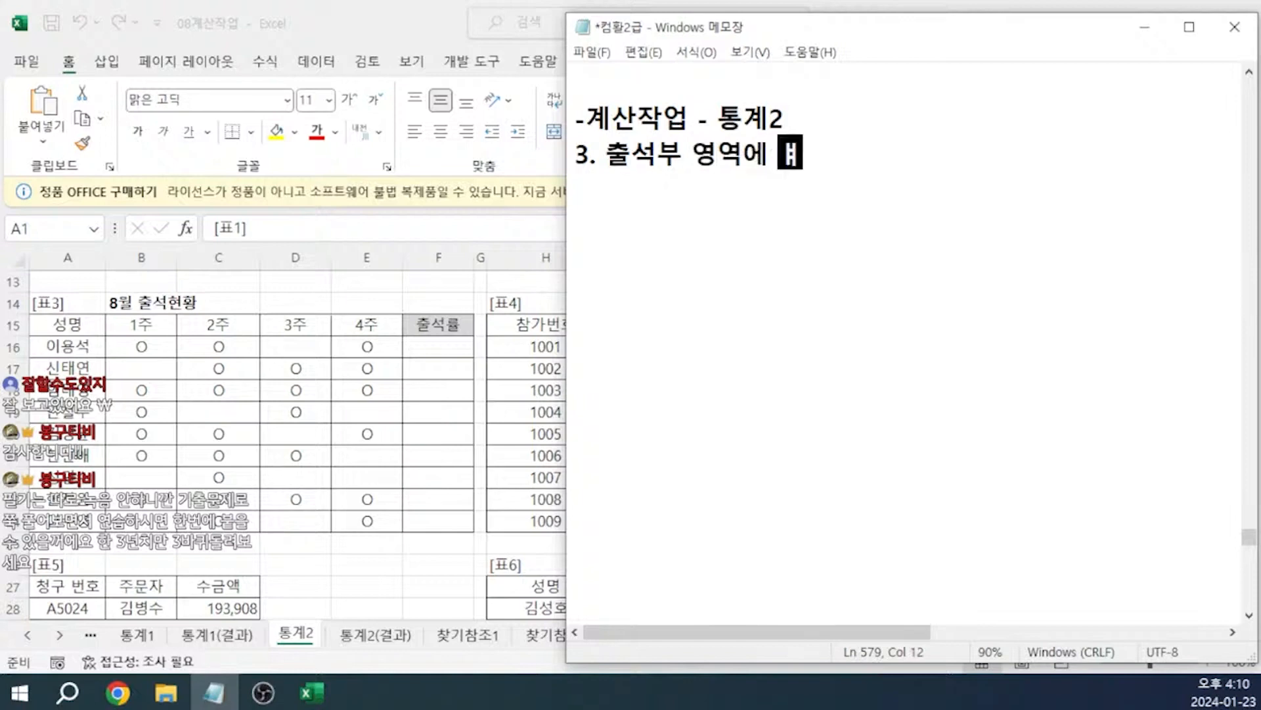
key(BackSpace)
text(O로 출석을 체크했다.)
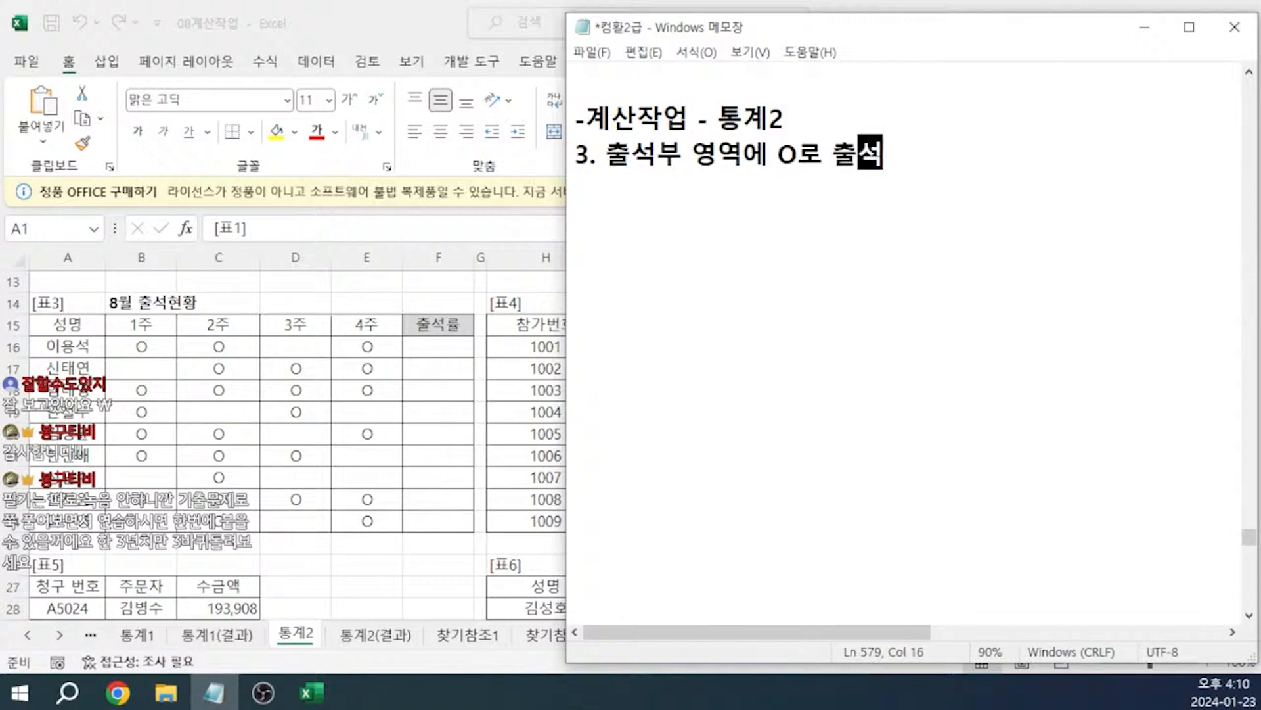
- Add the attendance-rate line "1개면 25%, 2개면 50%, 3개면 75%, 4개면 100%" below note 3
key(Return)
text(1개면 )
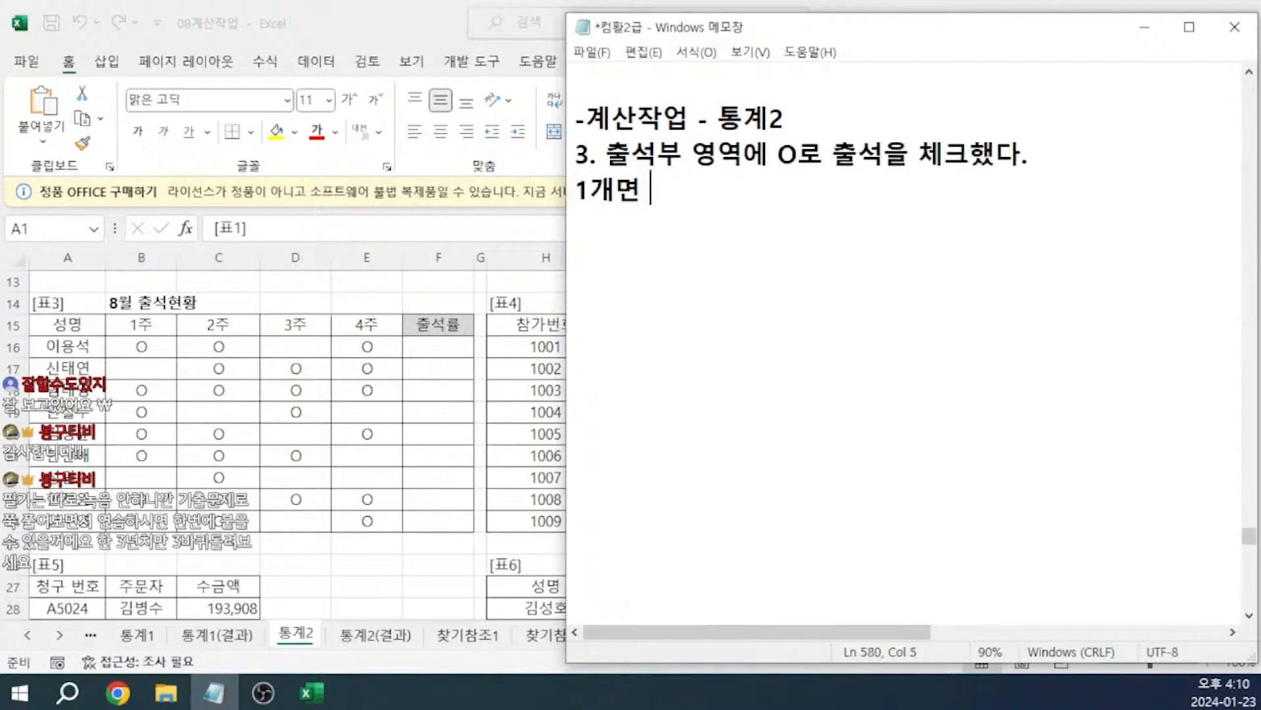
text(25%, 2개면 50%, 3)
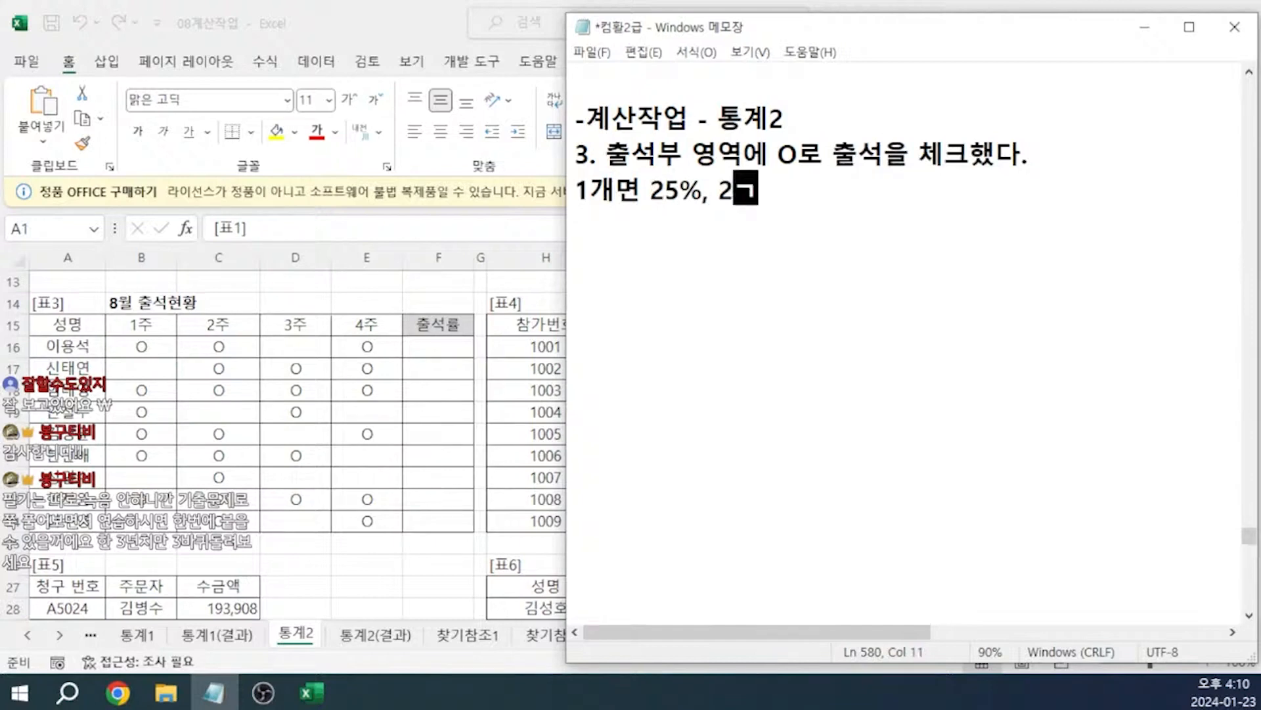
text(개면 75%, )
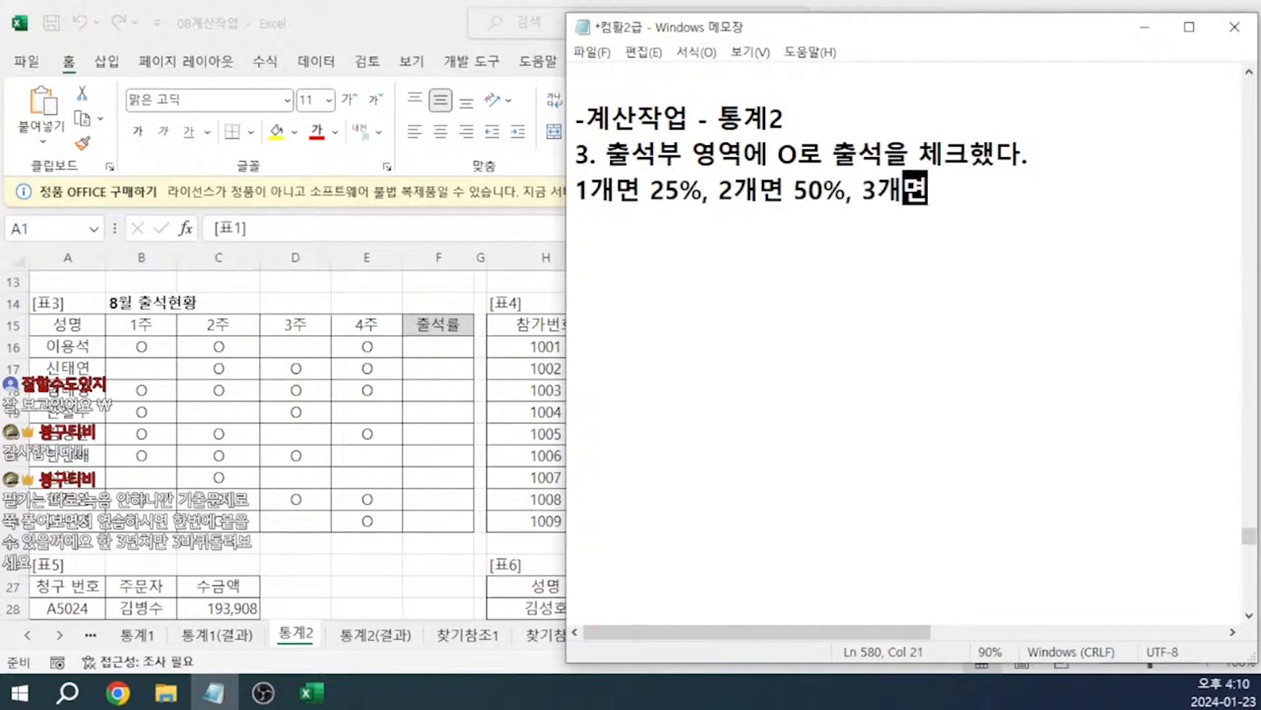
text(4개면 100)
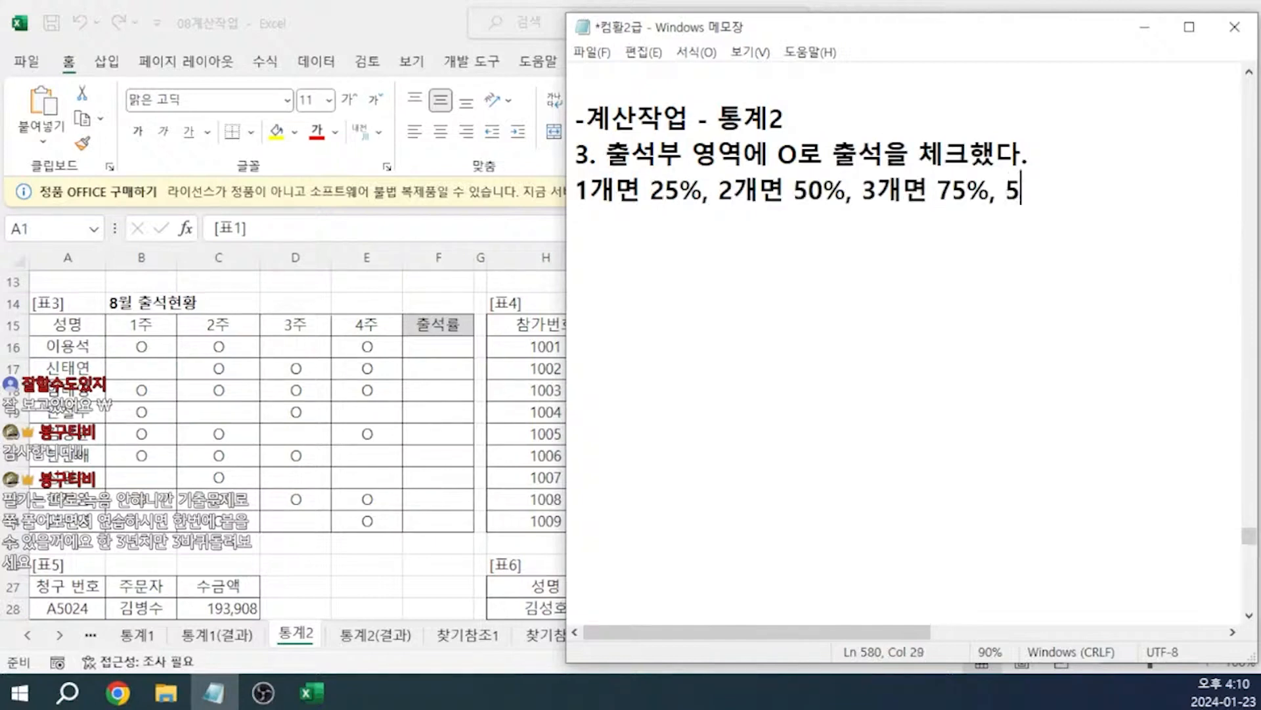
text(%)
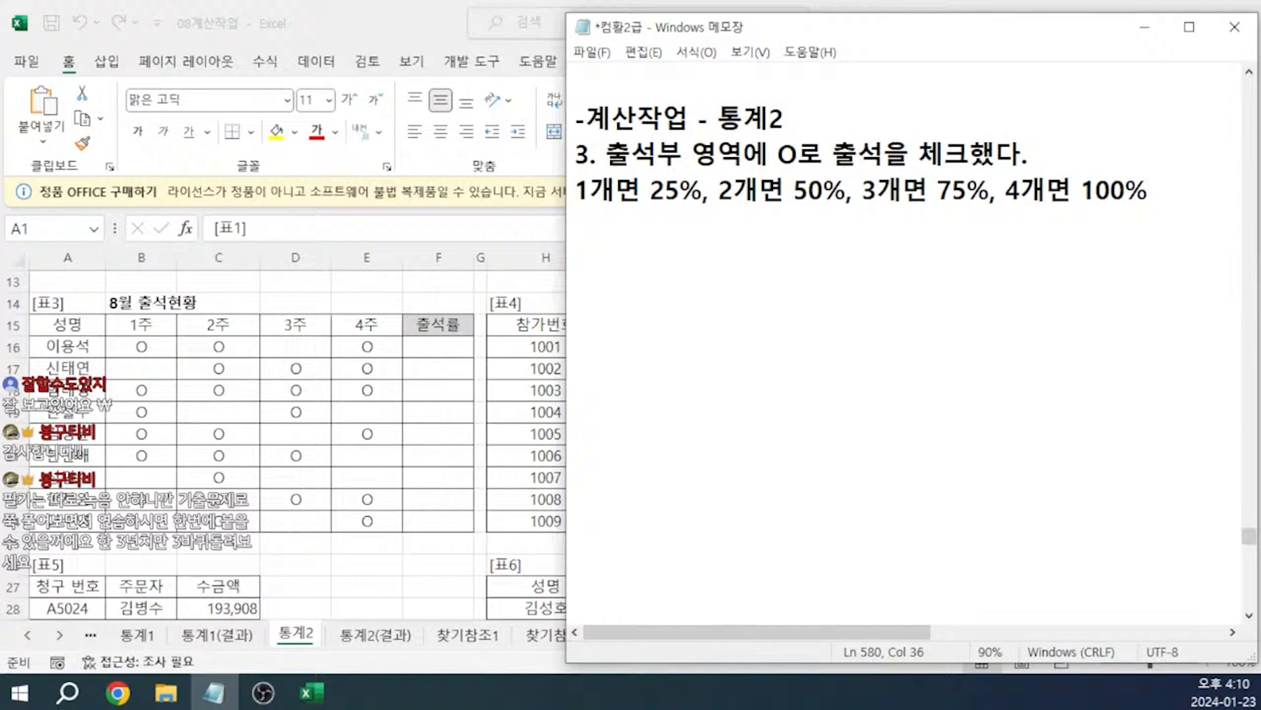
- Note the required functions on a new line as "(choose, counta)"
key(Return)
text((c)
key(BackSpace)
key(Hangul)
text(choose, )
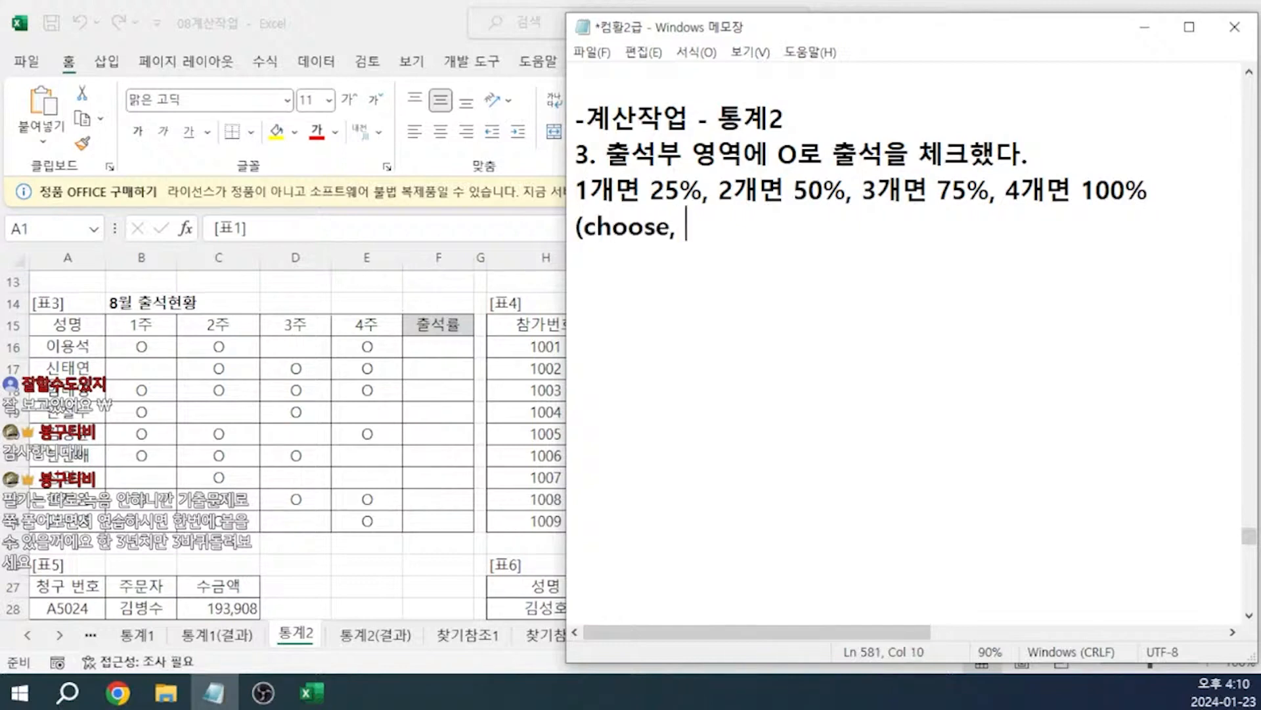
text(counta))
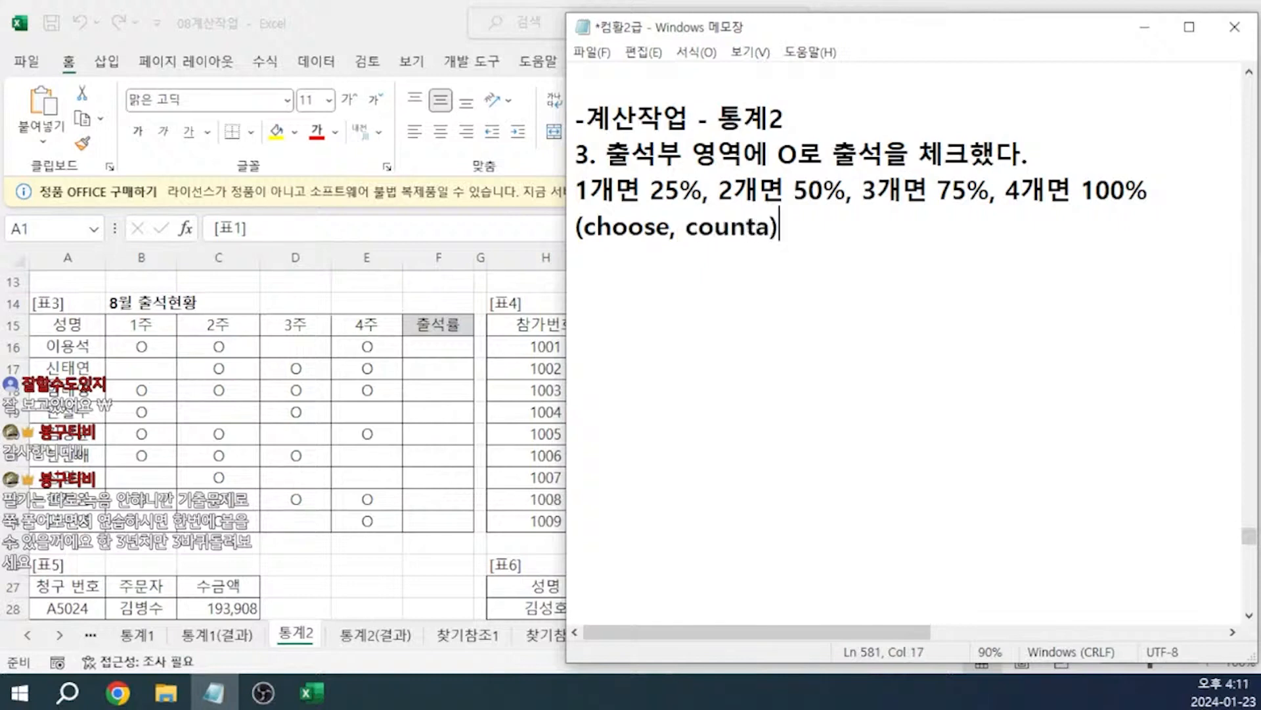
- After a blank line, add the syntax note "CHOOSE( 숫자, 1일경우, 2일경우, 3일경우, 4일경우...)"
key(Return)
key(Return)
text(CHOOSE)
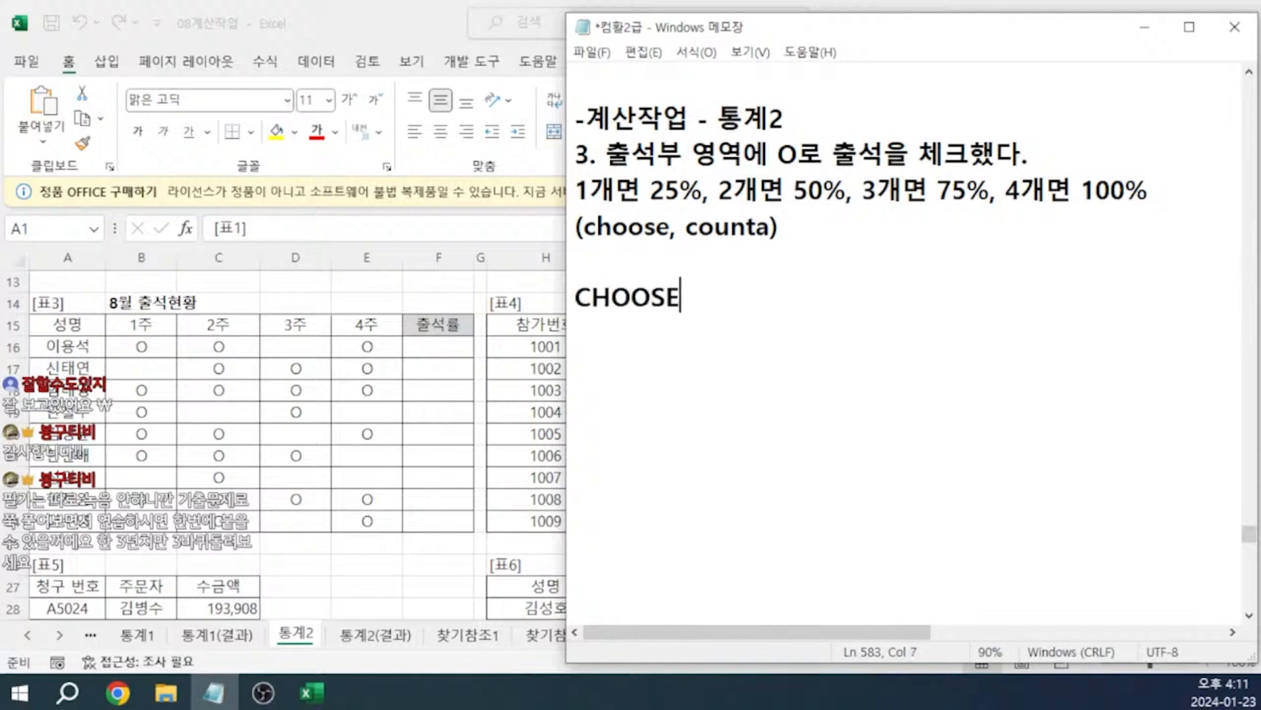
text(()
text( 숫자)
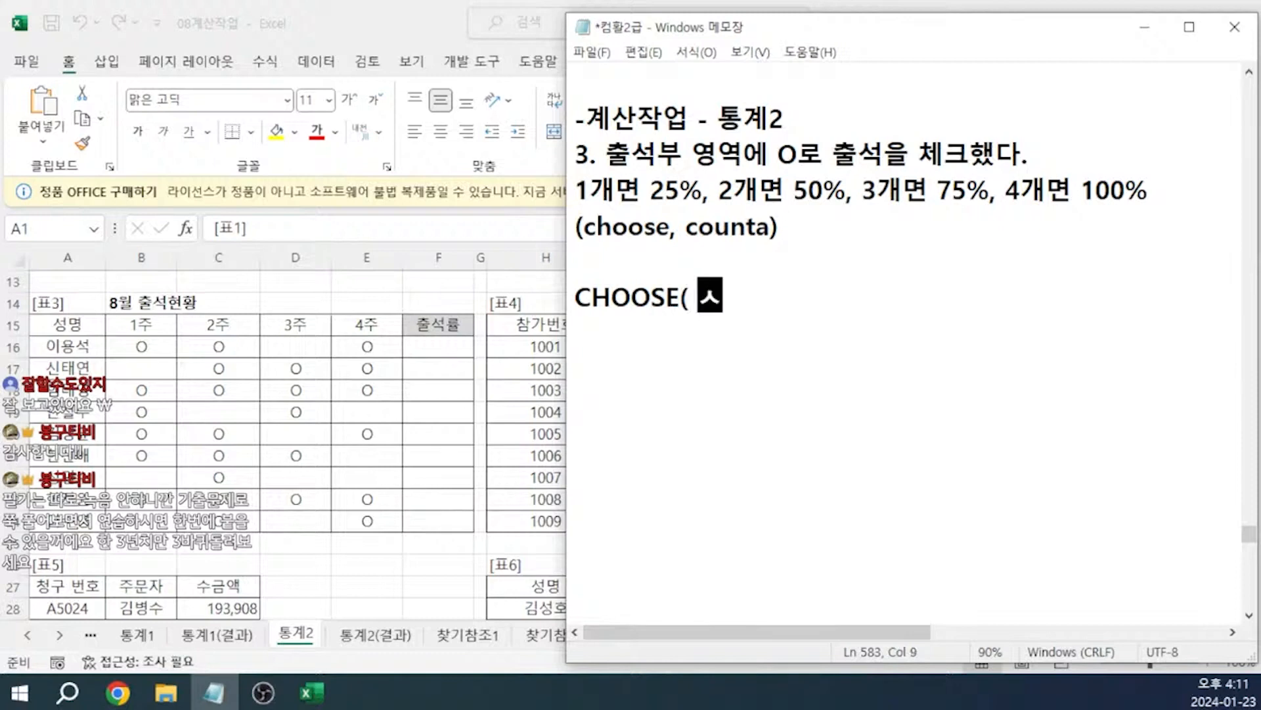
text(, 1)
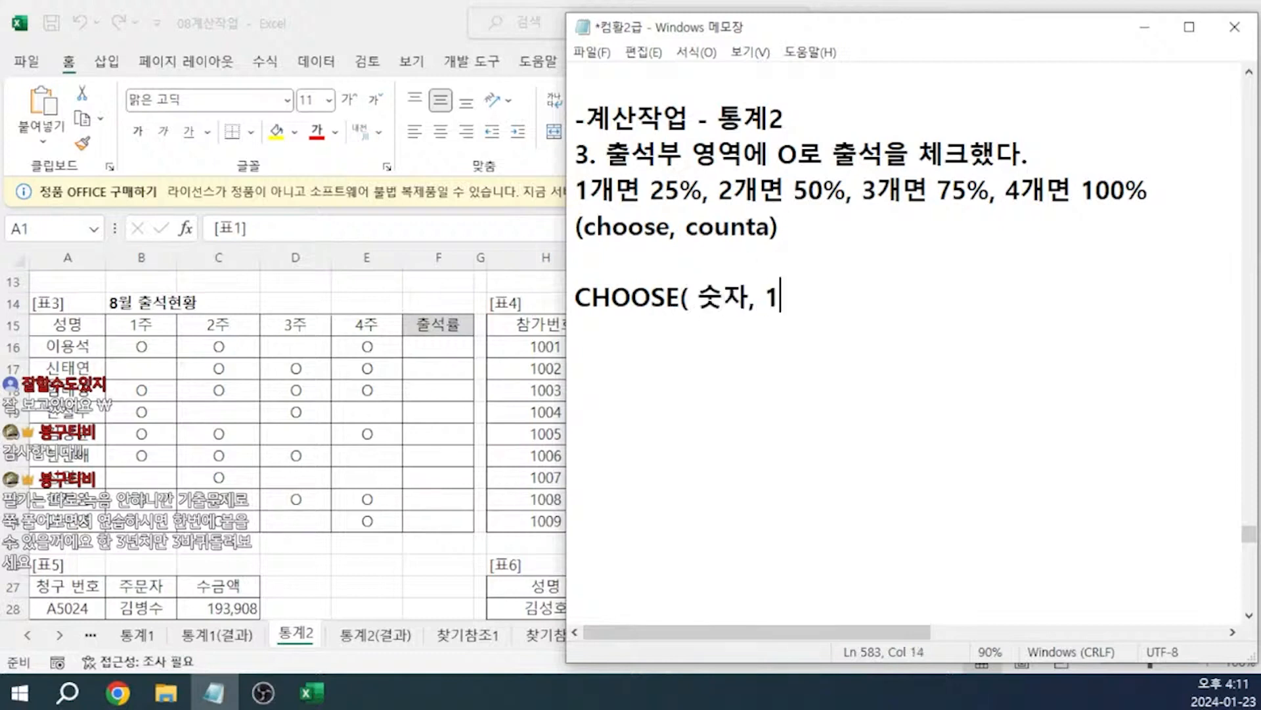
text(일경우, 2일경우, )
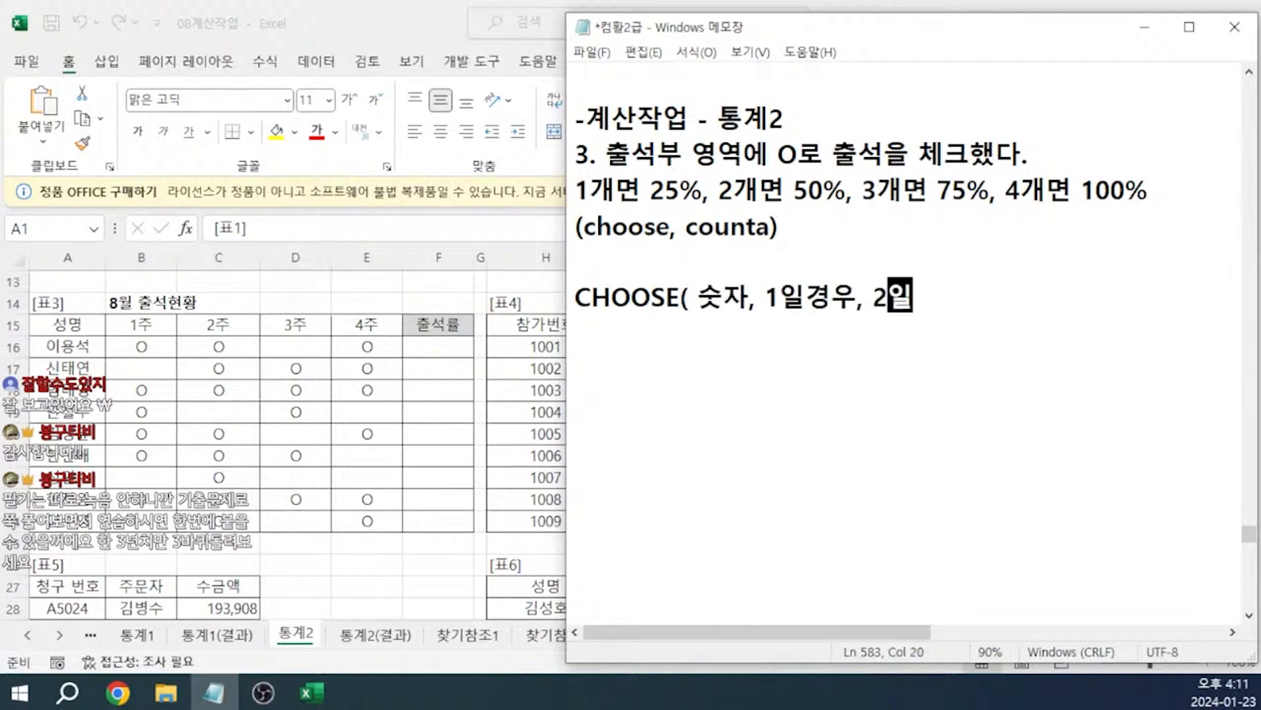
text(3일경우 )
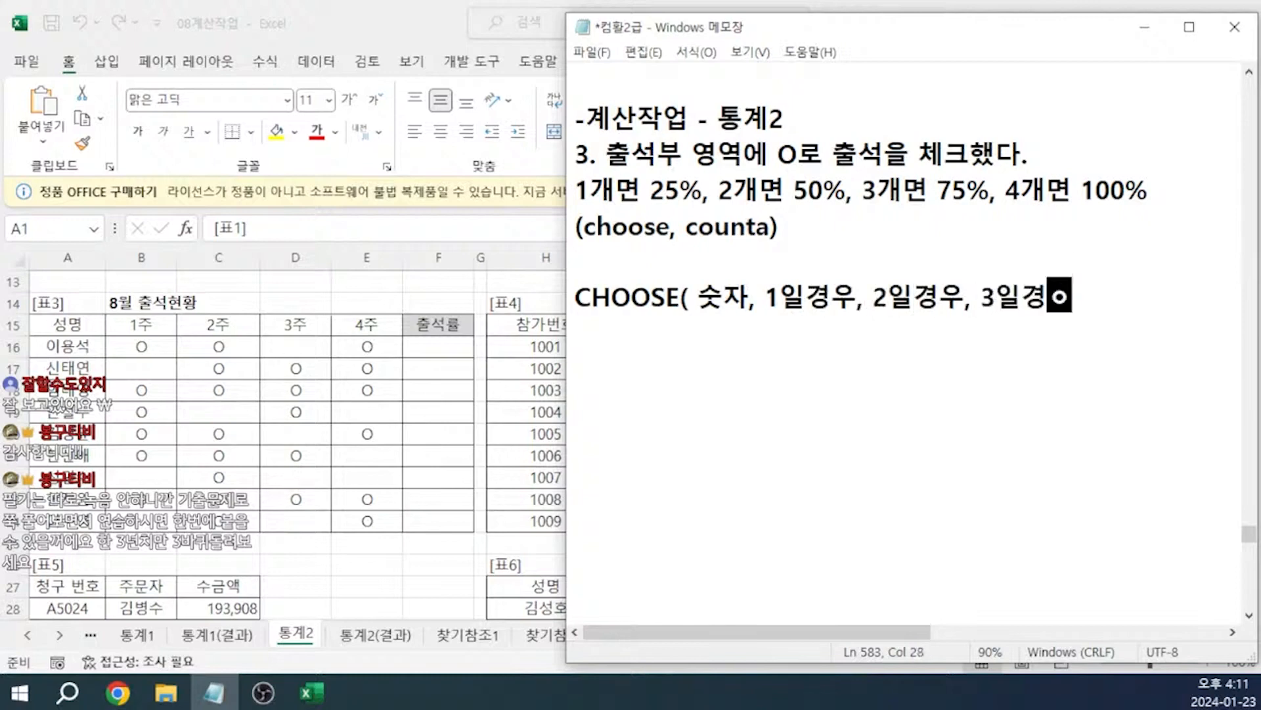
text(, 4일경우...))
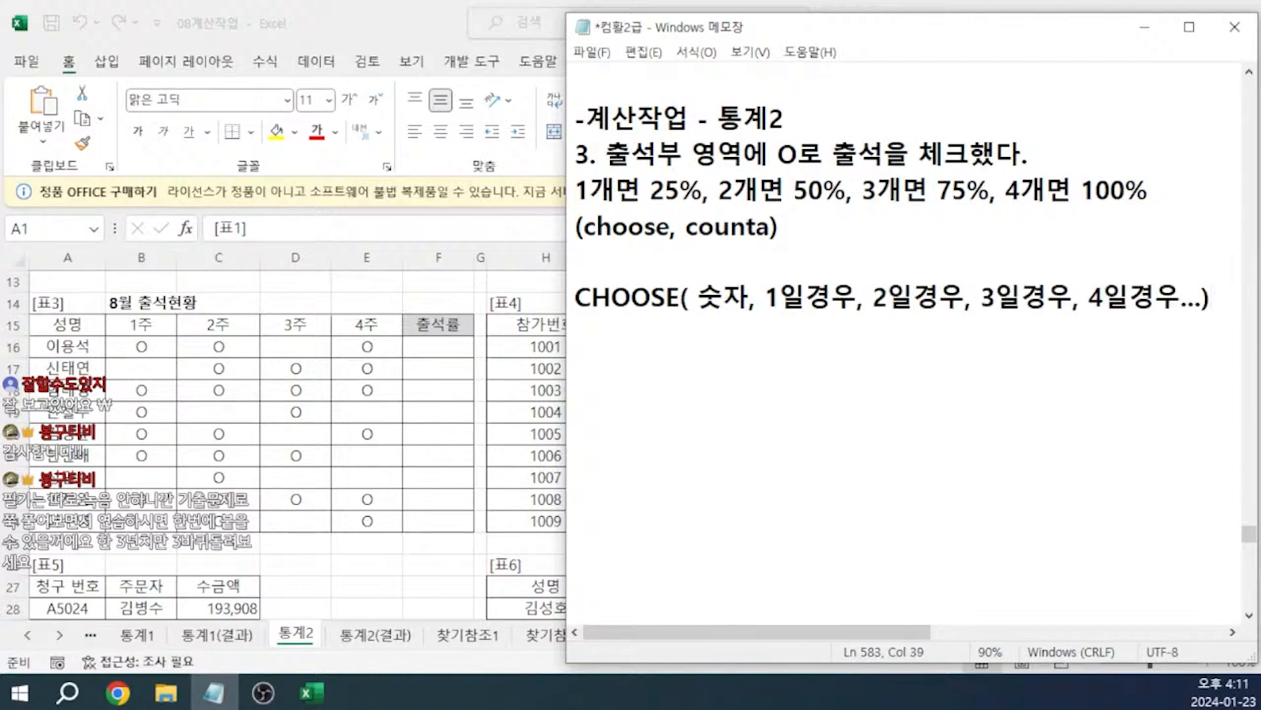
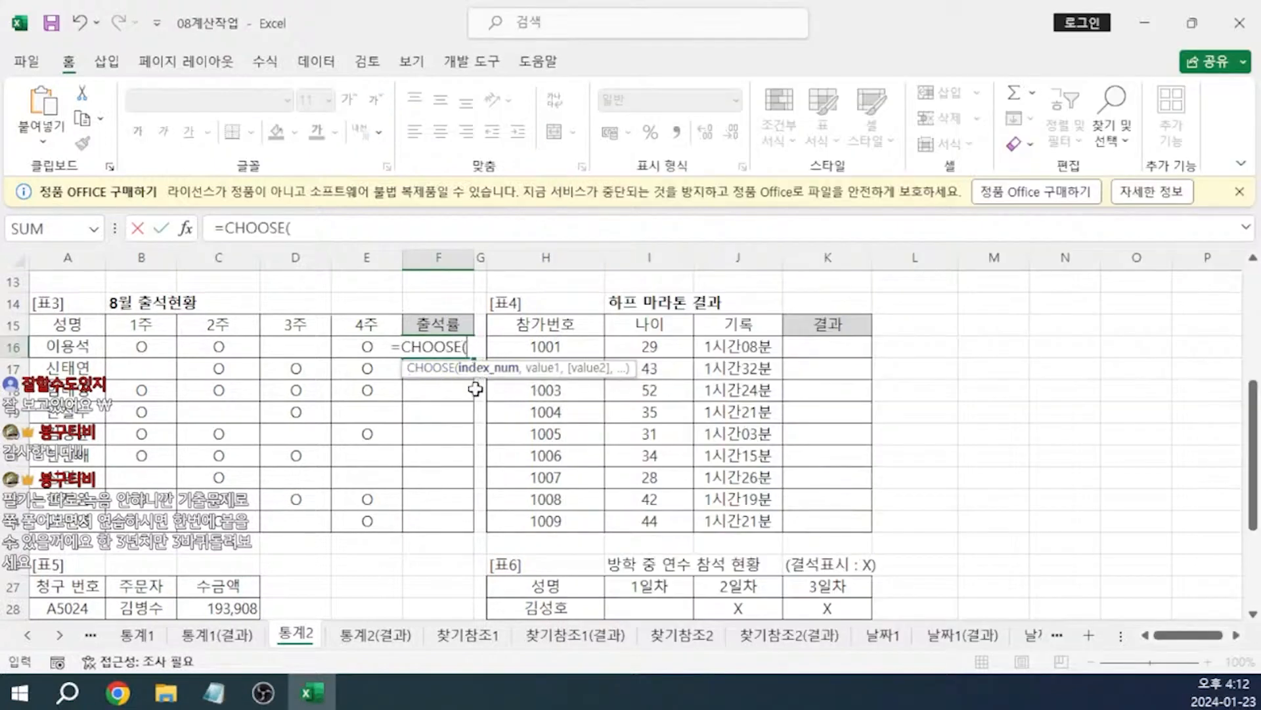
- In Excel, use COUNTA(B16:E16) as the index argument of the CHOOSE formula in 출석률 cell F16
click(361, 227)
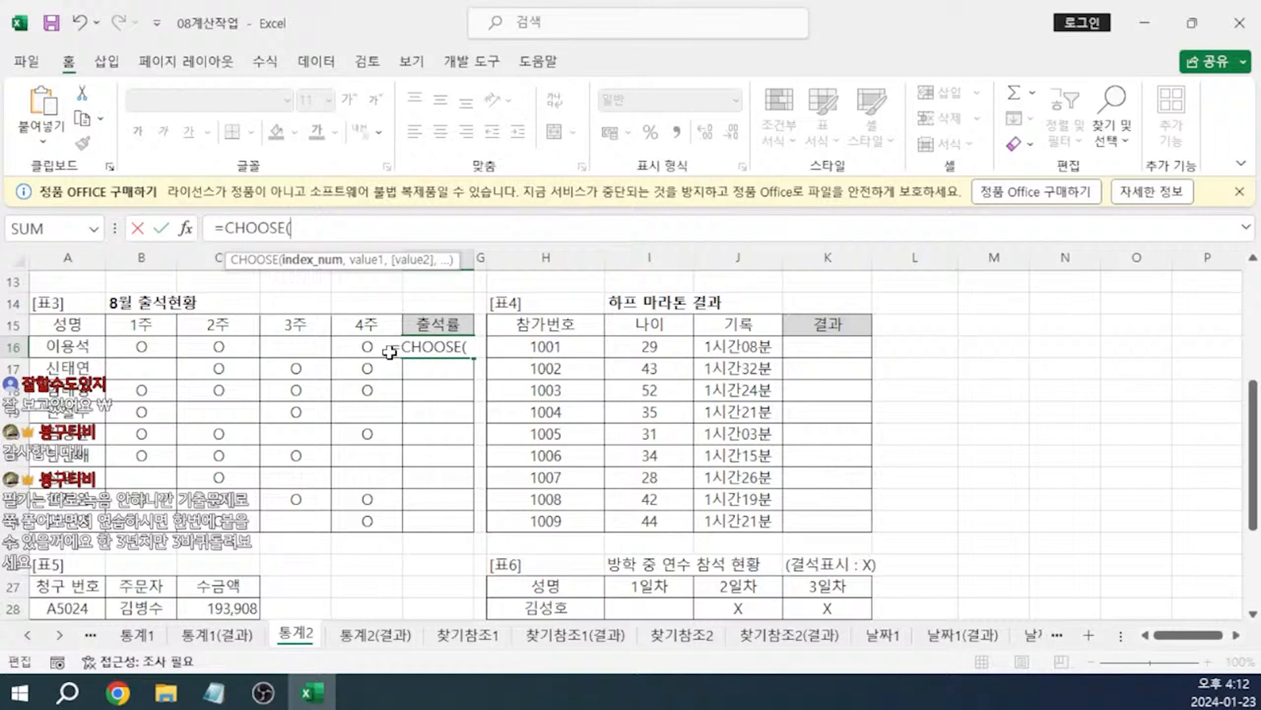
text(COUNT)
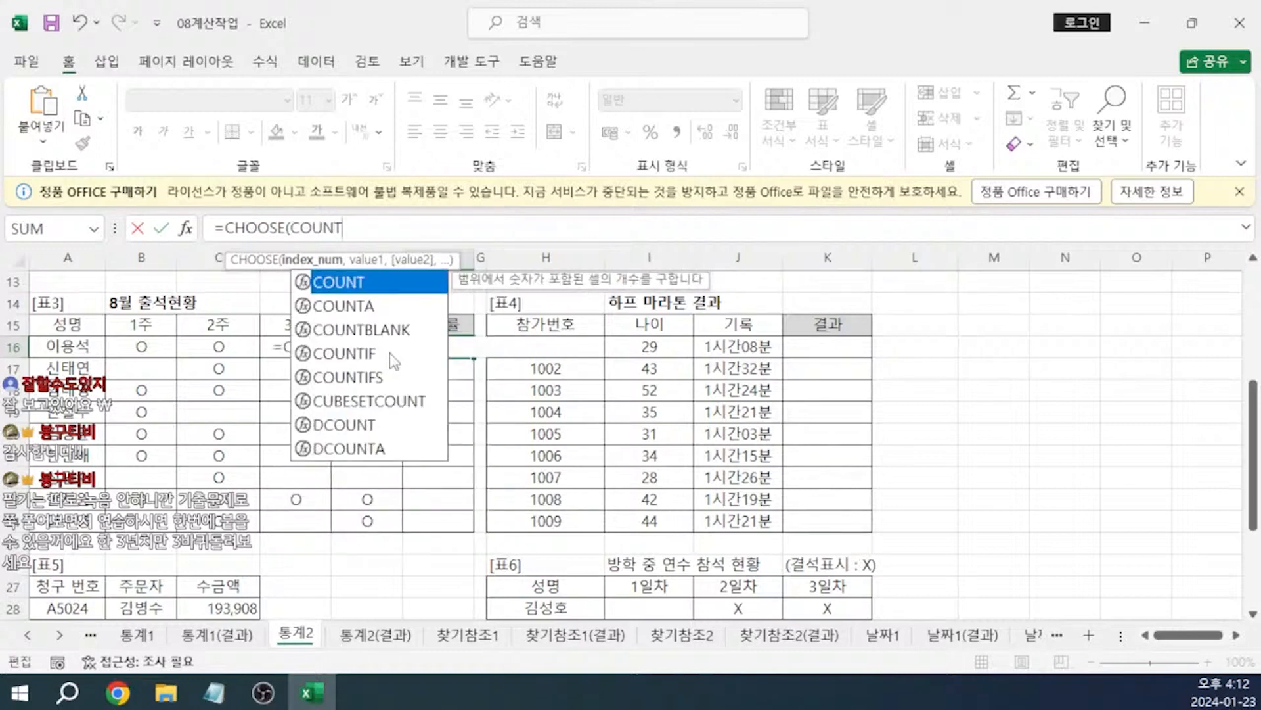
key(Down)
key(Tab)
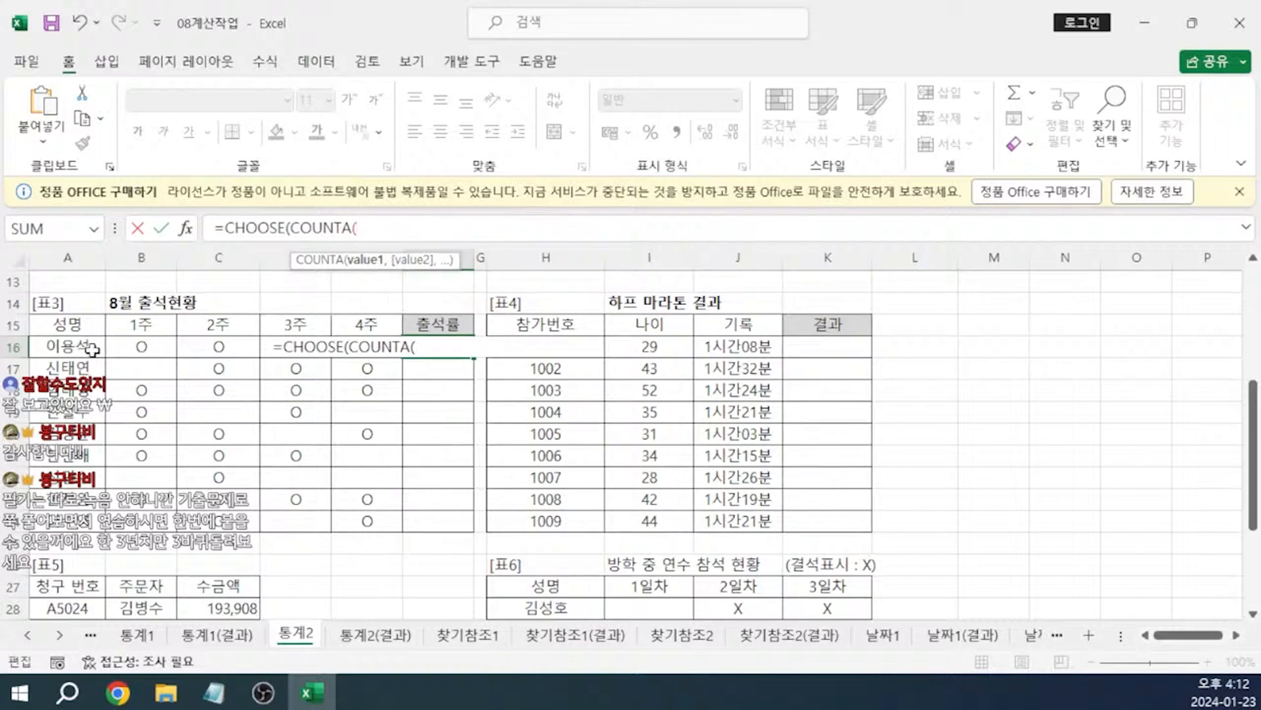
click(156, 348)
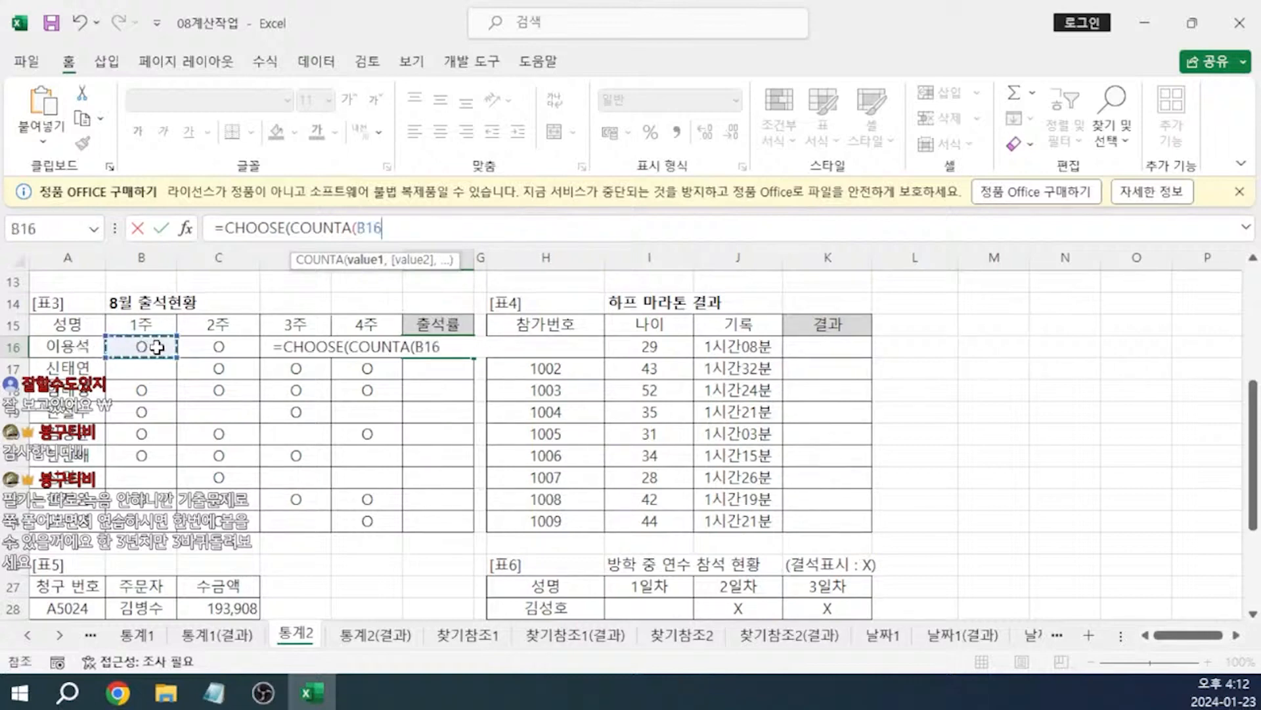
drag(156, 348, 362, 346)
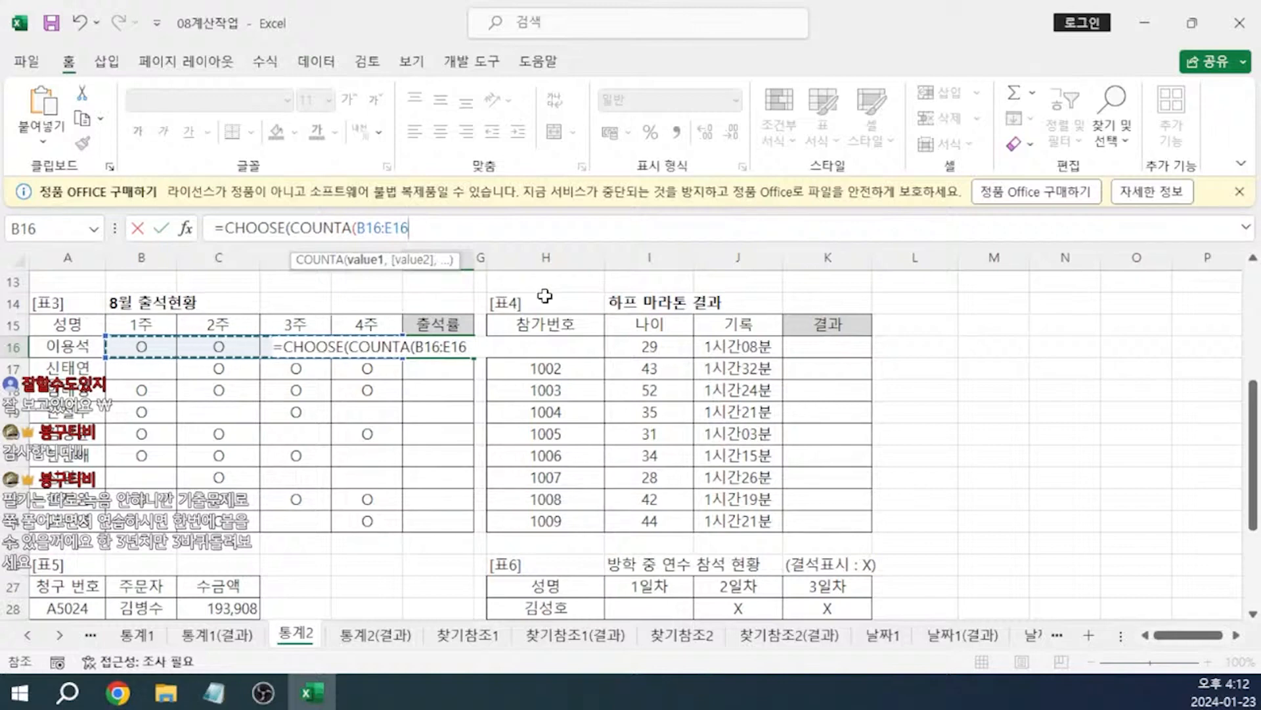
text())
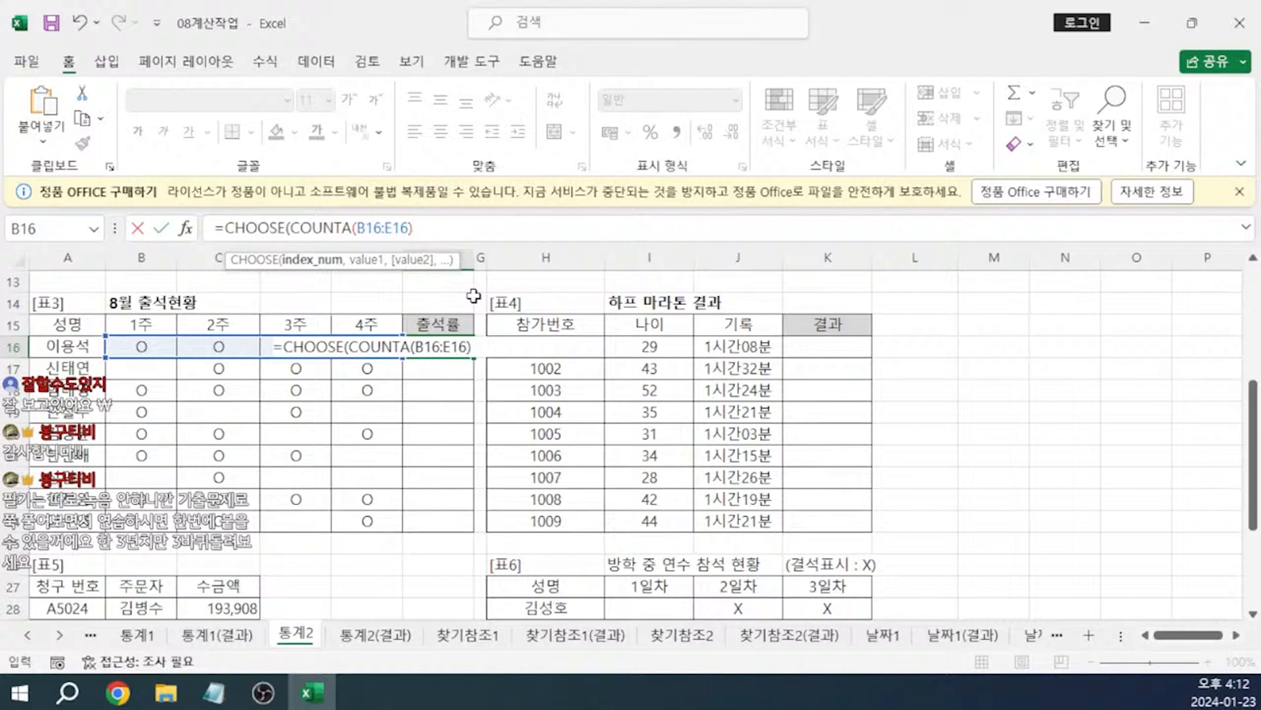
- Complete the F16 CHOOSE formula with the values "25%", "50%", "75%" and "100%"
text(,)
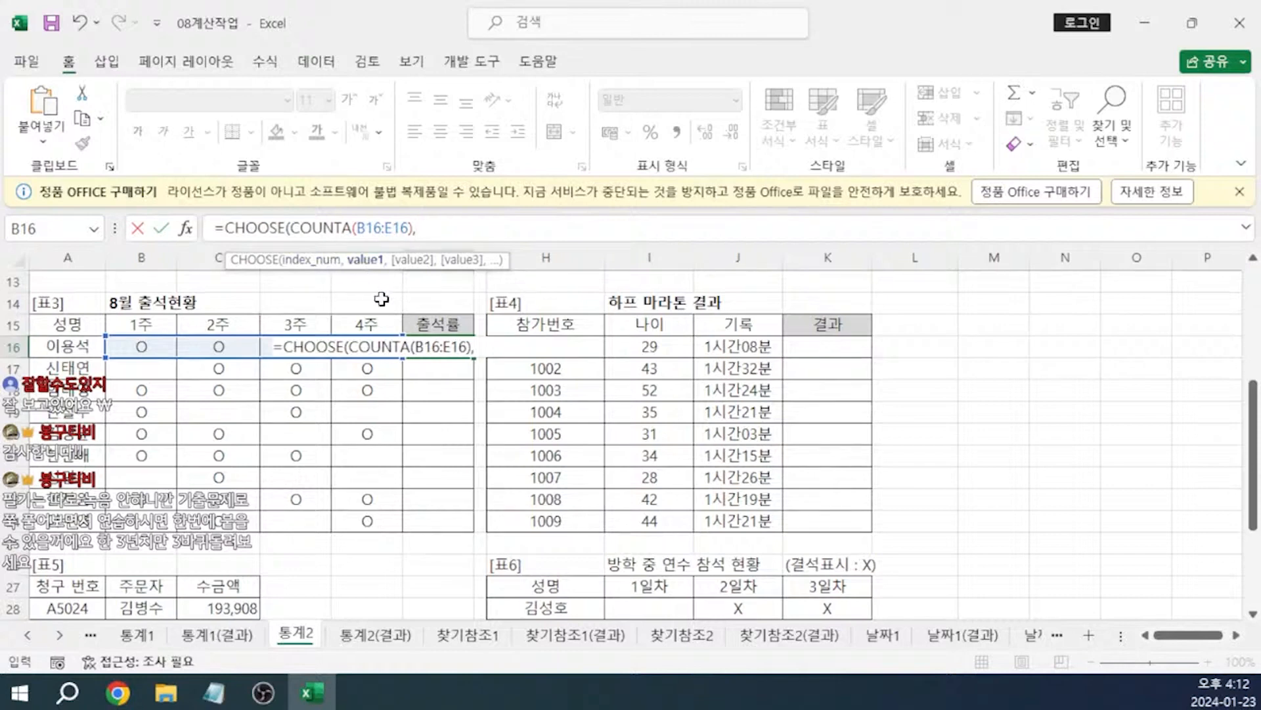
text("25%",)
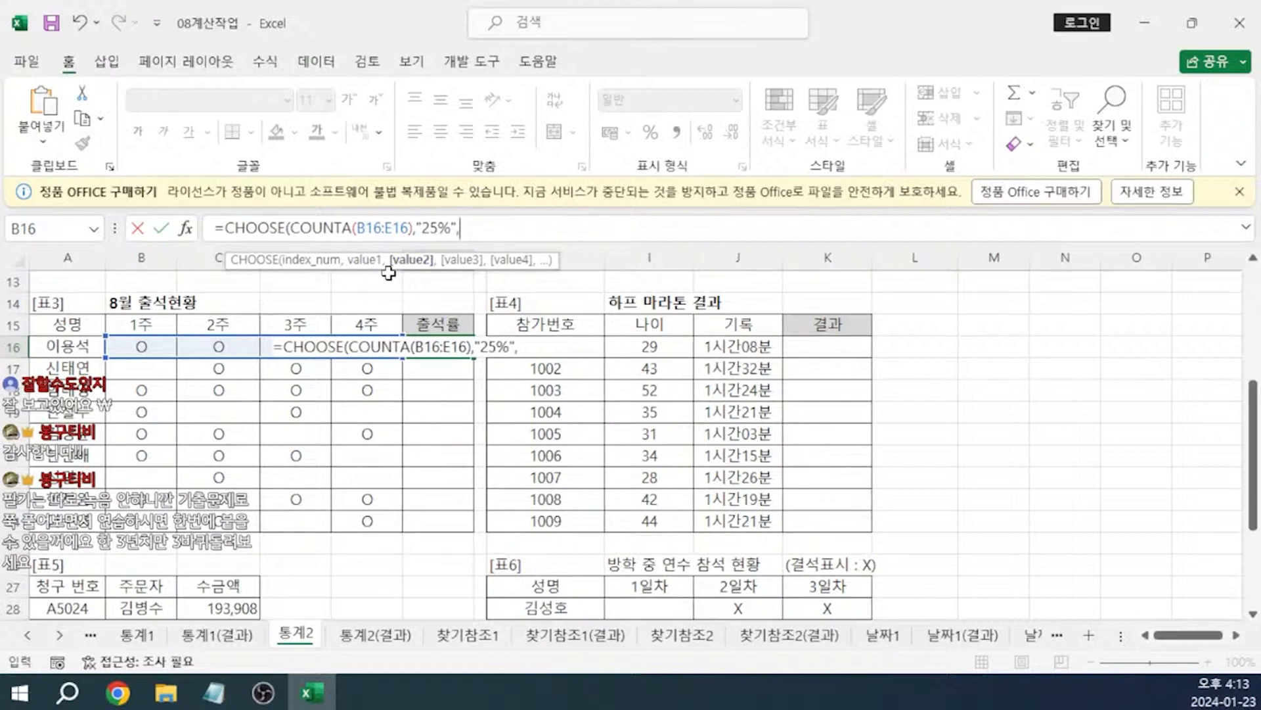
text("50%",)
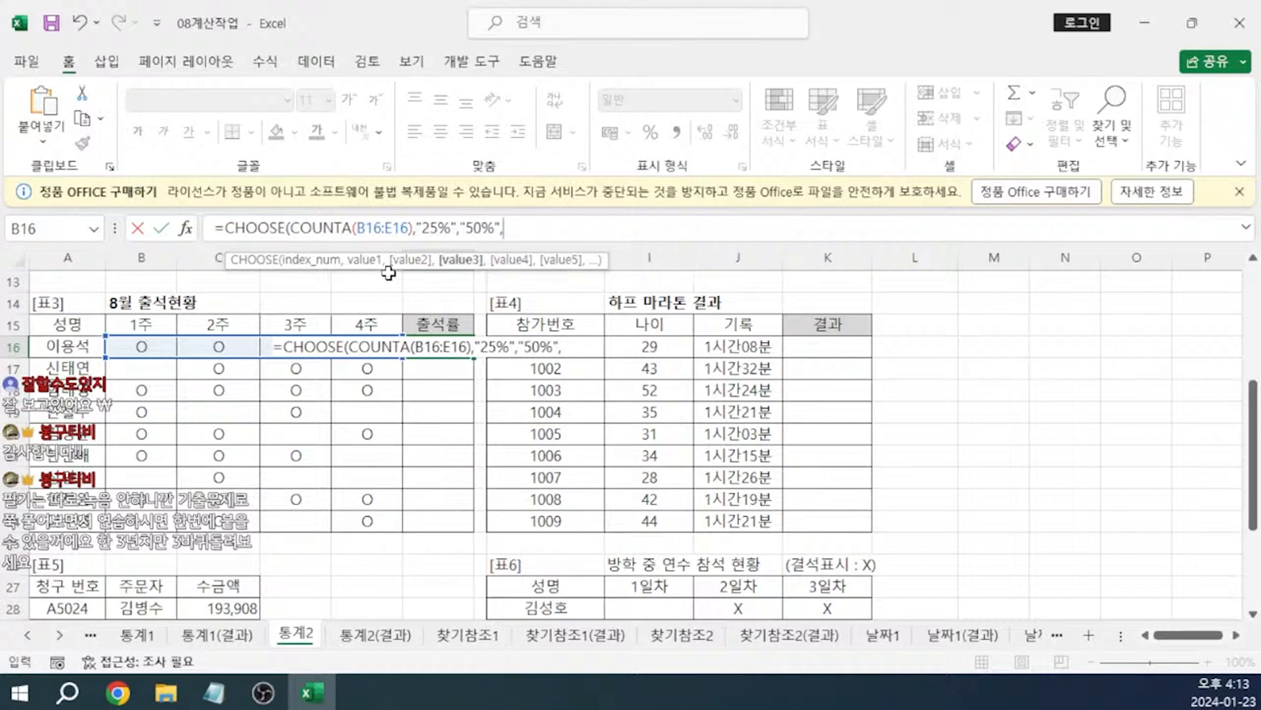
text("75%",)
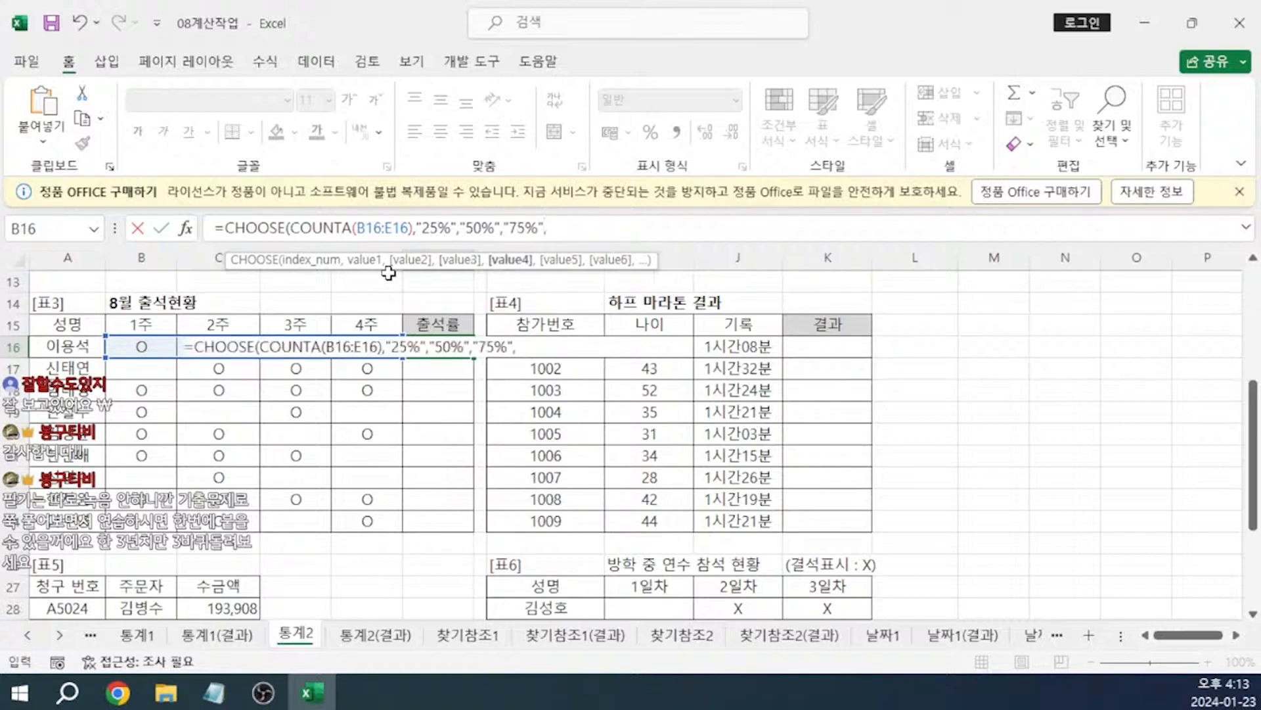
text("100%"))
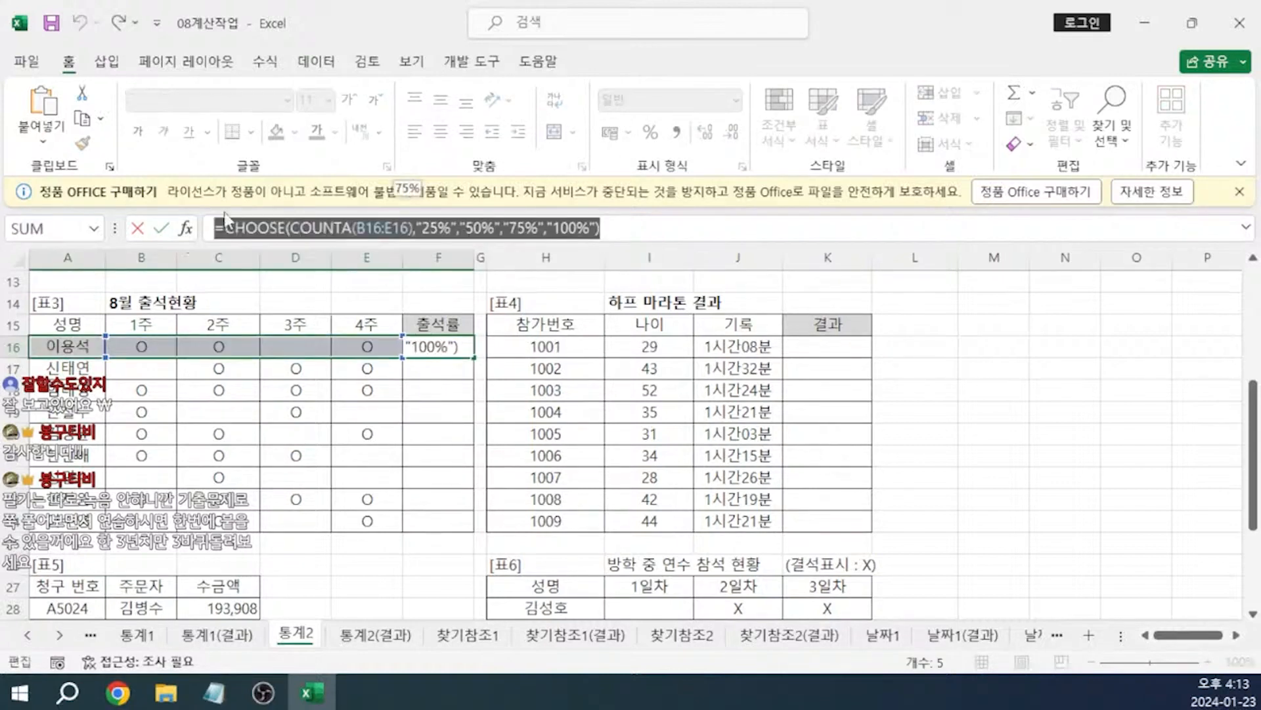
key(Return)
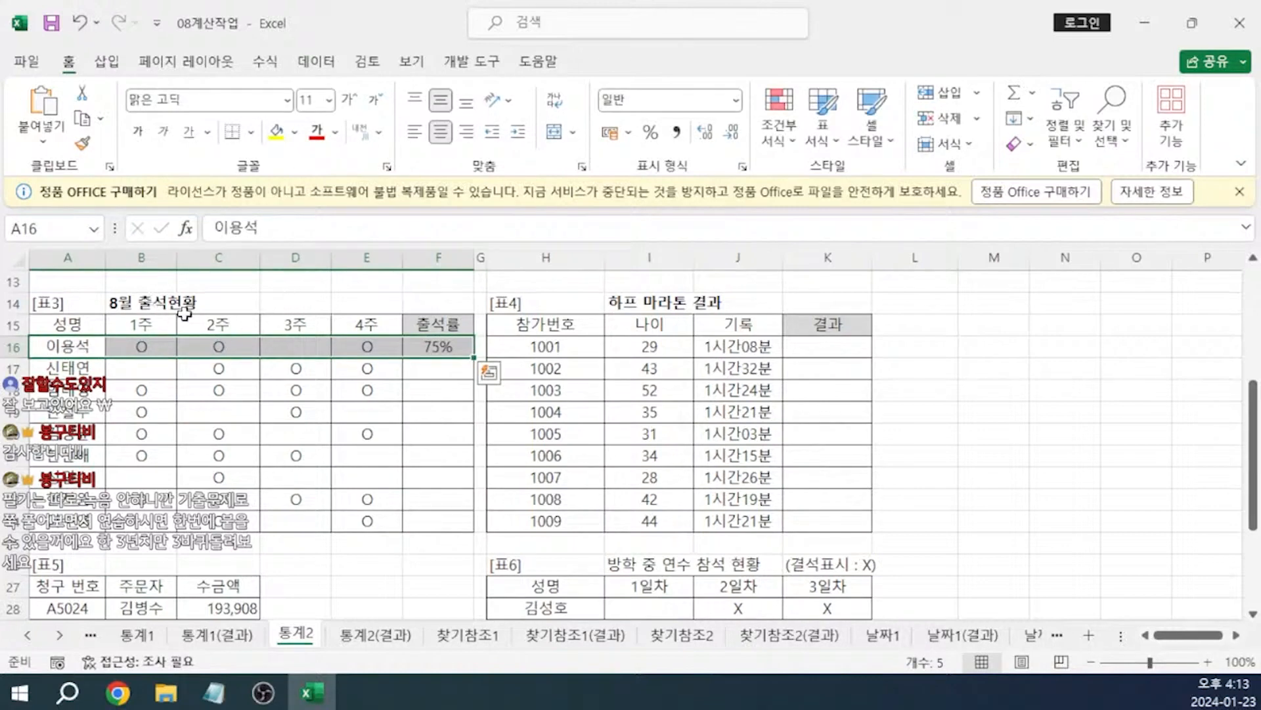
- Fill the 출석률 formula from F16 down to F24
click(440, 346)
drag(474, 358, 456, 525)
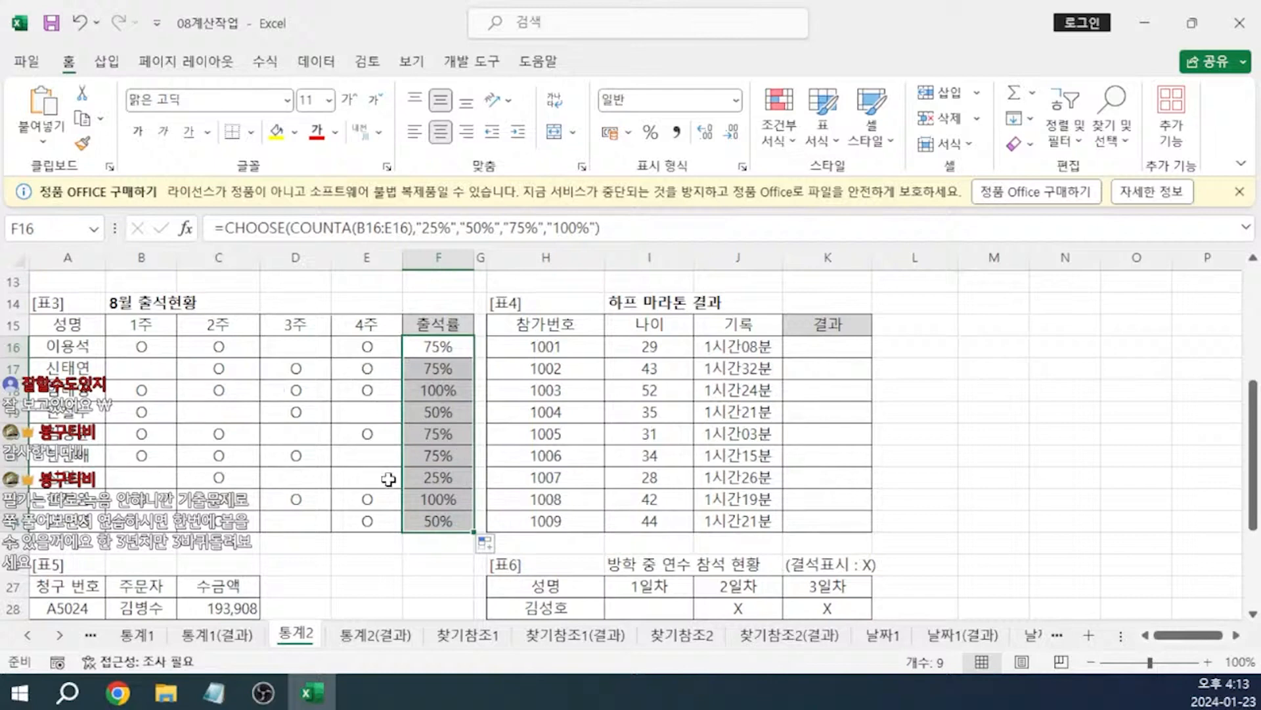
click(441, 541)
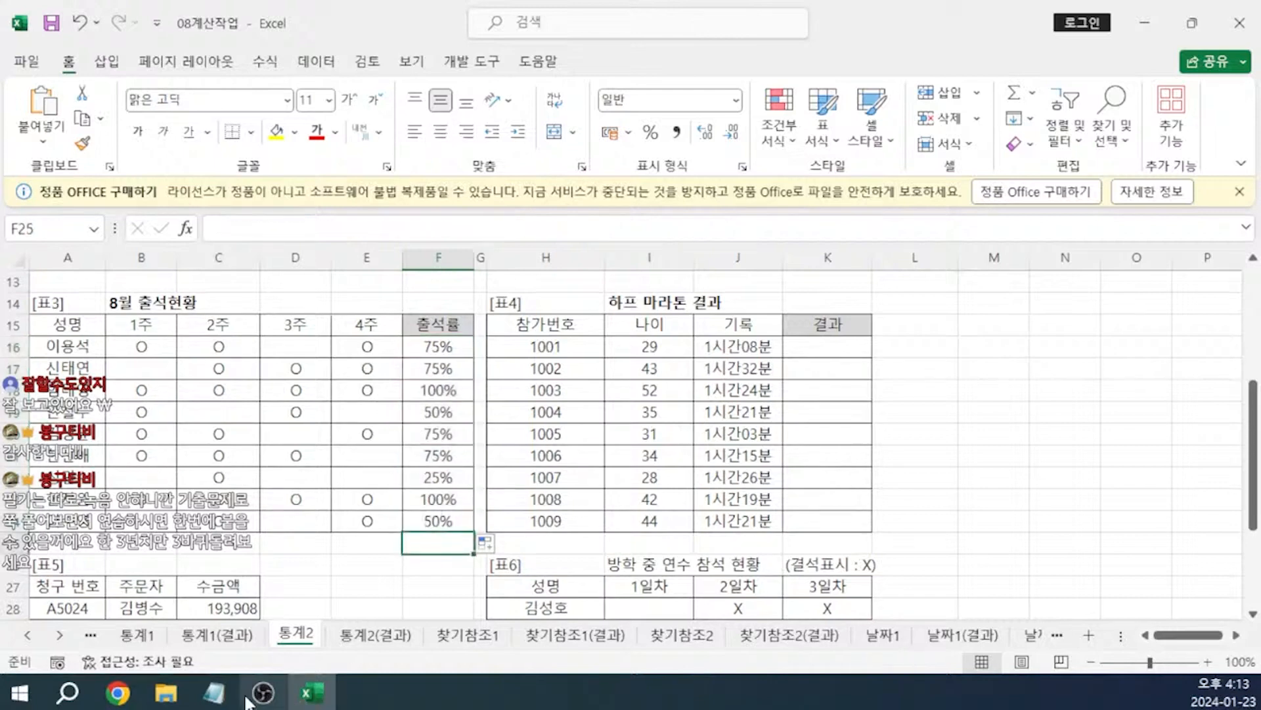
- In Notepad, record the answer as "정답: =CHOOSE(COUNTA(B16:E16),"25%","50%","75%","100%")"
click(214, 692)
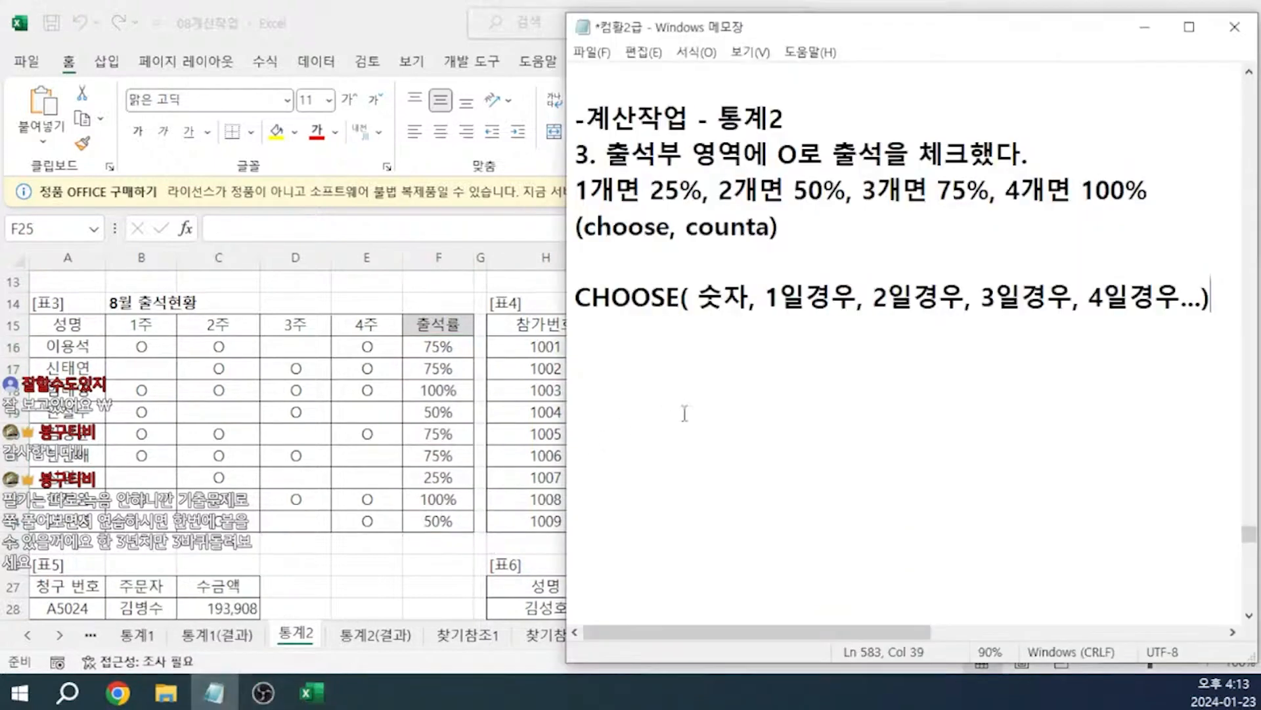
text(정답: =CHOOSE(COUNTA(B16:E16),"25%","50%","75%","100%"))
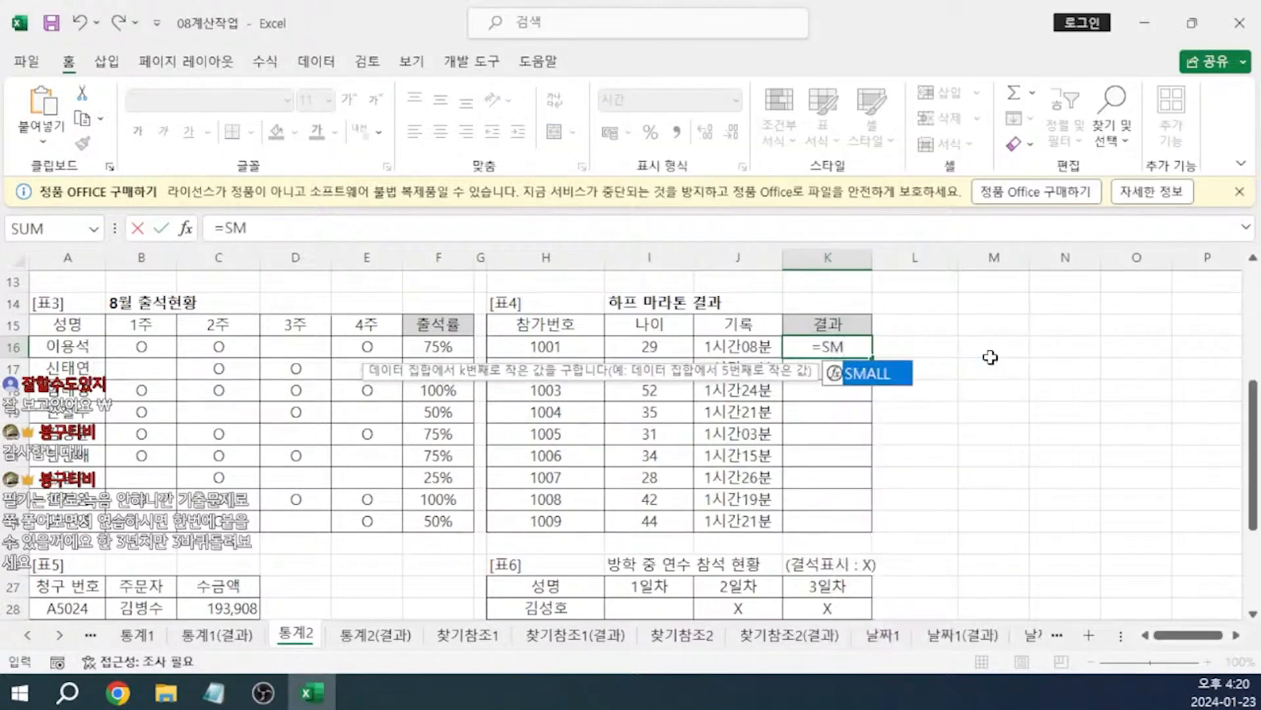
- Enter =SMALL(J16:J24,3) in 결과 cell K16 and fill it down to K21
key(Tab)
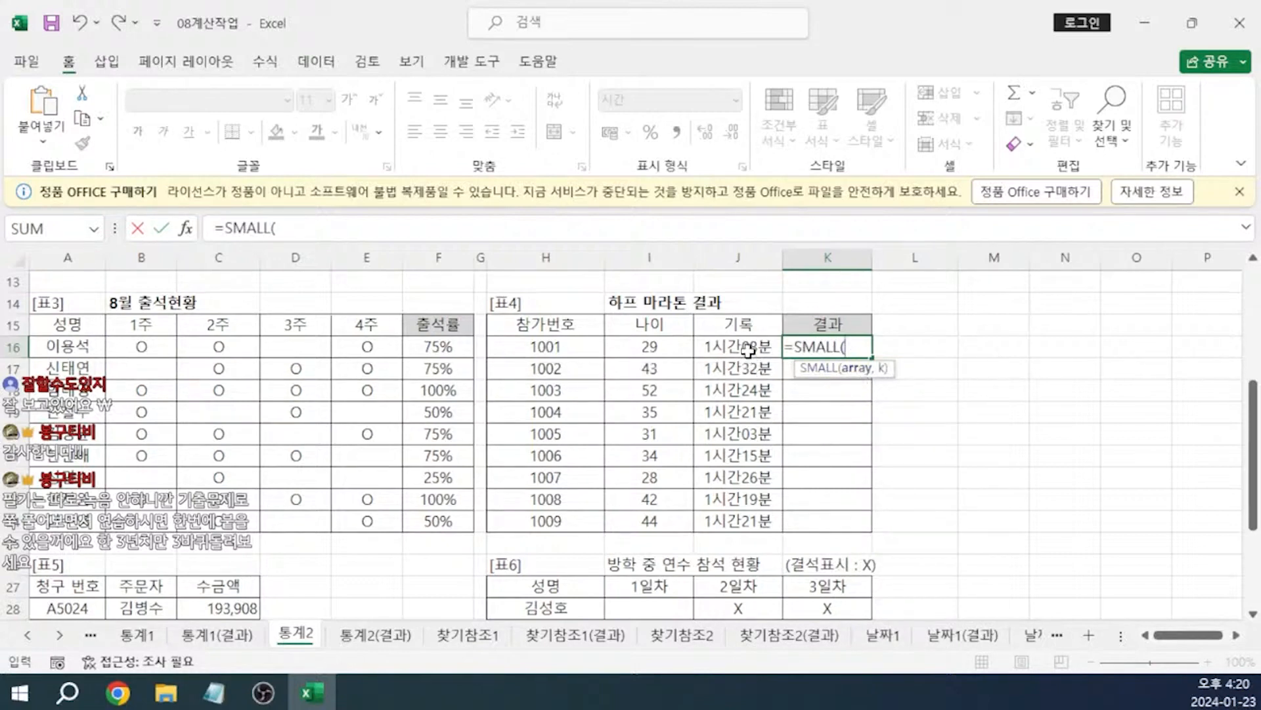
drag(746, 347, 741, 521)
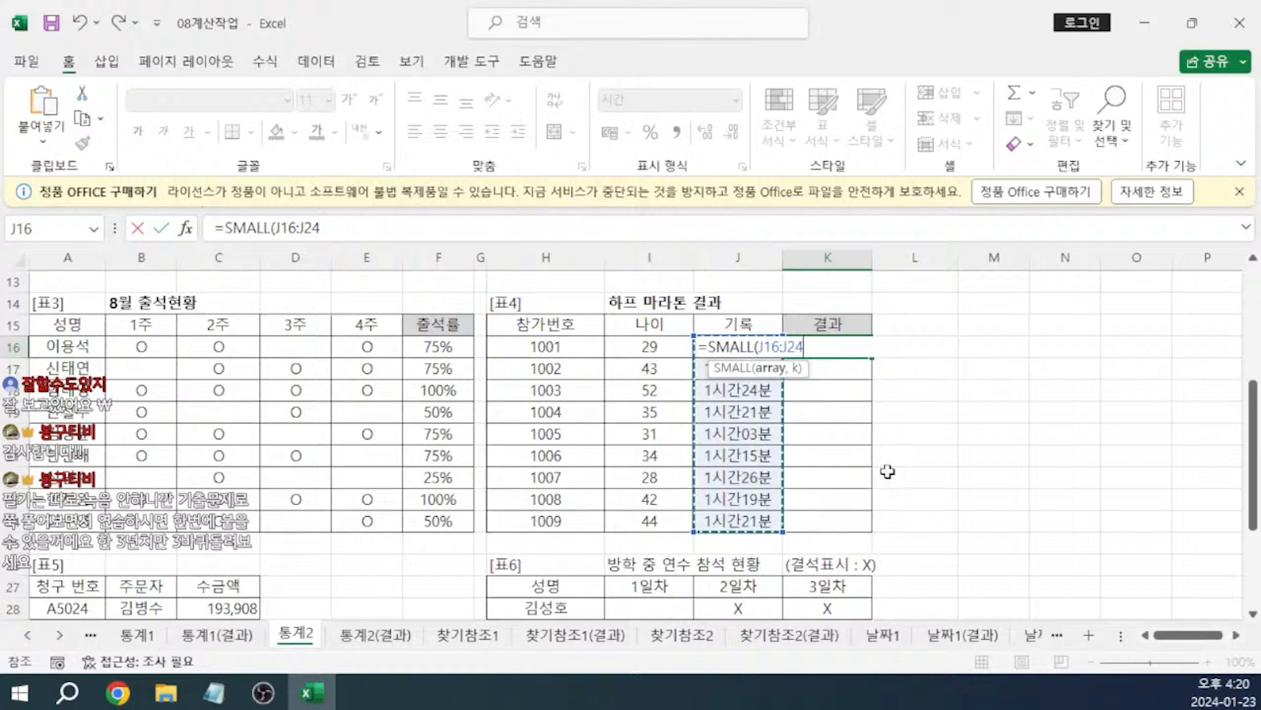
text(,3)
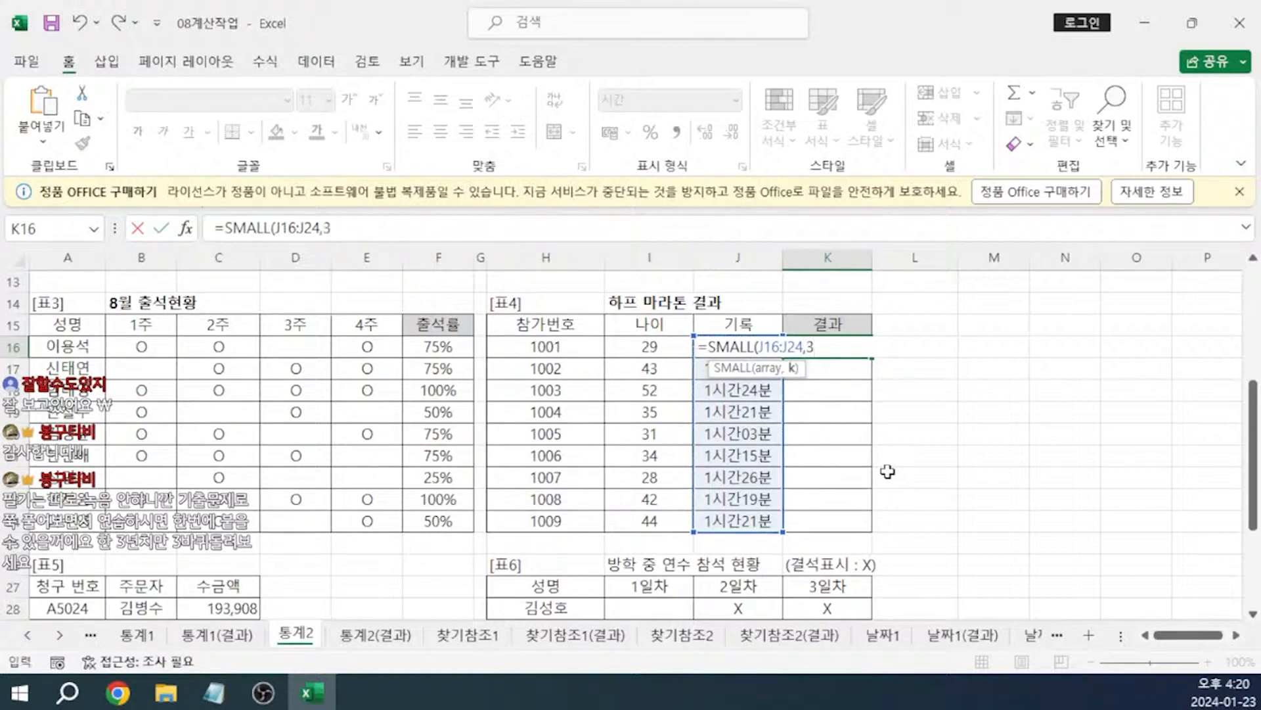
text())
key(Return)
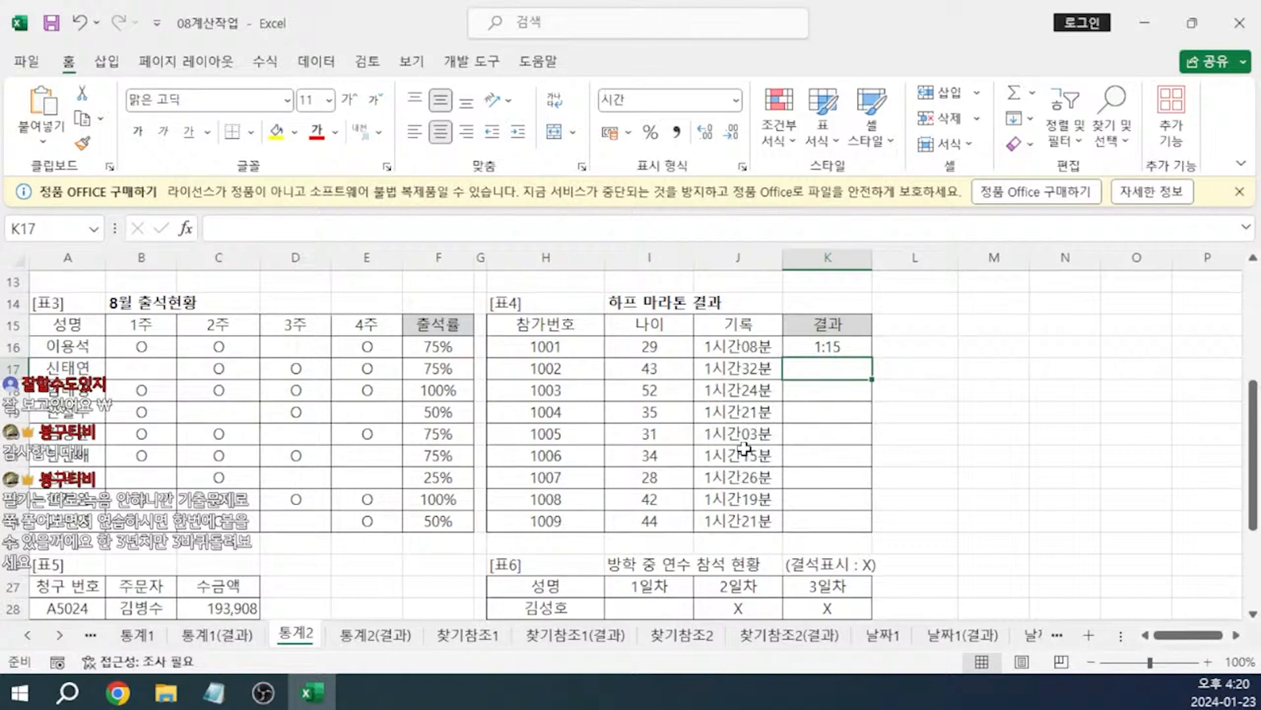
click(825, 344)
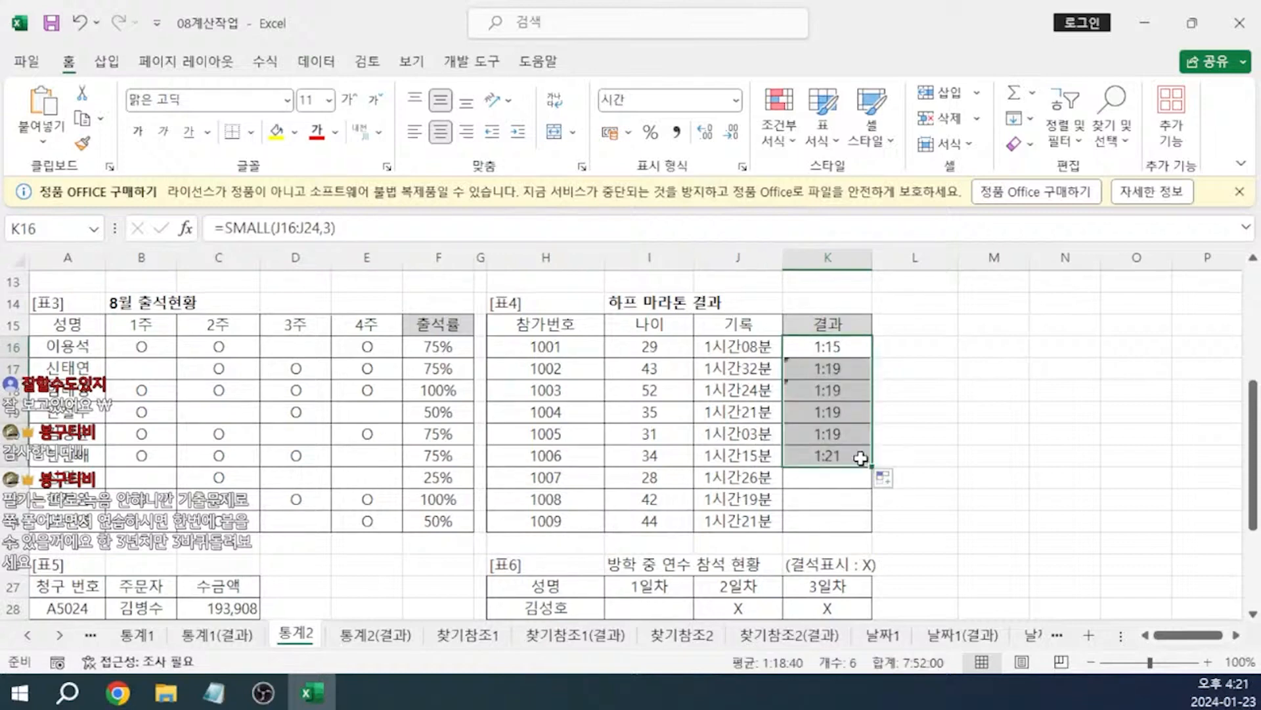
- Make the SMALL range in K16 absolute as $J$16:$J$24 and fill the formula down to K24
click(842, 350)
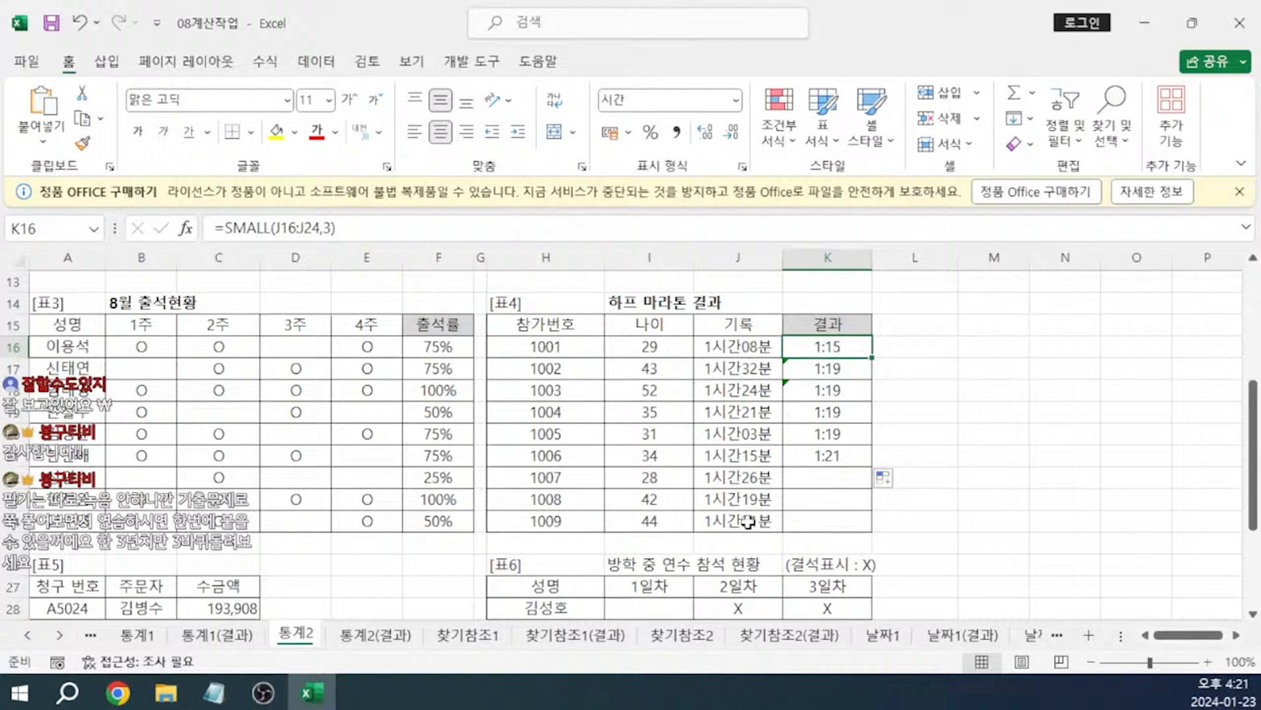
click(283, 230)
key(F4)
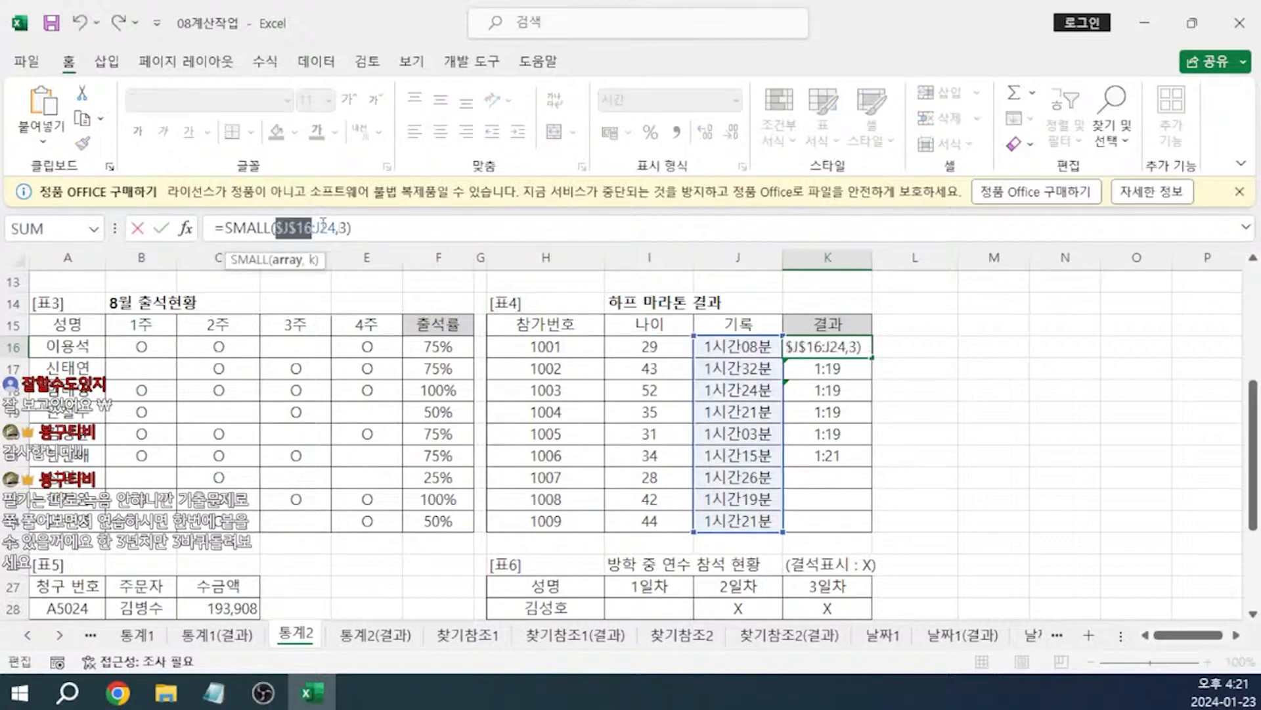
click(329, 228)
key(F4)
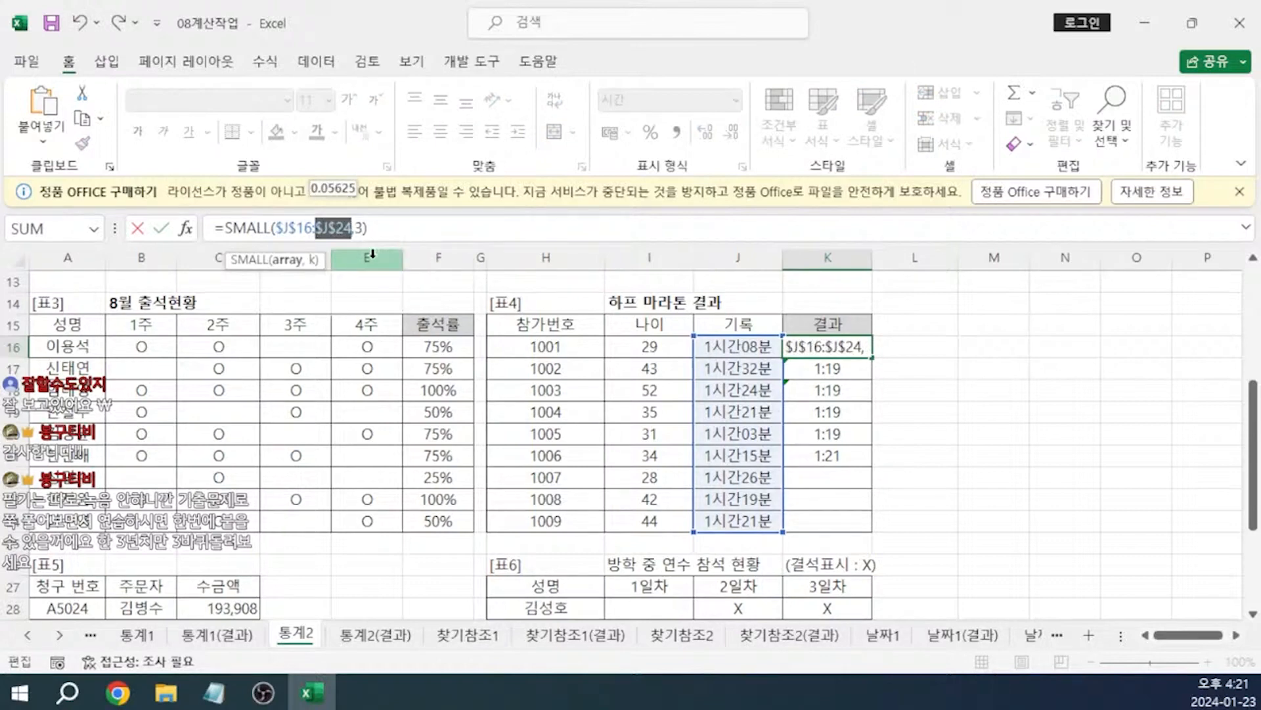
key(Return)
click(868, 348)
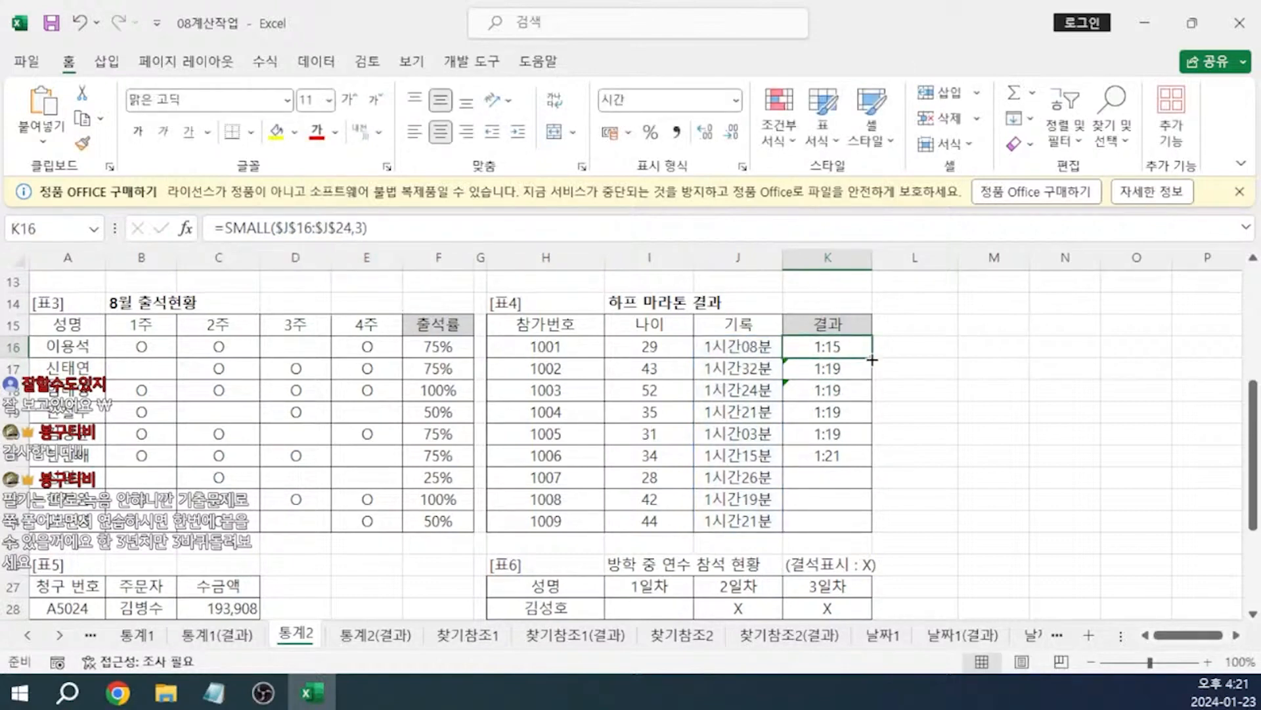
drag(868, 348, 854, 523)
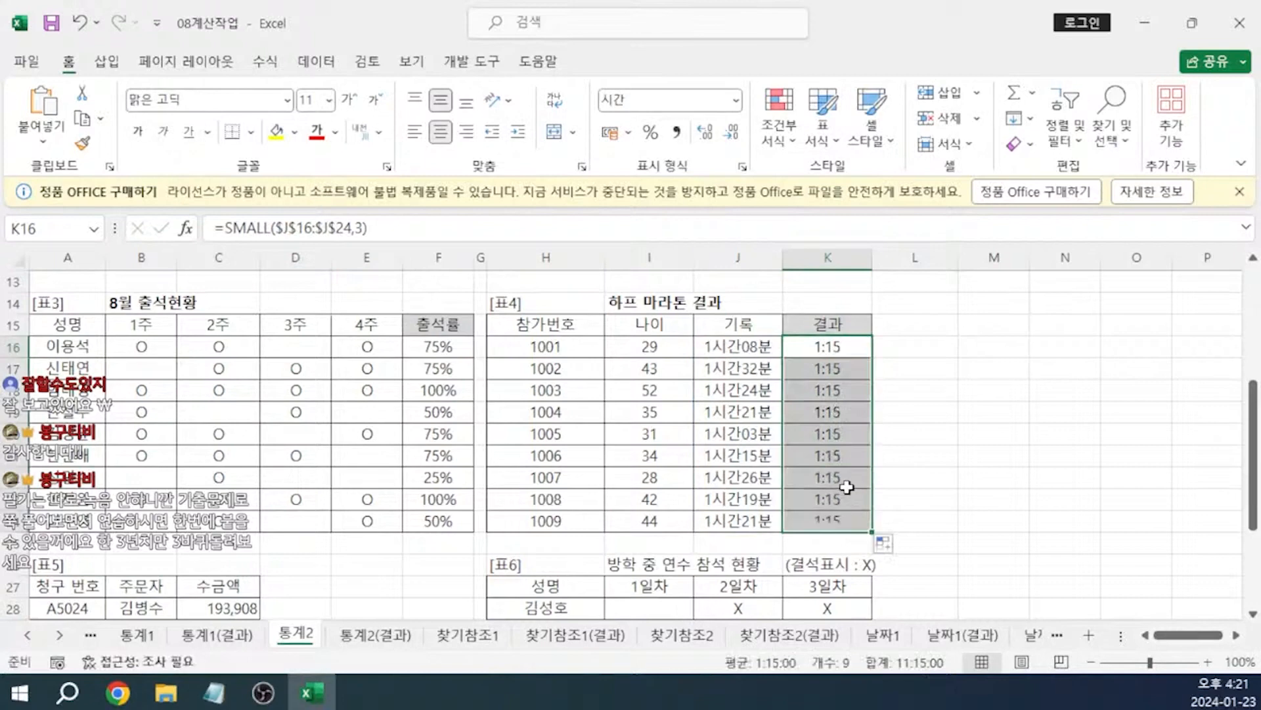
- Extend the K16 formula to =IF(J16<=SMALL($J$16:$J$24,3),"입상","") and fill it down through K24
click(846, 349)
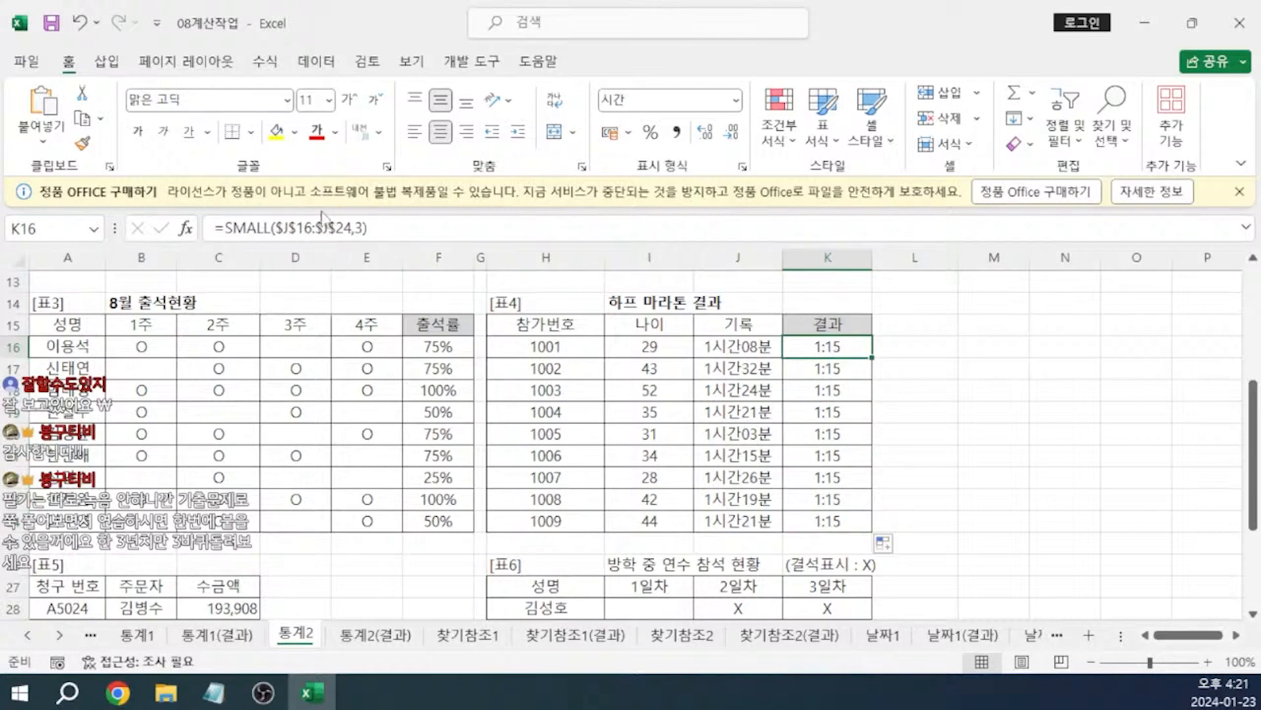
click(225, 228)
text(IF()
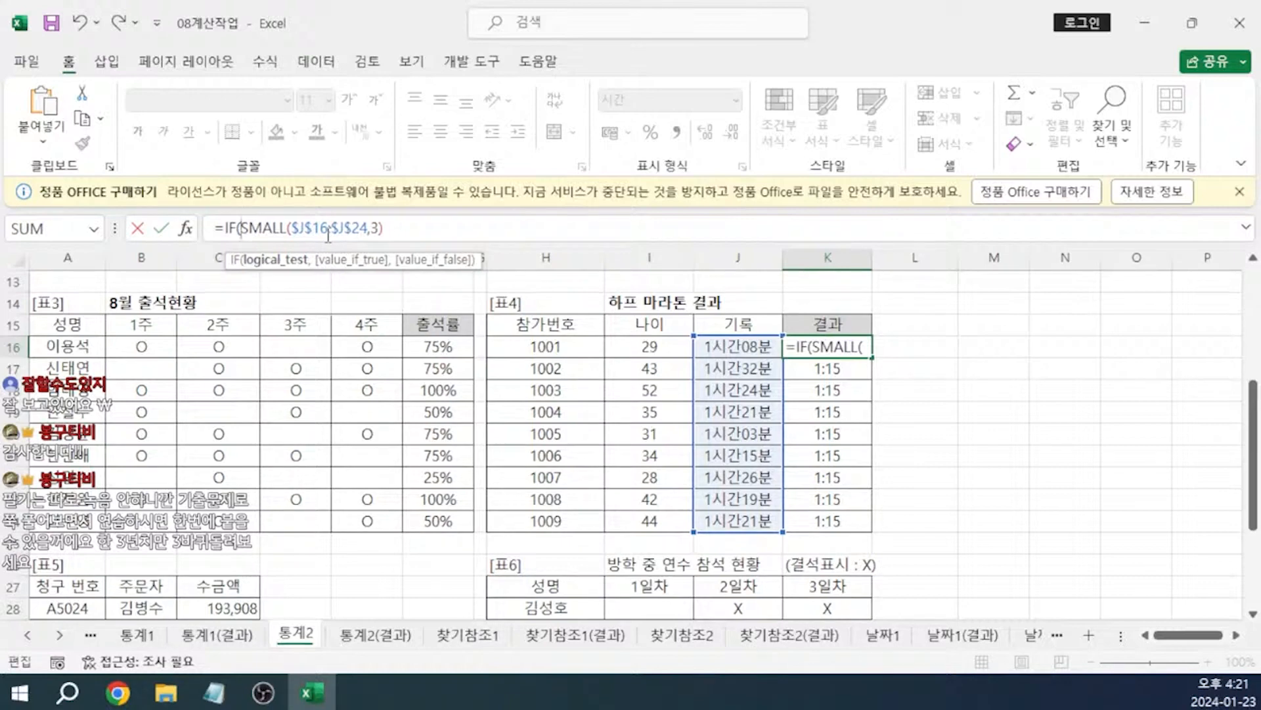
click(757, 348)
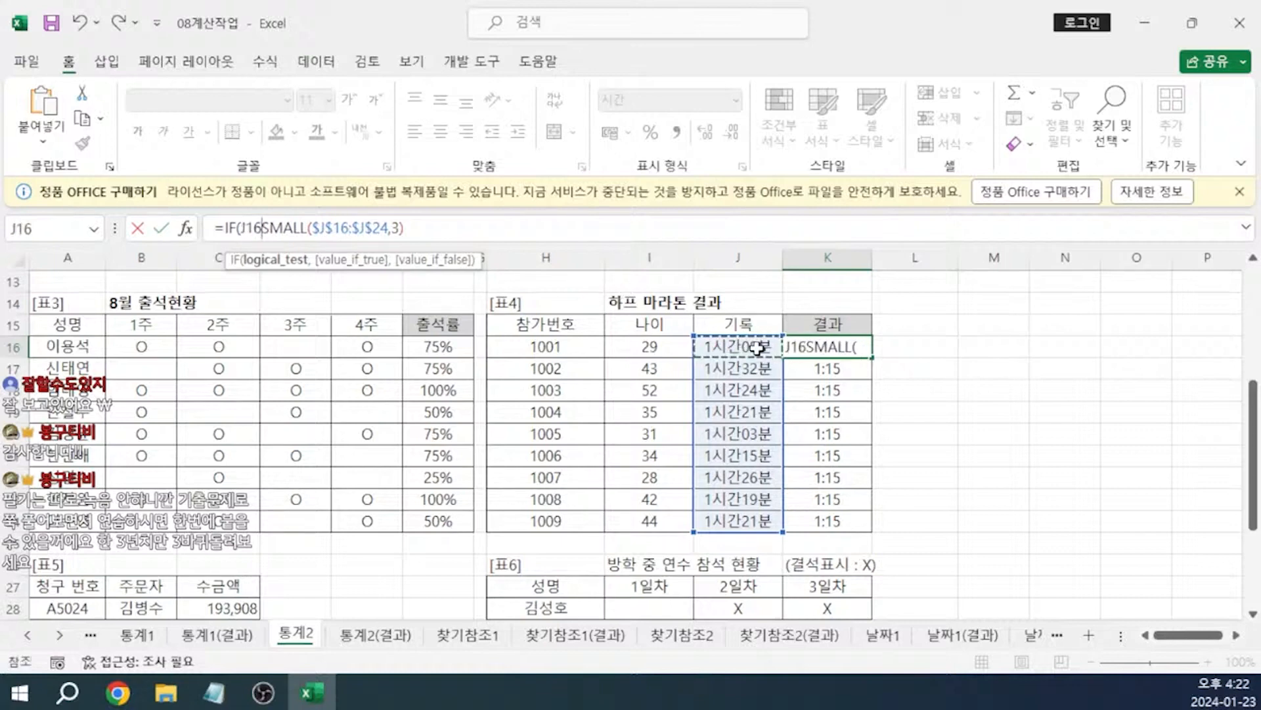
text(<=)
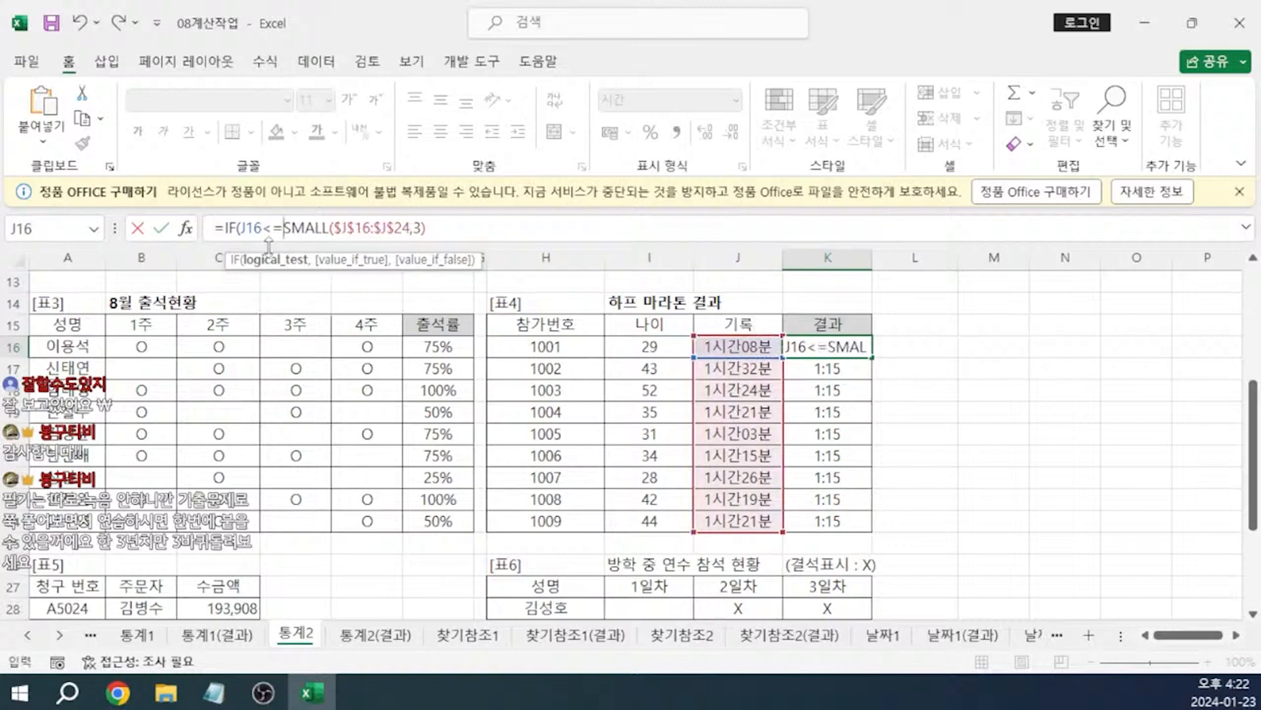
- Copy the K16 formula into Notepad under problem 4 as "정답 =IF(J16<=SMALL($J$16:$J$24,3),"입상","")"
drag(493, 229, 156, 239)
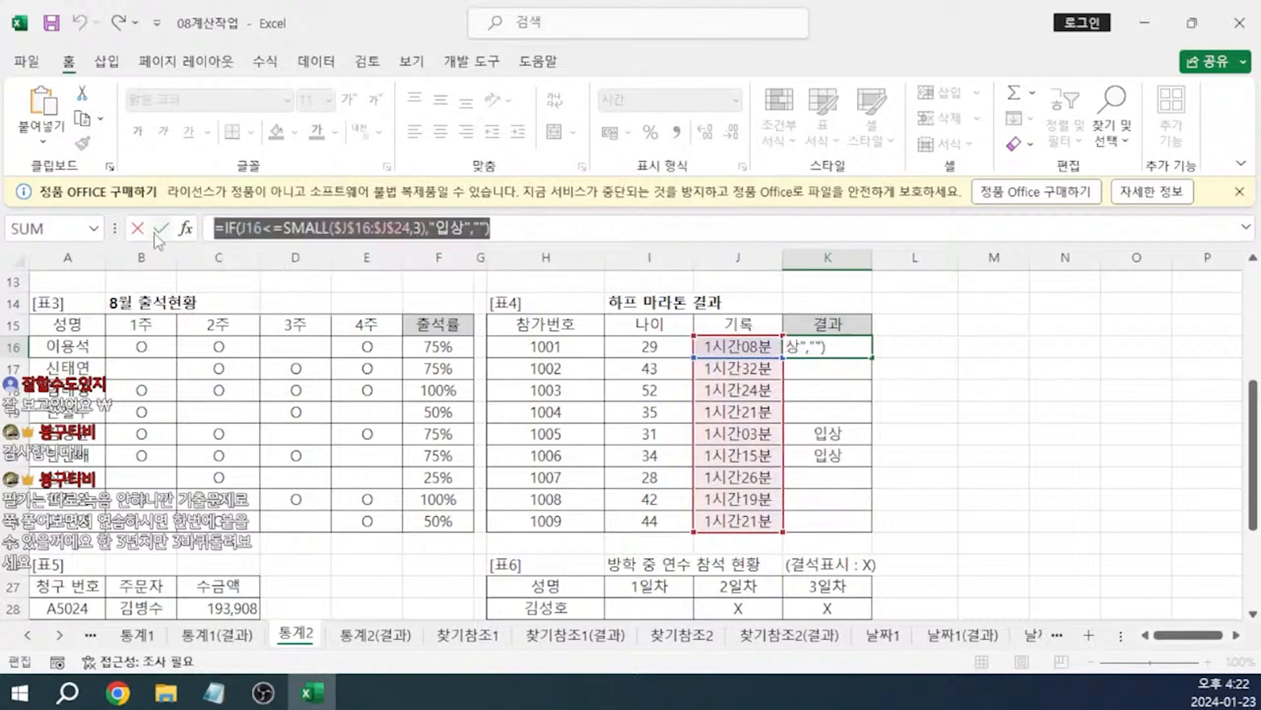
key(ctrl+c)
click(214, 693)
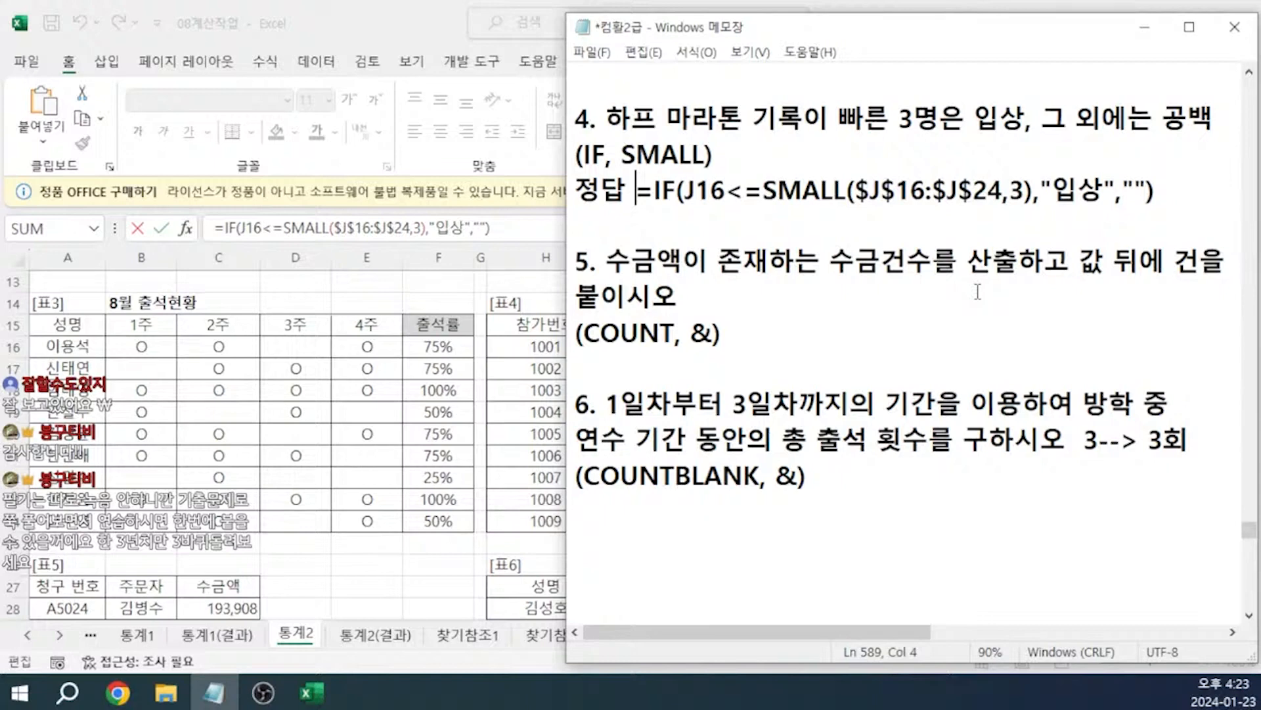
- In Excel, enter =COUNT(C28:C33) in 표5's 수금 건수 cell C34
click(397, 561)
click(397, 561)
key(Escape)
scroll(412, 552, down, 2)
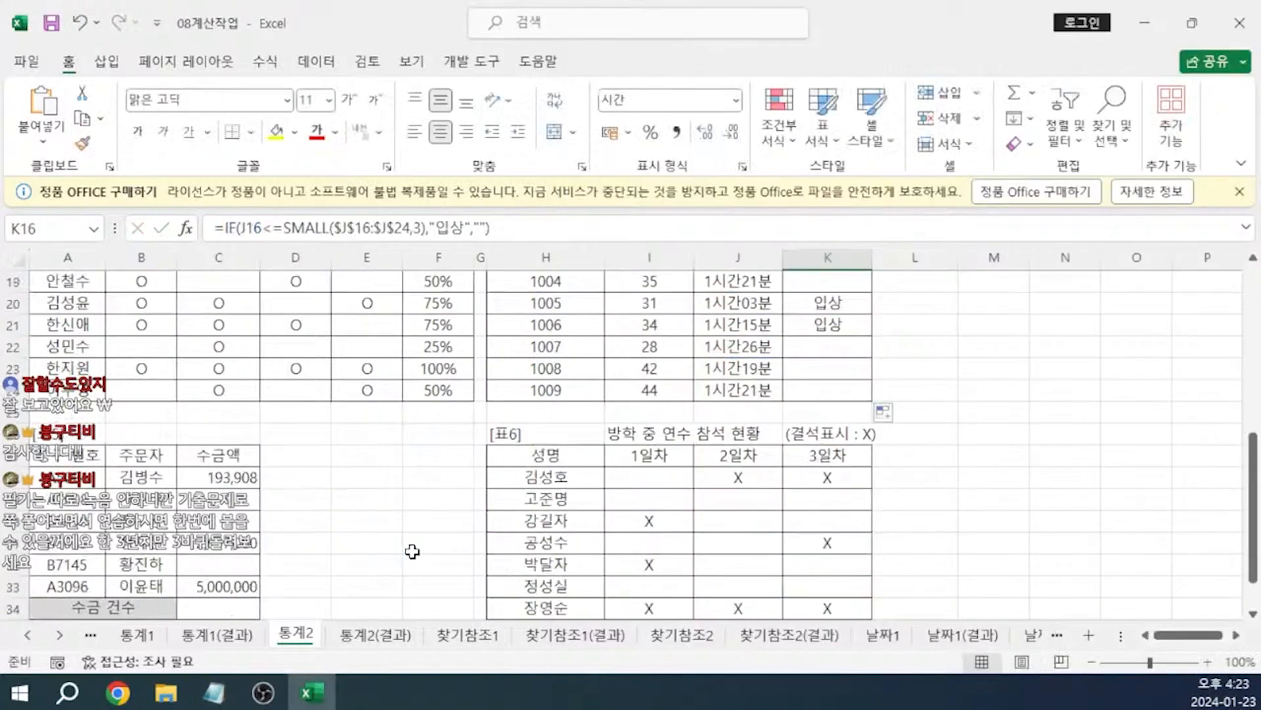
scroll(413, 552, down, 1)
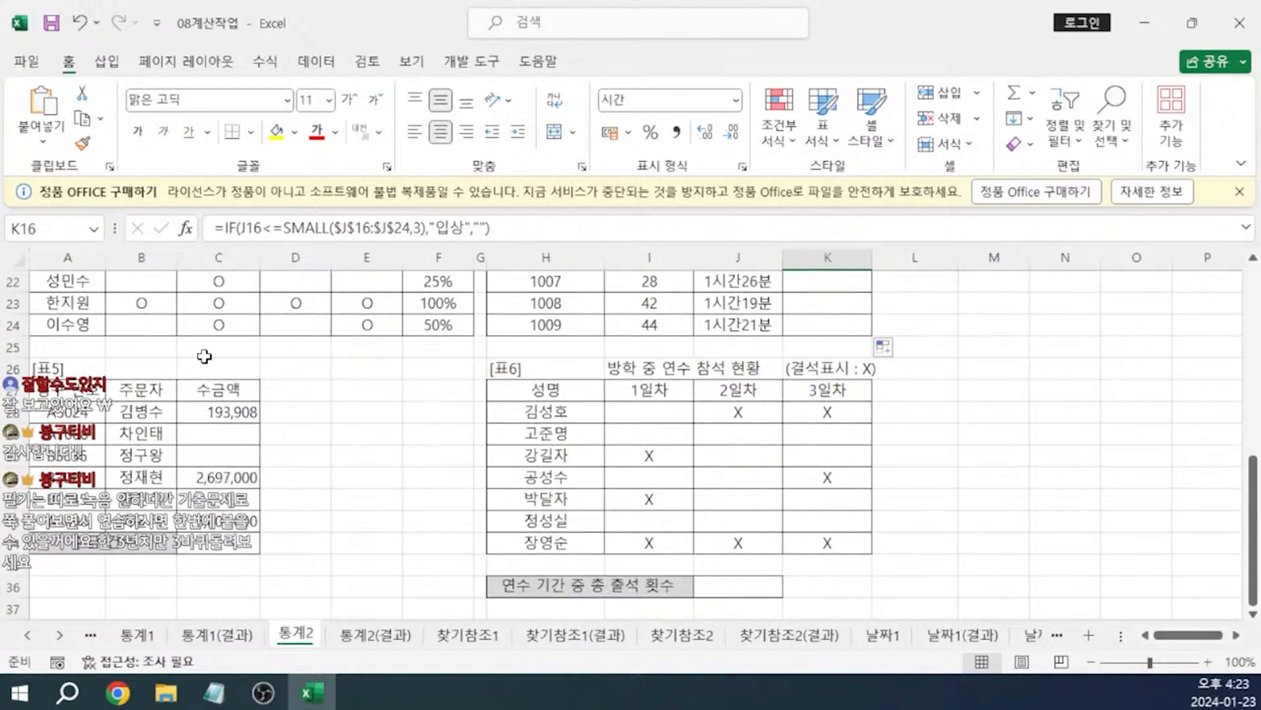
click(199, 547)
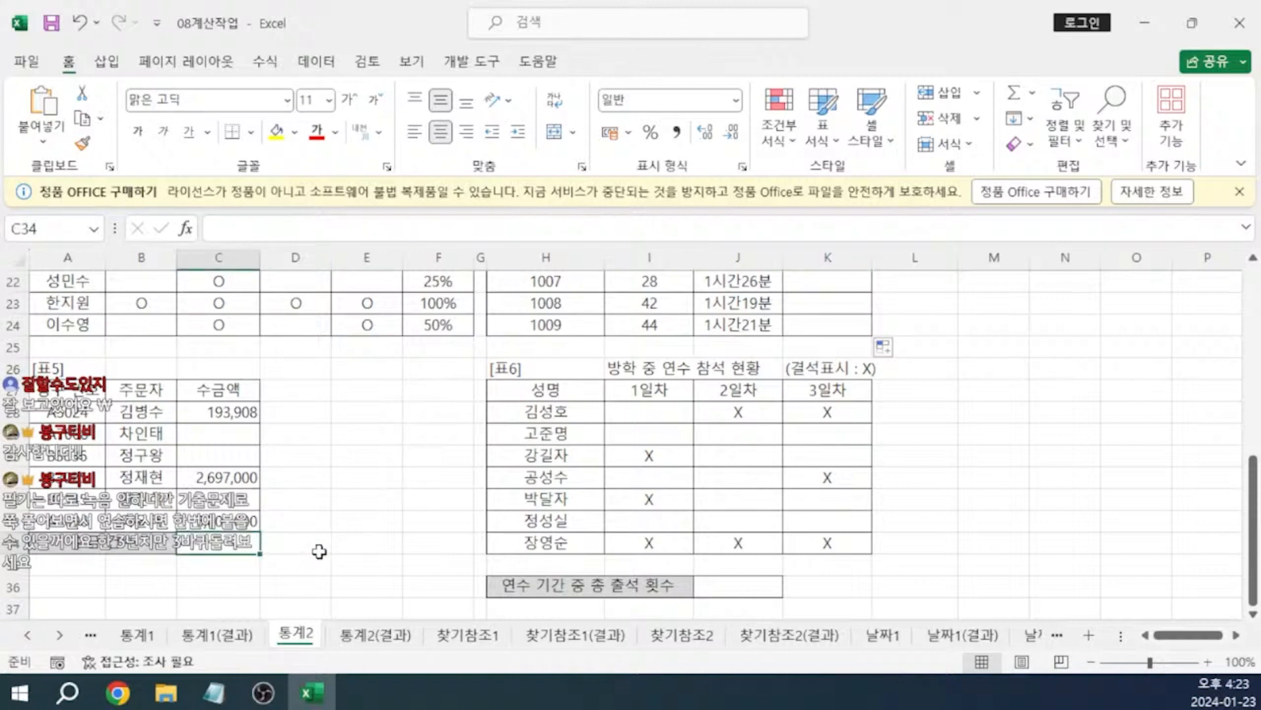
text(=COUNT()
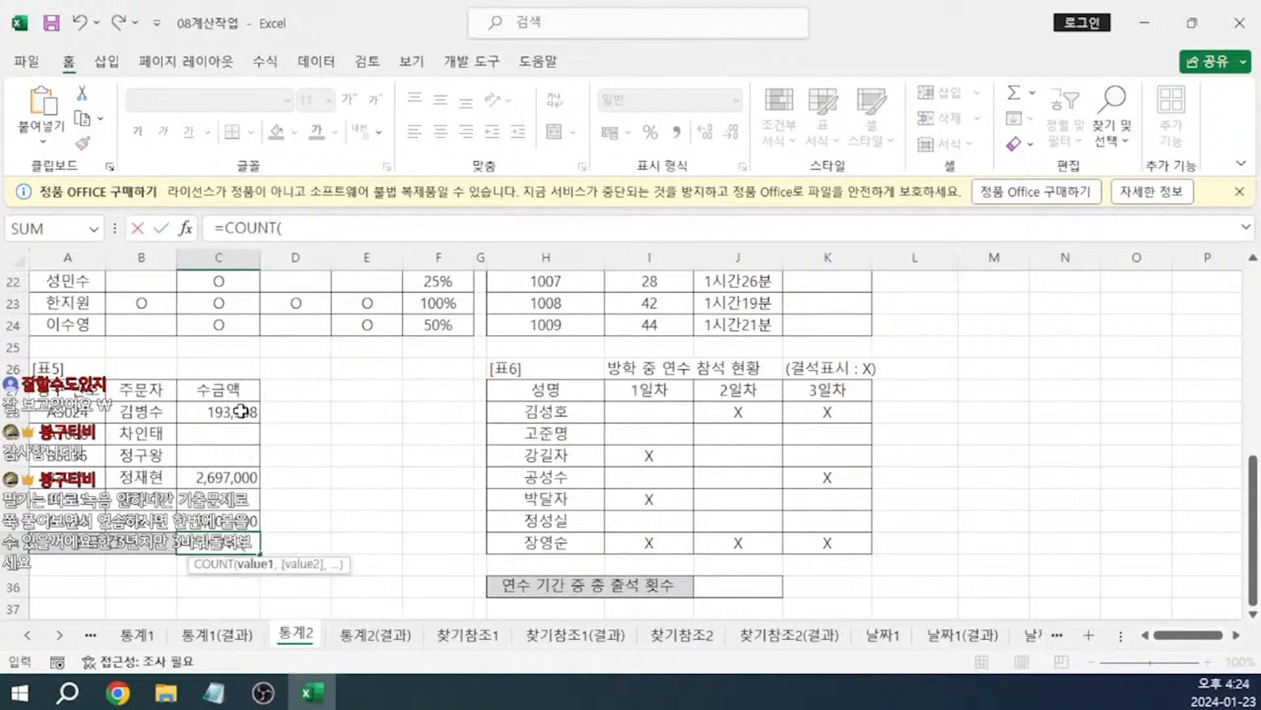
drag(242, 411, 243, 535)
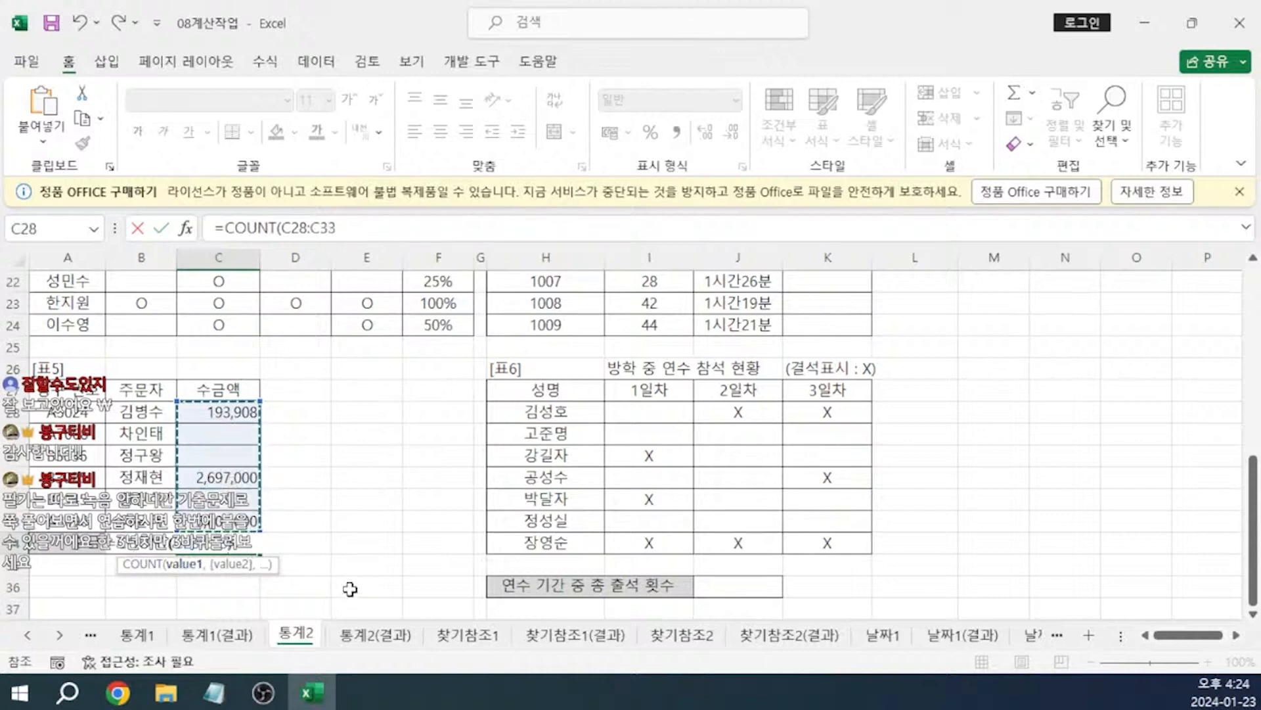
text())
key(Return)
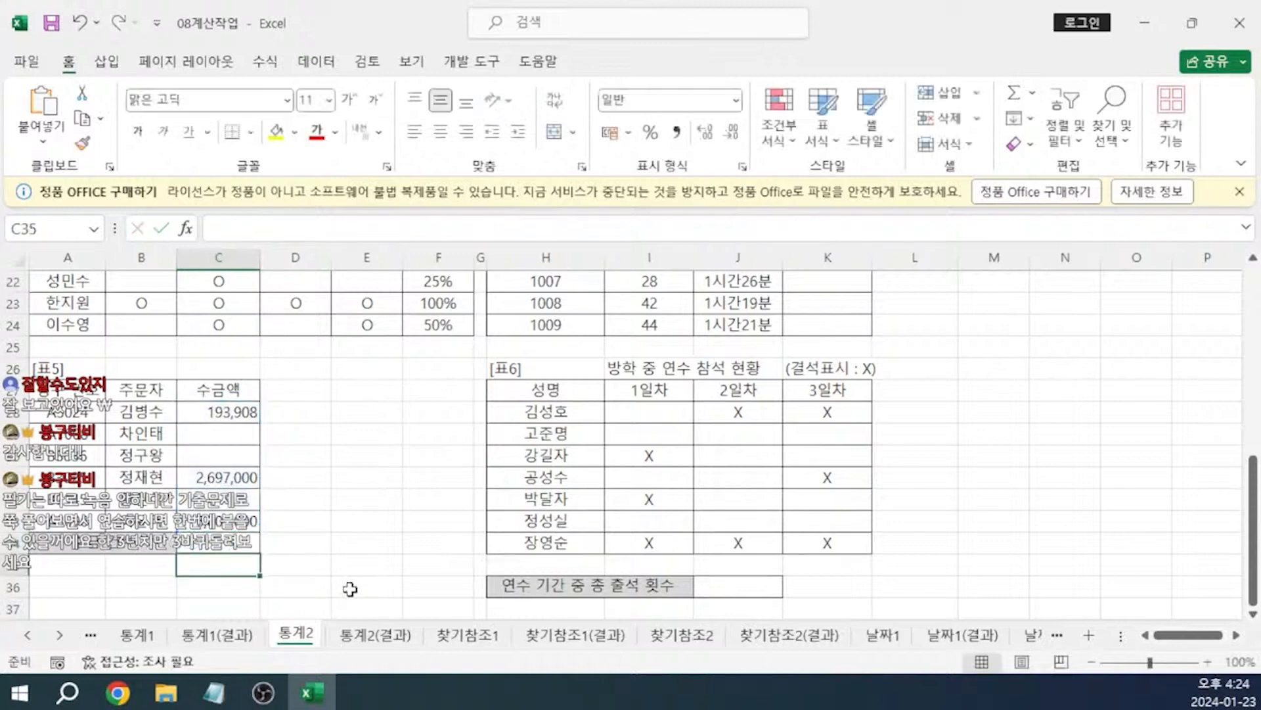
- Append &"건" to the COUNT formula in C34
click(223, 543)
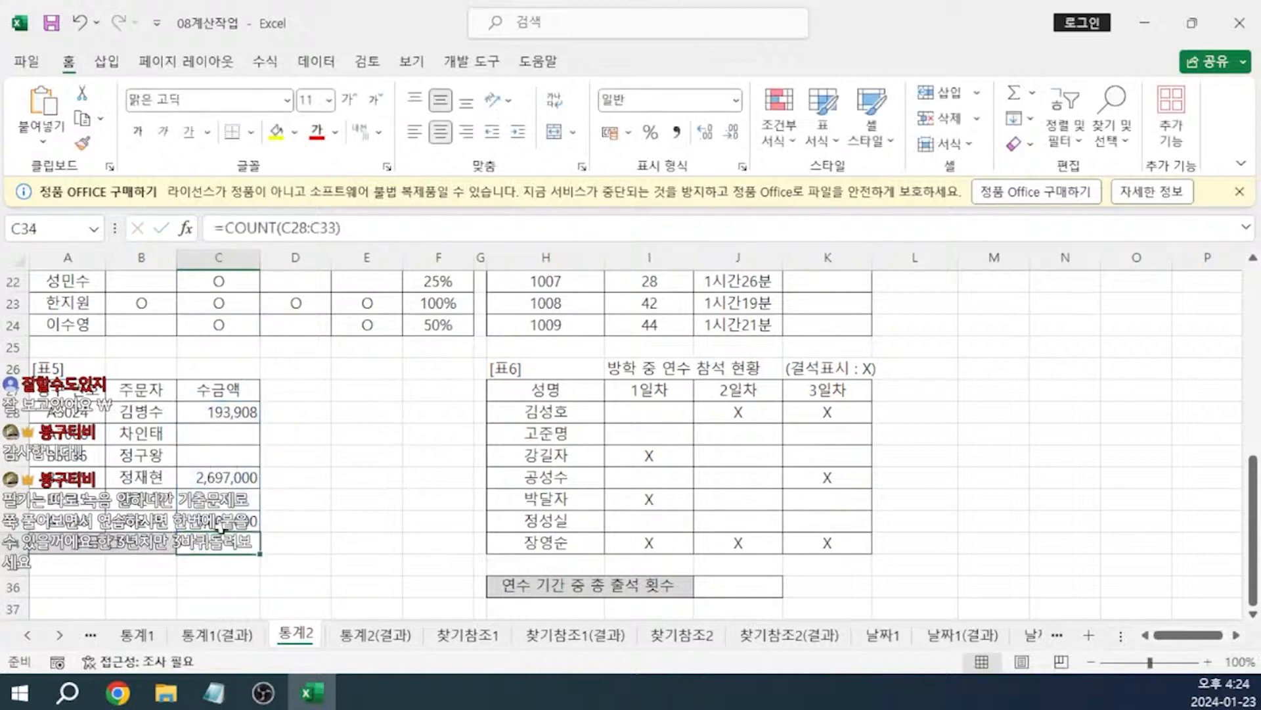
click(374, 226)
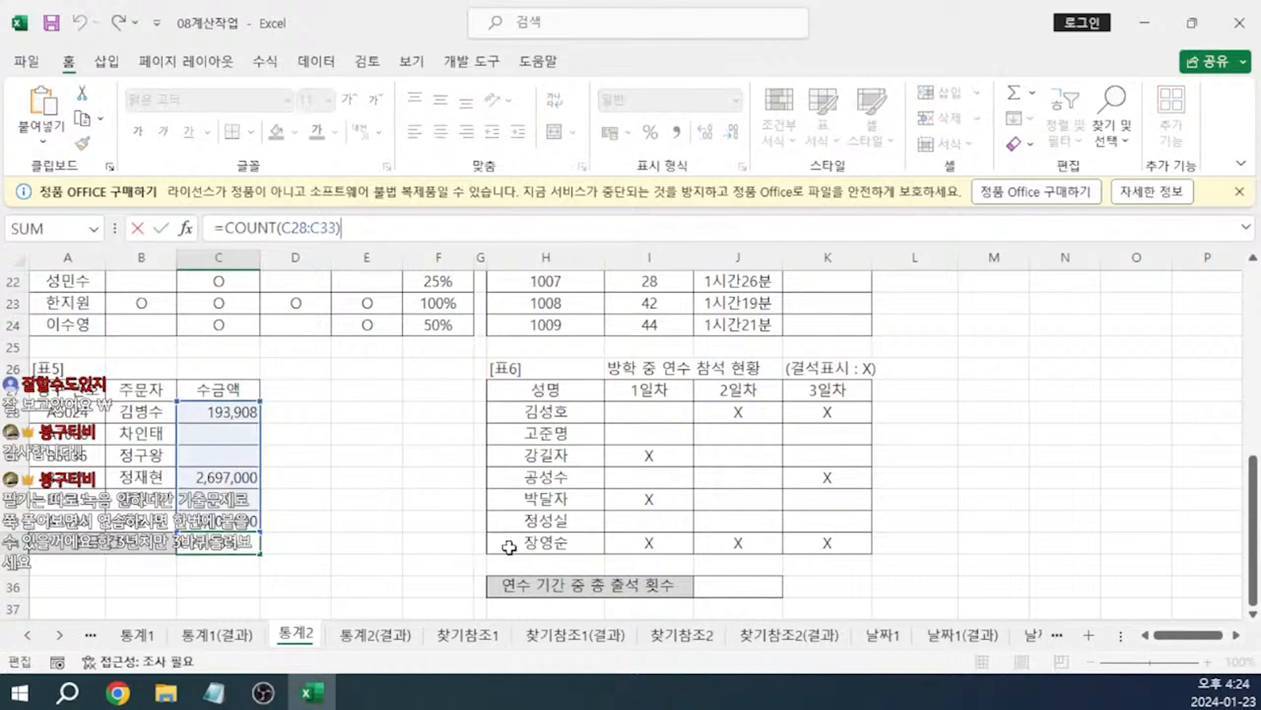
text(&"건)
key(Return)
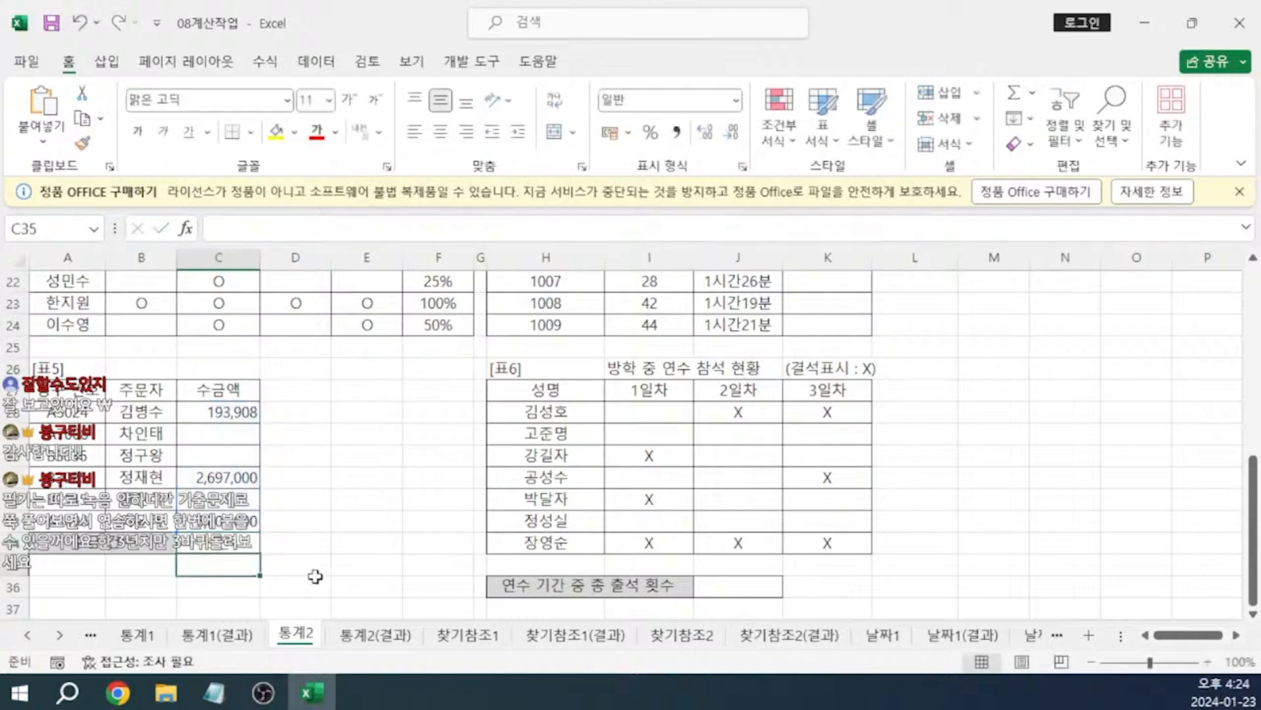
- Copy the C34 formula into Notepad under problem 5 as "정답 =COUNT(C28:C33)&"건""
click(237, 549)
drag(388, 230, 140, 230)
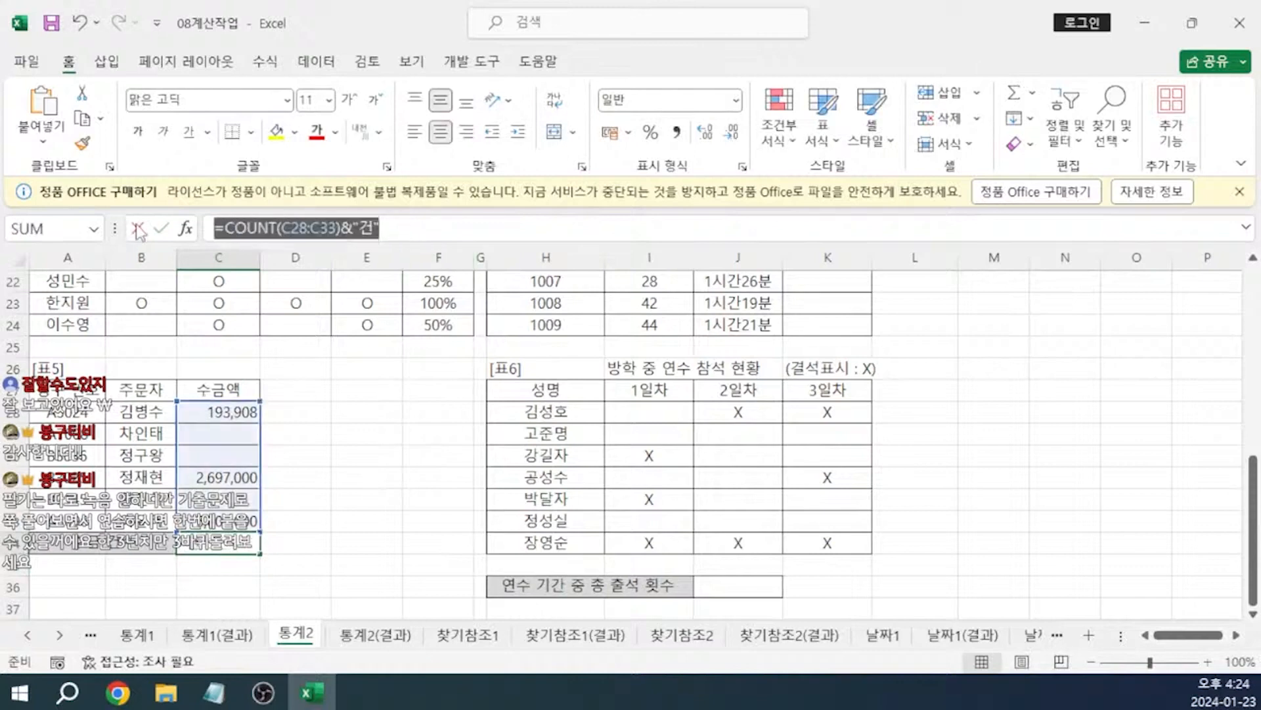
key(ctrl+c)
key(alt+Tab)
key(ctrl+v)
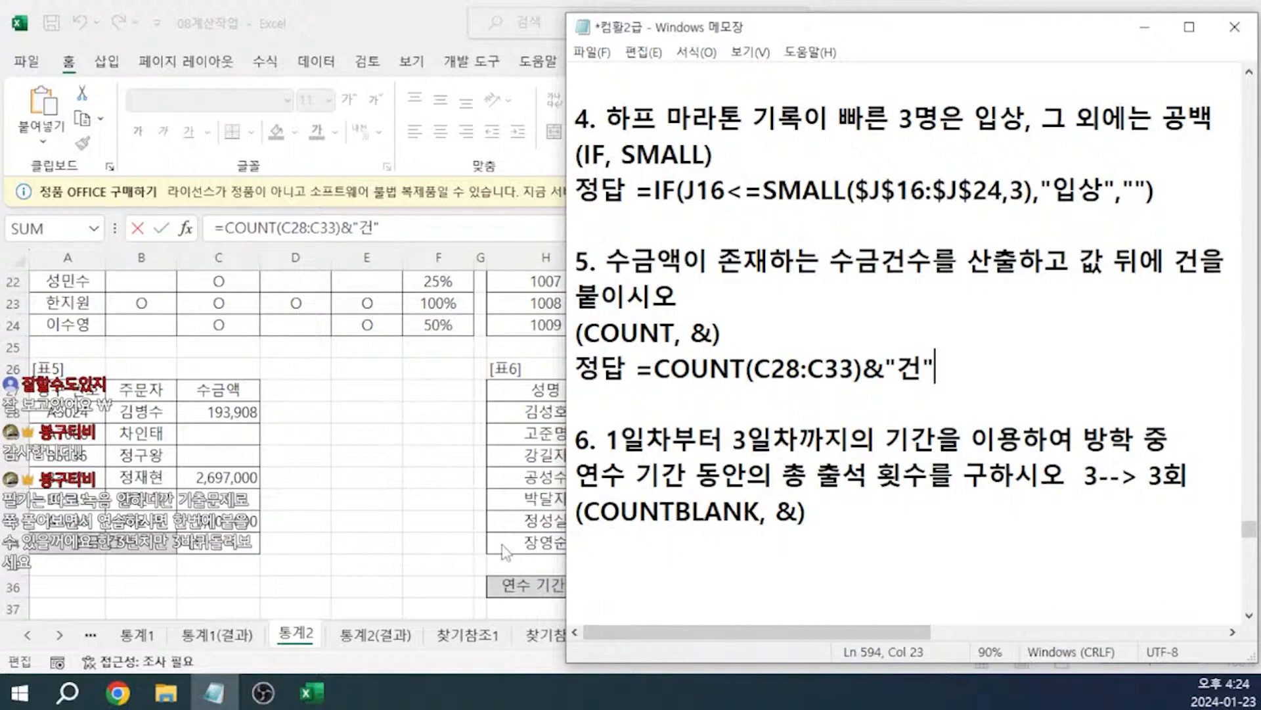
- In Excel, start a COUNTBLANK formula in 표6's 연수 기간 중 총 출석 횟수 cell J36
key(alt+Tab)
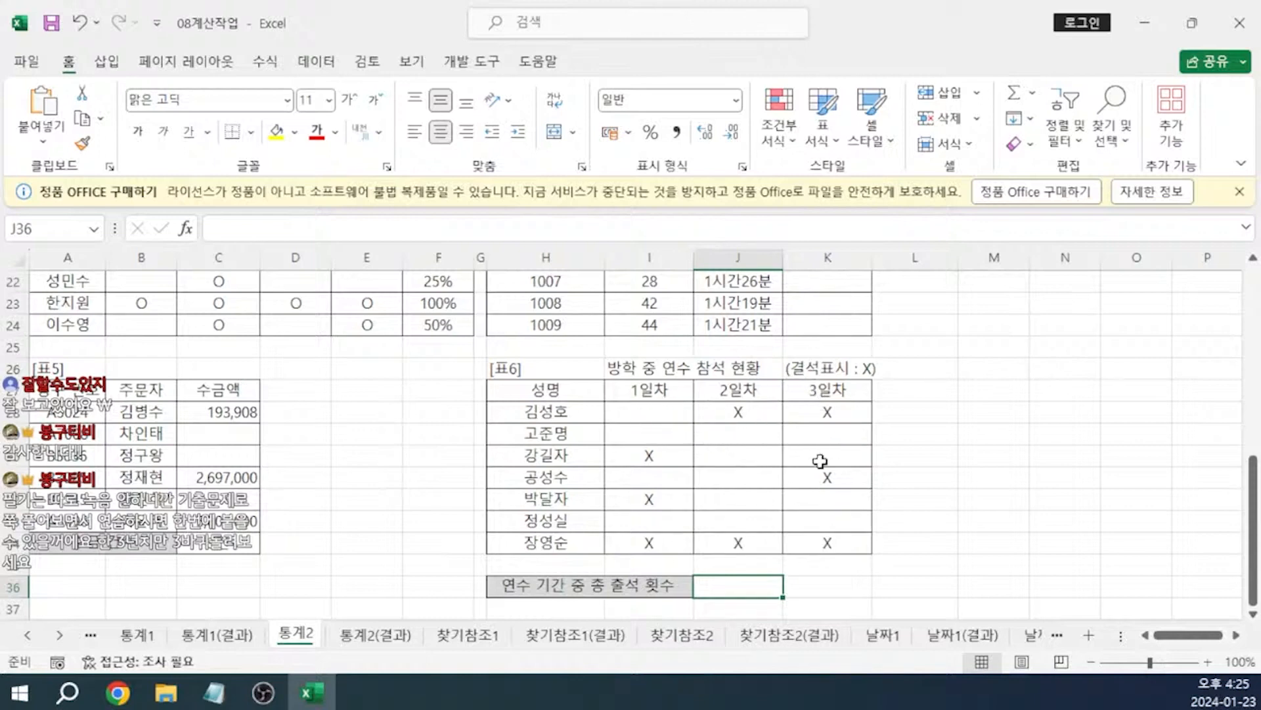
text(=채ㅕㅜ)
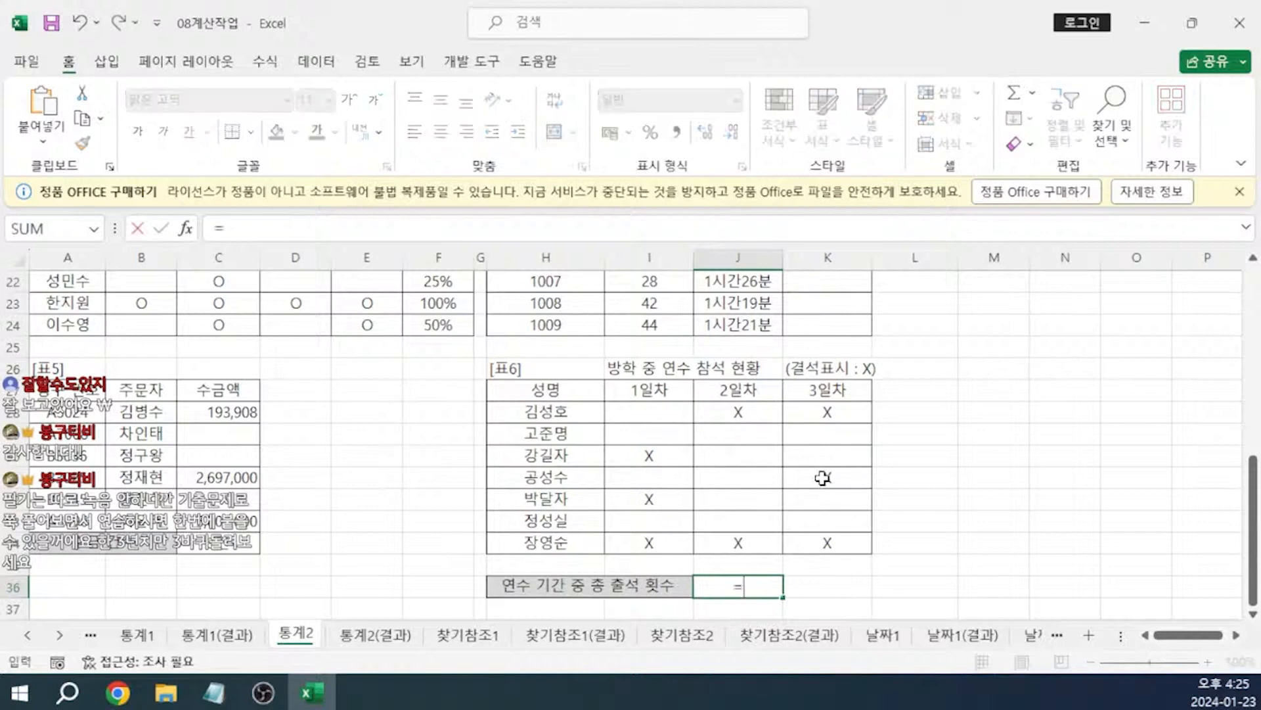
key(BackSpace)
key(BackSpace)
key(BackSpace)
key(Hangul)
text(COUNT)
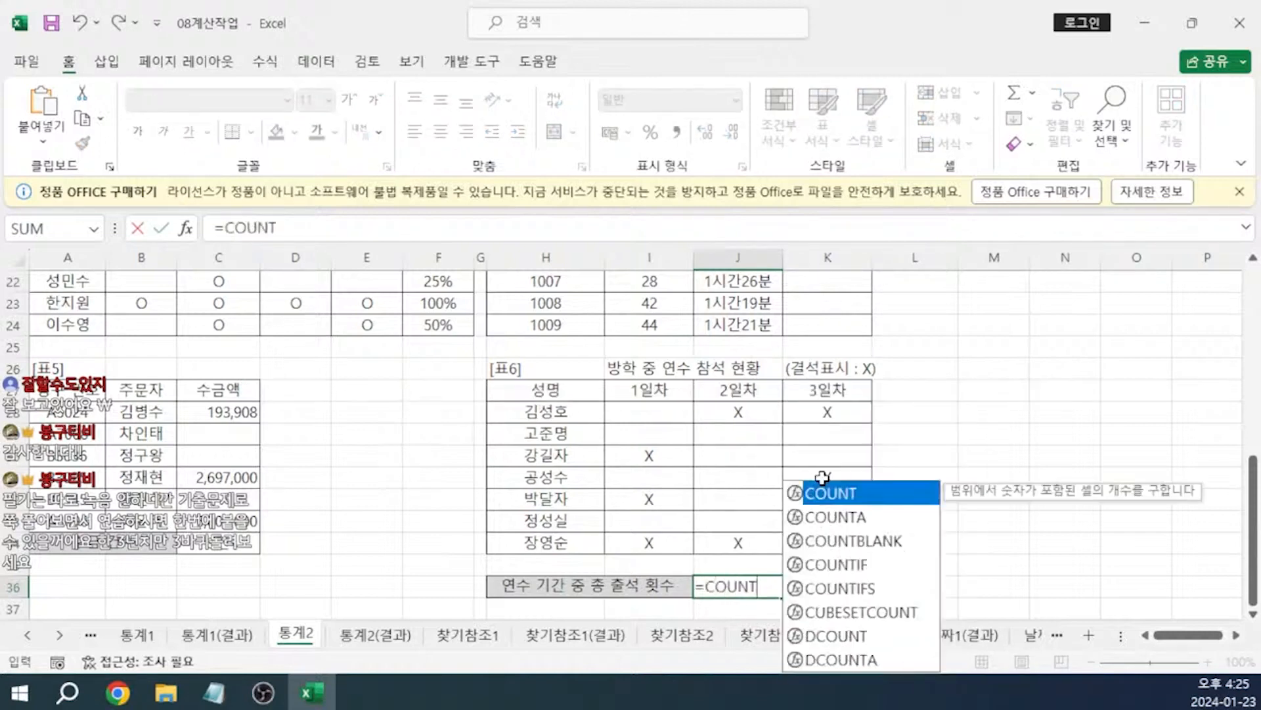
key(Down)
key(Down)
key(Tab)
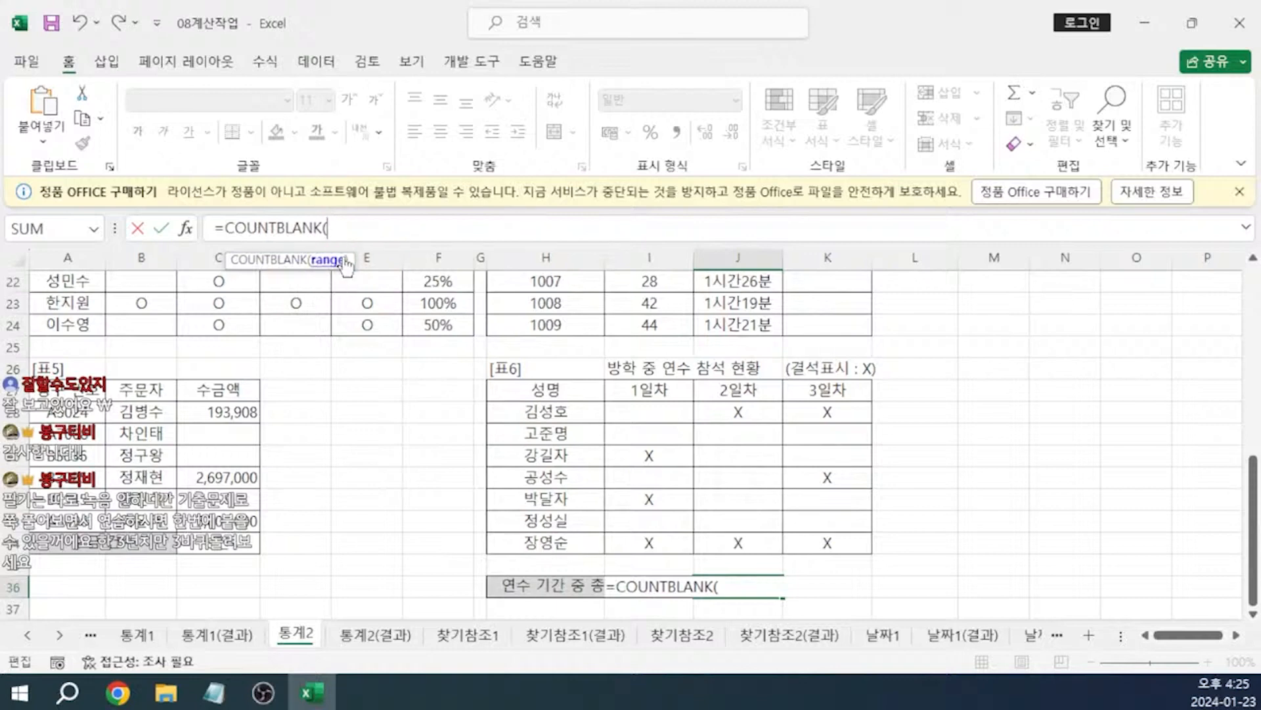
- Complete the J36 formula with the range I28:K34 and the suffix &"회"
drag(645, 412, 808, 539)
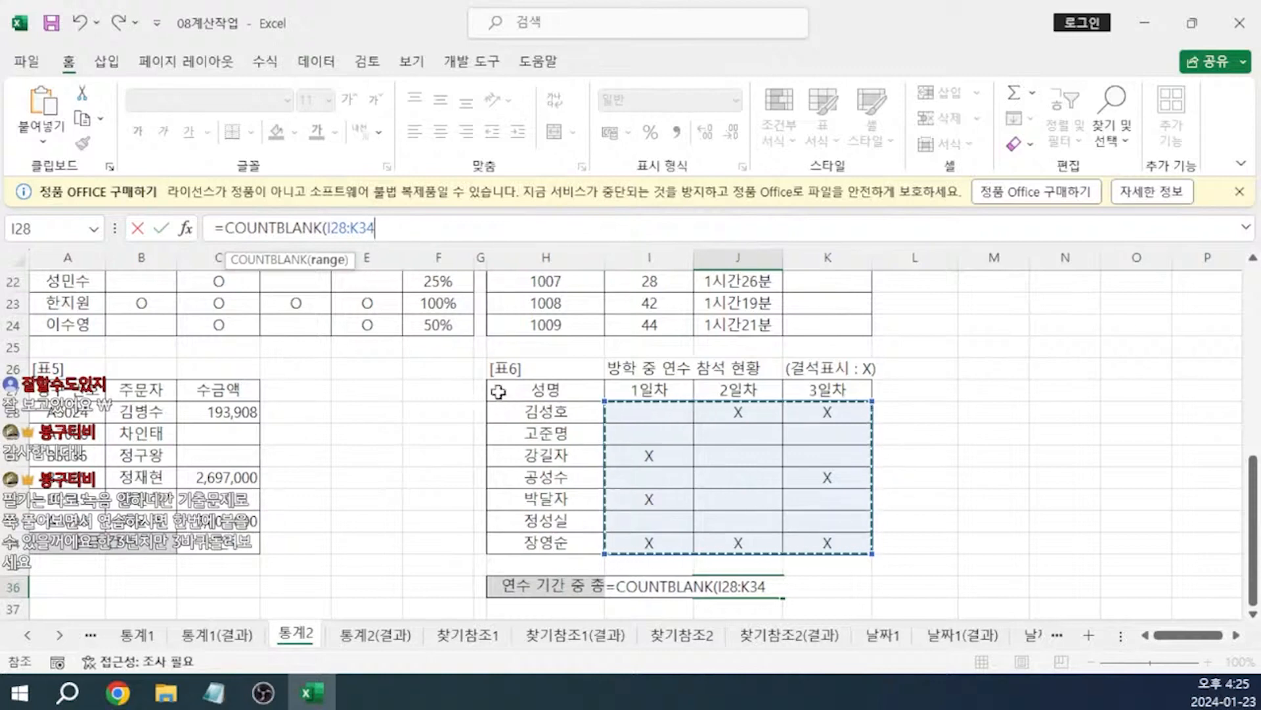
text())
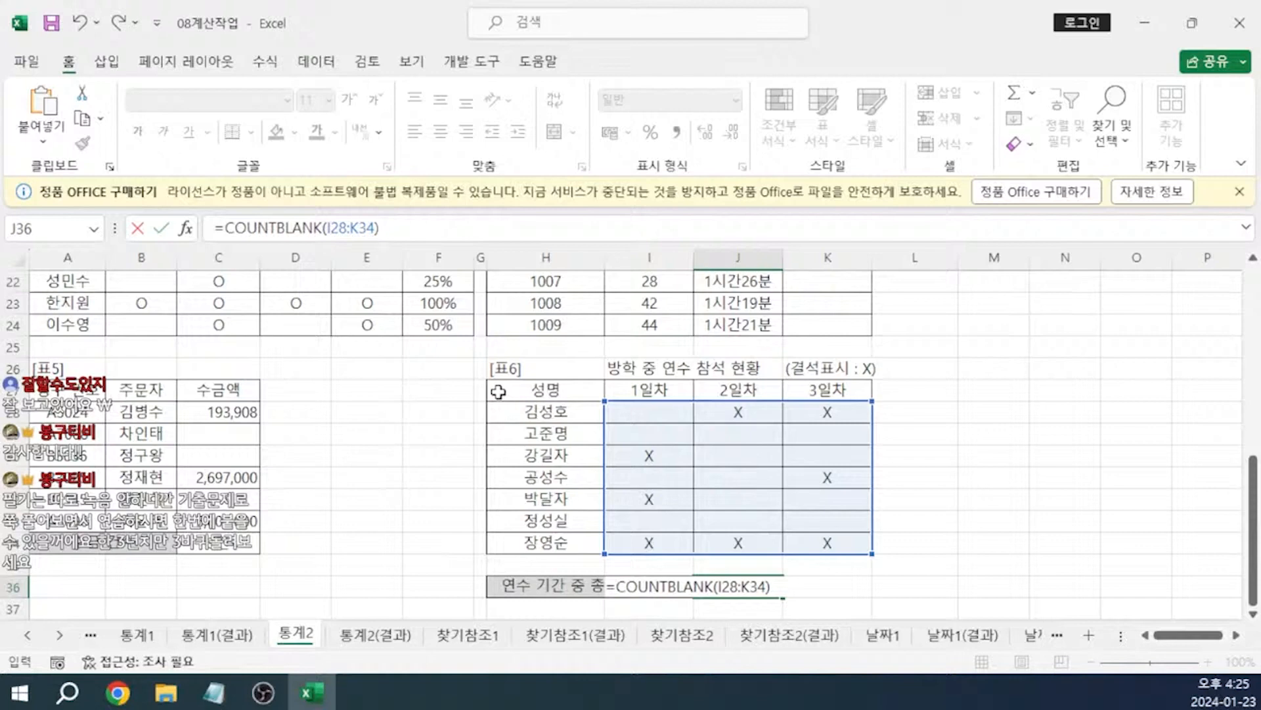
text(&"회")
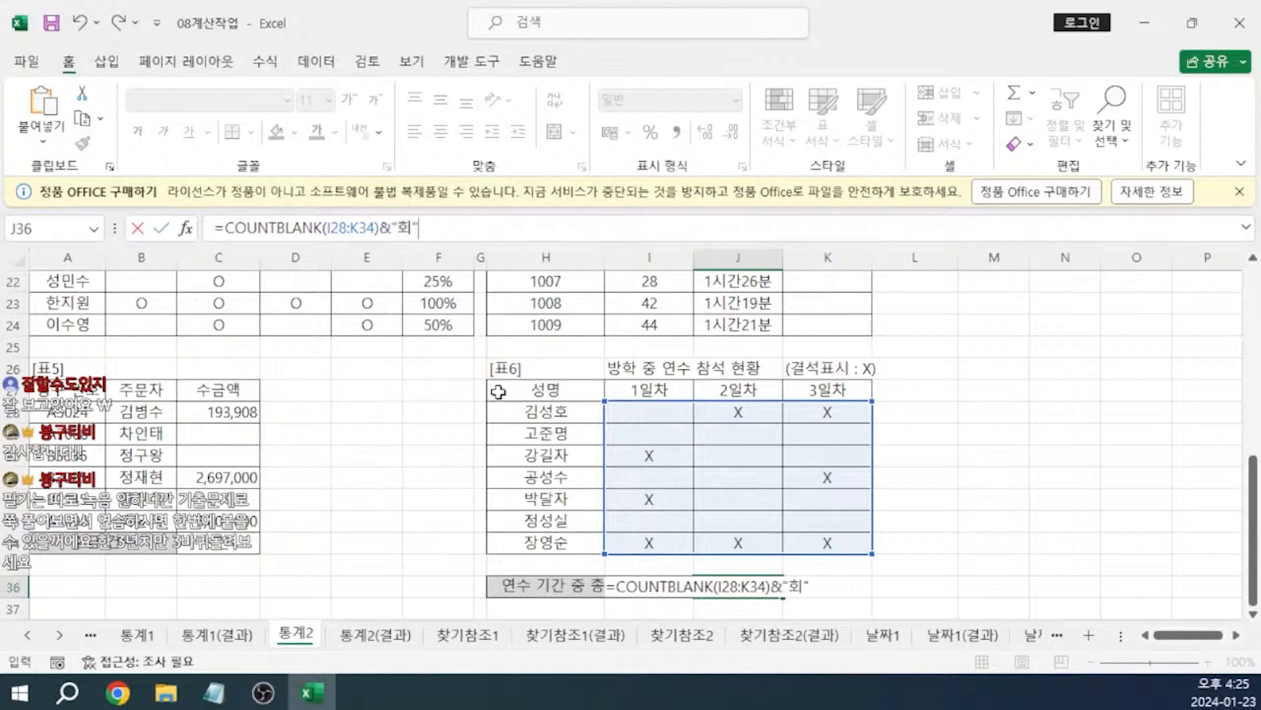
key(Return)
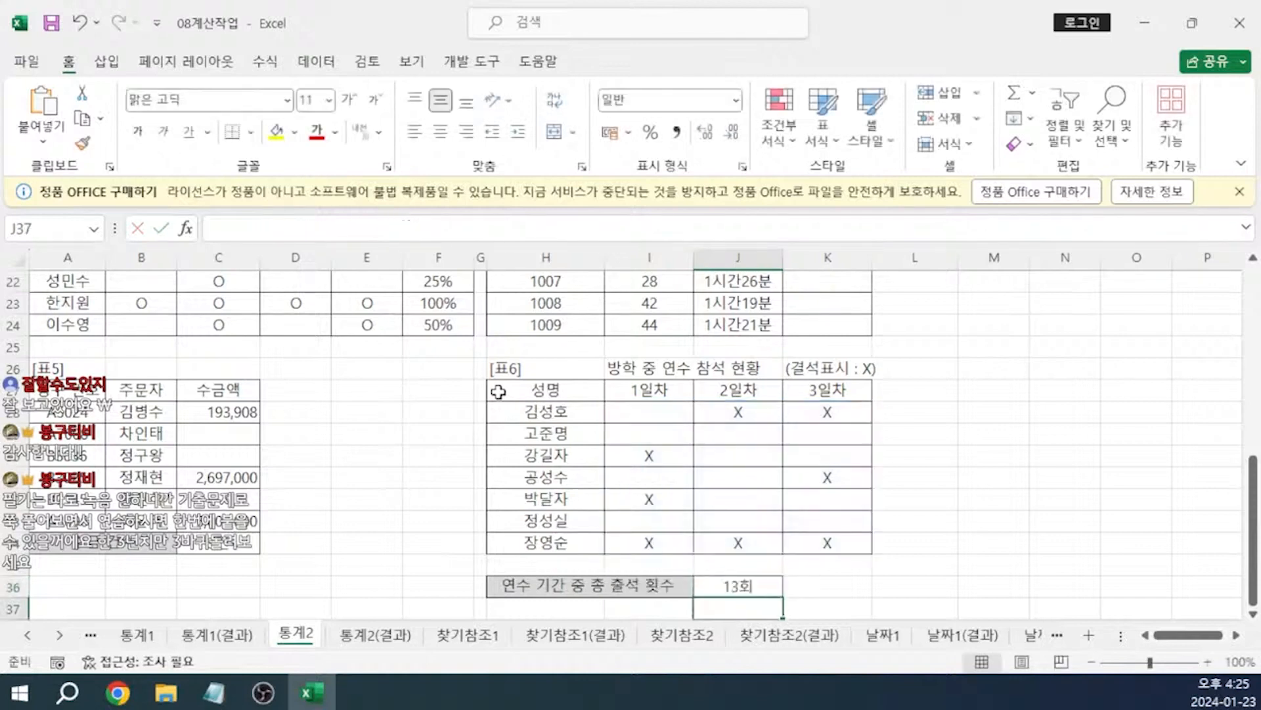
- In Notepad, start a syntax note "VLOOKUP(" on the line below the VLOOKUP (열) VS HLOOKUP(행) heading
click(749, 586)
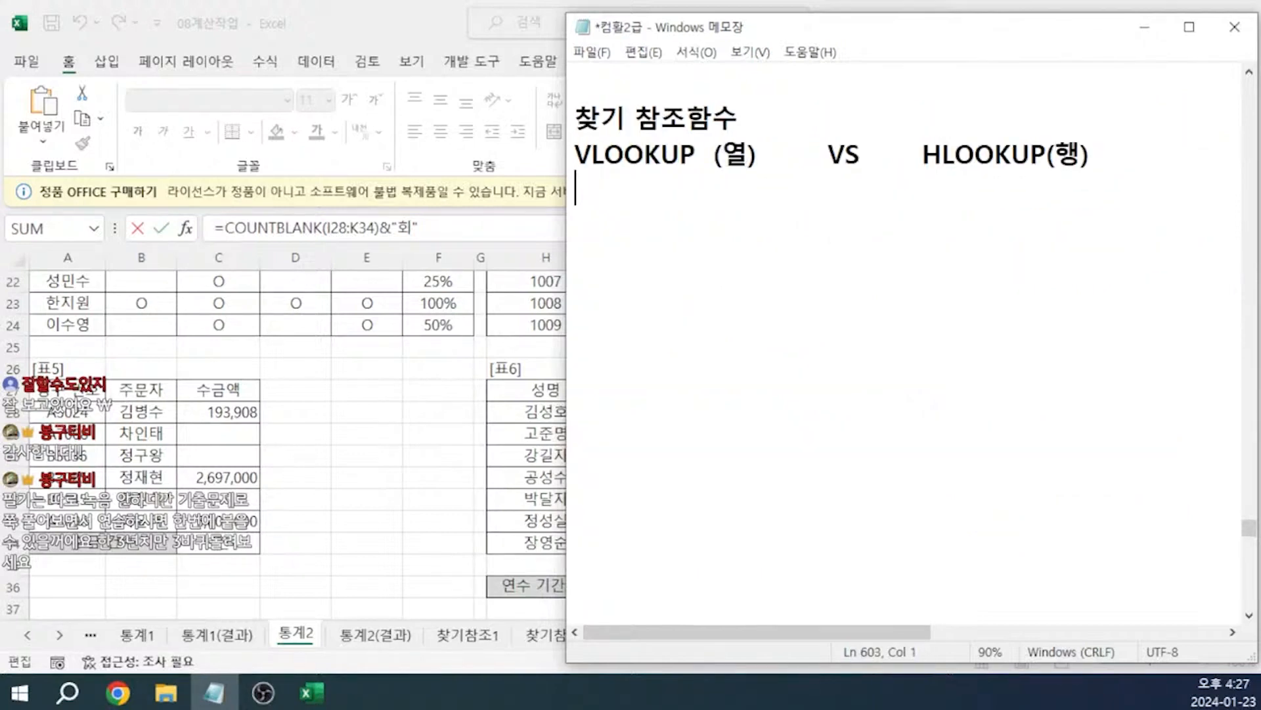
text(VLOOKUP()
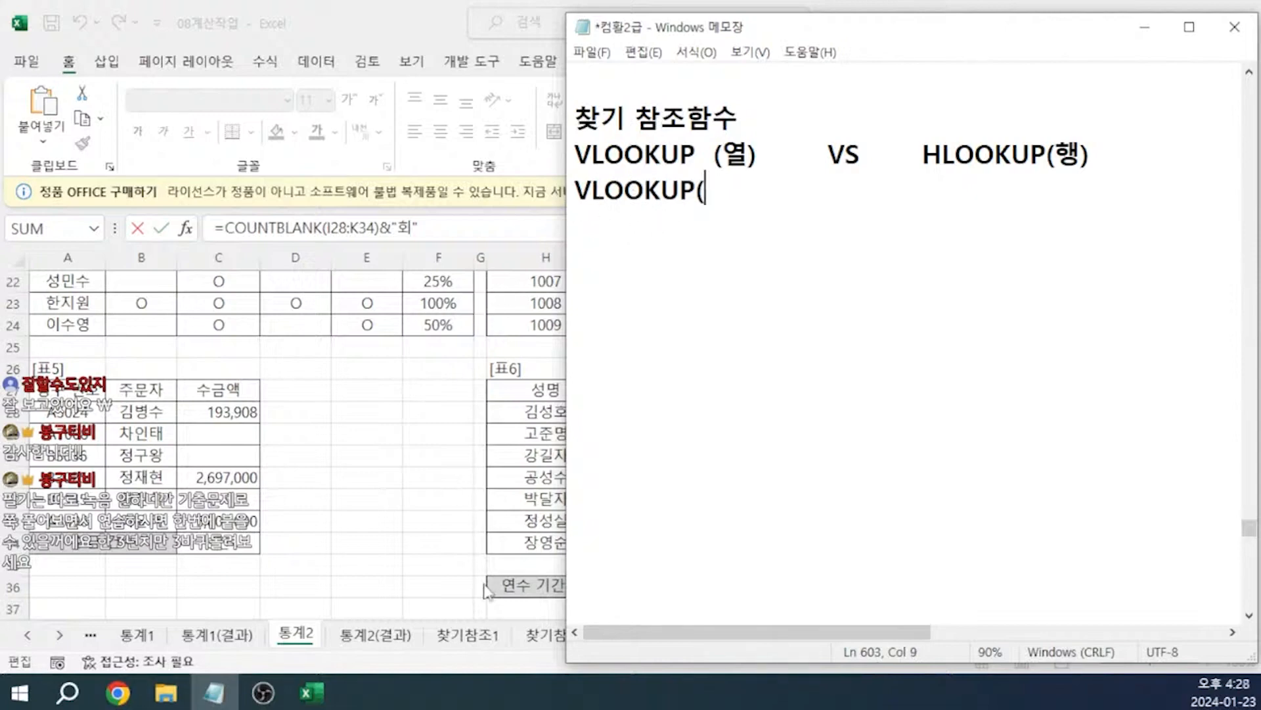
- In Excel, start a VLOOKUP formula in 표2's 등급 cell I3 on the 찾기참조1 sheet, using F3 as the lookup value
click(490, 642)
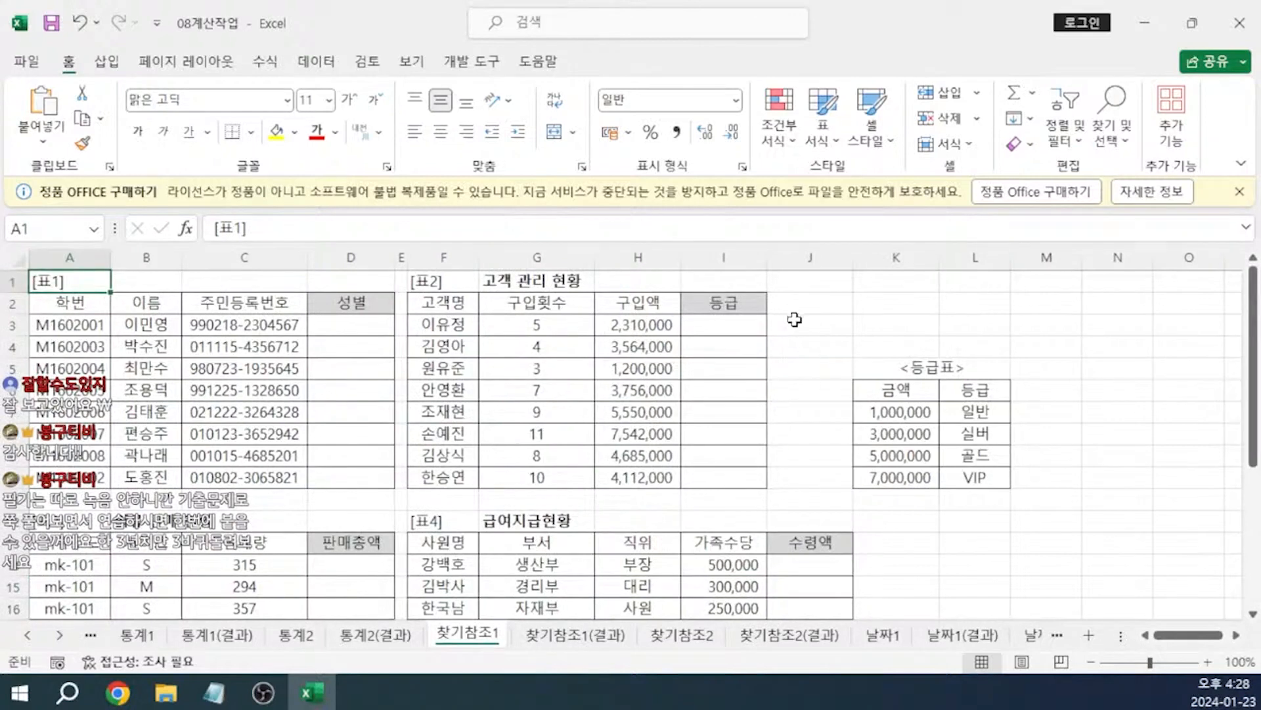
click(745, 333)
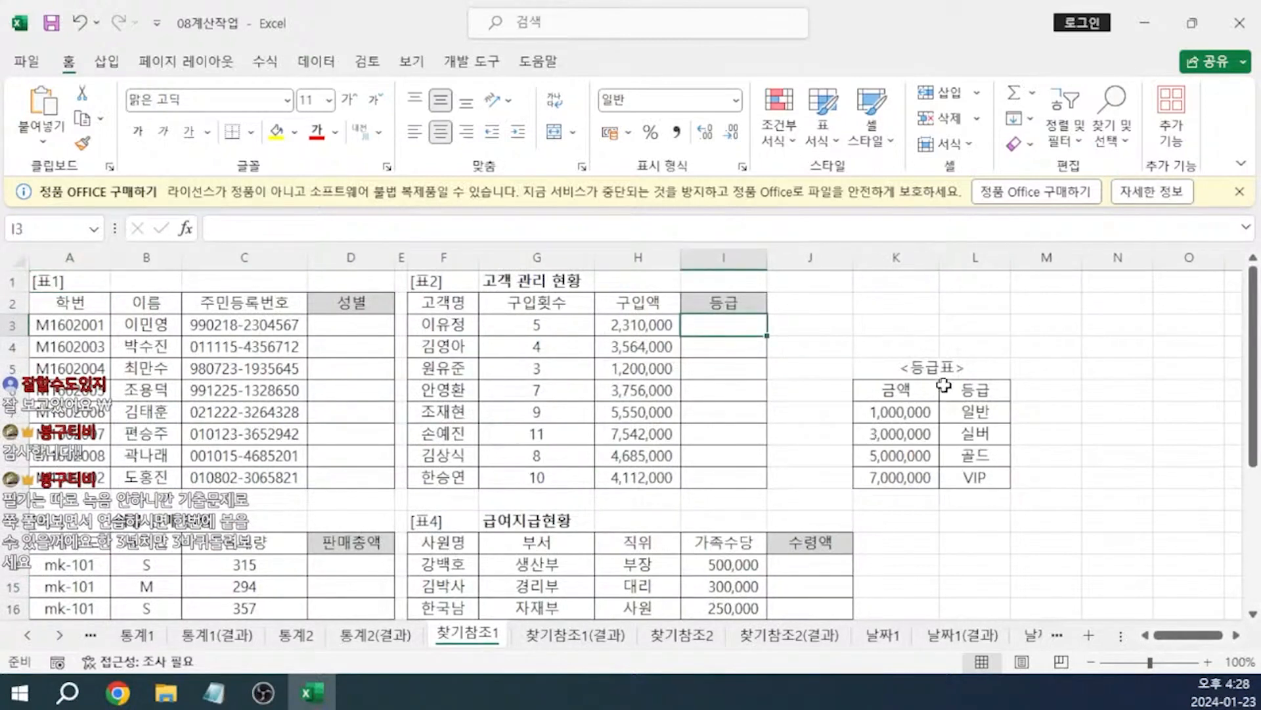
text(=)
text(vl)
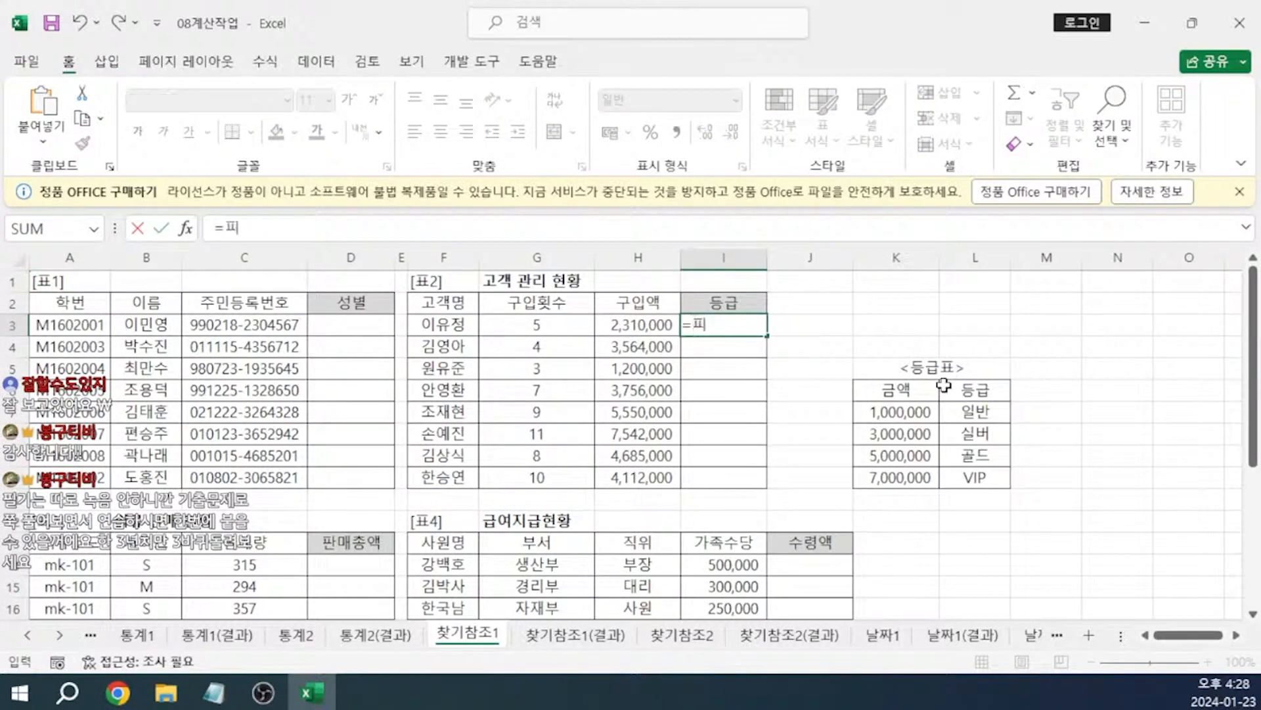
key(Tab)
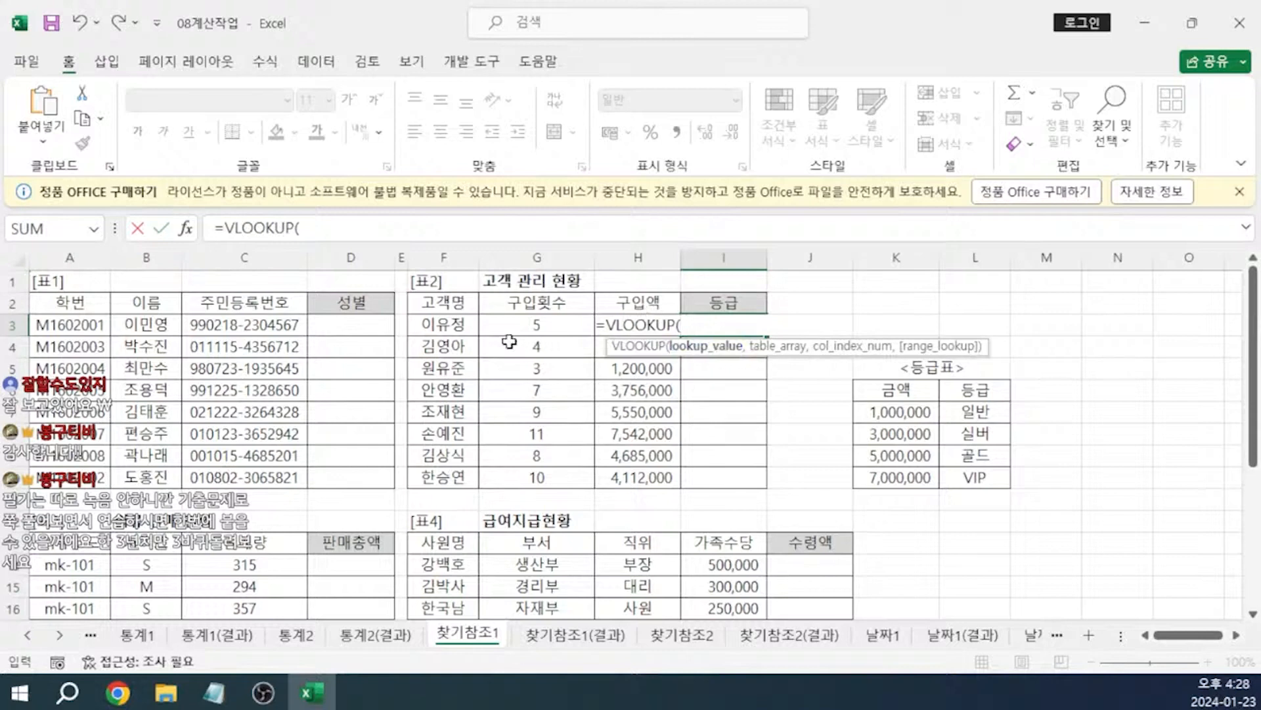
click(460, 328)
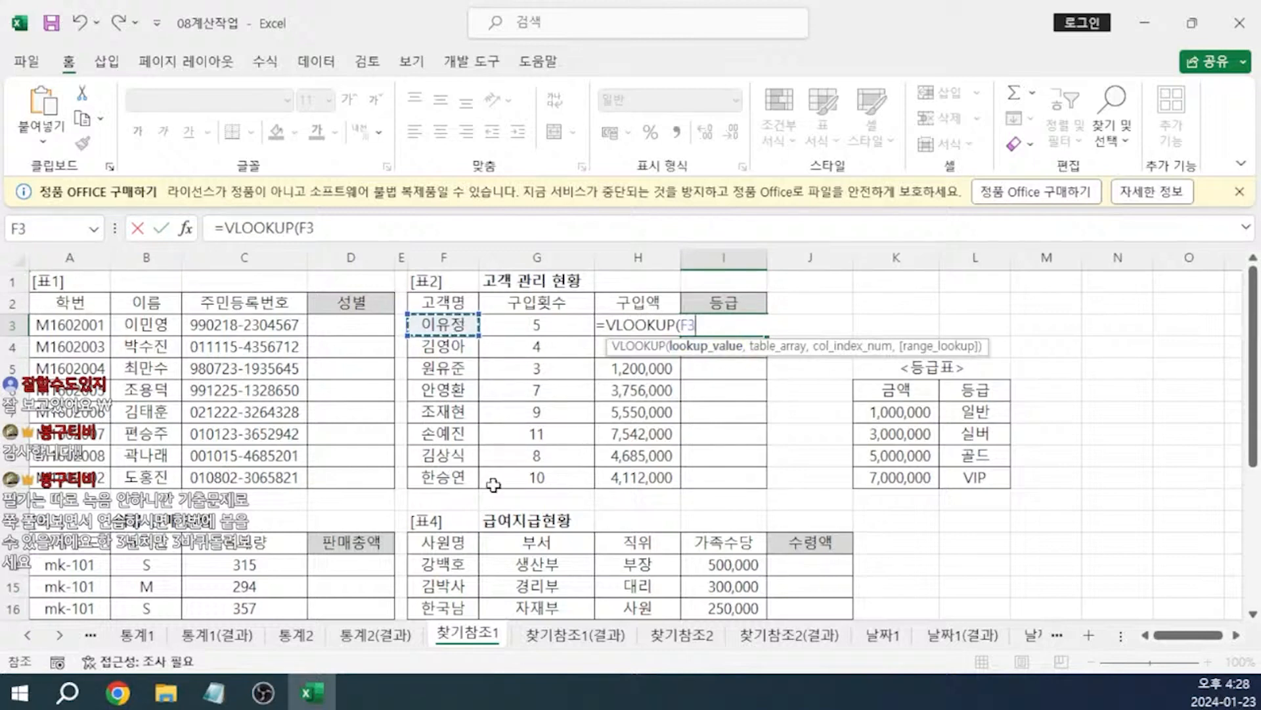
- Add "클릭" as the first argument in Notepad's VLOOKUP note, and advance Excel's I3 formula to its table array argument
click(235, 699)
text(Z)
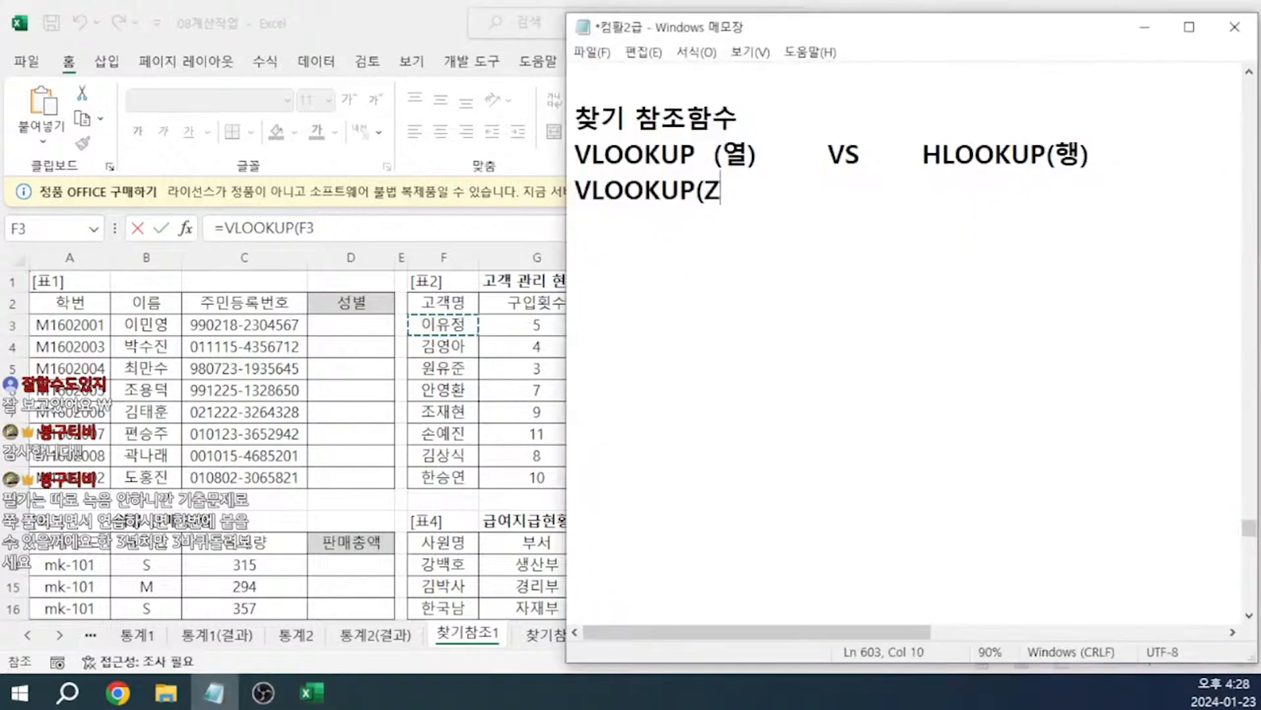
key(BackSpace)
text(클릭)
key(alt+Tab)
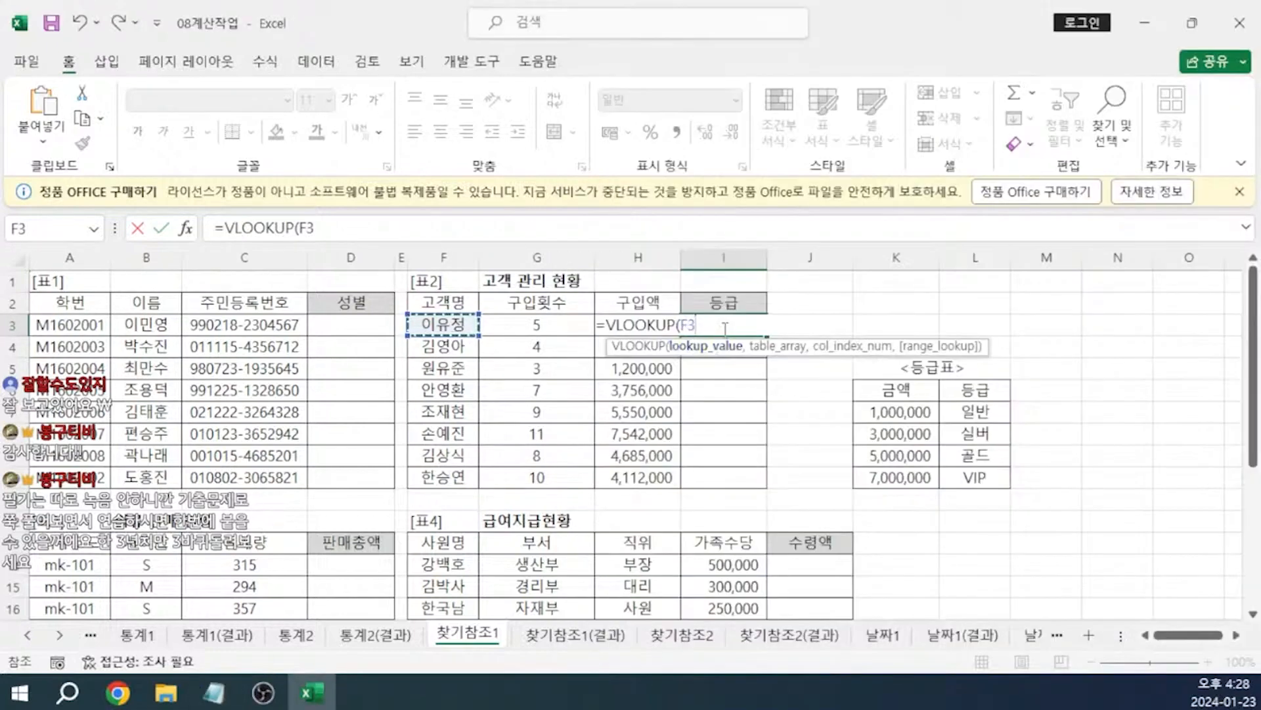
text(,)
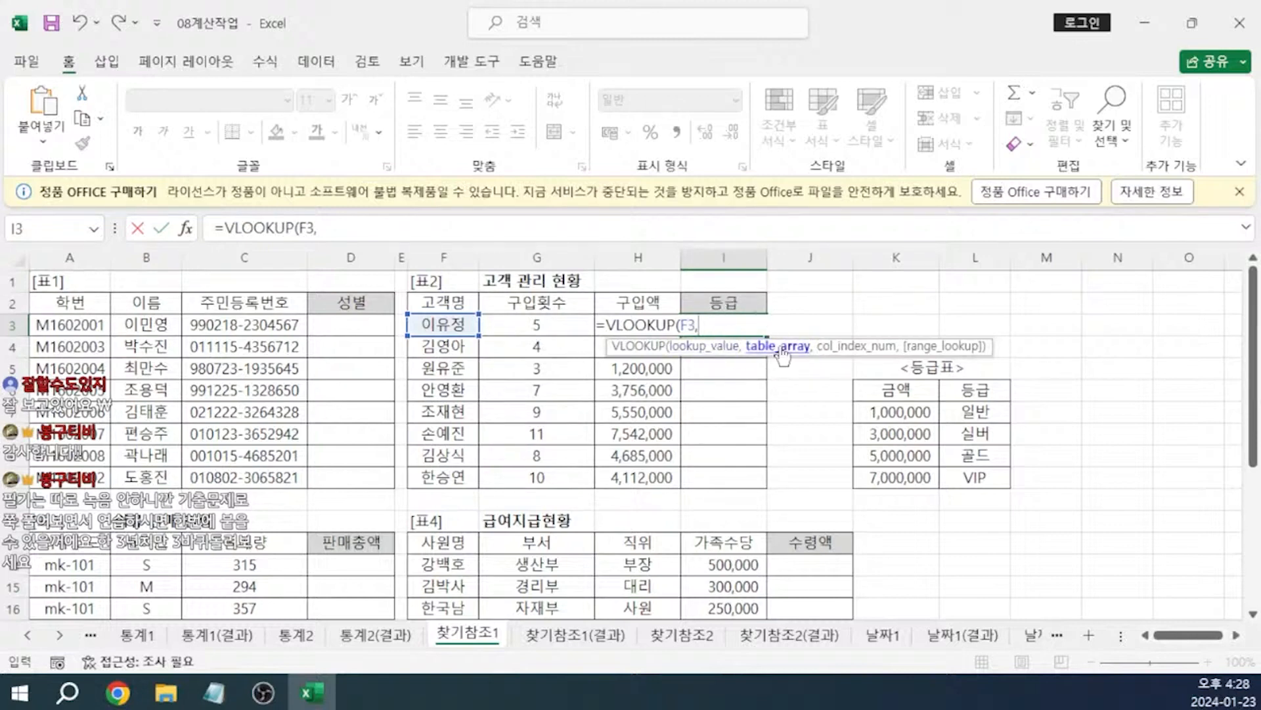
- In Notepad, add "범위잡기F4," as the second argument of the VLOOKUP syntax note
click(217, 694)
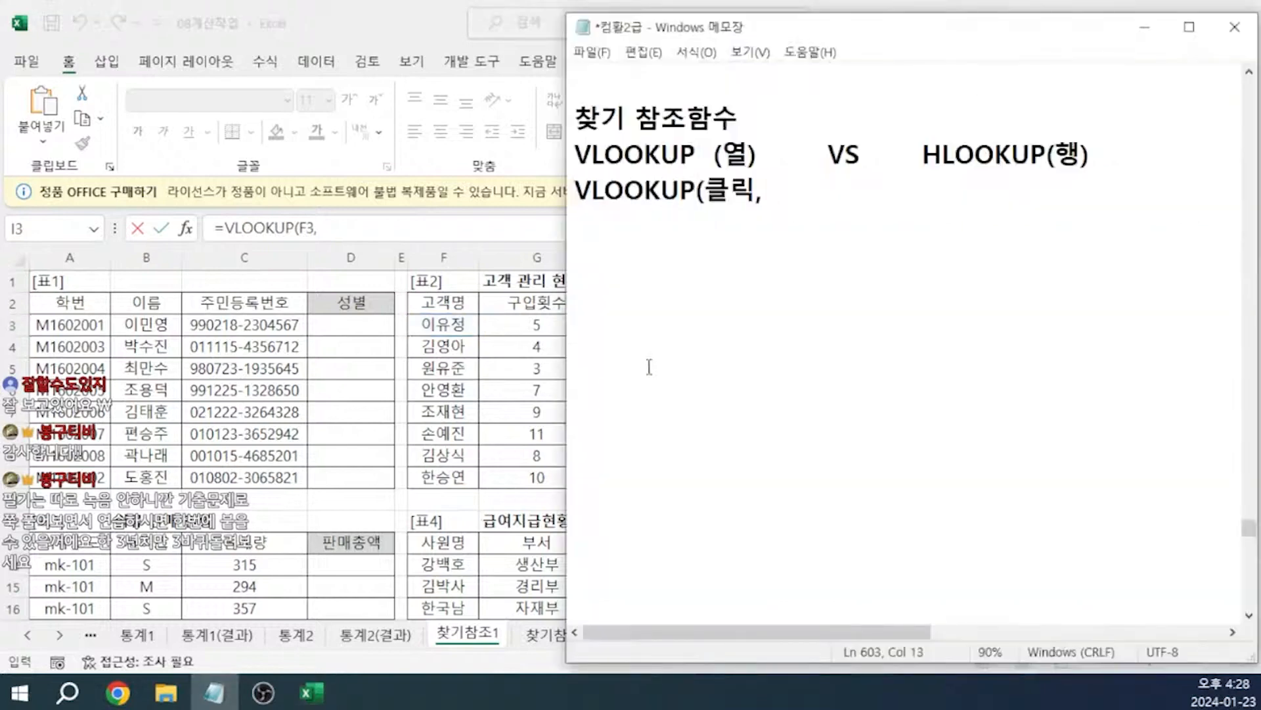
text(범위잡기)
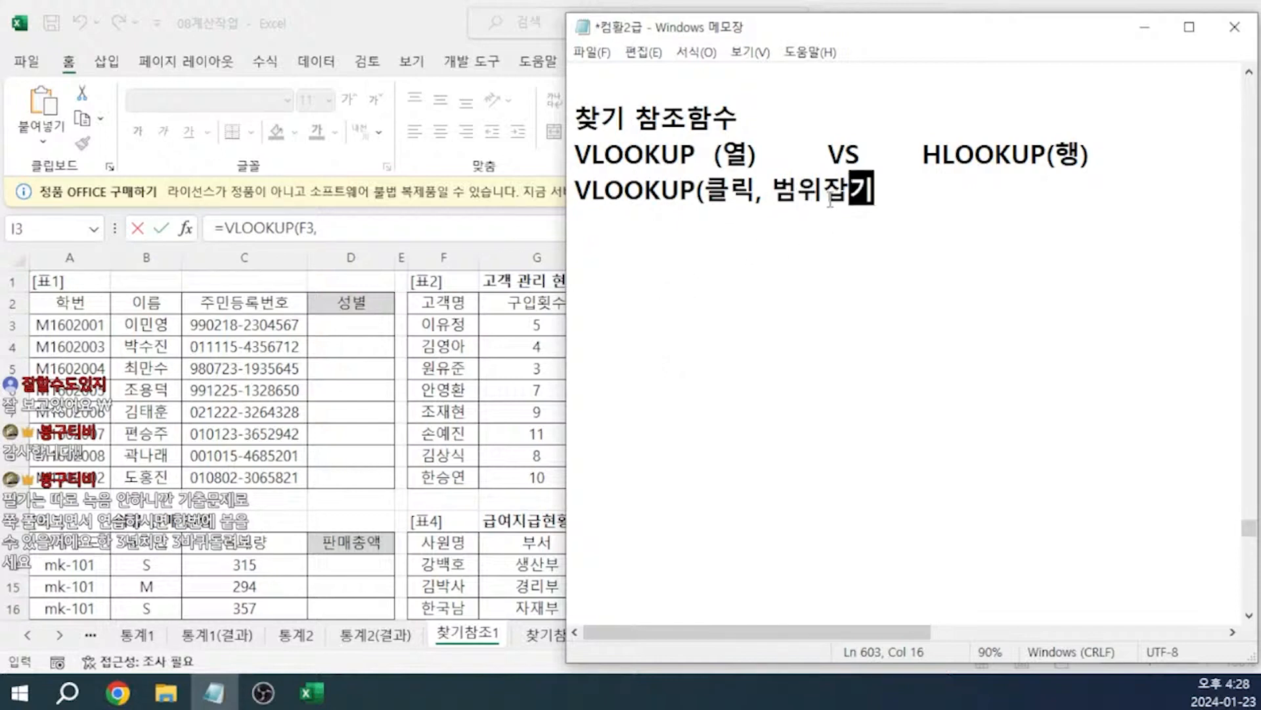
text(F4)
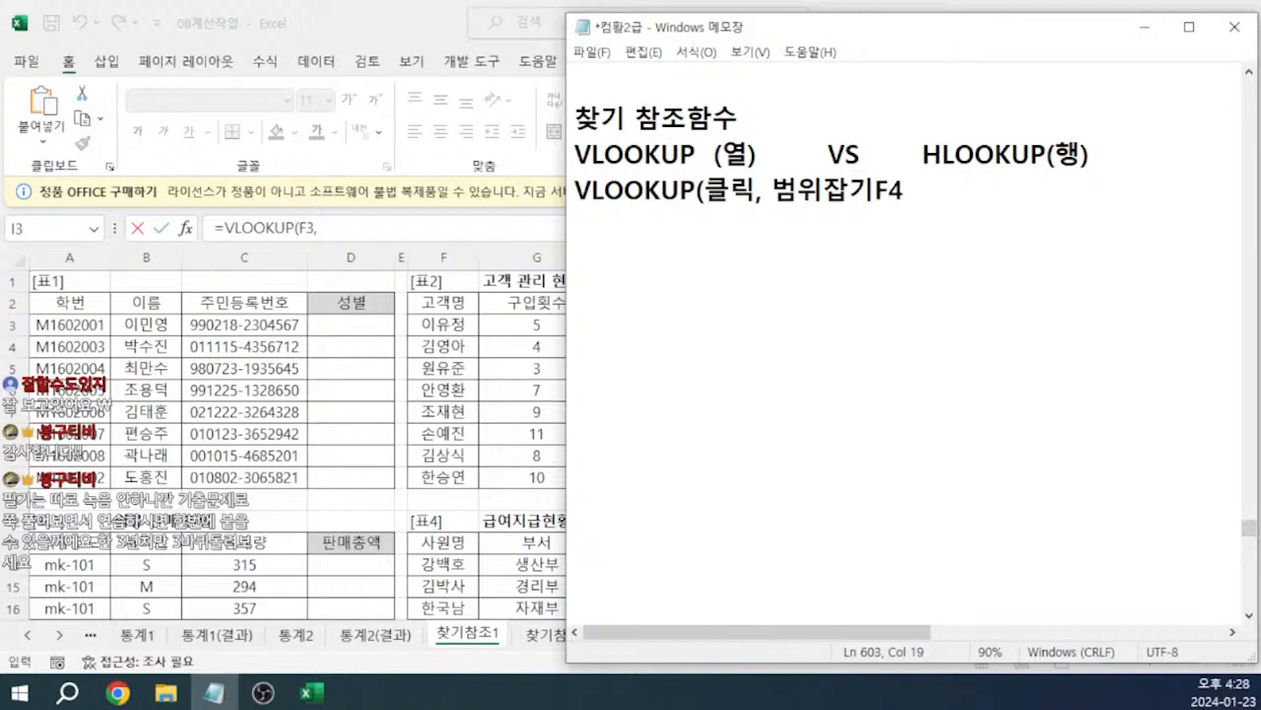
text(,)
- In Excel, set F3:G10 as the table array of the I3 VLOOKUP formula and advance to the column index argument
key(alt+Tab)
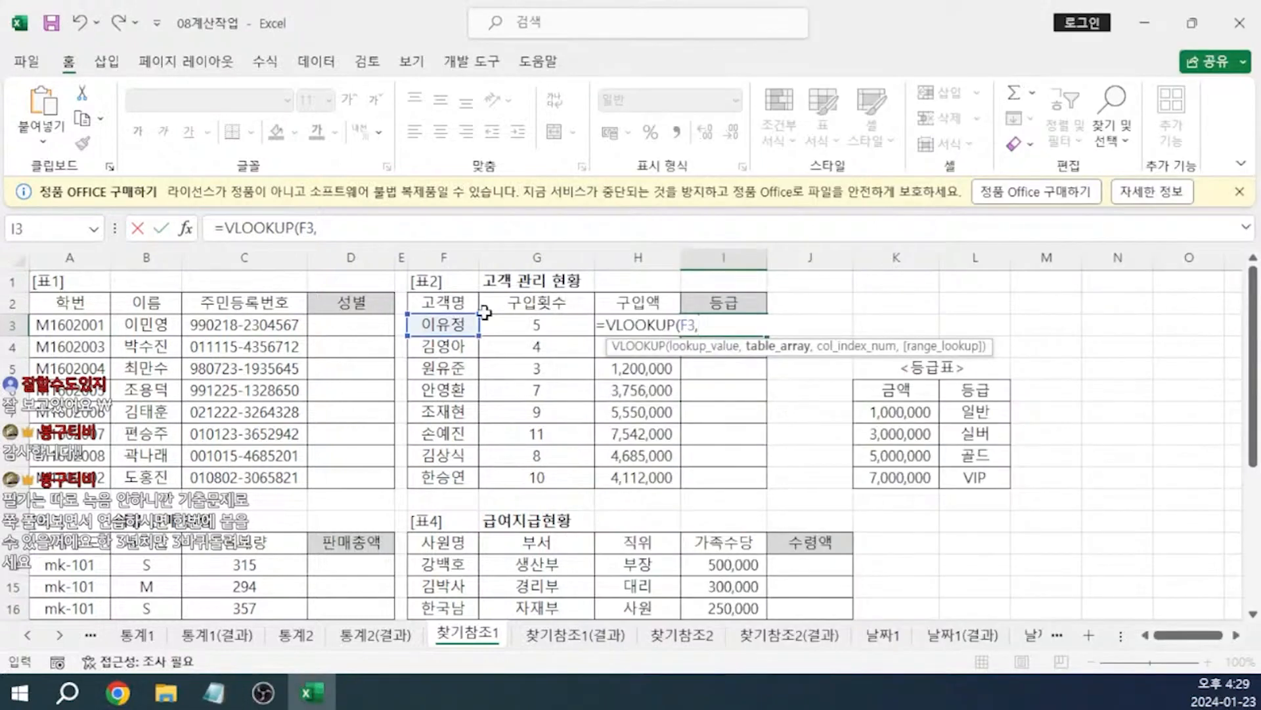
drag(453, 325, 535, 475)
text(,)
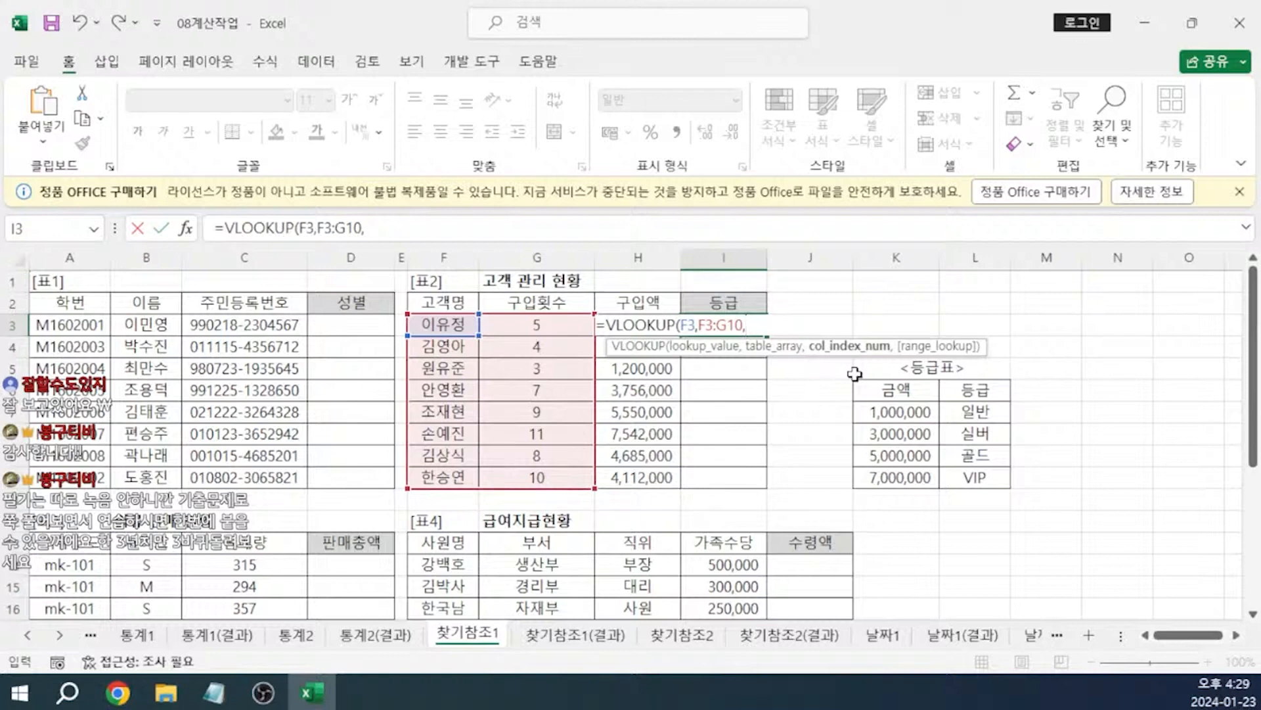
- Add "몇번째 있는지 숫자," to Notepad's VLOOKUP note, and enter 2 as the column index in Excel's I3 formula
key(alt+Tab)
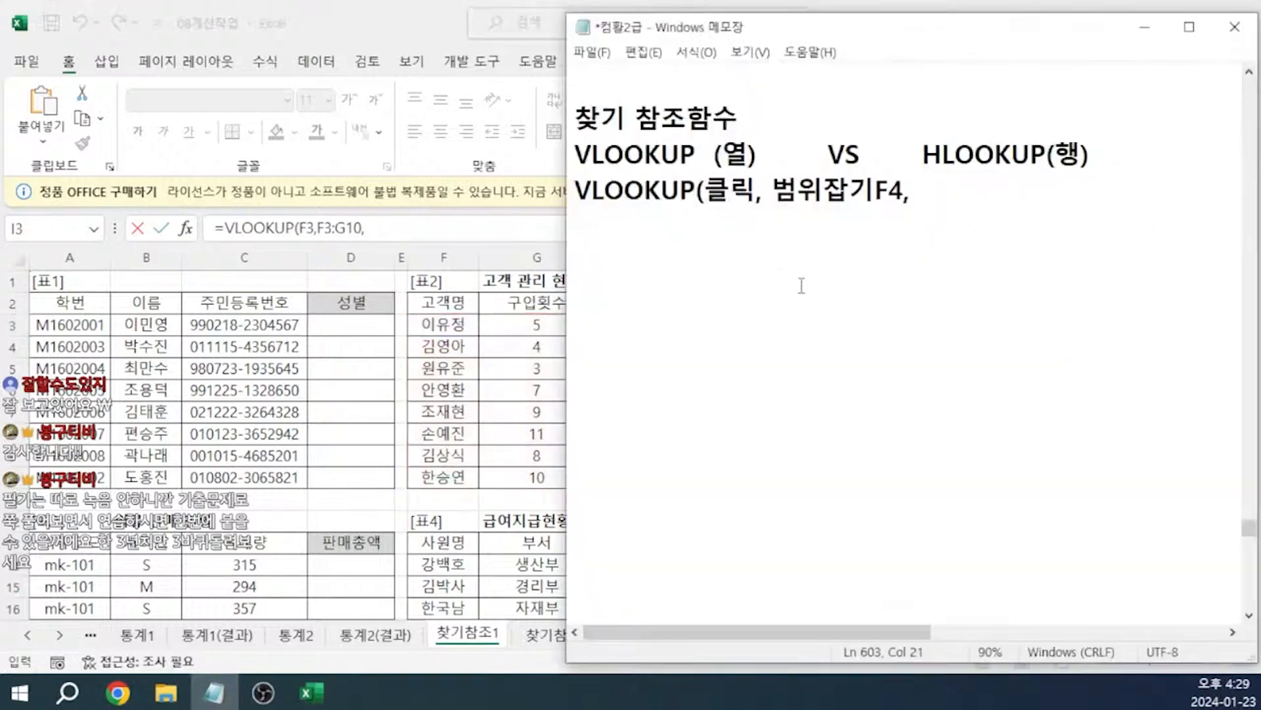
text(몇번ㅉㅐ 있는지 숫자)
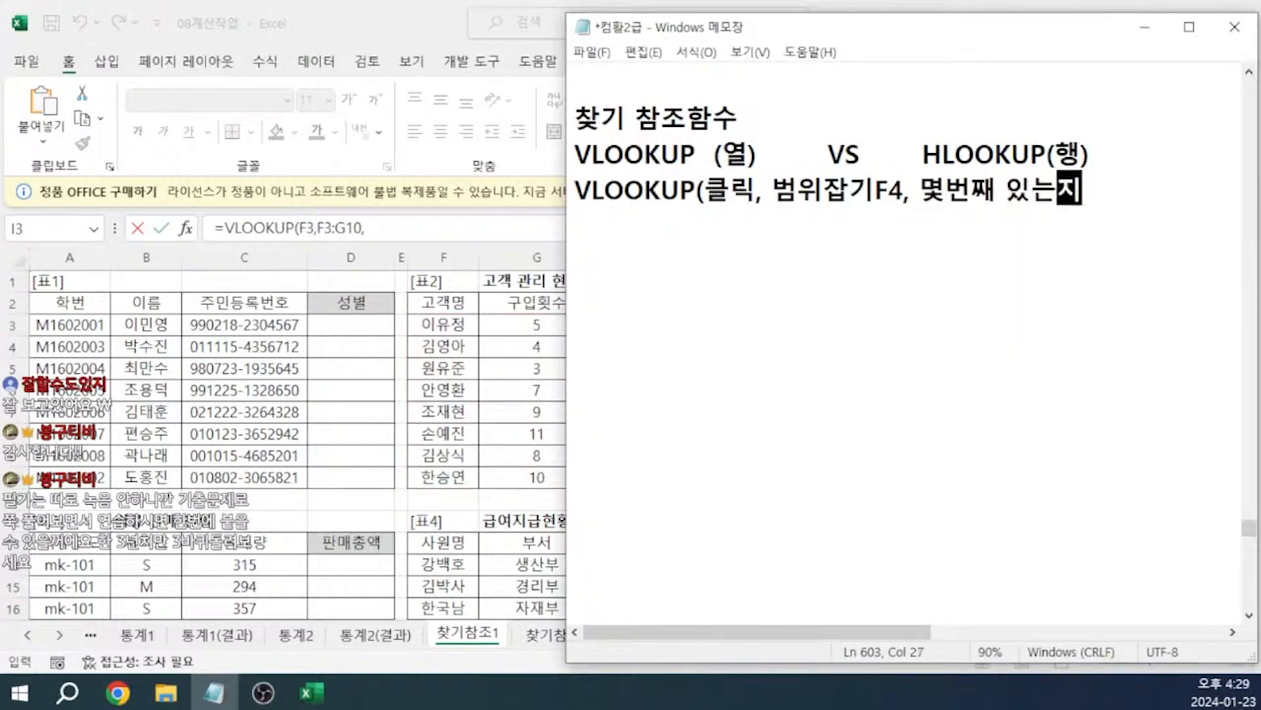
text(,)
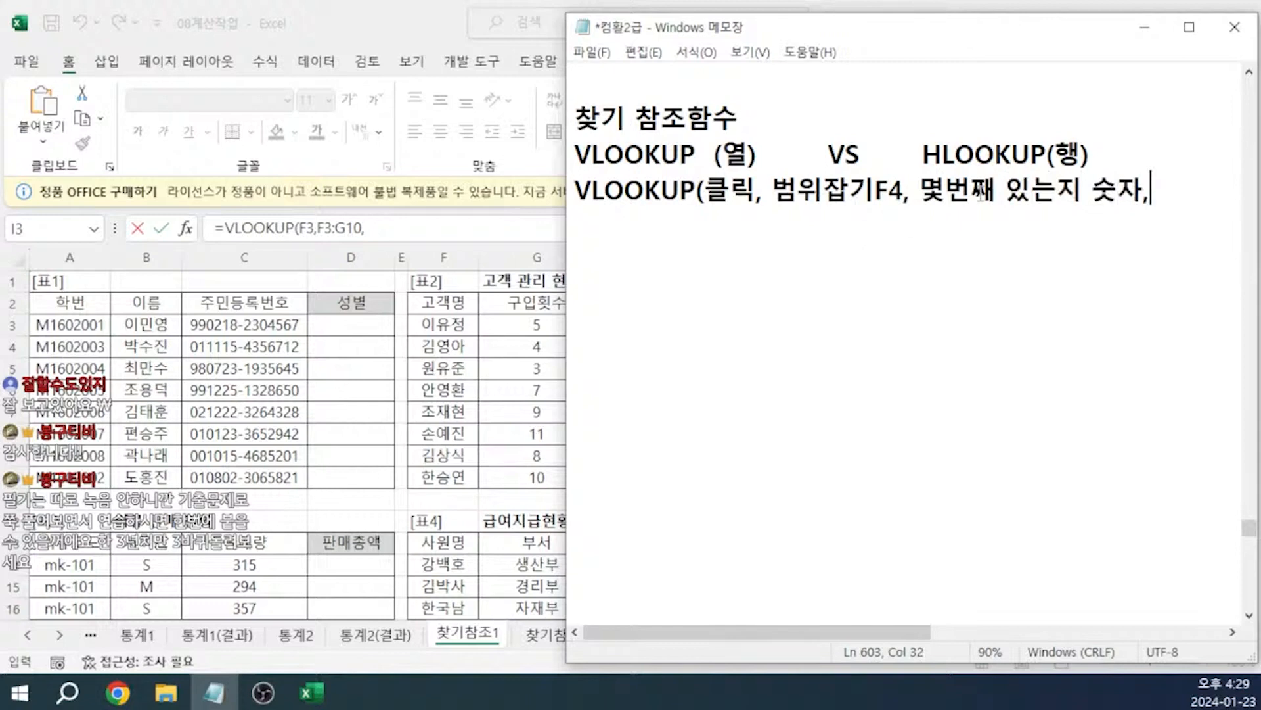
key(alt+Tab)
text(2,)
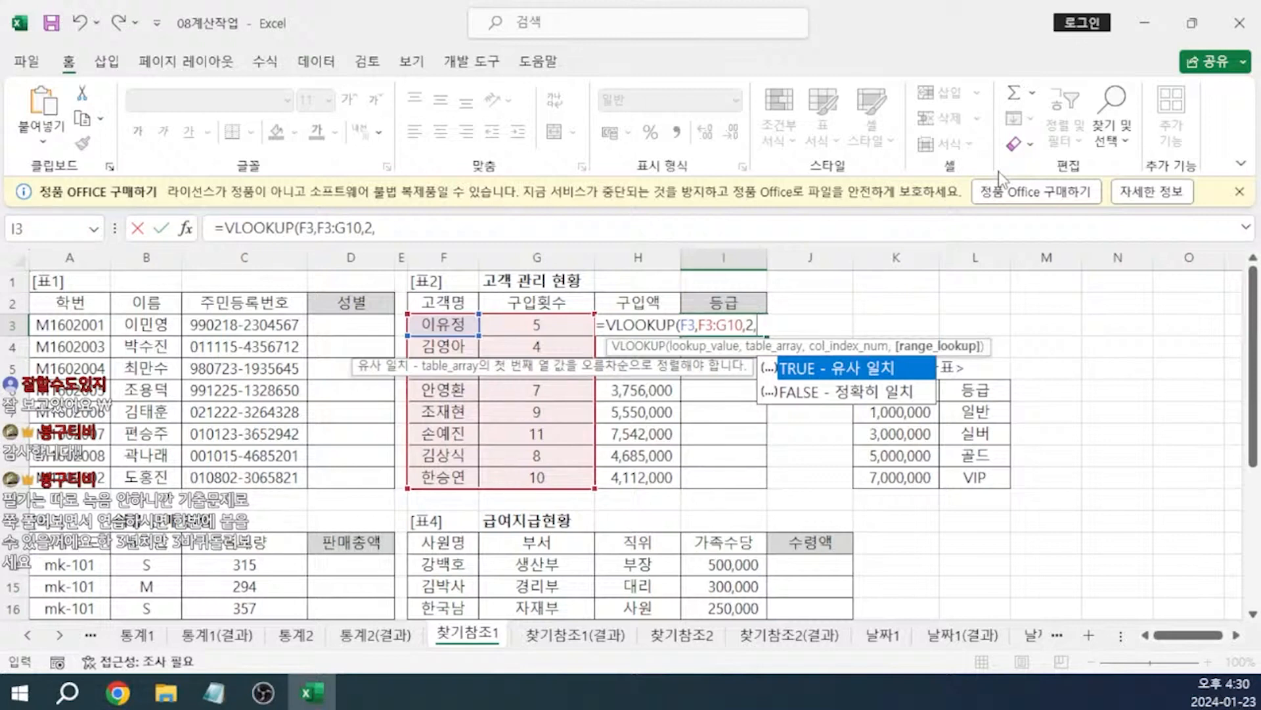
- In Notepad, widen the window and complete the VLOOKUP syntax note with "정확/유사)"
click(228, 697)
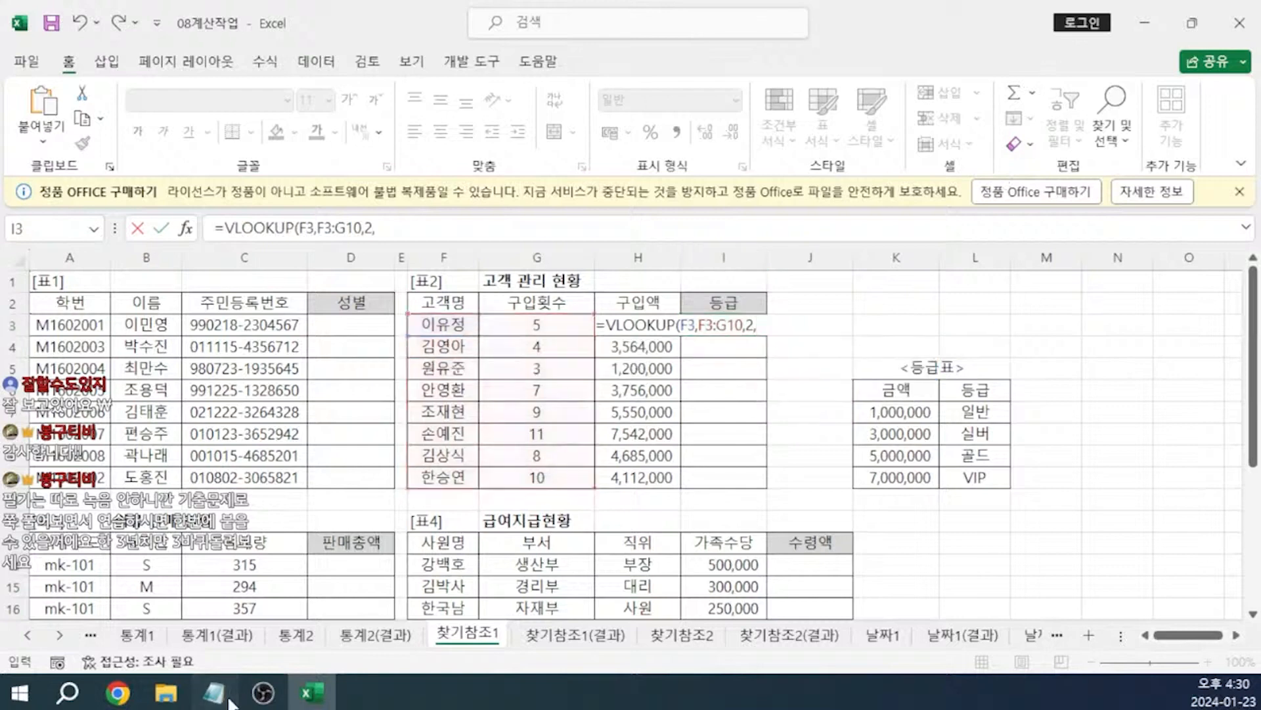
drag(992, 30, 779, 38)
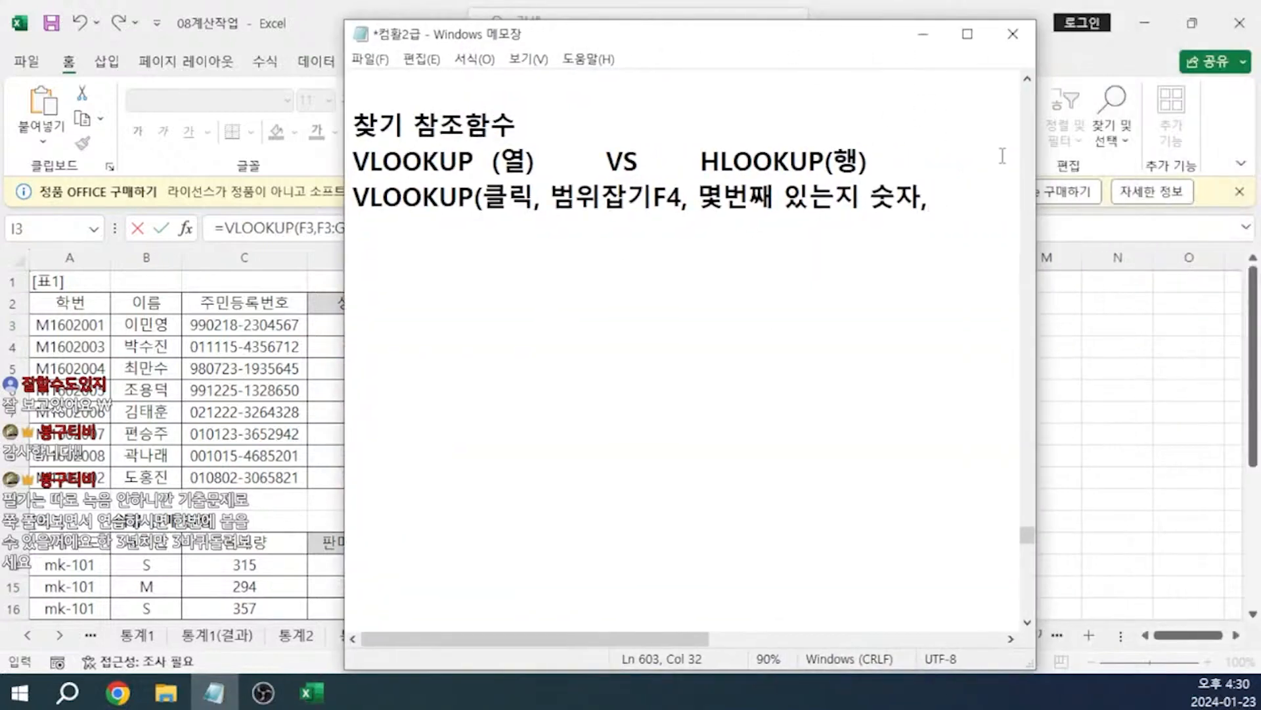
drag(1036, 152, 1132, 152)
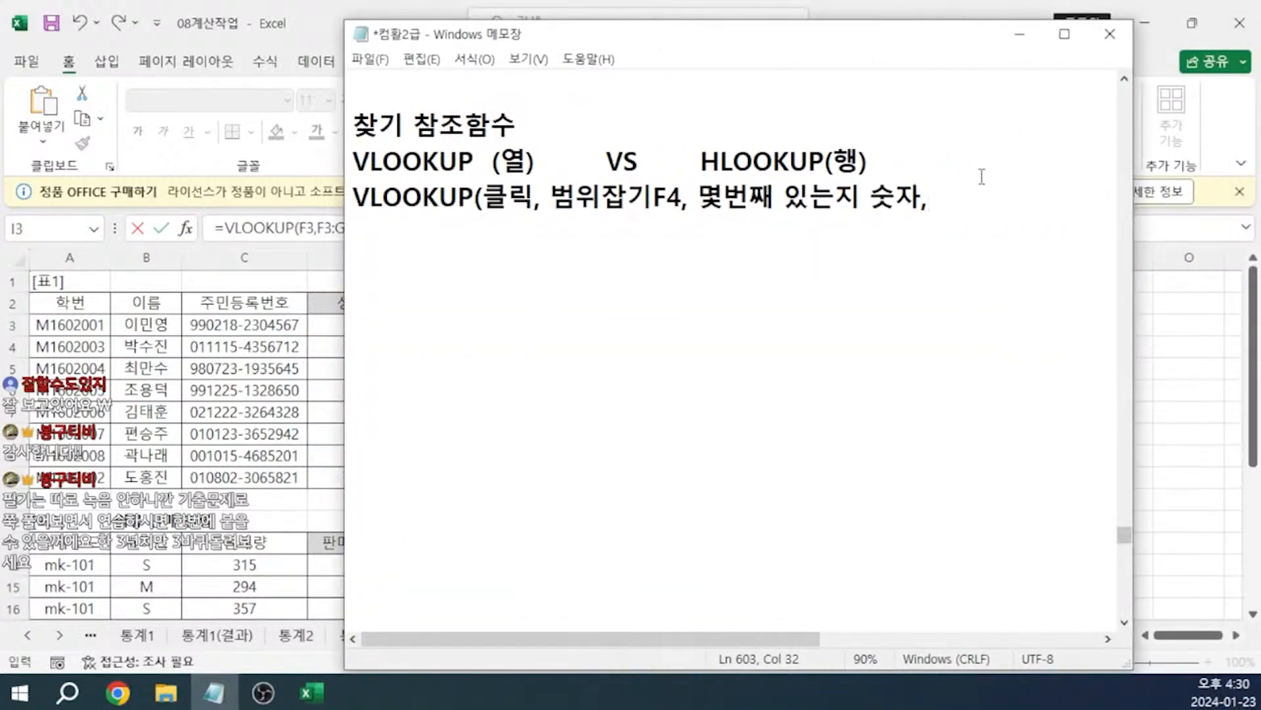
text(정확/윷)
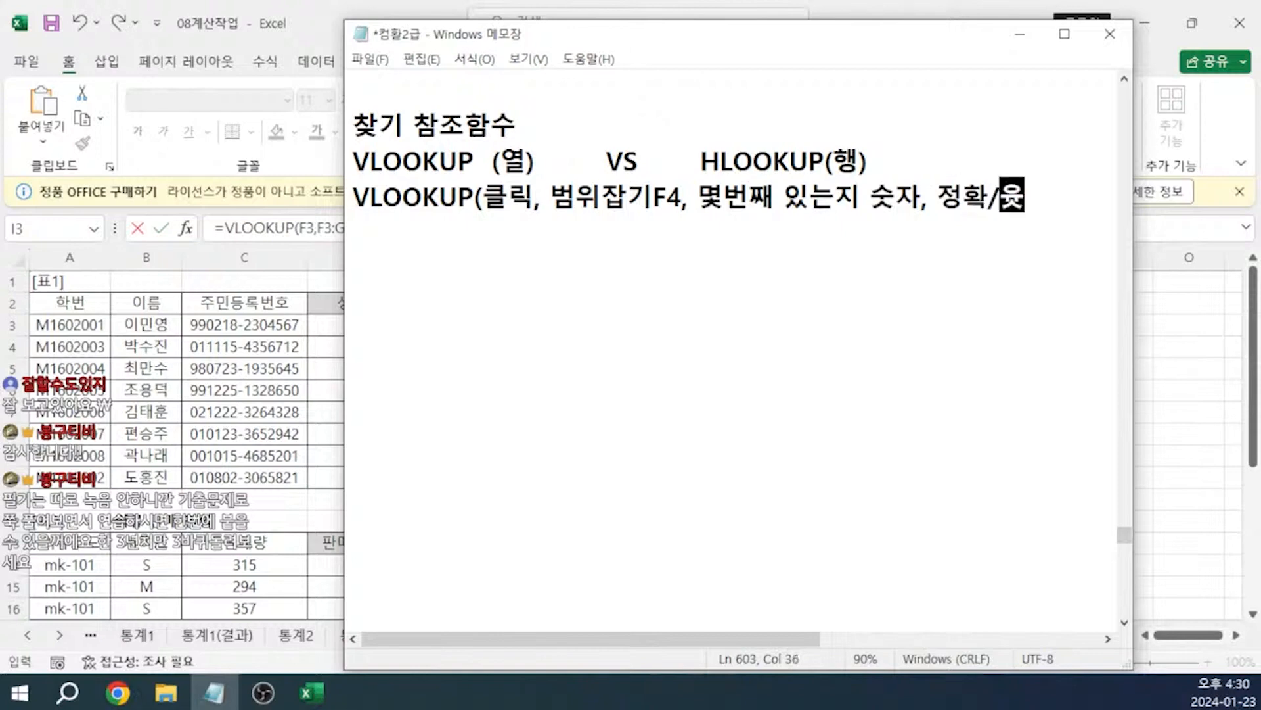
text(사))
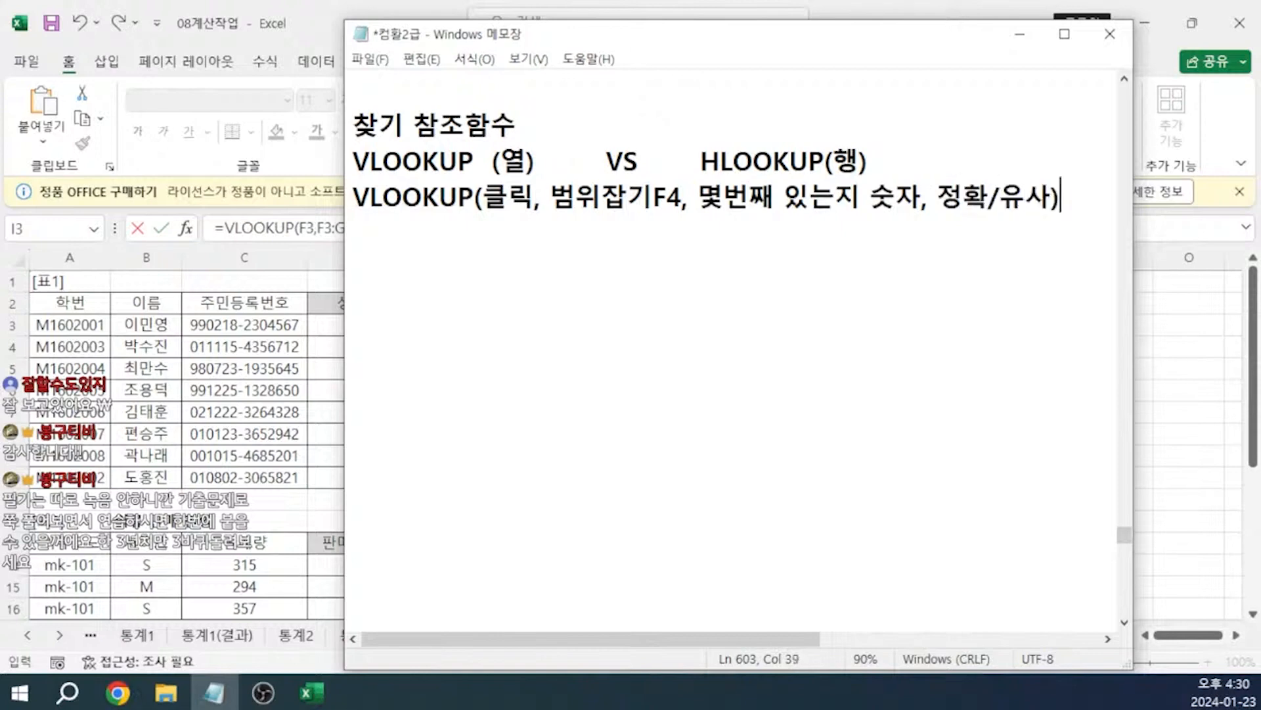
- Add the bullet line "- 정확일치는 완전하게 같을때 사용" below the VLOOKUP syntax
key(Return)
text(- 정확일치는 )
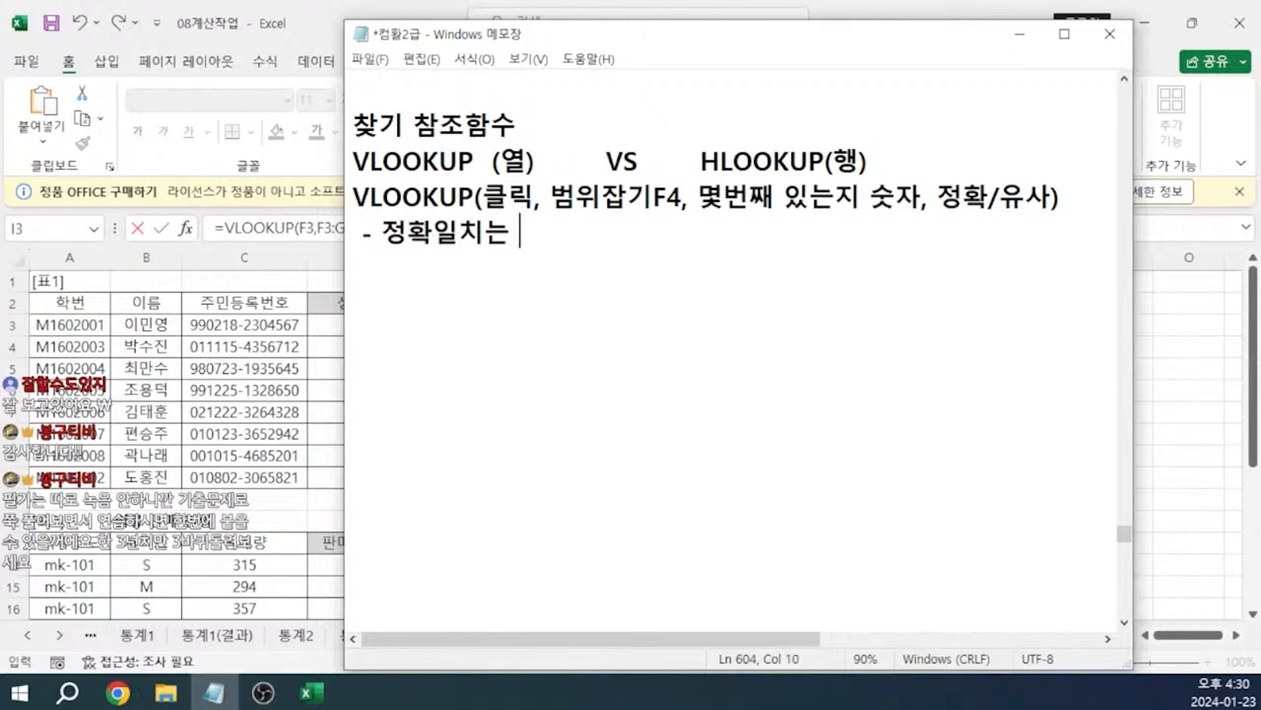
text(완전하게 같을때 사용)
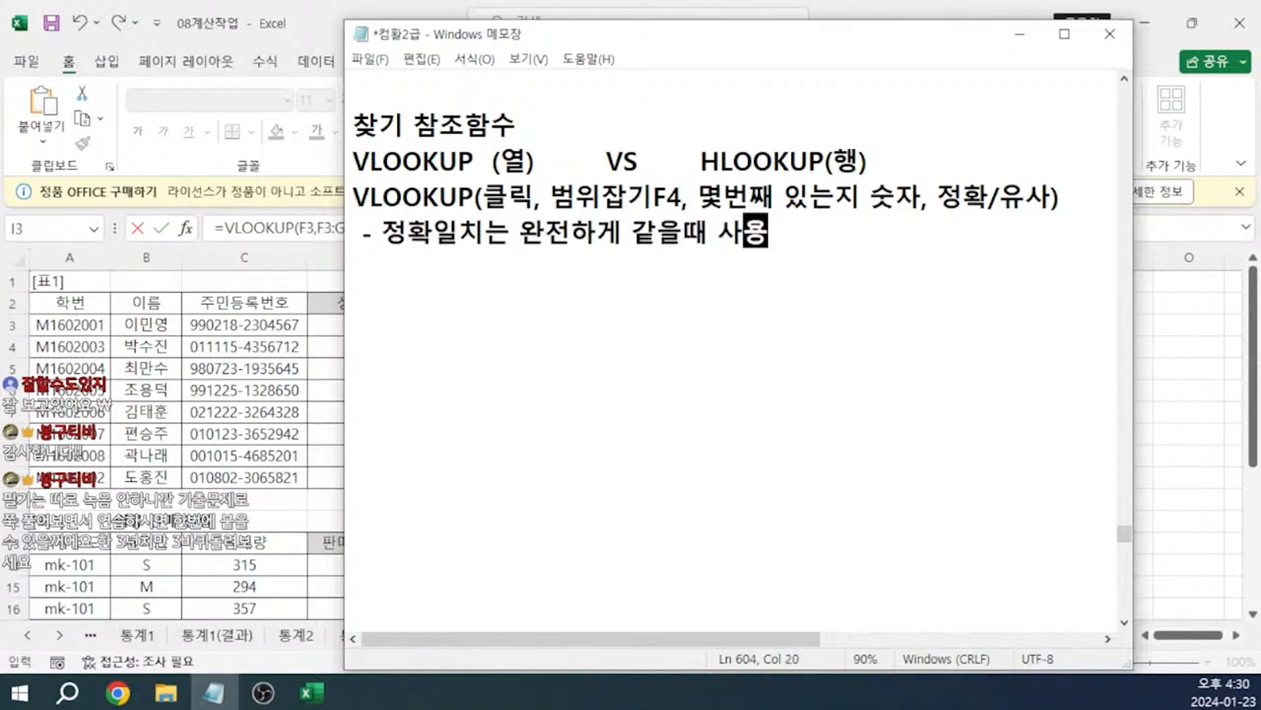
- Add a second bullet line reading "- 유사일치는 범위안에 들어가면"
key(Return)
text(- )
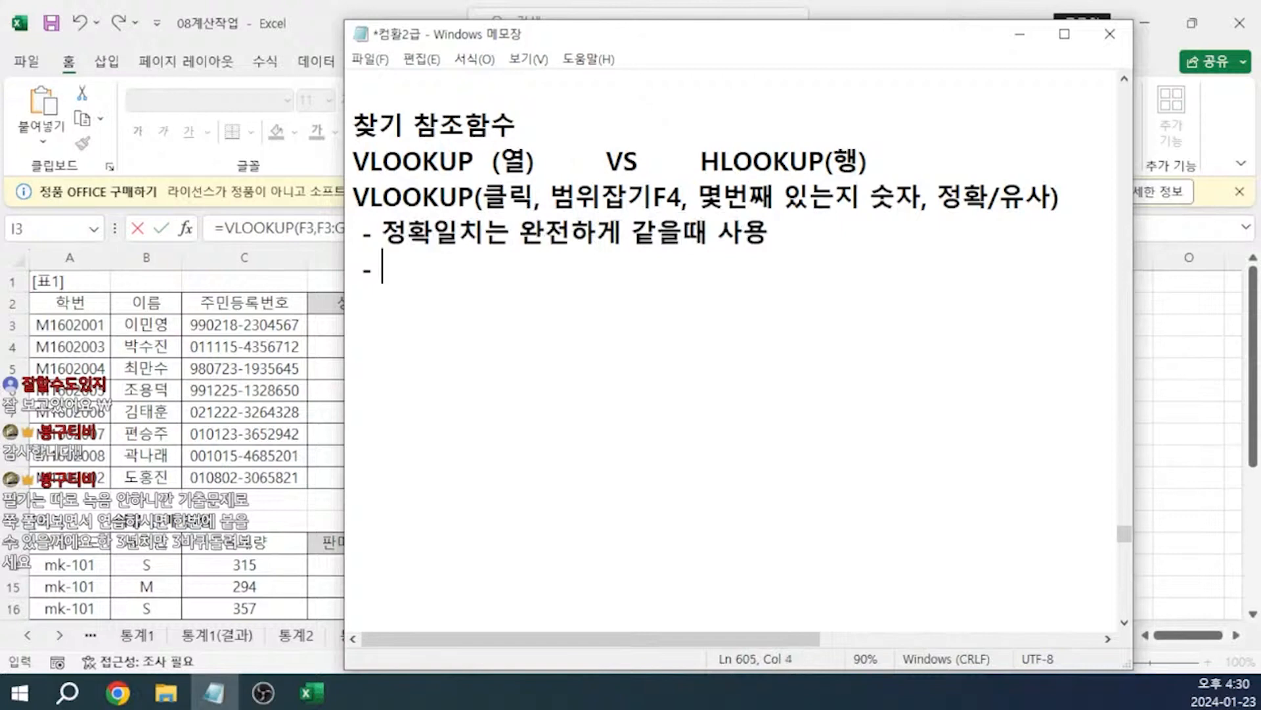
text(유사이일치는 )
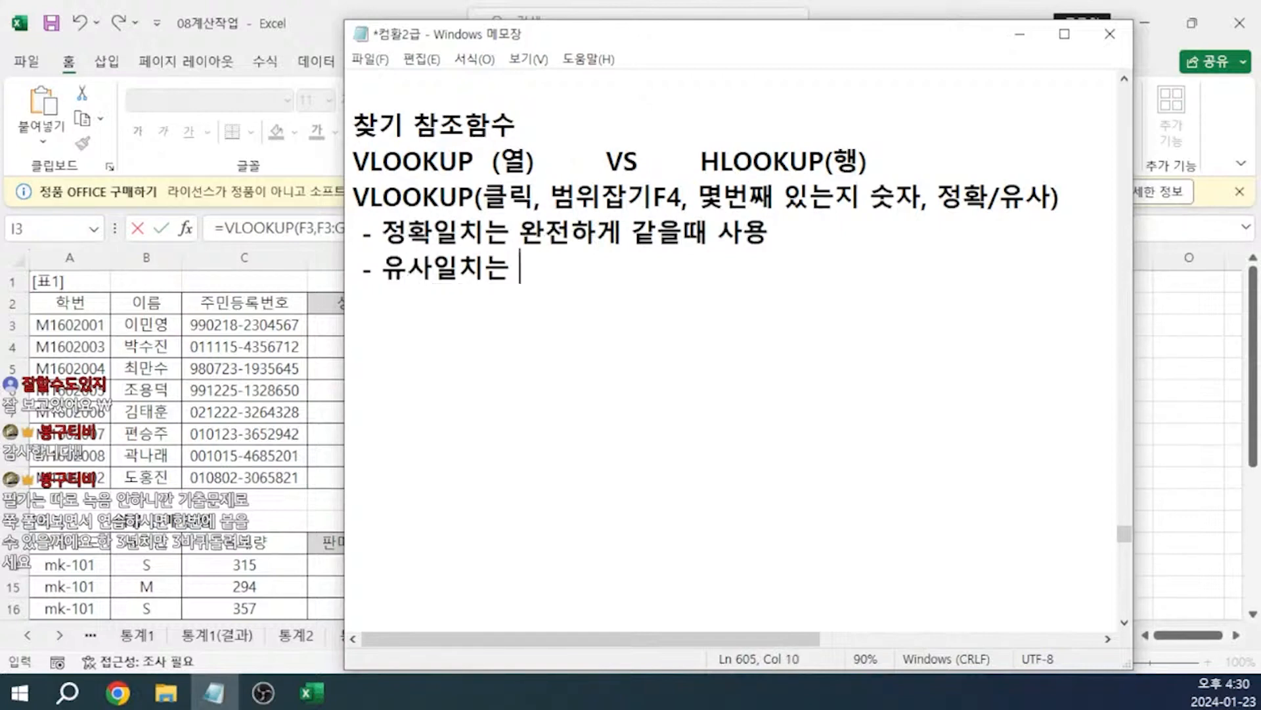
text(범위안에 들ㅇ)
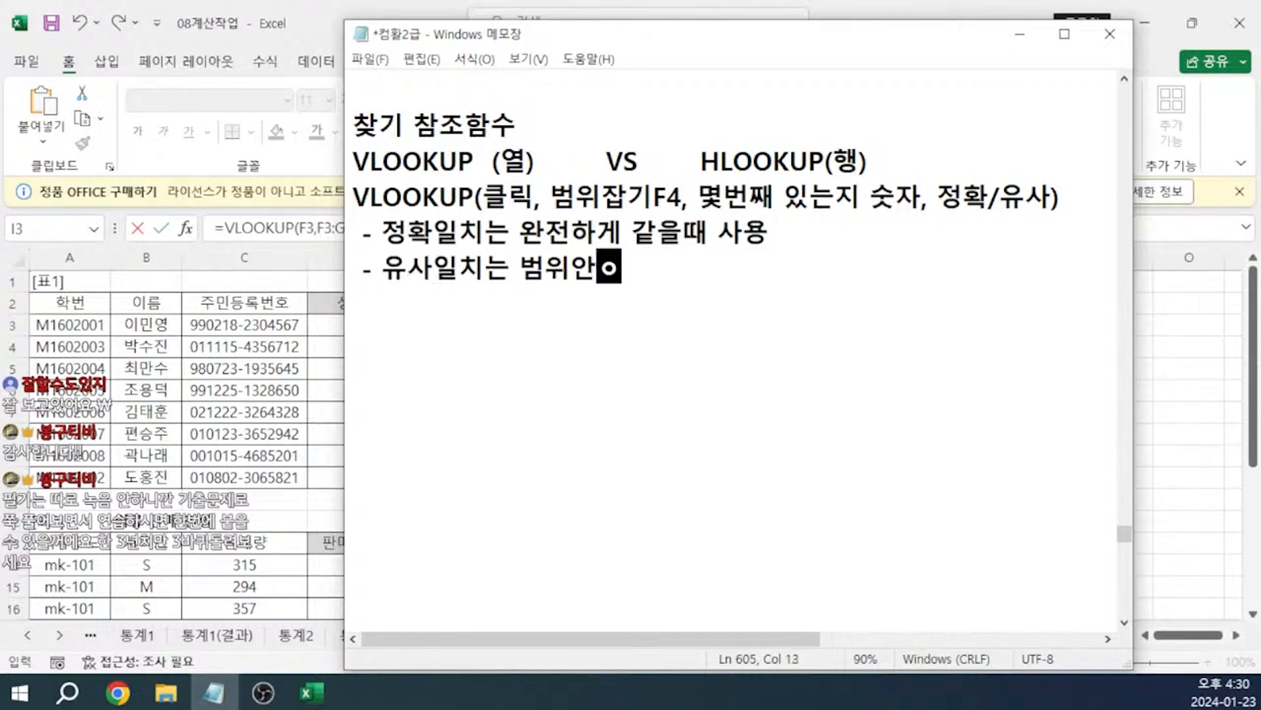
text(어가면)
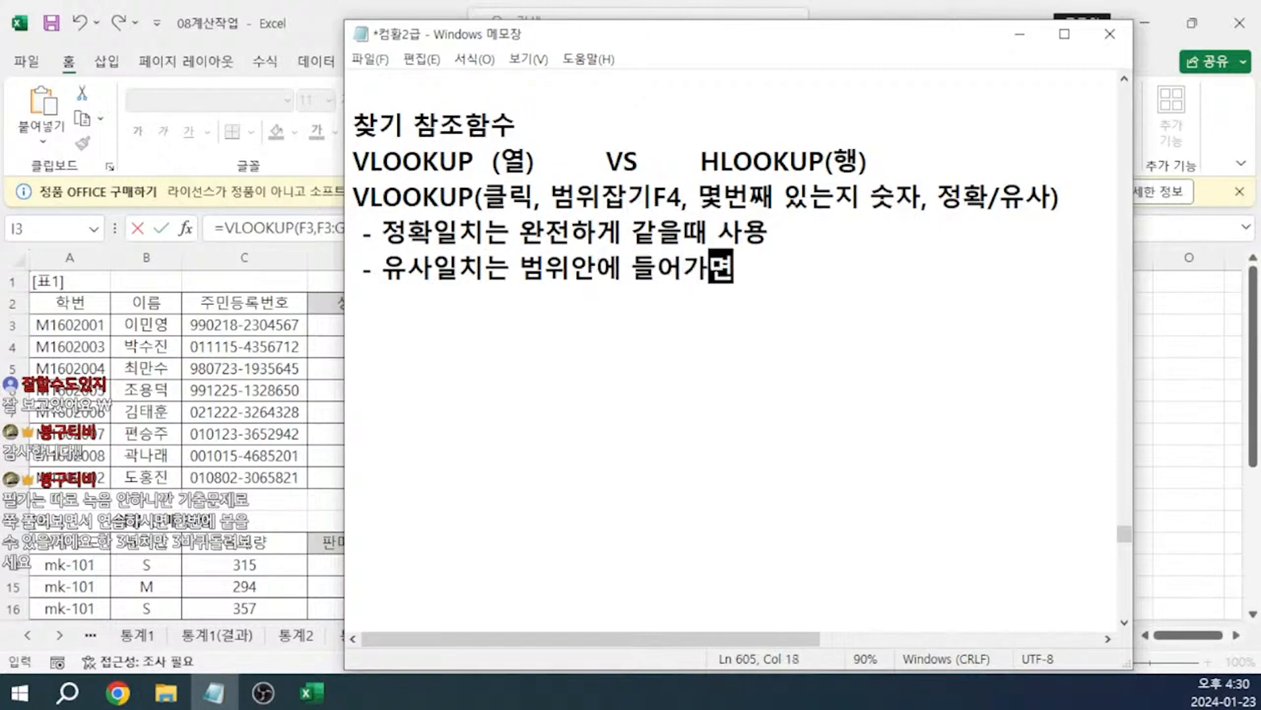
- Append the example "EX) 90점이상은 A" to the 유사일치 bullet
text( EX) 90WJA)
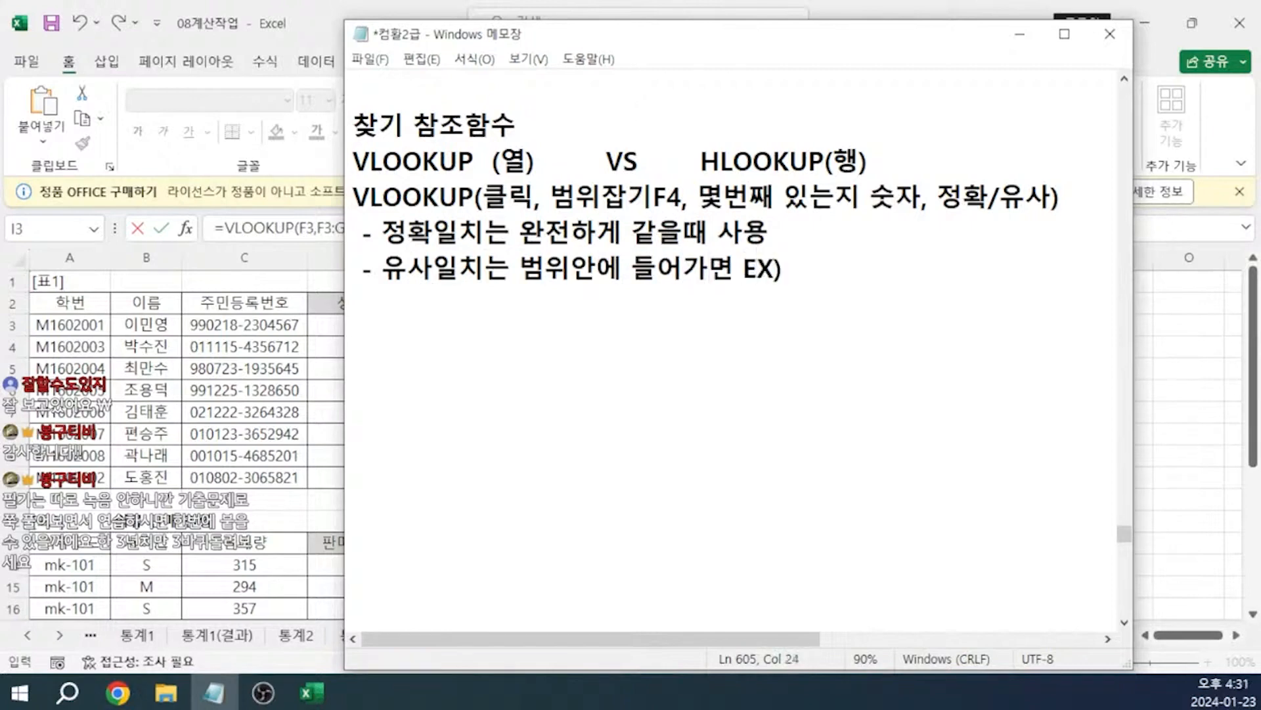
key(BackSpace)
key(BackSpace)
key(BackSpace)
key(Hangul)
text(점이상은)
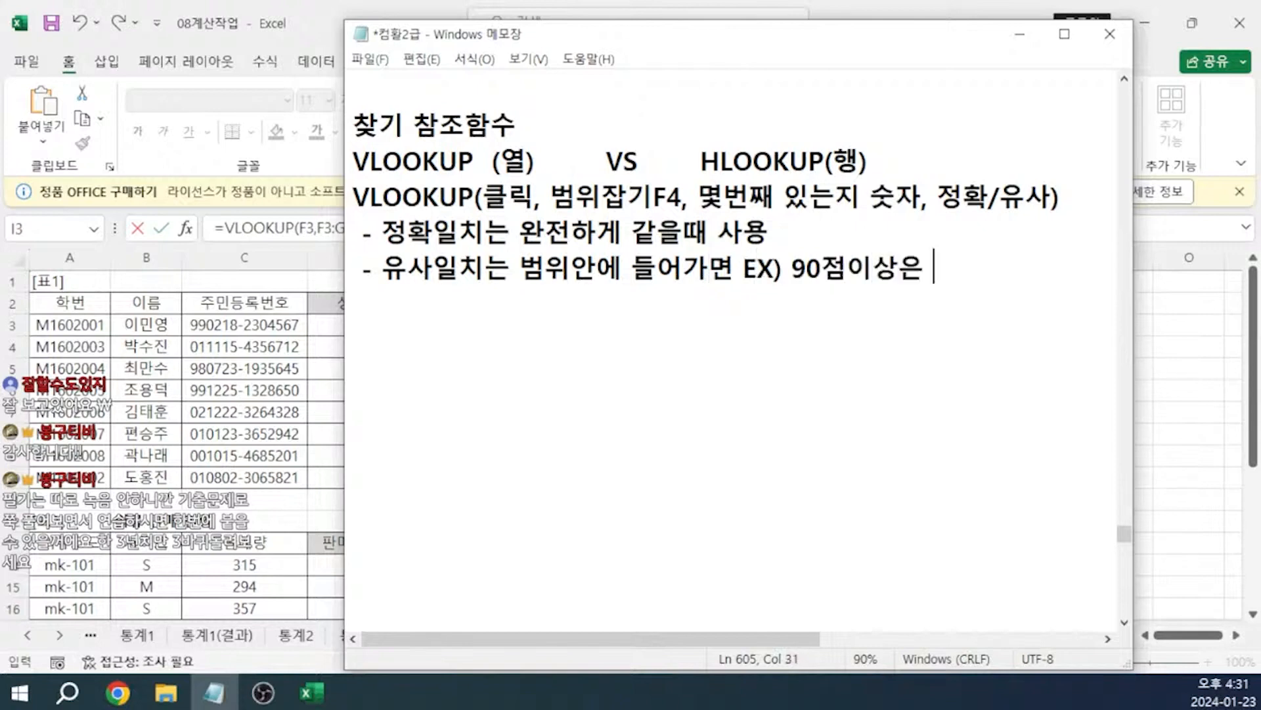
key(Hangul)
text(a)
key(BackSpace)
text(A)
- Add "80점이상은 B" aligned beneath the 90점 example, and move the Notepad window aside to uncover more of the worksheet
key(Return)
text(80)
text(점이상은 )
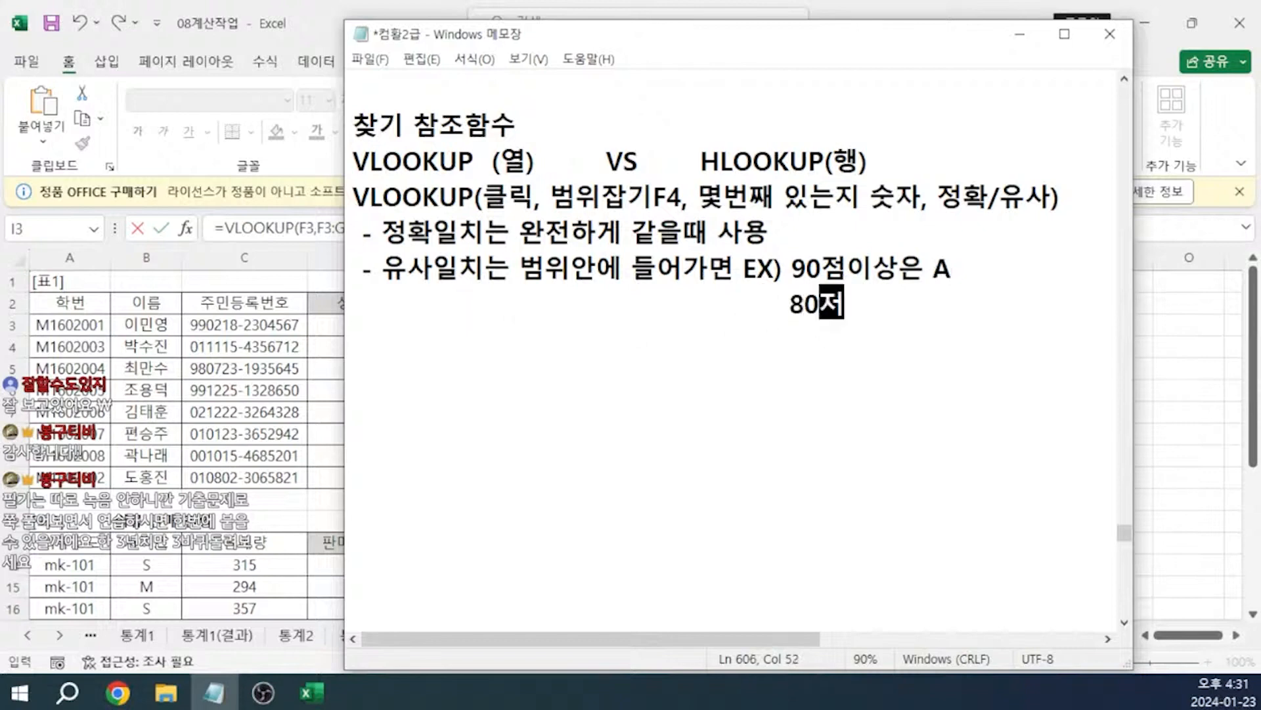
text(B)
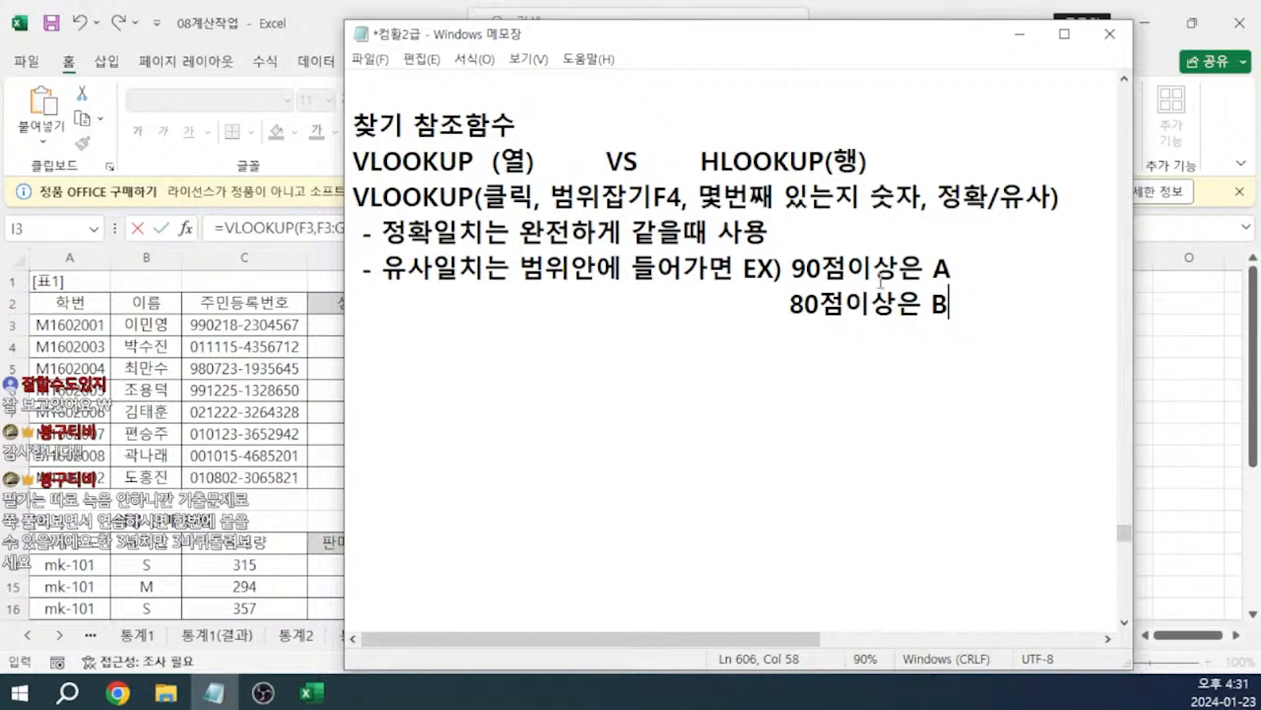
drag(880, 48, 1019, 47)
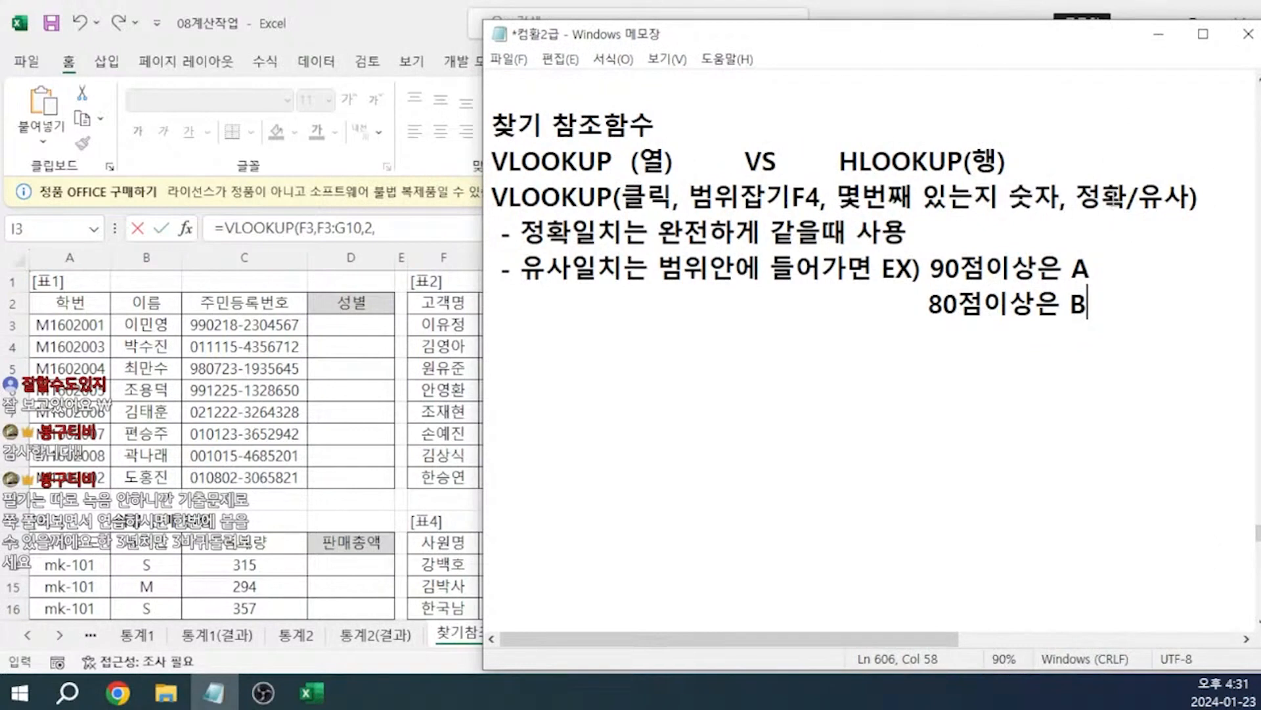
- Switch to Excel and bring up the match-type choices for the last argument of the unfinished VLOOKUP formula in I3
click(353, 25)
click(563, 226)
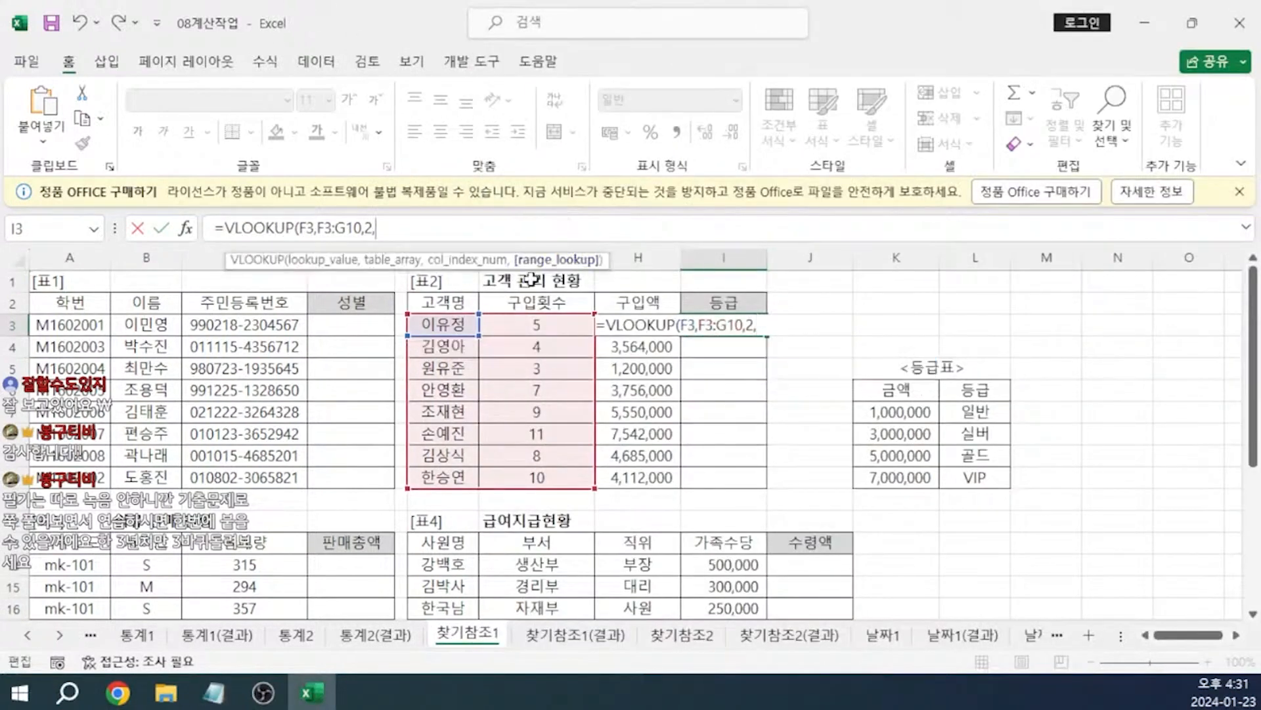
key(BackSpace)
text(,)
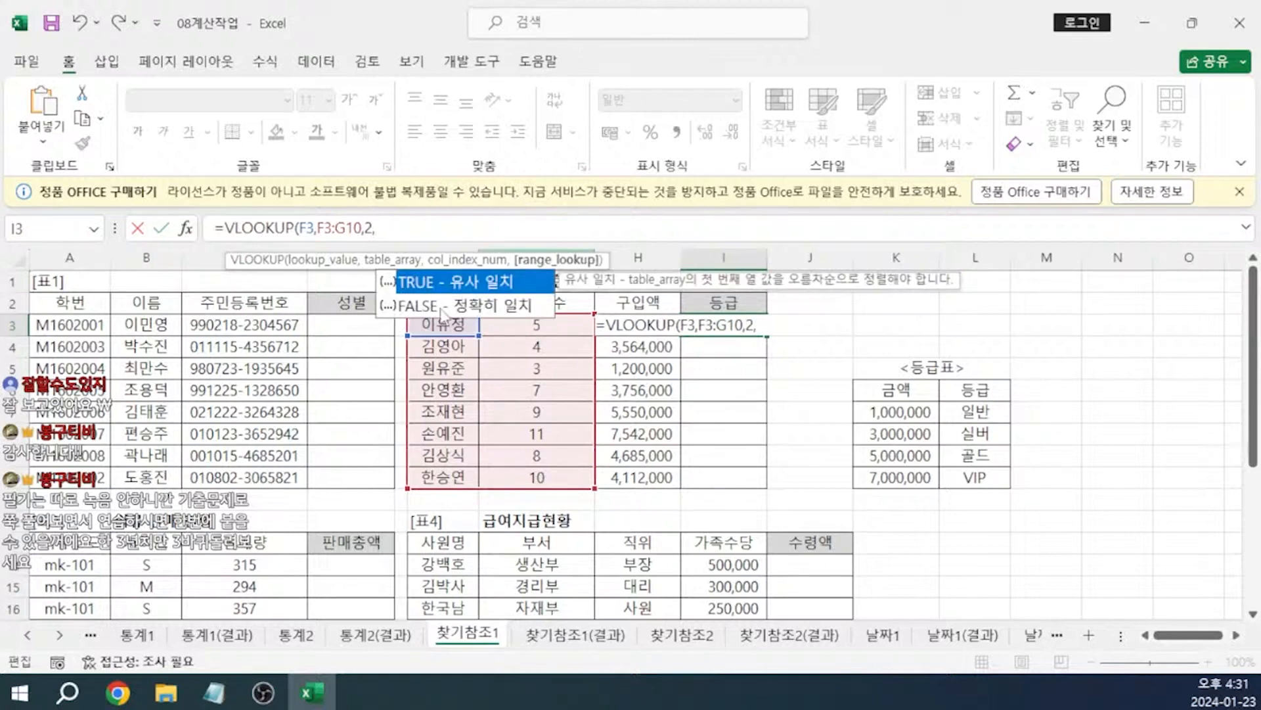
- Switch to Notepad and add "FALSE / TRUE" at the end of the 정확일치 line, beneath 정확/유사 in the VLOOKUP syntax
key(alt+Tab)
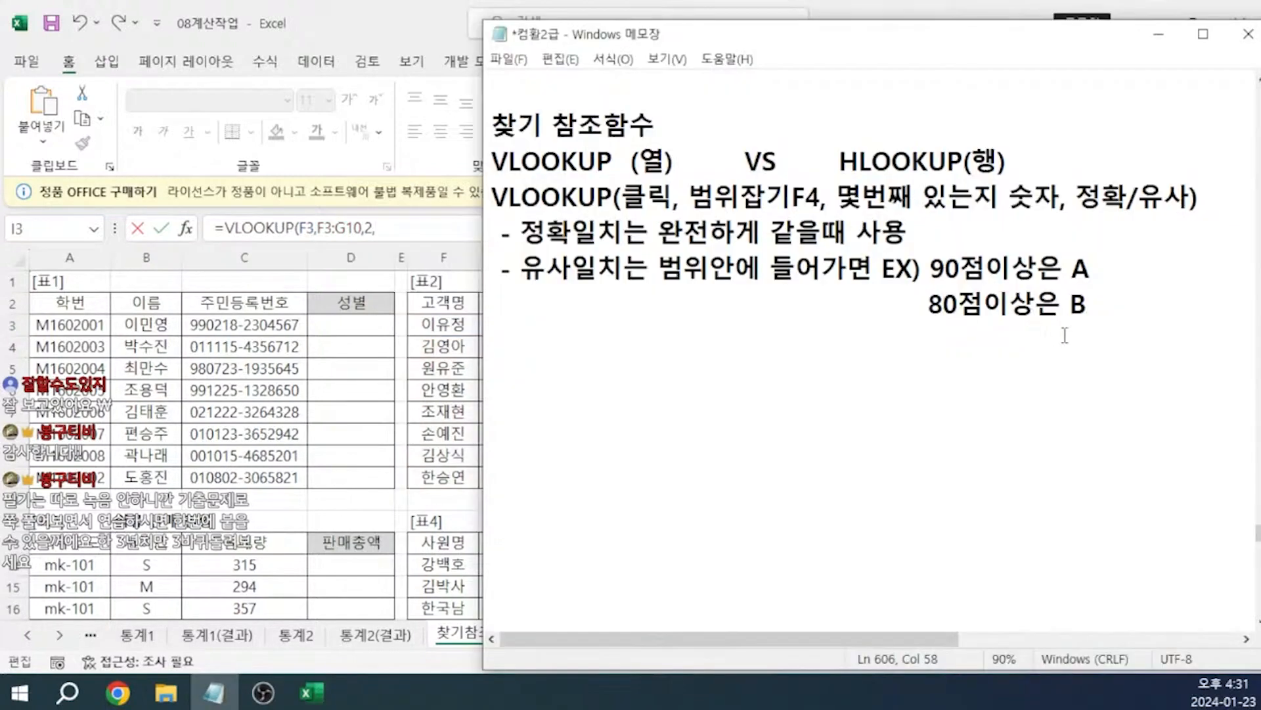
key(Up)
key(Up)
text(FALSE / TRUE)
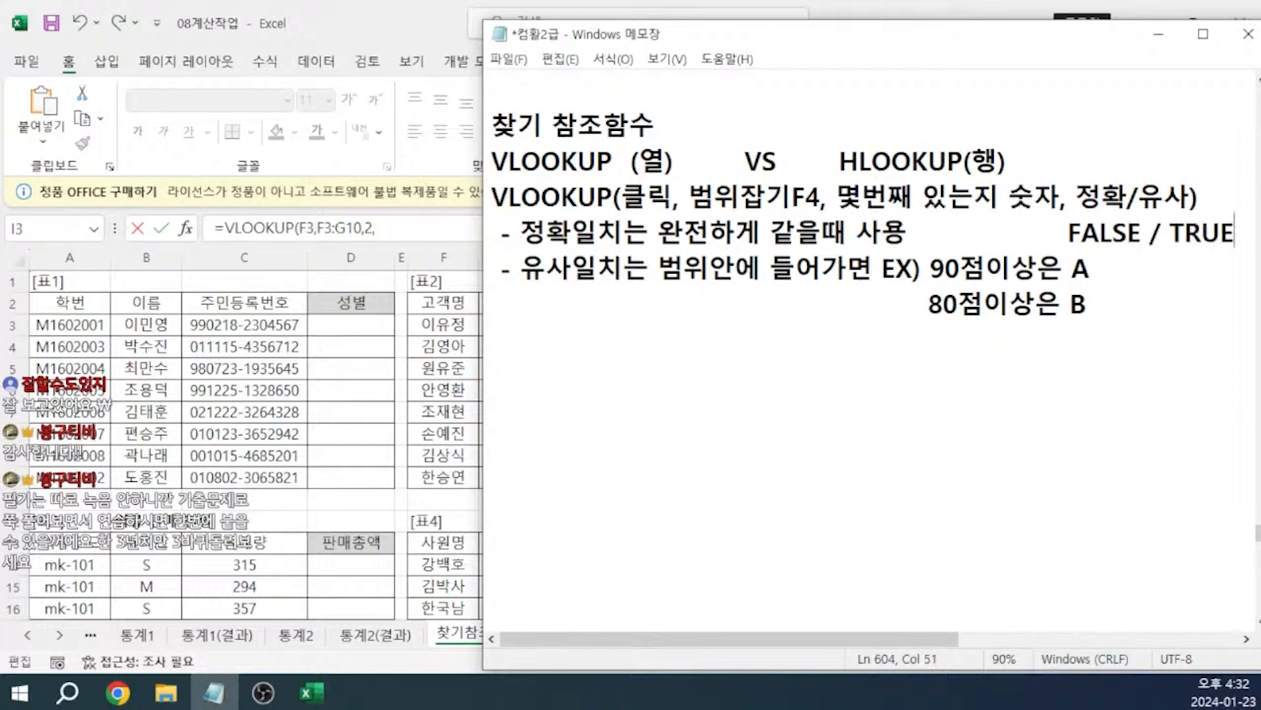
click(693, 376)
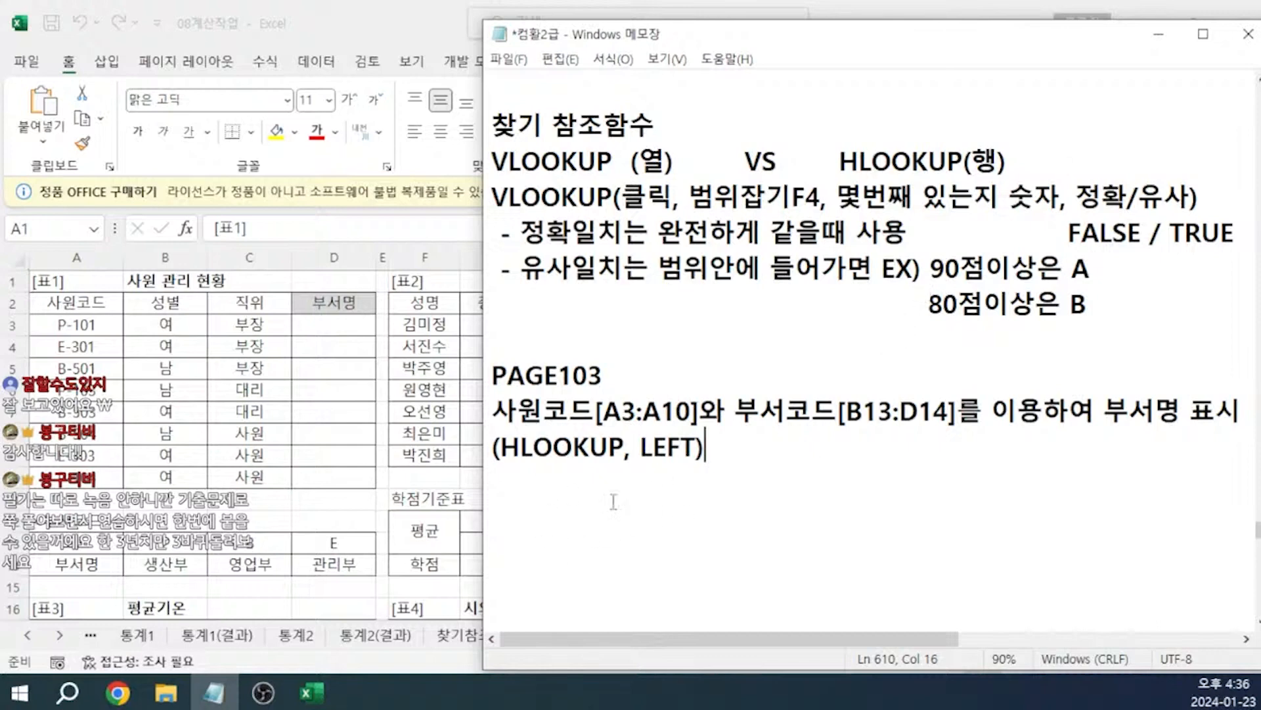
- In Excel, start an HLOOKUP formula in D3 of 찾기참조2 with LEFT(A3,1) as the lookup value
click(339, 322)
click(340, 325)
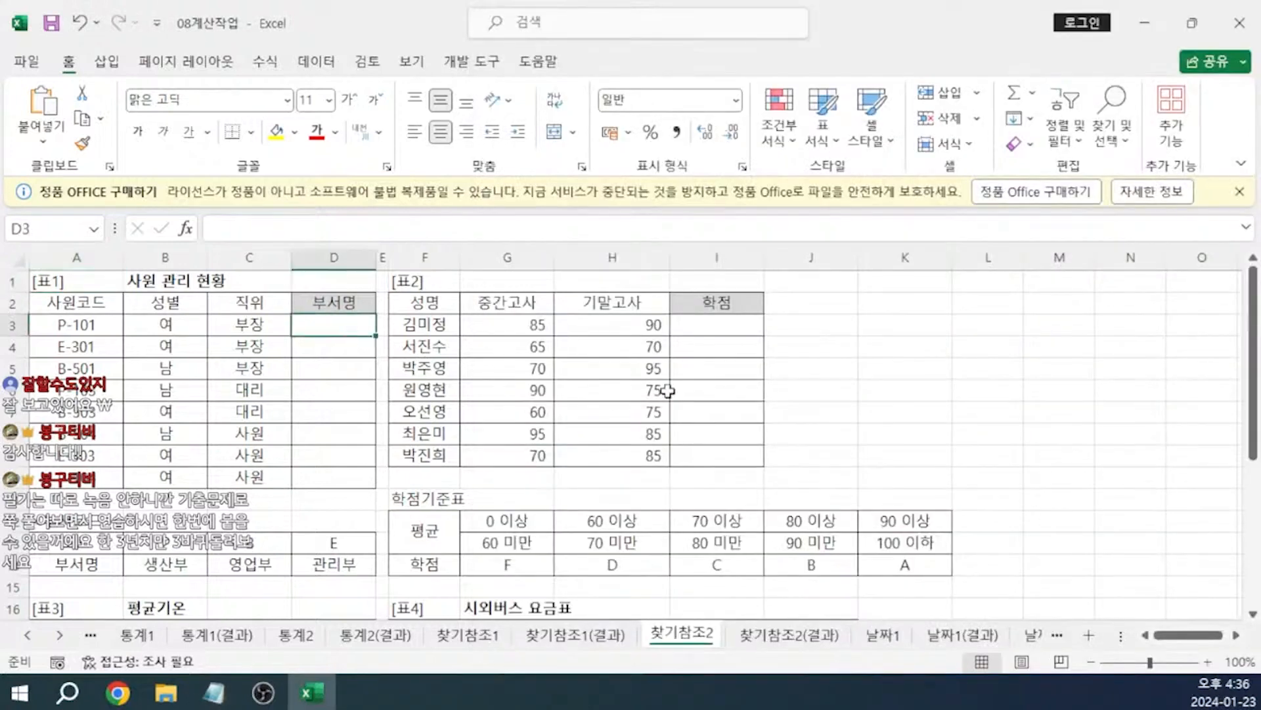
text(=H)
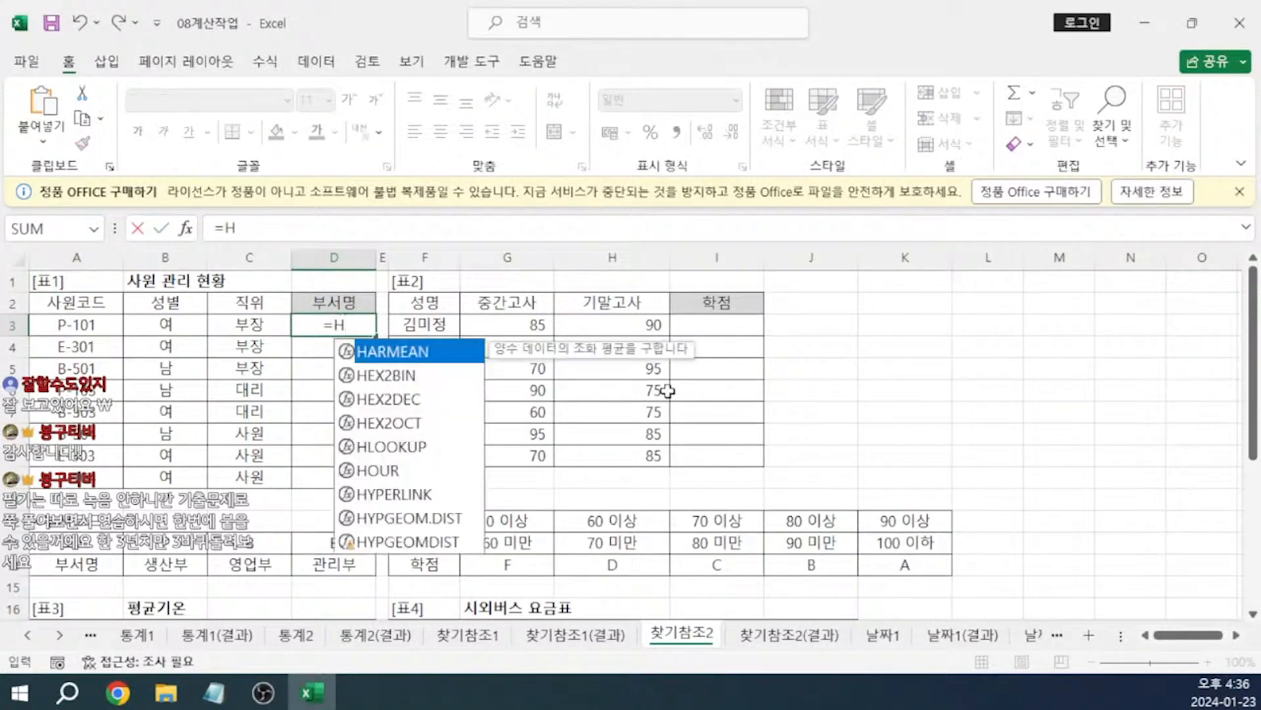
text(L)
key(Tab)
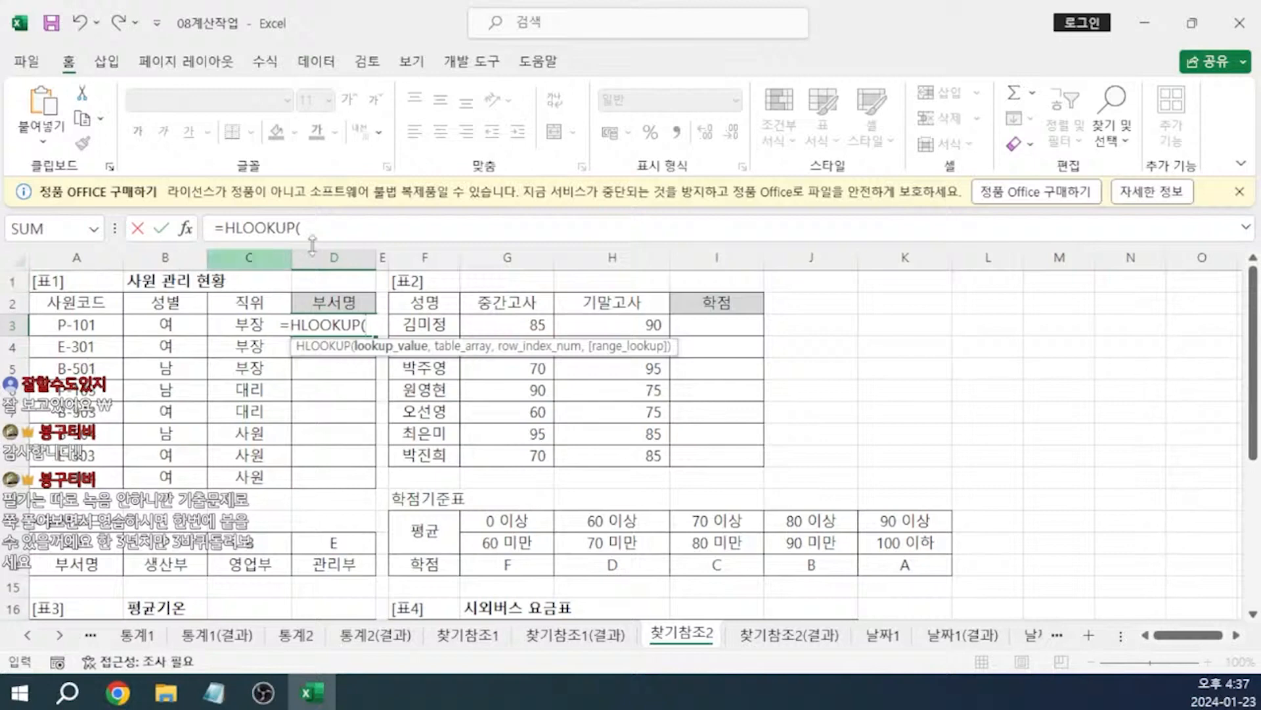
click(348, 228)
text(LEFT()
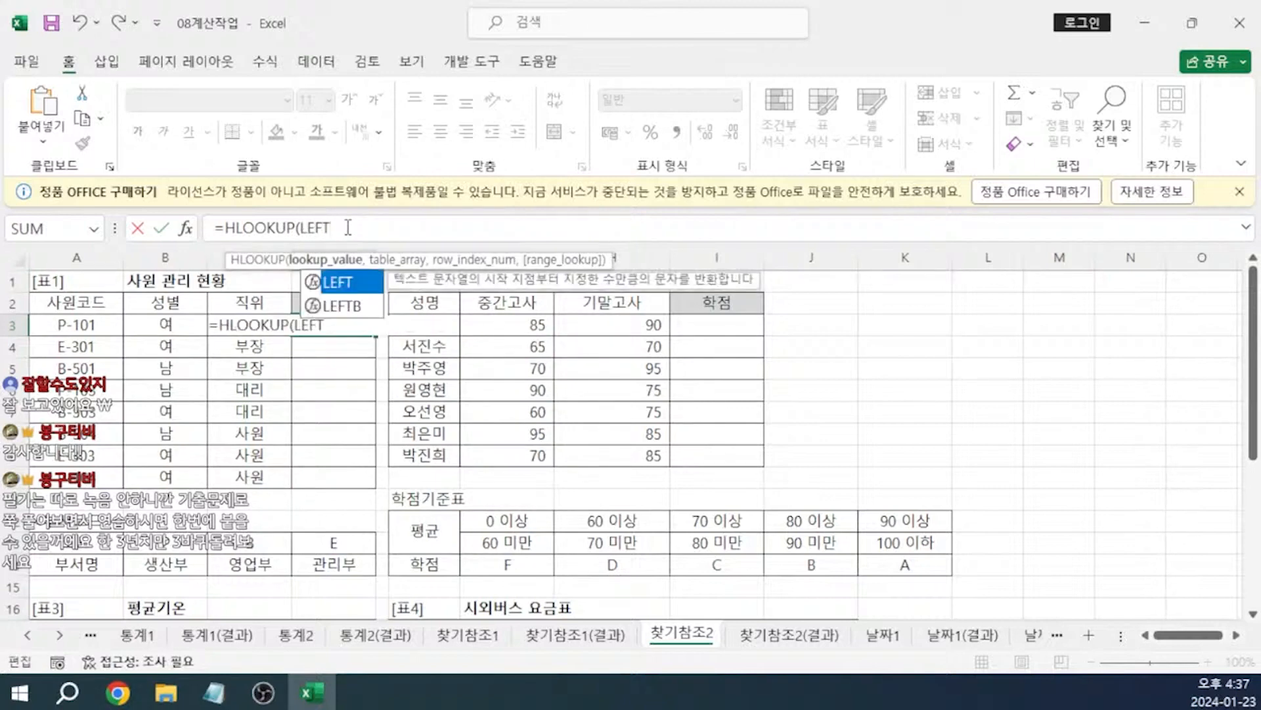
click(92, 326)
text(,)
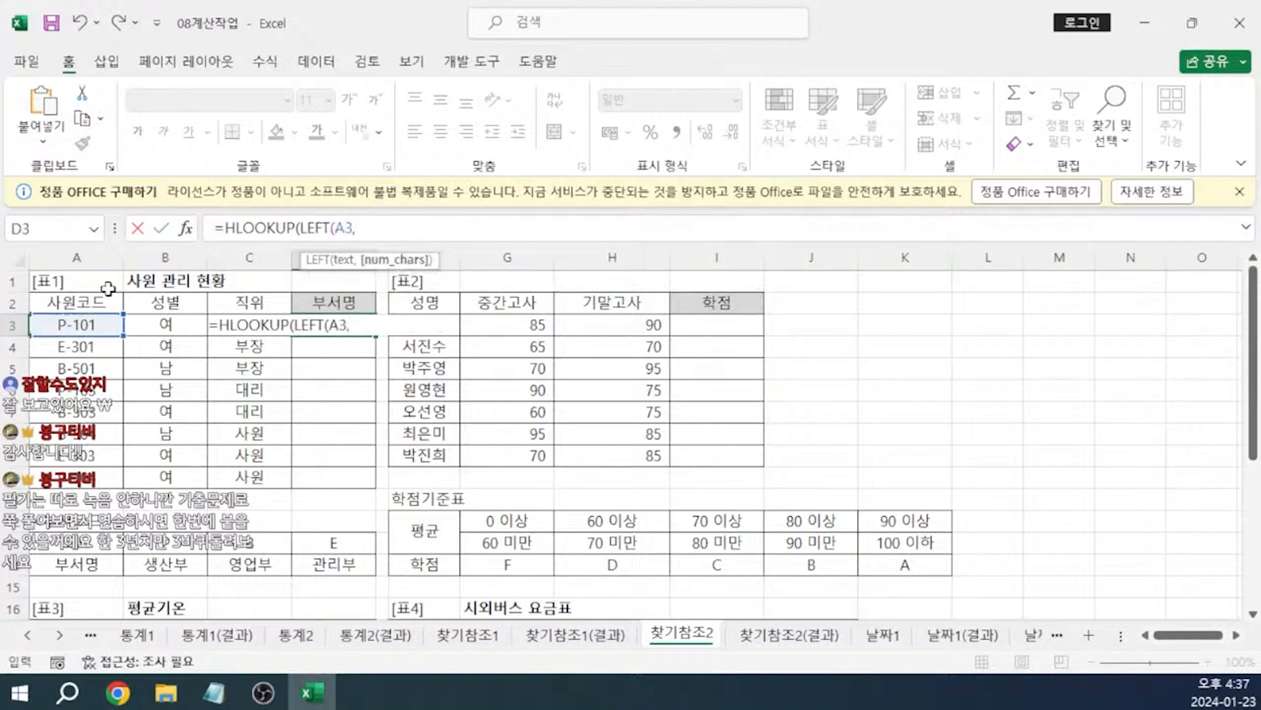
text(1))
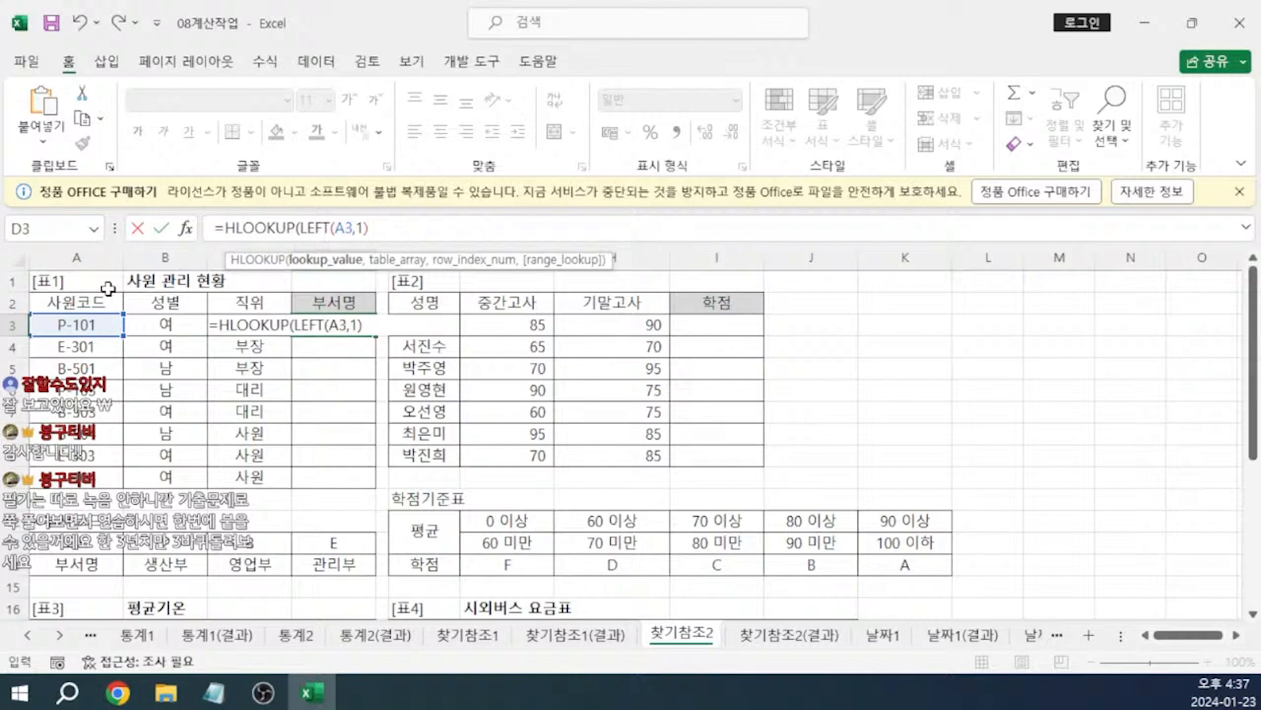
text(,)
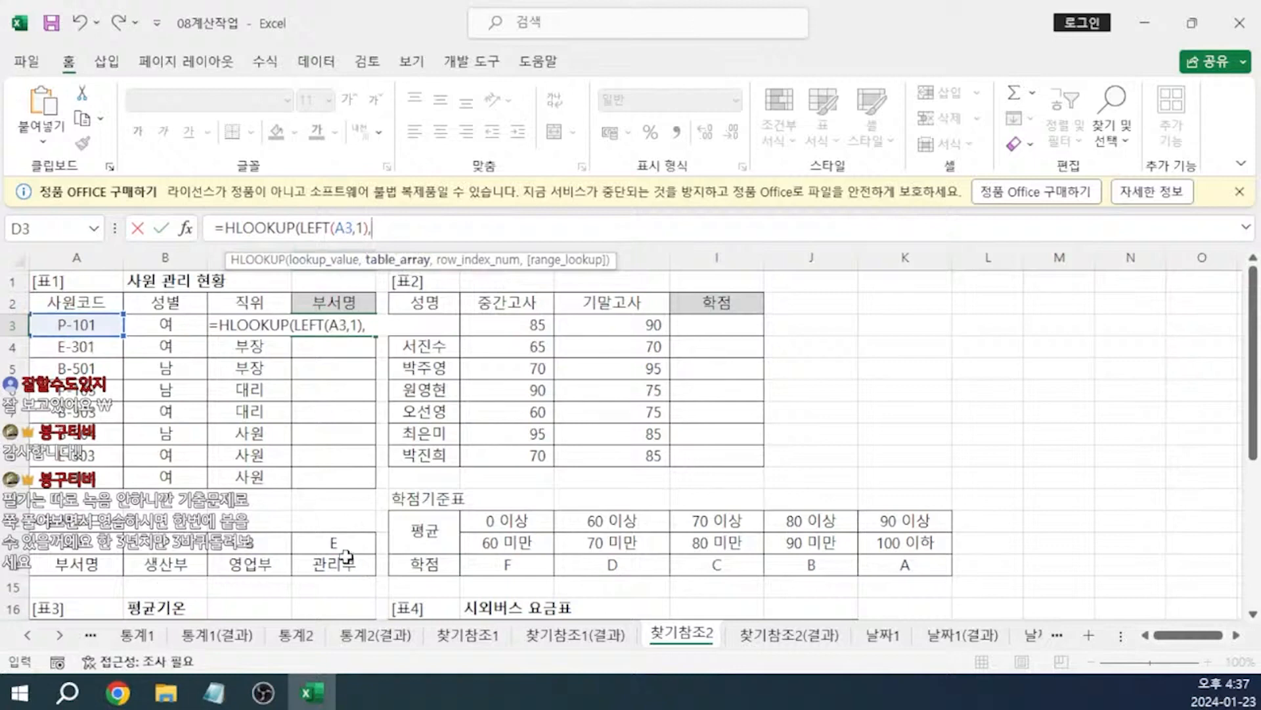
- Set the HLOOKUP table range to the absolute reference $B$13:$D$14 and the row index to 2
drag(170, 543, 329, 577)
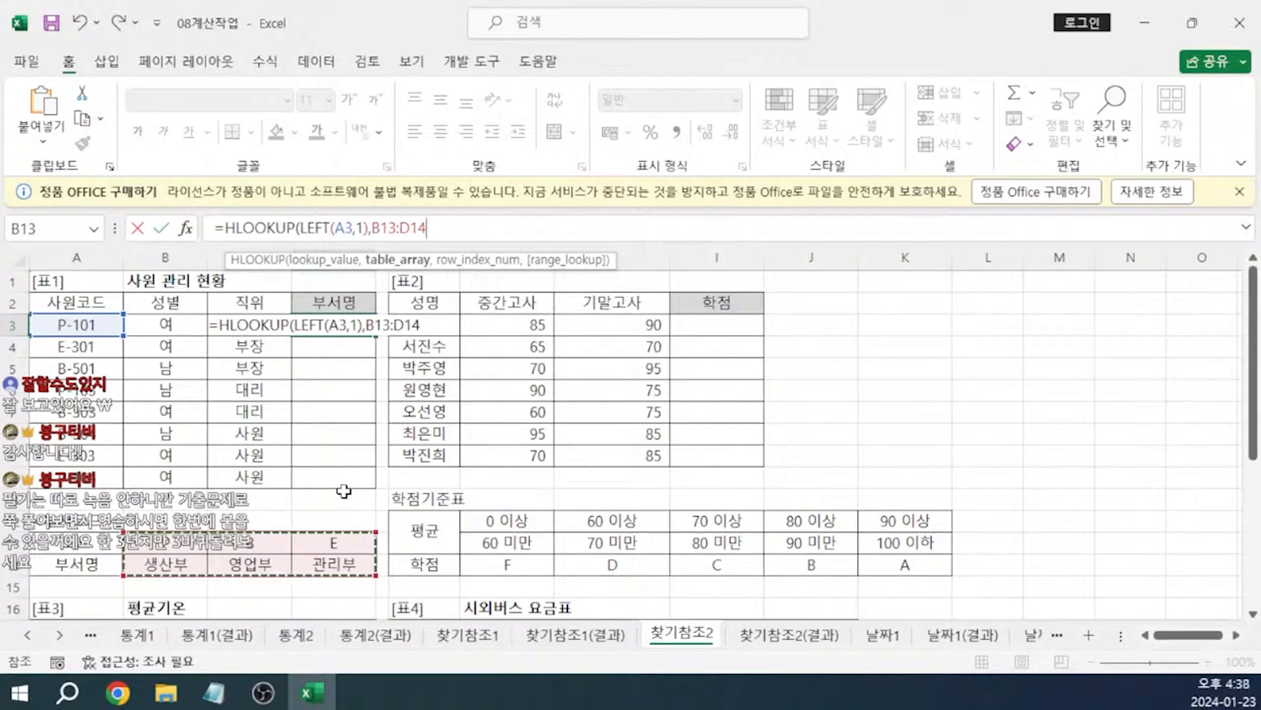
key(F4)
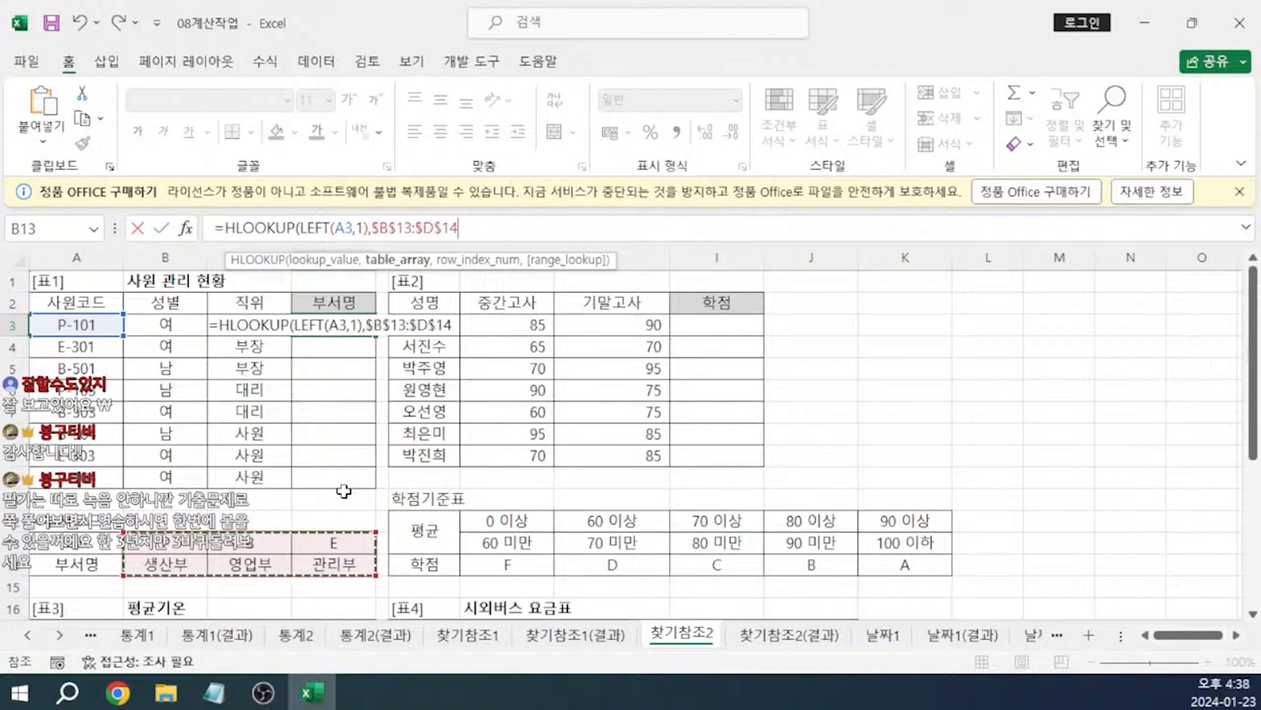
text(,)
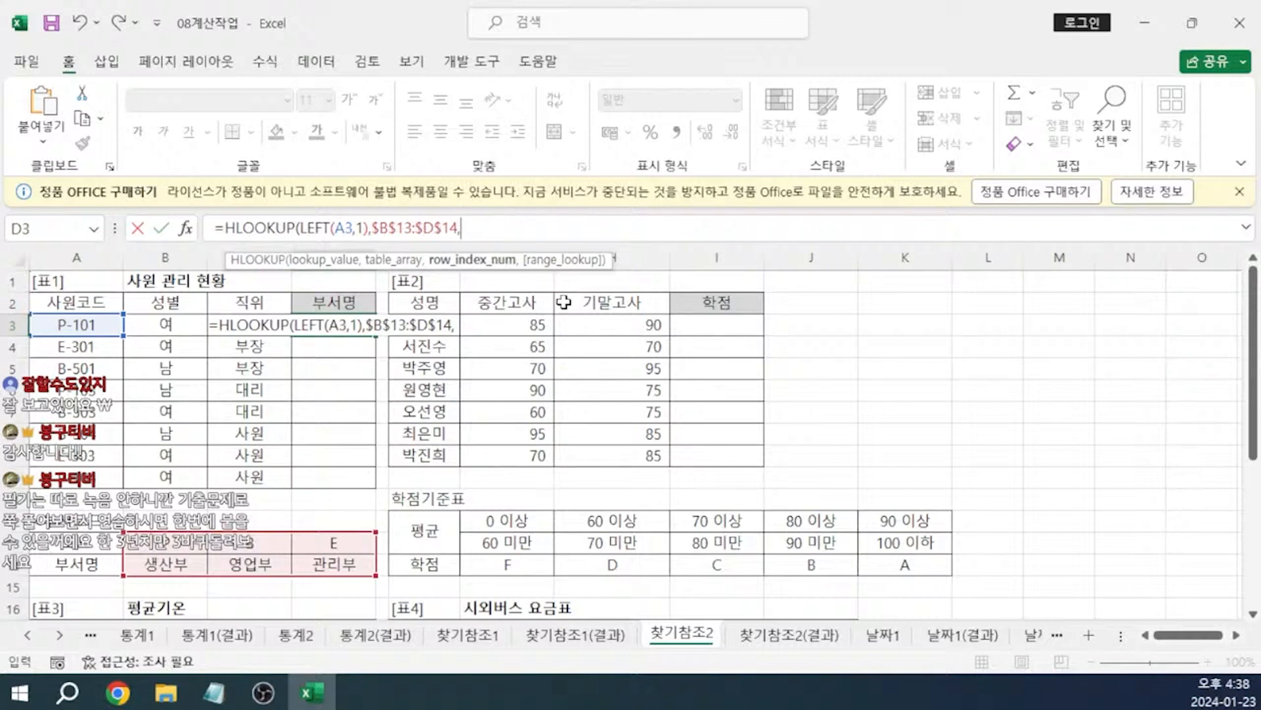
text(2)
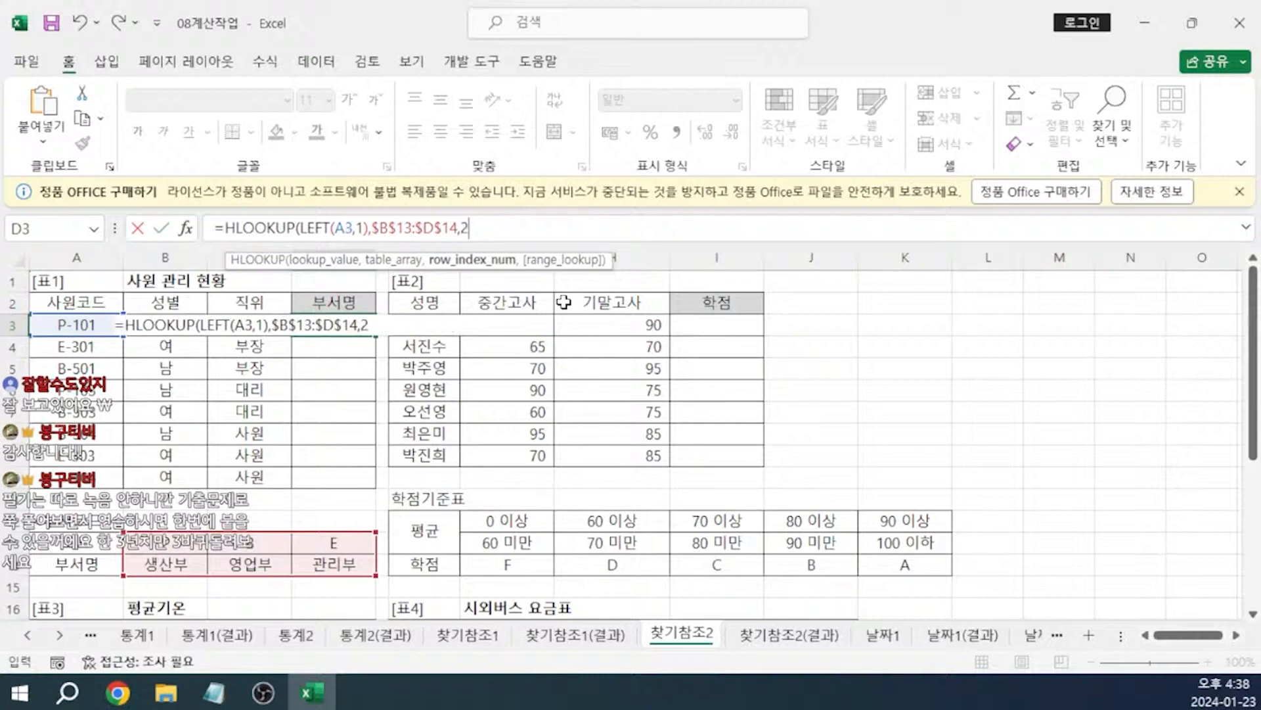
- Complete the D3 formula with the exact-match option FALSE and fill it down the 부서명 column to D10
text(,)
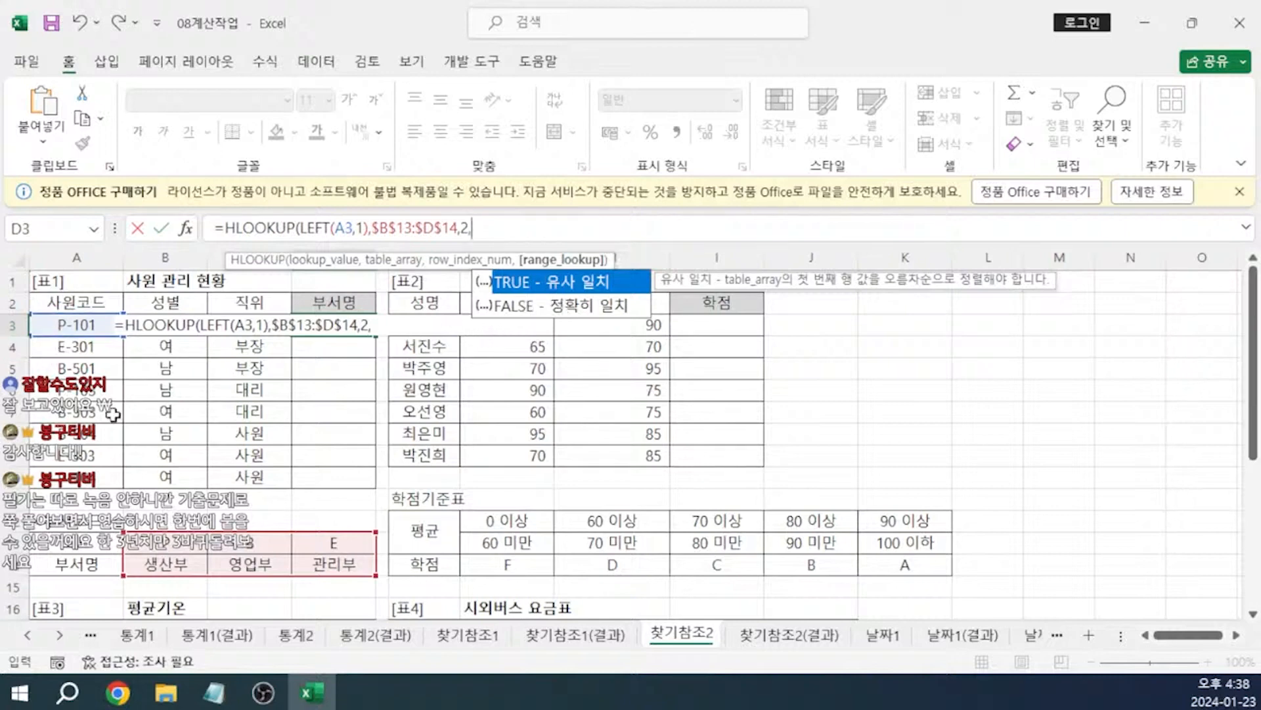
click(592, 307)
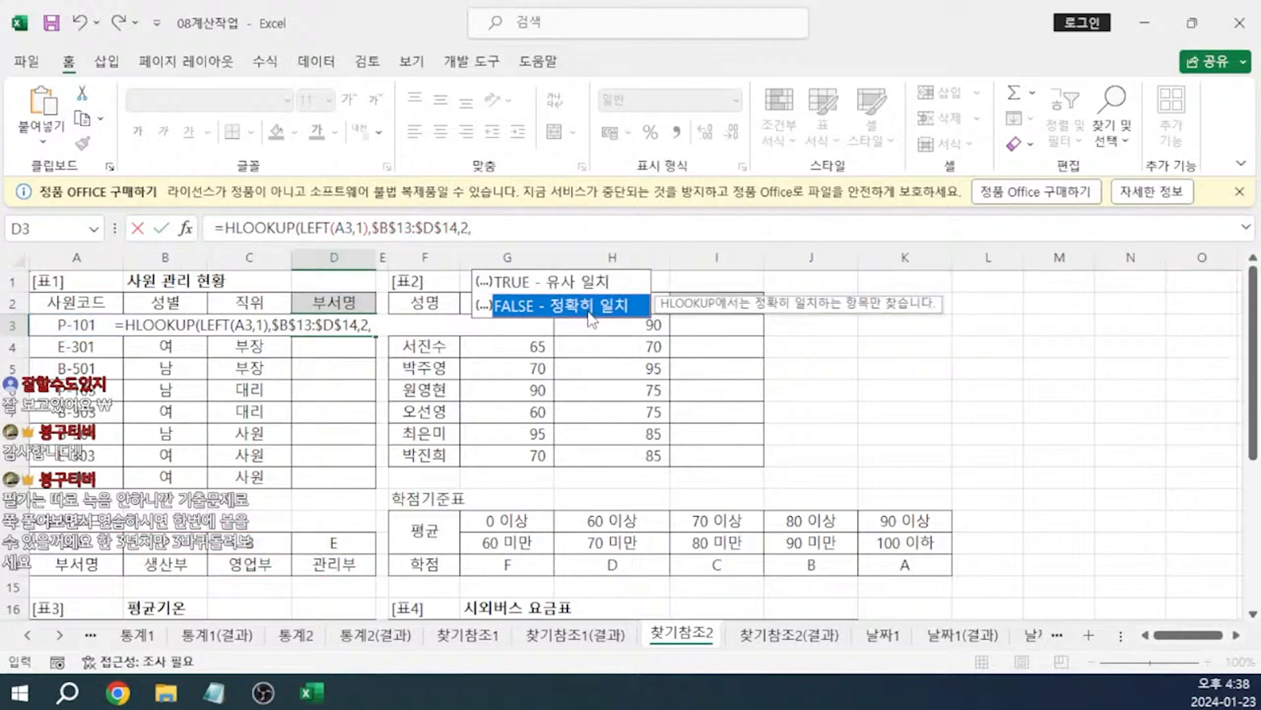
double_click(591, 306)
key(ctrl+Return)
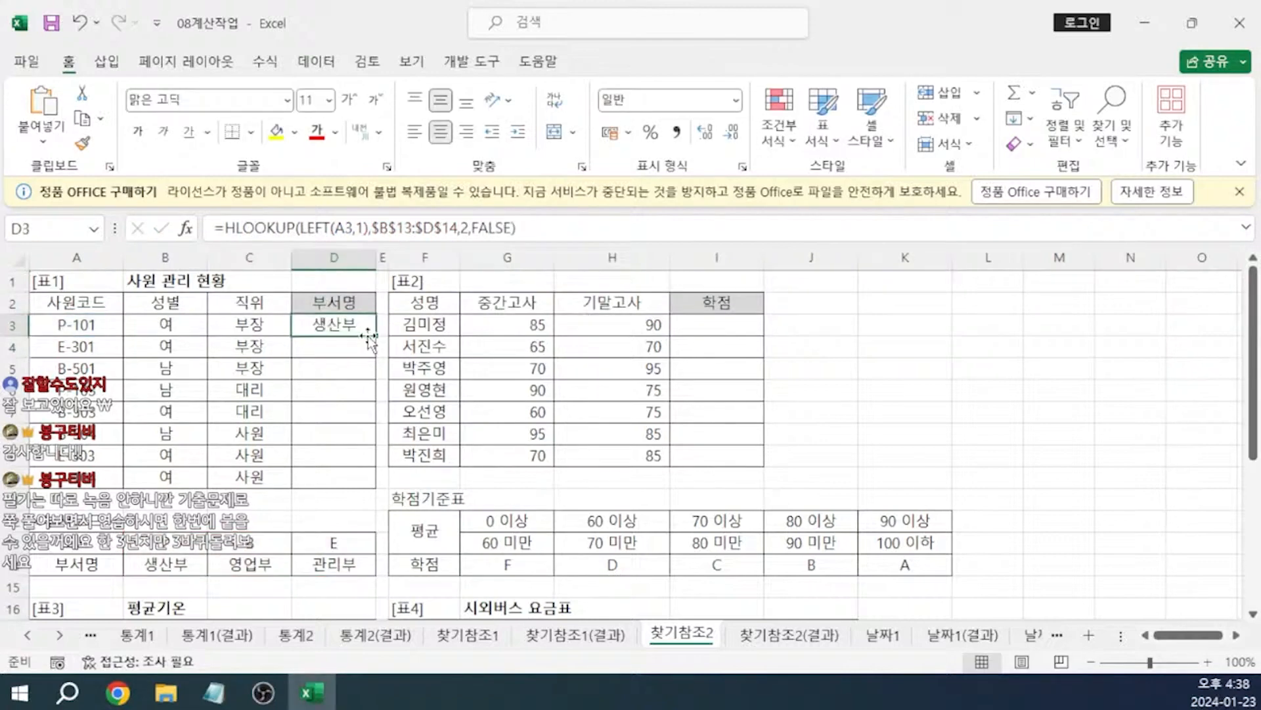
drag(374, 340, 375, 488)
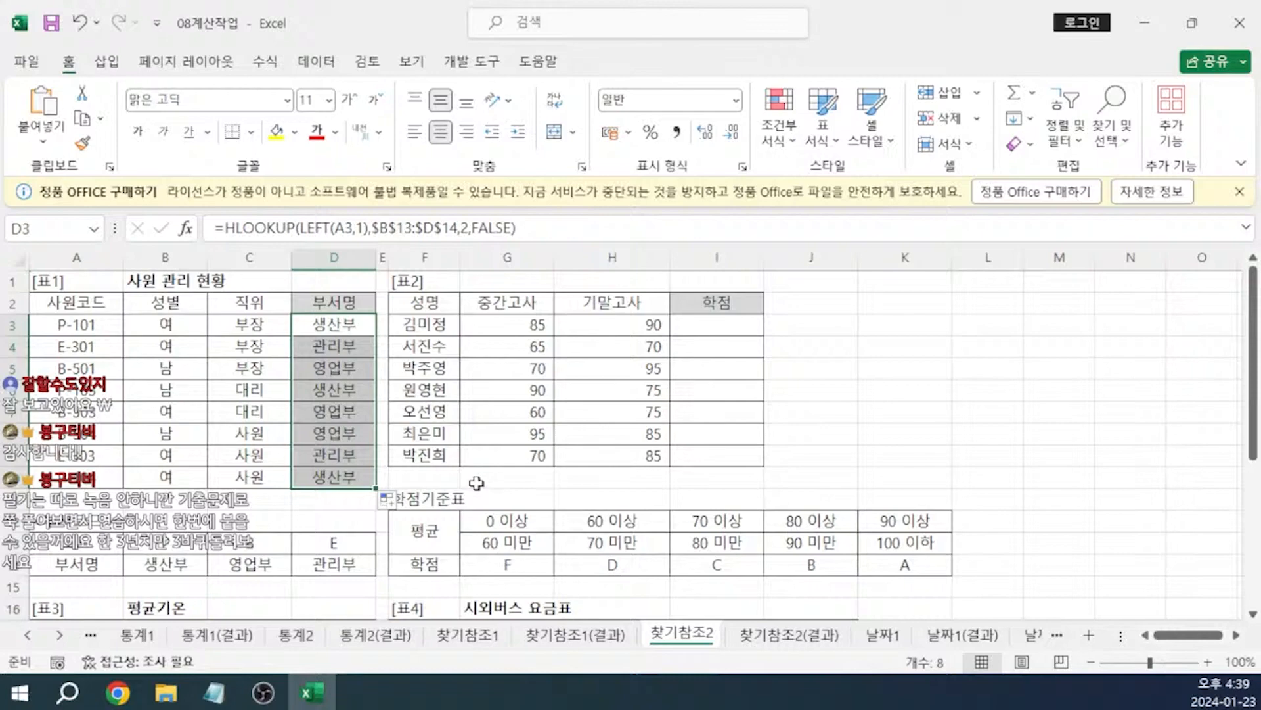
- Copy the D3 HLOOKUP formula into Notepad on a new line labelled "정답 :" below the PAGE103 question
drag(535, 228, 156, 233)
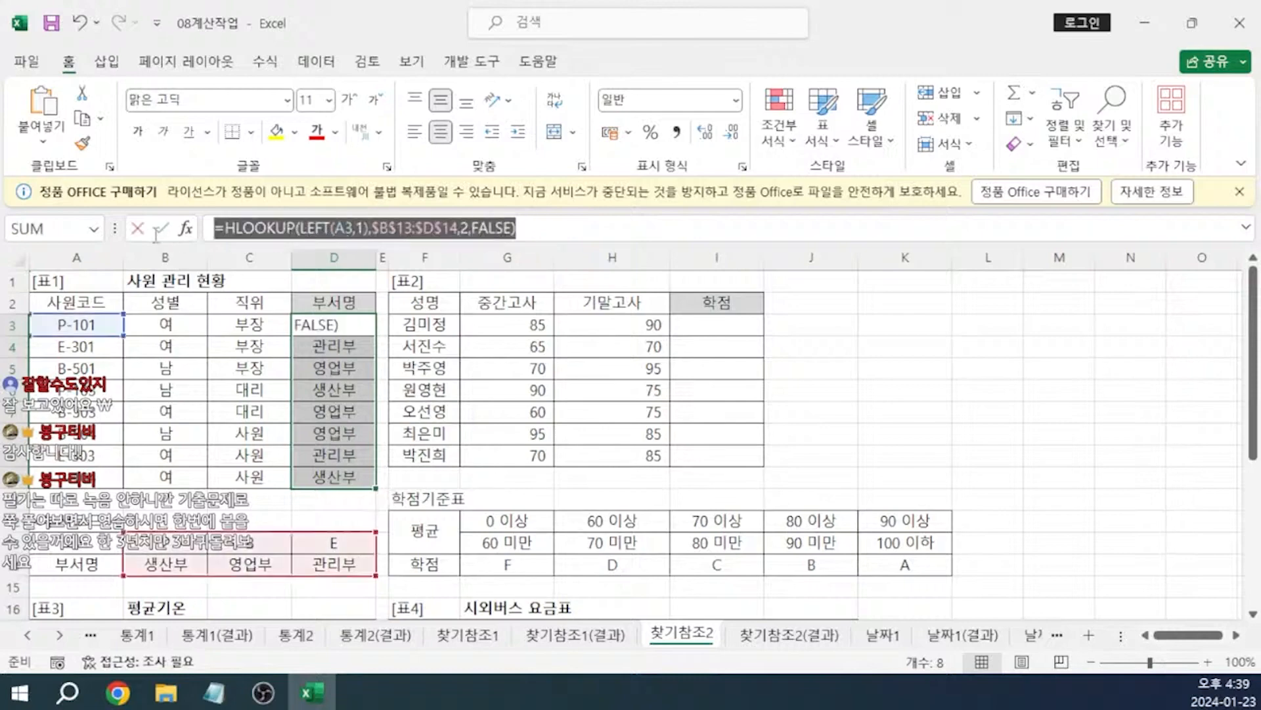
click(214, 692)
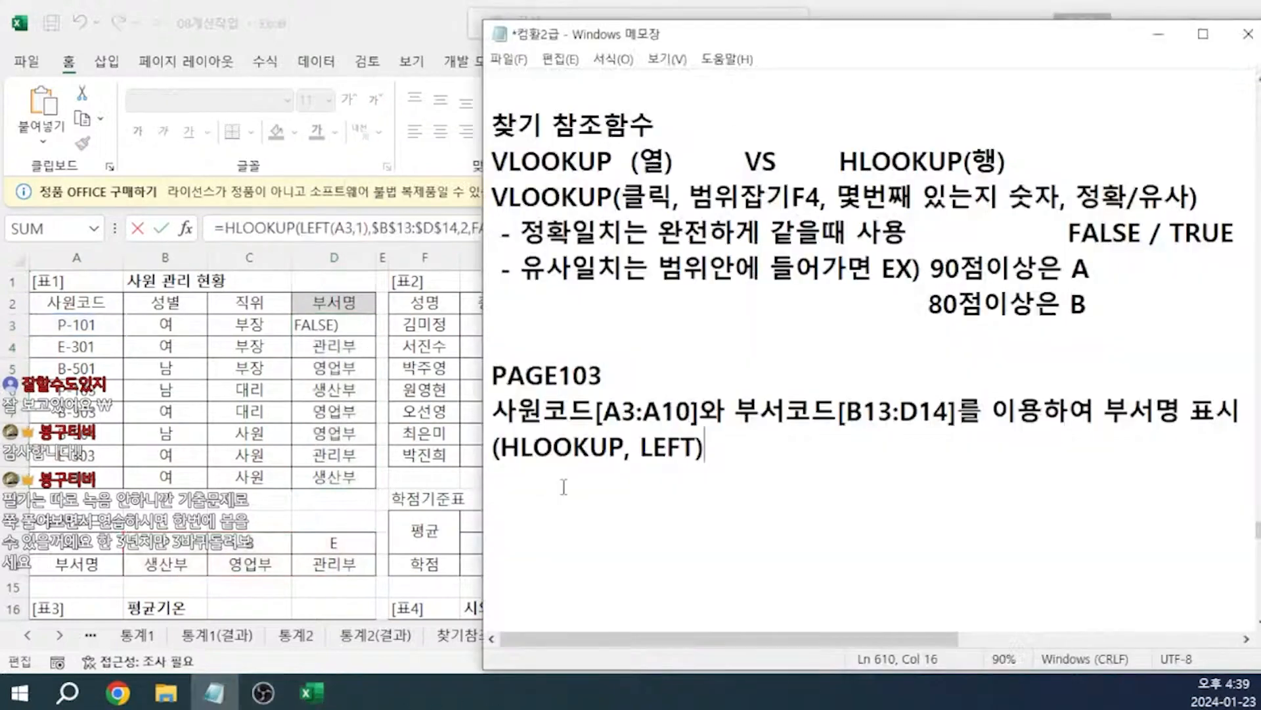
key(Return)
text(WJD)
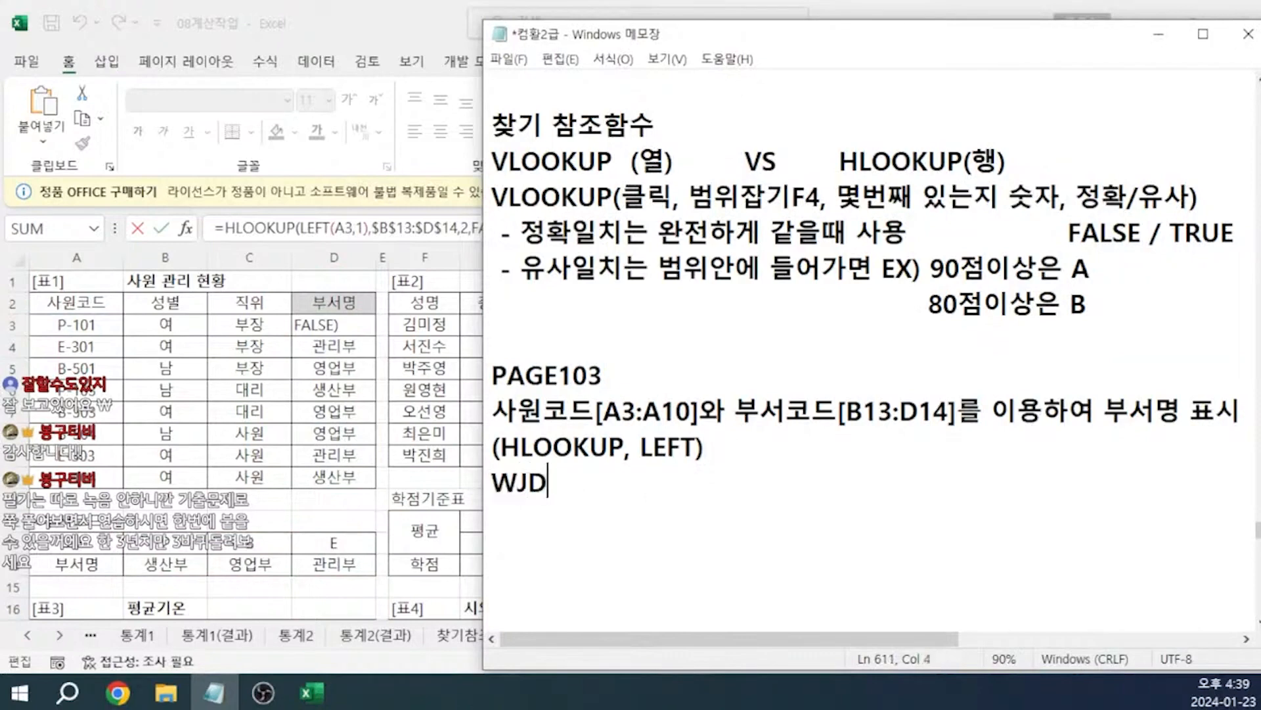
key(BackSpace)
key(BackSpace)
key(BackSpace)
text(정답 :)
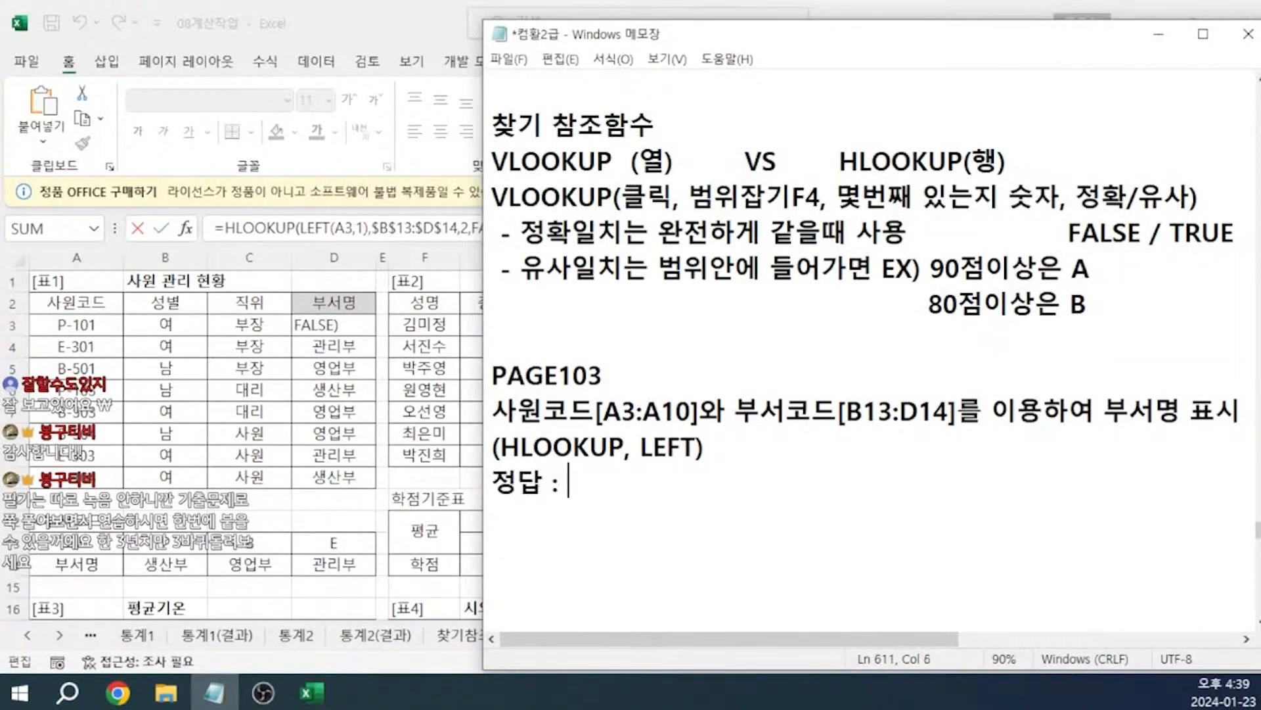
key(ctrl+v)
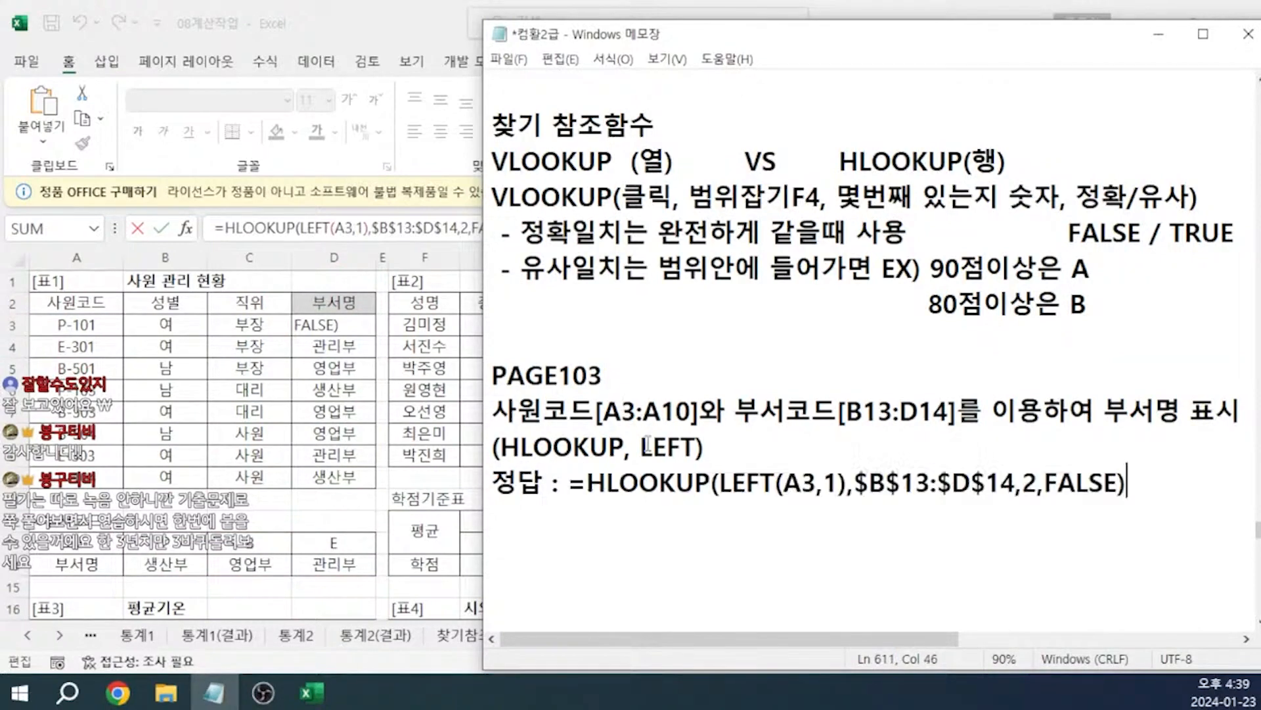